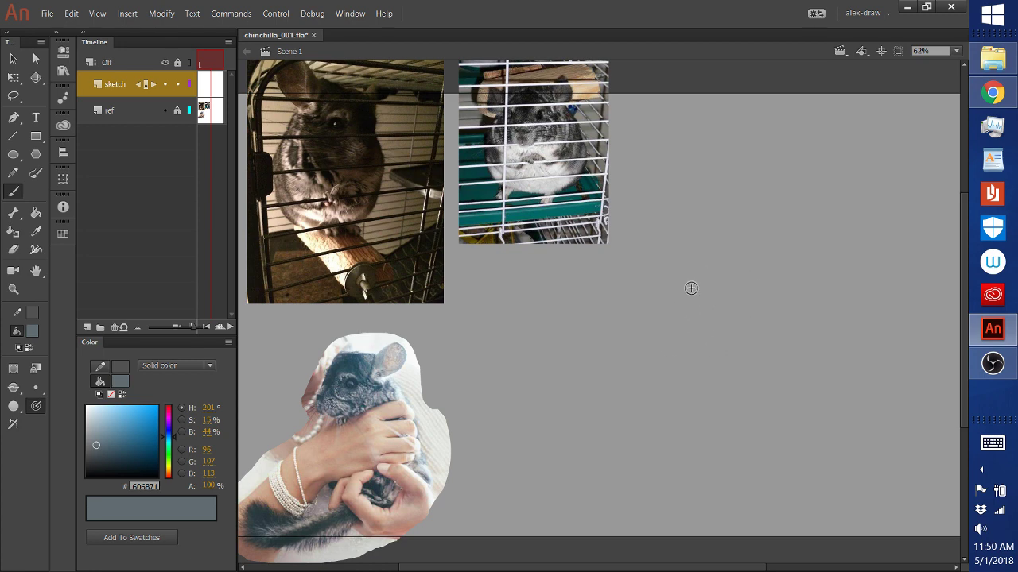
Step: Rough out the chinchilla's large egg-shaped body with loose brush strokes in the empty area beside the reference photos
{"action": "left_click_drag", "start_coordinate": [673, 256], "coordinate": [645, 435]}
{"action": "left_click_drag", "start_coordinate": [674, 234], "coordinate": [657, 474]}
{"action": "left_click_drag", "start_coordinate": [666, 278], "coordinate": [649, 320]}
{"action": "mouse_move", "coordinate": [682, 225]}
{"action": "left_mouse_down"}
{"action": "mouse_move", "coordinate": [747, 314]}
{"action": "mouse_move", "coordinate": [849, 381]}
{"action": "left_mouse_up"}
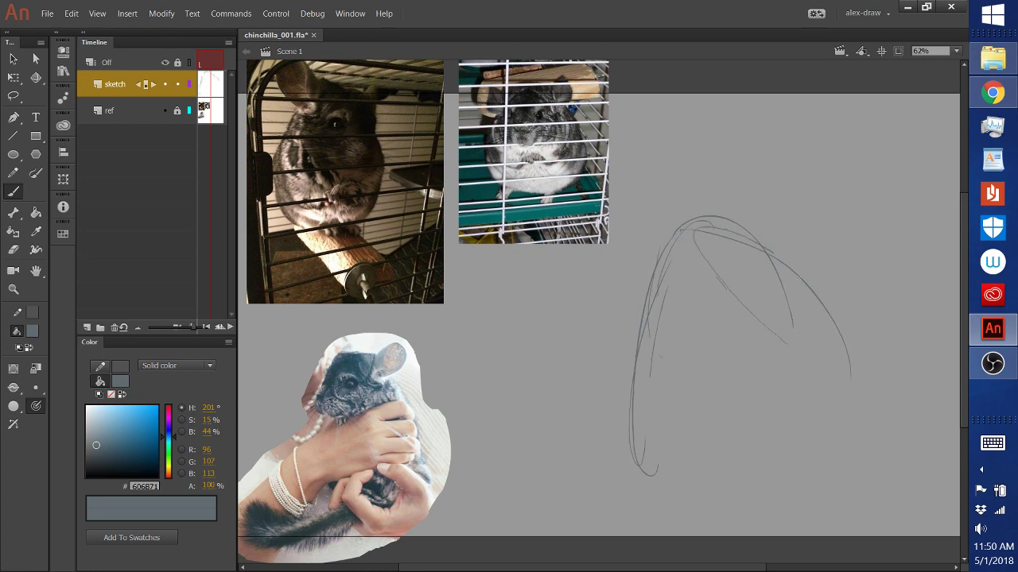
{"action": "left_click_drag", "start_coordinate": [715, 238], "coordinate": [854, 457]}
{"action": "left_click_drag", "start_coordinate": [755, 250], "coordinate": [867, 461]}
{"action": "left_click_drag", "start_coordinate": [775, 266], "coordinate": [848, 459]}
{"action": "mouse_move", "coordinate": [702, 253]}
{"action": "left_mouse_down"}
{"action": "mouse_move", "coordinate": [630, 475]}
{"action": "mouse_move", "coordinate": [636, 507]}
{"action": "left_mouse_up"}
{"action": "mouse_move", "coordinate": [648, 291]}
{"action": "left_mouse_down"}
{"action": "mouse_move", "coordinate": [682, 498]}
{"action": "mouse_move", "coordinate": [831, 477]}
{"action": "left_mouse_up"}
{"action": "mouse_move", "coordinate": [636, 457]}
{"action": "left_mouse_down"}
{"action": "mouse_move", "coordinate": [724, 497]}
{"action": "mouse_move", "coordinate": [849, 455]}
{"action": "left_mouse_up"}
{"action": "mouse_move", "coordinate": [712, 491]}
{"action": "left_mouse_down"}
{"action": "mouse_move", "coordinate": [777, 488]}
{"action": "mouse_move", "coordinate": [844, 450]}
{"action": "left_mouse_up"}
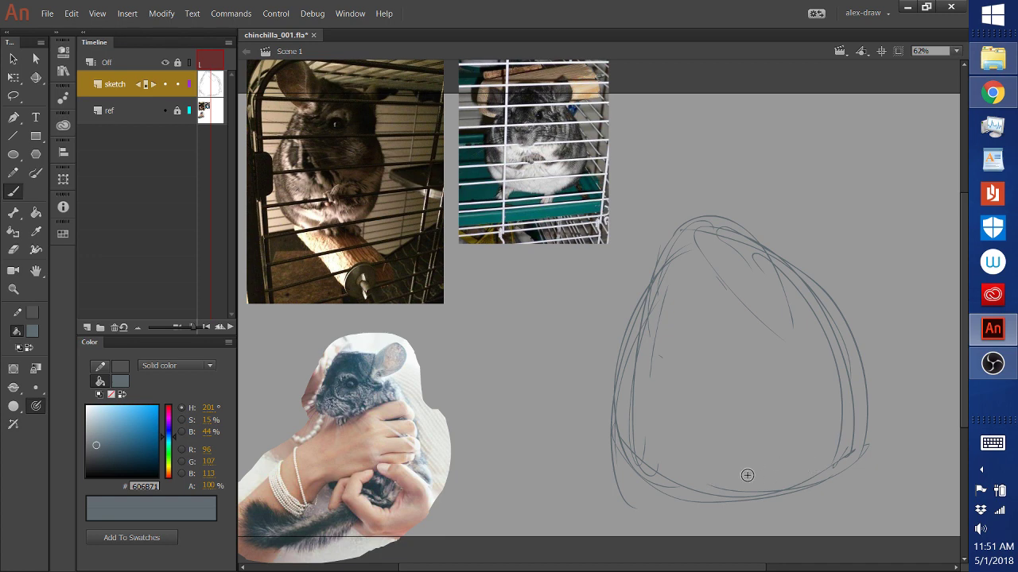
Step: Sketch the near hind foot at the base of the body and the far foot with toes at its front edge
{"action": "mouse_move", "coordinate": [704, 499]}
{"action": "left_mouse_down"}
{"action": "mouse_move", "coordinate": [776, 494]}
{"action": "mouse_move", "coordinate": [742, 480]}
{"action": "mouse_move", "coordinate": [765, 423]}
{"action": "mouse_move", "coordinate": [730, 418]}
{"action": "mouse_move", "coordinate": [706, 457]}
{"action": "mouse_move", "coordinate": [733, 437]}
{"action": "mouse_move", "coordinate": [744, 455]}
{"action": "mouse_move", "coordinate": [738, 477]}
{"action": "left_mouse_up"}
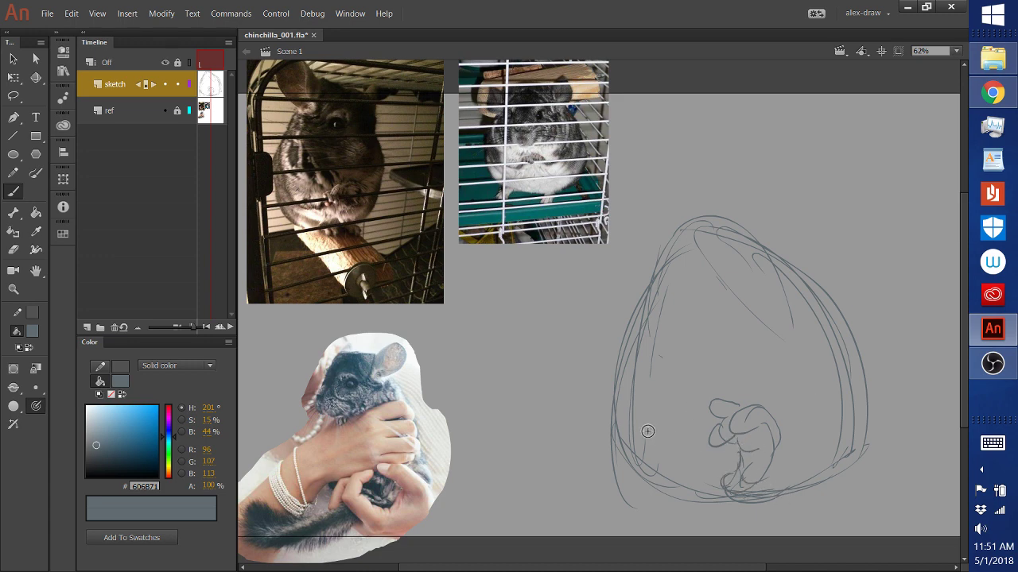
{"action": "mouse_move", "coordinate": [640, 455]}
{"action": "left_mouse_down"}
{"action": "mouse_move", "coordinate": [644, 489]}
{"action": "mouse_move", "coordinate": [613, 469]}
{"action": "mouse_move", "coordinate": [620, 498]}
{"action": "left_mouse_up"}
{"action": "left_click_drag", "start_coordinate": [621, 429], "coordinate": [618, 428]}
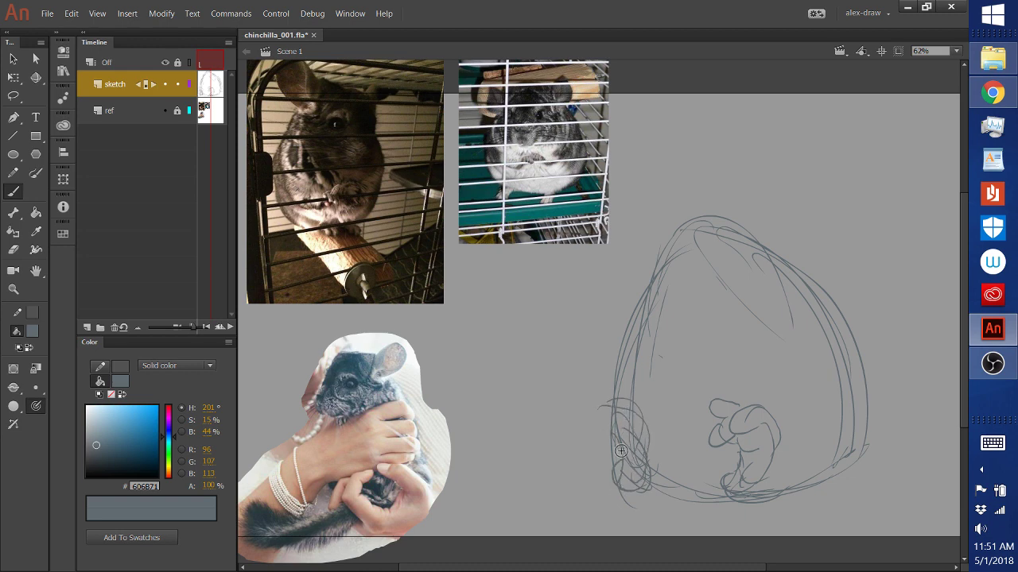
{"action": "left_click_drag", "start_coordinate": [626, 405], "coordinate": [621, 407]}
{"action": "mouse_move", "coordinate": [604, 445]}
{"action": "left_mouse_down"}
{"action": "mouse_move", "coordinate": [590, 430]}
{"action": "mouse_move", "coordinate": [609, 444]}
{"action": "left_mouse_up"}
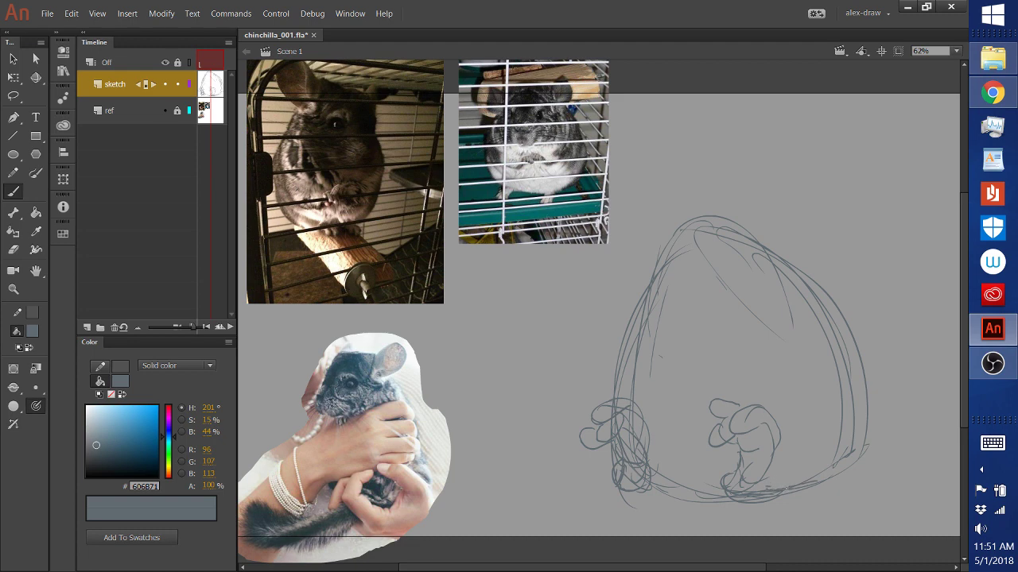
Step: Sketch a horizontal ground line beneath the feet and reinforce the contours on both sides of the body
{"action": "mouse_move", "coordinate": [855, 477]}
{"action": "left_mouse_down"}
{"action": "mouse_move", "coordinate": [779, 494]}
{"action": "mouse_move", "coordinate": [919, 482]}
{"action": "mouse_move", "coordinate": [859, 434]}
{"action": "mouse_move", "coordinate": [858, 470]}
{"action": "mouse_move", "coordinate": [827, 480]}
{"action": "left_mouse_up"}
{"action": "left_click_drag", "start_coordinate": [584, 484], "coordinate": [617, 488]}
{"action": "left_click_drag", "start_coordinate": [526, 489], "coordinate": [618, 489]}
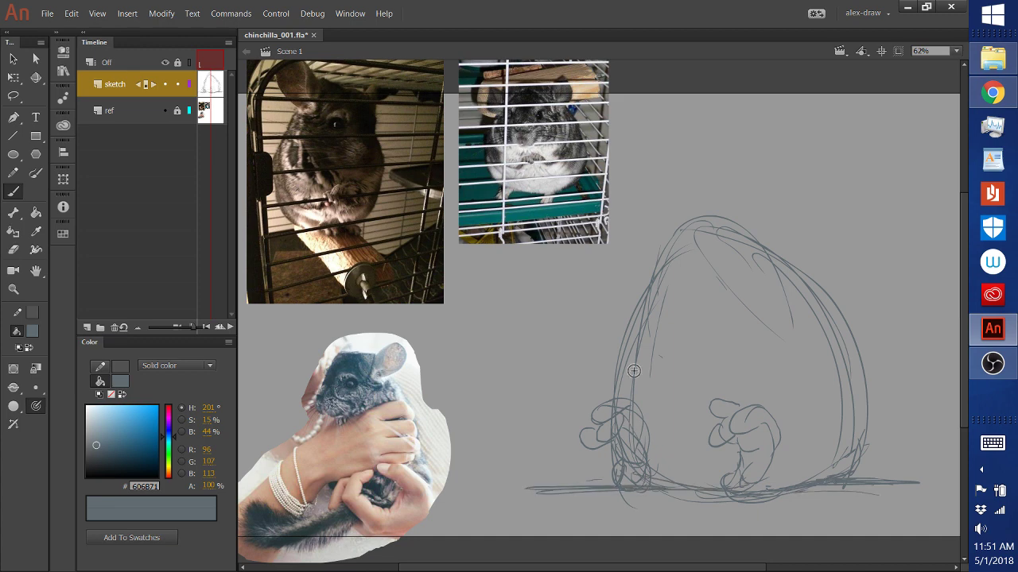
{"action": "left_click_drag", "start_coordinate": [637, 330], "coordinate": [629, 350]}
{"action": "left_click_drag", "start_coordinate": [835, 331], "coordinate": [857, 445]}
{"action": "left_click_drag", "start_coordinate": [840, 353], "coordinate": [862, 477]}
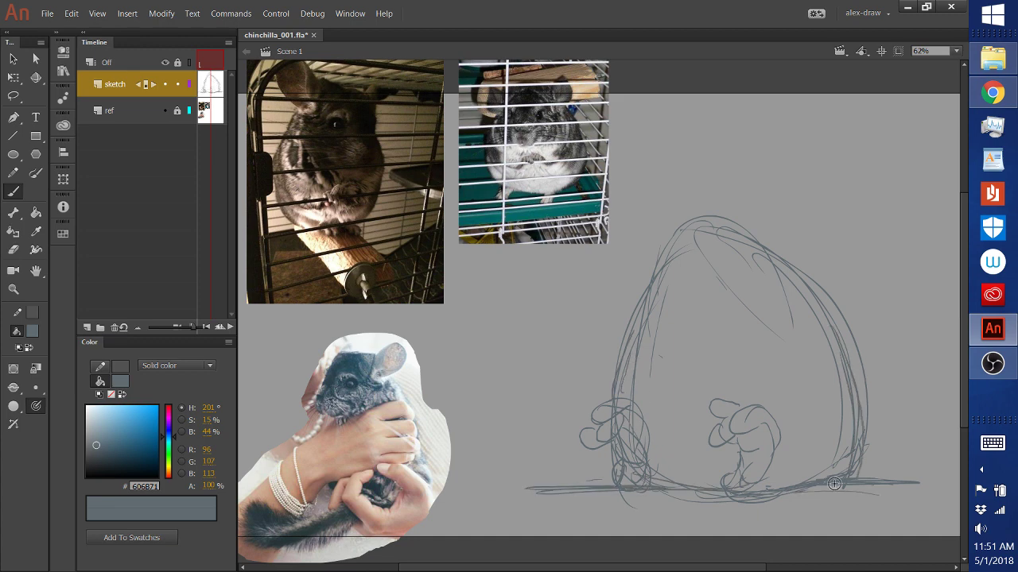
{"action": "left_click_drag", "start_coordinate": [855, 397], "coordinate": [841, 481]}
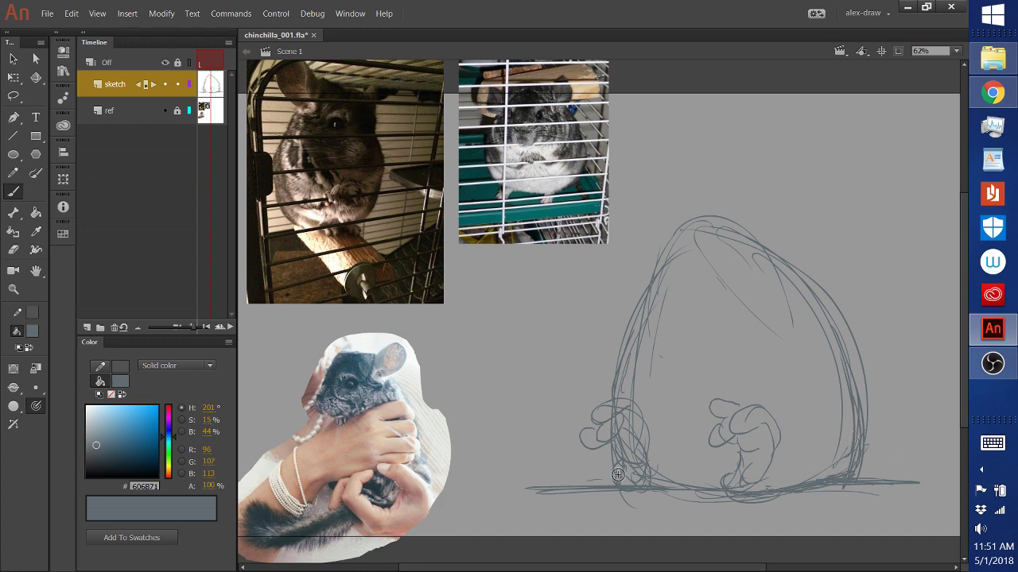
Step: Sketch a bushy tail curving upward behind the body from the ground line
{"action": "mouse_move", "coordinate": [873, 407]}
{"action": "left_mouse_down"}
{"action": "mouse_move", "coordinate": [867, 423]}
{"action": "mouse_move", "coordinate": [912, 397]}
{"action": "left_mouse_up"}
{"action": "mouse_move", "coordinate": [916, 404]}
{"action": "left_mouse_down"}
{"action": "mouse_move", "coordinate": [907, 320]}
{"action": "mouse_move", "coordinate": [896, 298]}
{"action": "left_mouse_up"}
{"action": "mouse_move", "coordinate": [878, 252]}
{"action": "left_mouse_down"}
{"action": "mouse_move", "coordinate": [929, 232]}
{"action": "mouse_move", "coordinate": [942, 341]}
{"action": "mouse_move", "coordinate": [940, 388]}
{"action": "mouse_move", "coordinate": [875, 474]}
{"action": "mouse_move", "coordinate": [897, 481]}
{"action": "left_mouse_up"}
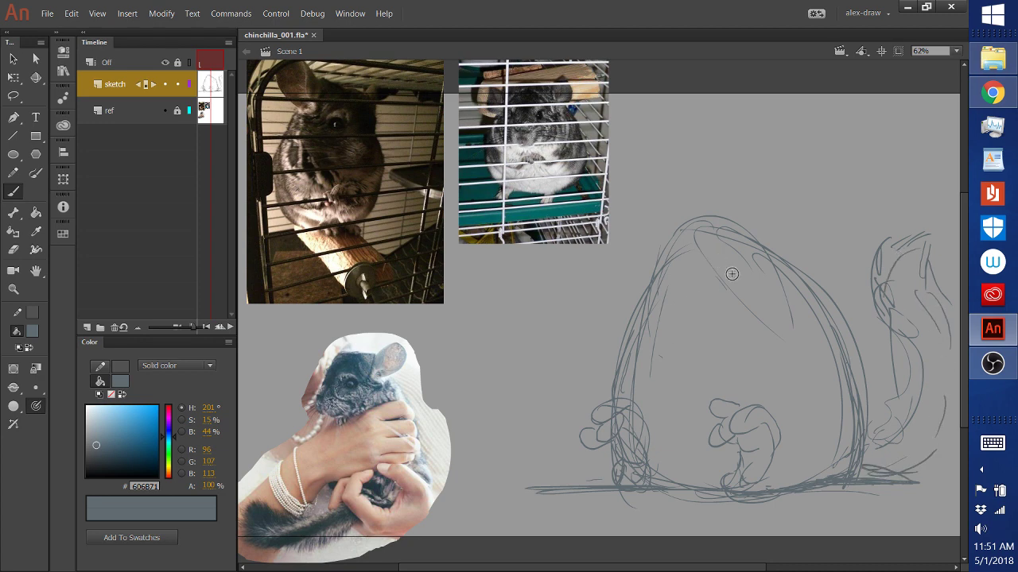
Step: Strengthen the upper front contour, and sketch the near arm across the belly and the far arm in front of the chest
{"action": "mouse_move", "coordinate": [631, 313]}
{"action": "left_mouse_down"}
{"action": "mouse_move", "coordinate": [661, 253]}
{"action": "mouse_move", "coordinate": [687, 230]}
{"action": "left_mouse_up"}
{"action": "left_click", "coordinate": [767, 385]}
{"action": "mouse_move", "coordinate": [783, 383]}
{"action": "left_mouse_down"}
{"action": "mouse_move", "coordinate": [688, 373]}
{"action": "mouse_move", "coordinate": [690, 390]}
{"action": "mouse_move", "coordinate": [775, 364]}
{"action": "mouse_move", "coordinate": [733, 359]}
{"action": "mouse_move", "coordinate": [748, 371]}
{"action": "mouse_move", "coordinate": [677, 362]}
{"action": "left_mouse_up"}
{"action": "mouse_move", "coordinate": [580, 383]}
{"action": "left_mouse_down"}
{"action": "mouse_move", "coordinate": [593, 352]}
{"action": "mouse_move", "coordinate": [610, 385]}
{"action": "mouse_move", "coordinate": [625, 369]}
{"action": "left_mouse_up"}
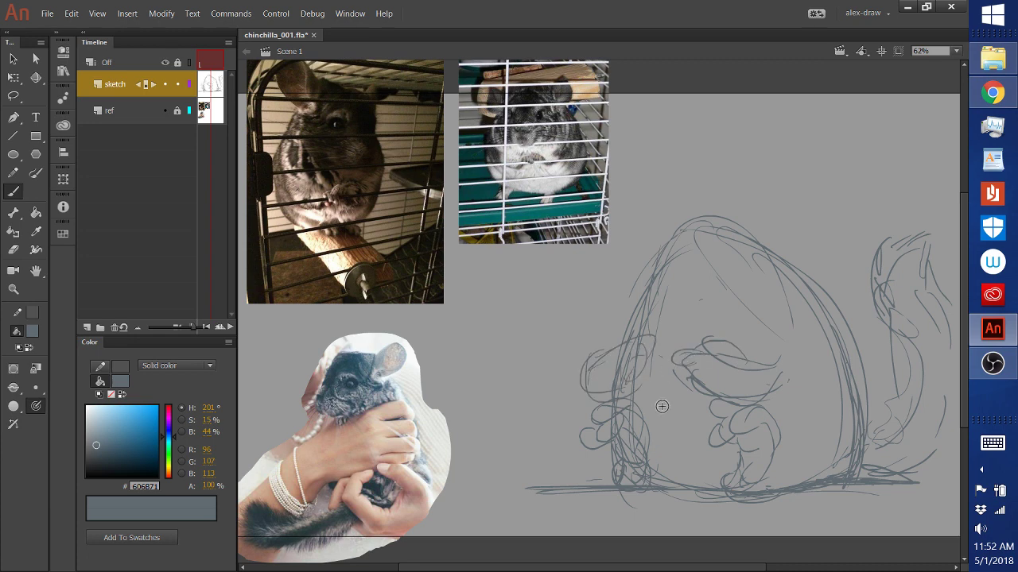
Step: Undo the last far arm strokes and redraw the arm in front of the chest
{"action": "key", "text": "ctrl+z"}
{"action": "key", "text": "ctrl+z"}
{"action": "key", "text": "ctrl+z"}
{"action": "key", "text": "ctrl+z"}
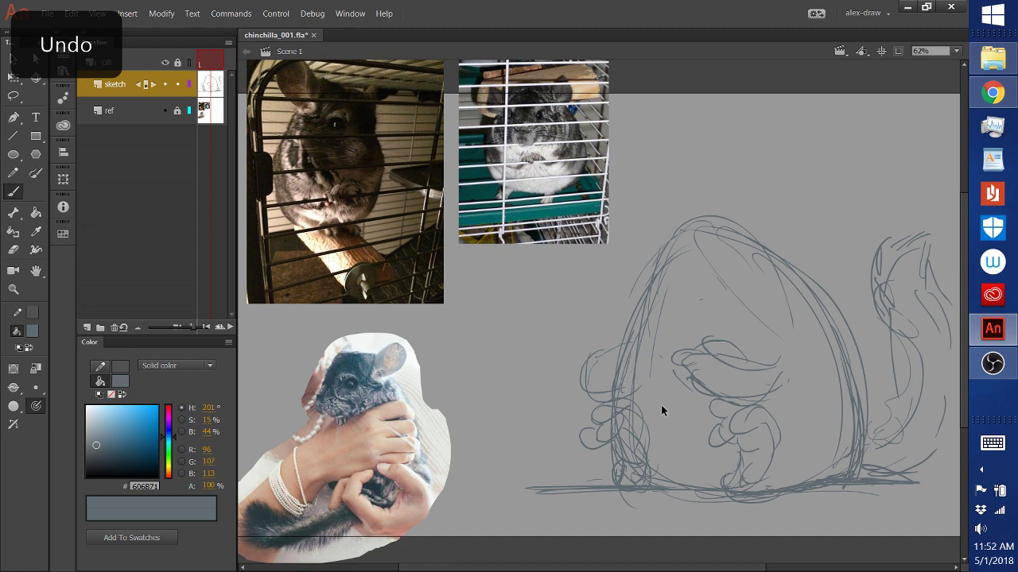
{"action": "key", "text": "ctrl+z"}
{"action": "left_click_drag", "start_coordinate": [625, 350], "coordinate": [604, 391]}
{"action": "left_click_drag", "start_coordinate": [592, 350], "coordinate": [628, 401]}
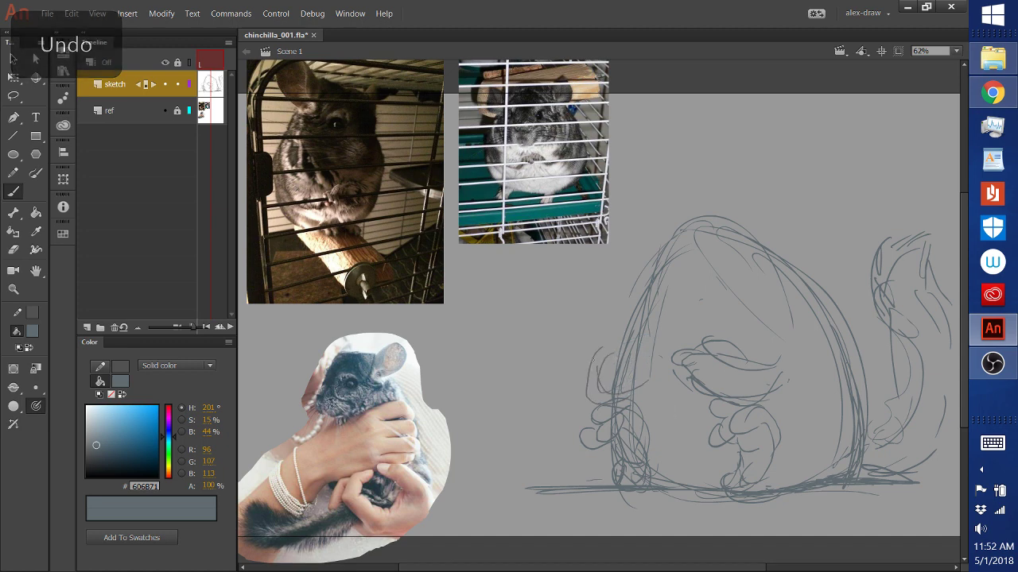
{"action": "left_click_drag", "start_coordinate": [640, 356], "coordinate": [648, 381]}
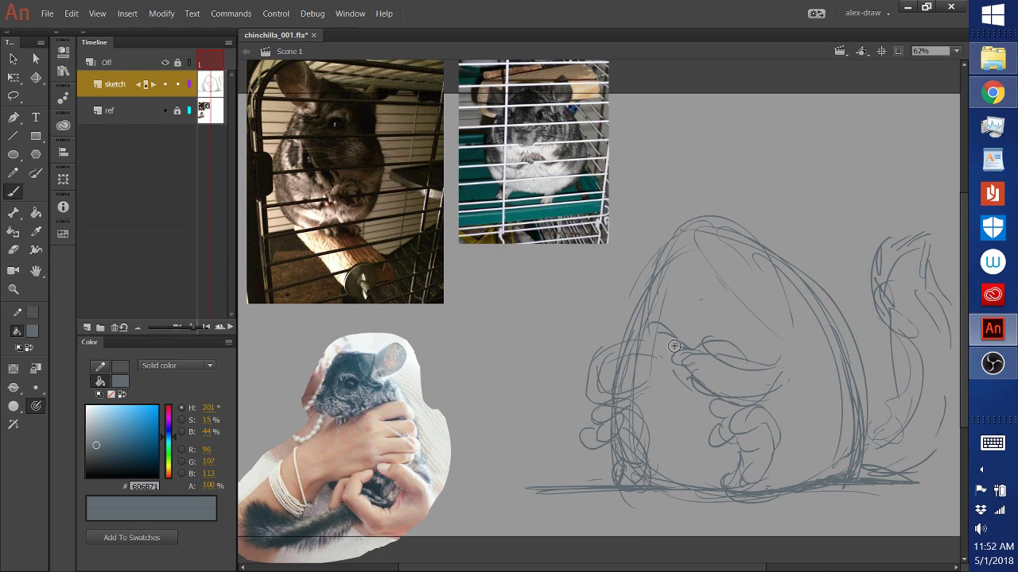
Step: Erase the far arm and the chest outline above the far foot with a larger eraser
{"action": "left_click", "coordinate": [13, 249]}
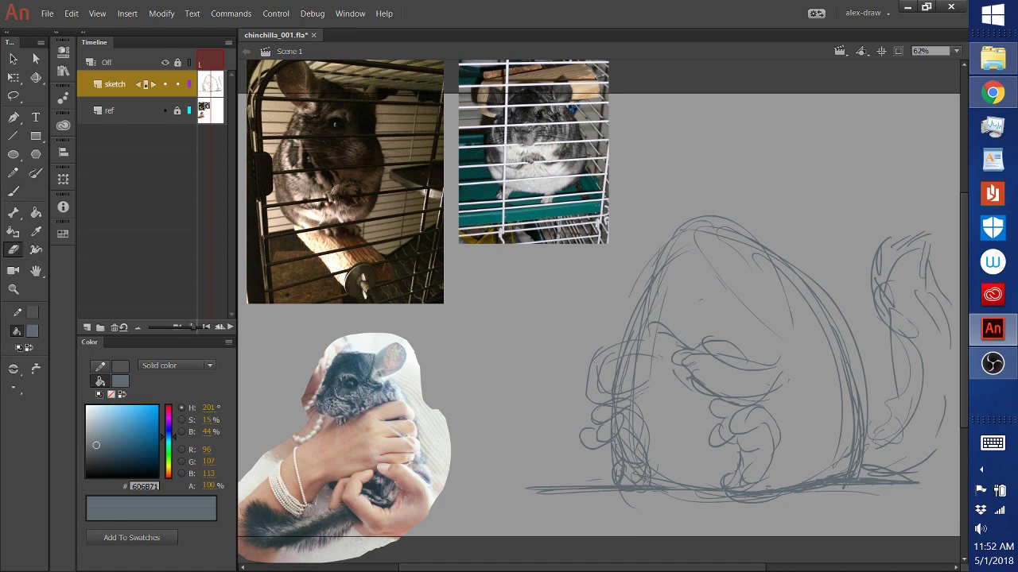
{"action": "key", "text": "bracketright"}
{"action": "key", "text": "bracketright"}
{"action": "key", "text": "bracketright"}
{"action": "mouse_move", "coordinate": [597, 358]}
{"action": "left_mouse_down"}
{"action": "mouse_move", "coordinate": [601, 342]}
{"action": "mouse_move", "coordinate": [580, 389]}
{"action": "mouse_move", "coordinate": [611, 398]}
{"action": "mouse_move", "coordinate": [636, 350]}
{"action": "mouse_move", "coordinate": [629, 319]}
{"action": "left_mouse_up"}
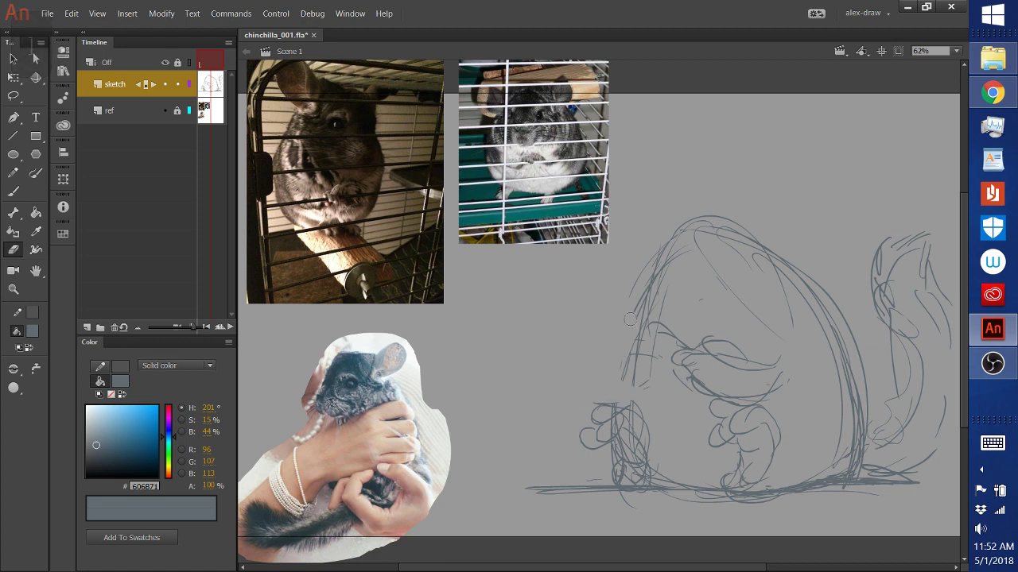
Step: Redraw the chest contour with the brush and sketch a snout profile projecting forward from the forehead
{"action": "left_click", "coordinate": [13, 191]}
{"action": "mouse_move", "coordinate": [657, 272]}
{"action": "left_mouse_down"}
{"action": "mouse_move", "coordinate": [636, 309]}
{"action": "mouse_move", "coordinate": [638, 401]}
{"action": "left_mouse_up"}
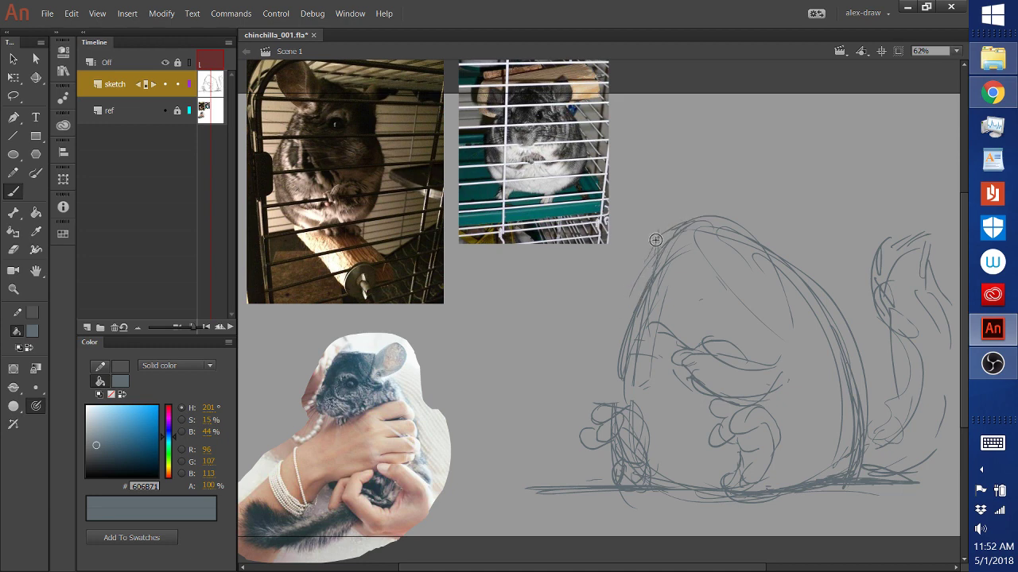
{"action": "left_click_drag", "start_coordinate": [660, 233], "coordinate": [622, 306]}
{"action": "left_click_drag", "start_coordinate": [663, 232], "coordinate": [606, 337]}
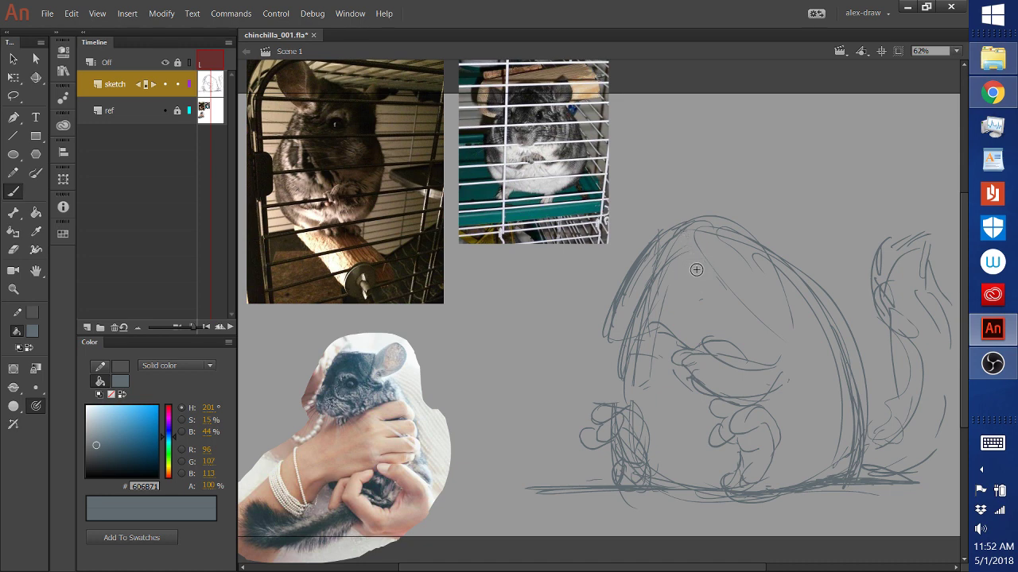
Step: Draw a round eye on the head and a long ear tilted backward, reworking the ear's rear edge and inner line
{"action": "left_click_drag", "start_coordinate": [695, 264], "coordinate": [692, 265]}
{"action": "mouse_move", "coordinate": [720, 234]}
{"action": "left_mouse_down"}
{"action": "mouse_move", "coordinate": [751, 217]}
{"action": "mouse_move", "coordinate": [791, 157]}
{"action": "mouse_move", "coordinate": [729, 229]}
{"action": "mouse_move", "coordinate": [817, 181]}
{"action": "mouse_move", "coordinate": [777, 173]}
{"action": "mouse_move", "coordinate": [750, 200]}
{"action": "mouse_move", "coordinate": [841, 186]}
{"action": "mouse_move", "coordinate": [821, 170]}
{"action": "mouse_move", "coordinate": [827, 165]}
{"action": "mouse_move", "coordinate": [833, 183]}
{"action": "mouse_move", "coordinate": [783, 242]}
{"action": "left_mouse_up"}
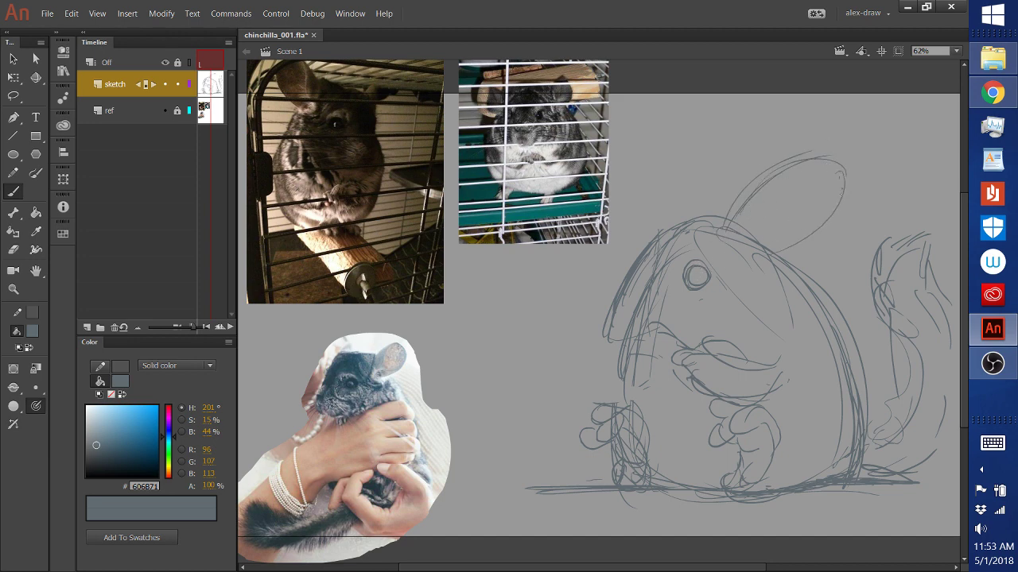
{"action": "left_click_drag", "start_coordinate": [841, 189], "coordinate": [769, 243]}
{"action": "key", "text": "ctrl+z"}
{"action": "left_click_drag", "start_coordinate": [760, 221], "coordinate": [791, 176]}
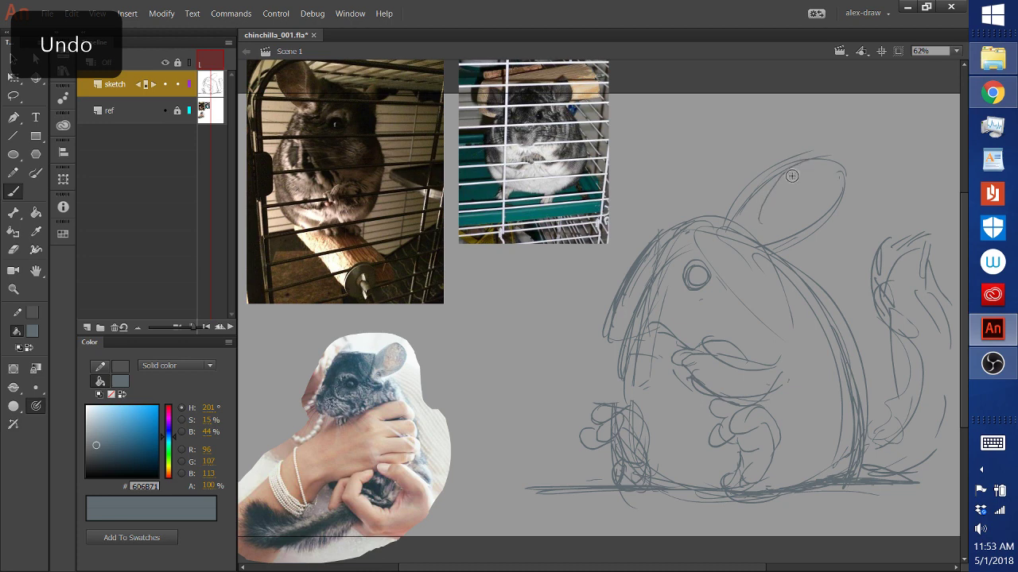
{"action": "key", "text": "ctrl+z"}
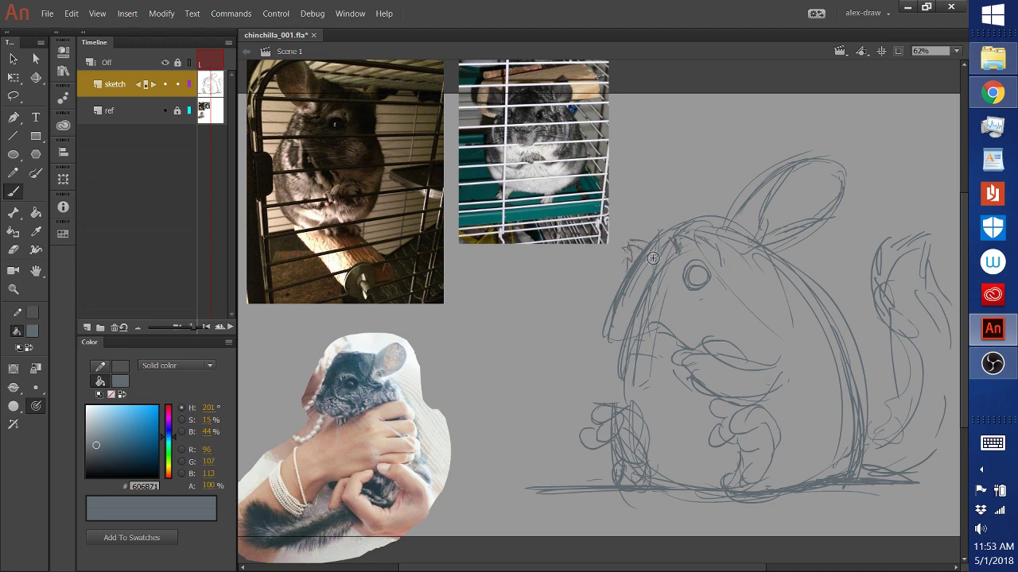
Step: Reinforce the outline under the eye and define the snout and chin with additional strokes
{"action": "left_click_drag", "start_coordinate": [713, 282], "coordinate": [696, 296]}
{"action": "left_click_drag", "start_coordinate": [636, 266], "coordinate": [606, 337]}
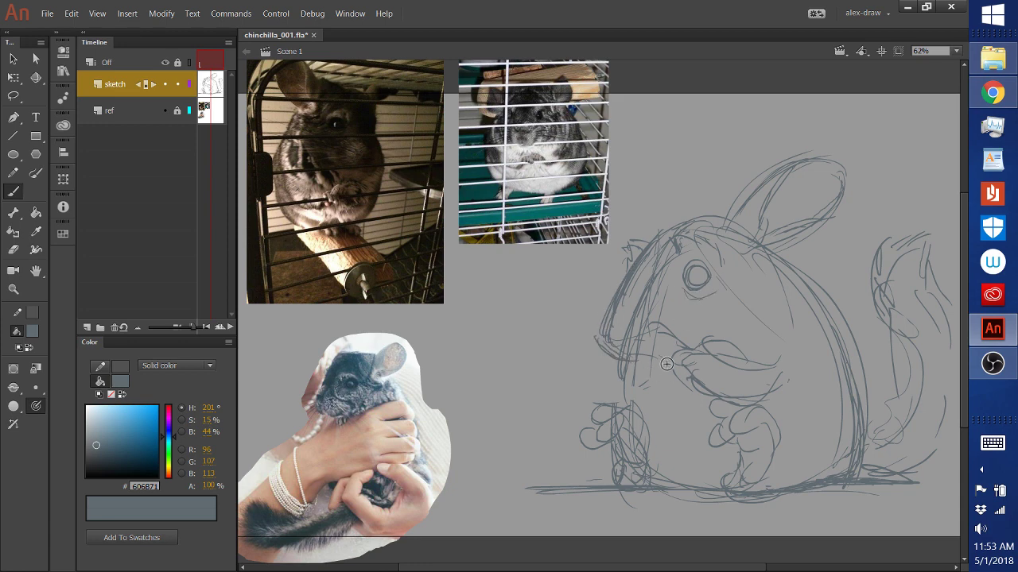
{"action": "left_click_drag", "start_coordinate": [612, 342], "coordinate": [618, 355]}
Step: Rework the near arm and add clawed paws held together in front of the belly
{"action": "mouse_move", "coordinate": [690, 354]}
{"action": "left_mouse_down"}
{"action": "mouse_move", "coordinate": [677, 391]}
{"action": "mouse_move", "coordinate": [695, 396]}
{"action": "left_mouse_up"}
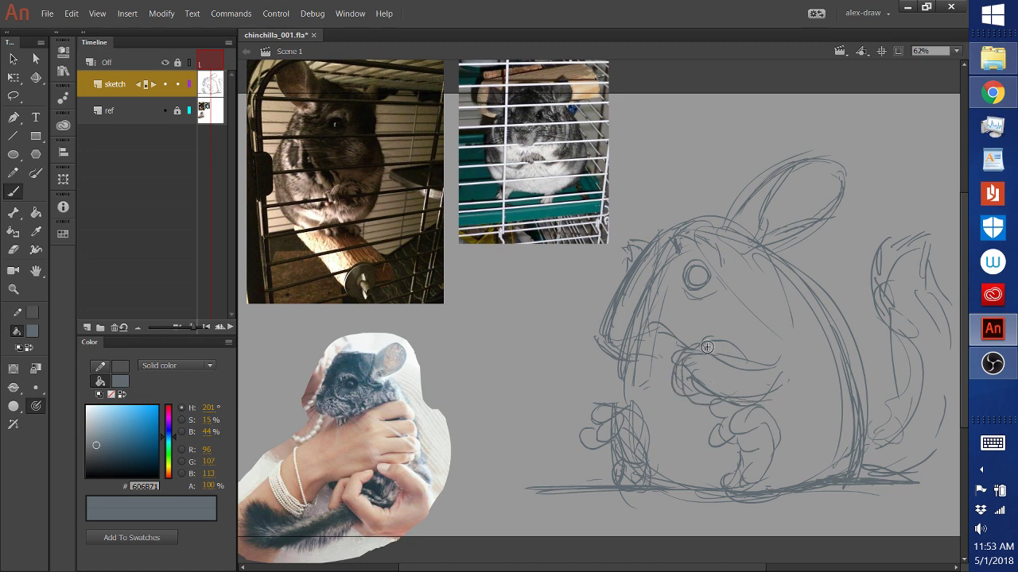
{"action": "left_click_drag", "start_coordinate": [707, 348], "coordinate": [776, 356]}
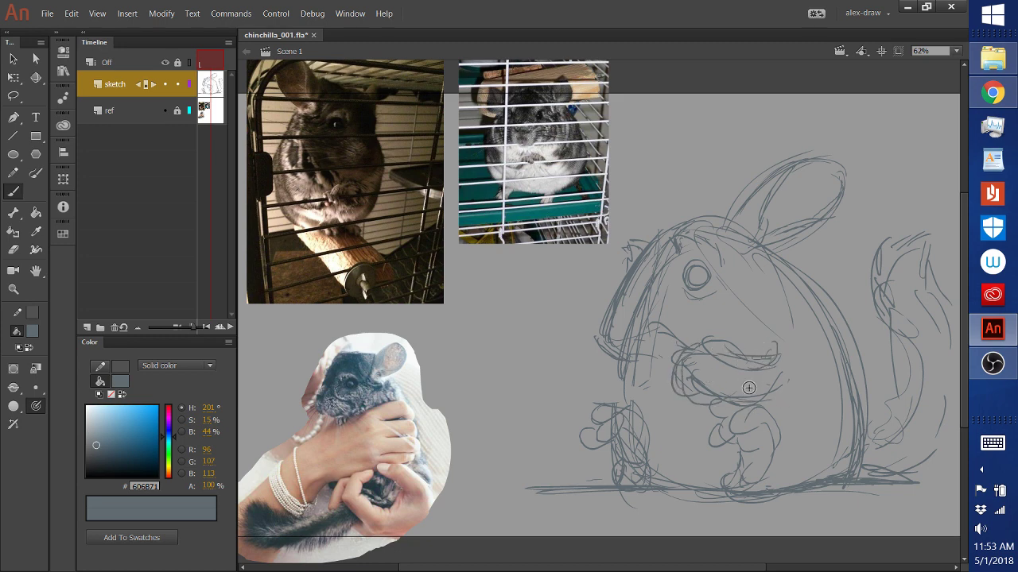
{"action": "mouse_move", "coordinate": [683, 369]}
{"action": "left_mouse_down"}
{"action": "mouse_move", "coordinate": [678, 383]}
{"action": "mouse_move", "coordinate": [676, 363]}
{"action": "mouse_move", "coordinate": [656, 389]}
{"action": "mouse_move", "coordinate": [690, 412]}
{"action": "left_mouse_up"}
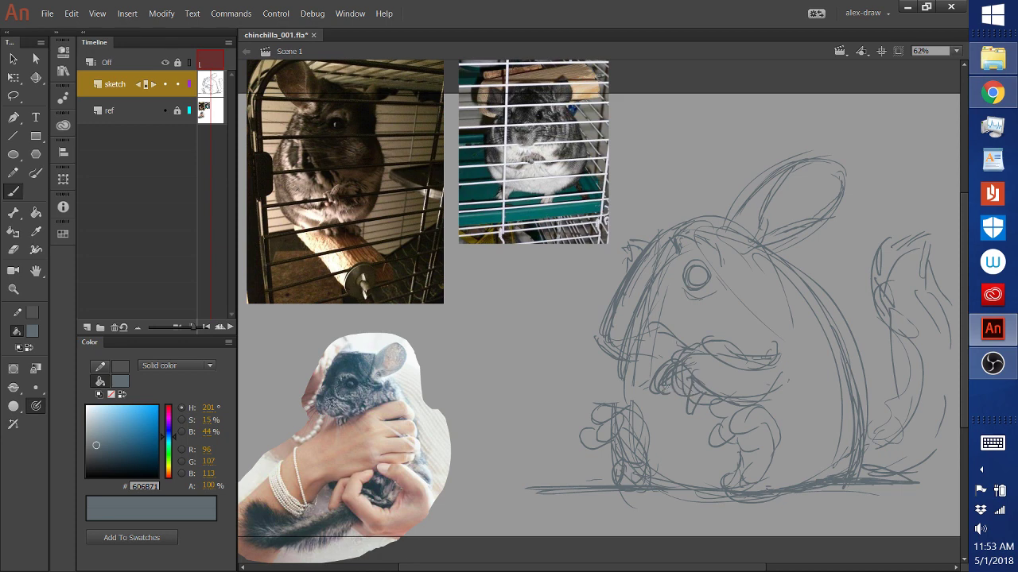
{"action": "left_click_drag", "start_coordinate": [665, 377], "coordinate": [687, 388]}
{"action": "mouse_move", "coordinate": [681, 342]}
{"action": "left_mouse_down"}
{"action": "mouse_move", "coordinate": [660, 354]}
{"action": "mouse_move", "coordinate": [673, 353]}
{"action": "left_mouse_up"}
{"action": "left_click_drag", "start_coordinate": [661, 388], "coordinate": [682, 403]}
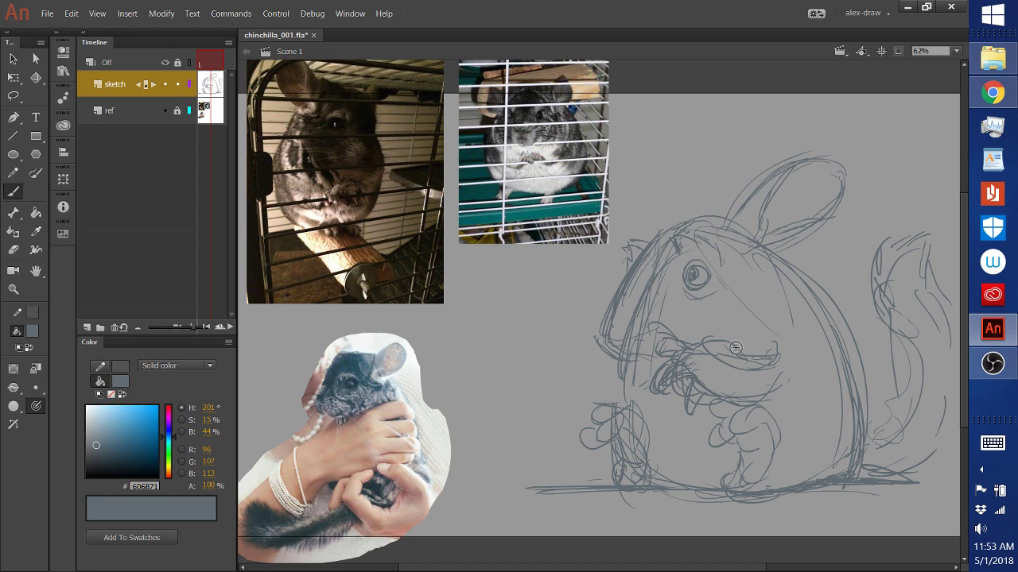
Step: Erase the arm and paws from the belly
{"action": "left_click", "coordinate": [14, 251]}
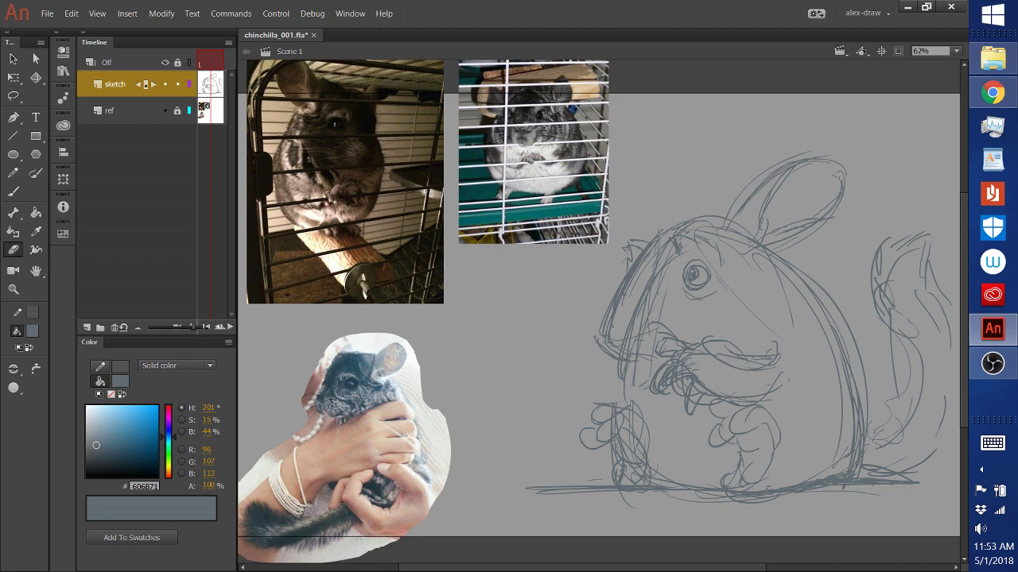
{"action": "mouse_move", "coordinate": [652, 370]}
{"action": "left_mouse_down"}
{"action": "mouse_move", "coordinate": [690, 325]}
{"action": "mouse_move", "coordinate": [657, 377]}
{"action": "mouse_move", "coordinate": [728, 335]}
{"action": "mouse_move", "coordinate": [669, 386]}
{"action": "mouse_move", "coordinate": [737, 346]}
{"action": "mouse_move", "coordinate": [695, 407]}
{"action": "mouse_move", "coordinate": [699, 380]}
{"action": "mouse_move", "coordinate": [778, 379]}
{"action": "mouse_move", "coordinate": [733, 345]}
{"action": "mouse_move", "coordinate": [798, 384]}
{"action": "mouse_move", "coordinate": [771, 358]}
{"action": "left_mouse_up"}
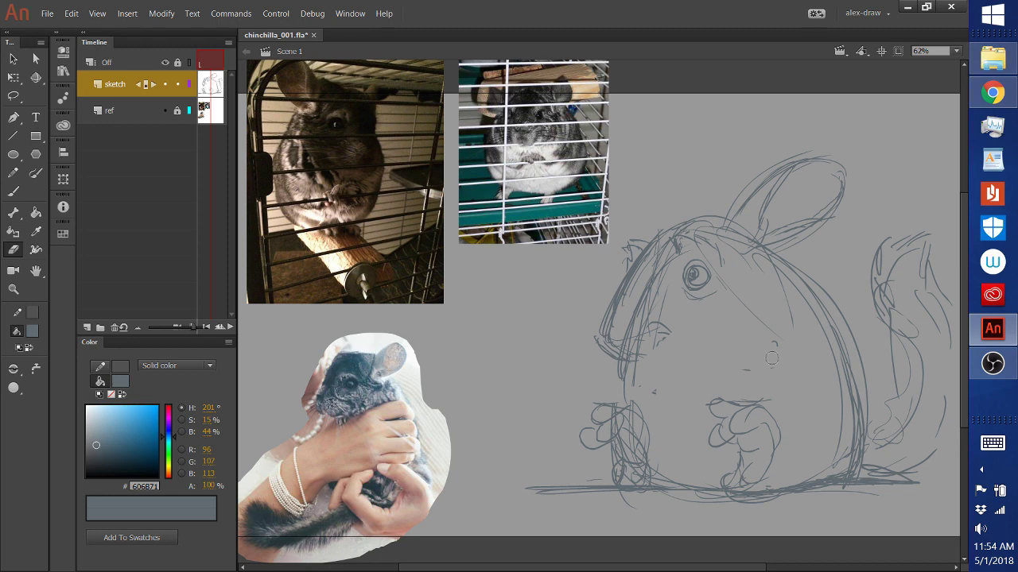
Step: Extend the mouth line toward the cheek with the brush and sketch the upright far ear above the forehead
{"action": "left_click", "coordinate": [17, 191]}
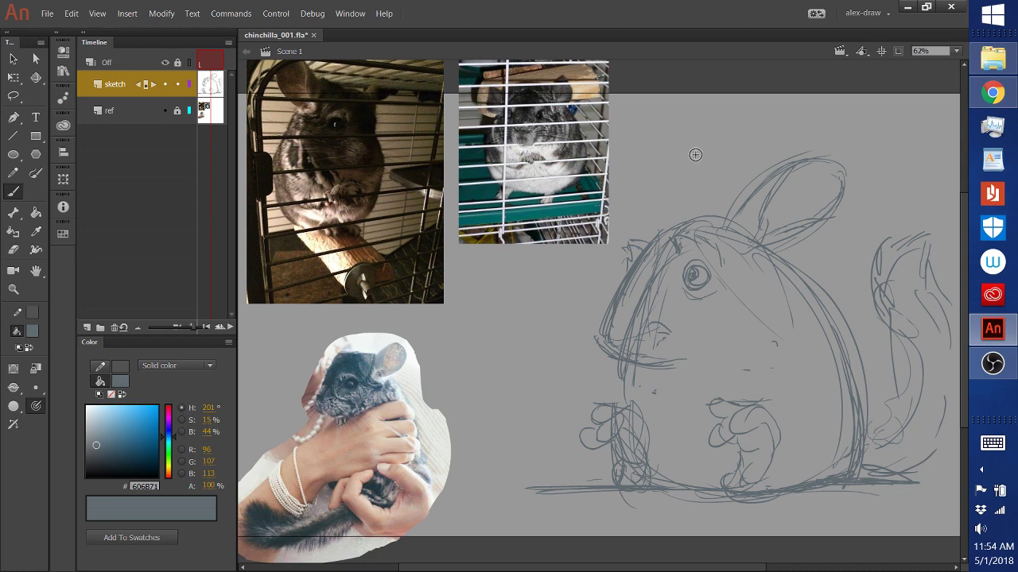
{"action": "mouse_move", "coordinate": [670, 163]}
{"action": "left_mouse_down"}
{"action": "mouse_move", "coordinate": [671, 219]}
{"action": "mouse_move", "coordinate": [660, 195]}
{"action": "mouse_move", "coordinate": [659, 217]}
{"action": "left_mouse_up"}
{"action": "mouse_move", "coordinate": [655, 161]}
{"action": "left_mouse_down"}
{"action": "mouse_move", "coordinate": [681, 156]}
{"action": "mouse_move", "coordinate": [688, 188]}
{"action": "left_mouse_up"}
{"action": "left_click_drag", "start_coordinate": [680, 148], "coordinate": [693, 172]}
{"action": "left_click_drag", "start_coordinate": [703, 210], "coordinate": [675, 153]}
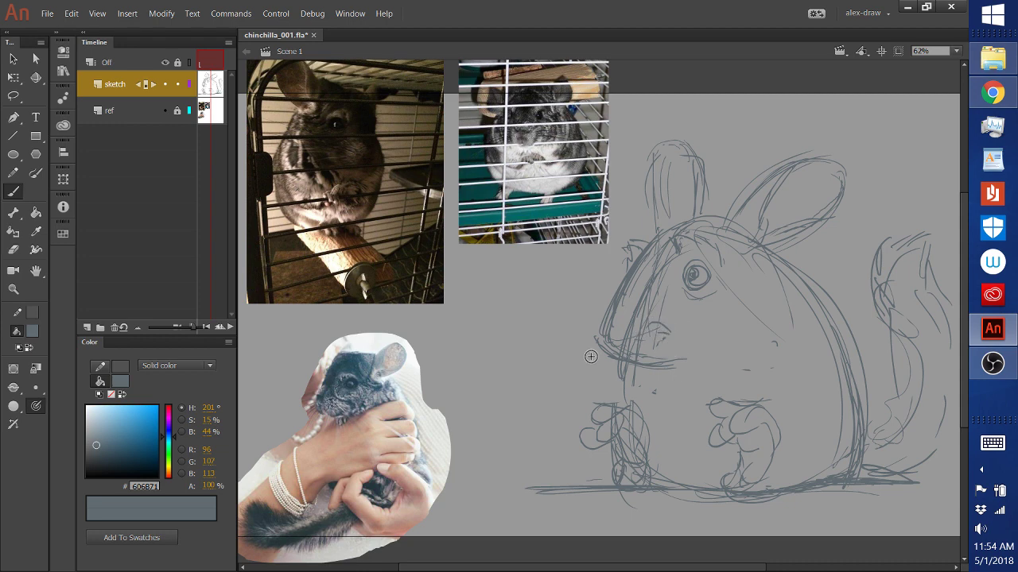
Step: Erase the leftover construction marks on the snout, cheek and belly
{"action": "left_click", "coordinate": [13, 248]}
{"action": "left_click_drag", "start_coordinate": [664, 316], "coordinate": [668, 340]}
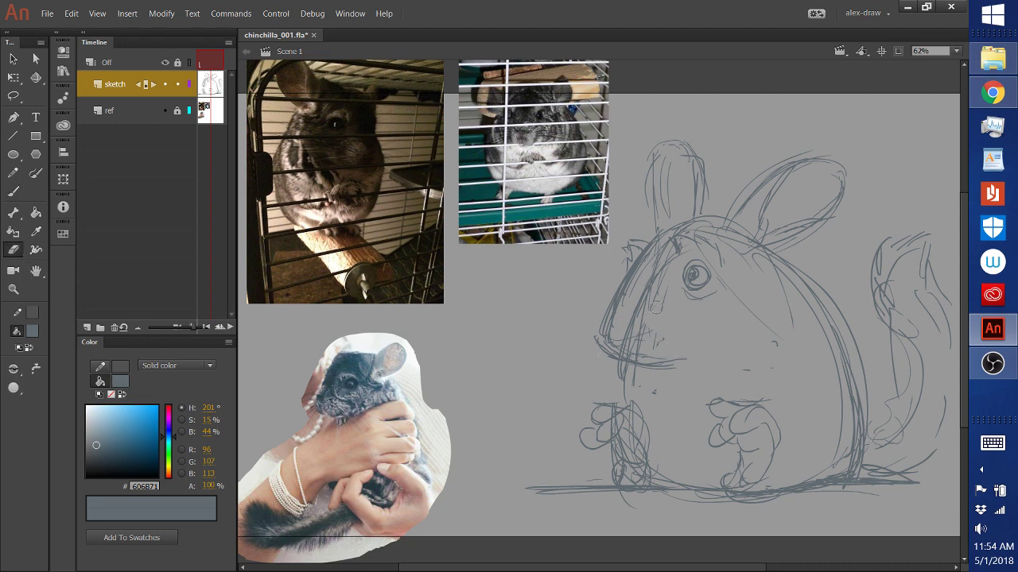
{"action": "left_click_drag", "start_coordinate": [654, 288], "coordinate": [652, 338]}
{"action": "left_click_drag", "start_coordinate": [676, 387], "coordinate": [648, 398]}
{"action": "mouse_move", "coordinate": [765, 342]}
{"action": "left_mouse_down"}
{"action": "mouse_move", "coordinate": [775, 383]}
{"action": "mouse_move", "coordinate": [783, 374]}
{"action": "left_mouse_up"}
Step: Redraw the chest contour with the brush from below the chin down to the far foot
{"action": "left_click", "coordinate": [13, 192]}
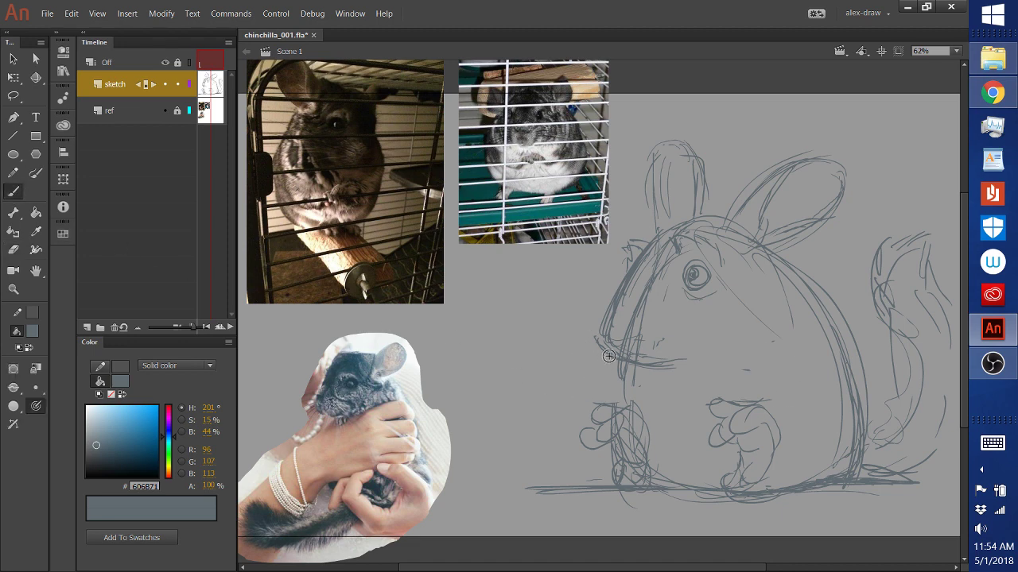
{"action": "mouse_move", "coordinate": [617, 363]}
{"action": "left_mouse_down"}
{"action": "mouse_move", "coordinate": [653, 409]}
{"action": "mouse_move", "coordinate": [633, 370]}
{"action": "mouse_move", "coordinate": [623, 409]}
{"action": "mouse_move", "coordinate": [639, 382]}
{"action": "mouse_move", "coordinate": [664, 444]}
{"action": "mouse_move", "coordinate": [631, 481]}
{"action": "mouse_move", "coordinate": [613, 412]}
{"action": "mouse_move", "coordinate": [604, 425]}
{"action": "mouse_move", "coordinate": [625, 441]}
{"action": "mouse_move", "coordinate": [632, 412]}
{"action": "mouse_move", "coordinate": [639, 429]}
{"action": "mouse_move", "coordinate": [636, 464]}
{"action": "left_mouse_up"}
{"action": "mouse_move", "coordinate": [623, 474]}
{"action": "left_mouse_down"}
{"action": "mouse_move", "coordinate": [656, 468]}
{"action": "mouse_move", "coordinate": [669, 477]}
{"action": "mouse_move", "coordinate": [625, 395]}
{"action": "mouse_move", "coordinate": [573, 436]}
{"action": "mouse_move", "coordinate": [643, 513]}
{"action": "left_mouse_up"}
Step: Lasso the far foot, move it forward away from the body, and rotate it slightly clockwise
{"action": "key", "text": "l"}
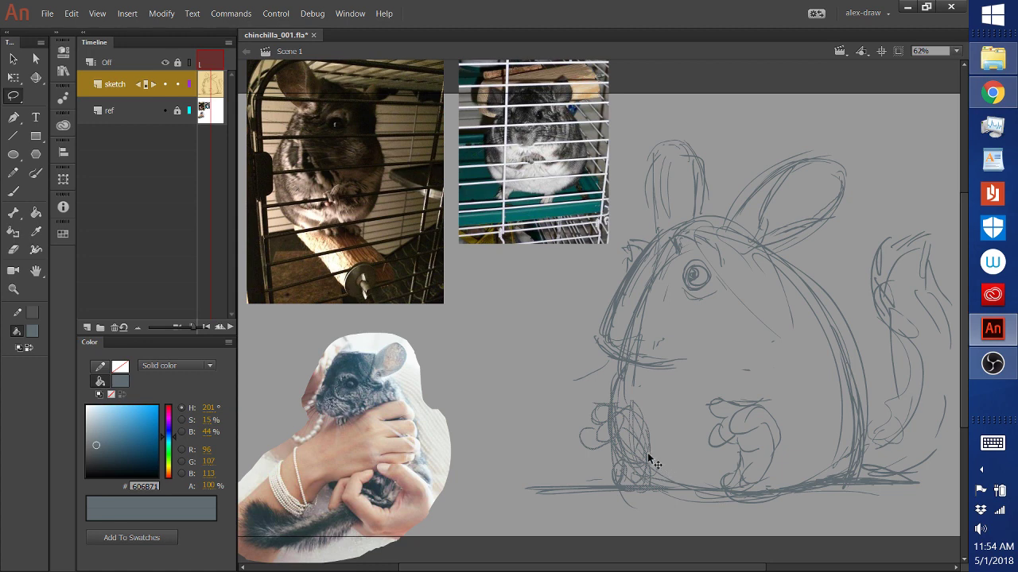
{"action": "left_click", "coordinate": [521, 344]}
{"action": "mouse_move", "coordinate": [589, 481]}
{"action": "left_mouse_down"}
{"action": "mouse_move", "coordinate": [652, 419]}
{"action": "mouse_move", "coordinate": [615, 384]}
{"action": "mouse_move", "coordinate": [573, 405]}
{"action": "mouse_move", "coordinate": [575, 472]}
{"action": "mouse_move", "coordinate": [606, 457]}
{"action": "left_mouse_up"}
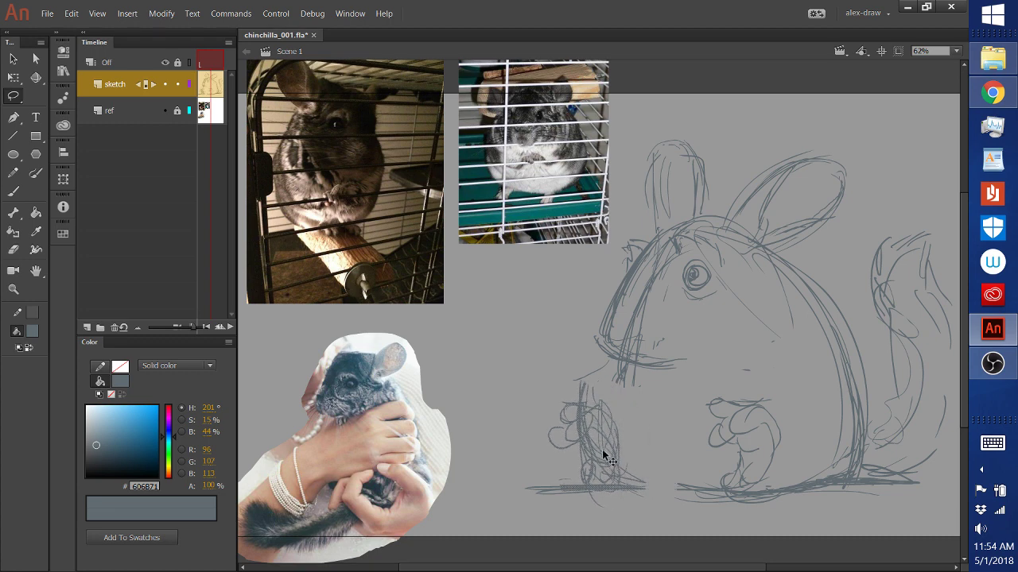
{"action": "key", "text": "q"}
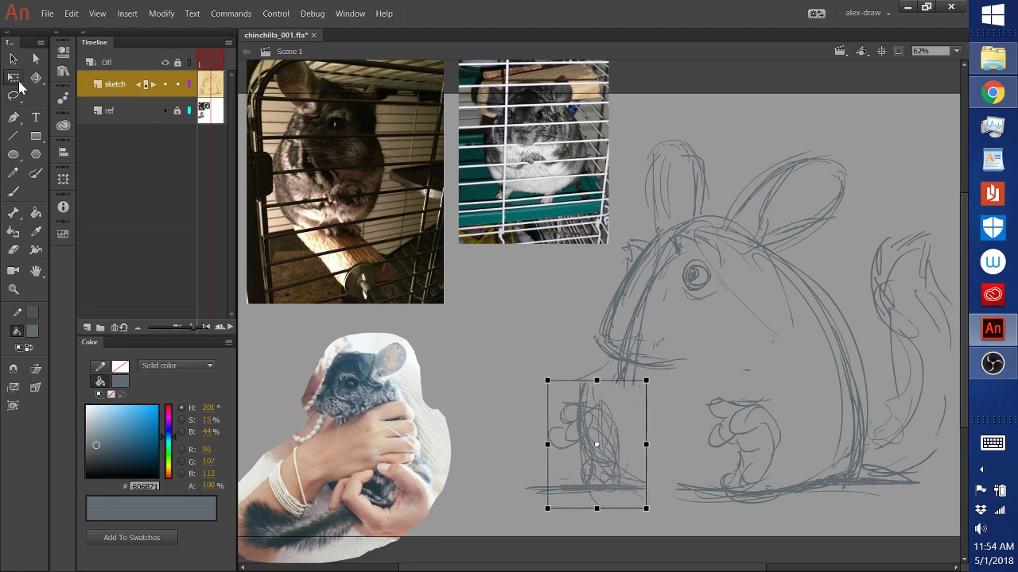
{"action": "mouse_move", "coordinate": [655, 385]}
{"action": "left_mouse_down"}
{"action": "mouse_move", "coordinate": [637, 372]}
{"action": "mouse_move", "coordinate": [653, 402]}
{"action": "left_mouse_up"}
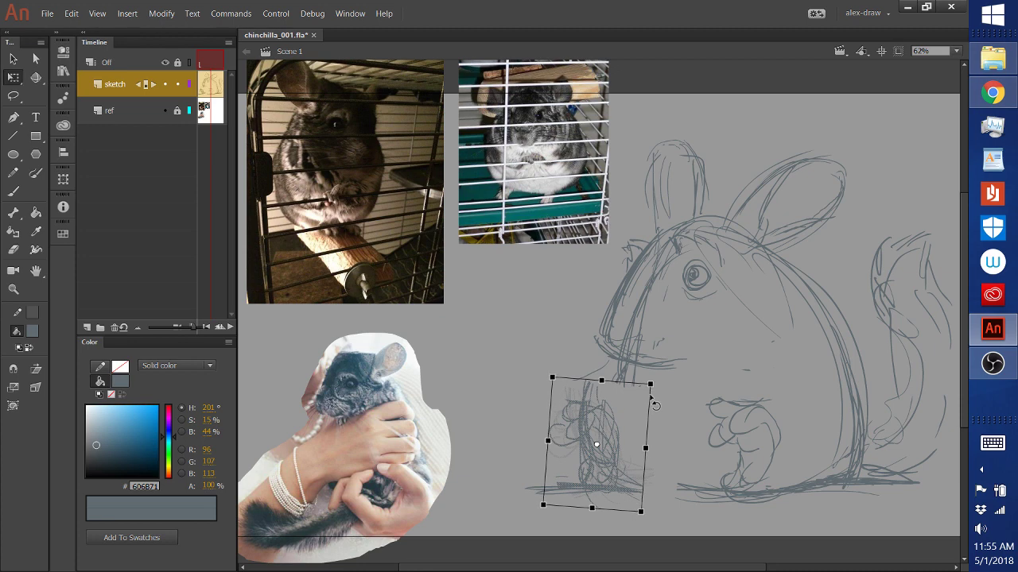
Step: Deselect the far foot and erase the old chest line between the chin and the foot
{"action": "left_click", "coordinate": [670, 550]}
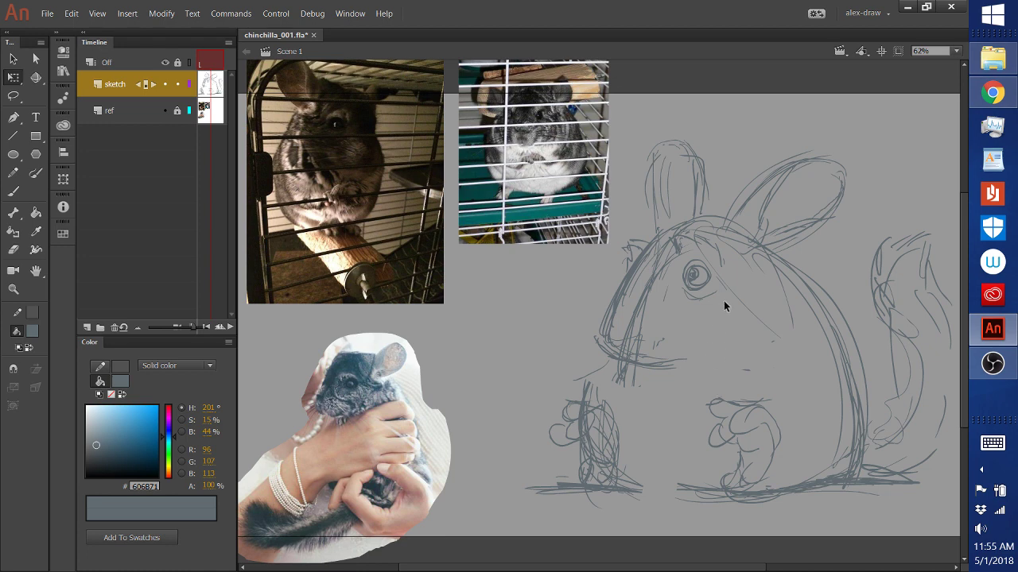
{"action": "left_click", "coordinate": [12, 196]}
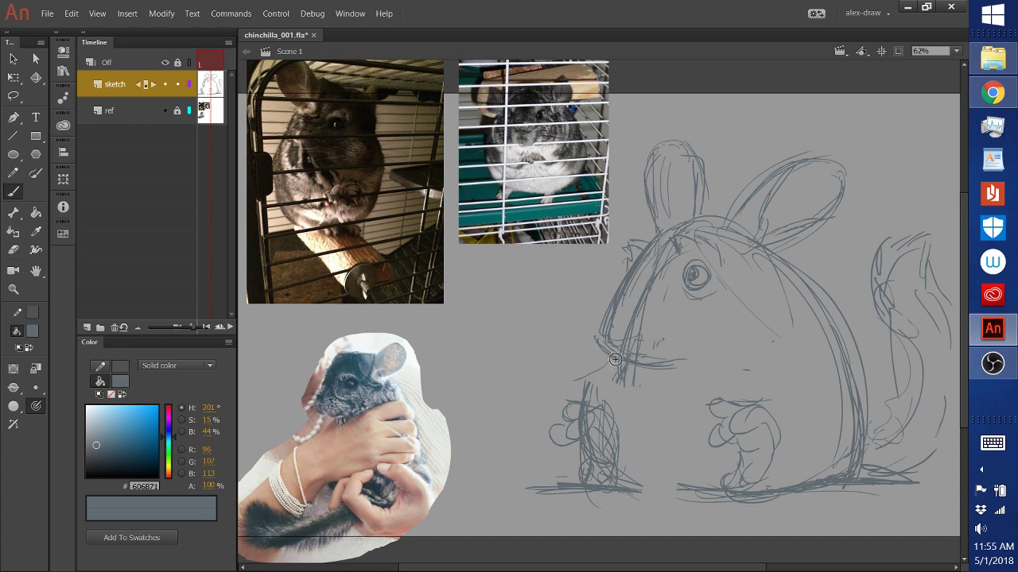
{"action": "key", "text": "e"}
{"action": "mouse_move", "coordinate": [612, 410]}
{"action": "left_mouse_down"}
{"action": "mouse_move", "coordinate": [598, 382]}
{"action": "mouse_move", "coordinate": [583, 385]}
{"action": "mouse_move", "coordinate": [607, 397]}
{"action": "mouse_move", "coordinate": [598, 364]}
{"action": "left_mouse_up"}
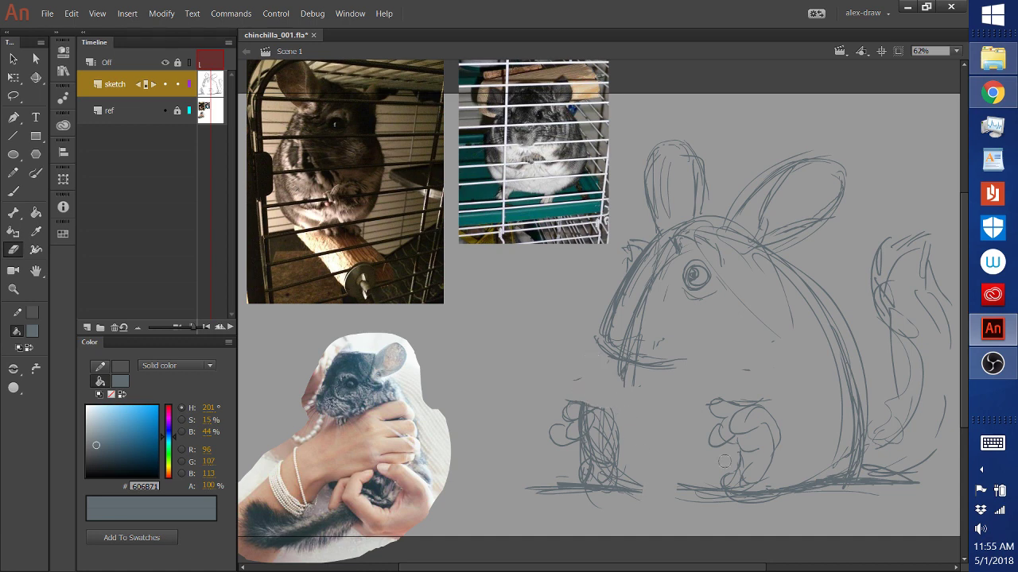
Step: Join the ground line beneath the belly with the brush and sketch a raised far arm and paw in front of the snout
{"action": "left_click", "coordinate": [13, 191]}
{"action": "left_click_drag", "start_coordinate": [583, 483], "coordinate": [715, 491]}
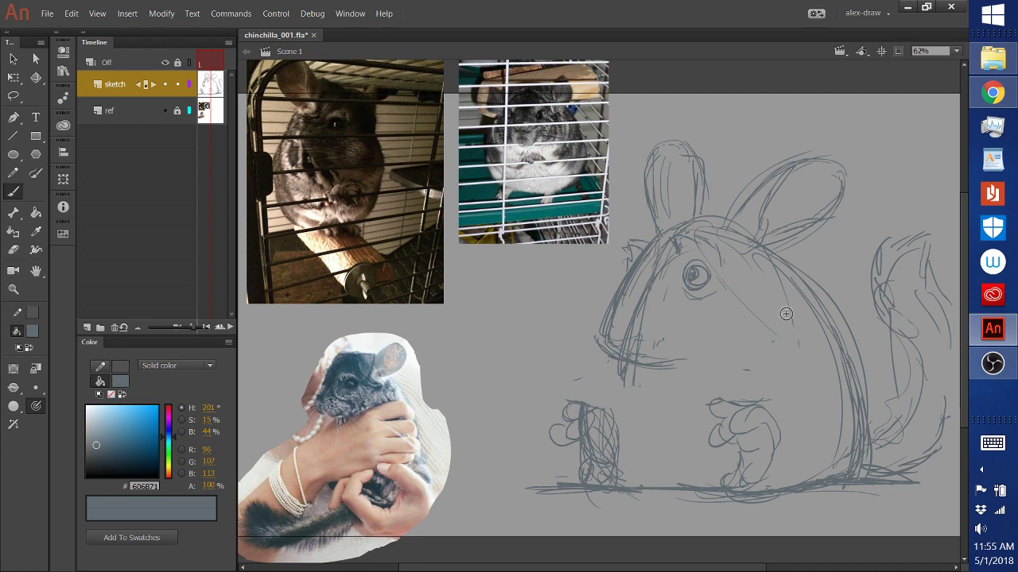
{"action": "left_click_drag", "start_coordinate": [786, 327], "coordinate": [786, 349]}
{"action": "mouse_move", "coordinate": [609, 367]}
{"action": "left_mouse_down"}
{"action": "mouse_move", "coordinate": [556, 314]}
{"action": "mouse_move", "coordinate": [537, 369]}
{"action": "mouse_move", "coordinate": [567, 341]}
{"action": "mouse_move", "coordinate": [580, 362]}
{"action": "mouse_move", "coordinate": [547, 340]}
{"action": "mouse_move", "coordinate": [612, 390]}
{"action": "mouse_move", "coordinate": [579, 433]}
{"action": "mouse_move", "coordinate": [592, 422]}
{"action": "left_mouse_up"}
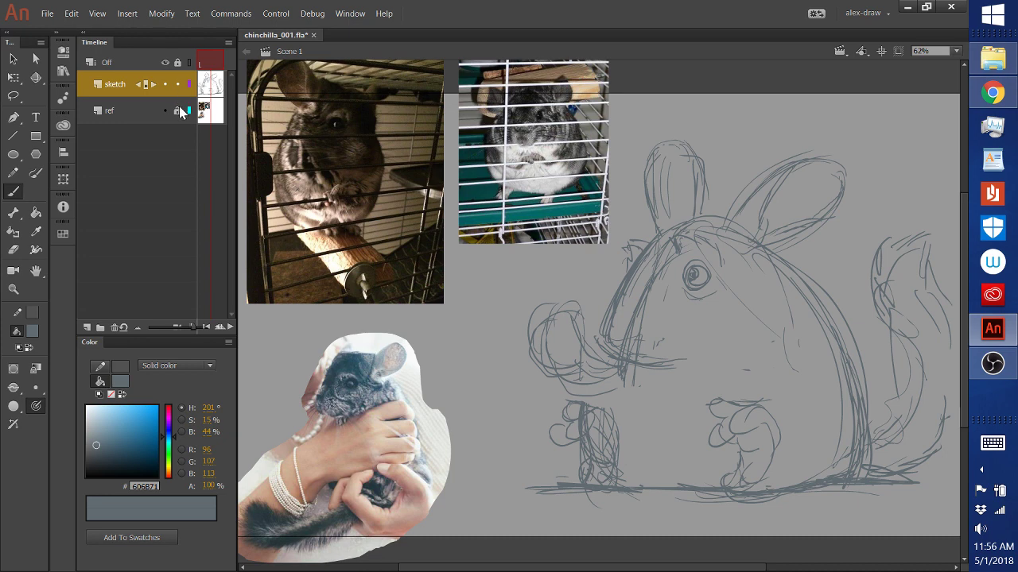
Step: Unlock the ref layer and move the three reference photos away from the chinchilla sketch
{"action": "left_click", "coordinate": [13, 58]}
{"action": "left_click_drag", "start_coordinate": [561, 197], "coordinate": [561, 174]}
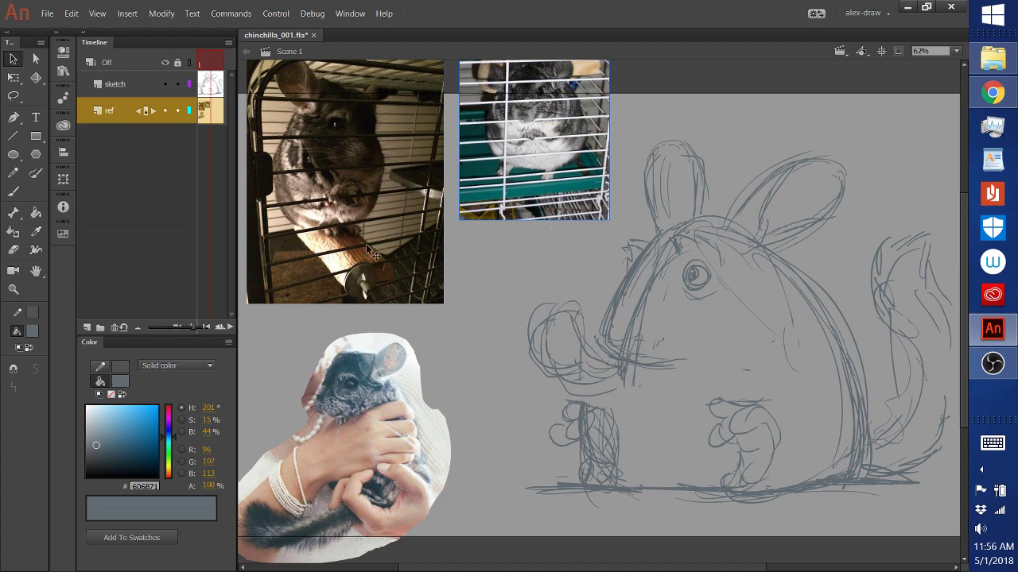
{"action": "left_click_drag", "start_coordinate": [368, 246], "coordinate": [345, 244]}
{"action": "left_click_drag", "start_coordinate": [546, 191], "coordinate": [450, 182]}
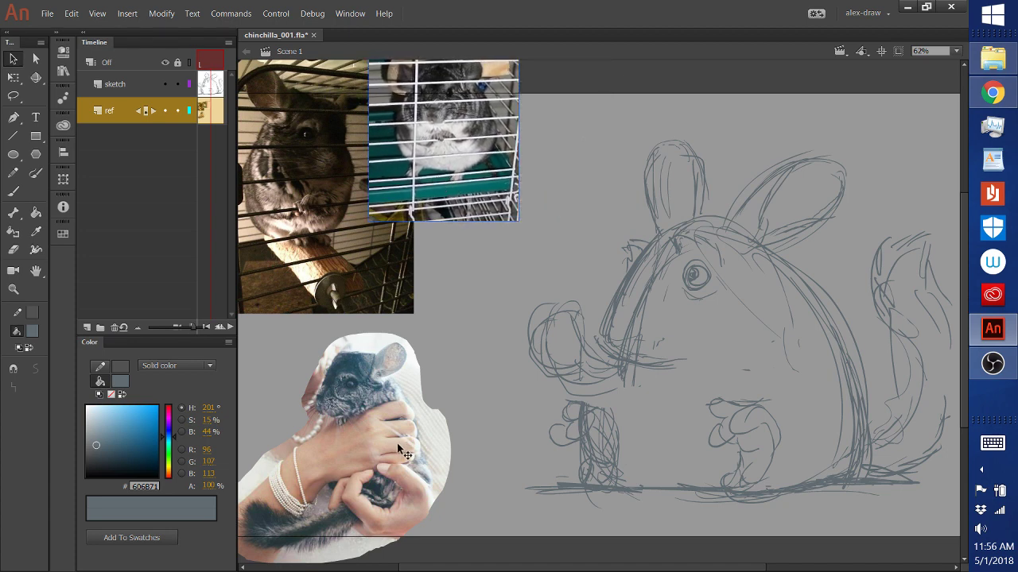
{"action": "left_click_drag", "start_coordinate": [396, 443], "coordinate": [390, 437]}
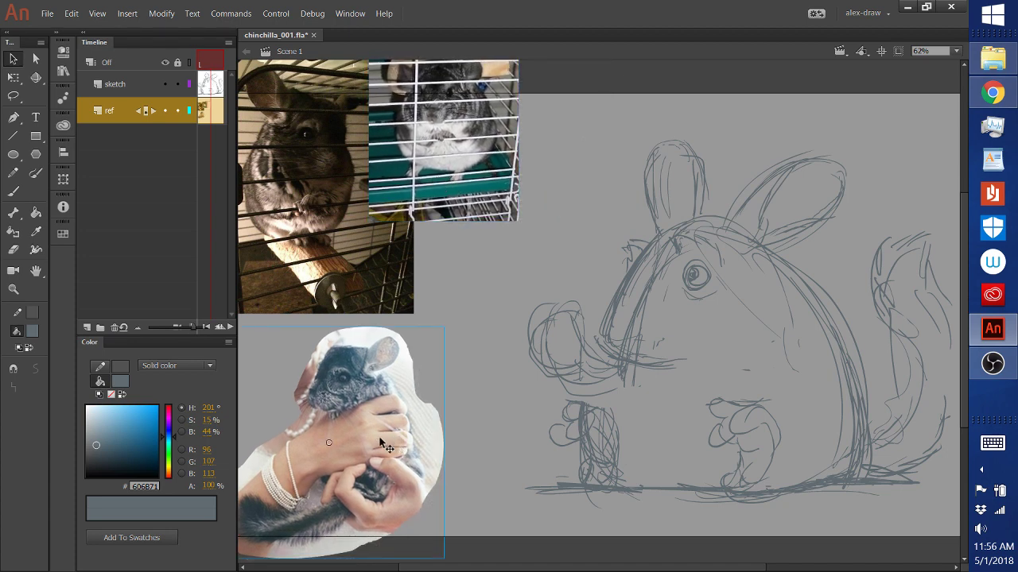
Step: Lasso the raised arm and paw, flatten and slightly widen them with Free Transform, and move them lower beside the chin
{"action": "left_click", "coordinate": [23, 99]}
{"action": "left_click", "coordinate": [22, 96]}
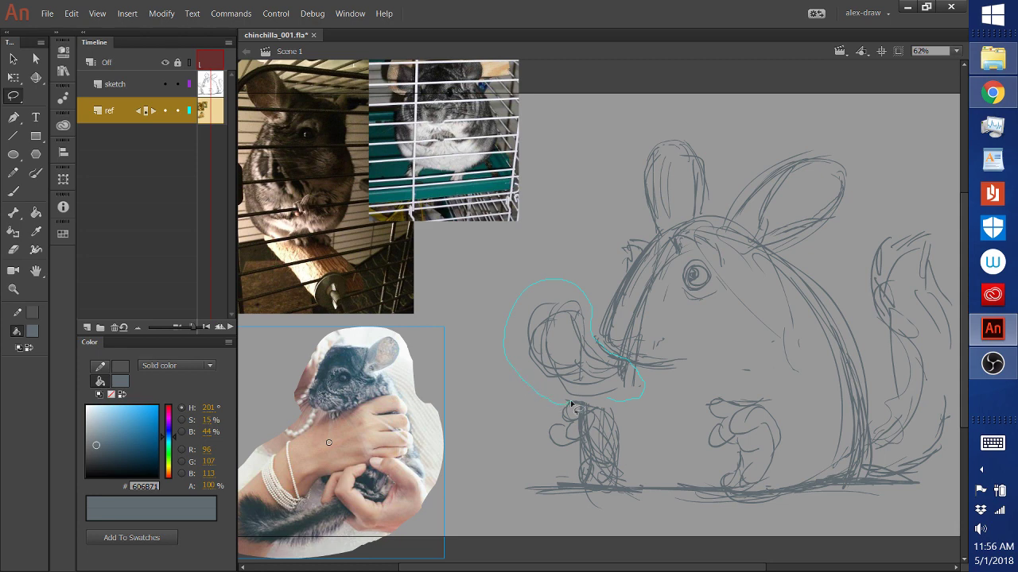
{"action": "left_click_drag", "start_coordinate": [638, 406], "coordinate": [641, 398]}
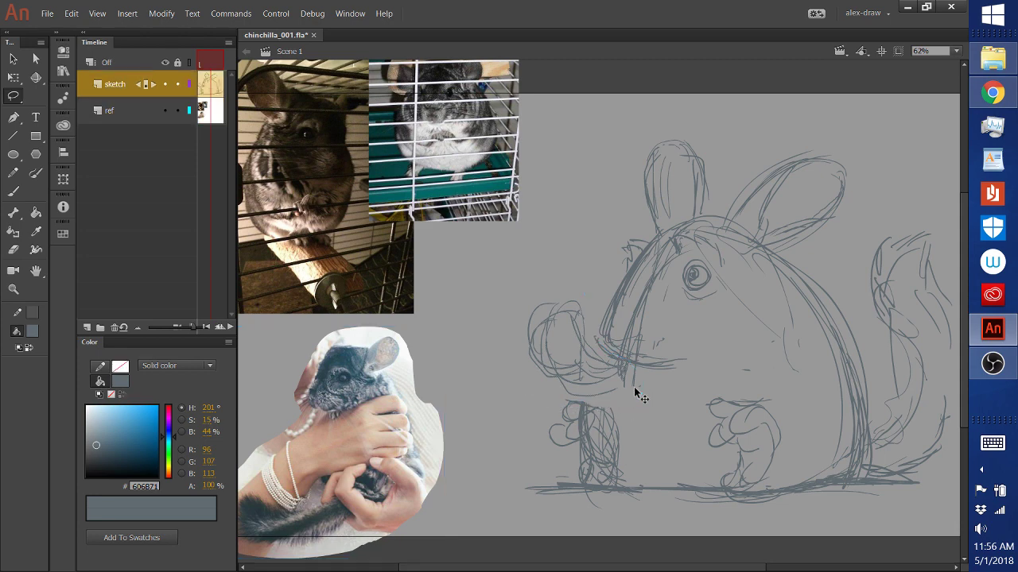
{"action": "left_click", "coordinate": [13, 77]}
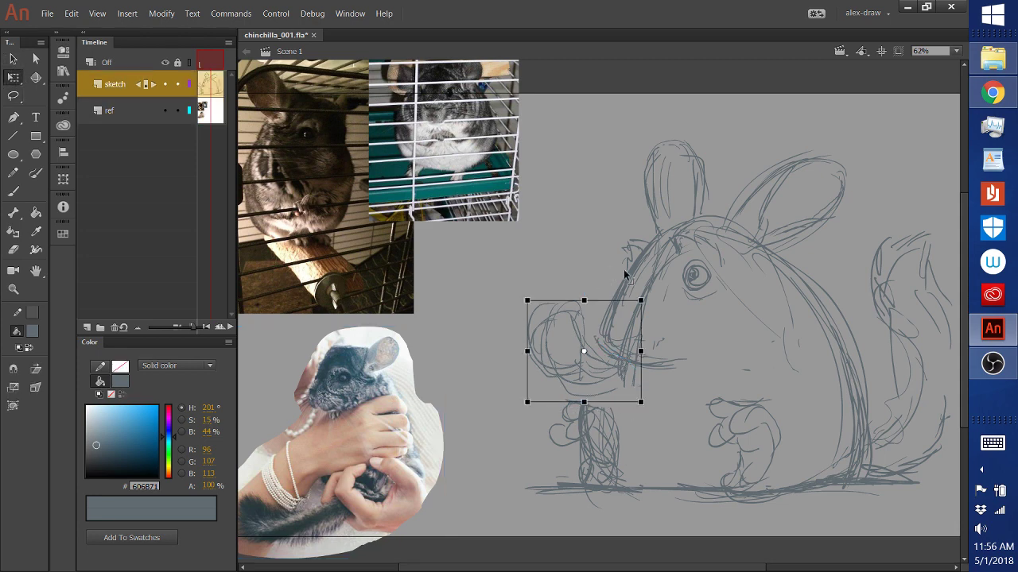
{"action": "mouse_move", "coordinate": [642, 300]}
{"action": "left_mouse_down"}
{"action": "mouse_move", "coordinate": [628, 307]}
{"action": "mouse_move", "coordinate": [646, 307]}
{"action": "left_mouse_up"}
{"action": "left_click_drag", "start_coordinate": [584, 307], "coordinate": [584, 311]}
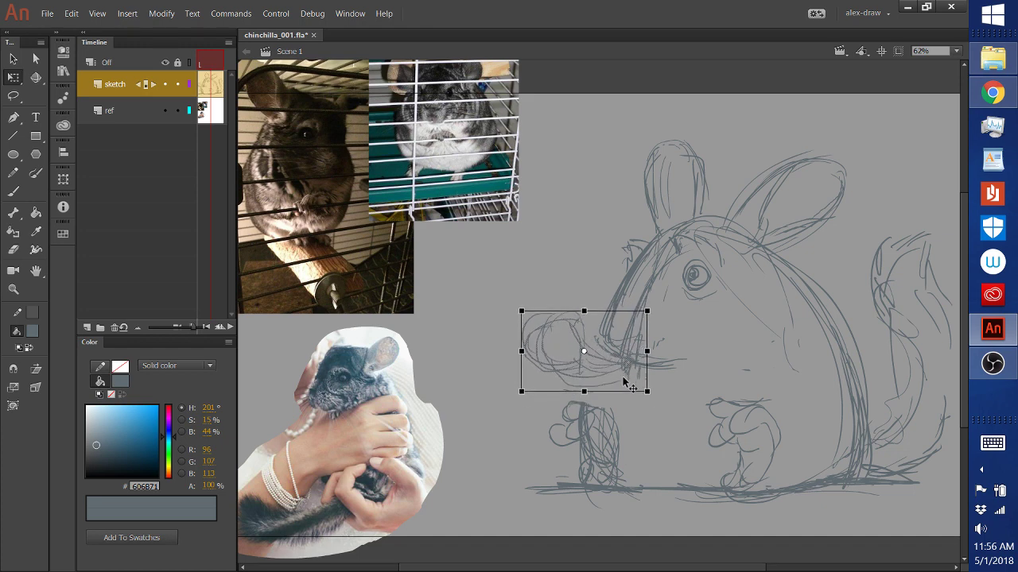
{"action": "mouse_move", "coordinate": [621, 374]}
{"action": "left_mouse_down"}
{"action": "mouse_move", "coordinate": [636, 385]}
{"action": "mouse_move", "coordinate": [624, 384]}
{"action": "left_mouse_up"}
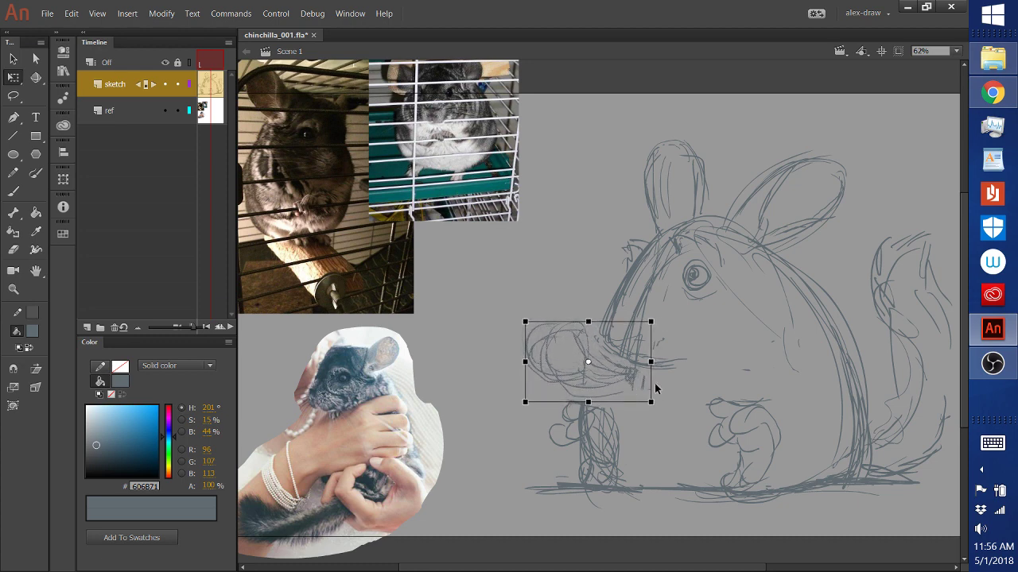
Step: Redraw the raised forearm and paw with the brush, giving the paw blocky curled fingers
{"action": "left_click", "coordinate": [22, 192]}
{"action": "mouse_move", "coordinate": [545, 359]}
{"action": "left_mouse_down"}
{"action": "mouse_move", "coordinate": [586, 335]}
{"action": "mouse_move", "coordinate": [575, 316]}
{"action": "mouse_move", "coordinate": [552, 324]}
{"action": "mouse_move", "coordinate": [556, 348]}
{"action": "mouse_move", "coordinate": [550, 327]}
{"action": "mouse_move", "coordinate": [535, 355]}
{"action": "mouse_move", "coordinate": [555, 345]}
{"action": "mouse_move", "coordinate": [526, 348]}
{"action": "mouse_move", "coordinate": [557, 360]}
{"action": "mouse_move", "coordinate": [564, 328]}
{"action": "mouse_move", "coordinate": [537, 380]}
{"action": "mouse_move", "coordinate": [575, 363]}
{"action": "mouse_move", "coordinate": [592, 373]}
{"action": "mouse_move", "coordinate": [646, 372]}
{"action": "left_mouse_up"}
{"action": "left_click_drag", "start_coordinate": [594, 351], "coordinate": [644, 372]}
{"action": "mouse_move", "coordinate": [548, 373]}
{"action": "left_mouse_down"}
{"action": "mouse_move", "coordinate": [630, 378]}
{"action": "mouse_move", "coordinate": [558, 393]}
{"action": "left_mouse_up"}
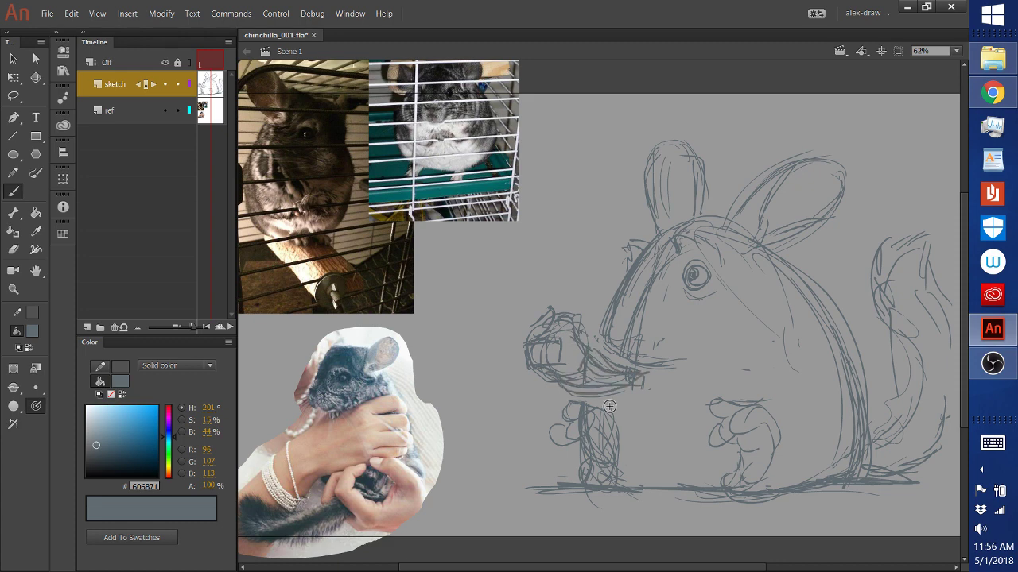
Step: Redraw the chest contour from the chin to the far foot and erase the excess lines inside the chest and belly
{"action": "left_click_drag", "start_coordinate": [649, 360], "coordinate": [609, 456]}
{"action": "mouse_move", "coordinate": [628, 377]}
{"action": "left_mouse_down"}
{"action": "mouse_move", "coordinate": [604, 459]}
{"action": "mouse_move", "coordinate": [593, 407]}
{"action": "left_mouse_up"}
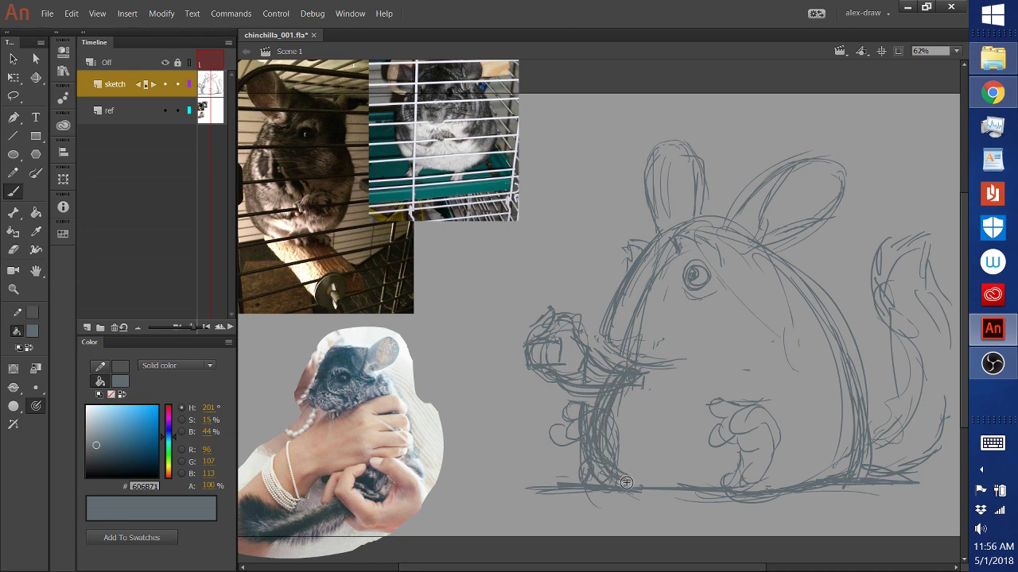
{"action": "left_click", "coordinate": [22, 249]}
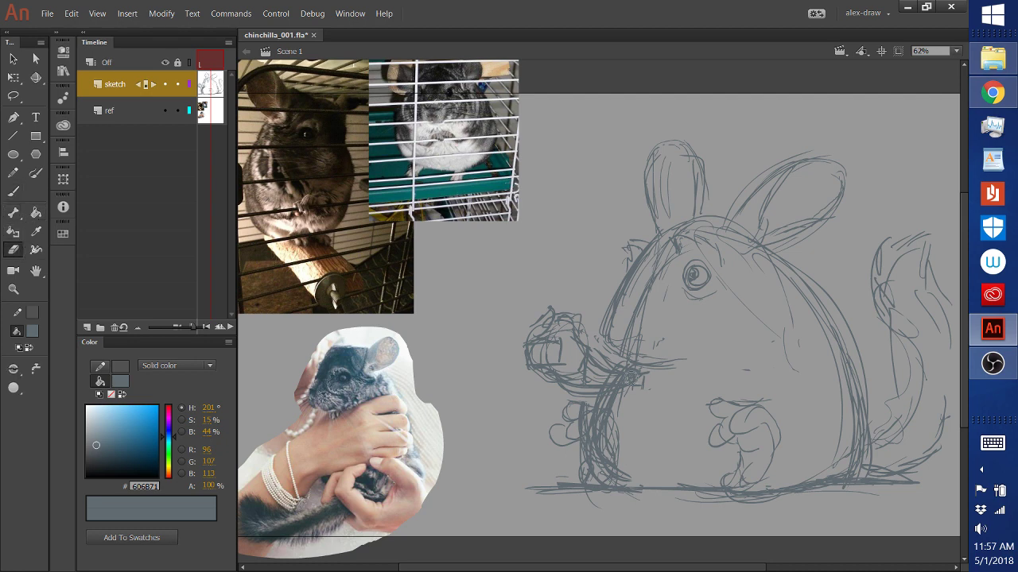
{"action": "mouse_move", "coordinate": [630, 376]}
{"action": "left_mouse_down"}
{"action": "mouse_move", "coordinate": [606, 425]}
{"action": "mouse_move", "coordinate": [641, 445]}
{"action": "left_mouse_up"}
{"action": "left_click_drag", "start_coordinate": [610, 407], "coordinate": [640, 471]}
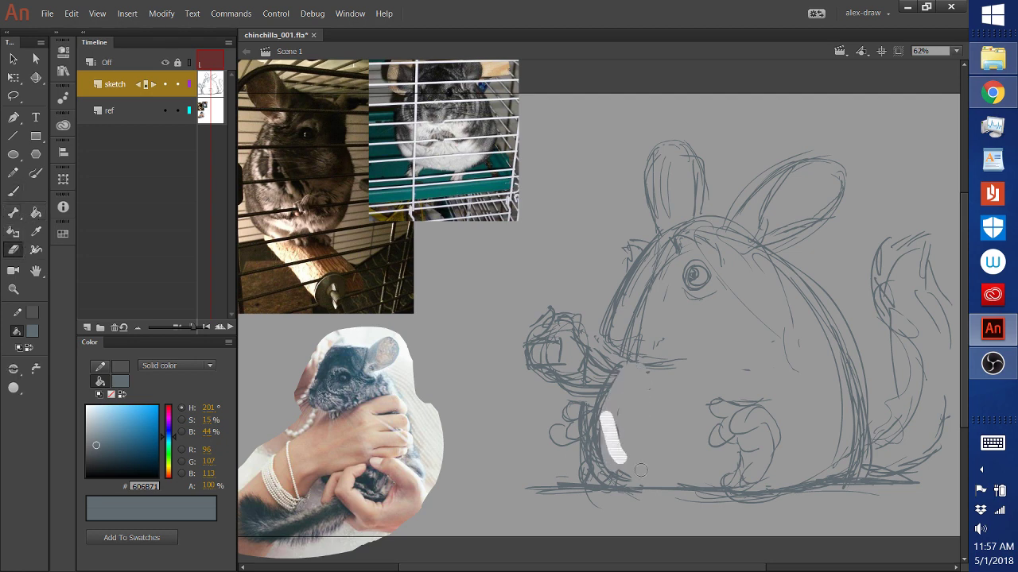
{"action": "left_click_drag", "start_coordinate": [613, 408], "coordinate": [619, 470]}
{"action": "left_click_drag", "start_coordinate": [661, 378], "coordinate": [655, 423]}
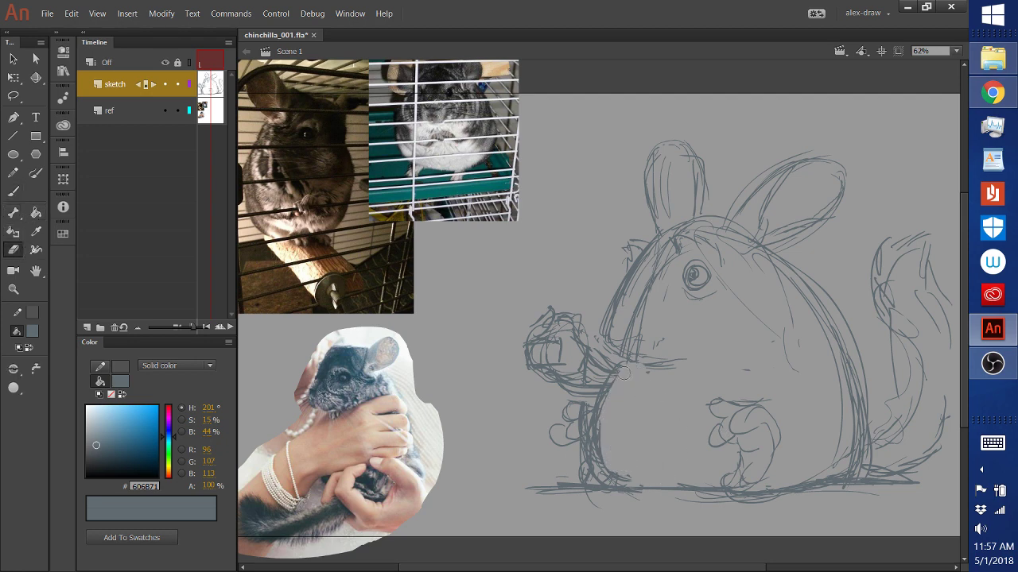
Step: Redraw the snout and lower jaw with the brush, adding a curved smile that rises into the cheek
{"action": "key", "text": "b"}
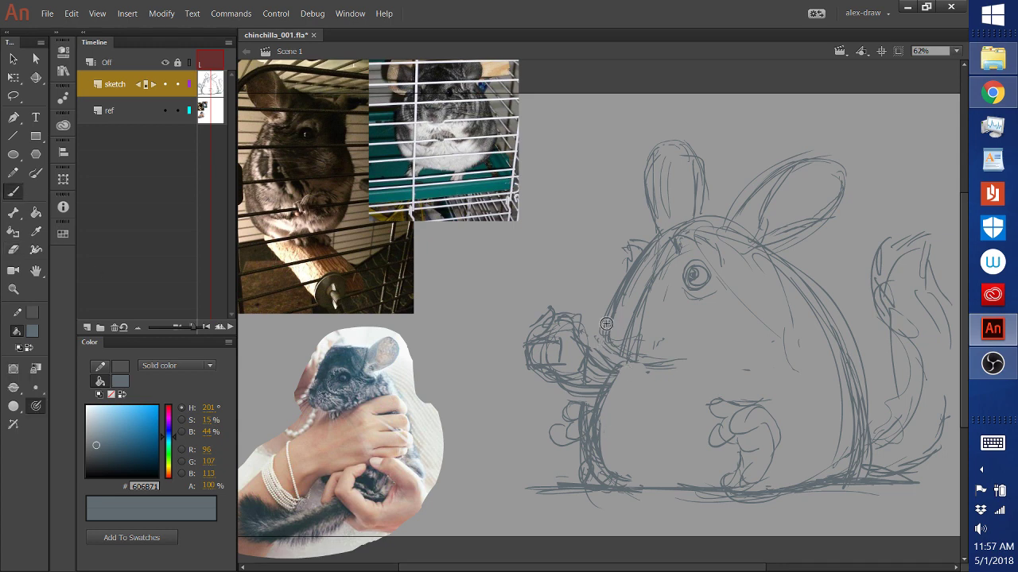
{"action": "left_click_drag", "start_coordinate": [603, 339], "coordinate": [628, 364]}
{"action": "mouse_move", "coordinate": [650, 370]}
{"action": "left_mouse_down"}
{"action": "mouse_move", "coordinate": [705, 329]}
{"action": "mouse_move", "coordinate": [687, 319]}
{"action": "mouse_move", "coordinate": [713, 324]}
{"action": "mouse_move", "coordinate": [719, 315]}
{"action": "mouse_move", "coordinate": [702, 341]}
{"action": "mouse_move", "coordinate": [646, 377]}
{"action": "mouse_move", "coordinate": [619, 370]}
{"action": "mouse_move", "coordinate": [612, 355]}
{"action": "mouse_move", "coordinate": [591, 388]}
{"action": "left_mouse_up"}
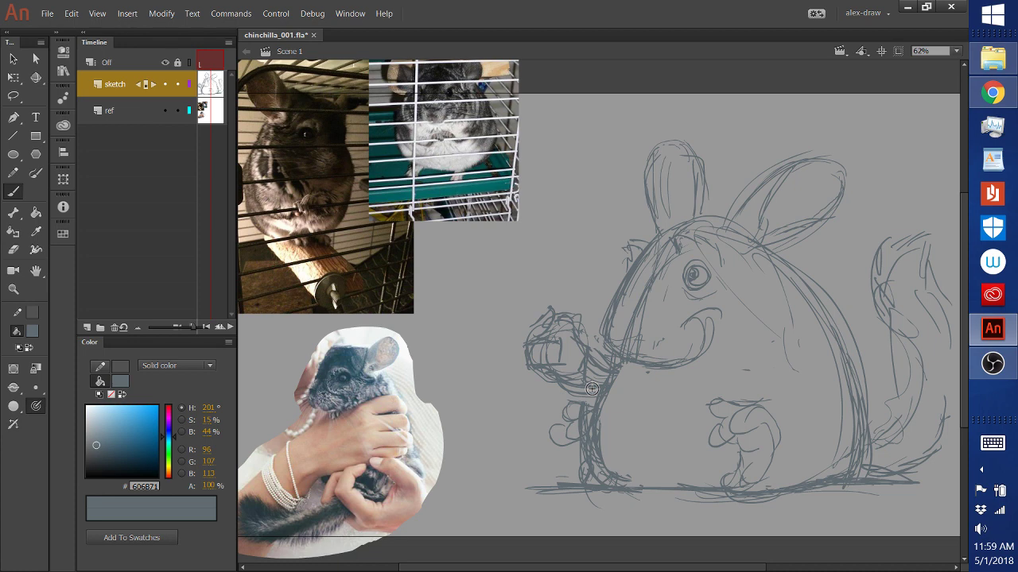
Step: Erase the stray arm lines in front of the snout and below the raised forearm
{"action": "left_click", "coordinate": [12, 249]}
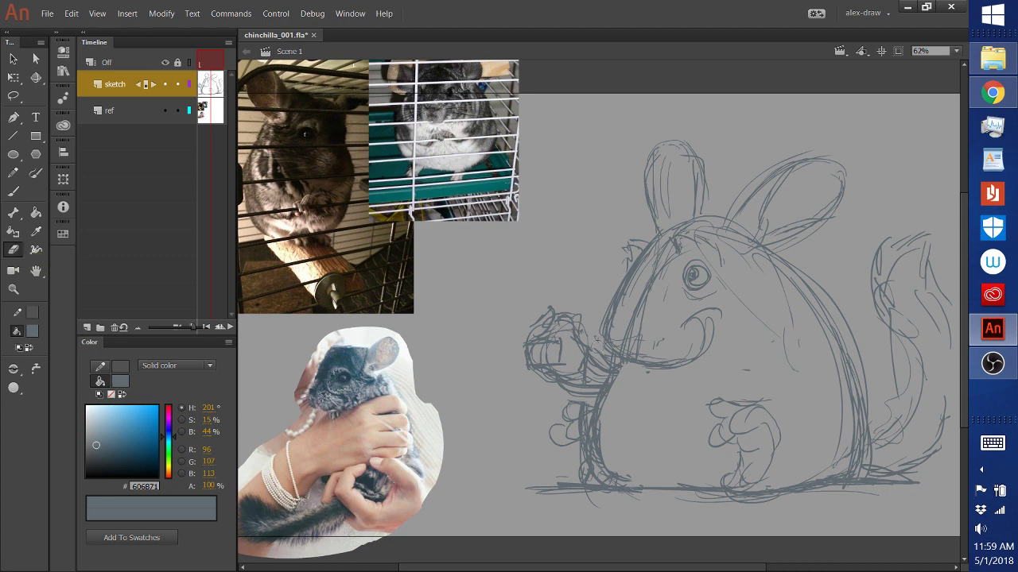
{"action": "left_click_drag", "start_coordinate": [592, 341], "coordinate": [605, 364]}
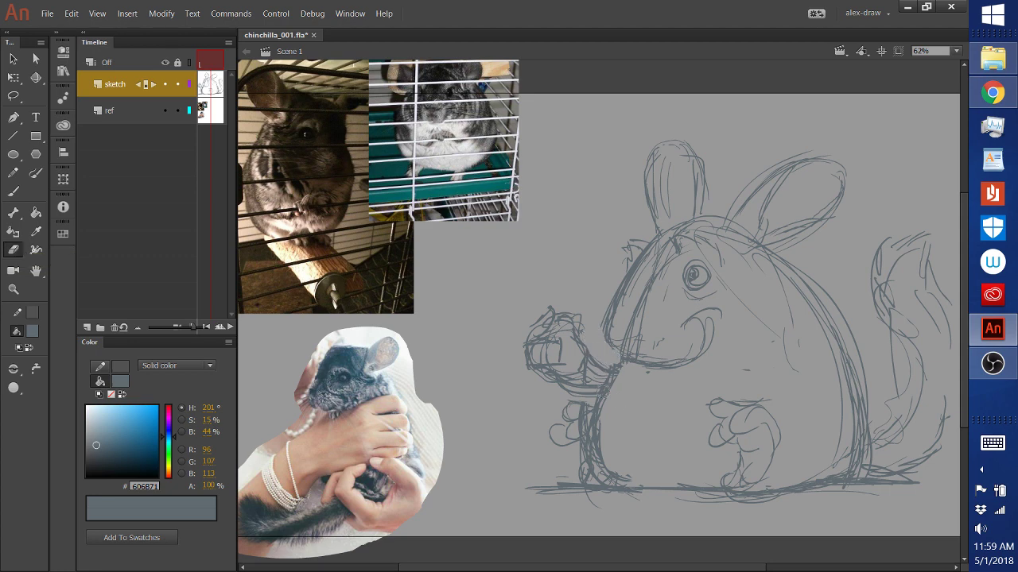
{"action": "left_click_drag", "start_coordinate": [547, 389], "coordinate": [588, 391]}
Step: Refine the far foot's toes and sole with the brush, erasing its old inner lines, and add fur strokes behind both feet
{"action": "key", "text": "b"}
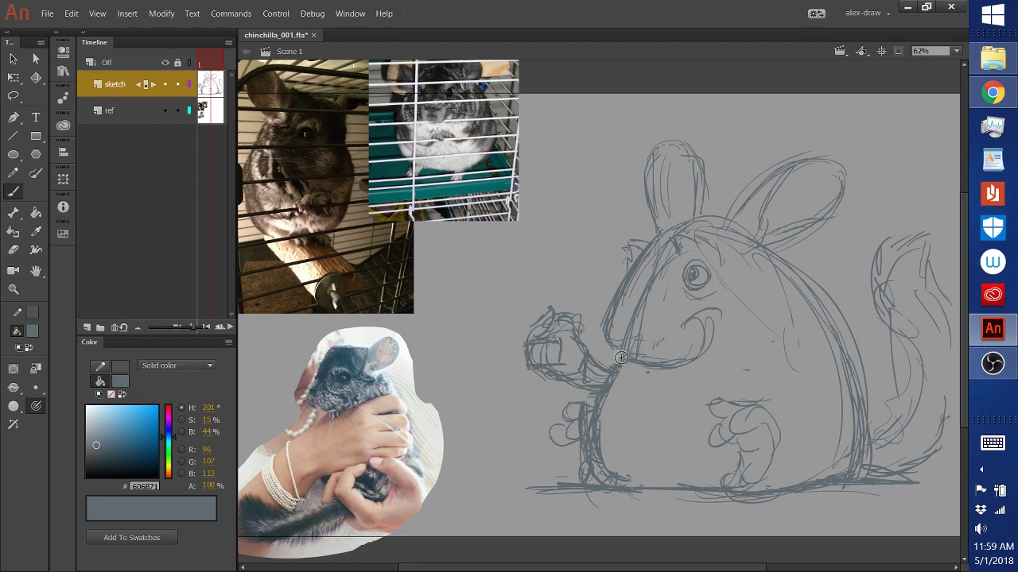
{"action": "mouse_move", "coordinate": [621, 357]}
{"action": "left_mouse_down"}
{"action": "mouse_move", "coordinate": [591, 404]}
{"action": "mouse_move", "coordinate": [585, 463]}
{"action": "mouse_move", "coordinate": [590, 404]}
{"action": "mouse_move", "coordinate": [606, 457]}
{"action": "mouse_move", "coordinate": [593, 413]}
{"action": "mouse_move", "coordinate": [607, 440]}
{"action": "mouse_move", "coordinate": [608, 483]}
{"action": "mouse_move", "coordinate": [641, 491]}
{"action": "mouse_move", "coordinate": [641, 470]}
{"action": "mouse_move", "coordinate": [735, 485]}
{"action": "mouse_move", "coordinate": [768, 453]}
{"action": "mouse_move", "coordinate": [777, 481]}
{"action": "mouse_move", "coordinate": [794, 447]}
{"action": "mouse_move", "coordinate": [748, 492]}
{"action": "mouse_move", "coordinate": [802, 451]}
{"action": "mouse_move", "coordinate": [792, 450]}
{"action": "mouse_move", "coordinate": [768, 489]}
{"action": "mouse_move", "coordinate": [784, 454]}
{"action": "mouse_move", "coordinate": [795, 464]}
{"action": "mouse_move", "coordinate": [735, 409]}
{"action": "mouse_move", "coordinate": [728, 440]}
{"action": "left_mouse_up"}
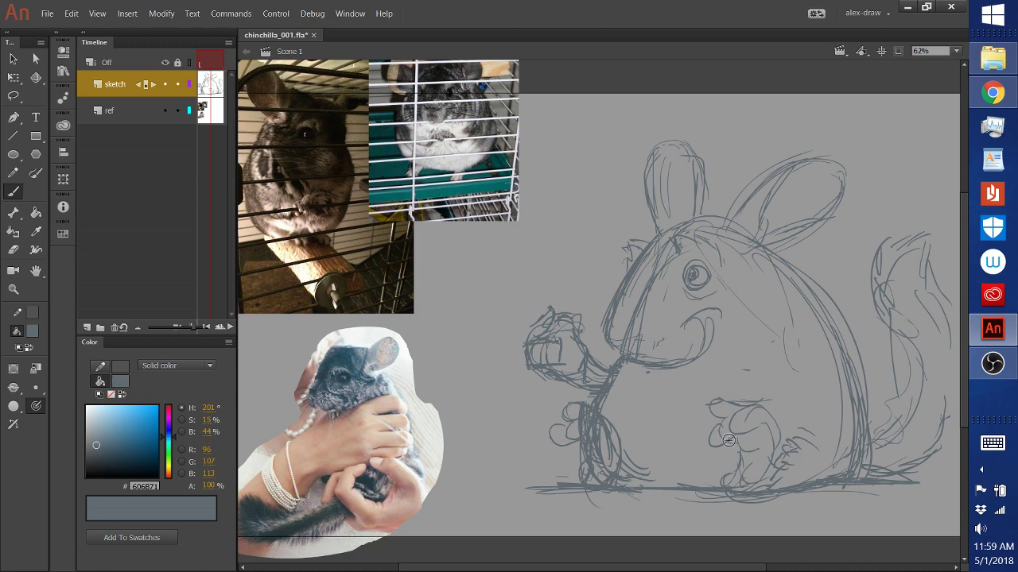
{"action": "mouse_move", "coordinate": [579, 405]}
{"action": "left_mouse_down"}
{"action": "mouse_move", "coordinate": [574, 445]}
{"action": "mouse_move", "coordinate": [614, 472]}
{"action": "mouse_move", "coordinate": [588, 477]}
{"action": "left_mouse_up"}
{"action": "left_click", "coordinate": [14, 250]}
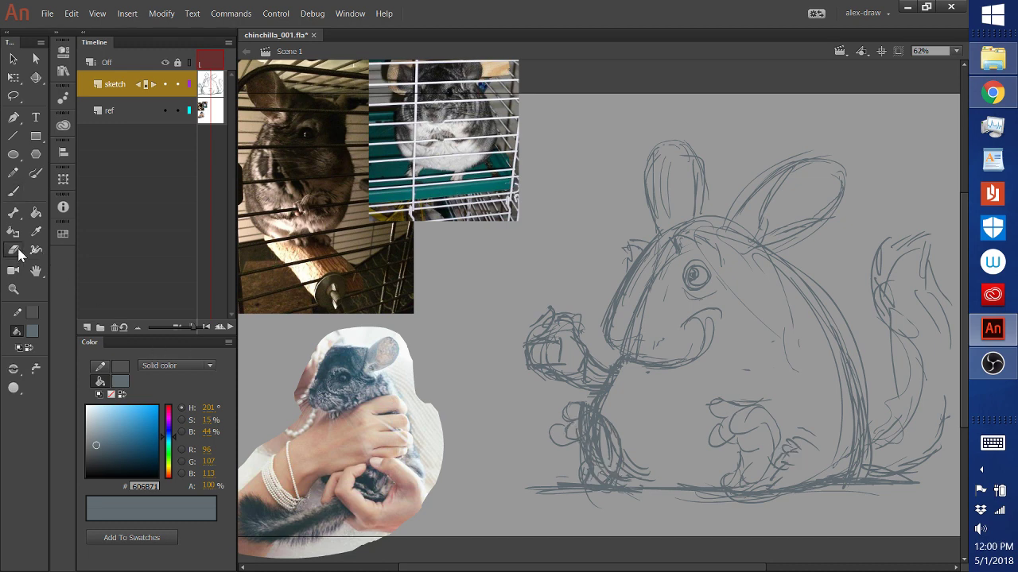
{"action": "mouse_move", "coordinate": [592, 422]}
{"action": "left_mouse_down"}
{"action": "mouse_move", "coordinate": [596, 433]}
{"action": "mouse_move", "coordinate": [579, 430]}
{"action": "mouse_move", "coordinate": [594, 457]}
{"action": "left_mouse_up"}
{"action": "left_click", "coordinate": [13, 192]}
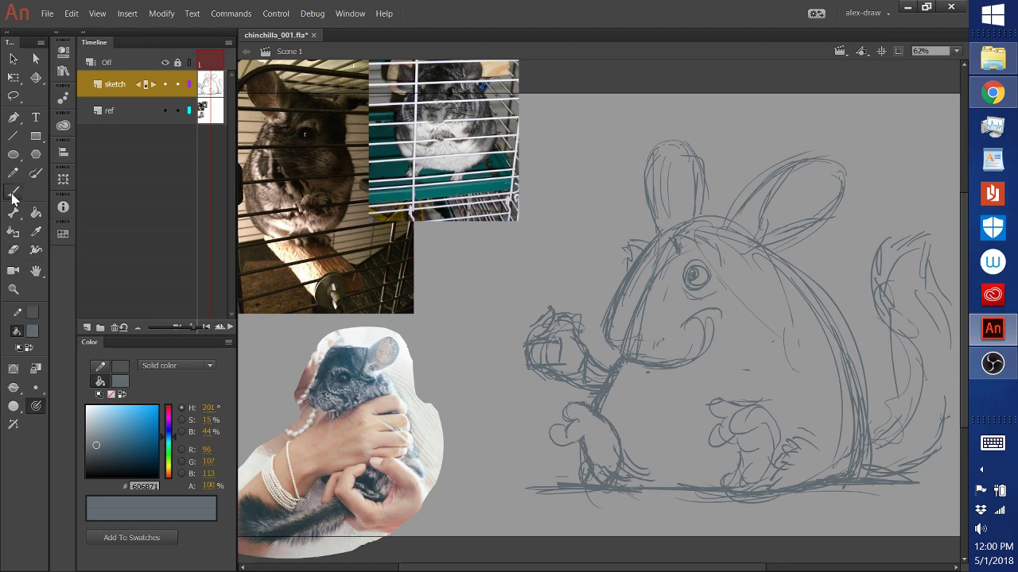
{"action": "mouse_move", "coordinate": [568, 415]}
{"action": "left_mouse_down"}
{"action": "mouse_move", "coordinate": [595, 439]}
{"action": "mouse_move", "coordinate": [598, 465]}
{"action": "mouse_move", "coordinate": [571, 429]}
{"action": "mouse_move", "coordinate": [569, 444]}
{"action": "mouse_move", "coordinate": [555, 426]}
{"action": "mouse_move", "coordinate": [562, 437]}
{"action": "mouse_move", "coordinate": [559, 427]}
{"action": "mouse_move", "coordinate": [587, 435]}
{"action": "mouse_move", "coordinate": [584, 476]}
{"action": "left_mouse_up"}
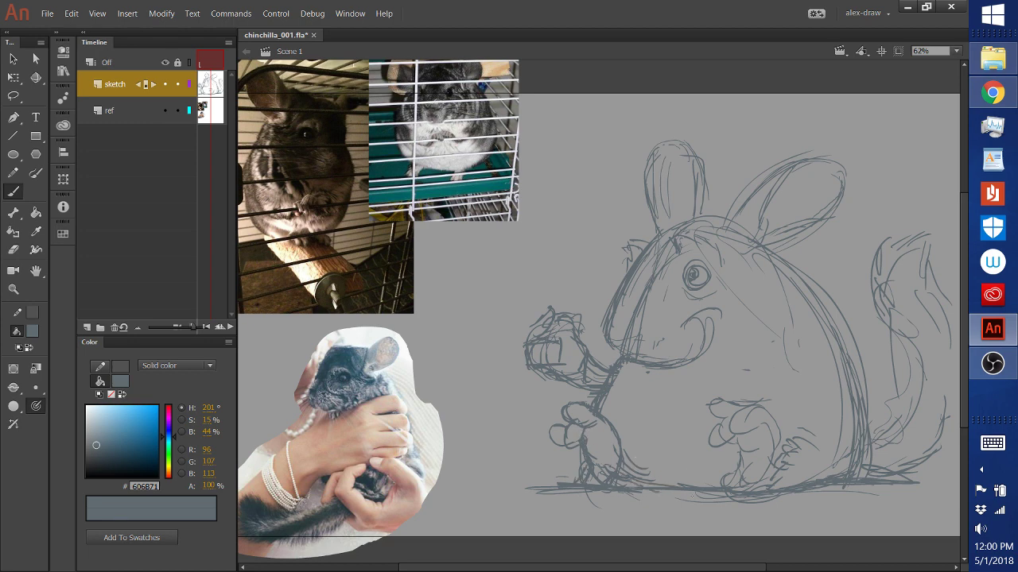
Step: Strengthen the belly's underside along the ground and define the curled fingers and thumb of the raised paw
{"action": "left_click_drag", "start_coordinate": [691, 495], "coordinate": [724, 492]}
{"action": "mouse_move", "coordinate": [582, 320]}
{"action": "left_mouse_down"}
{"action": "mouse_move", "coordinate": [561, 308]}
{"action": "mouse_move", "coordinate": [557, 340]}
{"action": "left_mouse_up"}
{"action": "mouse_move", "coordinate": [560, 386]}
{"action": "left_mouse_down"}
{"action": "mouse_move", "coordinate": [562, 328]}
{"action": "mouse_move", "coordinate": [559, 391]}
{"action": "mouse_move", "coordinate": [570, 375]}
{"action": "mouse_move", "coordinate": [587, 380]}
{"action": "mouse_move", "coordinate": [557, 391]}
{"action": "left_mouse_up"}
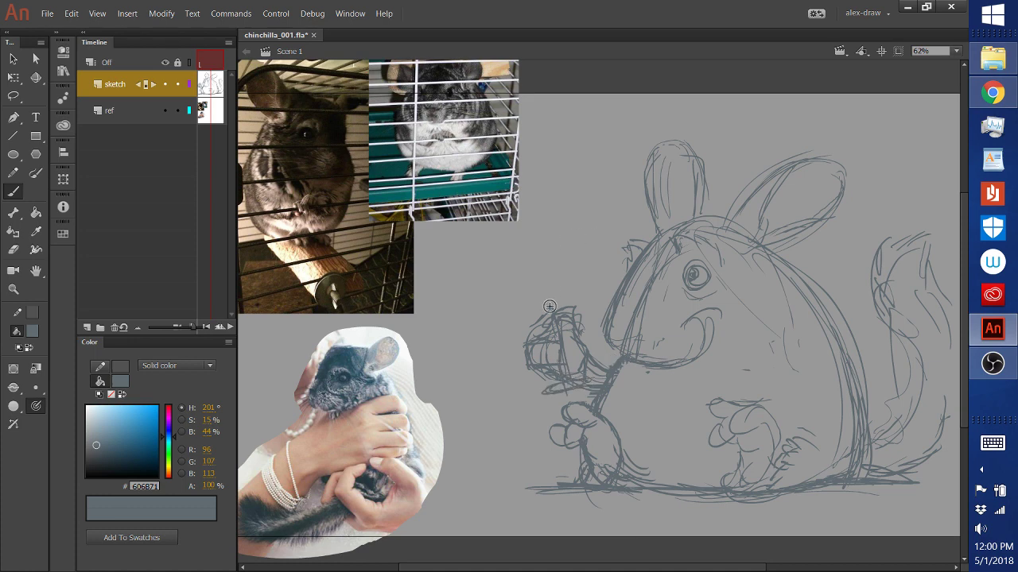
{"action": "left_click_drag", "start_coordinate": [549, 306], "coordinate": [548, 324]}
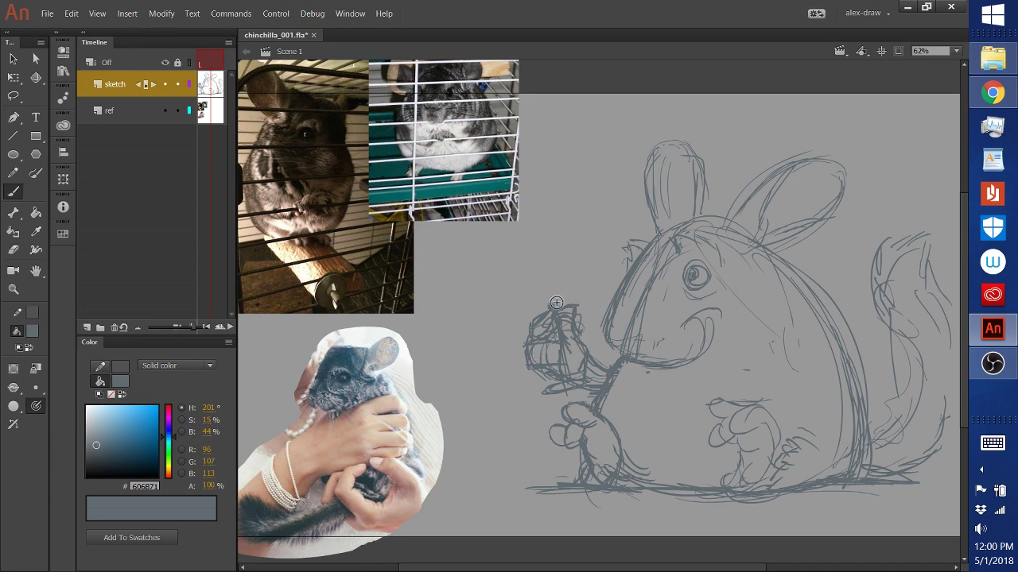
Step: Sketch a wide, cone-shaped cocktail glass rising from the raised paw, with a tilted elliptical rim
{"action": "mouse_move", "coordinate": [549, 306]}
{"action": "left_mouse_down"}
{"action": "mouse_move", "coordinate": [482, 287]}
{"action": "mouse_move", "coordinate": [549, 273]}
{"action": "left_mouse_up"}
{"action": "left_click_drag", "start_coordinate": [481, 284], "coordinate": [598, 266]}
{"action": "mouse_move", "coordinate": [558, 305]}
{"action": "left_mouse_down"}
{"action": "mouse_move", "coordinate": [591, 270]}
{"action": "mouse_move", "coordinate": [506, 271]}
{"action": "mouse_move", "coordinate": [579, 269]}
{"action": "left_mouse_up"}
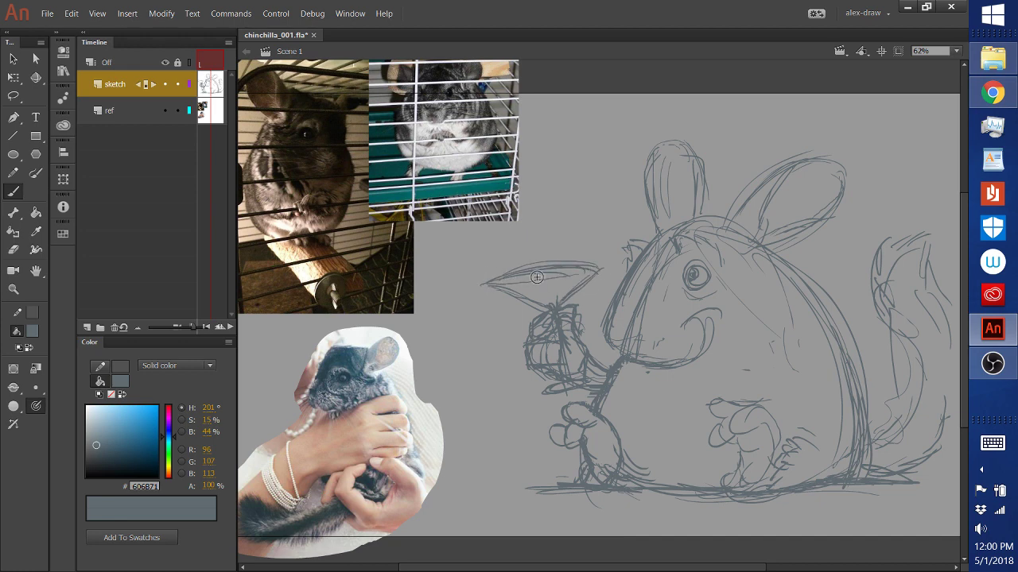
{"action": "mouse_move", "coordinate": [481, 284]}
{"action": "left_mouse_down"}
{"action": "mouse_move", "coordinate": [566, 272]}
{"action": "mouse_move", "coordinate": [518, 293]}
{"action": "left_mouse_up"}
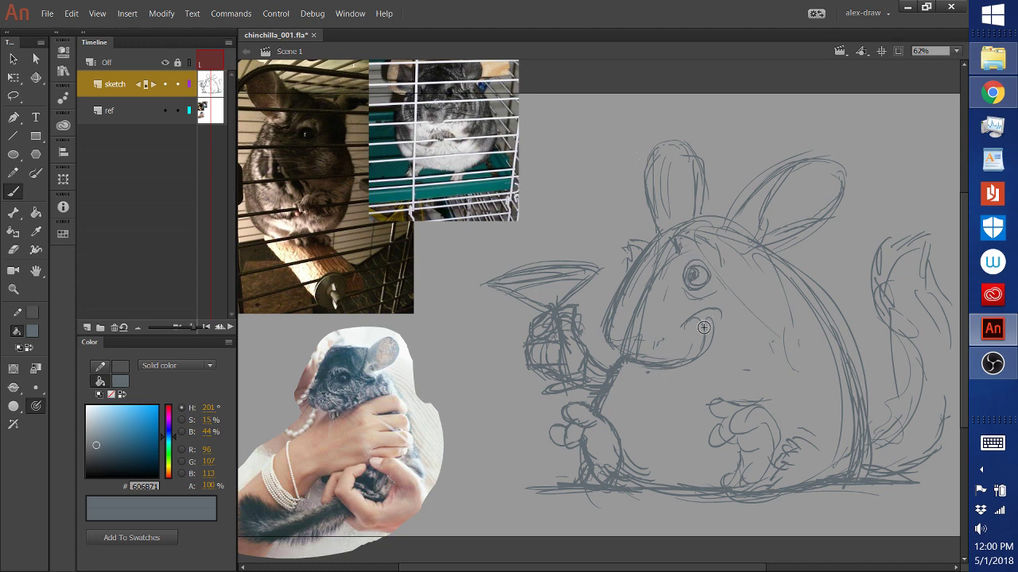
Step: Darken the mouth, nose and head contour with the brush and hatch the insides of both ears
{"action": "mouse_move", "coordinate": [706, 328]}
{"action": "left_mouse_down"}
{"action": "mouse_move", "coordinate": [683, 353]}
{"action": "mouse_move", "coordinate": [672, 347]}
{"action": "left_mouse_up"}
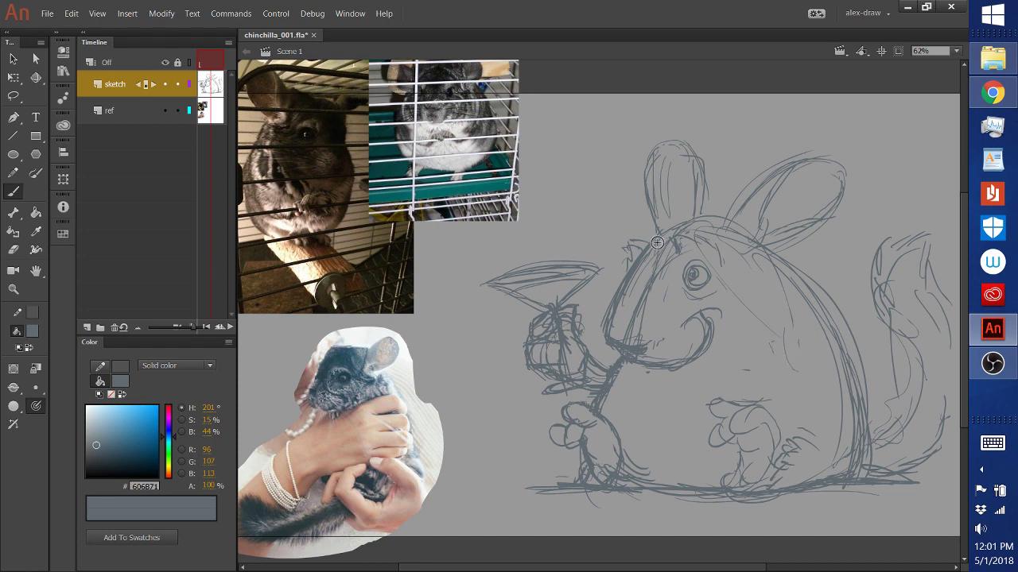
{"action": "left_click_drag", "start_coordinate": [656, 243], "coordinate": [705, 222]}
{"action": "mouse_move", "coordinate": [647, 177]}
{"action": "left_mouse_down"}
{"action": "mouse_move", "coordinate": [675, 147]}
{"action": "mouse_move", "coordinate": [688, 151]}
{"action": "left_mouse_up"}
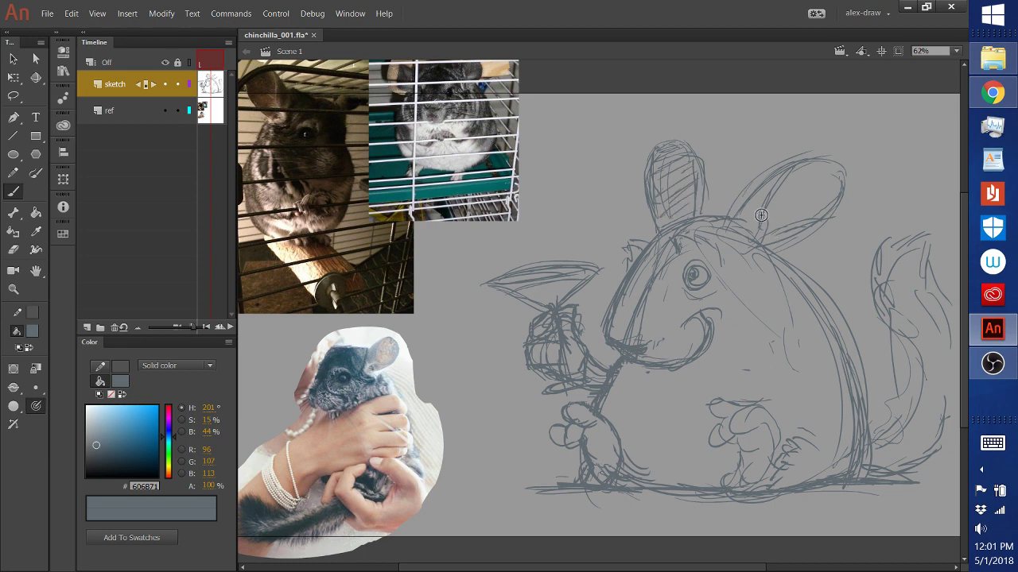
{"action": "left_click_drag", "start_coordinate": [764, 232], "coordinate": [787, 183]}
Step: Erase the stray marks on the belly and below the cheek, and draw a brow above the eye with the brush
{"action": "left_click", "coordinate": [13, 249]}
{"action": "mouse_move", "coordinate": [640, 433]}
{"action": "left_mouse_down"}
{"action": "mouse_move", "coordinate": [659, 469]}
{"action": "mouse_move", "coordinate": [643, 457]}
{"action": "mouse_move", "coordinate": [676, 483]}
{"action": "left_mouse_up"}
{"action": "left_click_drag", "start_coordinate": [740, 364], "coordinate": [759, 381]}
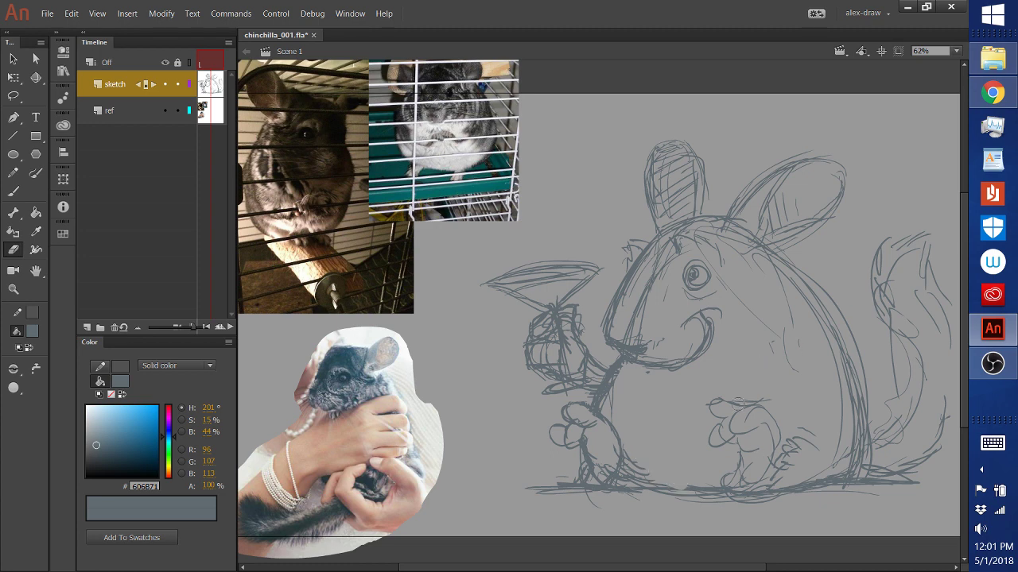
{"action": "left_click", "coordinate": [12, 190]}
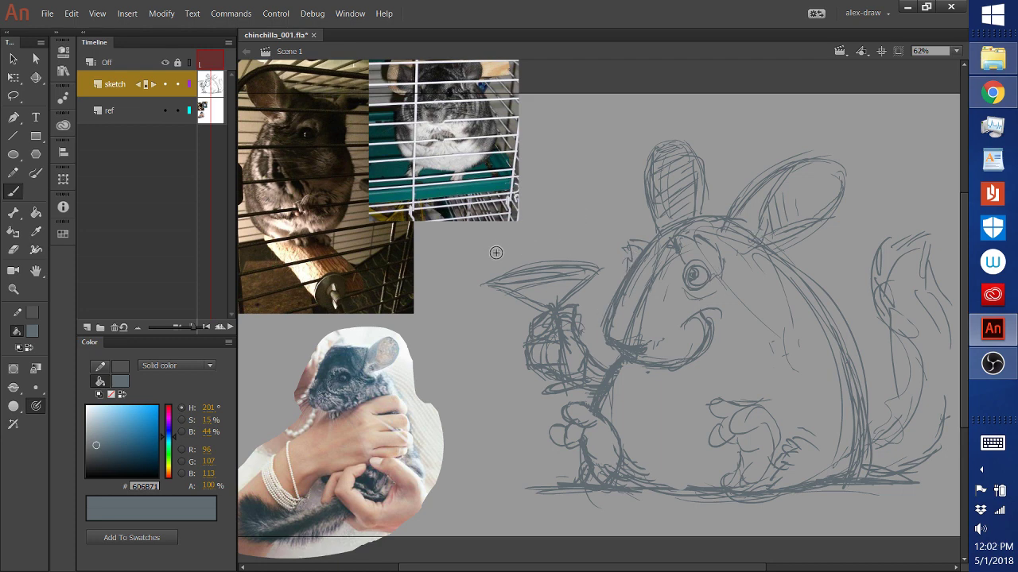
Step: Draw a skewered olive garnish on the far edge of the cocktail glass and add cheek creases above the smile
{"action": "left_click_drag", "start_coordinate": [482, 255], "coordinate": [523, 288]}
{"action": "mouse_move", "coordinate": [473, 244]}
{"action": "left_mouse_down"}
{"action": "mouse_move", "coordinate": [517, 278]}
{"action": "mouse_move", "coordinate": [489, 252]}
{"action": "mouse_move", "coordinate": [518, 270]}
{"action": "left_mouse_up"}
{"action": "left_click_drag", "start_coordinate": [518, 248], "coordinate": [501, 268]}
{"action": "left_click", "coordinate": [23, 249]}
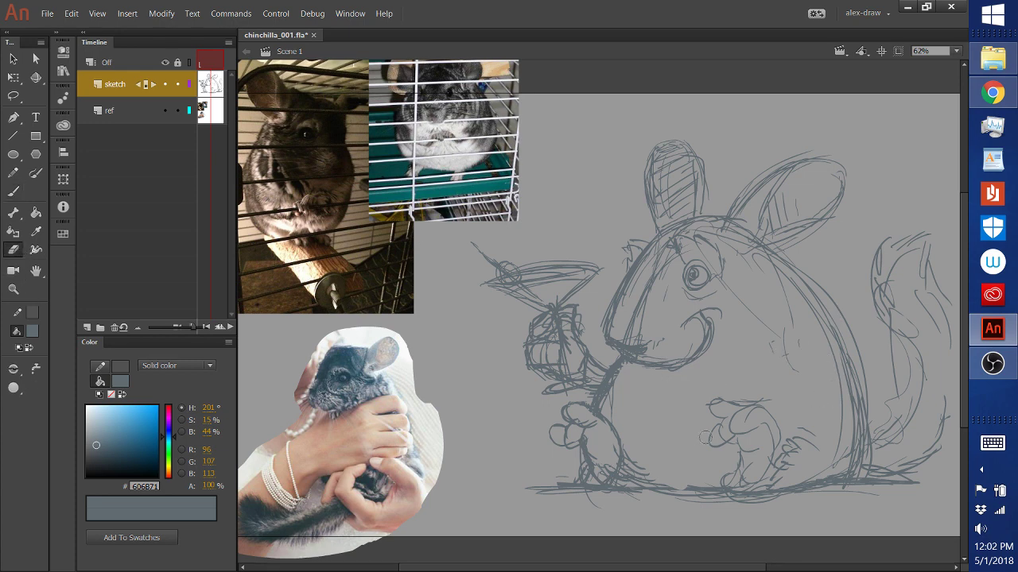
{"action": "key", "text": "b"}
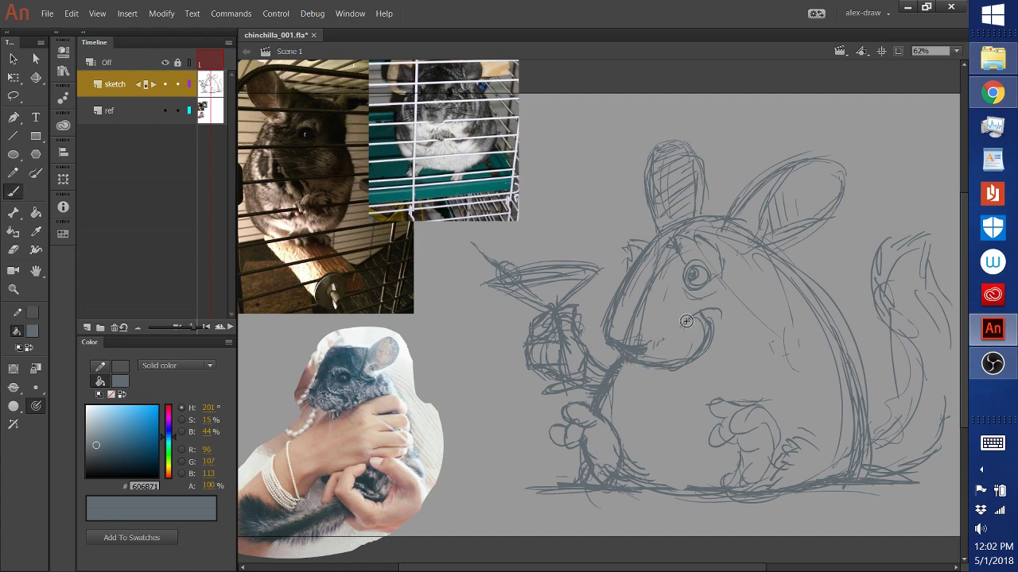
{"action": "mouse_move", "coordinate": [713, 313]}
{"action": "left_mouse_down"}
{"action": "mouse_move", "coordinate": [701, 297]}
{"action": "mouse_move", "coordinate": [713, 299]}
{"action": "mouse_move", "coordinate": [691, 294]}
{"action": "mouse_move", "coordinate": [708, 295]}
{"action": "mouse_move", "coordinate": [687, 305]}
{"action": "mouse_move", "coordinate": [731, 298]}
{"action": "left_mouse_up"}
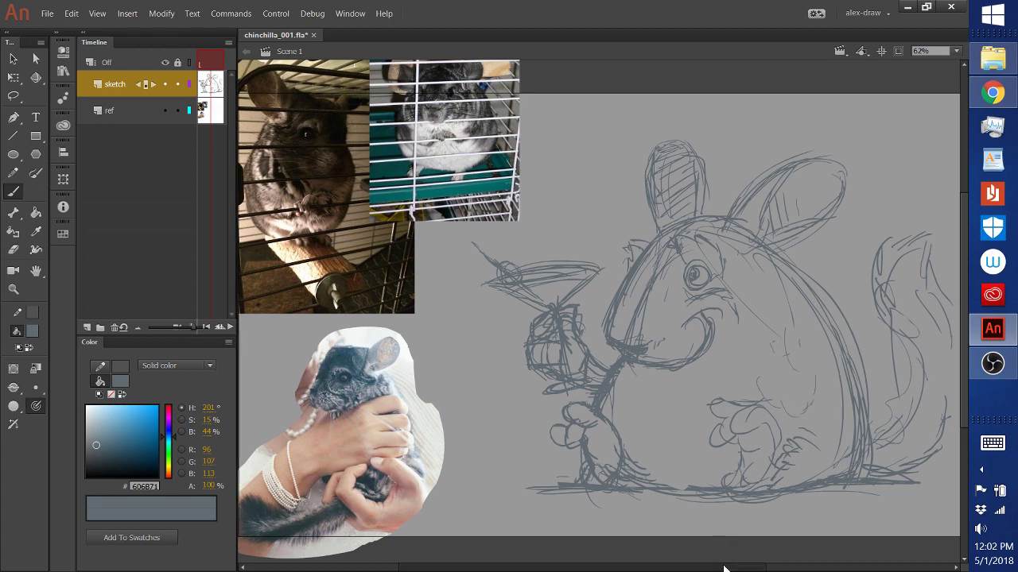
Step: Try sketching the second arm bent at the elbow, with its paw resting on the belly above the near foot
{"action": "mouse_move", "coordinate": [725, 569]}
{"action": "left_mouse_down"}
{"action": "mouse_move", "coordinate": [739, 569]}
{"action": "mouse_move", "coordinate": [730, 569]}
{"action": "left_mouse_up"}
{"action": "mouse_move", "coordinate": [818, 384]}
{"action": "left_mouse_down"}
{"action": "mouse_move", "coordinate": [806, 408]}
{"action": "mouse_move", "coordinate": [770, 420]}
{"action": "left_mouse_up"}
{"action": "left_click_drag", "start_coordinate": [827, 350], "coordinate": [809, 406]}
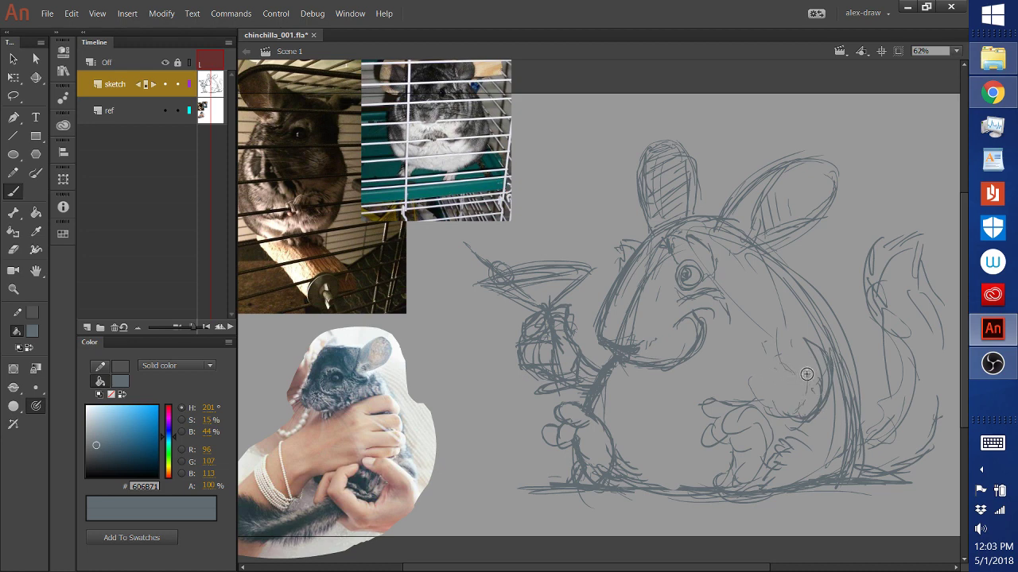
{"action": "left_click_drag", "start_coordinate": [798, 375], "coordinate": [763, 371]}
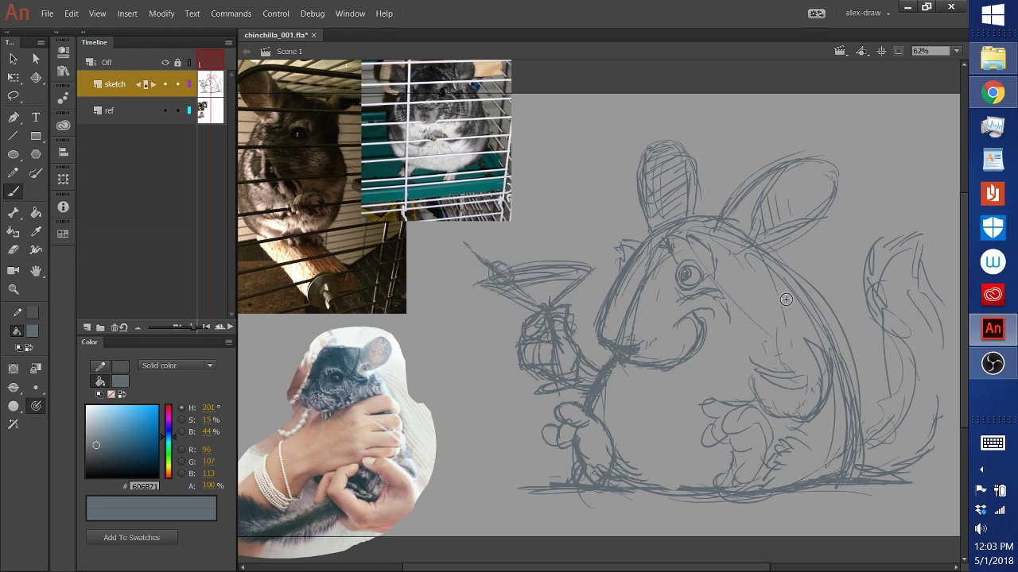
{"action": "left_click_drag", "start_coordinate": [757, 393], "coordinate": [767, 388]}
{"action": "mouse_move", "coordinate": [754, 350]}
{"action": "left_mouse_down"}
{"action": "mouse_move", "coordinate": [730, 368]}
{"action": "mouse_move", "coordinate": [749, 358]}
{"action": "mouse_move", "coordinate": [731, 335]}
{"action": "mouse_move", "coordinate": [708, 368]}
{"action": "mouse_move", "coordinate": [751, 383]}
{"action": "mouse_move", "coordinate": [733, 380]}
{"action": "mouse_move", "coordinate": [767, 322]}
{"action": "mouse_move", "coordinate": [728, 377]}
{"action": "mouse_move", "coordinate": [700, 351]}
{"action": "mouse_move", "coordinate": [698, 364]}
{"action": "mouse_move", "coordinate": [723, 343]}
{"action": "mouse_move", "coordinate": [749, 361]}
{"action": "mouse_move", "coordinate": [763, 331]}
{"action": "mouse_move", "coordinate": [745, 352]}
{"action": "left_mouse_up"}
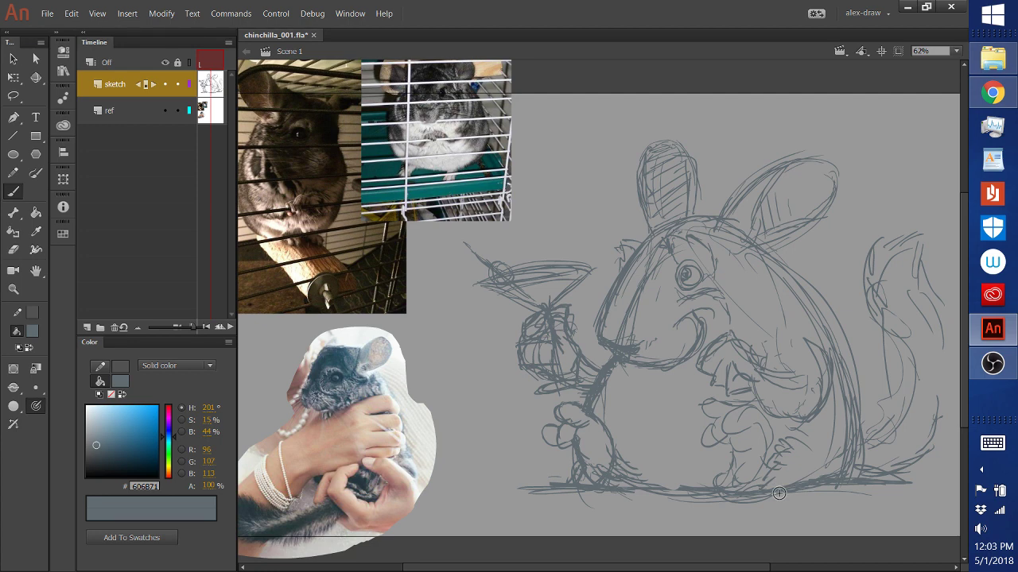
{"action": "left_click_drag", "start_coordinate": [778, 375], "coordinate": [808, 370]}
Step: Erase the second arm from the body and strengthen the near foot's contour with the brush
{"action": "key", "text": "e"}
{"action": "mouse_move", "coordinate": [725, 346]}
{"action": "left_mouse_down"}
{"action": "mouse_move", "coordinate": [748, 322]}
{"action": "mouse_move", "coordinate": [705, 376]}
{"action": "mouse_move", "coordinate": [718, 384]}
{"action": "mouse_move", "coordinate": [761, 380]}
{"action": "mouse_move", "coordinate": [737, 365]}
{"action": "mouse_move", "coordinate": [783, 388]}
{"action": "mouse_move", "coordinate": [775, 414]}
{"action": "mouse_move", "coordinate": [815, 354]}
{"action": "mouse_move", "coordinate": [824, 411]}
{"action": "mouse_move", "coordinate": [819, 370]}
{"action": "left_mouse_up"}
{"action": "key", "text": "b"}
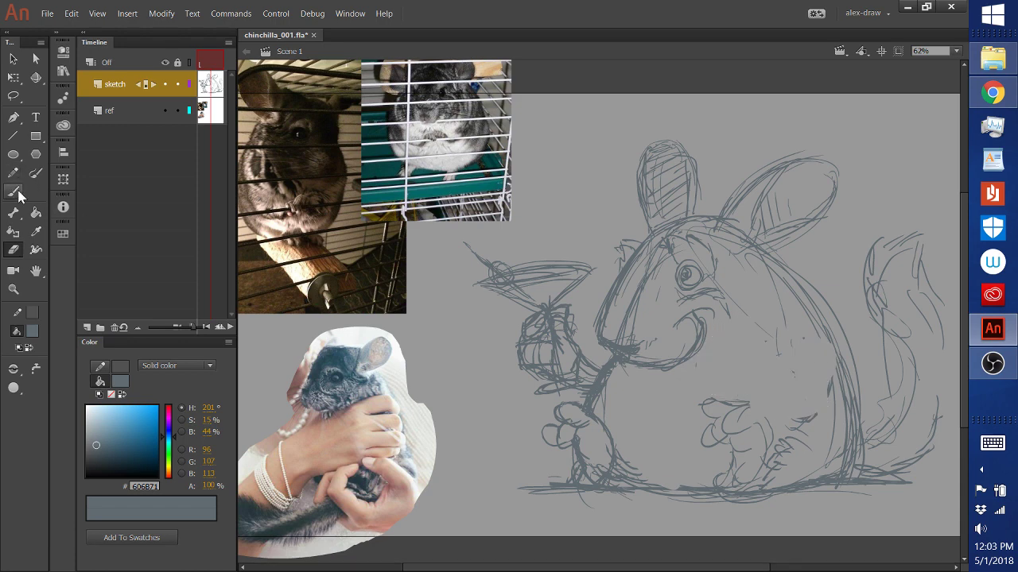
{"action": "mouse_move", "coordinate": [769, 411]}
{"action": "left_mouse_down"}
{"action": "mouse_move", "coordinate": [758, 404]}
{"action": "mouse_move", "coordinate": [766, 450]}
{"action": "left_mouse_up"}
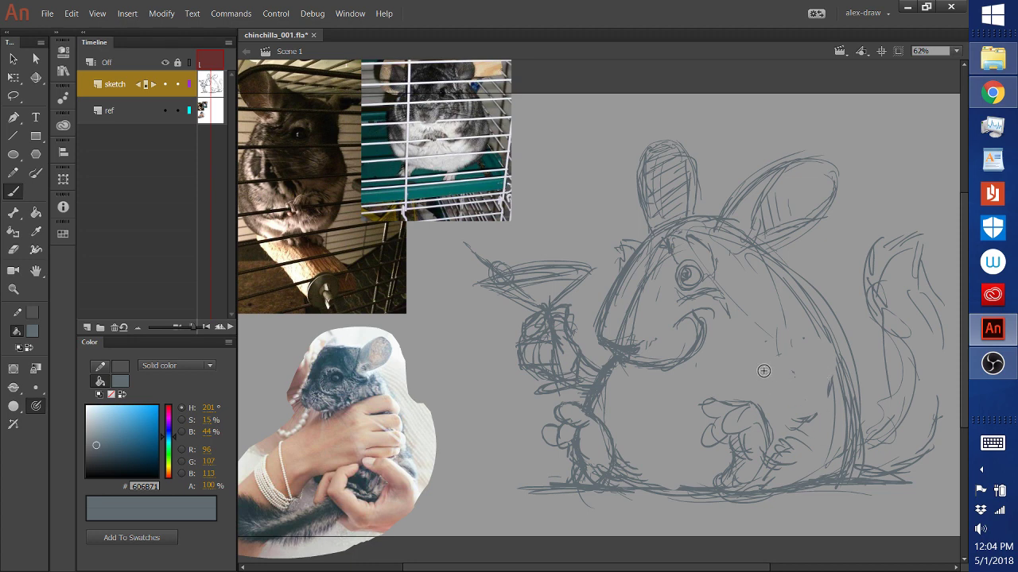
Step: Try long haunch strokes on the body behind the near foot, and undo them
{"action": "mouse_move", "coordinate": [791, 400]}
{"action": "left_mouse_down"}
{"action": "mouse_move", "coordinate": [803, 477]}
{"action": "mouse_move", "coordinate": [826, 460]}
{"action": "left_mouse_up"}
{"action": "left_click_drag", "start_coordinate": [830, 397], "coordinate": [822, 467]}
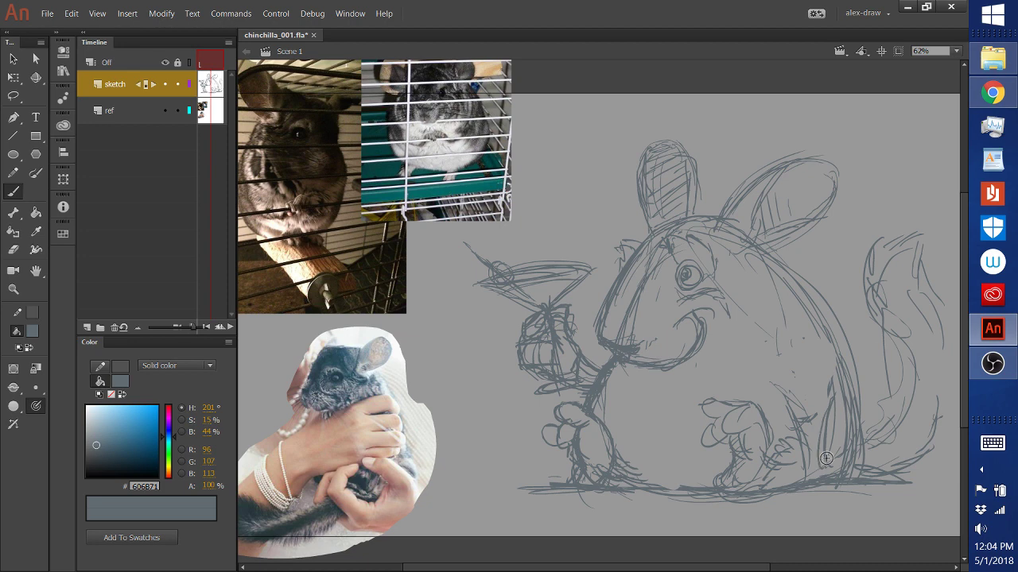
{"action": "scroll", "coordinate": [966, 387], "scroll_direction": "down", "scroll_amount": 2}
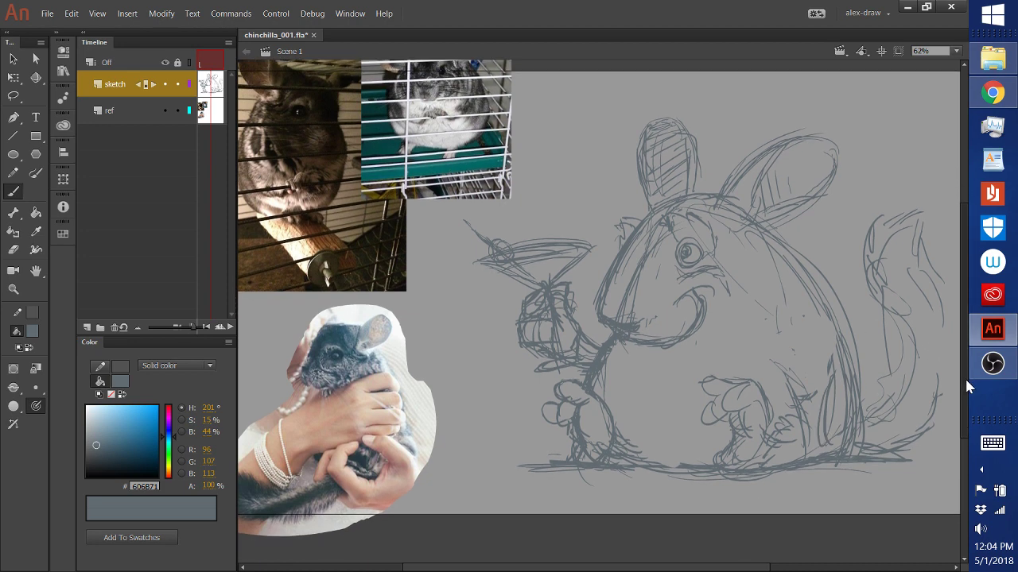
{"action": "scroll", "coordinate": [936, 394], "scroll_direction": "down", "scroll_amount": 1}
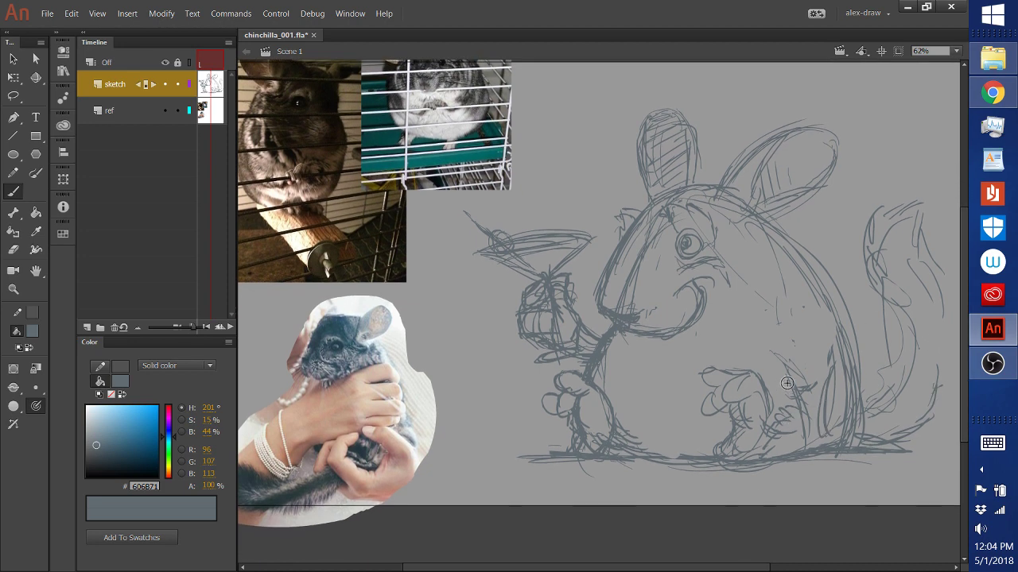
{"action": "key", "text": "ctrl+z"}
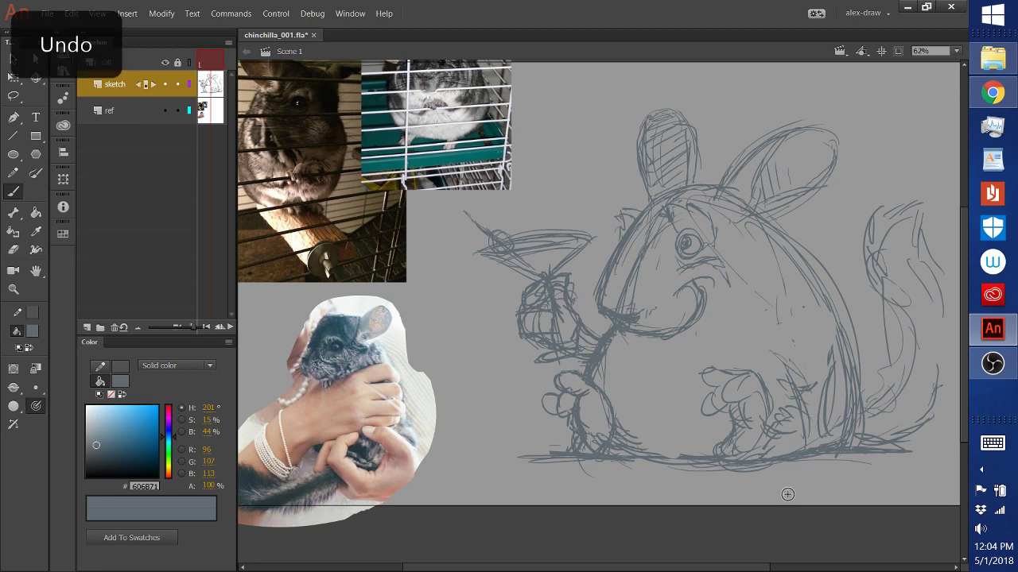
{"action": "key", "text": "ctrl+z"}
{"action": "key", "text": "ctrl+z"}
{"action": "key", "text": "ctrl+z"}
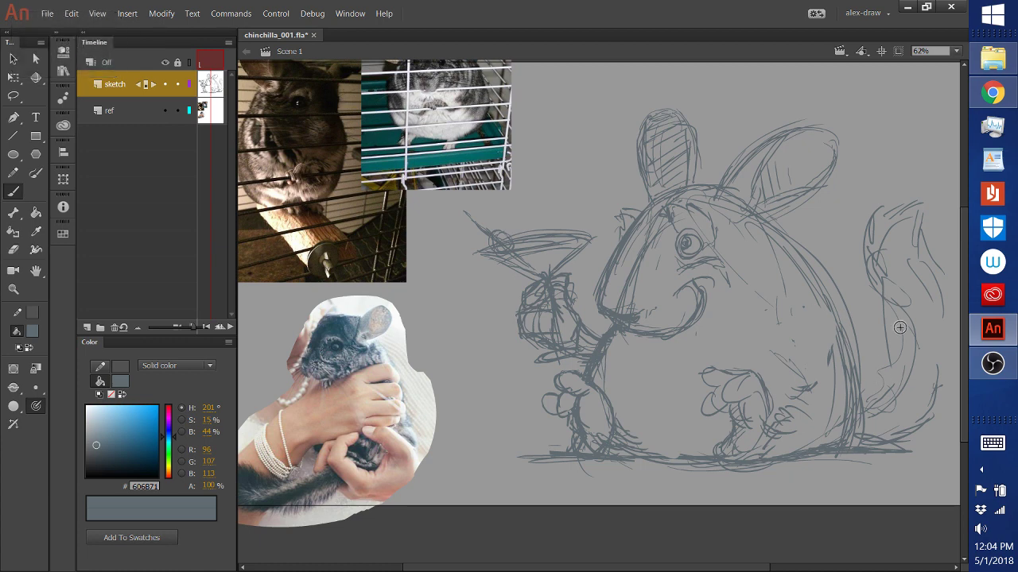
Step: Widen the tail with ragged, furry outer strokes and hatch its inside near the base
{"action": "mouse_move", "coordinate": [936, 285]}
{"action": "left_mouse_down"}
{"action": "mouse_move", "coordinate": [945, 331]}
{"action": "mouse_move", "coordinate": [933, 245]}
{"action": "mouse_move", "coordinate": [922, 258]}
{"action": "mouse_move", "coordinate": [943, 292]}
{"action": "left_mouse_up"}
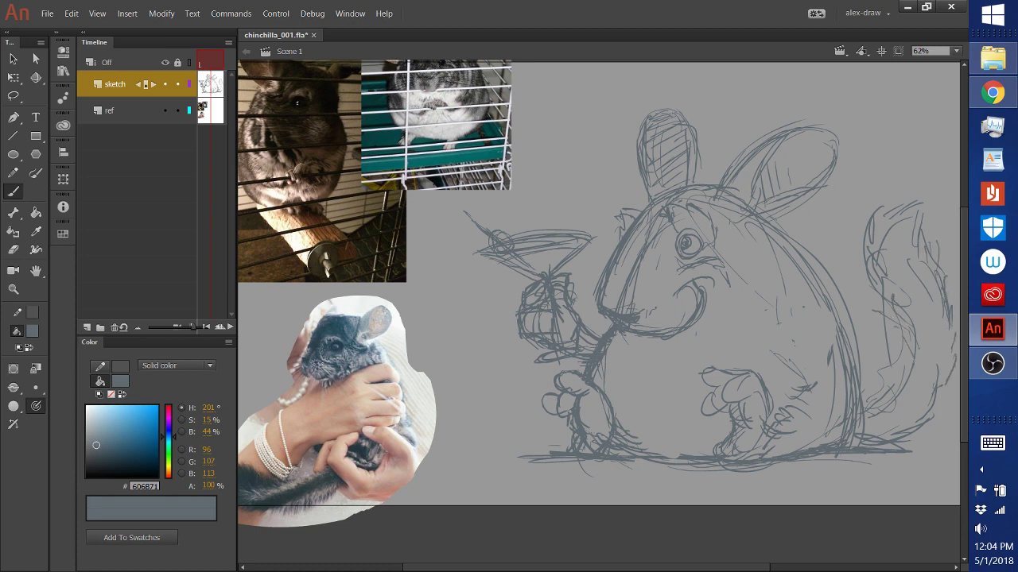
{"action": "mouse_move", "coordinate": [896, 318]}
{"action": "left_mouse_down"}
{"action": "mouse_move", "coordinate": [907, 407]}
{"action": "mouse_move", "coordinate": [930, 430]}
{"action": "mouse_move", "coordinate": [876, 424]}
{"action": "mouse_move", "coordinate": [860, 433]}
{"action": "mouse_move", "coordinate": [874, 411]}
{"action": "mouse_move", "coordinate": [890, 432]}
{"action": "mouse_move", "coordinate": [903, 425]}
{"action": "mouse_move", "coordinate": [900, 390]}
{"action": "mouse_move", "coordinate": [914, 415]}
{"action": "left_mouse_up"}
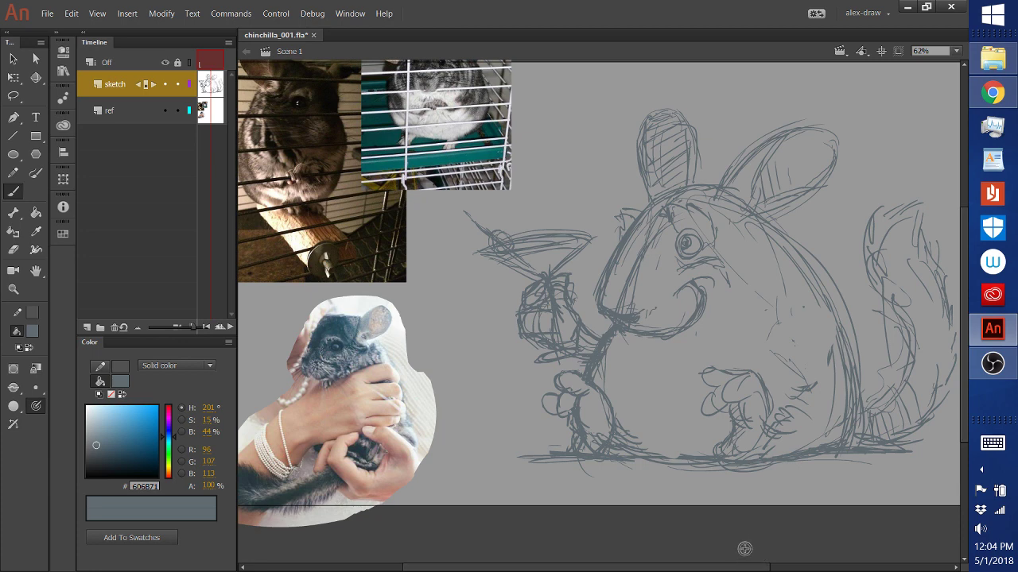
Step: Add short fur strokes to the face, shoulder and haunch, undoing the last few marks on the upper body
{"action": "mouse_move", "coordinate": [723, 569]}
{"action": "left_mouse_down"}
{"action": "mouse_move", "coordinate": [783, 569]}
{"action": "mouse_move", "coordinate": [723, 569]}
{"action": "left_mouse_up"}
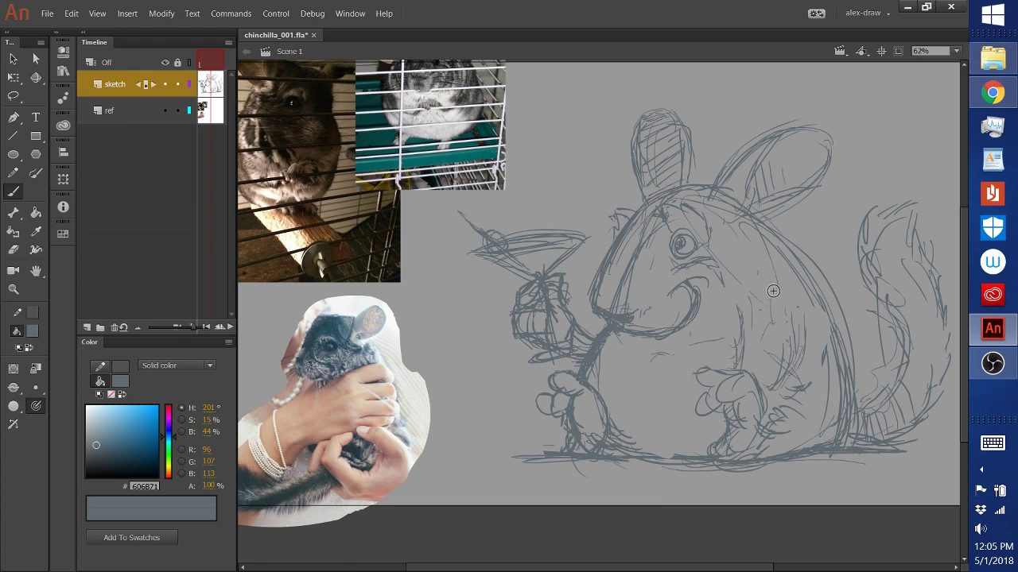
{"action": "key", "text": "ctrl+z"}
{"action": "key", "text": "ctrl+z"}
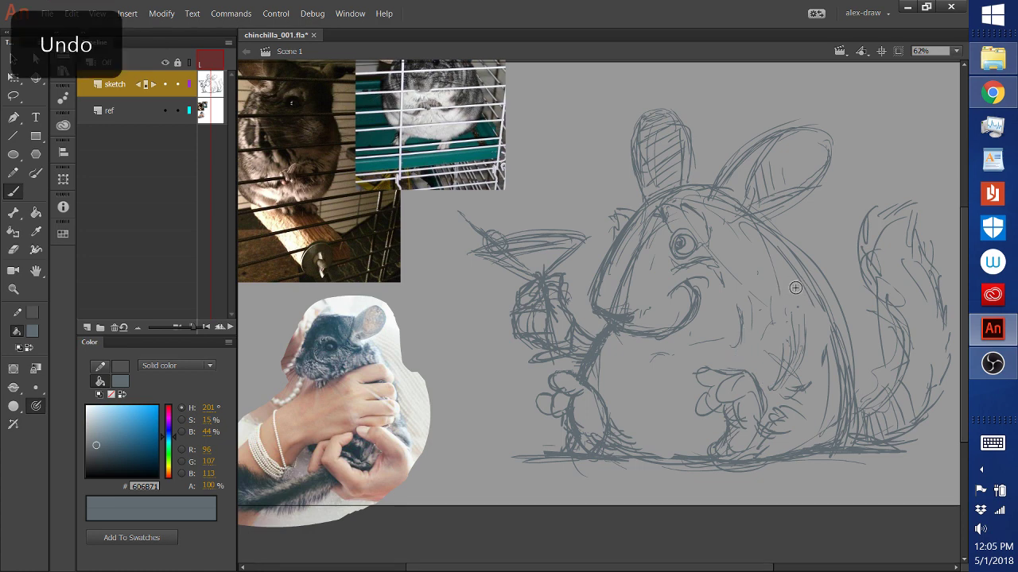
{"action": "key", "text": "ctrl+z"}
Step: Add a layer directly below the locked sketch layer and draw the second arm across the belly with a curled paw
{"action": "left_click", "coordinate": [88, 328]}
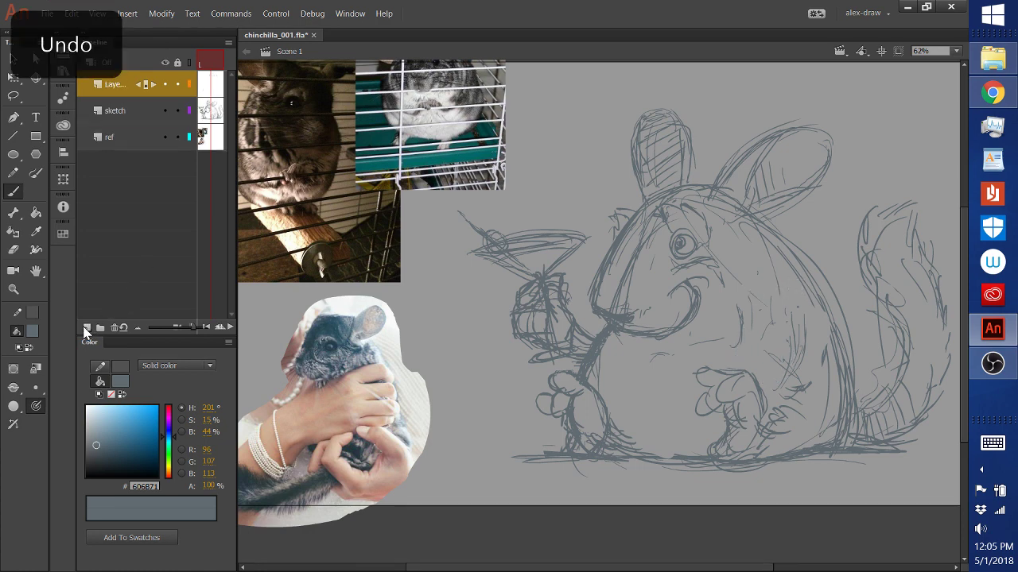
{"action": "left_click_drag", "start_coordinate": [144, 86], "coordinate": [118, 121]}
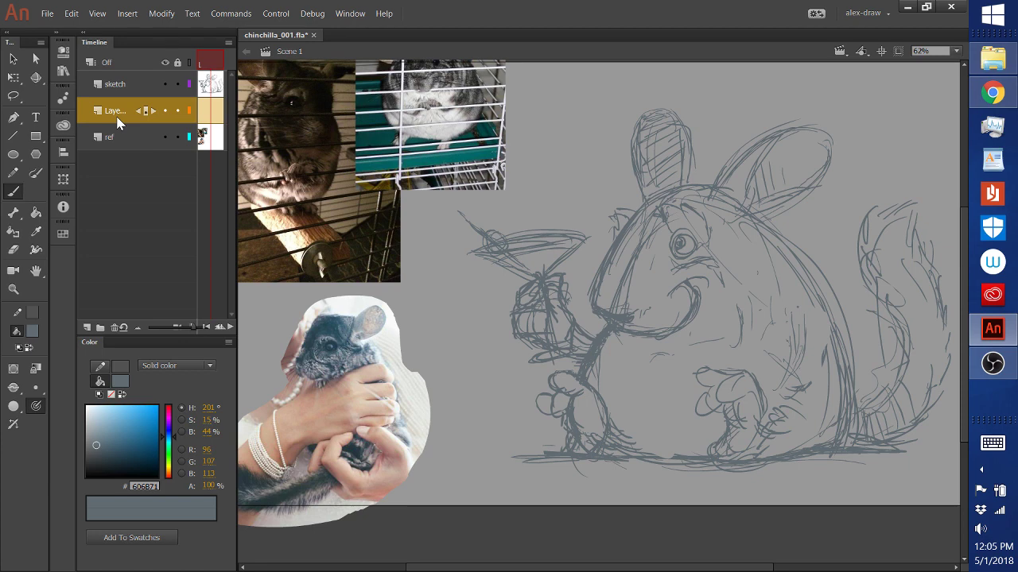
{"action": "mouse_move", "coordinate": [744, 334]}
{"action": "left_mouse_down"}
{"action": "mouse_move", "coordinate": [710, 359]}
{"action": "mouse_move", "coordinate": [713, 376]}
{"action": "mouse_move", "coordinate": [666, 367]}
{"action": "mouse_move", "coordinate": [683, 351]}
{"action": "mouse_move", "coordinate": [726, 373]}
{"action": "mouse_move", "coordinate": [678, 362]}
{"action": "mouse_move", "coordinate": [661, 375]}
{"action": "mouse_move", "coordinate": [707, 364]}
{"action": "mouse_move", "coordinate": [676, 359]}
{"action": "mouse_move", "coordinate": [688, 366]}
{"action": "mouse_move", "coordinate": [684, 394]}
{"action": "left_mouse_up"}
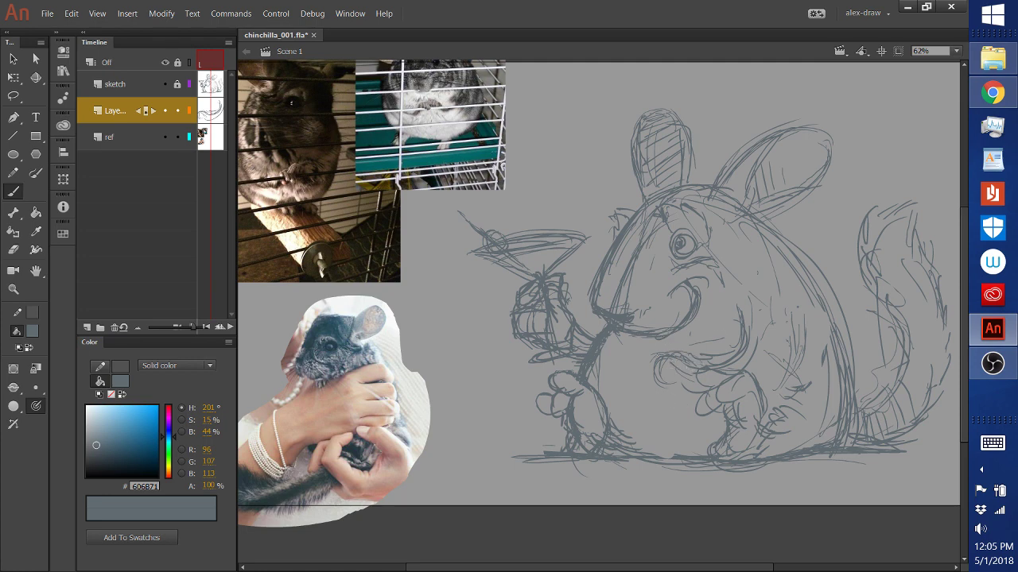
{"action": "mouse_move", "coordinate": [659, 359]}
{"action": "left_mouse_down"}
{"action": "mouse_move", "coordinate": [686, 351]}
{"action": "mouse_move", "coordinate": [703, 391]}
{"action": "mouse_move", "coordinate": [660, 389]}
{"action": "left_mouse_up"}
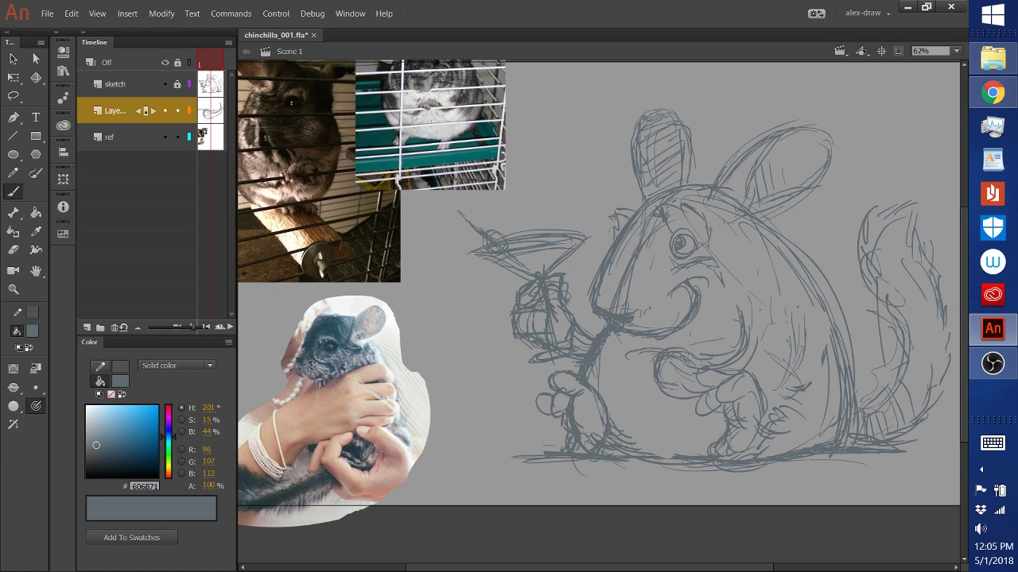
{"action": "left_click_drag", "start_coordinate": [625, 373], "coordinate": [638, 386]}
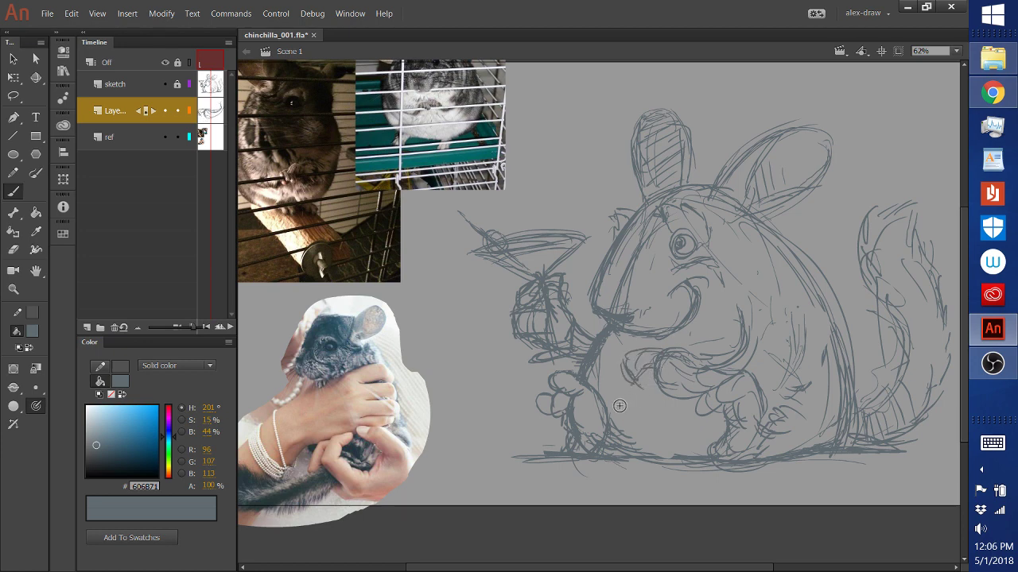
{"action": "mouse_move", "coordinate": [625, 390]}
{"action": "left_mouse_down"}
{"action": "mouse_move", "coordinate": [647, 368]}
{"action": "mouse_move", "coordinate": [641, 398]}
{"action": "mouse_move", "coordinate": [651, 412]}
{"action": "left_mouse_up"}
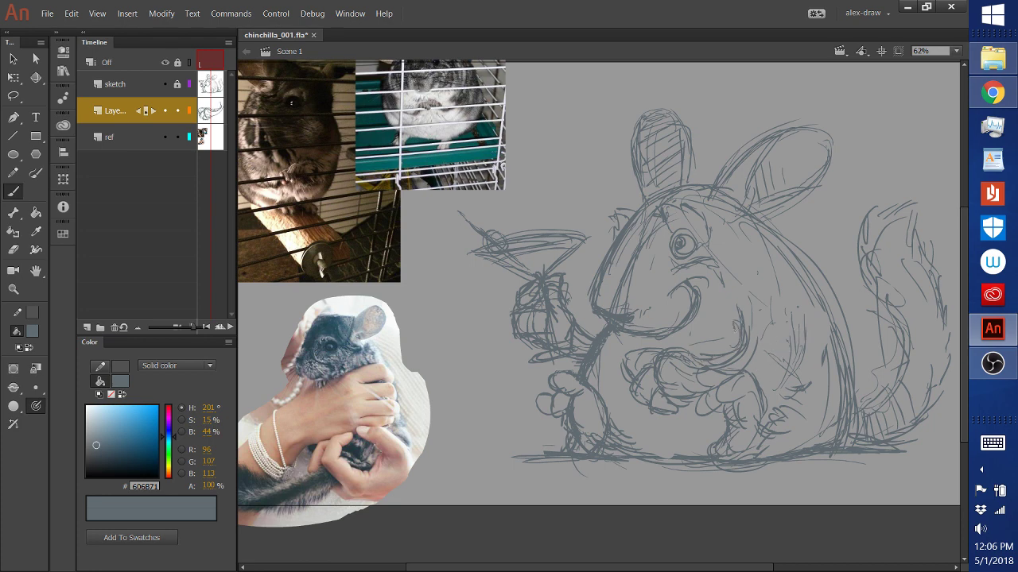
{"action": "left_click_drag", "start_coordinate": [769, 336], "coordinate": [760, 374]}
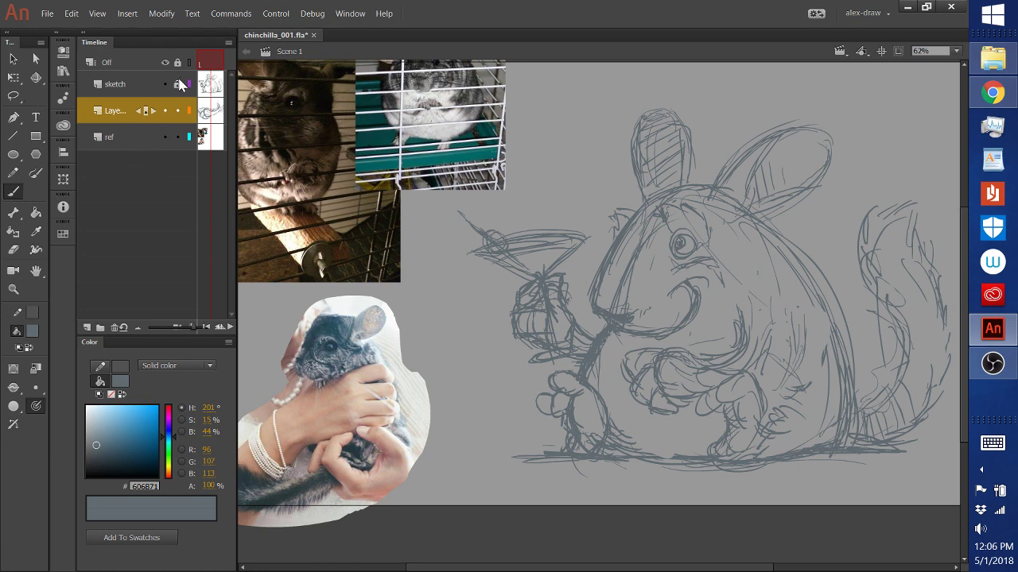
Step: Scale, rotate and reposition the second arm with Free Transform so it tilts across the belly below the chin
{"action": "left_click", "coordinate": [111, 110]}
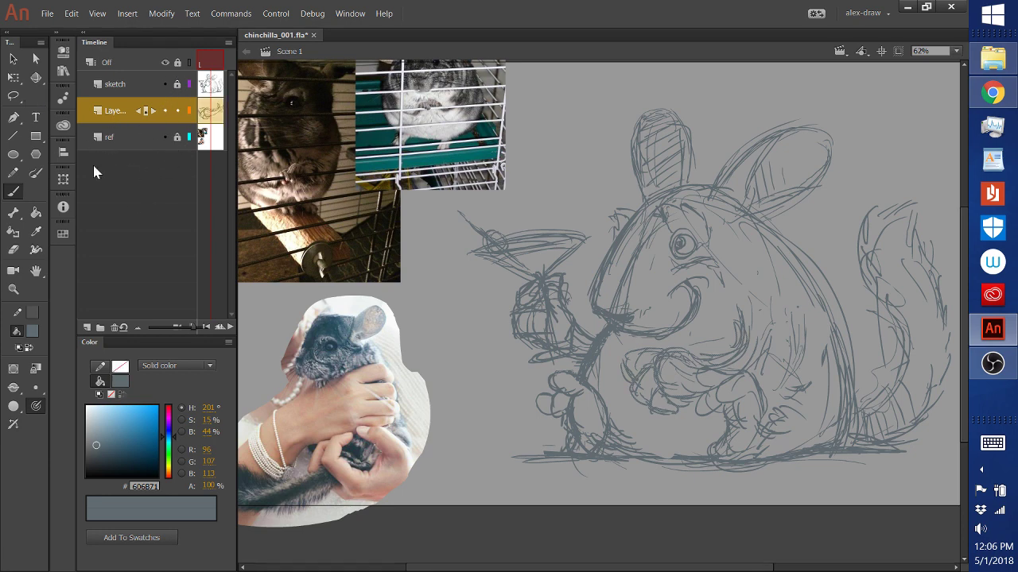
{"action": "left_click", "coordinate": [13, 78]}
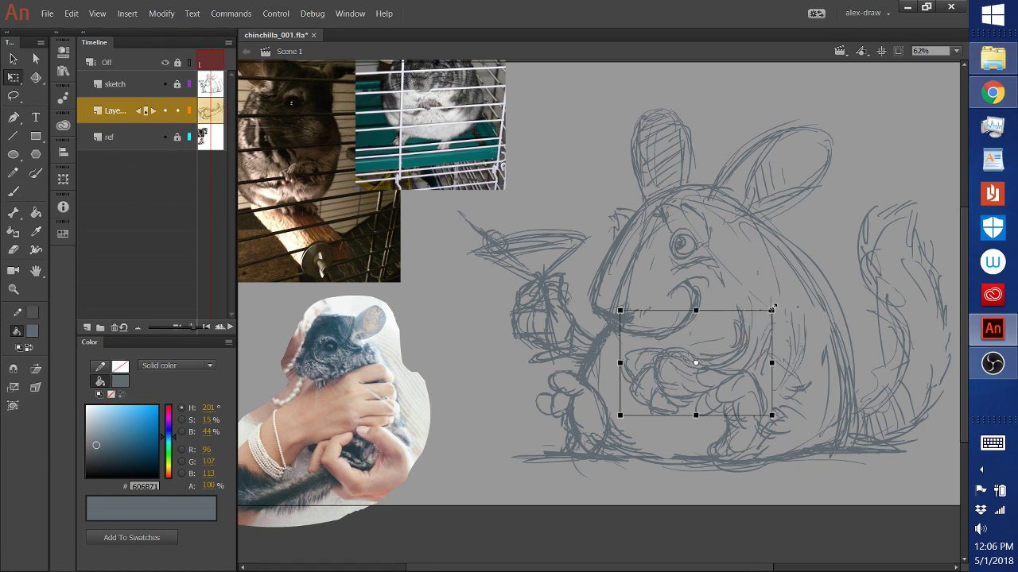
{"action": "mouse_move", "coordinate": [771, 311]}
{"action": "left_mouse_down"}
{"action": "mouse_move", "coordinate": [779, 362]}
{"action": "mouse_move", "coordinate": [771, 348]}
{"action": "mouse_move", "coordinate": [769, 366]}
{"action": "left_mouse_up"}
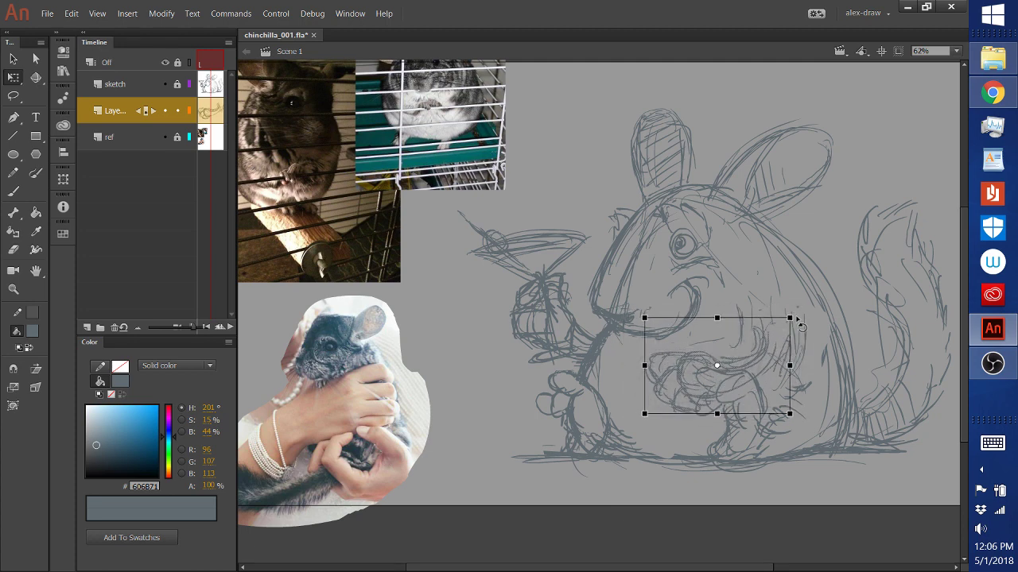
{"action": "left_click_drag", "start_coordinate": [798, 319], "coordinate": [802, 348]}
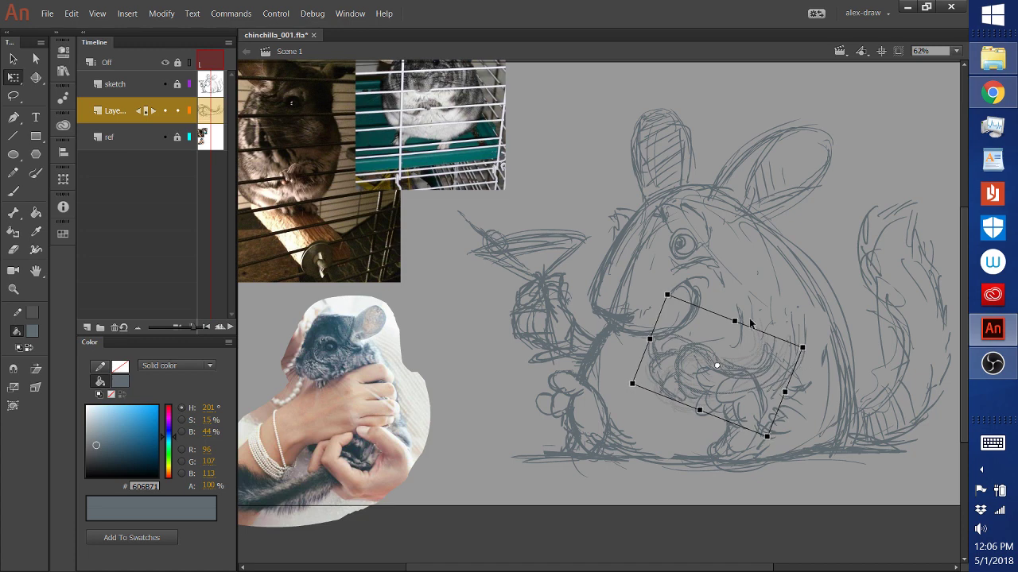
{"action": "left_click_drag", "start_coordinate": [668, 297], "coordinate": [678, 296]}
{"action": "mouse_move", "coordinate": [769, 375]}
{"action": "left_mouse_down"}
{"action": "mouse_move", "coordinate": [792, 364]}
{"action": "mouse_move", "coordinate": [740, 380]}
{"action": "mouse_move", "coordinate": [728, 372]}
{"action": "mouse_move", "coordinate": [737, 375]}
{"action": "left_mouse_up"}
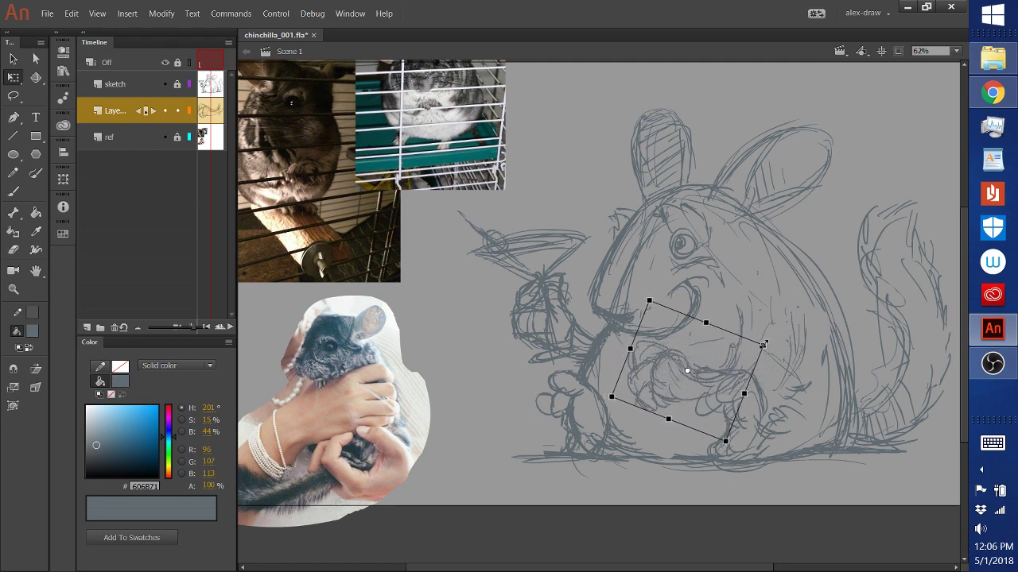
{"action": "left_click_drag", "start_coordinate": [764, 345], "coordinate": [766, 342]}
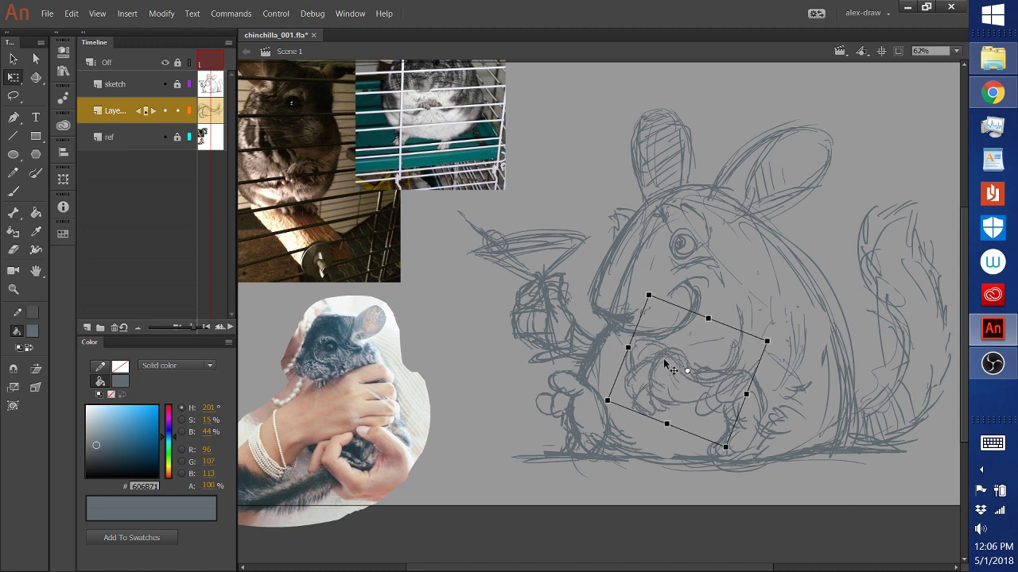
{"action": "left_click_drag", "start_coordinate": [666, 364], "coordinate": [669, 366]}
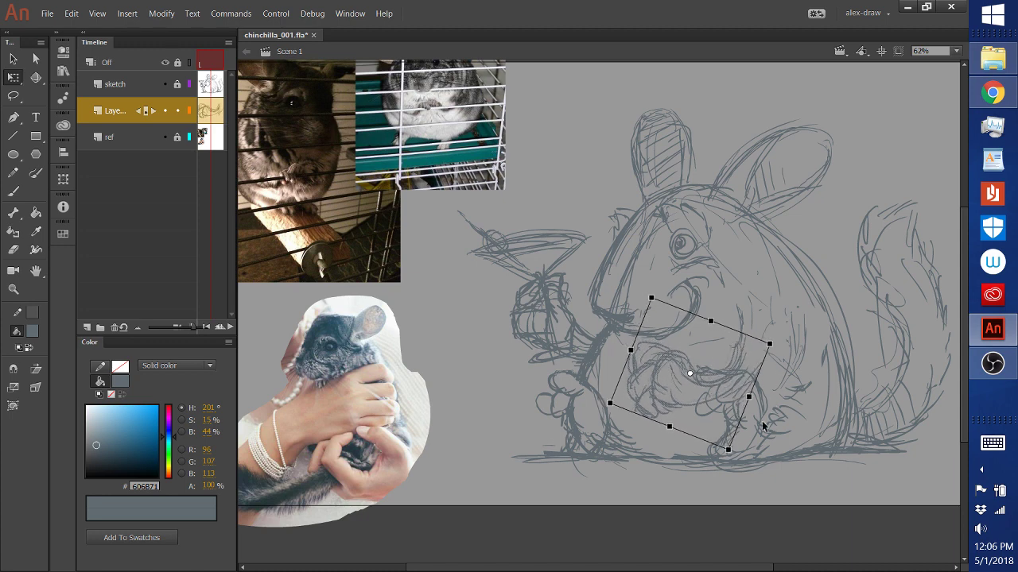
Step: Lock the arm's layer, lasso the near foot on the sketch layer and move it toward the tail
{"action": "left_click", "coordinate": [177, 111]}
{"action": "left_click", "coordinate": [125, 94]}
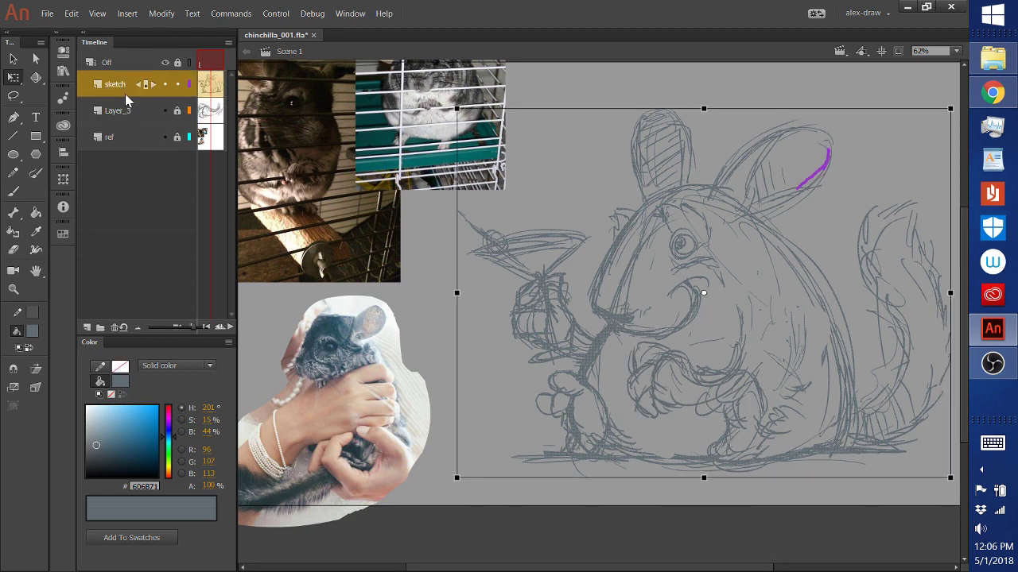
{"action": "left_click", "coordinate": [493, 377]}
{"action": "left_click", "coordinate": [12, 95]}
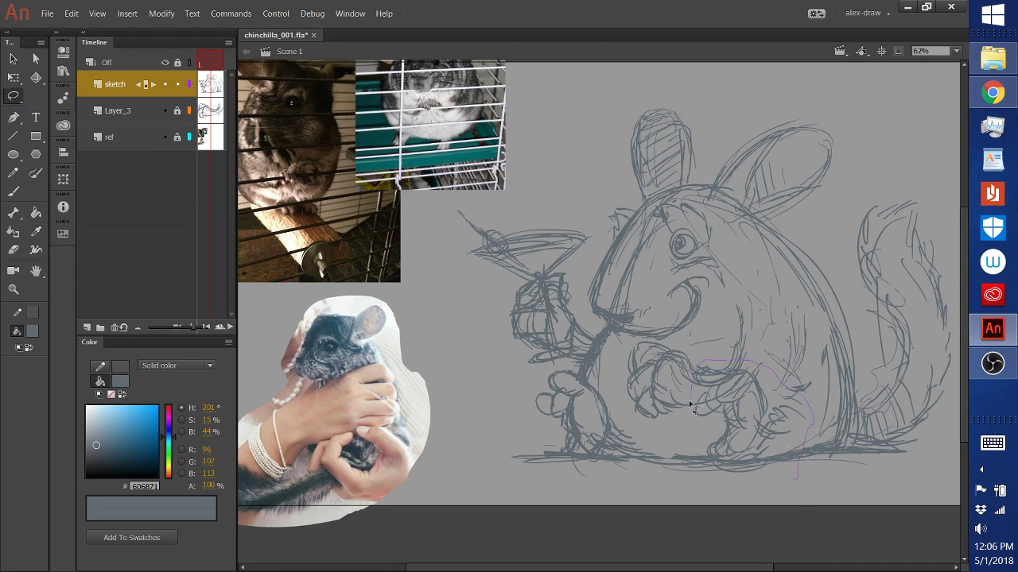
{"action": "mouse_move", "coordinate": [693, 456]}
{"action": "left_mouse_down"}
{"action": "mouse_move", "coordinate": [730, 479]}
{"action": "mouse_move", "coordinate": [787, 468]}
{"action": "mouse_move", "coordinate": [796, 429]}
{"action": "left_mouse_up"}
{"action": "left_click", "coordinate": [771, 501]}
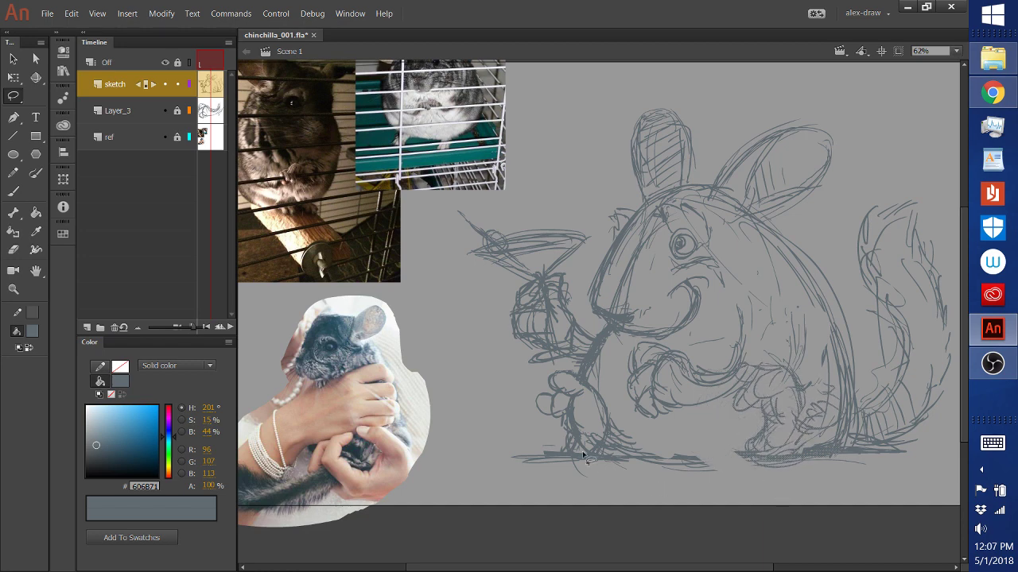
Step: Brush a ground line beneath the chinchilla between its two feet and out toward the tail
{"action": "left_click", "coordinate": [19, 193]}
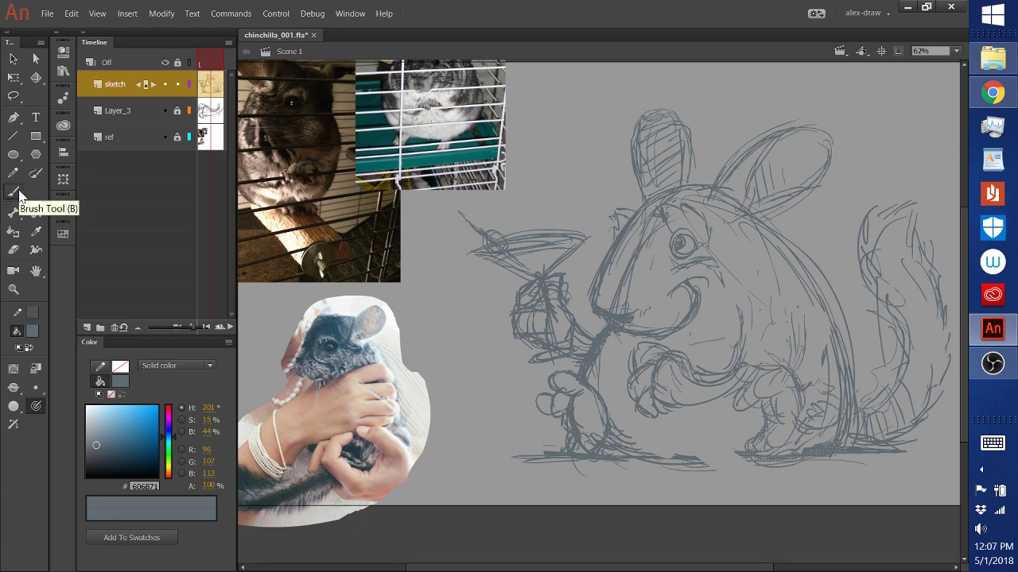
{"action": "left_click_drag", "start_coordinate": [620, 457], "coordinate": [700, 457]}
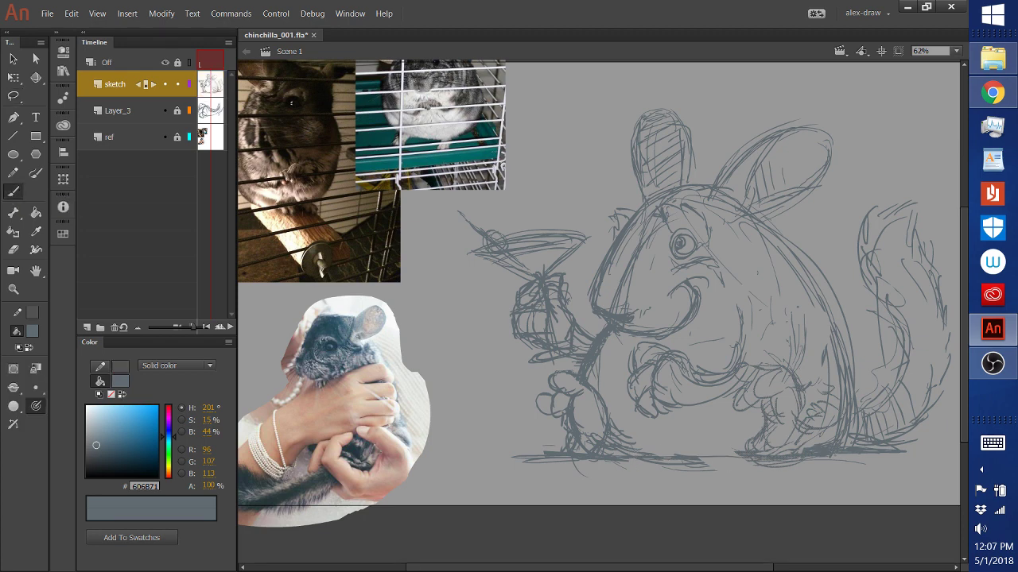
{"action": "left_click_drag", "start_coordinate": [708, 460], "coordinate": [879, 461]}
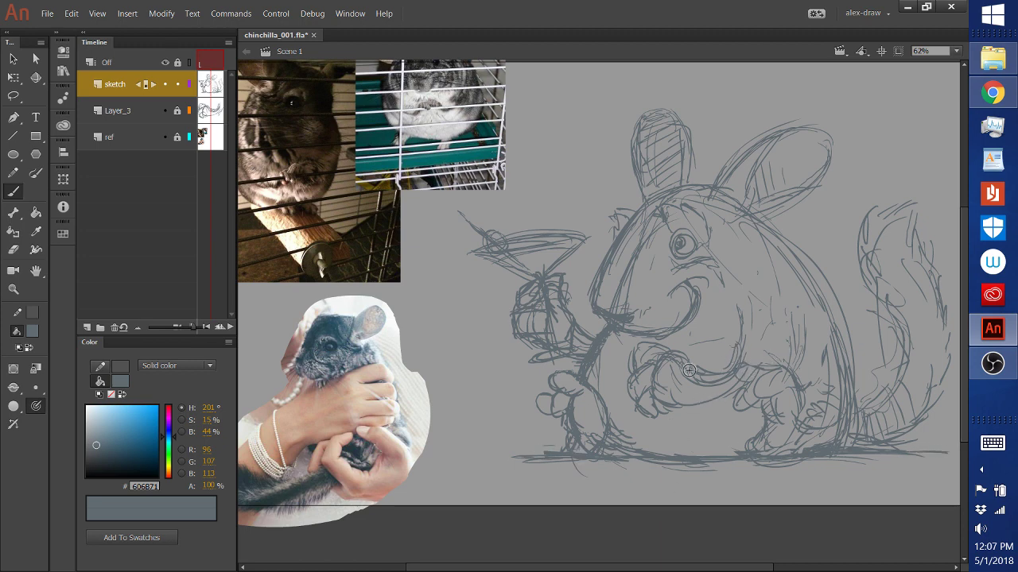
Step: Rotate the second arm on Layer_3 counterclockwise with Free Transform and shift it slightly toward the back, across the belly
{"action": "left_click", "coordinate": [125, 111]}
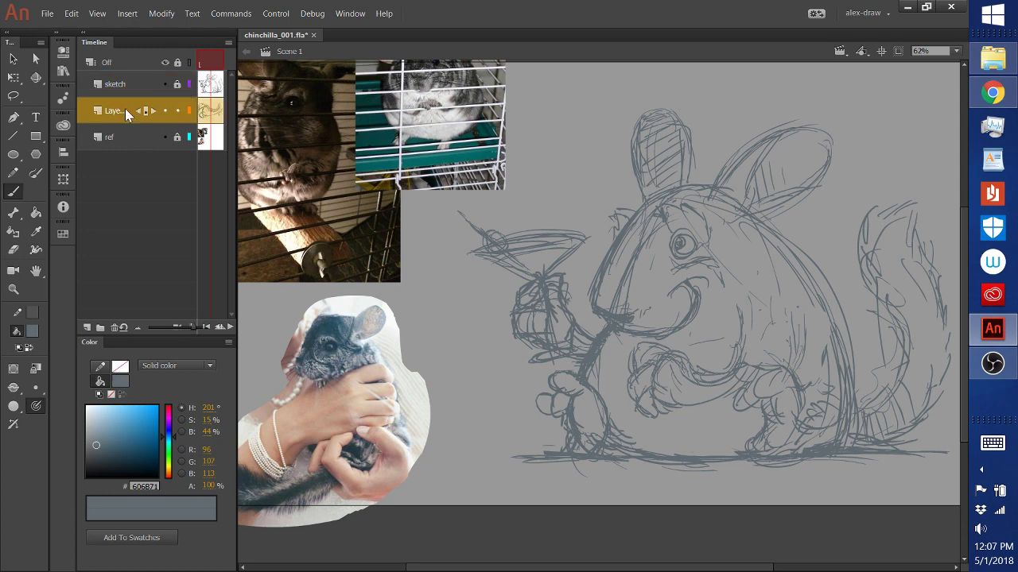
{"action": "left_click", "coordinate": [19, 75]}
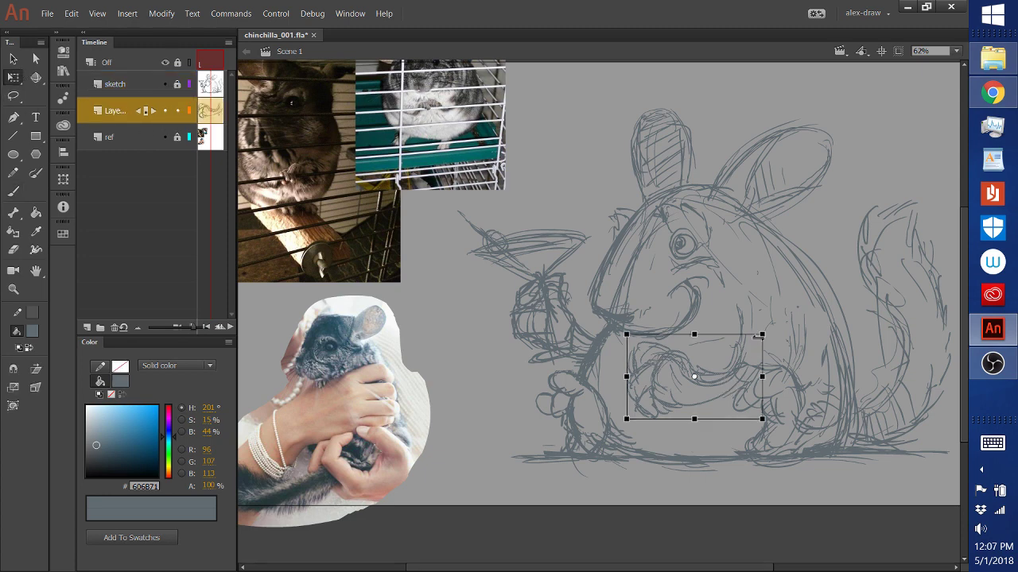
{"action": "mouse_move", "coordinate": [739, 355]}
{"action": "left_mouse_down"}
{"action": "mouse_move", "coordinate": [731, 350]}
{"action": "mouse_move", "coordinate": [740, 353]}
{"action": "left_mouse_up"}
{"action": "left_click_drag", "start_coordinate": [770, 320], "coordinate": [751, 301]}
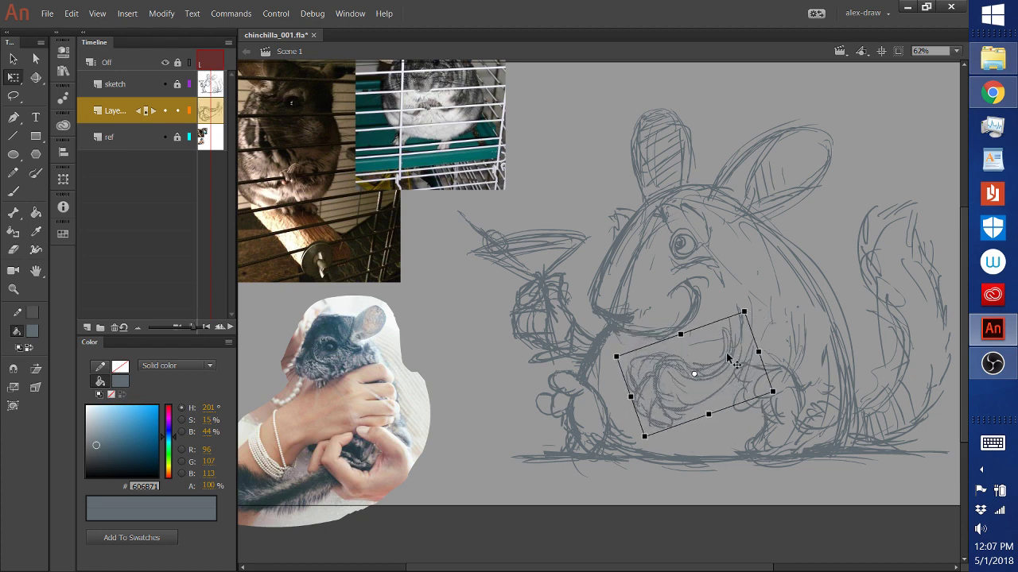
{"action": "mouse_move", "coordinate": [724, 357]}
{"action": "left_mouse_down"}
{"action": "mouse_move", "coordinate": [739, 350]}
{"action": "mouse_move", "coordinate": [734, 340]}
{"action": "left_mouse_up"}
{"action": "left_click_drag", "start_coordinate": [642, 388], "coordinate": [639, 387]}
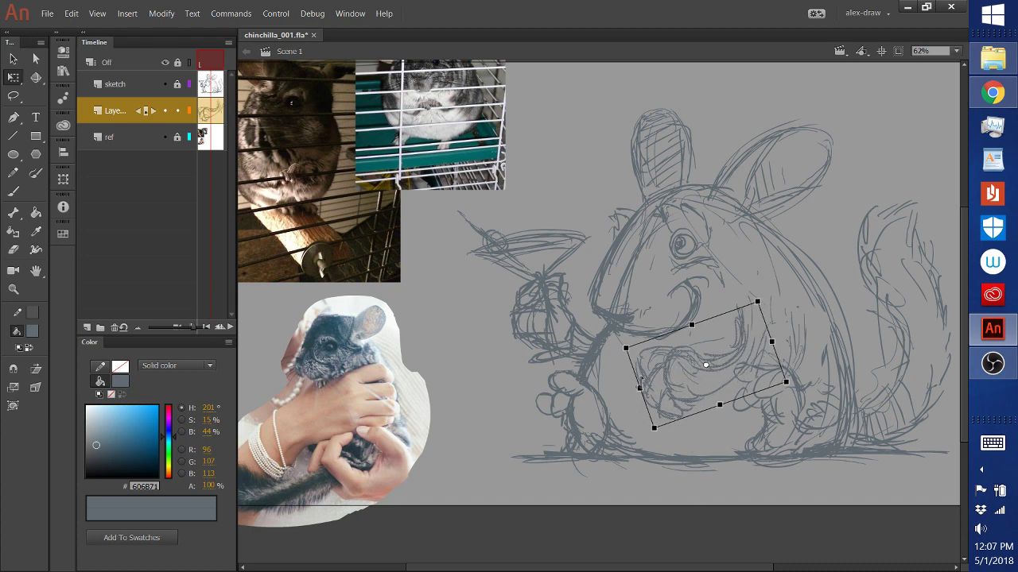
{"action": "left_click", "coordinate": [699, 488]}
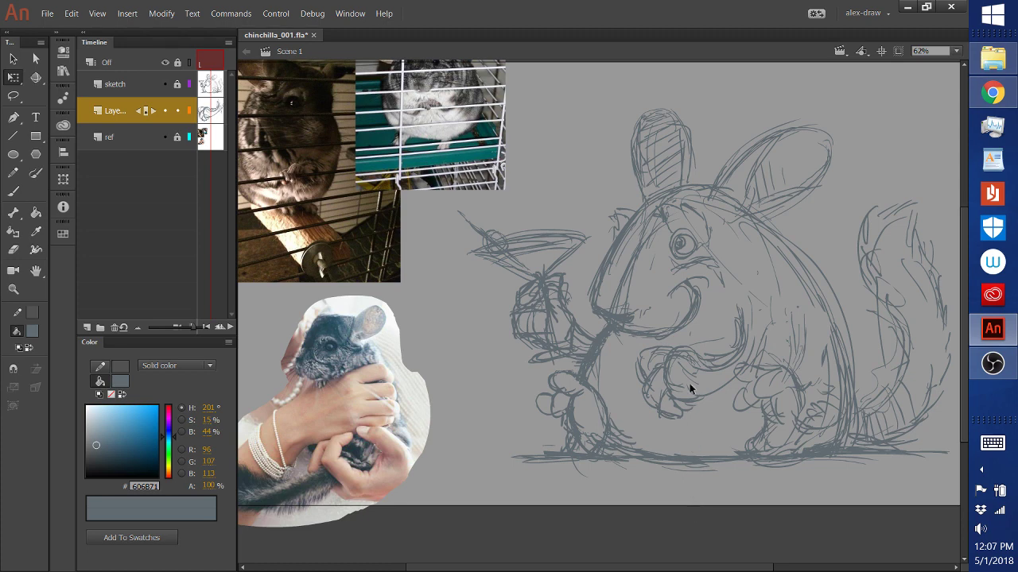
Step: Erase the thick chest line below the chin on the sketch layer and redraw the chest and belly with furry strokes
{"action": "left_click", "coordinate": [15, 193]}
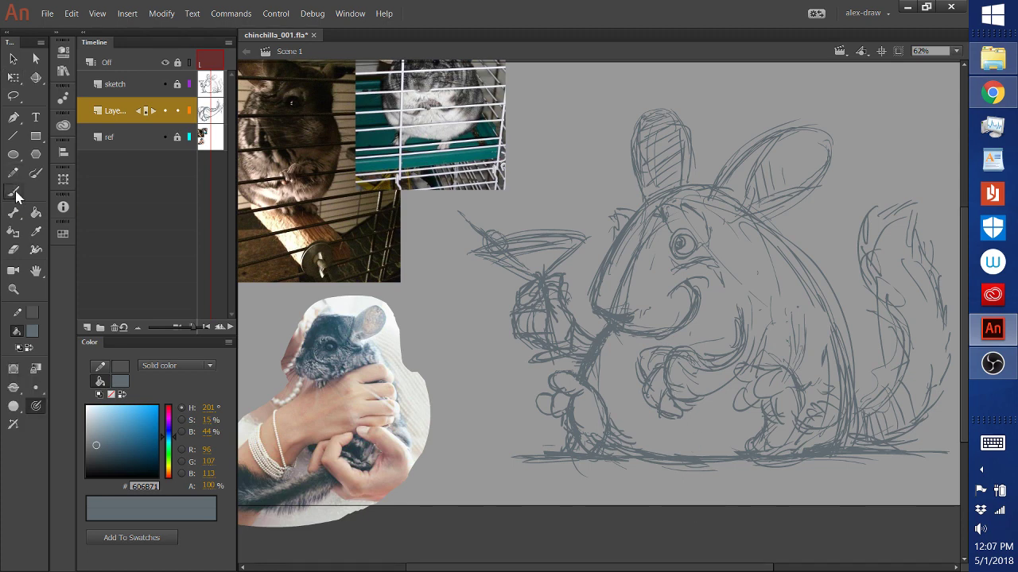
{"action": "left_click", "coordinate": [121, 86]}
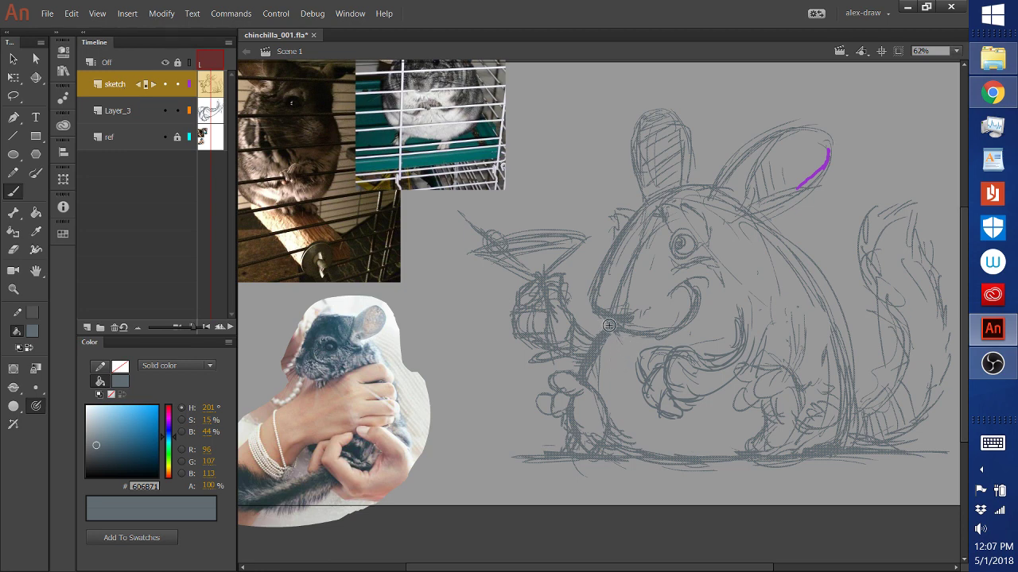
{"action": "key", "text": "Delete"}
{"action": "left_click", "coordinate": [21, 252]}
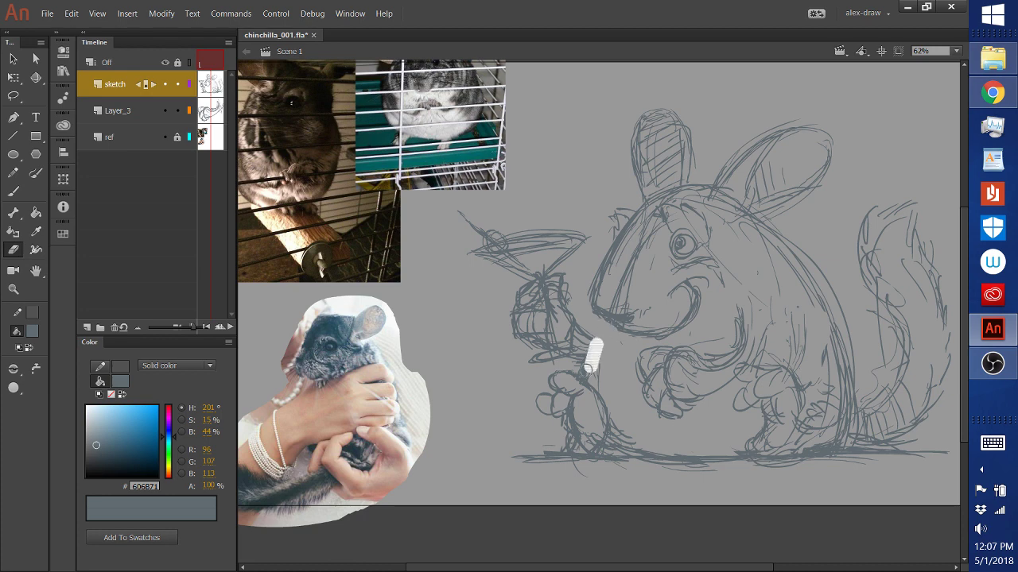
{"action": "left_click", "coordinate": [16, 195]}
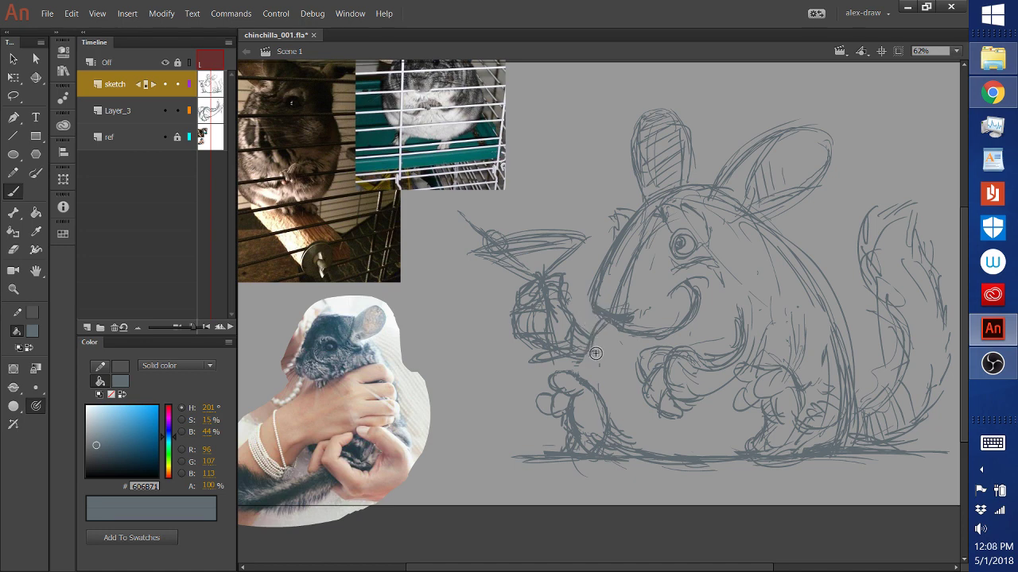
{"action": "mouse_move", "coordinate": [595, 353]}
{"action": "left_mouse_down"}
{"action": "mouse_move", "coordinate": [578, 375]}
{"action": "mouse_move", "coordinate": [599, 353]}
{"action": "mouse_move", "coordinate": [605, 323]}
{"action": "mouse_move", "coordinate": [597, 338]}
{"action": "mouse_move", "coordinate": [619, 362]}
{"action": "mouse_move", "coordinate": [608, 347]}
{"action": "mouse_move", "coordinate": [616, 340]}
{"action": "mouse_move", "coordinate": [615, 393]}
{"action": "mouse_move", "coordinate": [670, 396]}
{"action": "mouse_move", "coordinate": [693, 330]}
{"action": "mouse_move", "coordinate": [707, 357]}
{"action": "mouse_move", "coordinate": [650, 437]}
{"action": "left_mouse_up"}
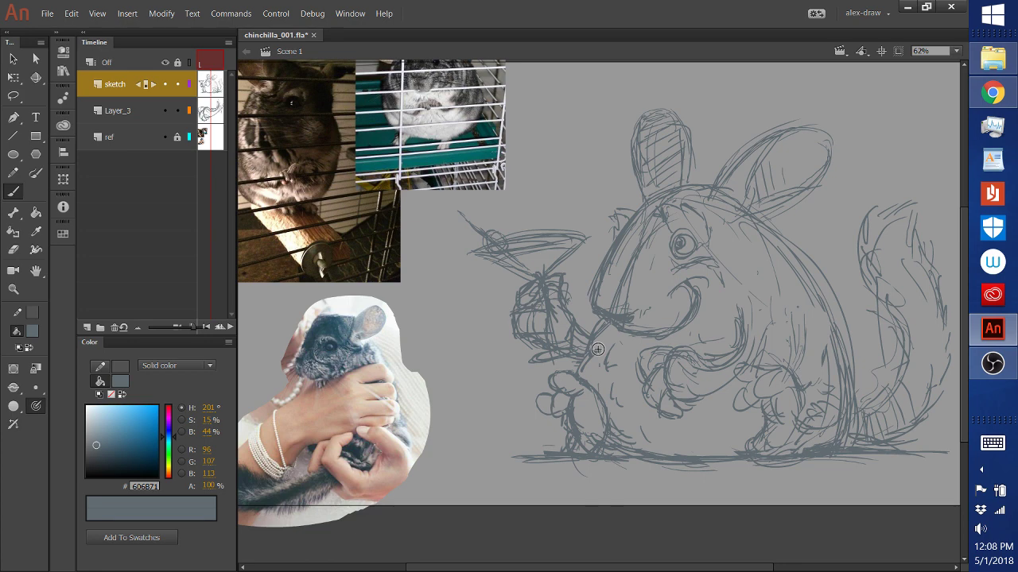
Step: Lock the sketch and arm layers and add a new layer above the sketch
{"action": "left_click", "coordinate": [147, 112]}
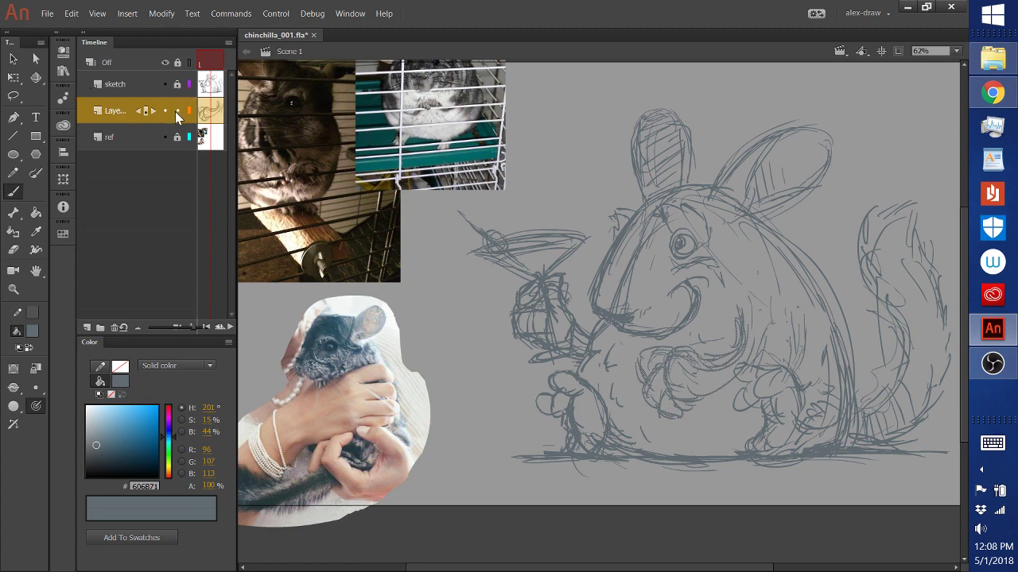
{"action": "left_click", "coordinate": [117, 84]}
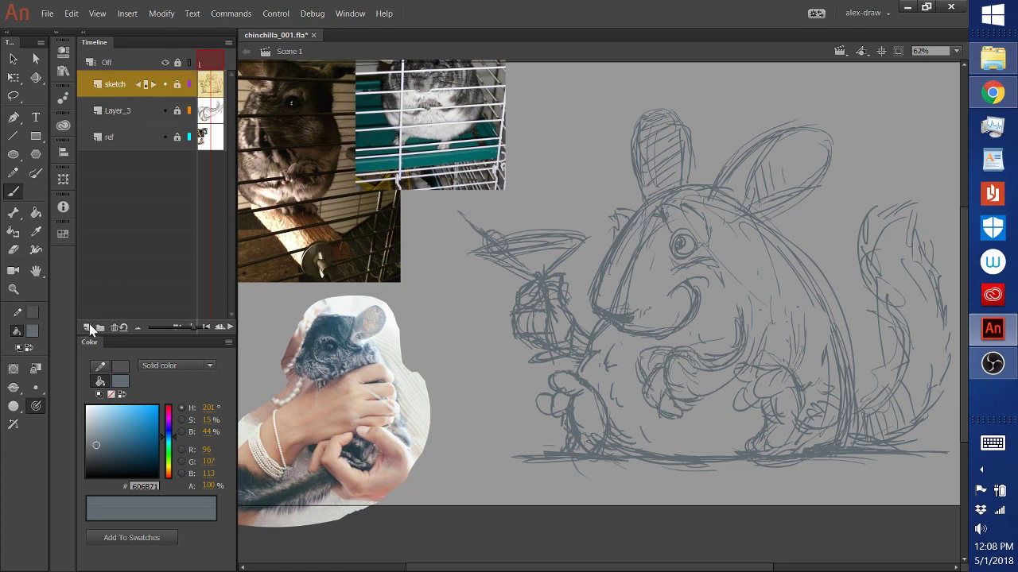
{"action": "left_click", "coordinate": [88, 328]}
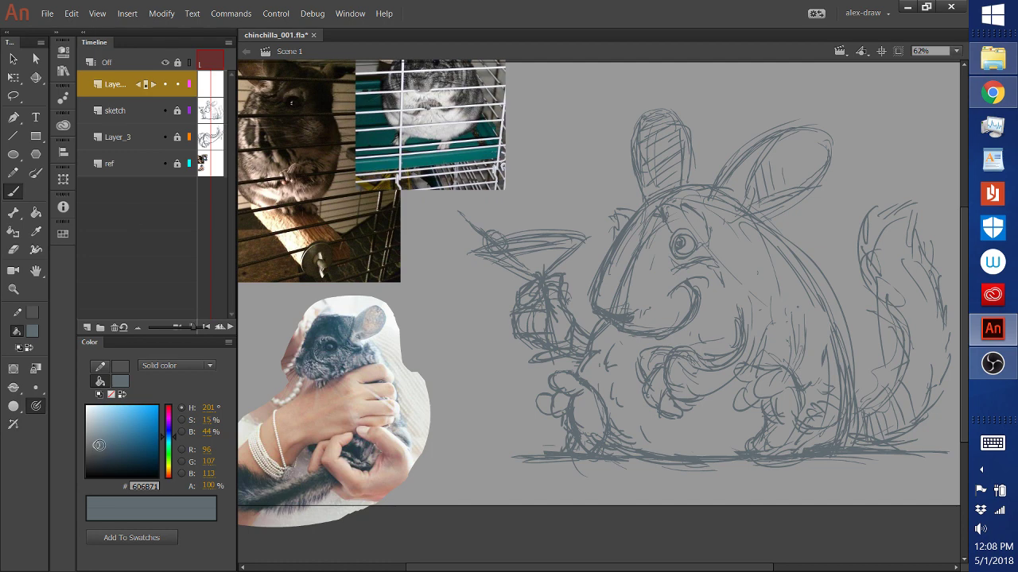
Step: Sample the dark fur color from the hand-held chinchilla photo and darken it to #131A1F for the brush
{"action": "left_click_drag", "start_coordinate": [98, 446], "coordinate": [98, 465]}
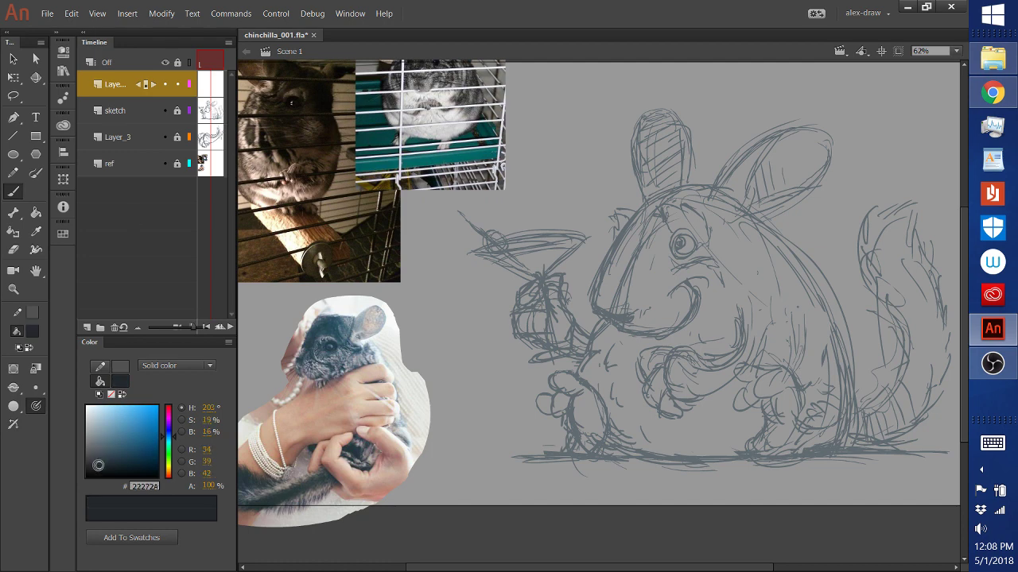
{"action": "left_click", "coordinate": [34, 231]}
{"action": "left_click", "coordinate": [317, 328]}
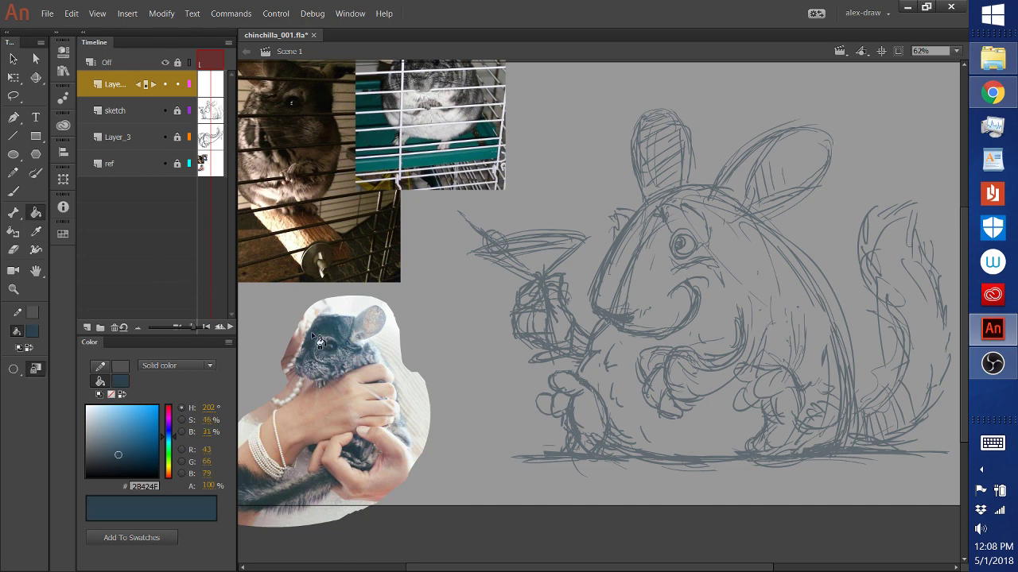
{"action": "left_click_drag", "start_coordinate": [117, 458], "coordinate": [113, 468]}
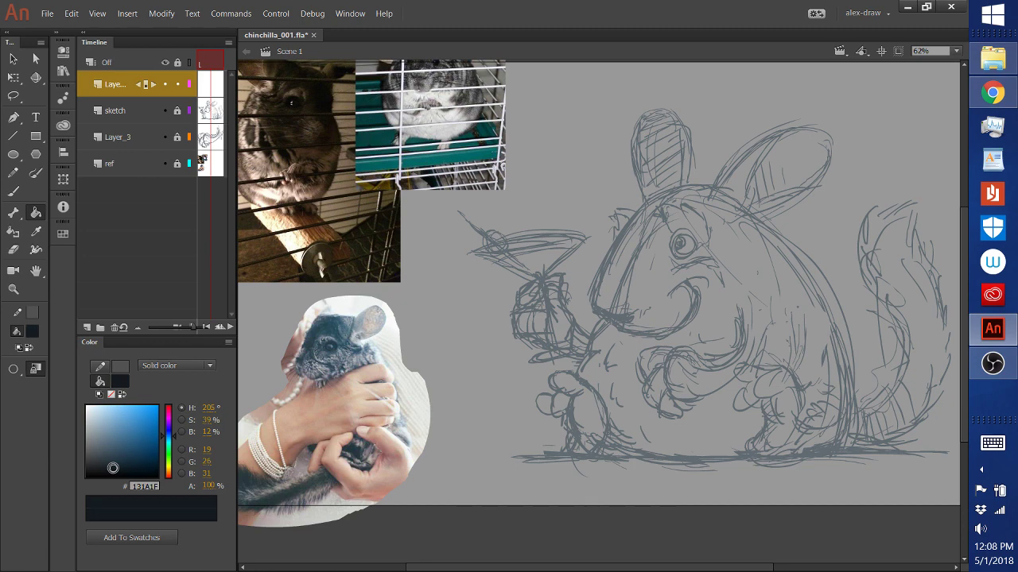
{"action": "left_click", "coordinate": [14, 192]}
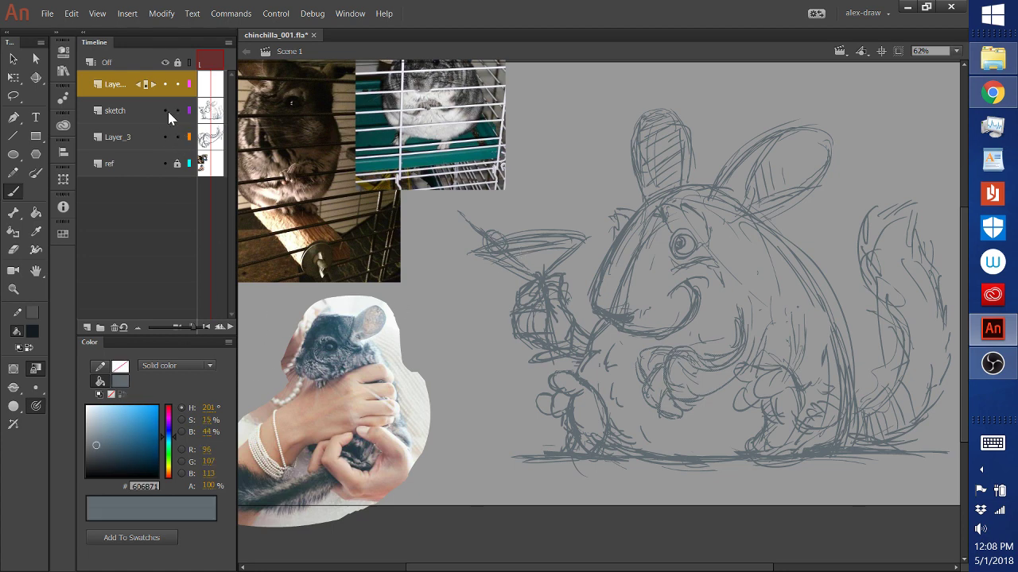
Step: Recolor the artwork on the sketch and arm layers to the lighter blue-gray #707E8B and lock both layers
{"action": "left_click", "coordinate": [131, 111]}
{"action": "left_click", "coordinate": [119, 139], "text": "shift"}
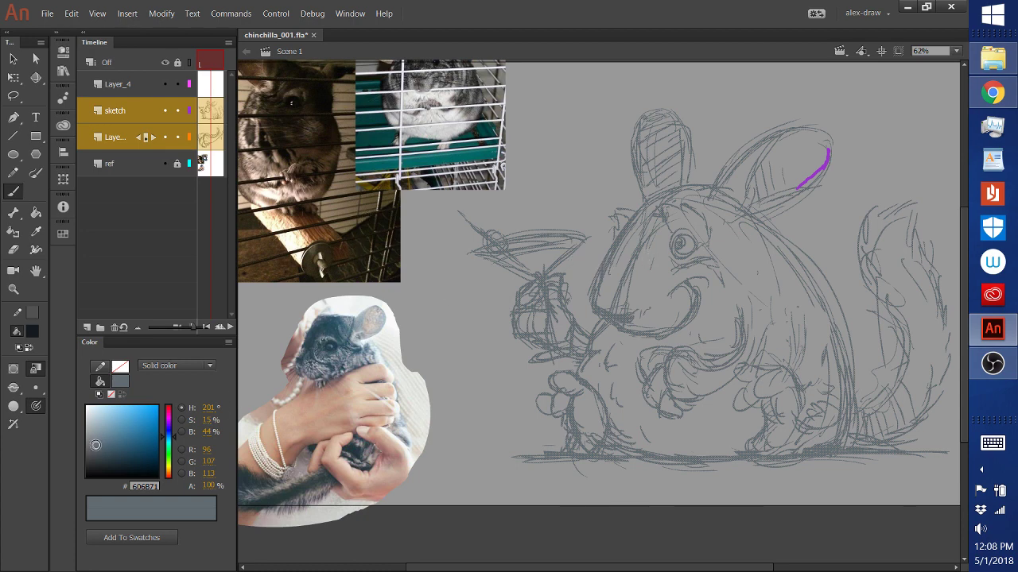
{"action": "mouse_move", "coordinate": [95, 445]}
{"action": "left_mouse_down"}
{"action": "mouse_move", "coordinate": [101, 465]}
{"action": "mouse_move", "coordinate": [91, 434]}
{"action": "mouse_move", "coordinate": [99, 436]}
{"action": "left_mouse_up"}
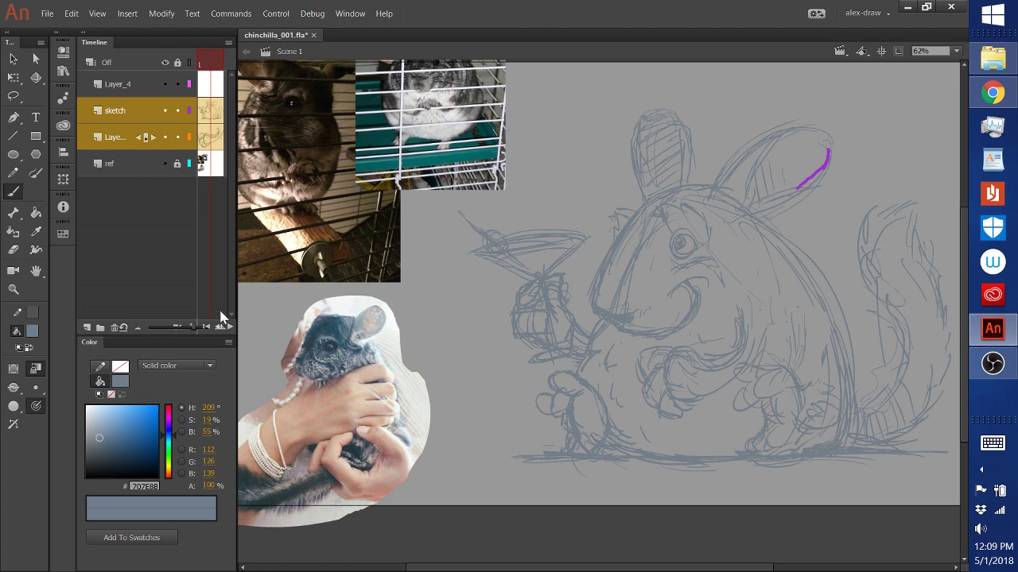
{"action": "left_click", "coordinate": [187, 278]}
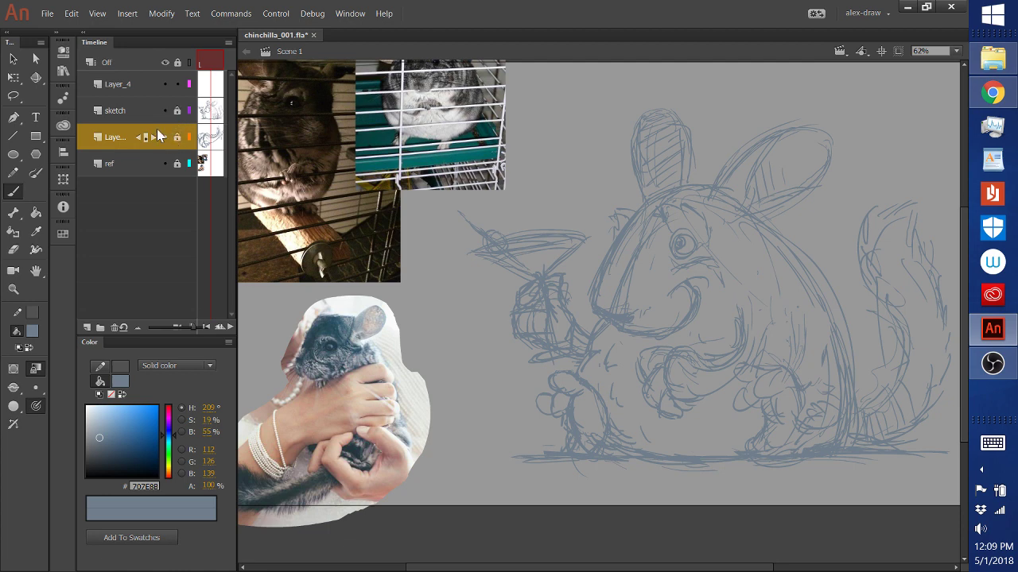
Step: On the empty top layer, sample dark fur from the photo, darken it to #1B272C for the brush, and save the file
{"action": "left_click", "coordinate": [119, 87]}
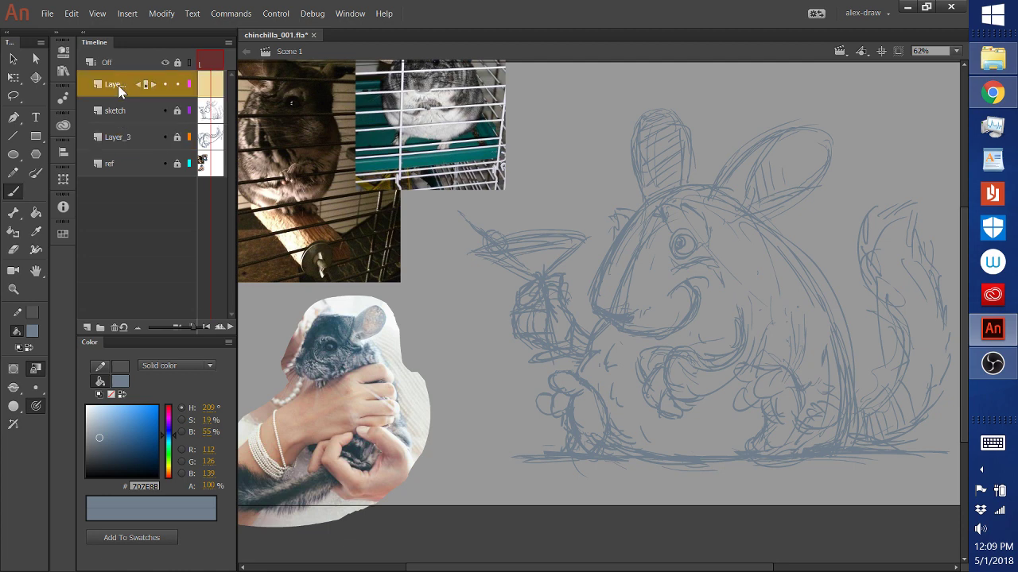
{"action": "left_click", "coordinate": [36, 232]}
{"action": "left_click", "coordinate": [323, 336]}
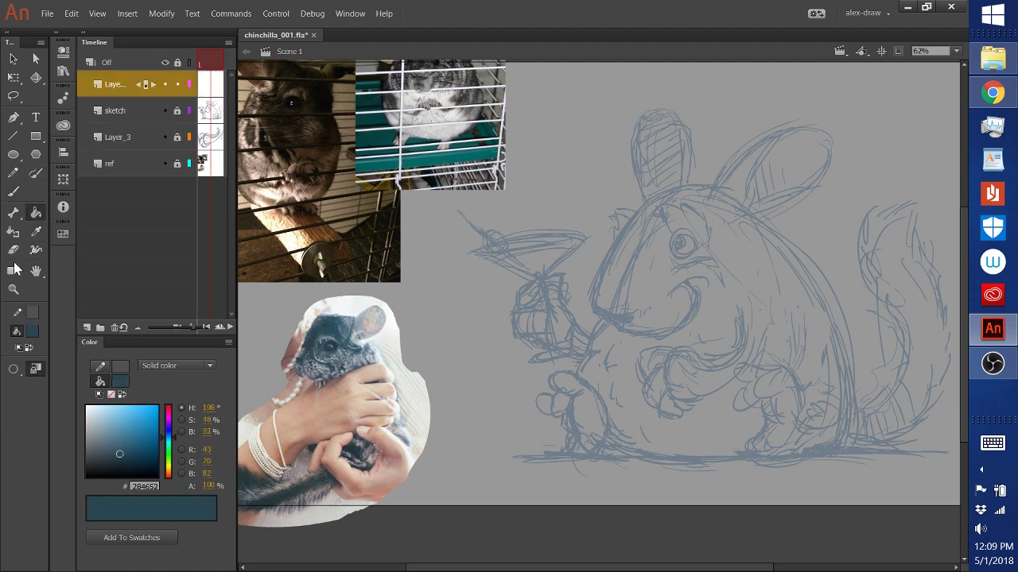
{"action": "left_click_drag", "start_coordinate": [120, 453], "coordinate": [113, 465]}
{"action": "left_click", "coordinate": [13, 190]}
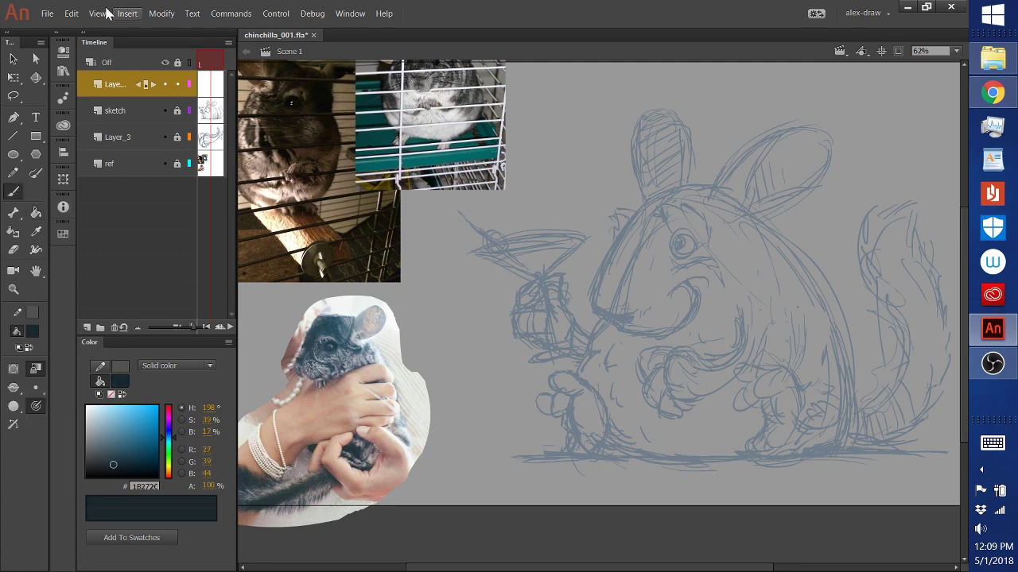
{"action": "left_click", "coordinate": [49, 15]}
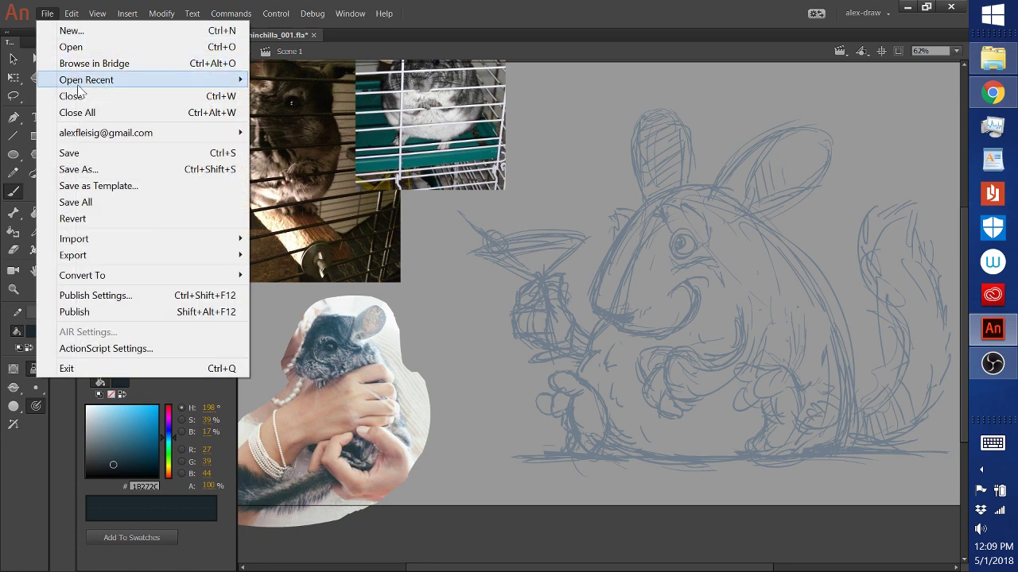
{"action": "left_click", "coordinate": [155, 152]}
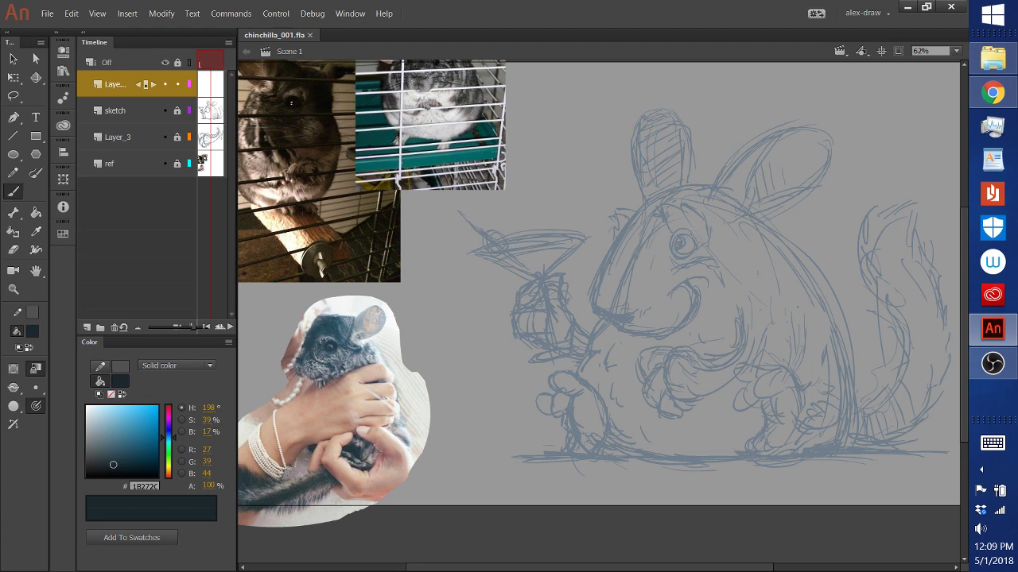
Step: Try a brush outline around the eye, undo it, and lighten the brush color to #233239
{"action": "mouse_move", "coordinate": [681, 243]}
{"action": "left_mouse_down"}
{"action": "mouse_move", "coordinate": [675, 253]}
{"action": "mouse_move", "coordinate": [687, 238]}
{"action": "left_mouse_up"}
{"action": "key", "text": "ctrl+z"}
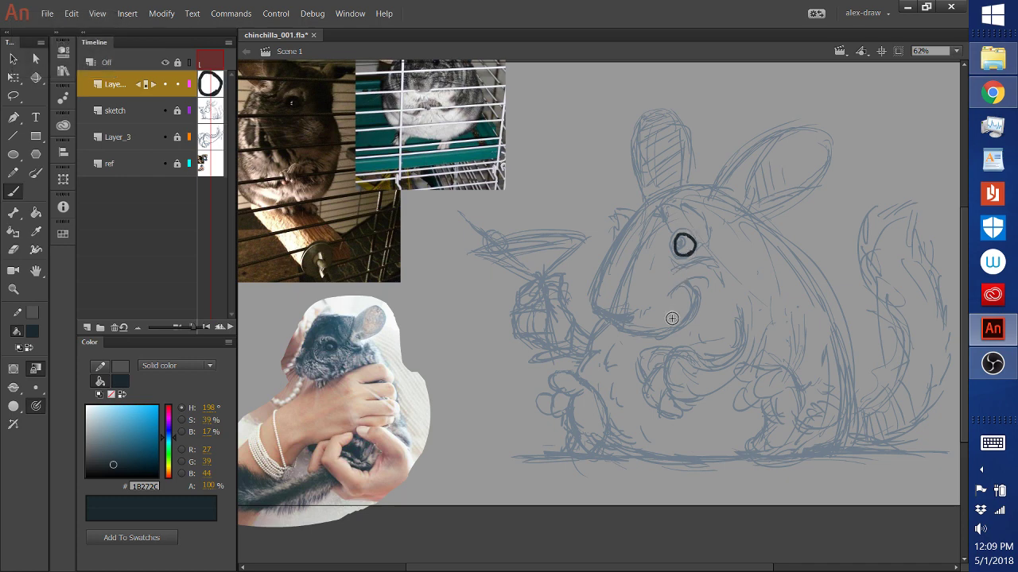
{"action": "key", "text": "ctrl+z"}
{"action": "left_click_drag", "start_coordinate": [112, 466], "coordinate": [113, 461]}
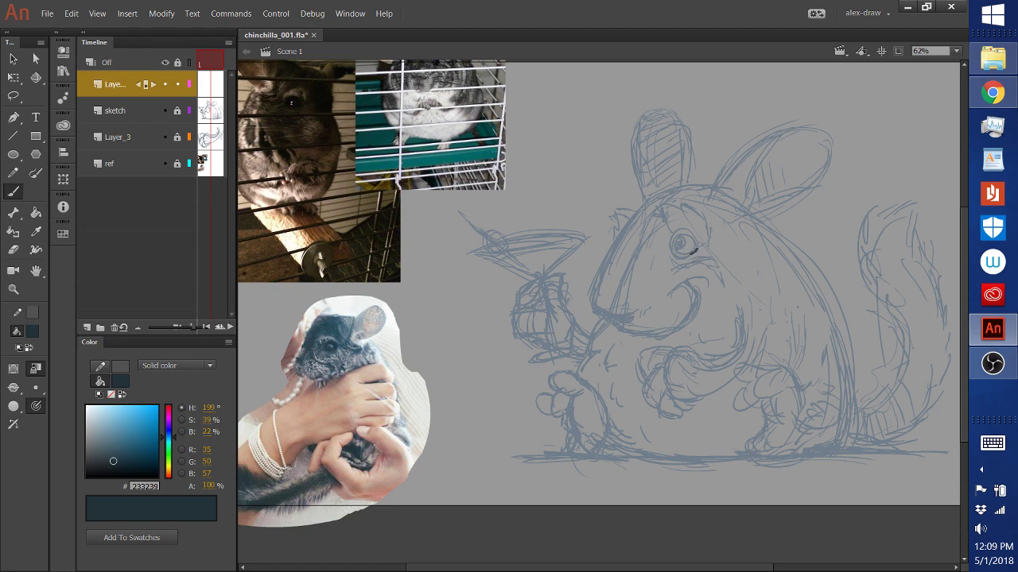
Step: Try several brush strokes for the eye's round outline in the full-figure view, undoing each attempt
{"action": "mouse_move", "coordinate": [682, 253]}
{"action": "left_mouse_down"}
{"action": "mouse_move", "coordinate": [683, 236]}
{"action": "mouse_move", "coordinate": [671, 252]}
{"action": "mouse_move", "coordinate": [684, 234]}
{"action": "mouse_move", "coordinate": [682, 254]}
{"action": "left_mouse_up"}
{"action": "key", "text": "ctrl+z"}
{"action": "key", "text": "ctrl+z"}
{"action": "key", "text": "ctrl+z"}
{"action": "key", "text": "ctrl+z"}
{"action": "key", "text": "ctrl+z"}
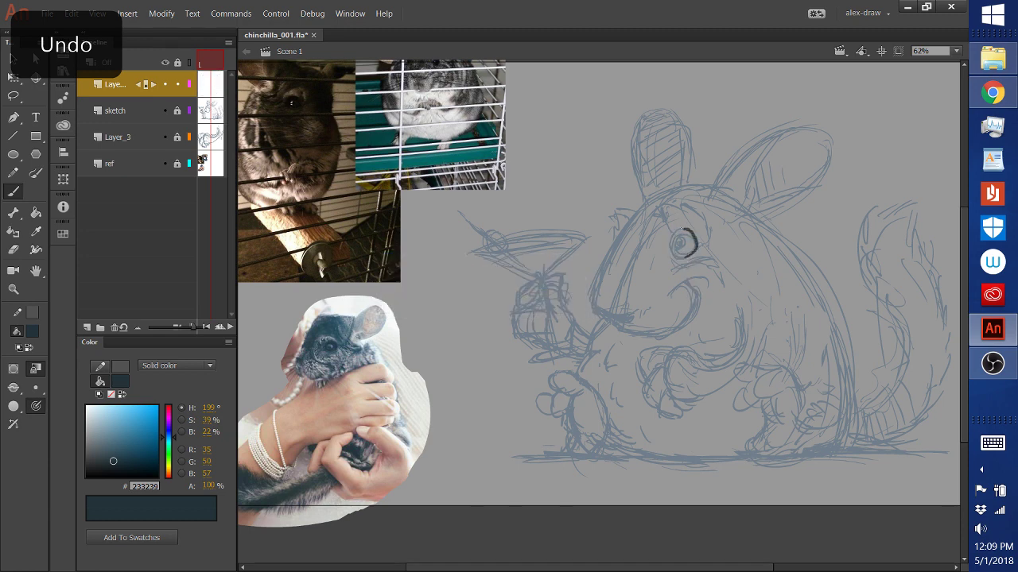
{"action": "key", "text": "ctrl+z"}
{"action": "key", "text": "ctrl+z"}
{"action": "left_click_drag", "start_coordinate": [677, 233], "coordinate": [678, 253]}
{"action": "key", "text": "ctrl+z"}
{"action": "left_click_drag", "start_coordinate": [676, 237], "coordinate": [678, 239]}
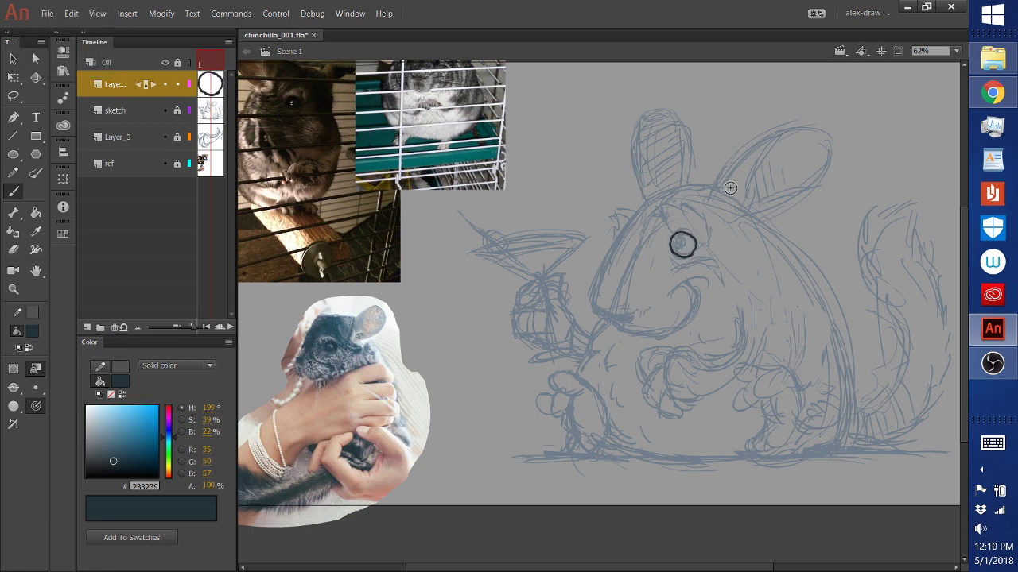
{"action": "key", "text": "ctrl+z"}
Step: Ink a closed, round outline of the eye over the sketch in a close-up view of the face
{"action": "key", "text": "z"}
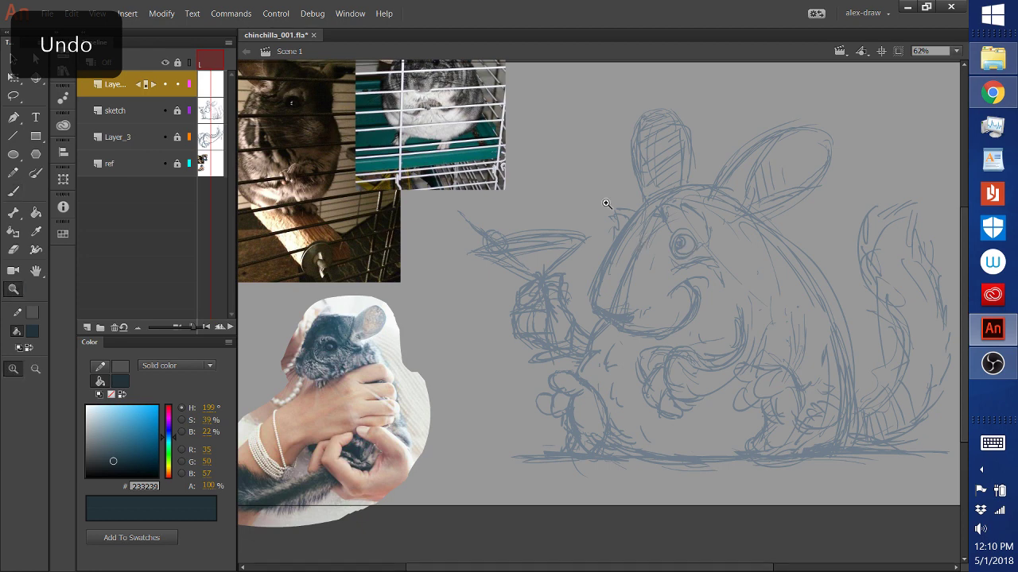
{"action": "left_click_drag", "start_coordinate": [578, 169], "coordinate": [748, 315]}
{"action": "key", "text": "b"}
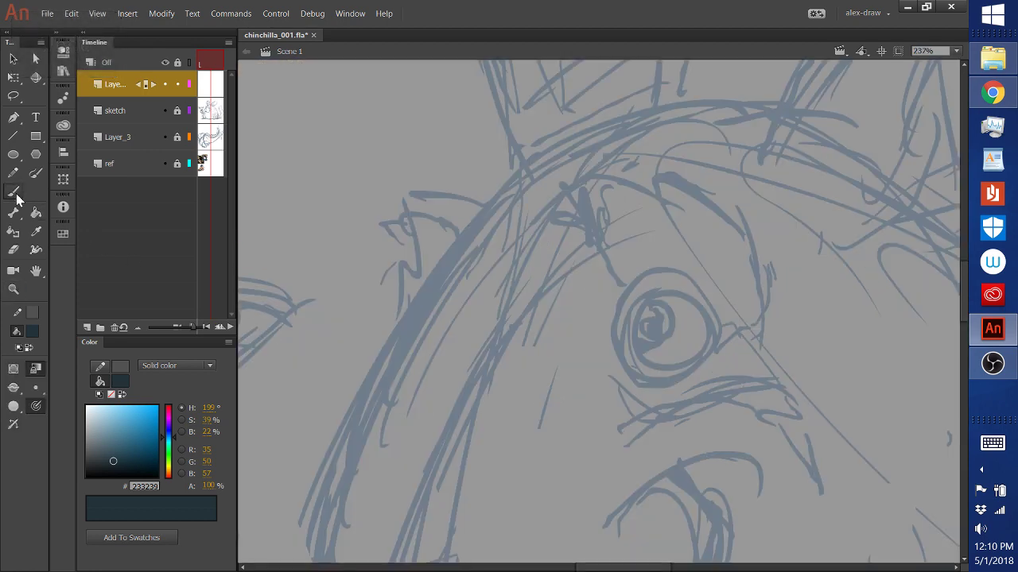
{"action": "mouse_move", "coordinate": [697, 365]}
{"action": "left_mouse_down"}
{"action": "mouse_move", "coordinate": [676, 279]}
{"action": "mouse_move", "coordinate": [611, 337]}
{"action": "mouse_move", "coordinate": [696, 339]}
{"action": "left_mouse_up"}
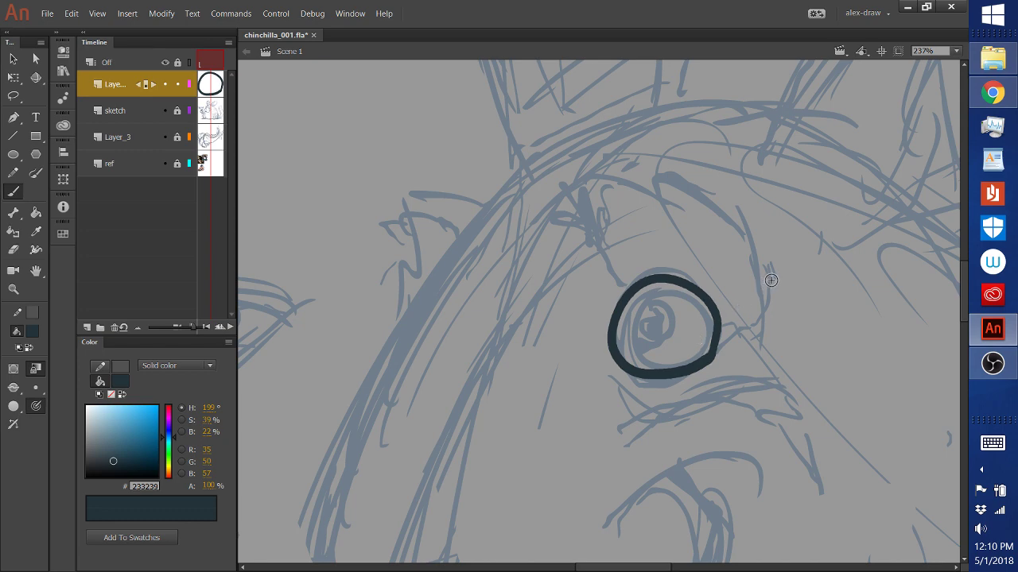
Step: Ink a jagged fur outline arching over the eye, from its front edge around to the back of the eye patch
{"action": "mouse_move", "coordinate": [617, 280]}
{"action": "left_mouse_down"}
{"action": "mouse_move", "coordinate": [553, 230]}
{"action": "mouse_move", "coordinate": [562, 191]}
{"action": "left_mouse_up"}
{"action": "mouse_move", "coordinate": [665, 205]}
{"action": "left_mouse_down"}
{"action": "mouse_move", "coordinate": [712, 189]}
{"action": "mouse_move", "coordinate": [767, 248]}
{"action": "left_mouse_up"}
{"action": "left_click_drag", "start_coordinate": [562, 191], "coordinate": [636, 190]}
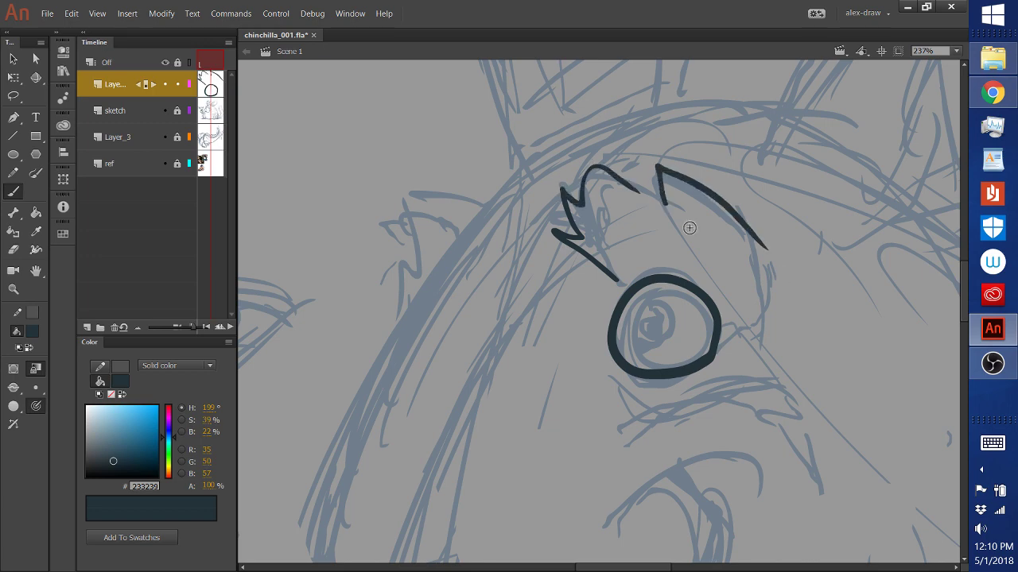
{"action": "key", "text": "ctrl+z"}
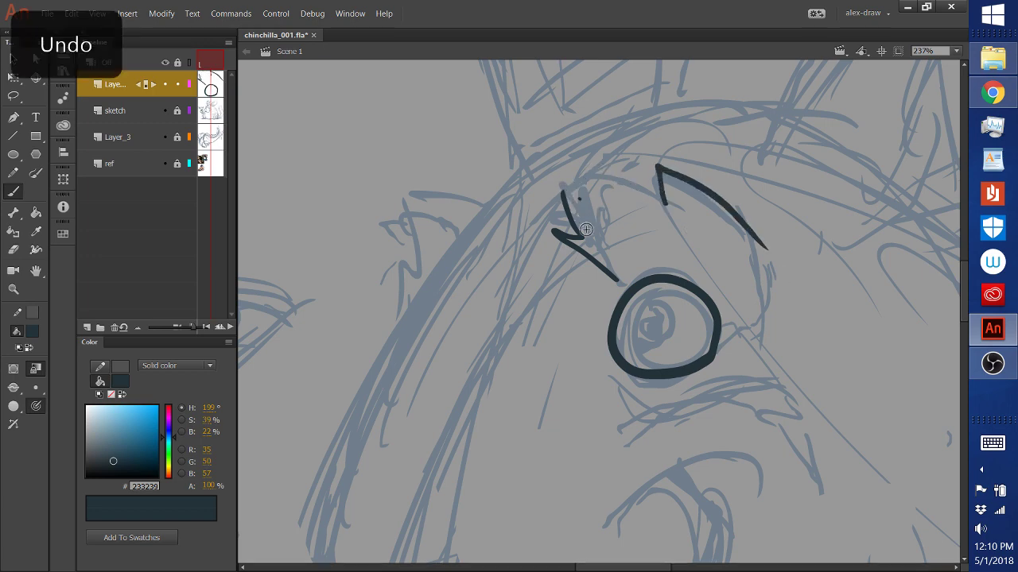
{"action": "mouse_move", "coordinate": [563, 190]}
{"action": "left_mouse_down"}
{"action": "mouse_move", "coordinate": [598, 214]}
{"action": "mouse_move", "coordinate": [655, 203]}
{"action": "left_mouse_up"}
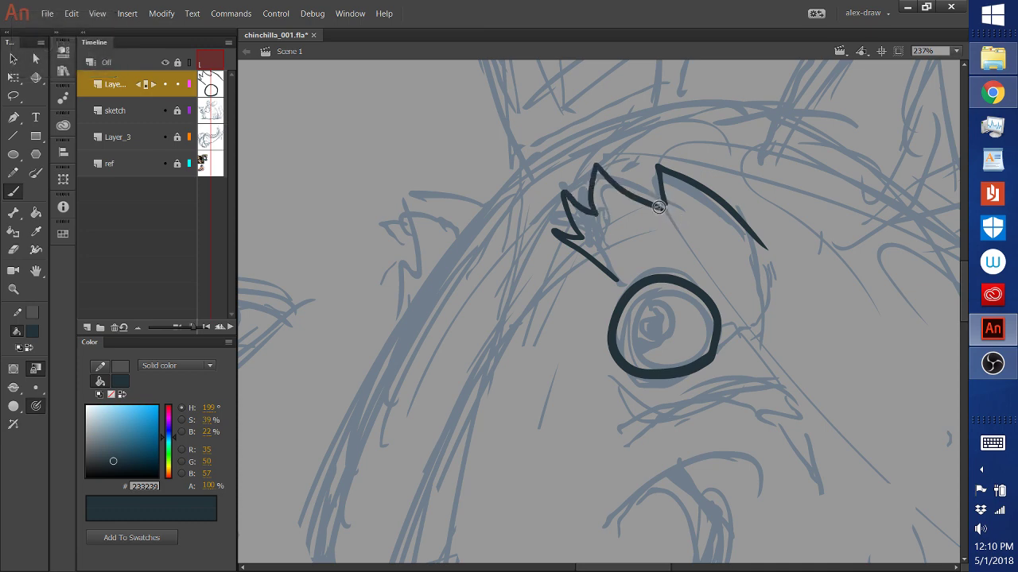
{"action": "left_click_drag", "start_coordinate": [660, 205], "coordinate": [677, 208]}
{"action": "left_click_drag", "start_coordinate": [763, 240], "coordinate": [776, 314]}
{"action": "mouse_move", "coordinate": [619, 280]}
{"action": "left_mouse_down"}
{"action": "mouse_move", "coordinate": [598, 292]}
{"action": "mouse_move", "coordinate": [615, 288]}
{"action": "left_mouse_up"}
{"action": "left_click_drag", "start_coordinate": [778, 302], "coordinate": [756, 352]}
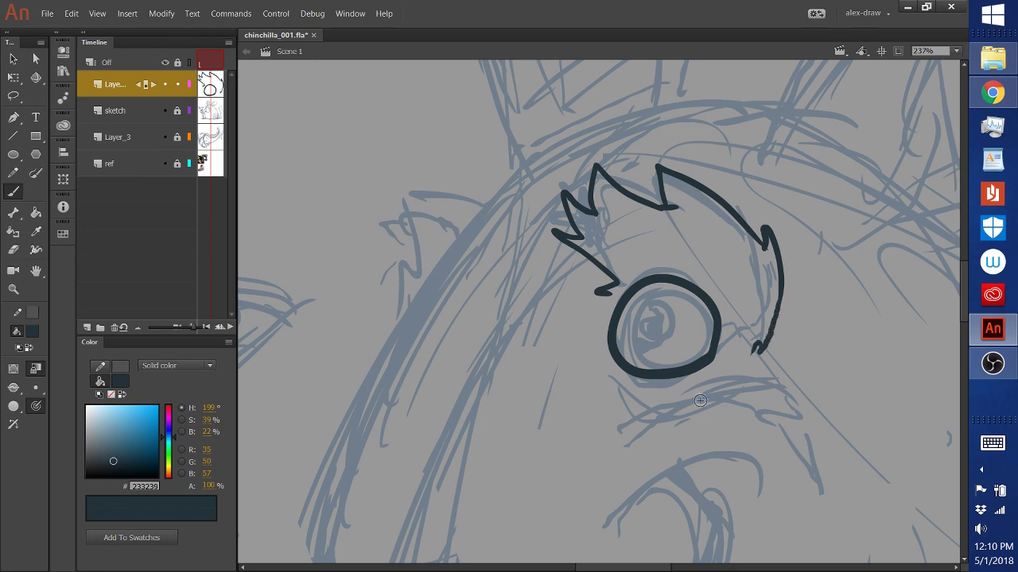
Step: Ink the jagged fur line beneath the eye and the pointed fur tufts on the cheek behind it
{"action": "mouse_move", "coordinate": [616, 391]}
{"action": "left_mouse_down"}
{"action": "mouse_move", "coordinate": [648, 419]}
{"action": "mouse_move", "coordinate": [793, 407]}
{"action": "left_mouse_up"}
{"action": "mouse_move", "coordinate": [777, 370]}
{"action": "left_mouse_down"}
{"action": "mouse_move", "coordinate": [811, 400]}
{"action": "mouse_move", "coordinate": [811, 442]}
{"action": "left_mouse_up"}
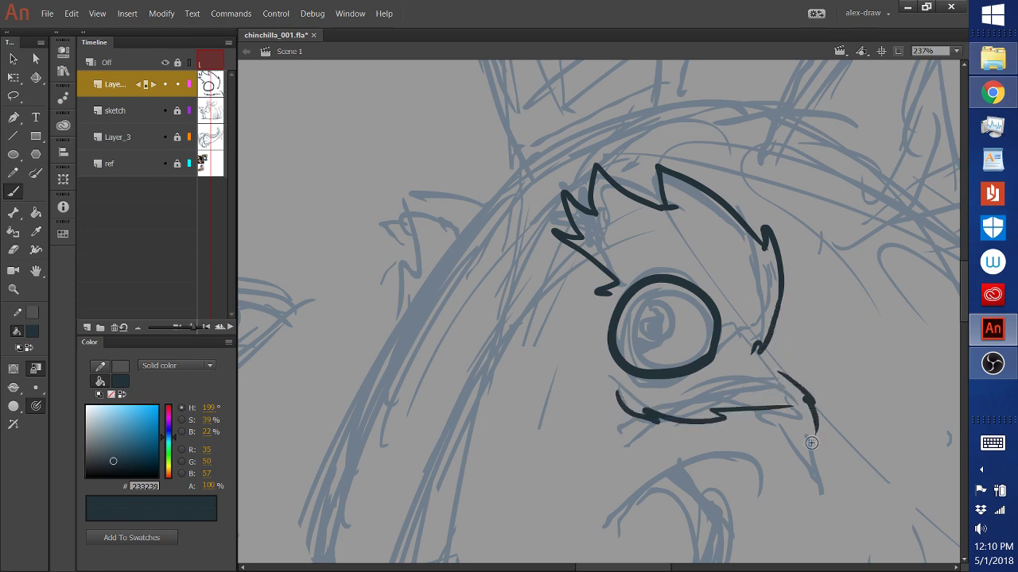
{"action": "key", "text": "ctrl+z"}
{"action": "mouse_move", "coordinate": [795, 378]}
{"action": "left_mouse_down"}
{"action": "mouse_move", "coordinate": [839, 413]}
{"action": "mouse_move", "coordinate": [831, 468]}
{"action": "left_mouse_up"}
{"action": "mouse_move", "coordinate": [795, 438]}
{"action": "left_mouse_down"}
{"action": "mouse_move", "coordinate": [779, 436]}
{"action": "mouse_move", "coordinate": [808, 480]}
{"action": "mouse_move", "coordinate": [779, 445]}
{"action": "mouse_move", "coordinate": [809, 474]}
{"action": "mouse_move", "coordinate": [795, 442]}
{"action": "mouse_move", "coordinate": [813, 477]}
{"action": "mouse_move", "coordinate": [767, 423]}
{"action": "mouse_move", "coordinate": [807, 475]}
{"action": "mouse_move", "coordinate": [776, 440]}
{"action": "left_mouse_up"}
{"action": "key", "text": "ctrl+z"}
{"action": "key", "text": "ctrl+z"}
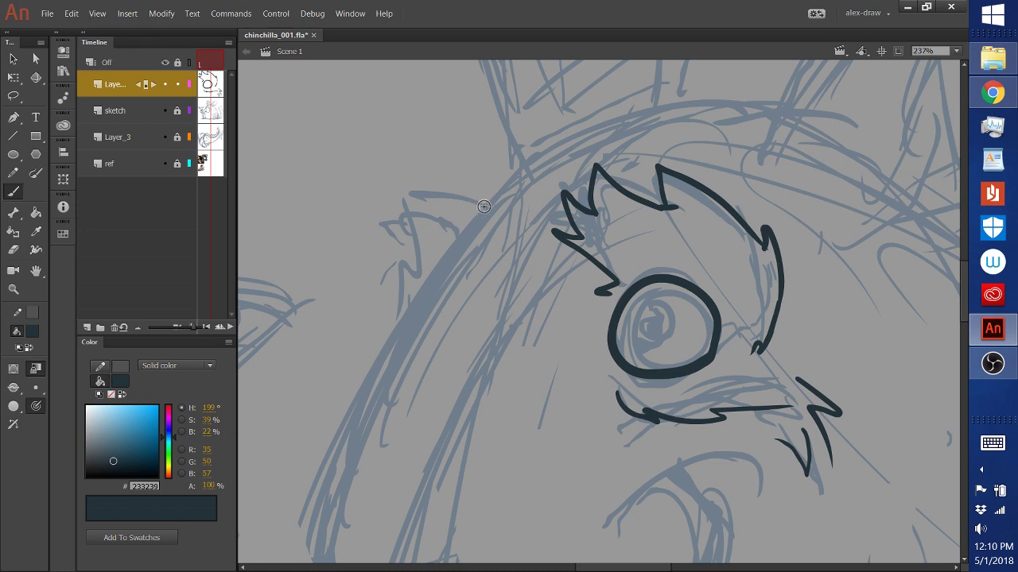
Step: Ink the small far-side brow tuft beyond the forehead, with a curved upper edge and three pointed fur tips
{"action": "mouse_move", "coordinate": [480, 205]}
{"action": "left_mouse_down"}
{"action": "mouse_move", "coordinate": [410, 202]}
{"action": "mouse_move", "coordinate": [420, 258]}
{"action": "left_mouse_up"}
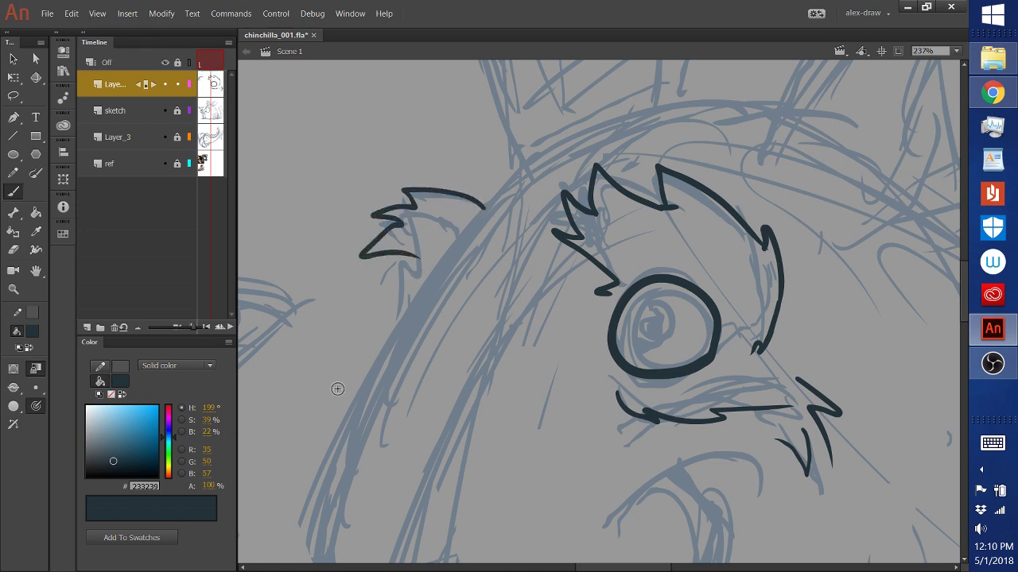
{"action": "key", "text": "ctrl+z"}
{"action": "left_click_drag", "start_coordinate": [482, 205], "coordinate": [396, 195]}
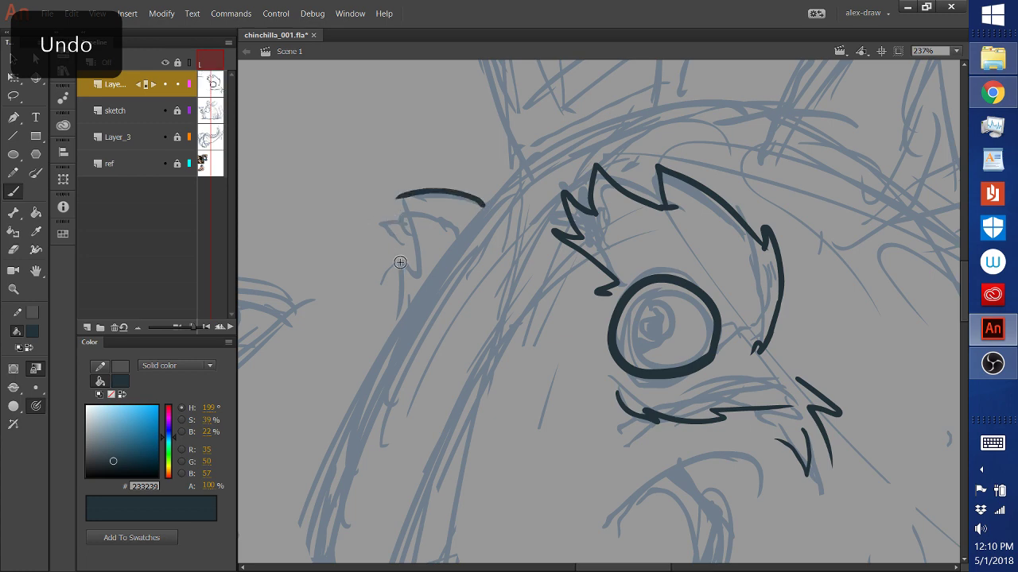
{"action": "key", "text": "ctrl+z"}
{"action": "mouse_move", "coordinate": [421, 213]}
{"action": "left_mouse_down"}
{"action": "mouse_move", "coordinate": [378, 234]}
{"action": "mouse_move", "coordinate": [431, 270]}
{"action": "left_mouse_up"}
{"action": "key", "text": "ctrl+z"}
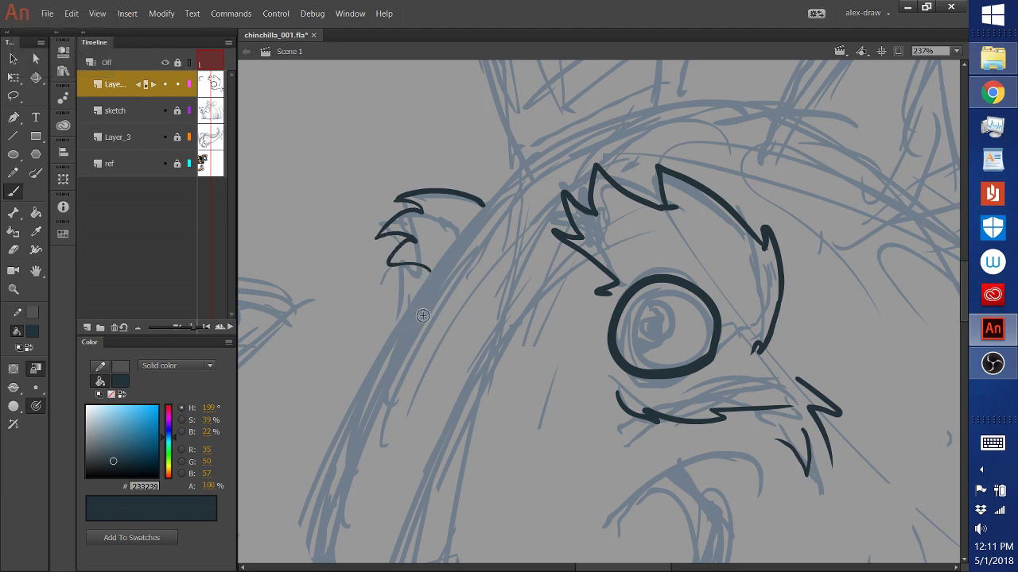
Step: Fit the drawing in the window and try inking the fingers of the glass-holding paw, undoing each attempt
{"action": "left_click", "coordinate": [955, 51]}
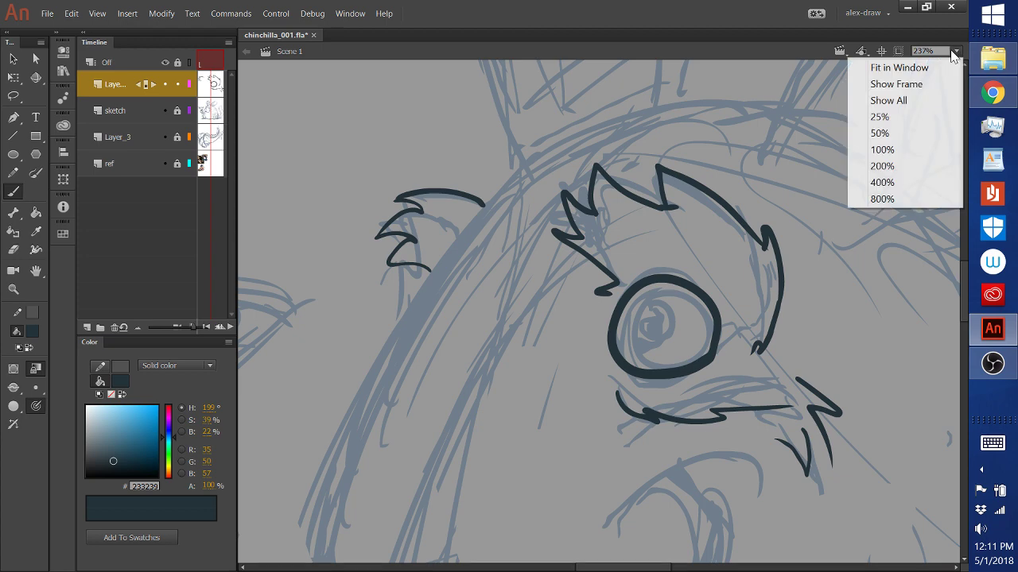
{"action": "left_click", "coordinate": [898, 68]}
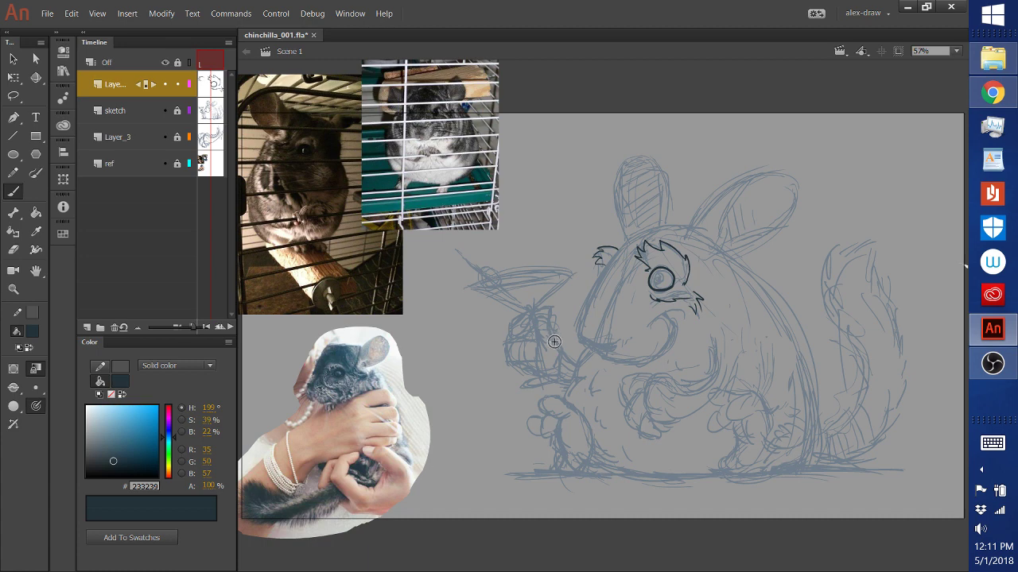
{"action": "left_click_drag", "start_coordinate": [546, 307], "coordinate": [538, 334]}
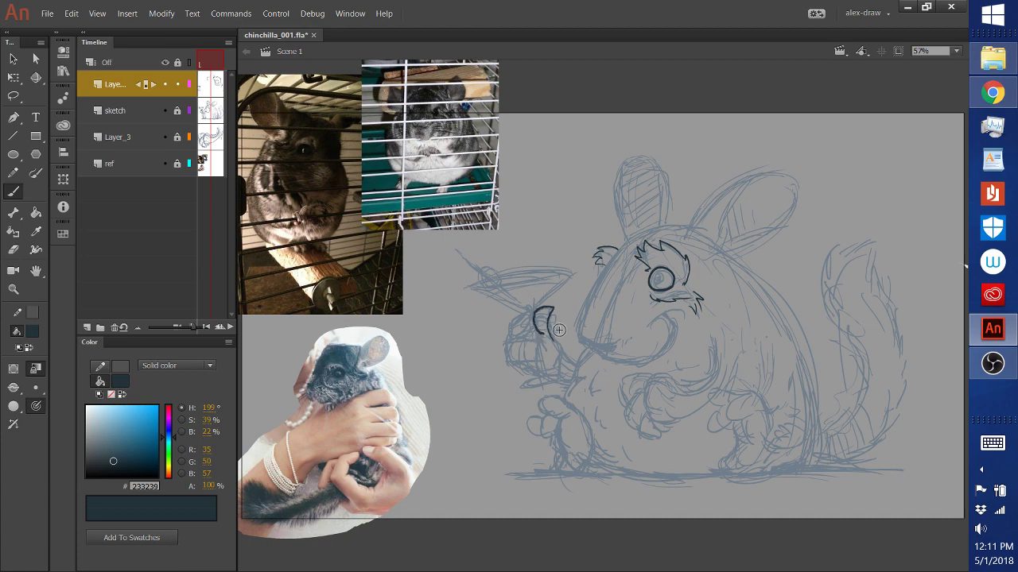
{"action": "key", "text": "ctrl+z"}
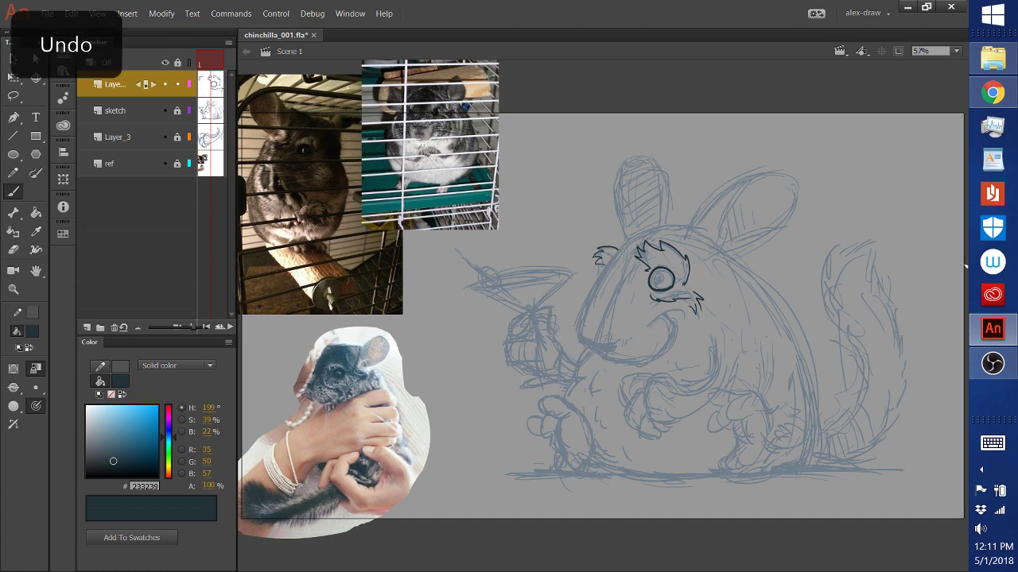
{"action": "mouse_move", "coordinate": [547, 307]}
{"action": "left_mouse_down"}
{"action": "mouse_move", "coordinate": [538, 335]}
{"action": "mouse_move", "coordinate": [558, 336]}
{"action": "left_mouse_up"}
{"action": "key", "text": "ctrl+z"}
{"action": "key", "text": "ctrl+z"}
{"action": "key", "text": "ctrl+z"}
Step: In a close-up of the face, ink the jagged fur edge along the snout and the forehead-to-nose profile
{"action": "left_click", "coordinate": [13, 289]}
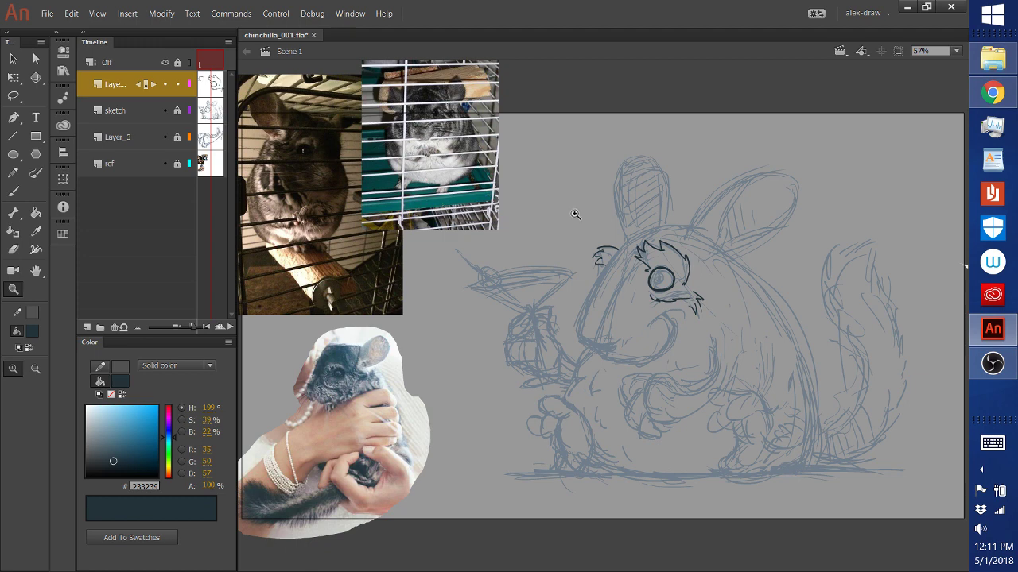
{"action": "left_click_drag", "start_coordinate": [551, 213], "coordinate": [724, 382]}
{"action": "left_click", "coordinate": [12, 194]}
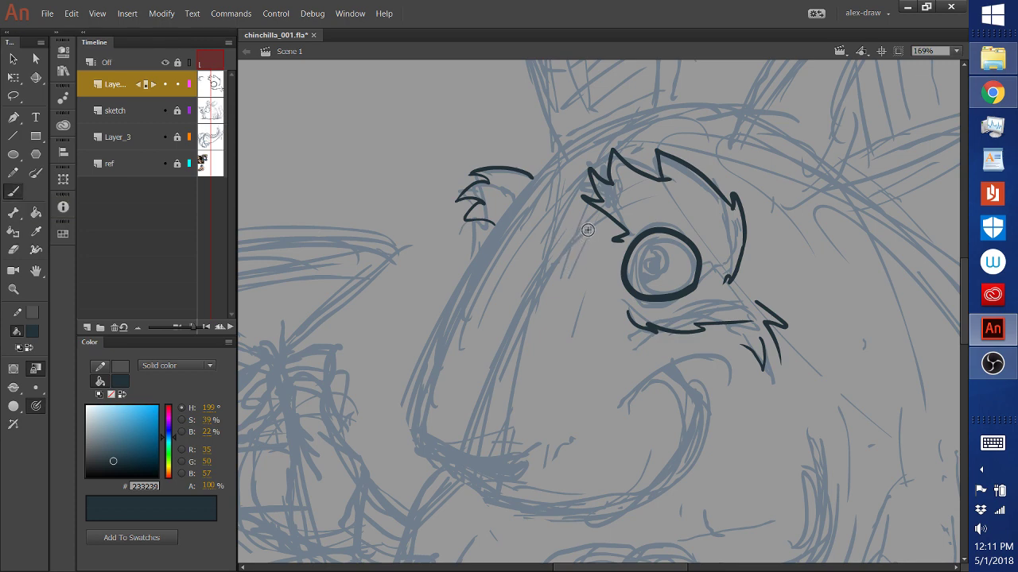
{"action": "mouse_move", "coordinate": [588, 229]}
{"action": "left_mouse_down"}
{"action": "mouse_move", "coordinate": [530, 337]}
{"action": "mouse_move", "coordinate": [517, 410]}
{"action": "left_mouse_up"}
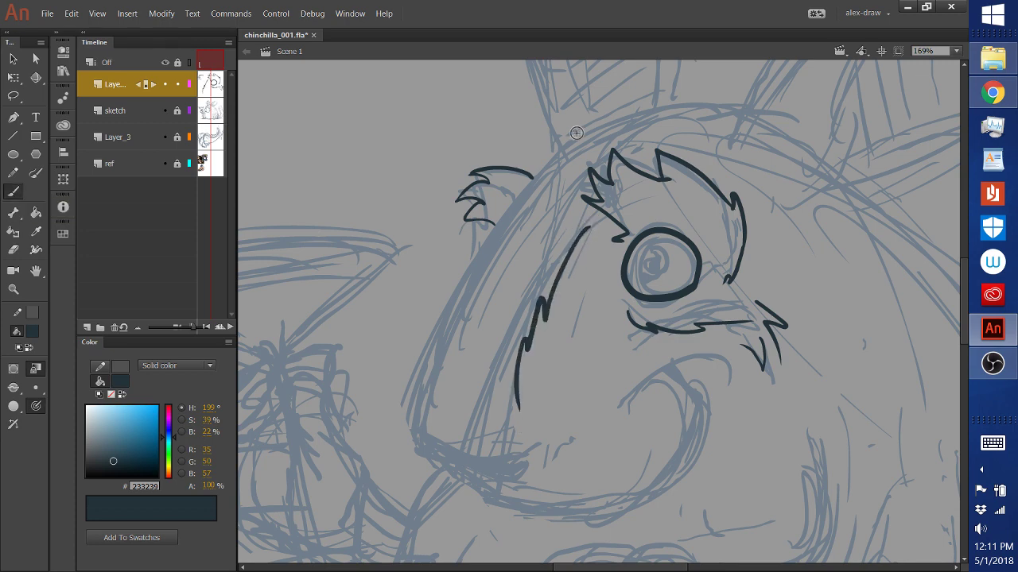
{"action": "mouse_move", "coordinate": [744, 106]}
{"action": "left_mouse_down"}
{"action": "mouse_move", "coordinate": [609, 128]}
{"action": "mouse_move", "coordinate": [550, 161]}
{"action": "mouse_move", "coordinate": [485, 234]}
{"action": "mouse_move", "coordinate": [408, 435]}
{"action": "left_mouse_up"}
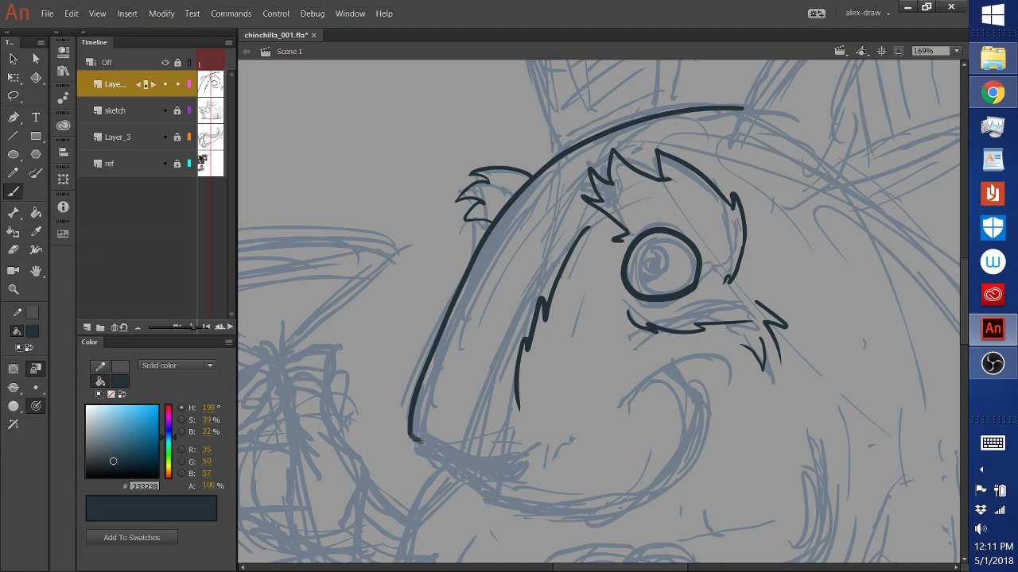
Step: Ink the line under the nose with its short crease and the slanted line running from the snout tip to the mouth
{"action": "left_click_drag", "start_coordinate": [413, 439], "coordinate": [522, 459]}
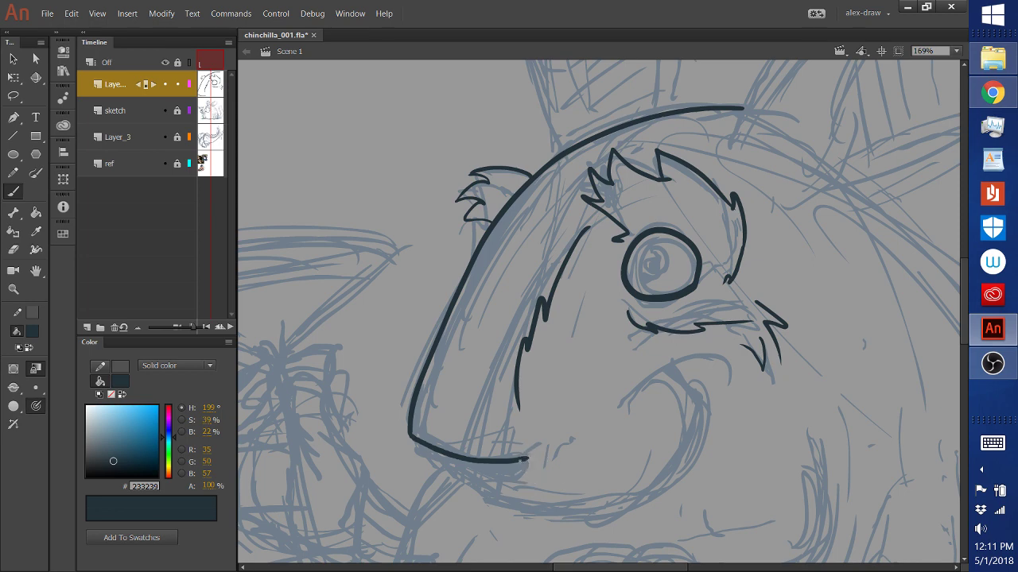
{"action": "left_click_drag", "start_coordinate": [522, 459], "coordinate": [468, 476]}
{"action": "key", "text": "ctrl+z"}
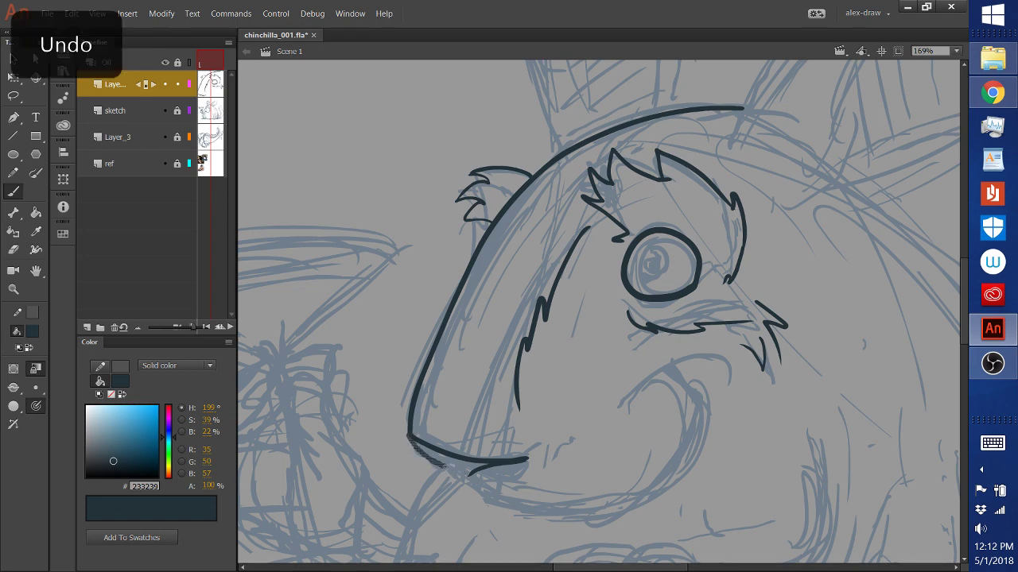
{"action": "left_click_drag", "start_coordinate": [469, 472], "coordinate": [470, 474]}
{"action": "key", "text": "ctrl+z"}
{"action": "left_click_drag", "start_coordinate": [410, 435], "coordinate": [493, 512]}
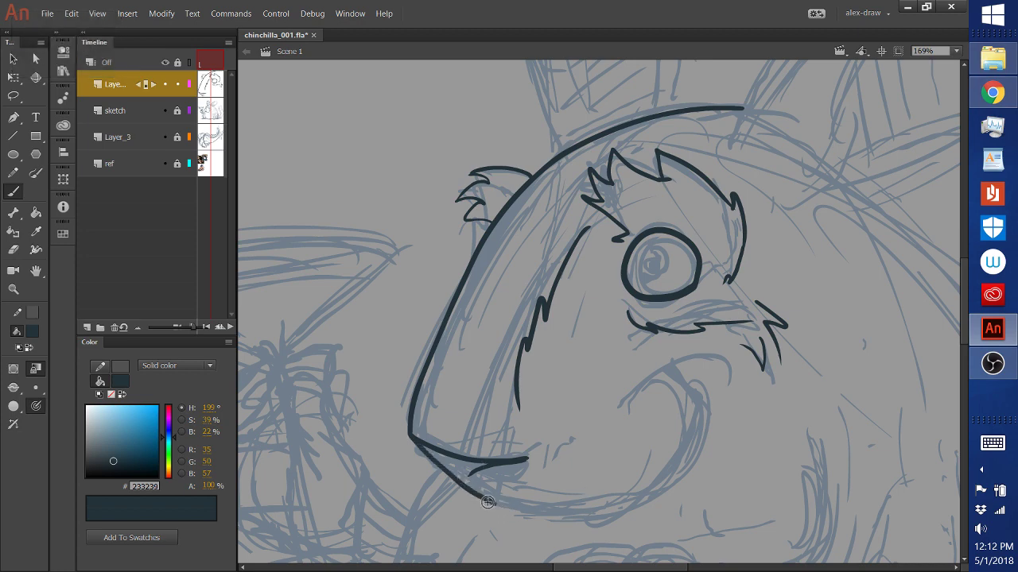
Step: Ink the long smile curve from the snout up to the cheek, redrawing it until it flows smoothly
{"action": "mouse_move", "coordinate": [505, 509]}
{"action": "left_mouse_down"}
{"action": "mouse_move", "coordinate": [587, 512]}
{"action": "mouse_move", "coordinate": [658, 483]}
{"action": "mouse_move", "coordinate": [685, 442]}
{"action": "mouse_move", "coordinate": [695, 397]}
{"action": "mouse_move", "coordinate": [672, 367]}
{"action": "left_mouse_up"}
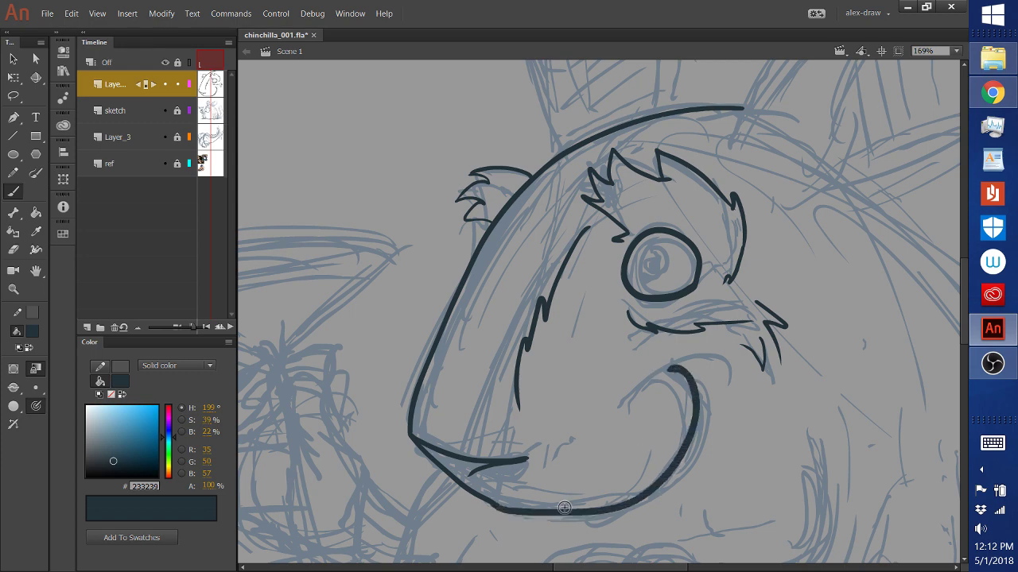
{"action": "key", "text": "ctrl+z"}
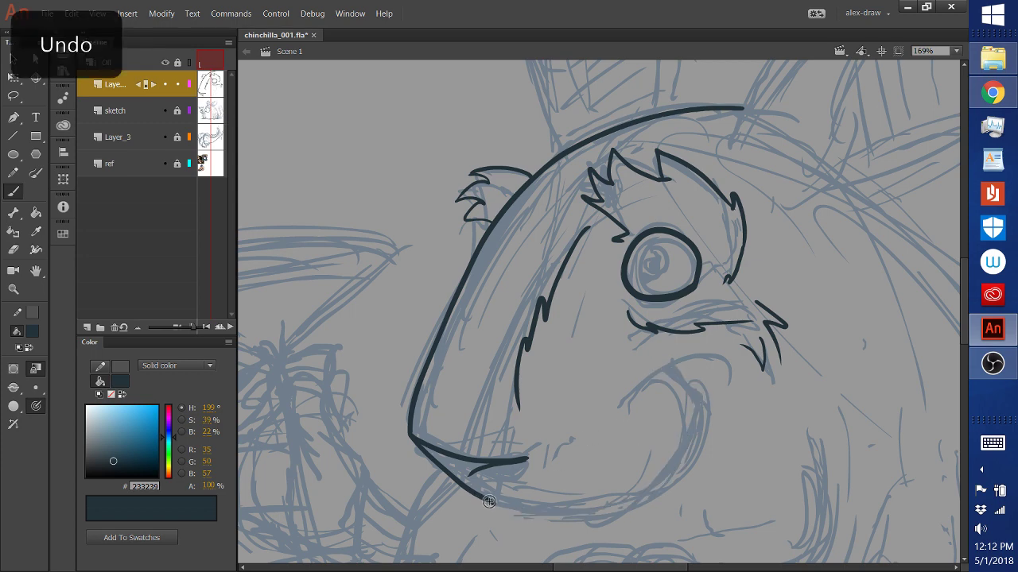
{"action": "mouse_move", "coordinate": [493, 503]}
{"action": "left_mouse_down"}
{"action": "mouse_move", "coordinate": [566, 516]}
{"action": "mouse_move", "coordinate": [636, 502]}
{"action": "mouse_move", "coordinate": [677, 462]}
{"action": "mouse_move", "coordinate": [700, 407]}
{"action": "left_mouse_up"}
{"action": "left_click_drag", "start_coordinate": [678, 371], "coordinate": [666, 367]}
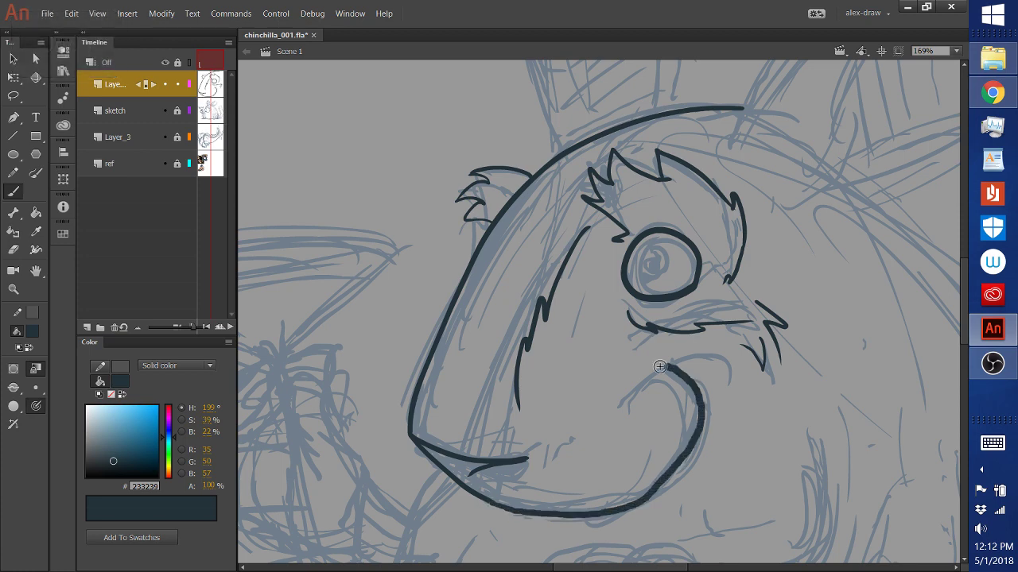
{"action": "key", "text": "ctrl+z"}
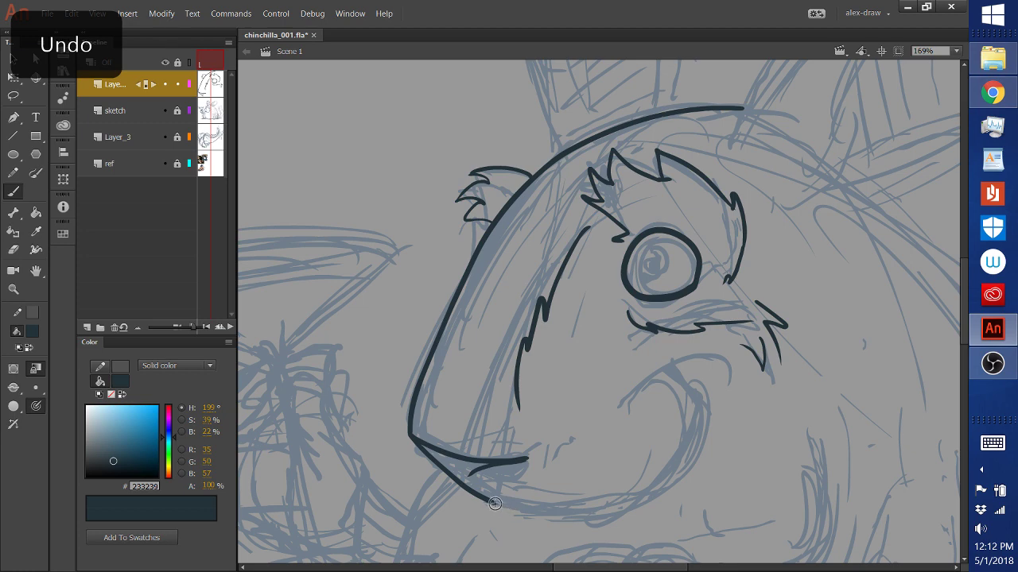
{"action": "mouse_move", "coordinate": [502, 505]}
{"action": "left_mouse_down"}
{"action": "mouse_move", "coordinate": [624, 500]}
{"action": "mouse_move", "coordinate": [690, 415]}
{"action": "mouse_move", "coordinate": [672, 369]}
{"action": "mouse_move", "coordinate": [699, 444]}
{"action": "mouse_move", "coordinate": [617, 504]}
{"action": "mouse_move", "coordinate": [526, 514]}
{"action": "mouse_move", "coordinate": [488, 503]}
{"action": "mouse_move", "coordinate": [470, 475]}
{"action": "left_mouse_up"}
{"action": "key", "text": "ctrl+z"}
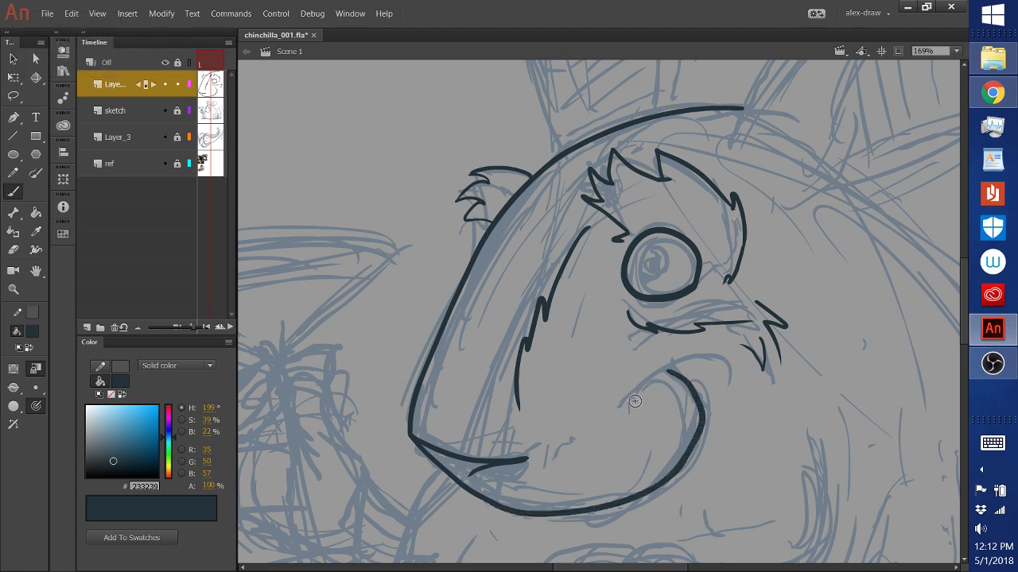
Step: Ink the arched cheek crease at the end of the smile and add short fur strokes on the cheek and snout
{"action": "mouse_move", "coordinate": [630, 411]}
{"action": "left_mouse_down"}
{"action": "mouse_move", "coordinate": [693, 359]}
{"action": "mouse_move", "coordinate": [741, 366]}
{"action": "left_mouse_up"}
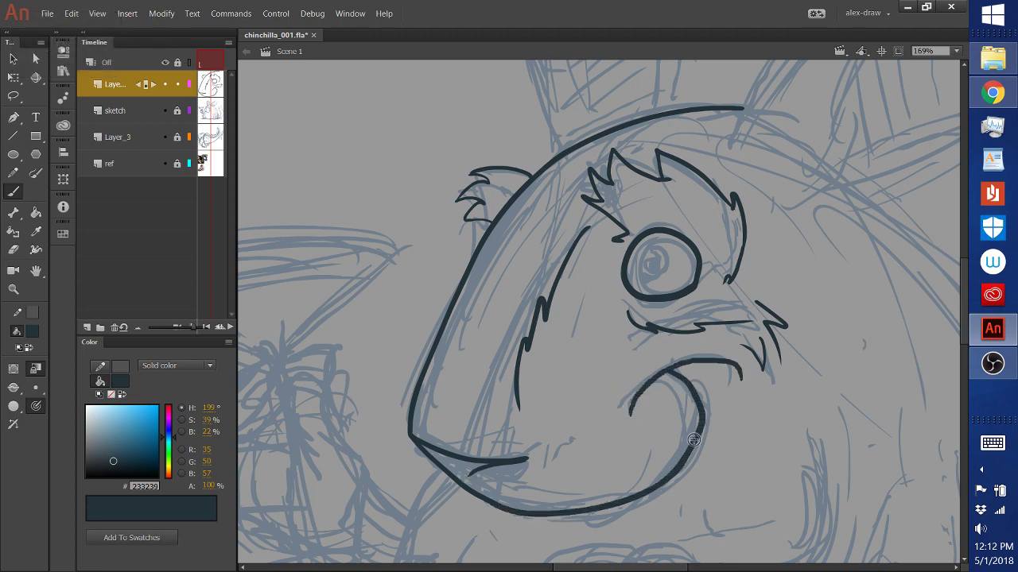
{"action": "key", "text": "ctrl+z"}
{"action": "mouse_move", "coordinate": [628, 413]}
{"action": "left_mouse_down"}
{"action": "mouse_move", "coordinate": [682, 357]}
{"action": "mouse_move", "coordinate": [726, 397]}
{"action": "left_mouse_up"}
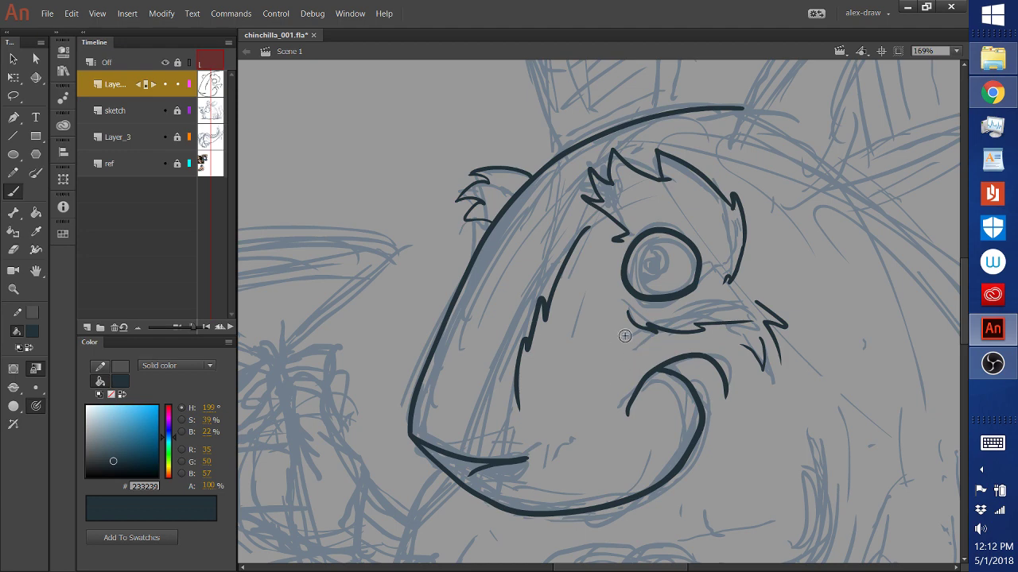
{"action": "mouse_move", "coordinate": [633, 334]}
{"action": "left_mouse_down"}
{"action": "mouse_move", "coordinate": [605, 360]}
{"action": "mouse_move", "coordinate": [604, 390]}
{"action": "left_mouse_up"}
{"action": "left_click_drag", "start_coordinate": [776, 375], "coordinate": [772, 409]}
{"action": "key", "text": "ctrl+z"}
{"action": "left_click_drag", "start_coordinate": [492, 368], "coordinate": [489, 429]}
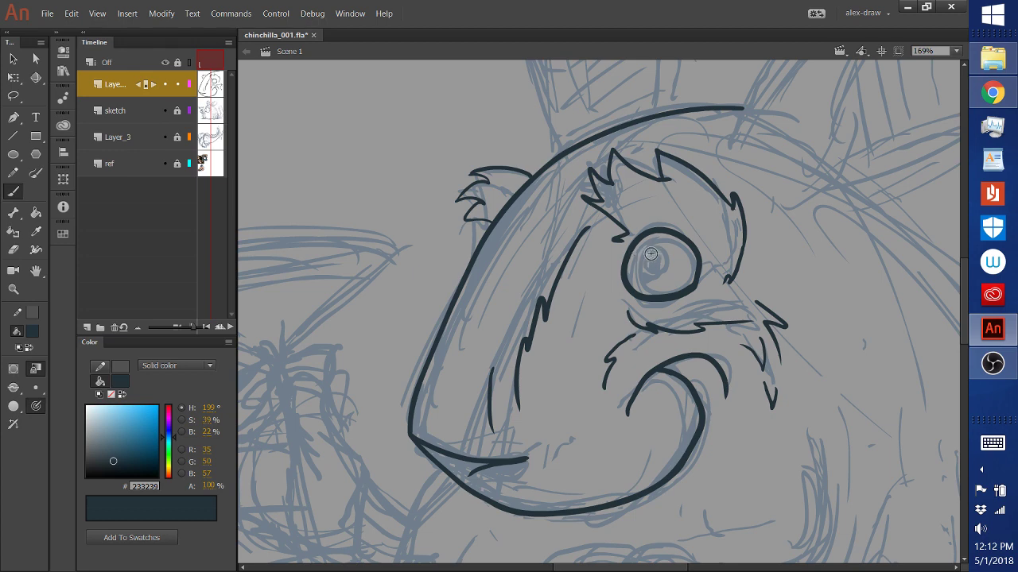
Step: Ink a thick pupil ring inside the eye outline, undoing and redrawing the strokes that miss the shape
{"action": "mouse_move", "coordinate": [644, 251]}
{"action": "left_mouse_down"}
{"action": "mouse_move", "coordinate": [652, 264]}
{"action": "mouse_move", "coordinate": [649, 254]}
{"action": "left_mouse_up"}
{"action": "key", "text": "ctrl+z"}
{"action": "key", "text": "ctrl+z"}
{"action": "key", "text": "ctrl+z"}
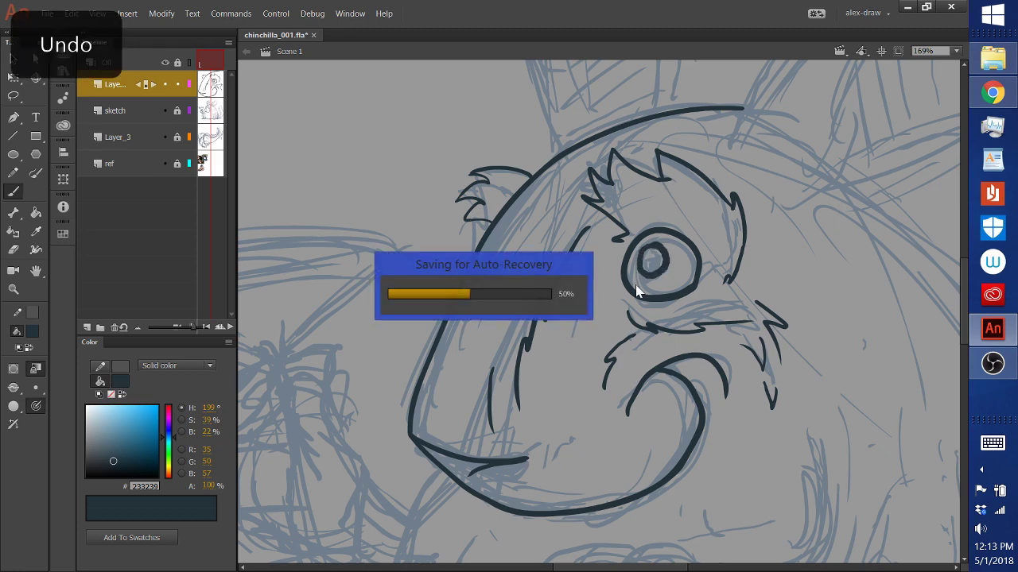
{"action": "key", "text": "ctrl+z"}
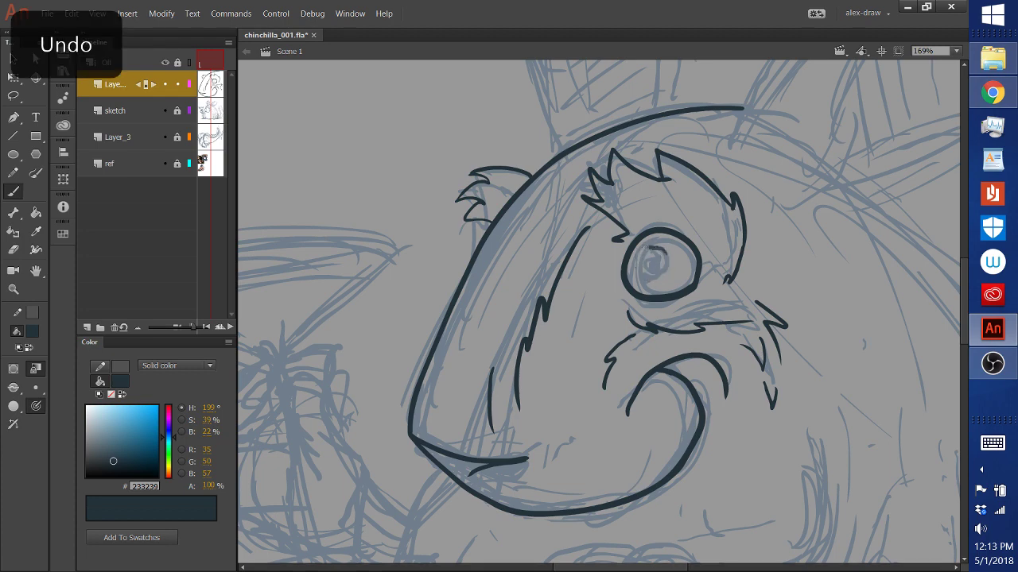
{"action": "mouse_move", "coordinate": [647, 245]}
{"action": "left_mouse_down"}
{"action": "mouse_move", "coordinate": [660, 284]}
{"action": "mouse_move", "coordinate": [667, 246]}
{"action": "left_mouse_up"}
{"action": "left_click_drag", "start_coordinate": [636, 274], "coordinate": [640, 292]}
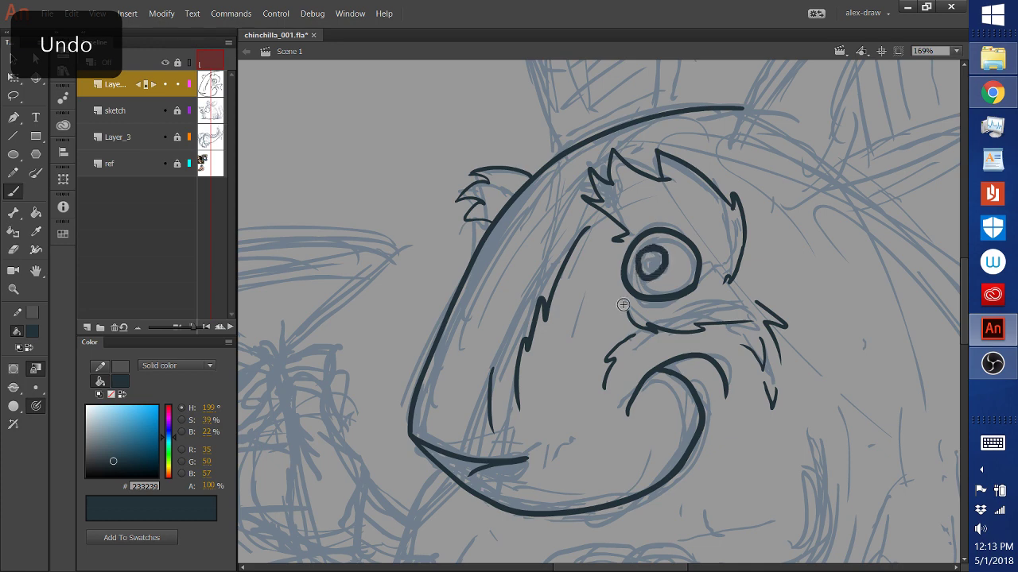
{"action": "mouse_move", "coordinate": [629, 262]}
{"action": "left_mouse_down"}
{"action": "mouse_move", "coordinate": [651, 249]}
{"action": "mouse_move", "coordinate": [644, 271]}
{"action": "left_mouse_up"}
{"action": "key", "text": "ctrl+z"}
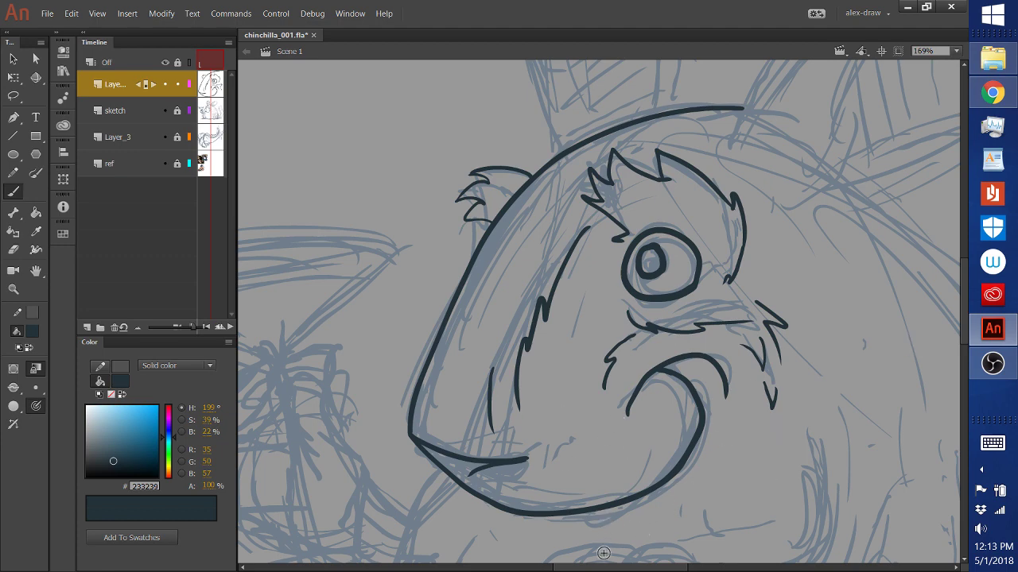
Step: Ink the jagged neck fur line below the snout and two separate zigzag fur marks on the chest, redrawing the lower mark
{"action": "mouse_move", "coordinate": [963, 325]}
{"action": "left_mouse_down"}
{"action": "mouse_move", "coordinate": [963, 357]}
{"action": "mouse_move", "coordinate": [943, 347]}
{"action": "left_mouse_up"}
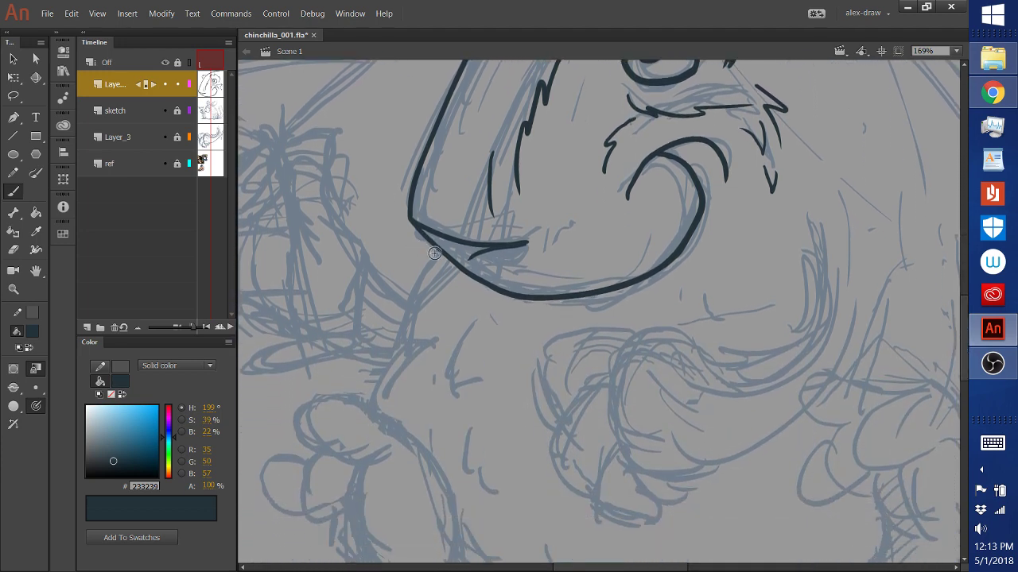
{"action": "mouse_move", "coordinate": [442, 253]}
{"action": "left_mouse_down"}
{"action": "mouse_move", "coordinate": [410, 285]}
{"action": "mouse_move", "coordinate": [405, 319]}
{"action": "mouse_move", "coordinate": [414, 320]}
{"action": "mouse_move", "coordinate": [382, 362]}
{"action": "left_mouse_up"}
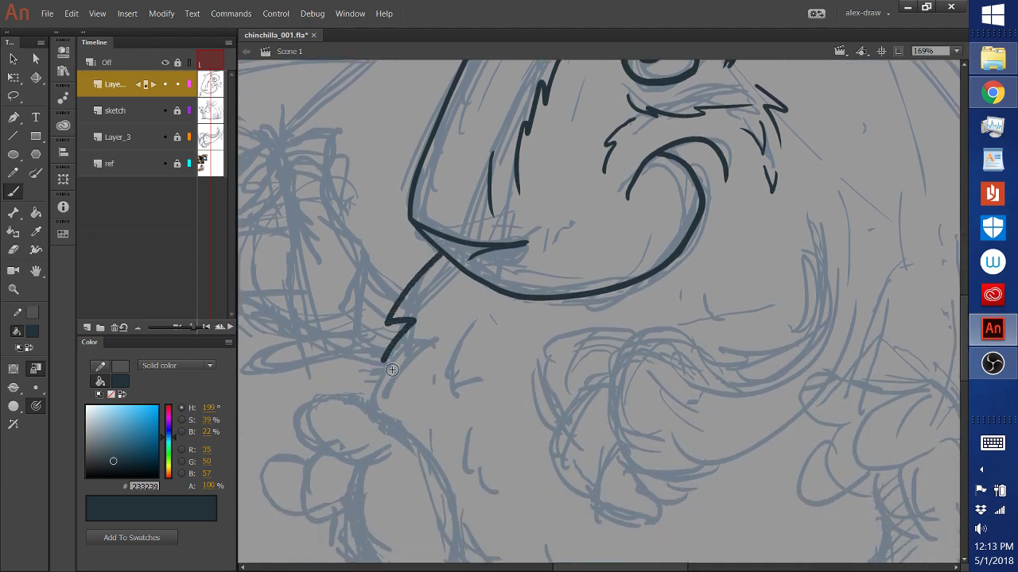
{"action": "mouse_move", "coordinate": [470, 321]}
{"action": "left_mouse_down"}
{"action": "mouse_move", "coordinate": [455, 348]}
{"action": "mouse_move", "coordinate": [485, 380]}
{"action": "left_mouse_up"}
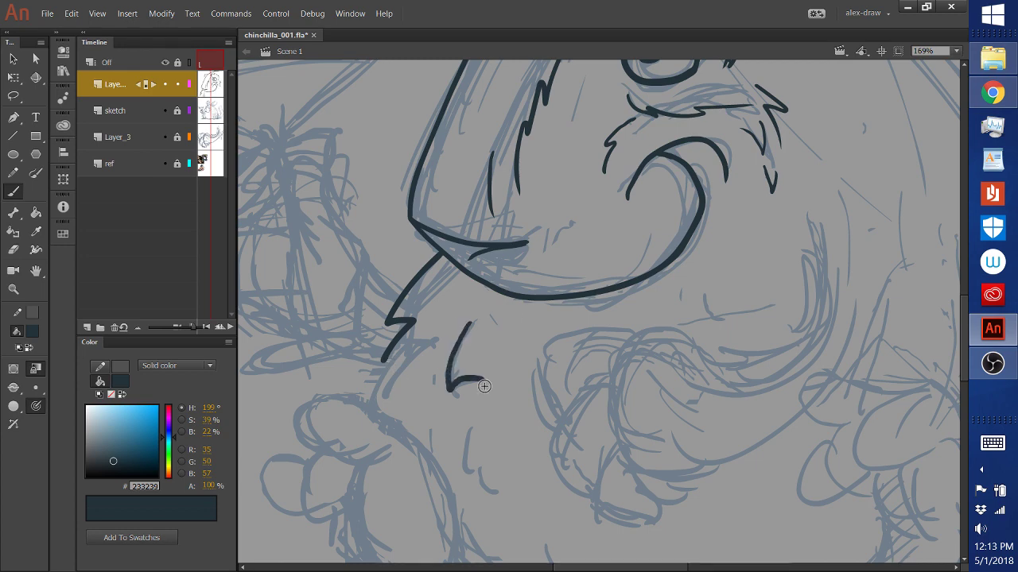
{"action": "mouse_move", "coordinate": [470, 429]}
{"action": "left_mouse_down"}
{"action": "mouse_move", "coordinate": [466, 468]}
{"action": "mouse_move", "coordinate": [482, 487]}
{"action": "left_mouse_up"}
{"action": "key", "text": "ctrl+z"}
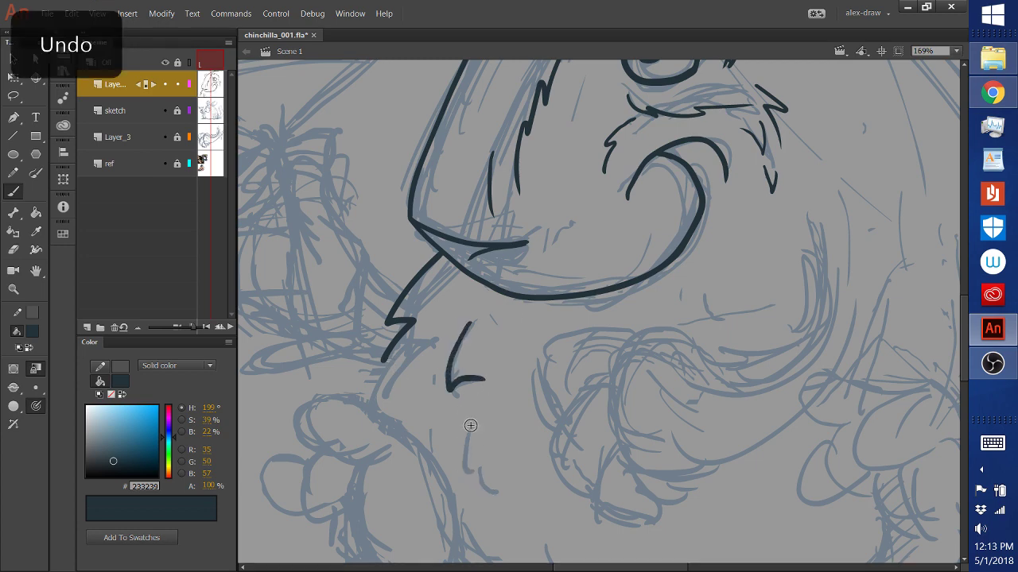
{"action": "mouse_move", "coordinate": [470, 422]}
{"action": "left_mouse_down"}
{"action": "mouse_move", "coordinate": [462, 478]}
{"action": "mouse_move", "coordinate": [479, 465]}
{"action": "mouse_move", "coordinate": [503, 509]}
{"action": "left_mouse_up"}
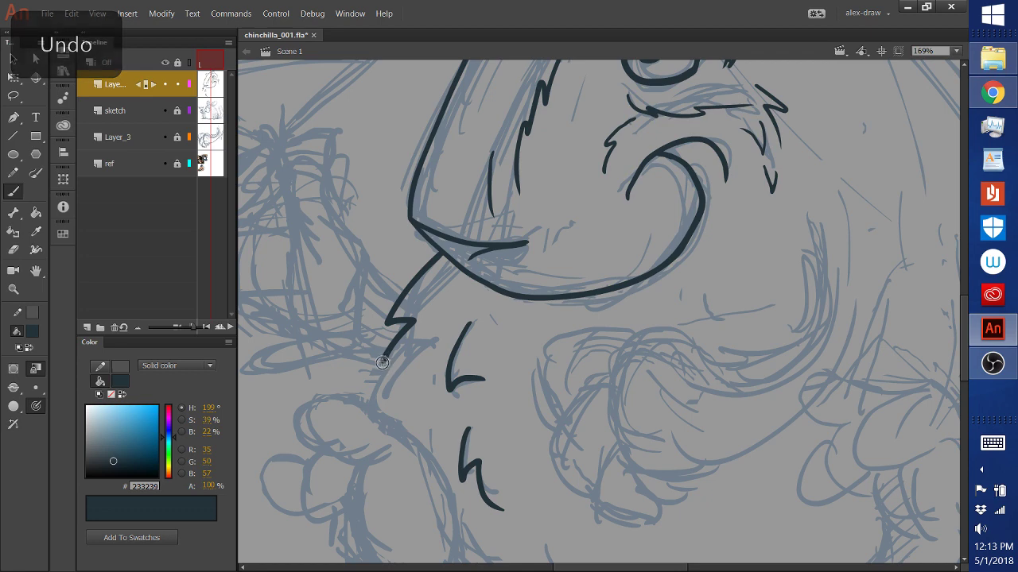
Step: Extend the jagged chest fur line down to the raised foot, and ink the near arm's furry upper edge from shoulder to paw
{"action": "left_click_drag", "start_coordinate": [382, 360], "coordinate": [402, 359]}
{"action": "key", "text": "ctrl+z"}
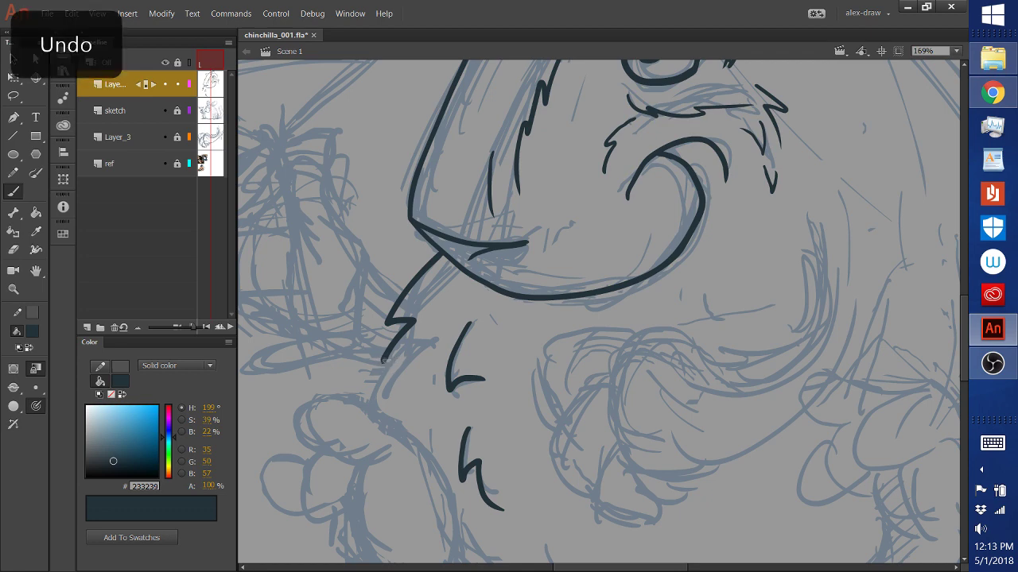
{"action": "left_click_drag", "start_coordinate": [367, 406], "coordinate": [370, 407]}
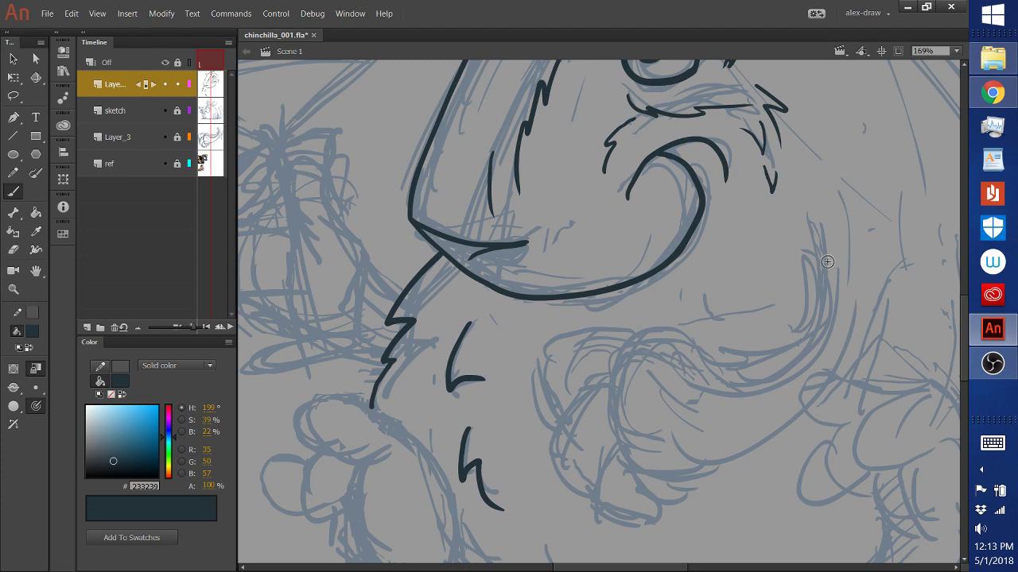
{"action": "mouse_move", "coordinate": [808, 254]}
{"action": "left_mouse_down"}
{"action": "mouse_move", "coordinate": [819, 276]}
{"action": "mouse_move", "coordinate": [794, 333]}
{"action": "mouse_move", "coordinate": [722, 342]}
{"action": "mouse_move", "coordinate": [746, 354]}
{"action": "mouse_move", "coordinate": [710, 366]}
{"action": "mouse_move", "coordinate": [676, 337]}
{"action": "mouse_move", "coordinate": [636, 334]}
{"action": "mouse_move", "coordinate": [618, 344]}
{"action": "mouse_move", "coordinate": [608, 377]}
{"action": "left_mouse_up"}
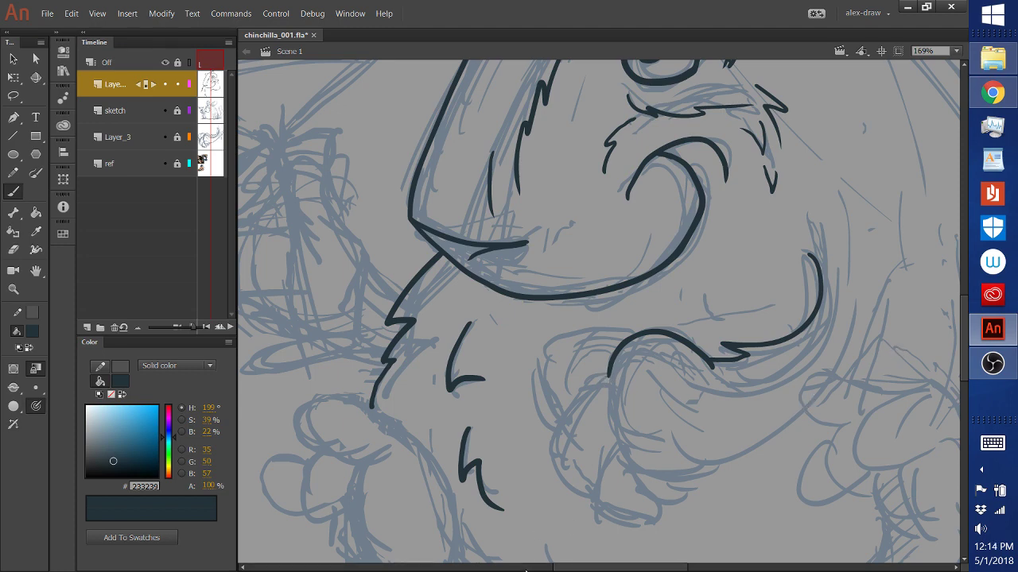
Step: Ink the curved thumb of the hand holding the glass, with short creases at its base beside the stem
{"action": "left_click", "coordinate": [521, 563]}
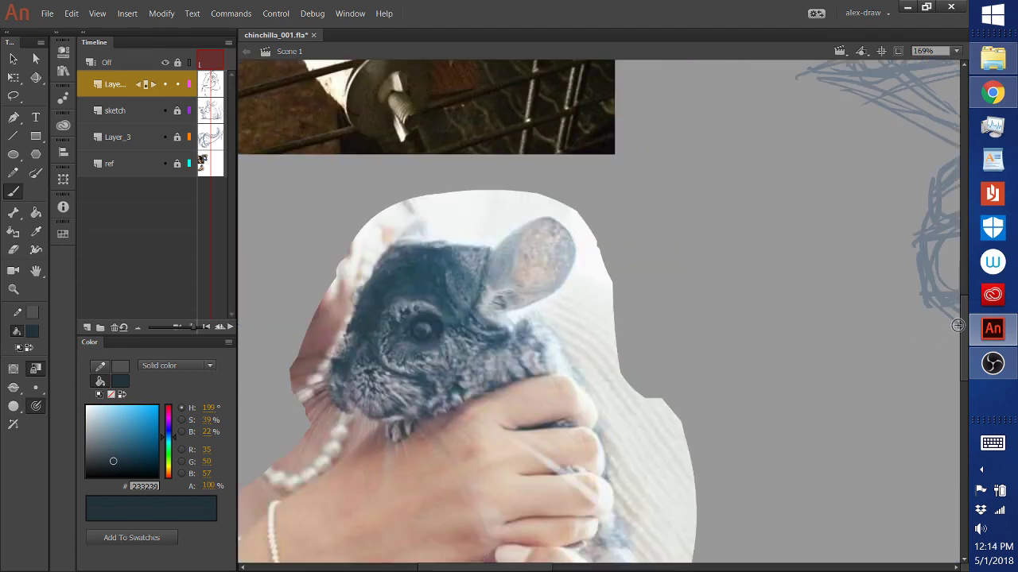
{"action": "mouse_move", "coordinate": [964, 318]}
{"action": "left_mouse_down"}
{"action": "mouse_move", "coordinate": [945, 243]}
{"action": "mouse_move", "coordinate": [943, 306]}
{"action": "mouse_move", "coordinate": [910, 314]}
{"action": "left_mouse_up"}
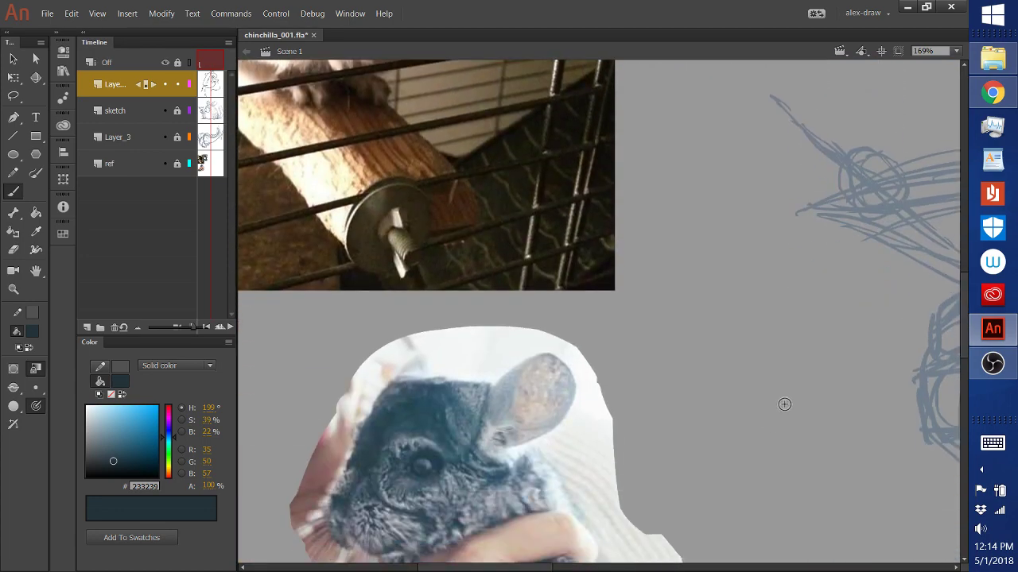
{"action": "key", "text": "ctrl"}
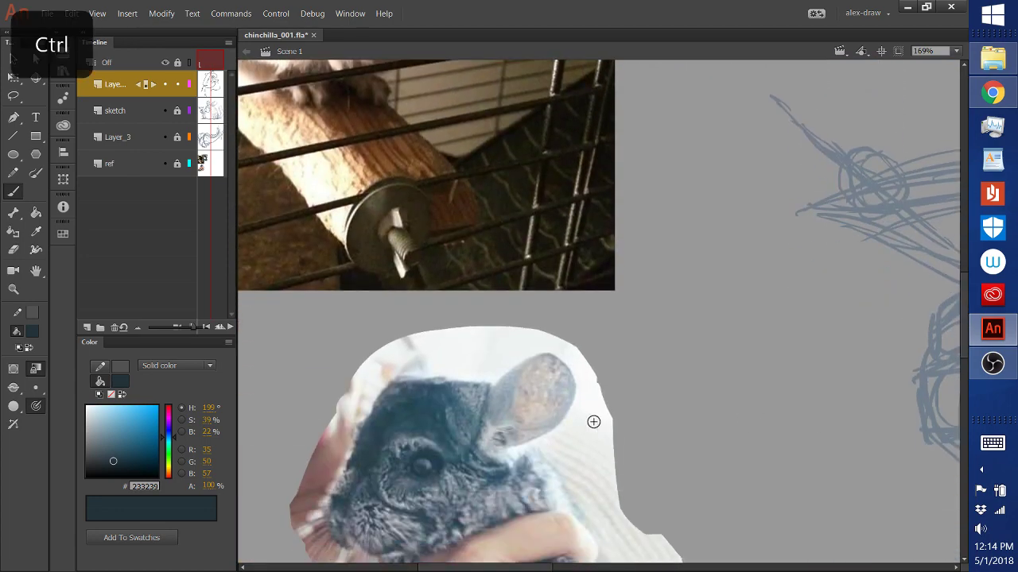
{"action": "key", "text": "alt"}
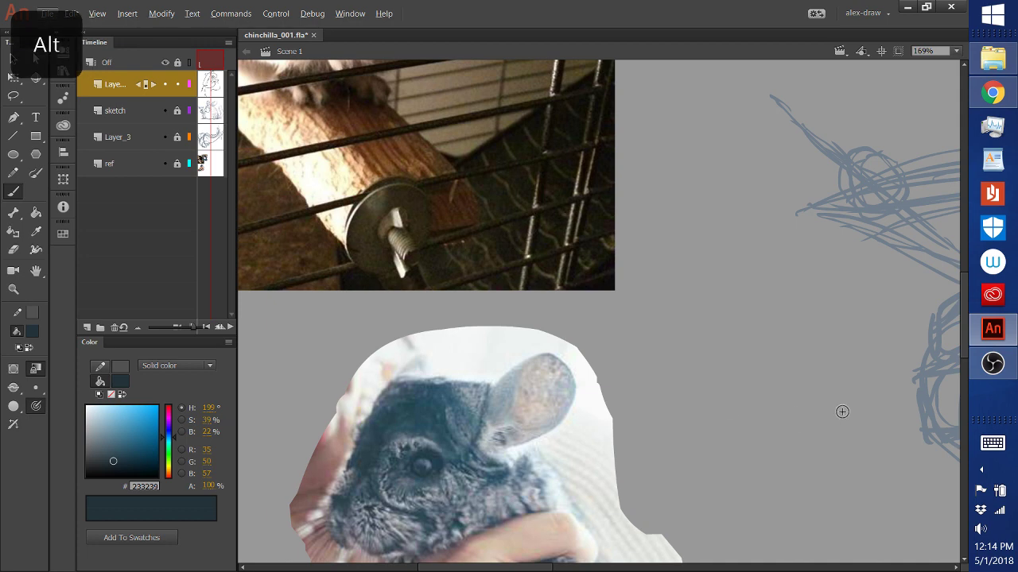
{"action": "scroll", "coordinate": [843, 411], "scroll_direction": "down", "scroll_amount": 3}
{"action": "scroll", "coordinate": [621, 356], "scroll_direction": "right", "scroll_amount": 5}
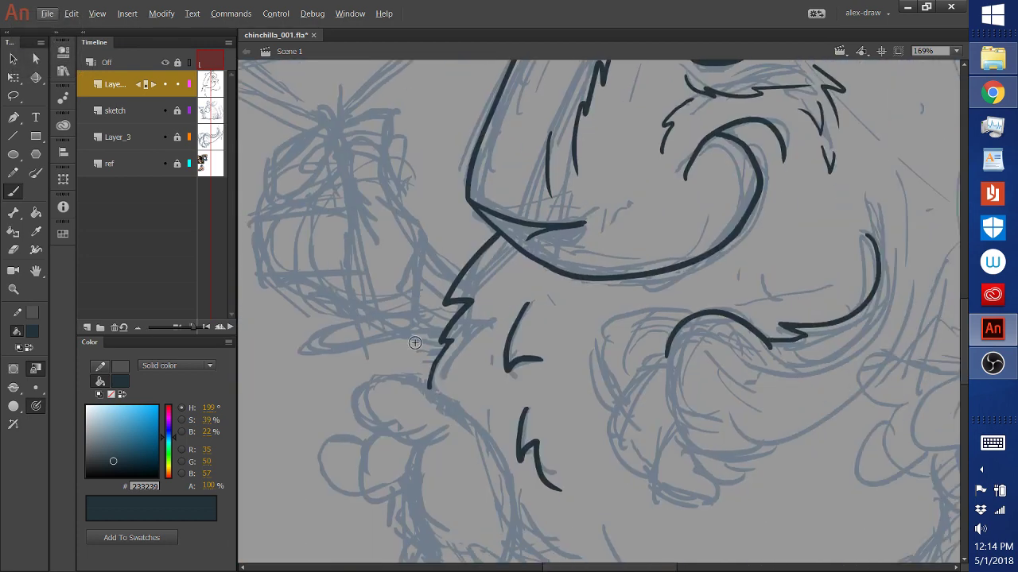
{"action": "scroll", "coordinate": [644, 403], "scroll_direction": "right", "scroll_amount": 1}
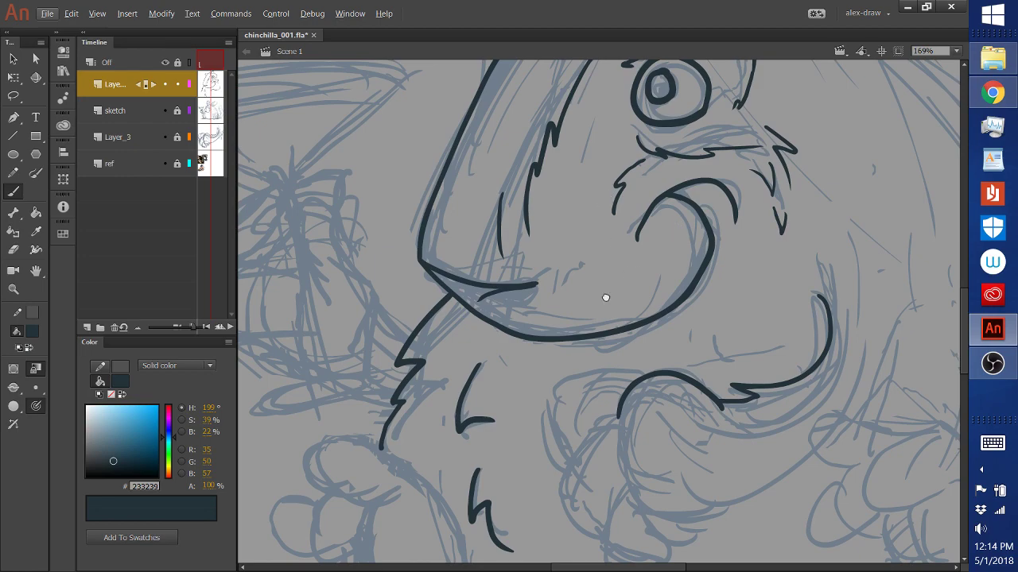
{"action": "scroll", "coordinate": [604, 295], "scroll_direction": "up", "scroll_amount": 2}
{"action": "scroll", "coordinate": [627, 291], "scroll_direction": "down", "scroll_amount": 2}
{"action": "scroll", "coordinate": [604, 334], "scroll_direction": "left", "scroll_amount": 1}
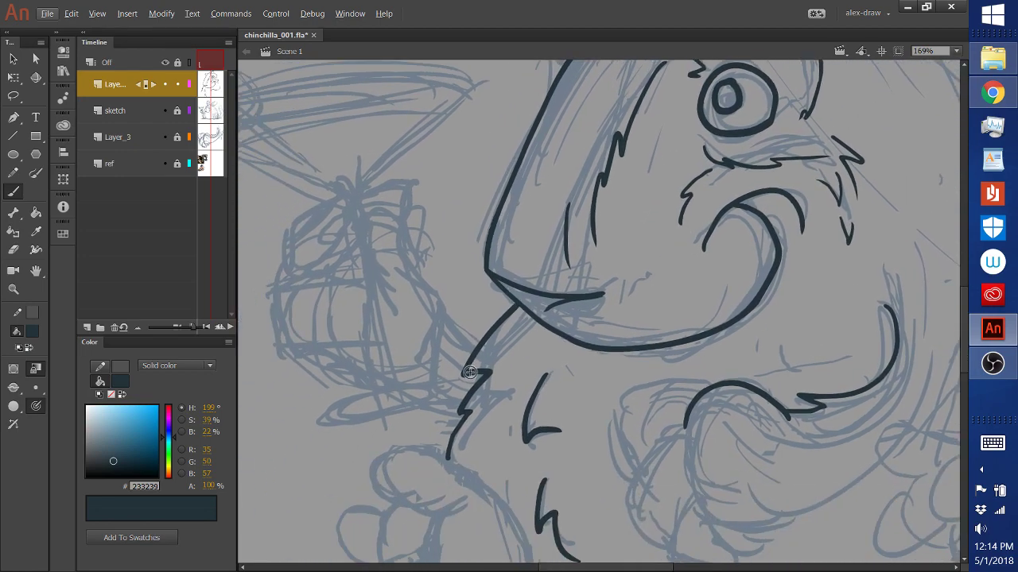
{"action": "scroll", "coordinate": [461, 429], "scroll_direction": "left", "scroll_amount": 2}
{"action": "scroll", "coordinate": [531, 446], "scroll_direction": "up", "scroll_amount": 1}
{"action": "scroll", "coordinate": [531, 447], "scroll_direction": "left", "scroll_amount": 1}
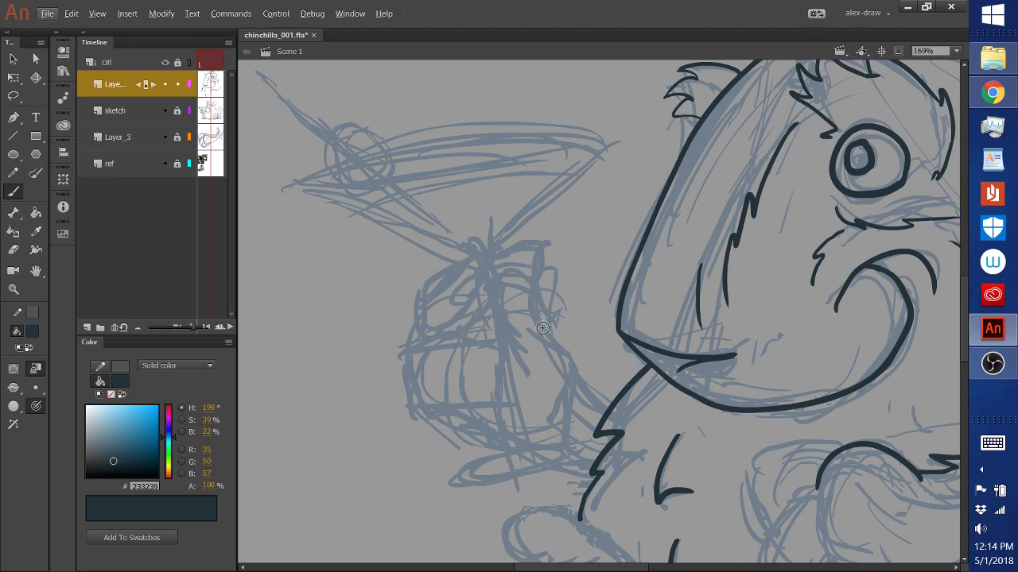
{"action": "mouse_move", "coordinate": [550, 332]}
{"action": "left_mouse_down"}
{"action": "mouse_move", "coordinate": [534, 304]}
{"action": "mouse_move", "coordinate": [549, 243]}
{"action": "mouse_move", "coordinate": [494, 256]}
{"action": "mouse_move", "coordinate": [491, 304]}
{"action": "mouse_move", "coordinate": [502, 346]}
{"action": "left_mouse_up"}
{"action": "key", "text": "ctrl+z"}
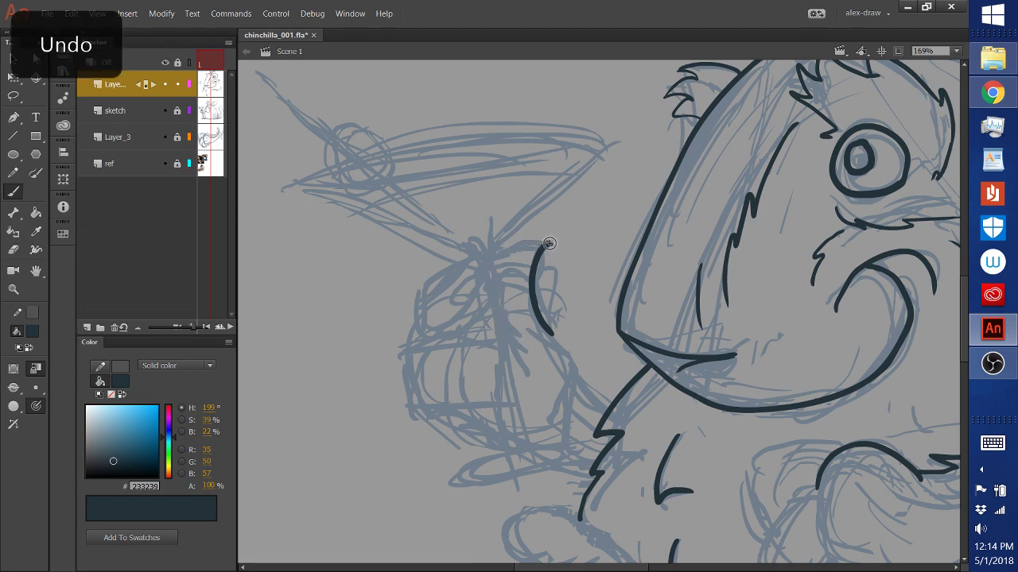
{"action": "mouse_move", "coordinate": [548, 244]}
{"action": "left_mouse_down"}
{"action": "mouse_move", "coordinate": [505, 245]}
{"action": "mouse_move", "coordinate": [488, 277]}
{"action": "mouse_move", "coordinate": [496, 319]}
{"action": "mouse_move", "coordinate": [536, 364]}
{"action": "left_mouse_up"}
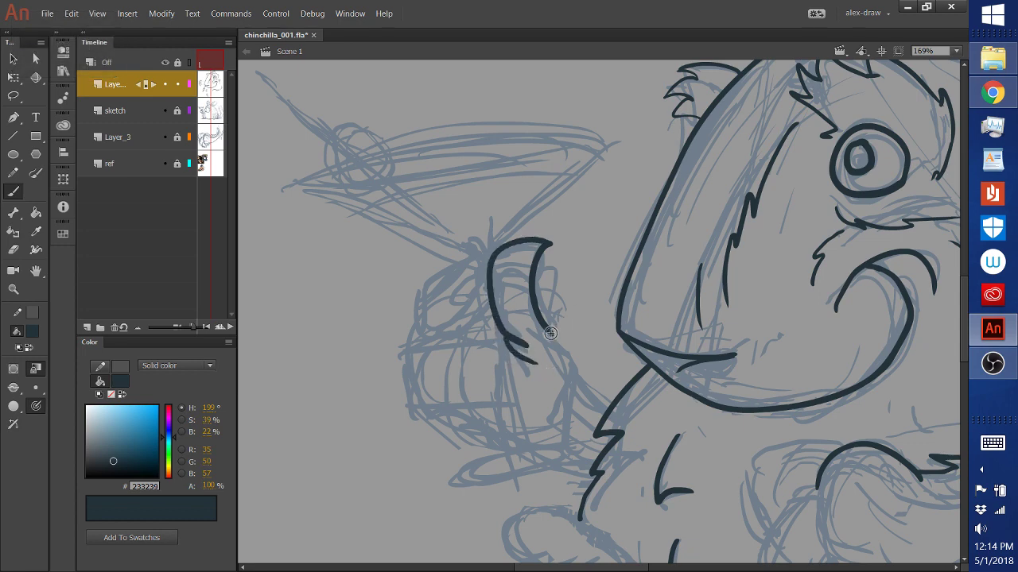
Step: Ink closed outlines of the pointed top finger and the blocky middle finger wrapped around the glass stem
{"action": "mouse_move", "coordinate": [417, 288]}
{"action": "left_mouse_down"}
{"action": "mouse_move", "coordinate": [472, 245]}
{"action": "mouse_move", "coordinate": [486, 297]}
{"action": "mouse_move", "coordinate": [422, 334]}
{"action": "left_mouse_up"}
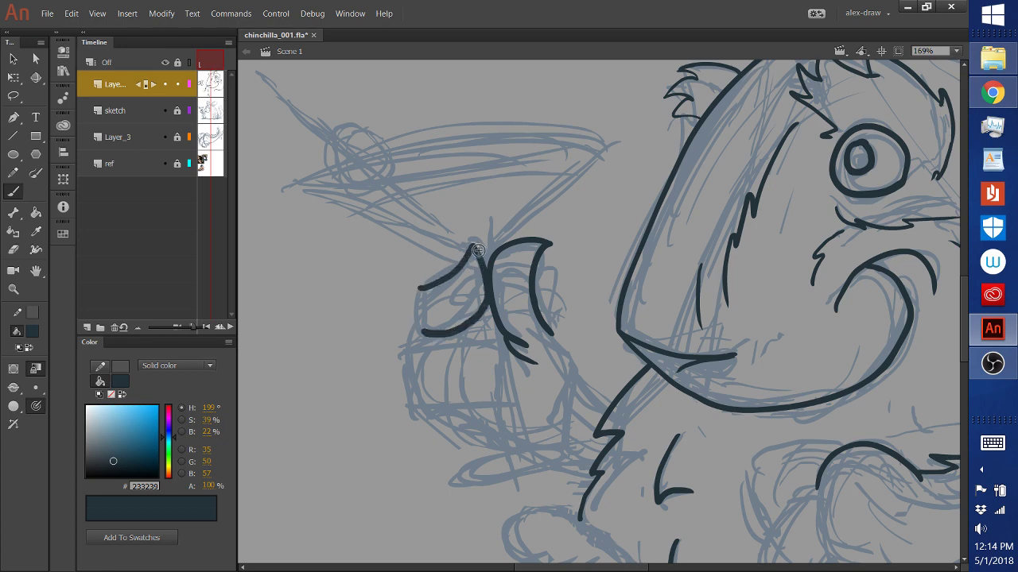
{"action": "mouse_move", "coordinate": [420, 287]}
{"action": "left_mouse_down"}
{"action": "mouse_move", "coordinate": [413, 329]}
{"action": "mouse_move", "coordinate": [426, 335]}
{"action": "left_mouse_up"}
{"action": "mouse_move", "coordinate": [408, 357]}
{"action": "left_mouse_down"}
{"action": "mouse_move", "coordinate": [493, 327]}
{"action": "mouse_move", "coordinate": [501, 340]}
{"action": "mouse_move", "coordinate": [489, 386]}
{"action": "mouse_move", "coordinate": [411, 378]}
{"action": "mouse_move", "coordinate": [407, 348]}
{"action": "left_mouse_up"}
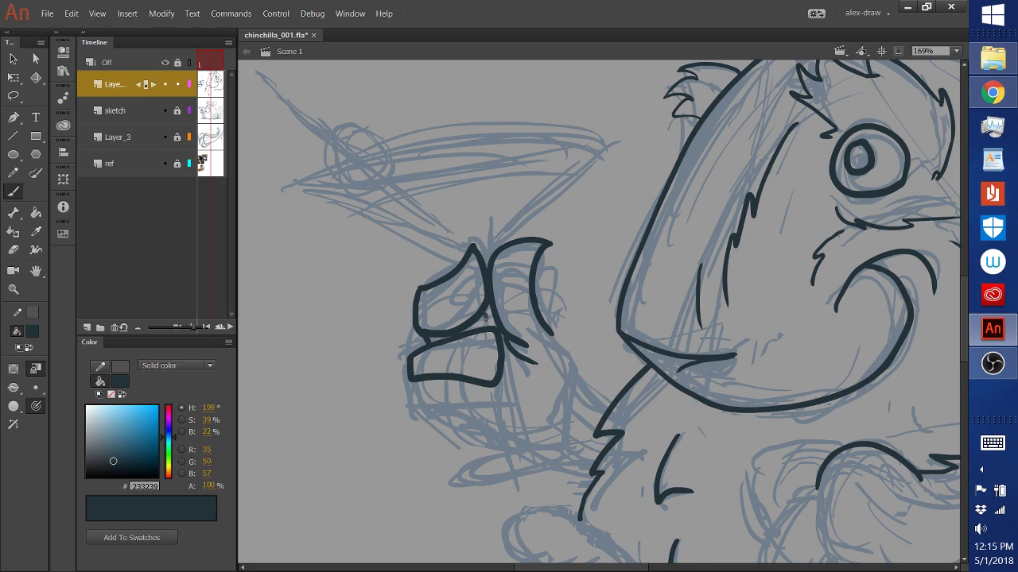
Step: Ink the two stem lines running down below the fingers and the flat oval base of the cocktail glass
{"action": "key", "text": "ctrl+z"}
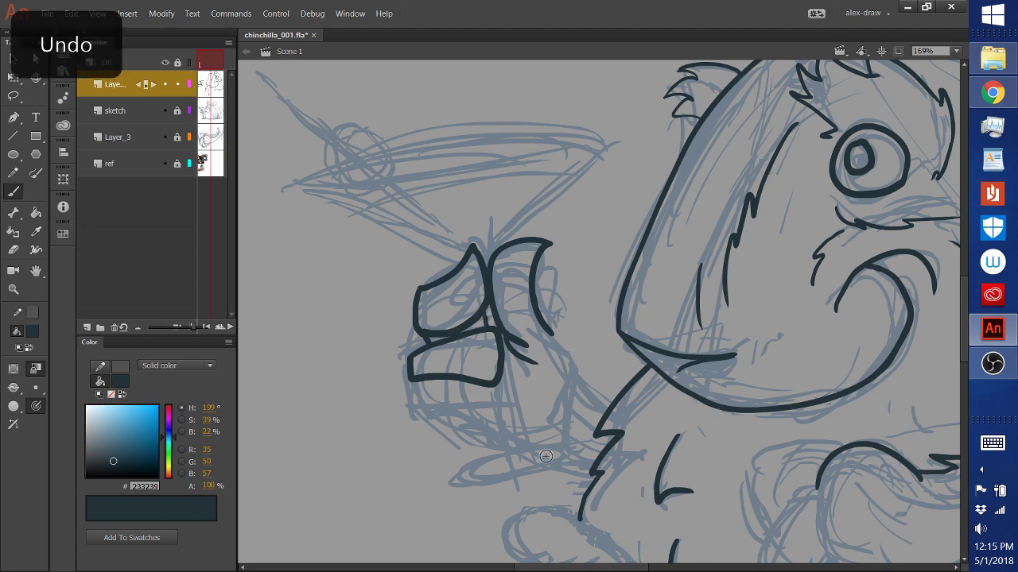
{"action": "left_click_drag", "start_coordinate": [511, 352], "coordinate": [526, 450]}
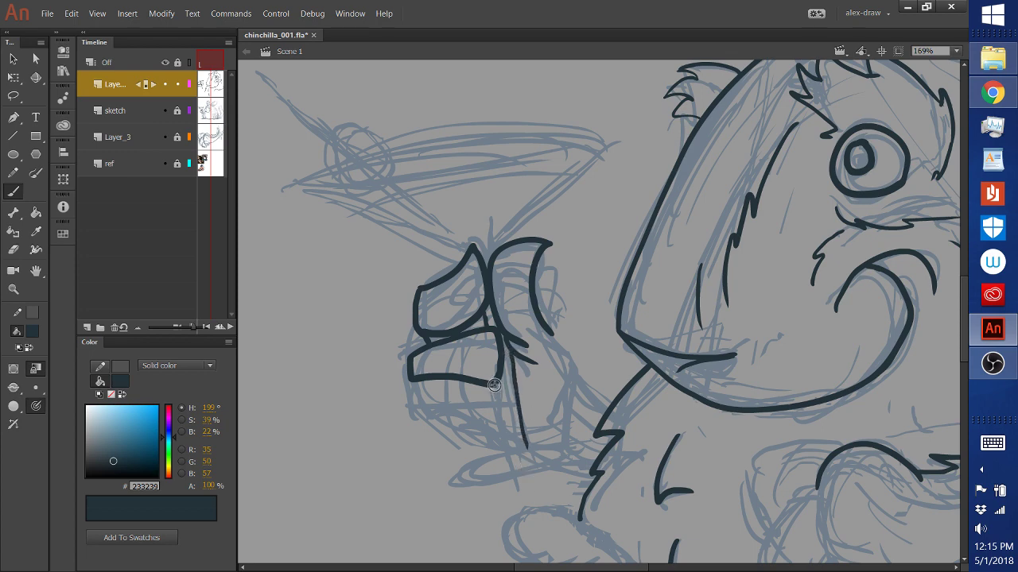
{"action": "left_click_drag", "start_coordinate": [494, 386], "coordinate": [500, 448]}
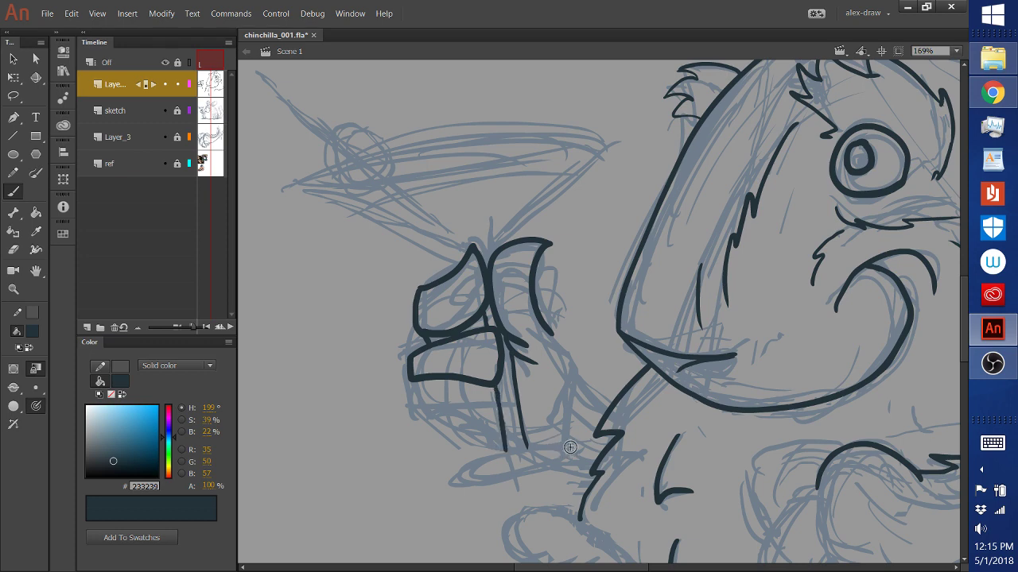
{"action": "mouse_move", "coordinate": [572, 444]}
{"action": "left_mouse_down"}
{"action": "mouse_move", "coordinate": [504, 448]}
{"action": "mouse_move", "coordinate": [454, 470]}
{"action": "mouse_move", "coordinate": [461, 482]}
{"action": "mouse_move", "coordinate": [570, 454]}
{"action": "left_mouse_up"}
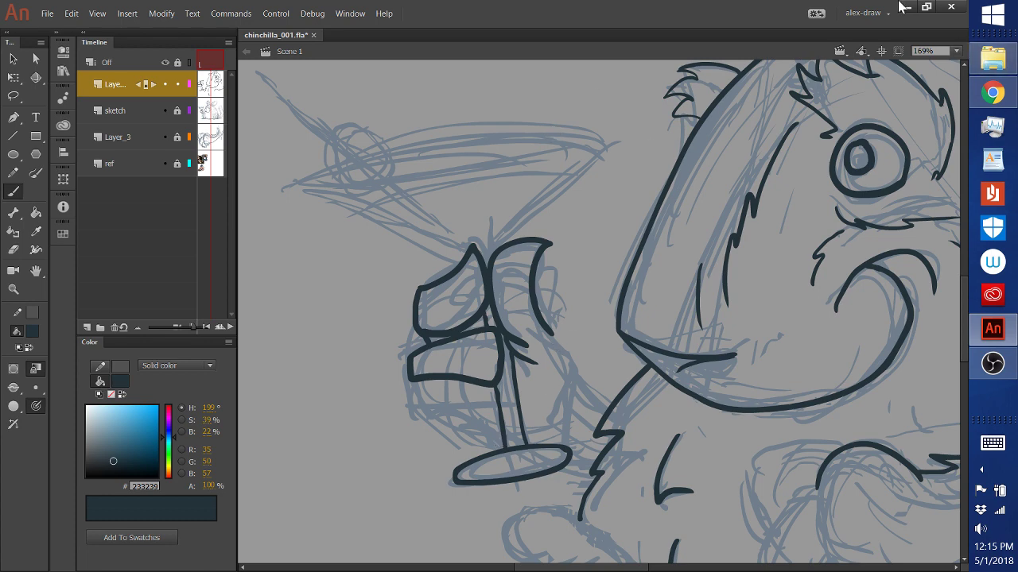
Step: Ink the lowest finger on the glass stem and add short fur strokes to the three fingers and the thumb
{"action": "left_click", "coordinate": [956, 51]}
{"action": "left_click", "coordinate": [892, 69]}
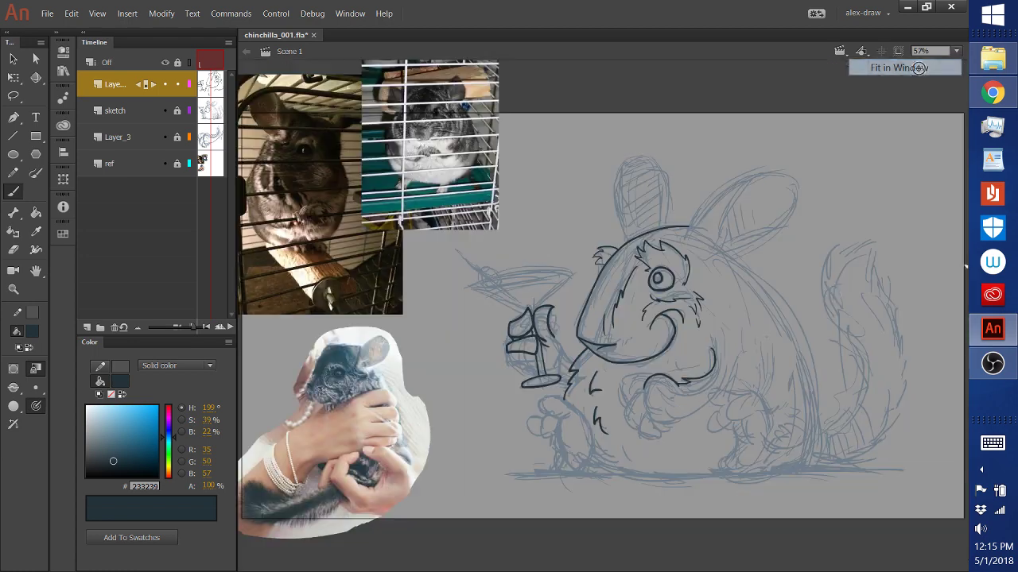
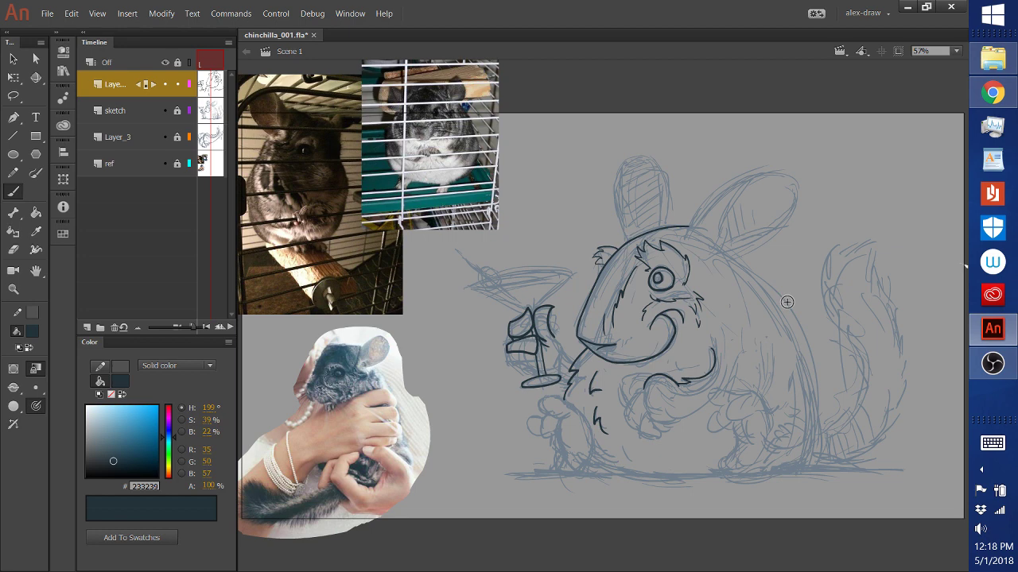
{"action": "left_click", "coordinate": [14, 291]}
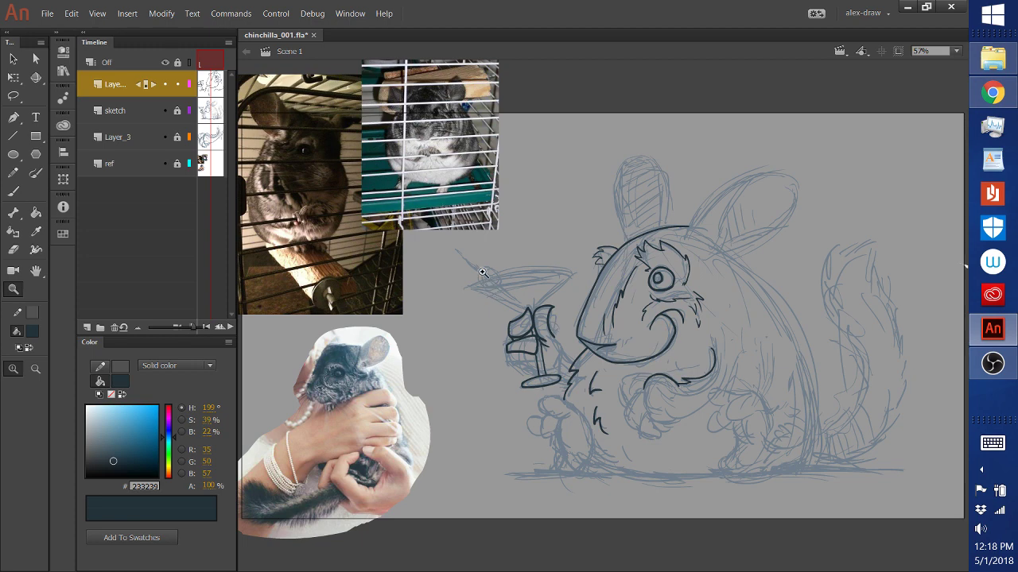
{"action": "left_click_drag", "start_coordinate": [454, 264], "coordinate": [712, 419]}
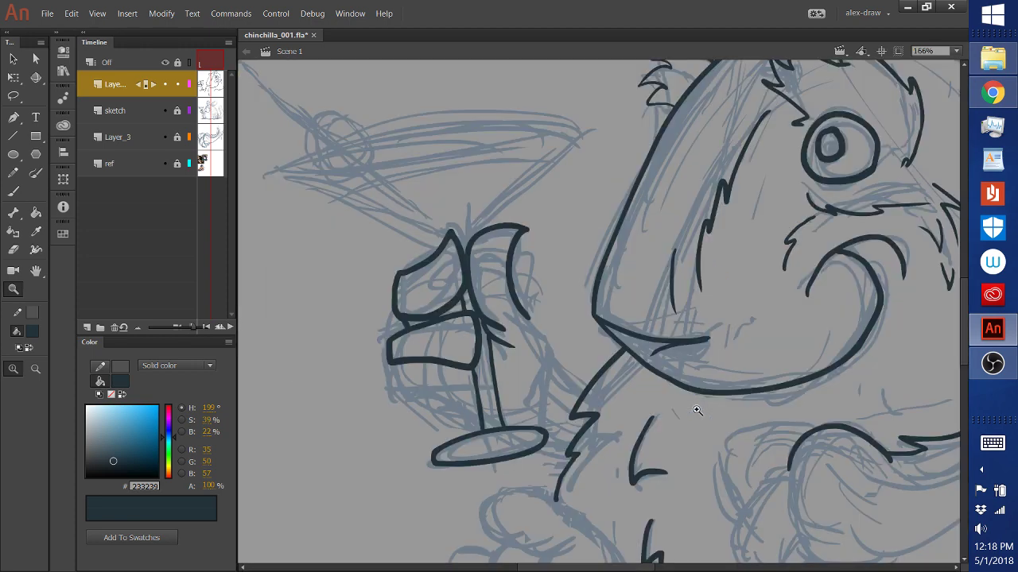
{"action": "left_click", "coordinate": [14, 193]}
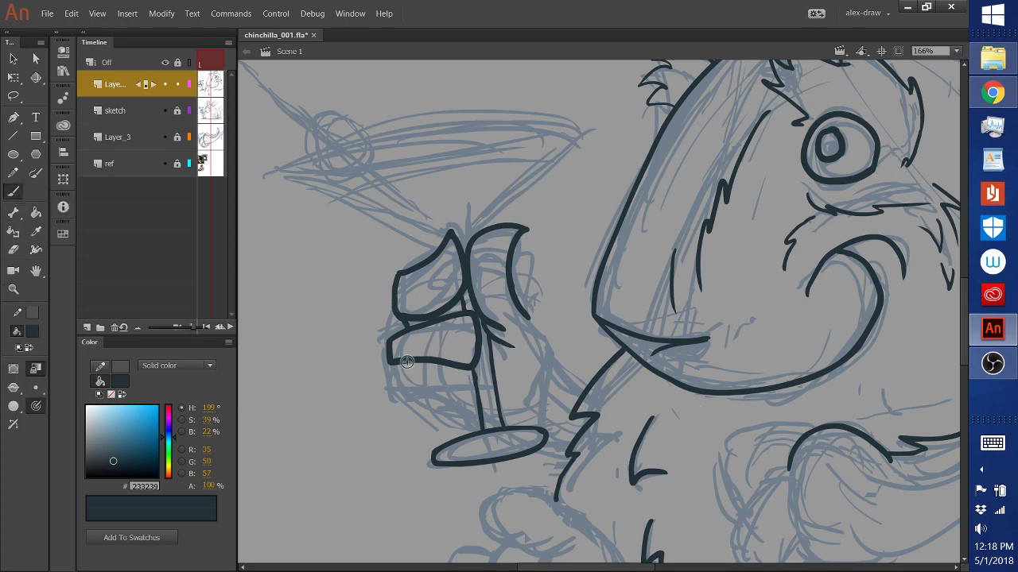
{"action": "mouse_move", "coordinate": [404, 364]}
{"action": "left_mouse_down"}
{"action": "mouse_move", "coordinate": [415, 399]}
{"action": "mouse_move", "coordinate": [474, 386]}
{"action": "mouse_move", "coordinate": [469, 367]}
{"action": "mouse_move", "coordinate": [421, 388]}
{"action": "left_mouse_up"}
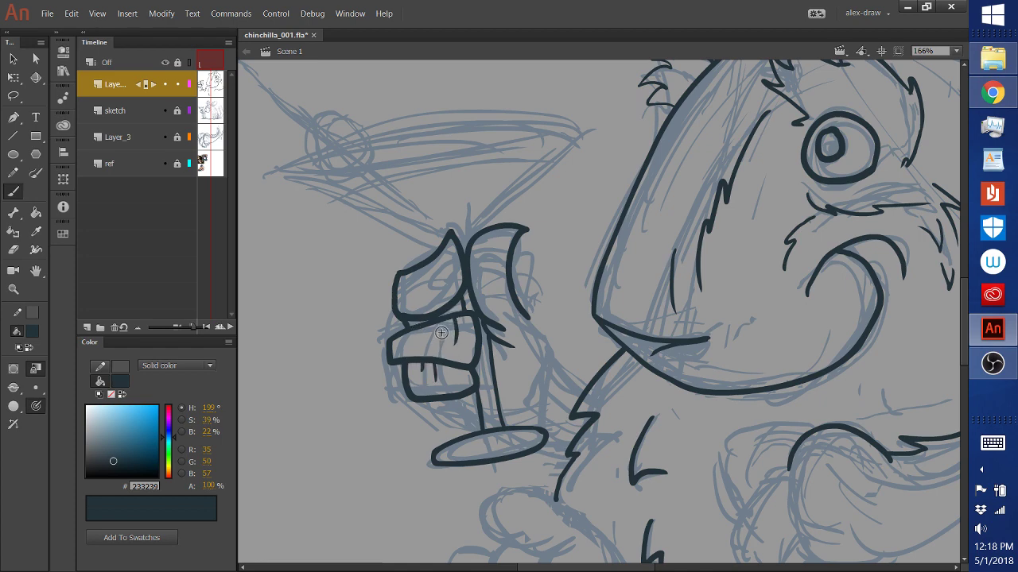
{"action": "left_click_drag", "start_coordinate": [442, 317], "coordinate": [441, 344]}
{"action": "left_click_drag", "start_coordinate": [426, 268], "coordinate": [438, 286]}
{"action": "left_click_drag", "start_coordinate": [499, 253], "coordinate": [502, 283]}
{"action": "key", "text": "ctrl+z"}
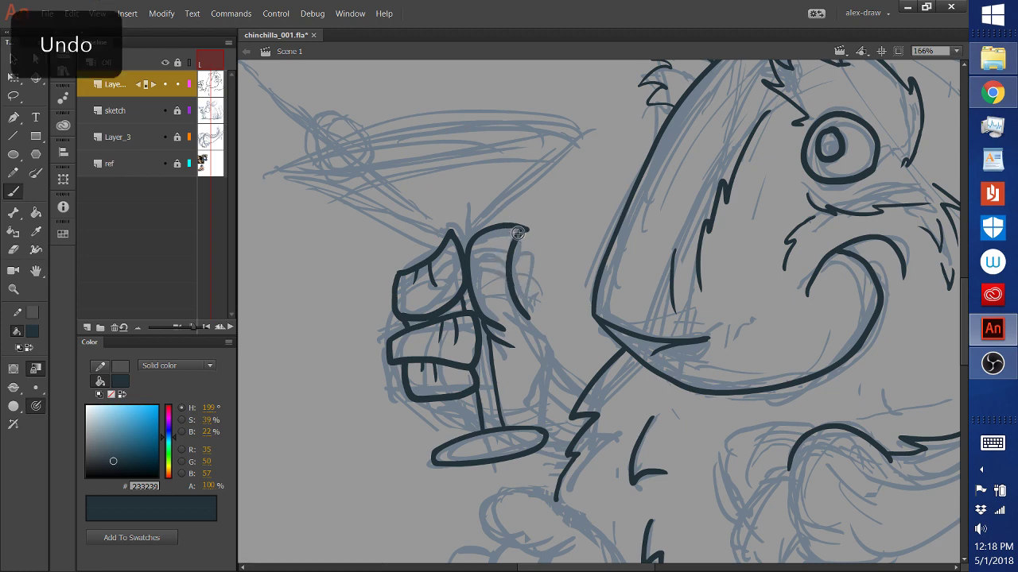
{"action": "left_click_drag", "start_coordinate": [512, 240], "coordinate": [506, 274]}
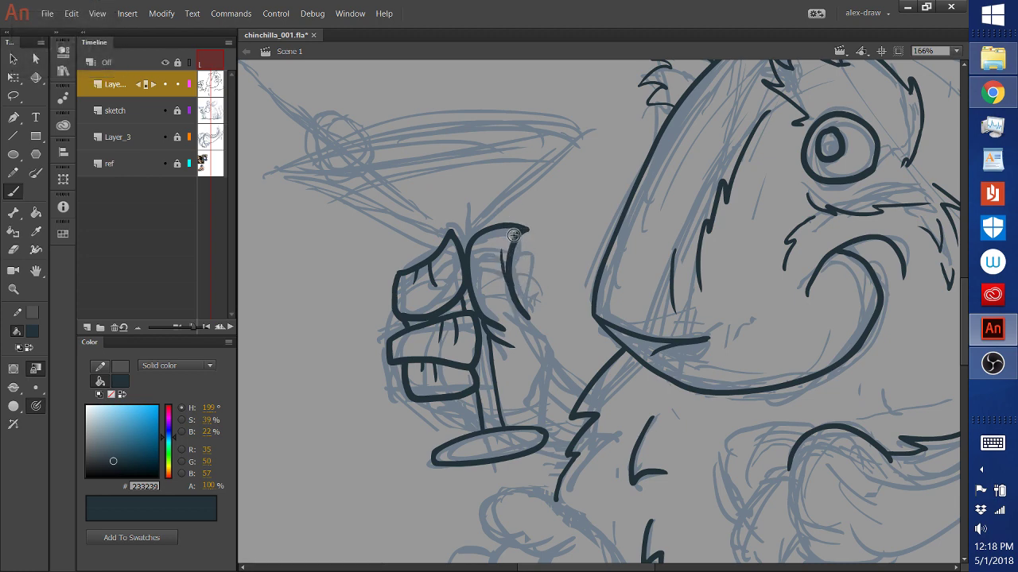
Step: Ink the wrist edge below the thumb with jagged fur toward the stem, and the furry forearm line joining the chest
{"action": "mouse_move", "coordinate": [527, 322]}
{"action": "left_mouse_down"}
{"action": "mouse_move", "coordinate": [547, 358]}
{"action": "mouse_move", "coordinate": [531, 398]}
{"action": "left_mouse_up"}
{"action": "left_click_drag", "start_coordinate": [550, 350], "coordinate": [586, 399]}
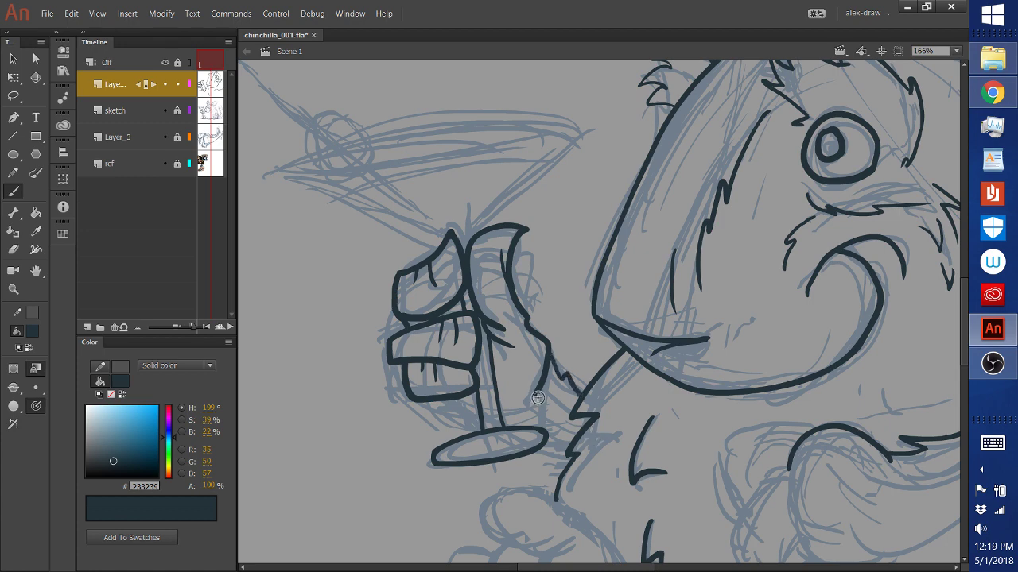
{"action": "mouse_move", "coordinate": [537, 395]}
{"action": "left_mouse_down"}
{"action": "mouse_move", "coordinate": [512, 396]}
{"action": "mouse_move", "coordinate": [500, 417]}
{"action": "left_mouse_up"}
Step: Ink the curved lower edge of the hand from the lowest finger to the stem, redrawing it closer to the finger
{"action": "mouse_move", "coordinate": [422, 402]}
{"action": "left_mouse_down"}
{"action": "mouse_move", "coordinate": [462, 426]}
{"action": "mouse_move", "coordinate": [481, 420]}
{"action": "mouse_move", "coordinate": [423, 400]}
{"action": "mouse_move", "coordinate": [482, 422]}
{"action": "left_mouse_up"}
{"action": "key", "text": "ctrl+z"}
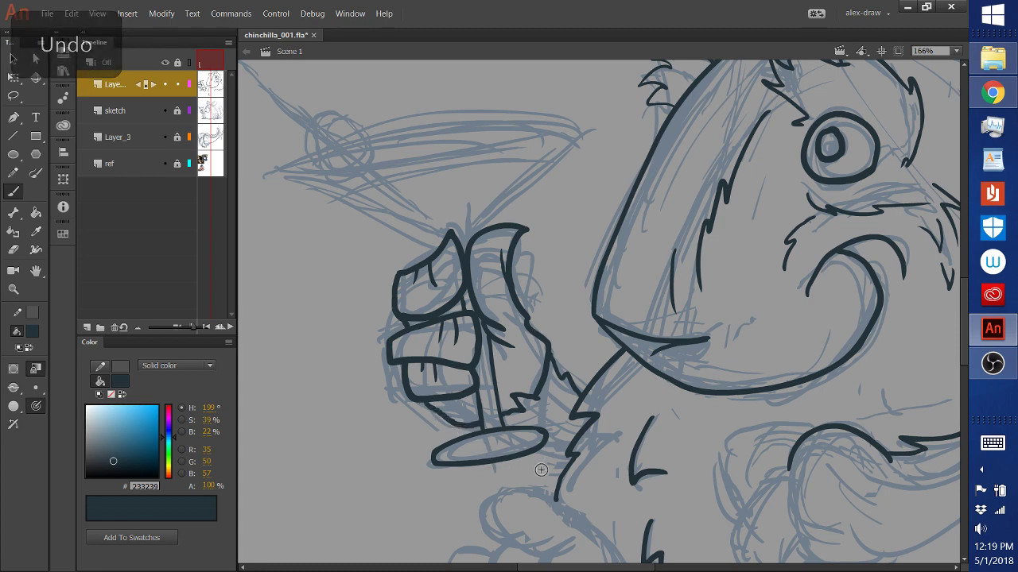
{"action": "key", "text": "ctrl+z"}
{"action": "mouse_move", "coordinate": [422, 396]}
{"action": "left_mouse_down"}
{"action": "mouse_move", "coordinate": [464, 422]}
{"action": "mouse_move", "coordinate": [497, 422]}
{"action": "left_mouse_up"}
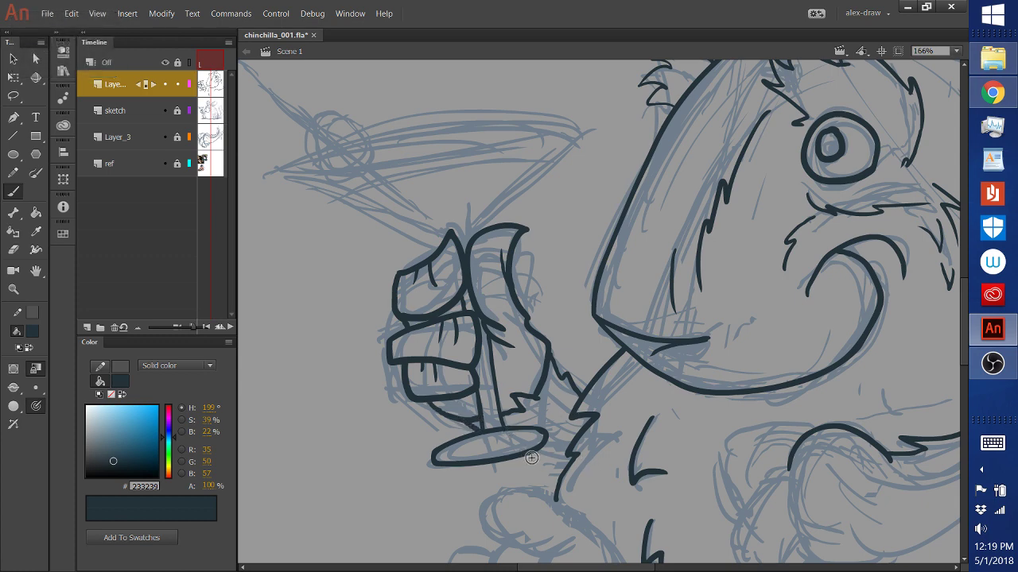
Step: Ink the short lower forearm line from the glass base to the chest fur, redrawing it until it fits the sketch
{"action": "left_click_drag", "start_coordinate": [533, 455], "coordinate": [561, 464]}
{"action": "key", "text": "ctrl+z"}
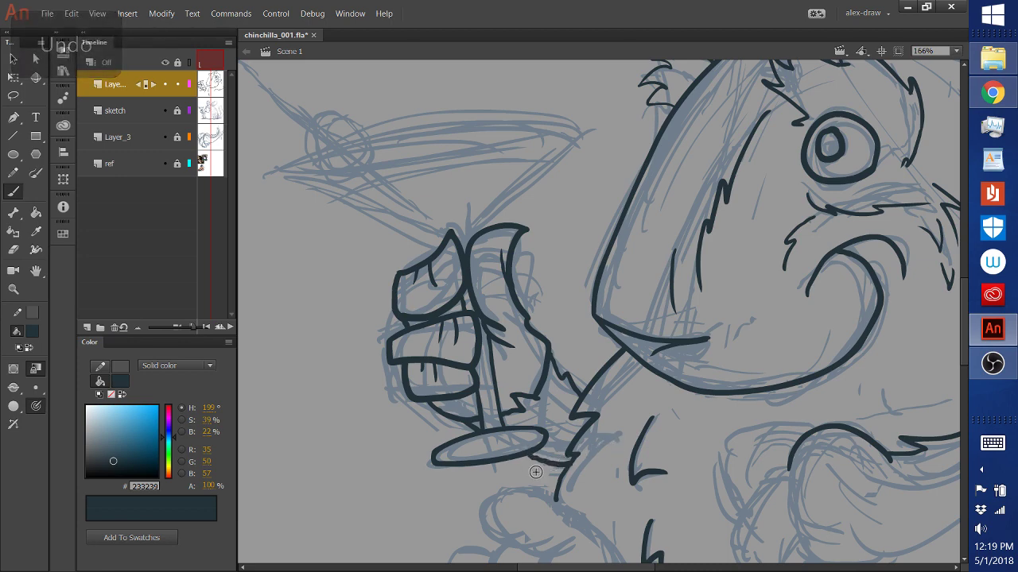
{"action": "key", "text": "ctrl+z"}
{"action": "left_click_drag", "start_coordinate": [526, 456], "coordinate": [575, 466]}
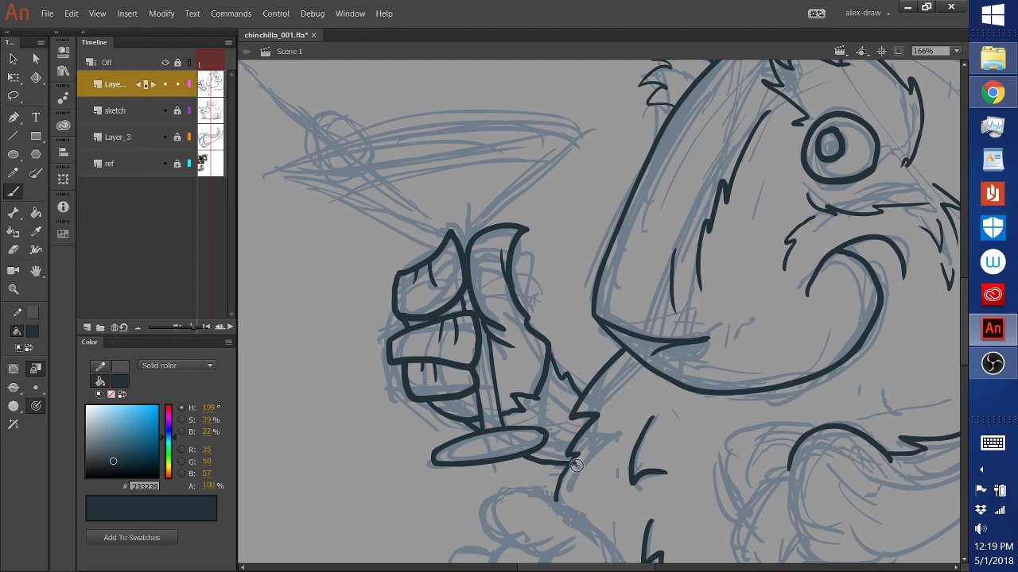
{"action": "key", "text": "ctrl+z"}
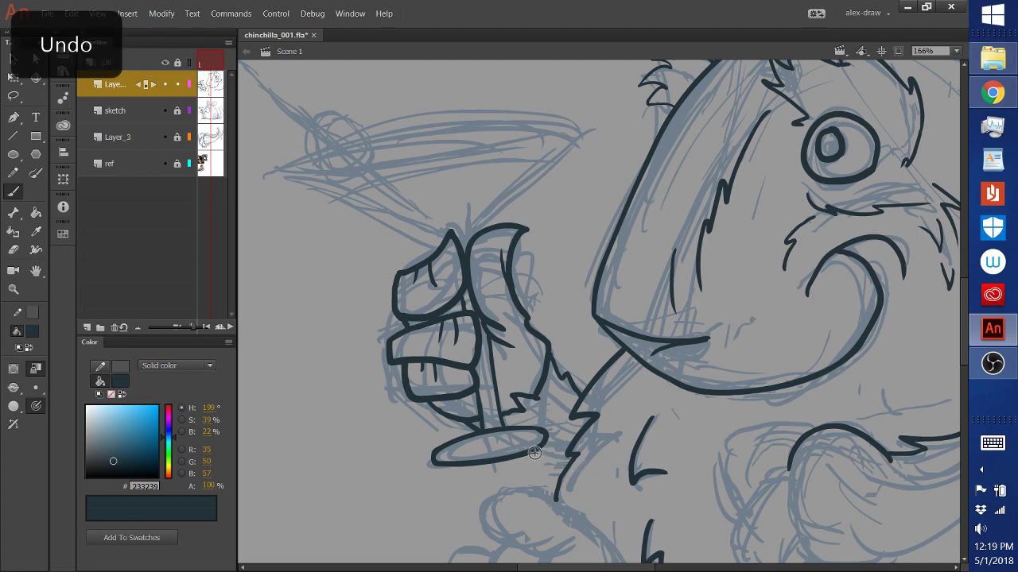
{"action": "left_click_drag", "start_coordinate": [544, 456], "coordinate": [573, 467]}
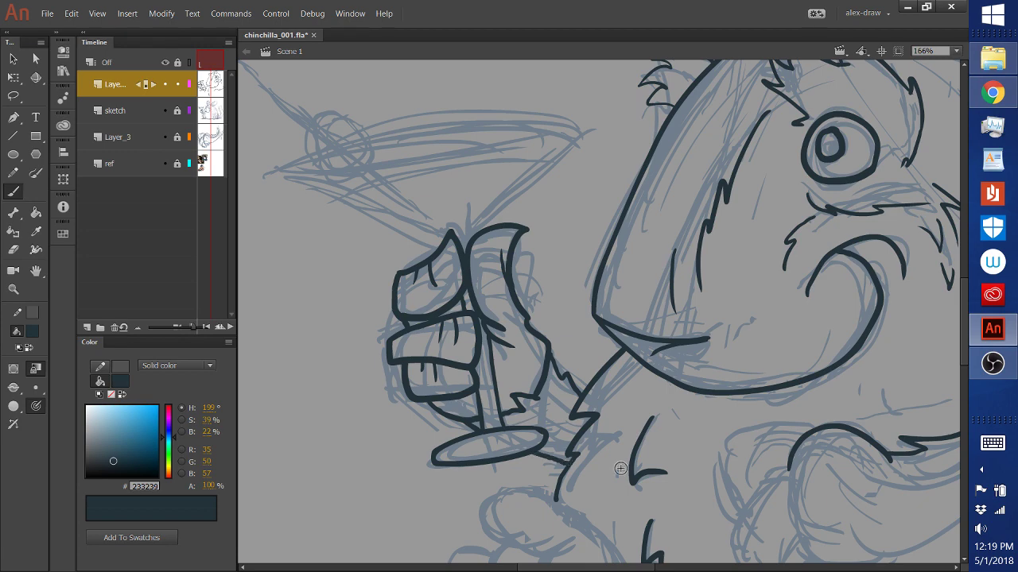
Step: Add short fur strokes inside the thumb and at the wrist of the hand holding the glass
{"action": "left_click", "coordinate": [13, 59]}
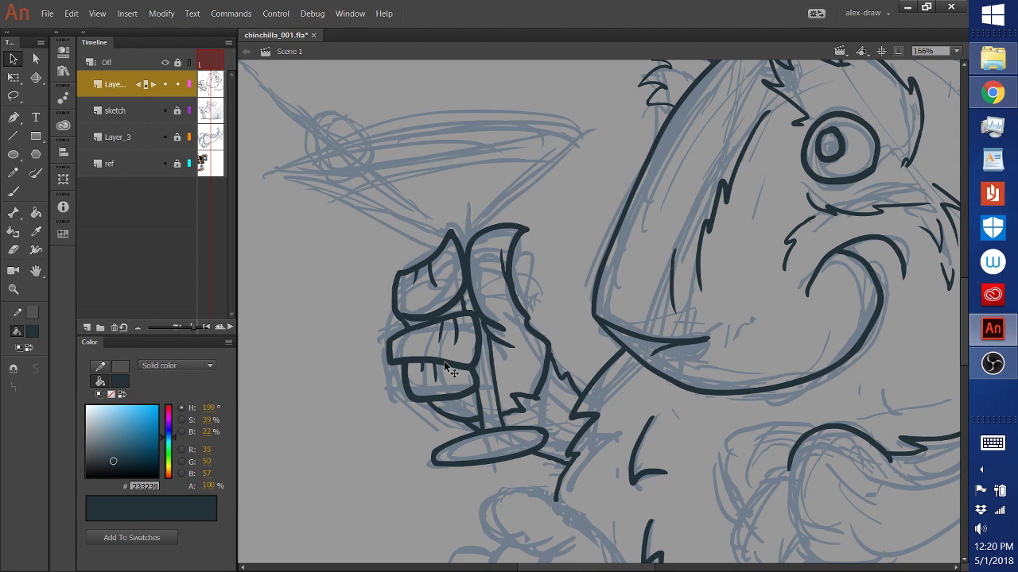
{"action": "key", "text": "b"}
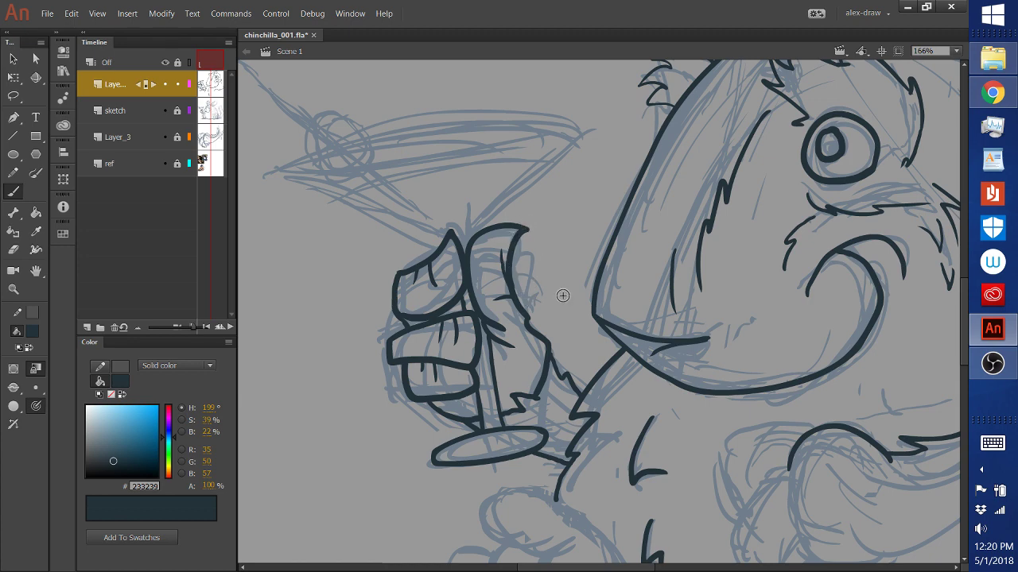
{"action": "left_click_drag", "start_coordinate": [522, 321], "coordinate": [526, 349]}
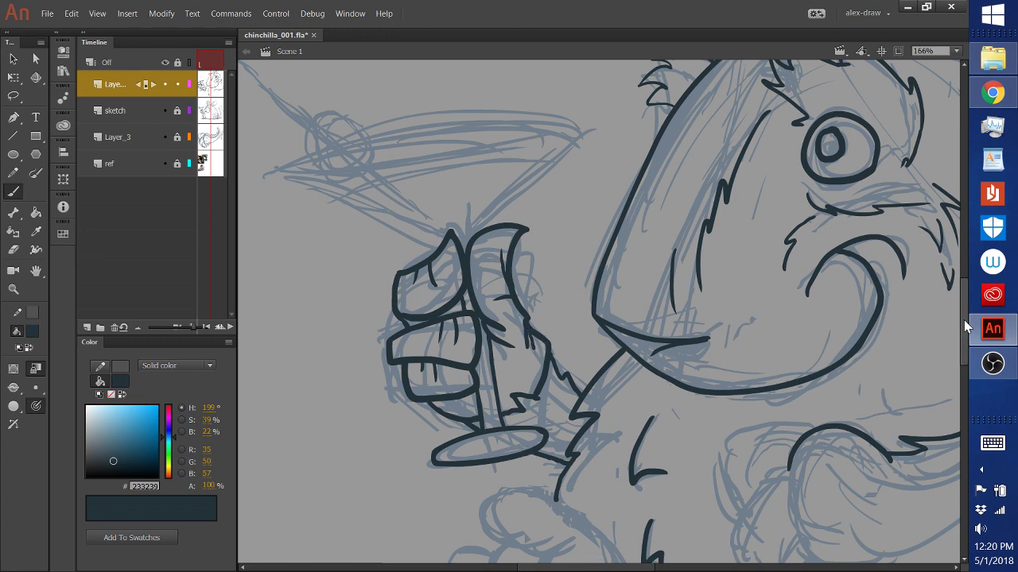
{"action": "left_click_drag", "start_coordinate": [963, 319], "coordinate": [962, 344]}
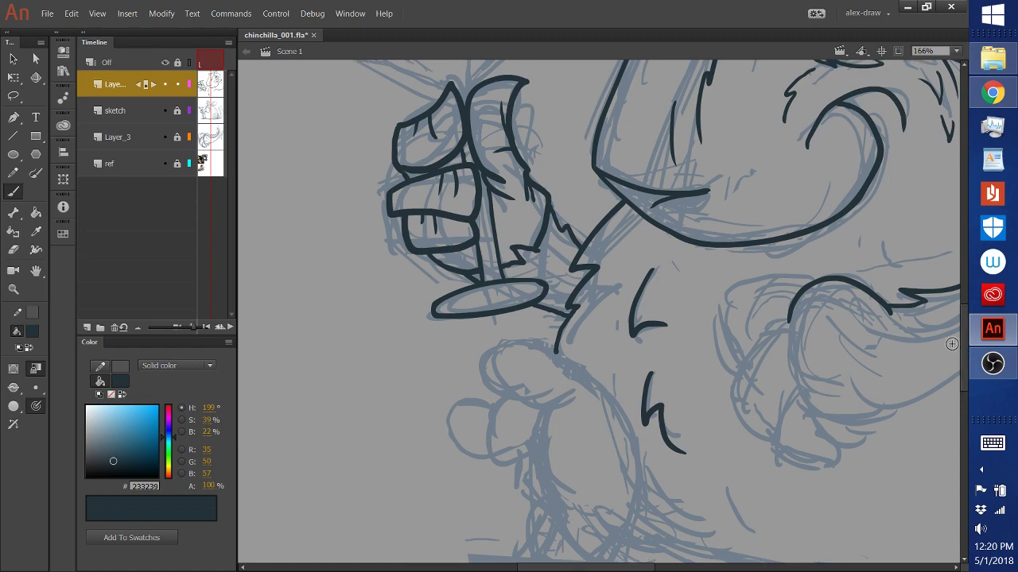
{"action": "mouse_move", "coordinate": [797, 391]}
{"action": "left_mouse_down"}
{"action": "mouse_move", "coordinate": [772, 448]}
{"action": "mouse_move", "coordinate": [801, 468]}
{"action": "mouse_move", "coordinate": [832, 468]}
{"action": "mouse_move", "coordinate": [838, 451]}
{"action": "mouse_move", "coordinate": [829, 434]}
{"action": "mouse_move", "coordinate": [796, 441]}
{"action": "left_mouse_up"}
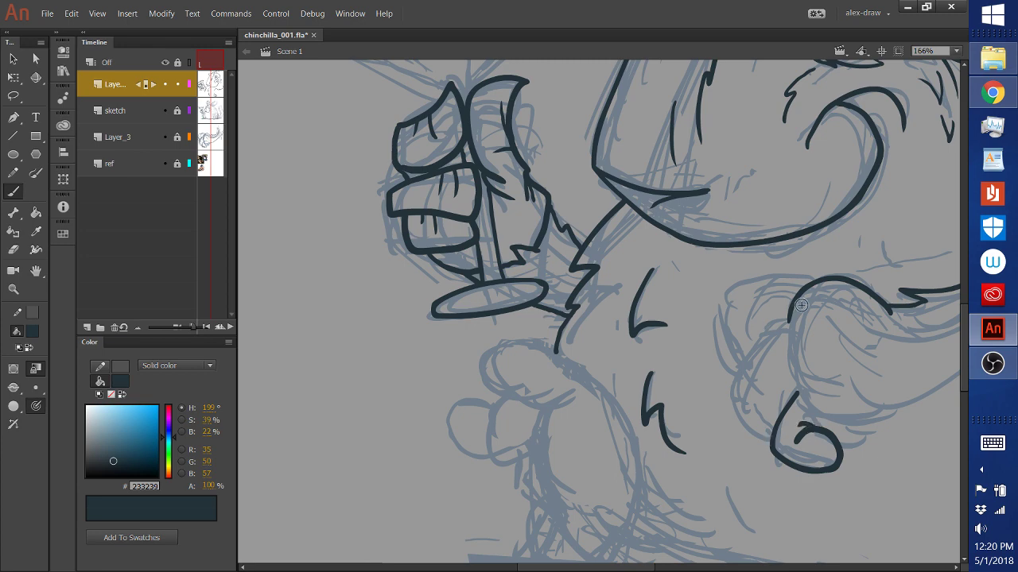
{"action": "key", "text": "ctrl+z"}
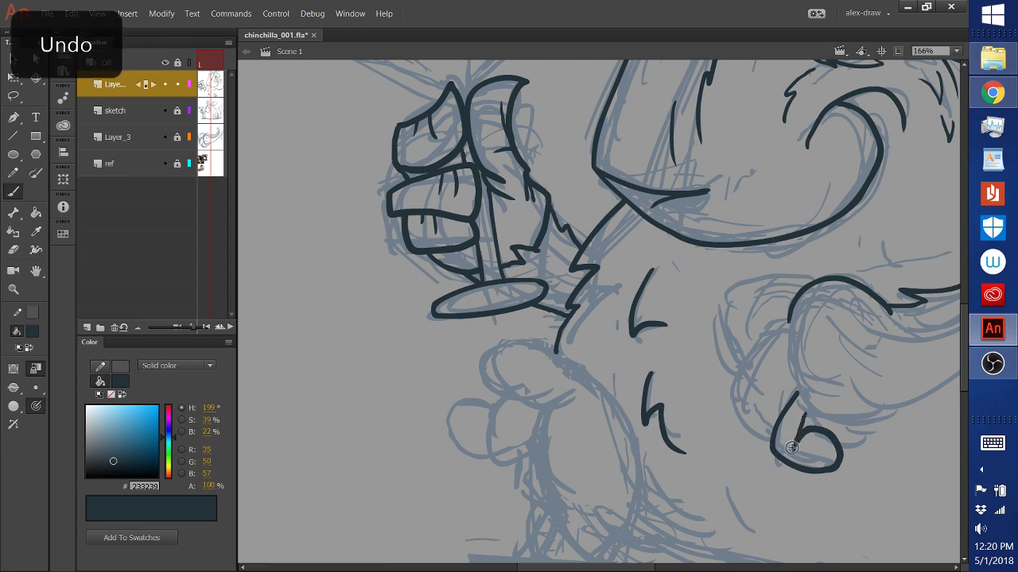
{"action": "key", "text": "ctrl+z"}
{"action": "mouse_move", "coordinate": [797, 388]}
{"action": "left_mouse_down"}
{"action": "mouse_move", "coordinate": [777, 438]}
{"action": "mouse_move", "coordinate": [818, 421]}
{"action": "left_mouse_up"}
{"action": "key", "text": "ctrl+z"}
{"action": "left_click_drag", "start_coordinate": [797, 388], "coordinate": [775, 463]}
{"action": "key", "text": "ctrl+z"}
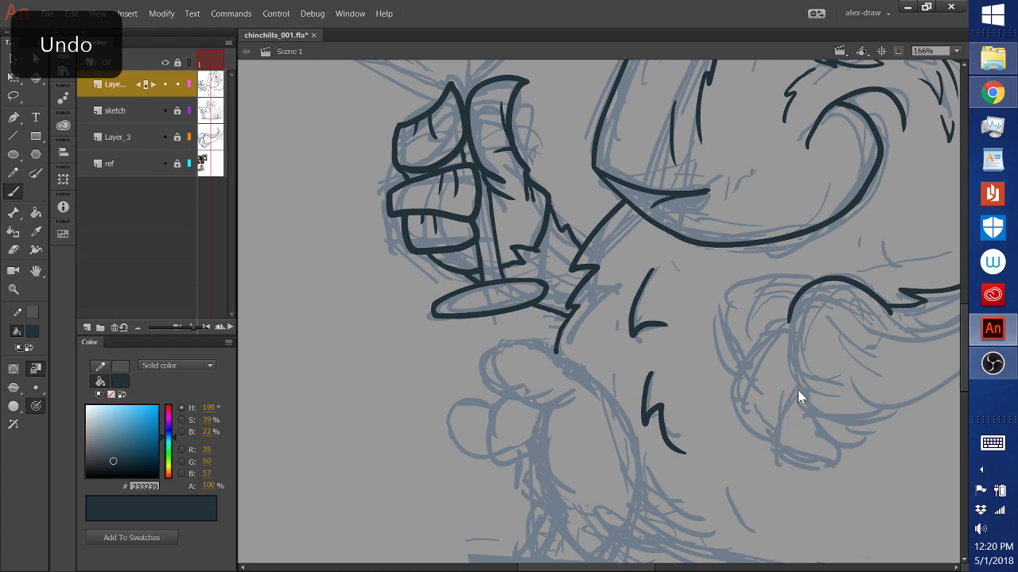
Step: Ink the rounded lowest finger of the resting hand, with jagged fur running up to the back of the hand
{"action": "left_click_drag", "start_coordinate": [798, 389], "coordinate": [771, 455]}
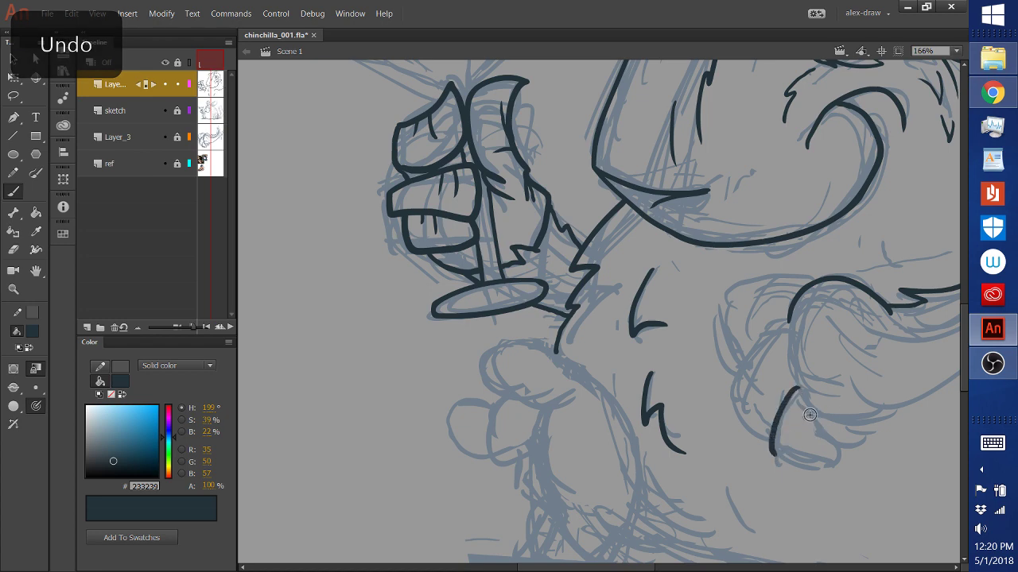
{"action": "mouse_move", "coordinate": [811, 414]}
{"action": "left_mouse_down"}
{"action": "mouse_move", "coordinate": [823, 433]}
{"action": "mouse_move", "coordinate": [810, 429]}
{"action": "mouse_move", "coordinate": [818, 449]}
{"action": "mouse_move", "coordinate": [831, 437]}
{"action": "mouse_move", "coordinate": [815, 434]}
{"action": "mouse_move", "coordinate": [836, 450]}
{"action": "mouse_move", "coordinate": [832, 467]}
{"action": "mouse_move", "coordinate": [777, 460]}
{"action": "mouse_move", "coordinate": [837, 455]}
{"action": "left_mouse_up"}
{"action": "key", "text": "ctrl+z"}
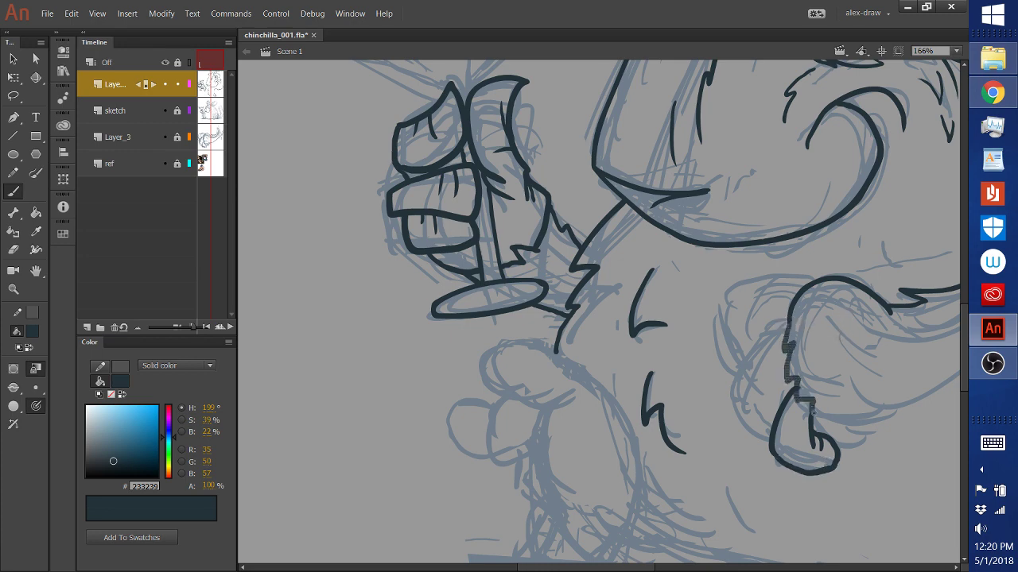
{"action": "left_click_drag", "start_coordinate": [812, 412], "coordinate": [814, 413]}
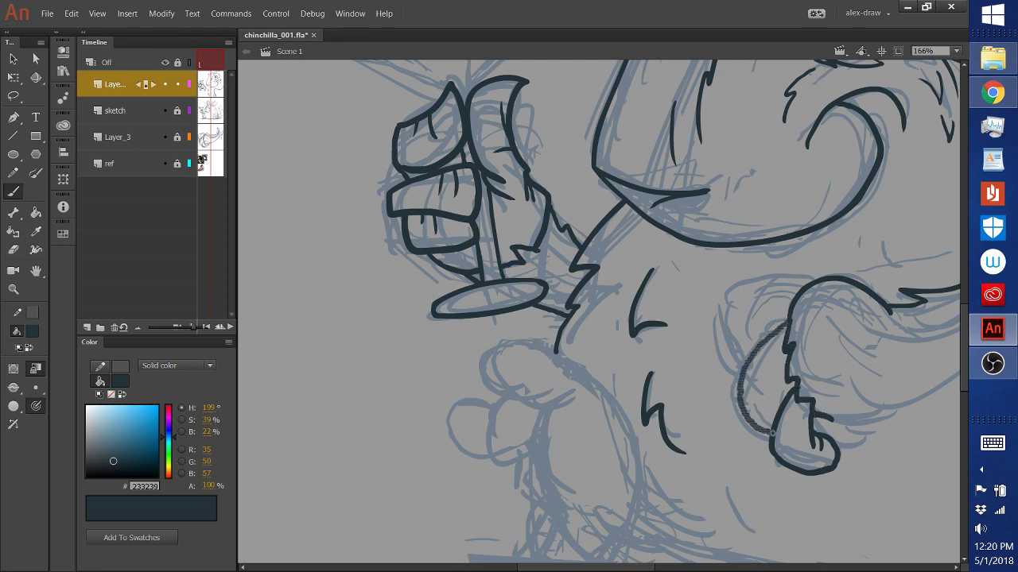
Step: Ink the middle and upper fingers of the resting hand and add short fur strokes at their inner edges
{"action": "left_click_drag", "start_coordinate": [772, 433], "coordinate": [772, 433]}
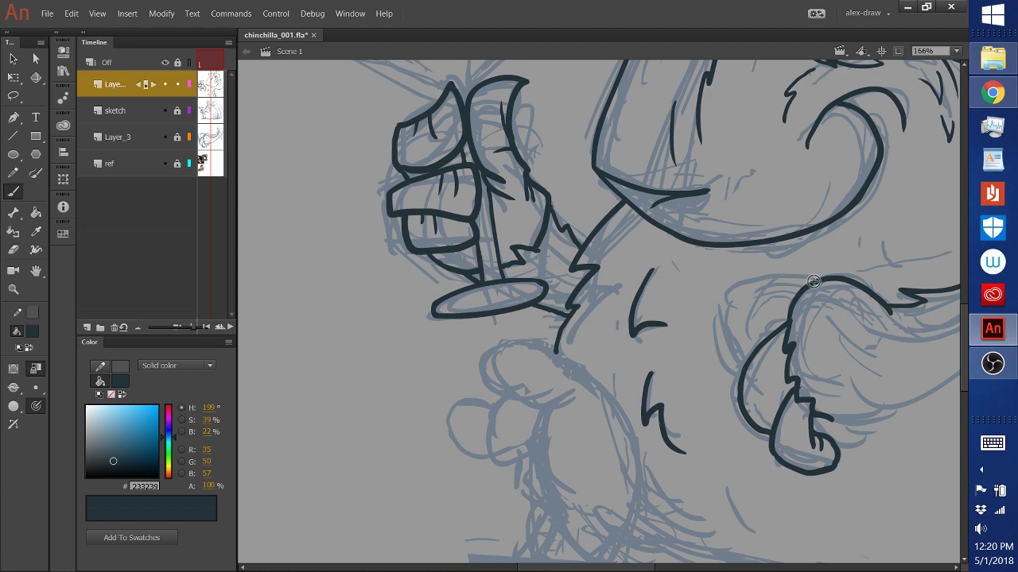
{"action": "left_click_drag", "start_coordinate": [812, 282], "coordinate": [755, 282]}
{"action": "mouse_move", "coordinate": [714, 309]}
{"action": "left_mouse_down"}
{"action": "mouse_move", "coordinate": [717, 355]}
{"action": "mouse_move", "coordinate": [739, 373]}
{"action": "left_mouse_up"}
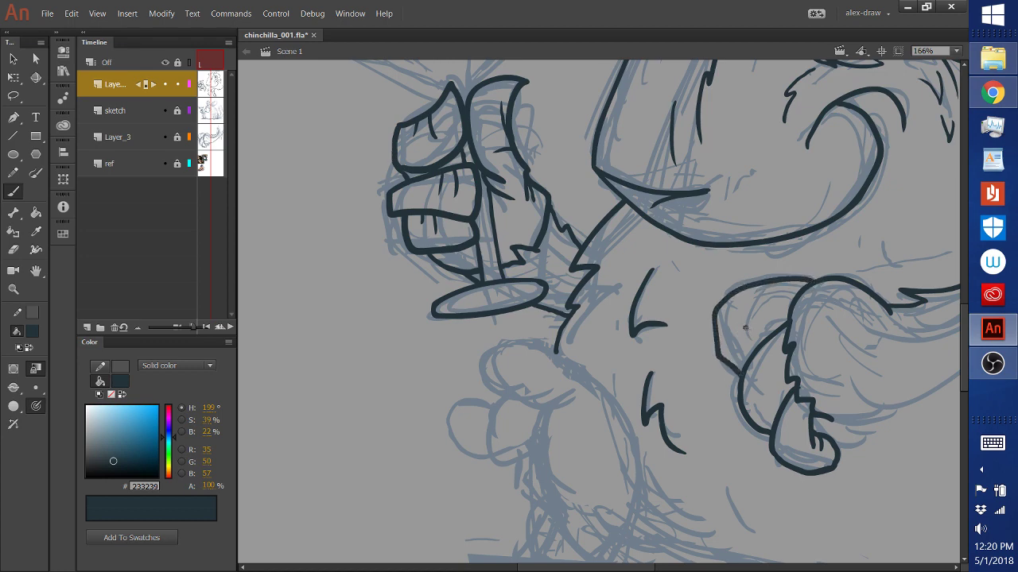
{"action": "key", "text": "ctrl+z"}
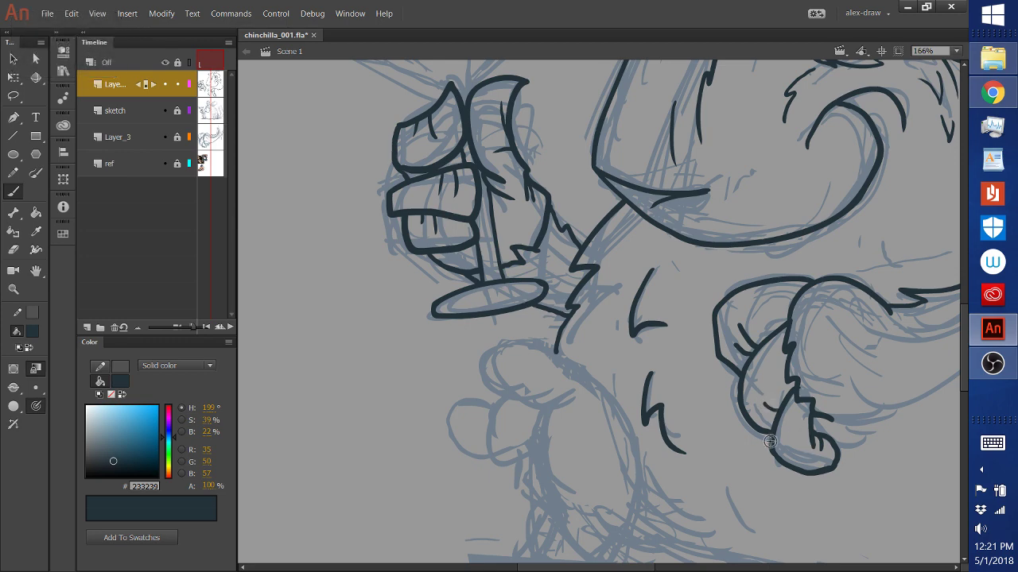
{"action": "left_click_drag", "start_coordinate": [761, 419], "coordinate": [776, 421]}
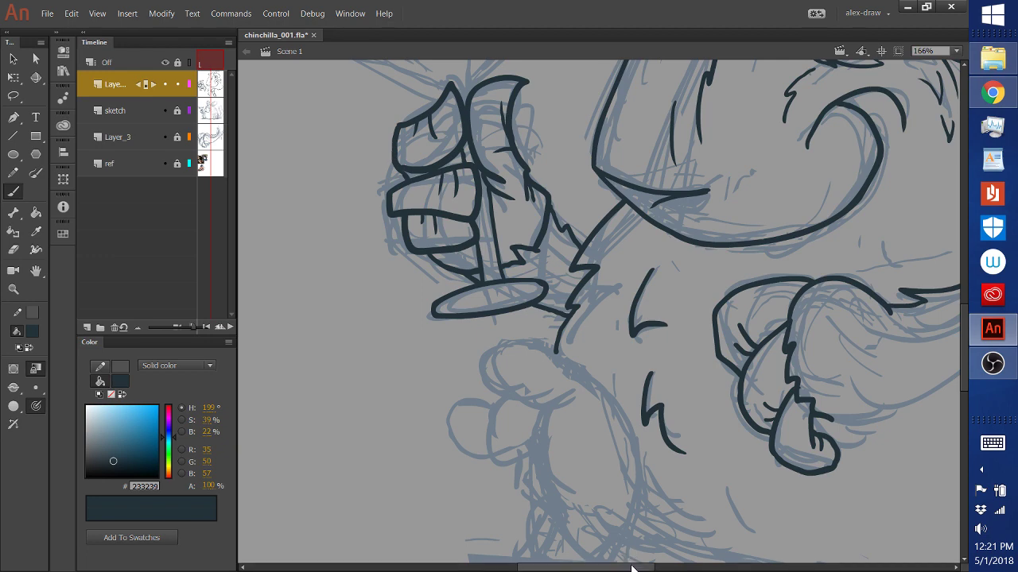
Step: Ink the resting arm's lower edge with a fur tuft, and a slanted body line running down toward the foot
{"action": "left_click_drag", "start_coordinate": [633, 569], "coordinate": [674, 568]}
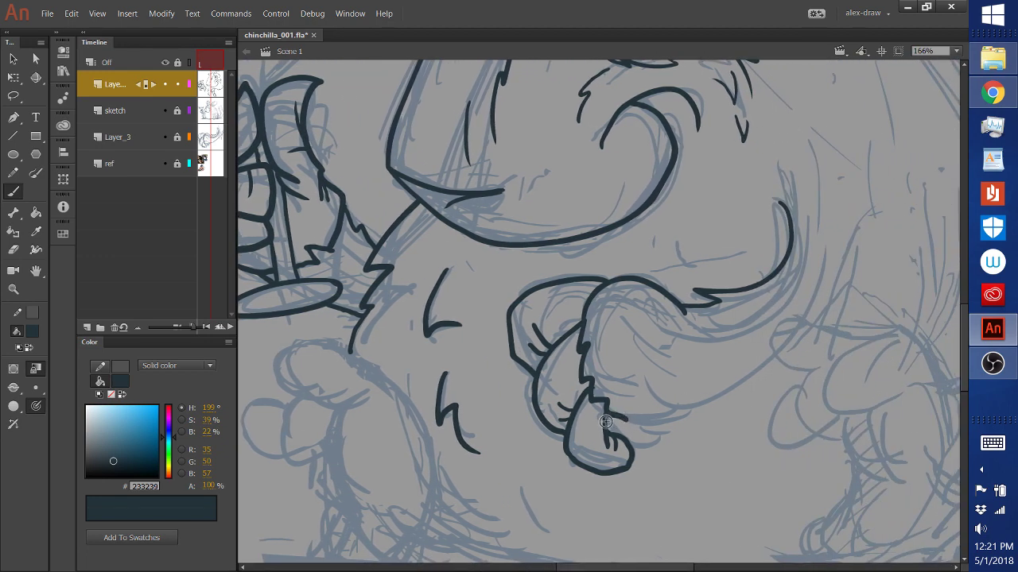
{"action": "mouse_move", "coordinate": [611, 428]}
{"action": "left_mouse_down"}
{"action": "mouse_move", "coordinate": [680, 426]}
{"action": "mouse_move", "coordinate": [779, 361]}
{"action": "left_mouse_up"}
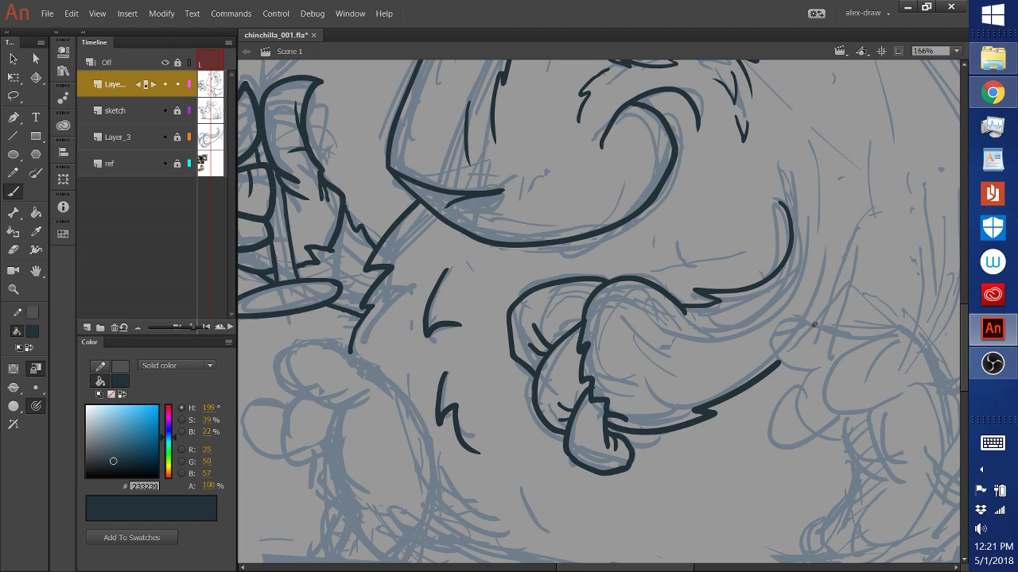
{"action": "left_click_drag", "start_coordinate": [840, 232], "coordinate": [816, 325]}
{"action": "key", "text": "ctrl+z"}
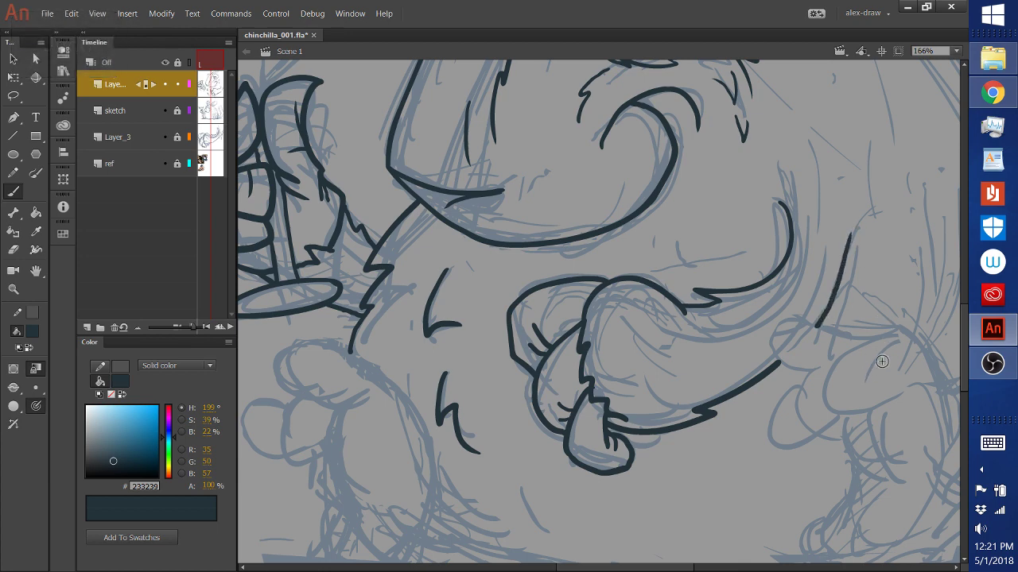
Step: Ink the large rounded toe of the foot beside the resting arm, redrawing its curve to match the sketch
{"action": "mouse_move", "coordinate": [860, 350]}
{"action": "left_mouse_down"}
{"action": "mouse_move", "coordinate": [827, 384]}
{"action": "mouse_move", "coordinate": [899, 412]}
{"action": "left_mouse_up"}
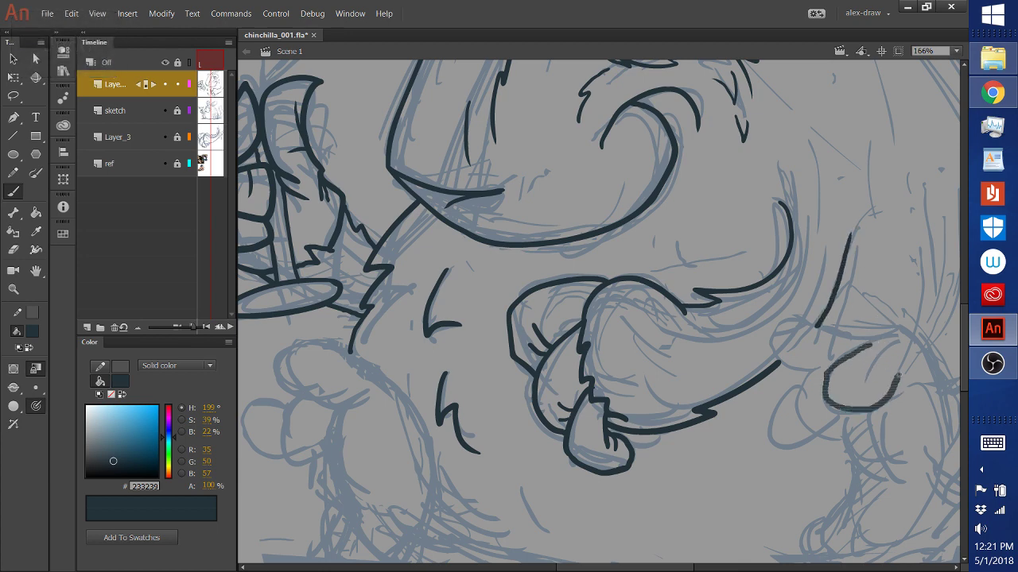
{"action": "key", "text": "ctrl+z"}
{"action": "mouse_move", "coordinate": [873, 340]}
{"action": "left_mouse_down"}
{"action": "mouse_move", "coordinate": [825, 391]}
{"action": "mouse_move", "coordinate": [914, 415]}
{"action": "left_mouse_up"}
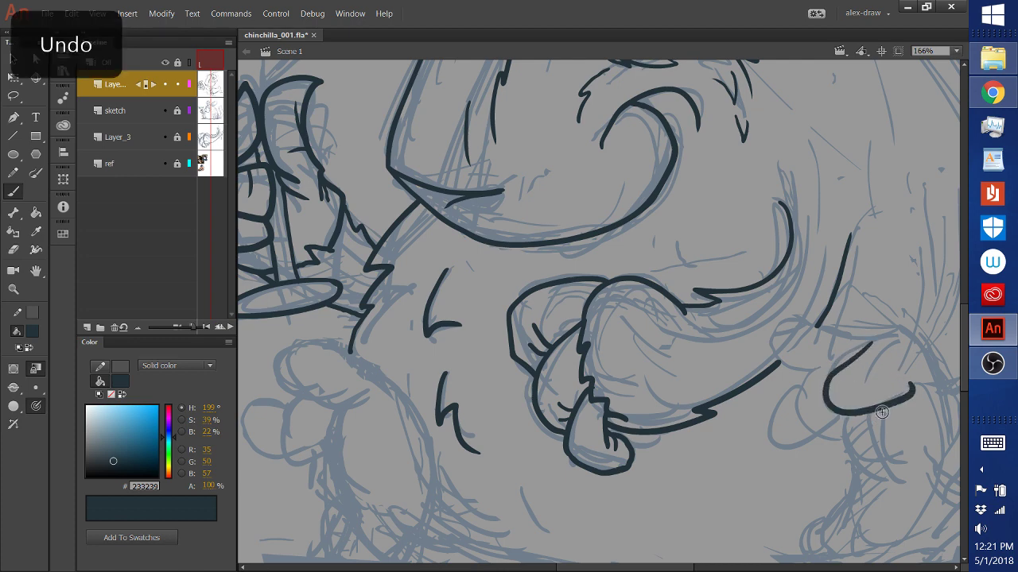
{"action": "key", "text": "ctrl+z"}
{"action": "mouse_move", "coordinate": [874, 339]}
{"action": "left_mouse_down"}
{"action": "mouse_move", "coordinate": [830, 381]}
{"action": "mouse_move", "coordinate": [858, 417]}
{"action": "mouse_move", "coordinate": [910, 380]}
{"action": "left_mouse_up"}
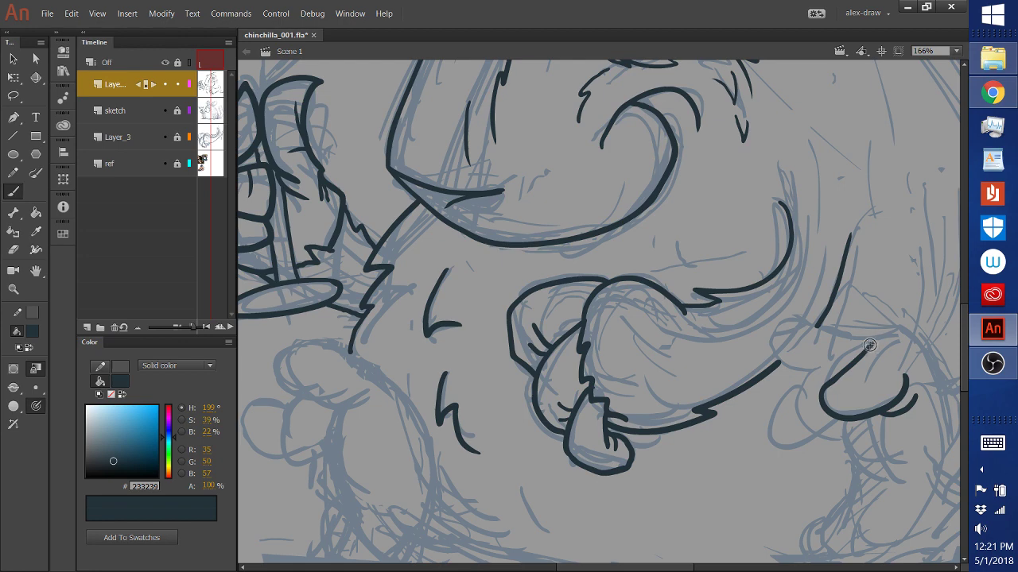
Step: Ink the foot's upper edge across the large toe and the small rounded toe where the arm meets the foot
{"action": "left_click_drag", "start_coordinate": [874, 340], "coordinate": [930, 290]}
{"action": "key", "text": "ctrl+z"}
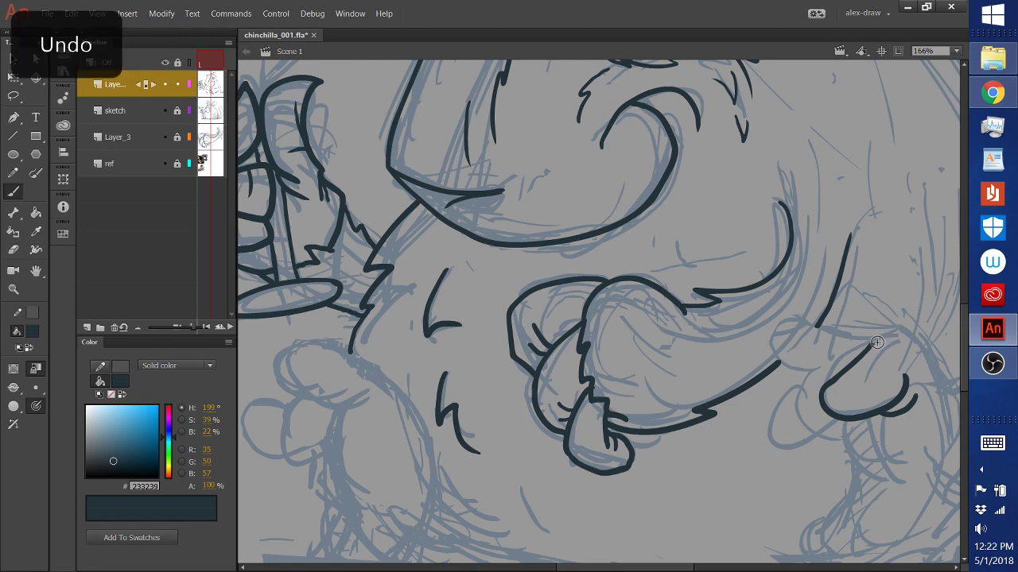
{"action": "mouse_move", "coordinate": [872, 345]}
{"action": "left_mouse_down"}
{"action": "mouse_move", "coordinate": [911, 313]}
{"action": "mouse_move", "coordinate": [914, 338]}
{"action": "left_mouse_up"}
{"action": "key", "text": "ctrl+z"}
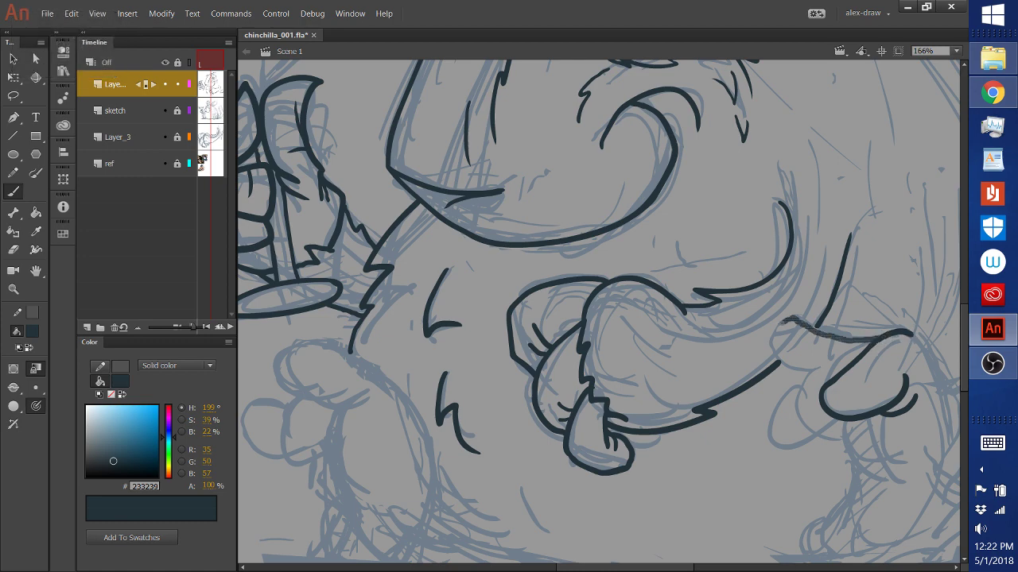
{"action": "left_click_drag", "start_coordinate": [817, 366], "coordinate": [832, 361]}
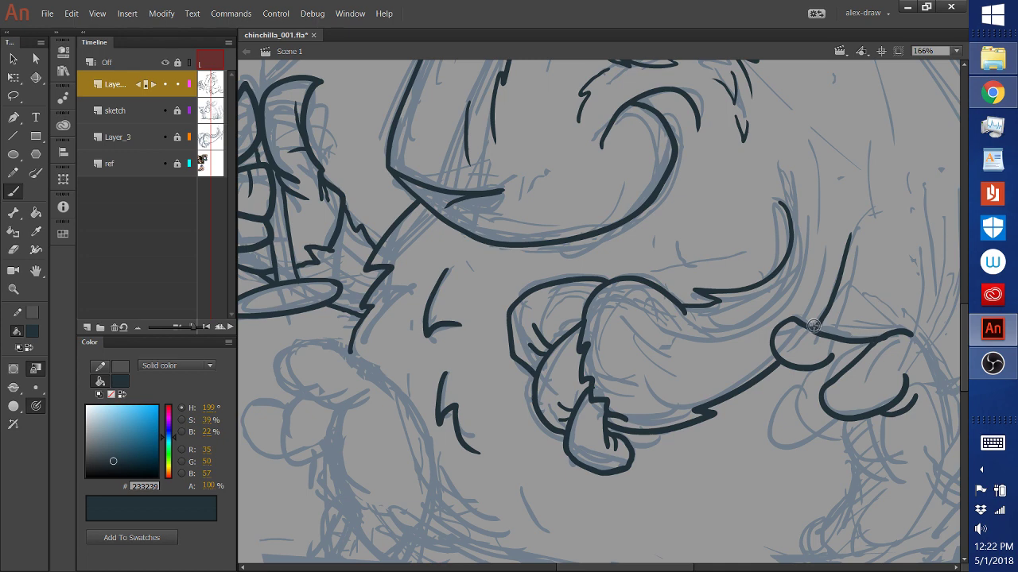
{"action": "key", "text": "ctrl+z"}
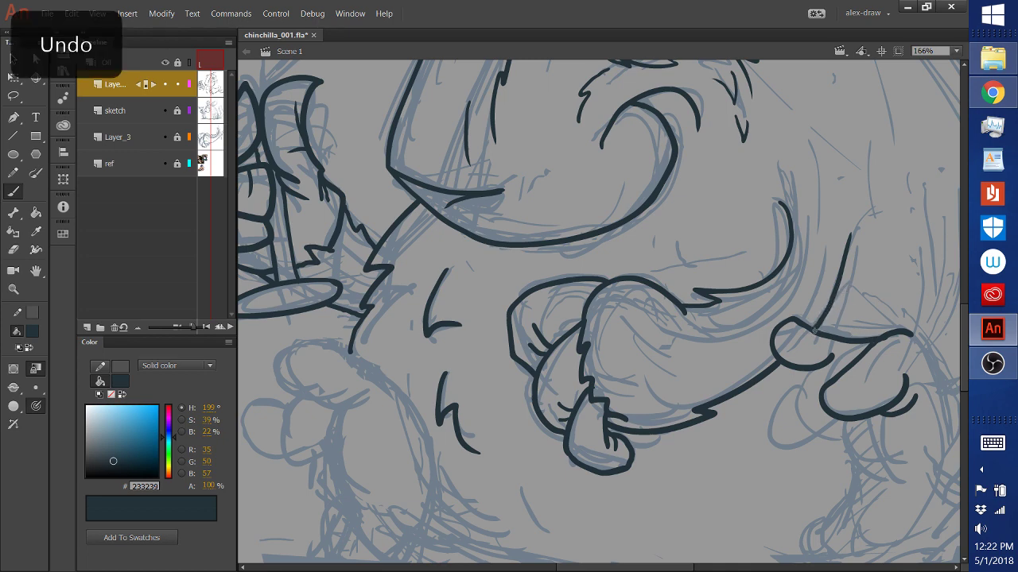
{"action": "key", "text": "ctrl+z"}
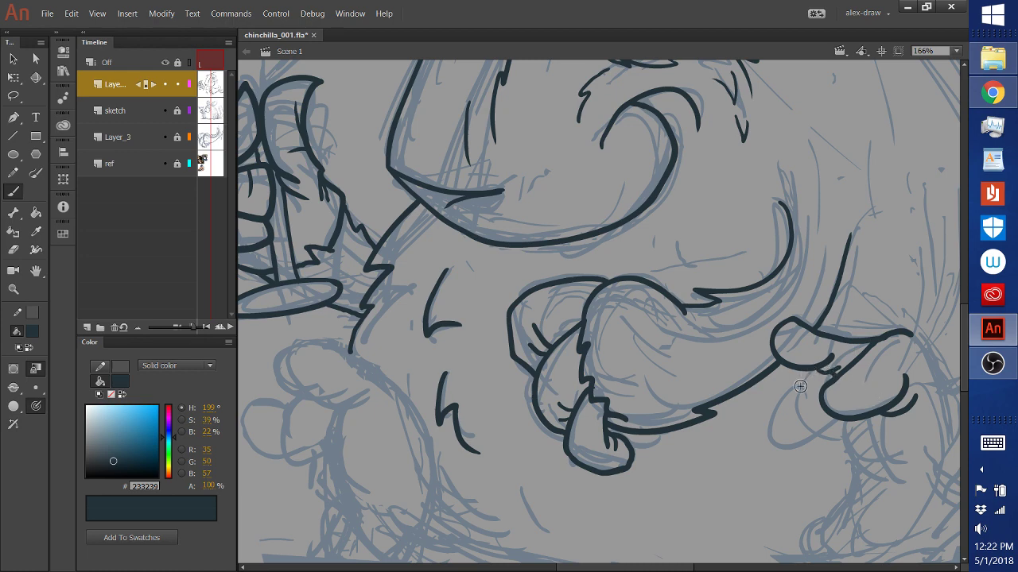
Step: Ink the tapered toe hanging below the small rounded toe, redrawing its side to end in a point
{"action": "mouse_move", "coordinate": [811, 367]}
{"action": "left_mouse_down"}
{"action": "mouse_move", "coordinate": [772, 418]}
{"action": "mouse_move", "coordinate": [782, 430]}
{"action": "mouse_move", "coordinate": [814, 433]}
{"action": "left_mouse_up"}
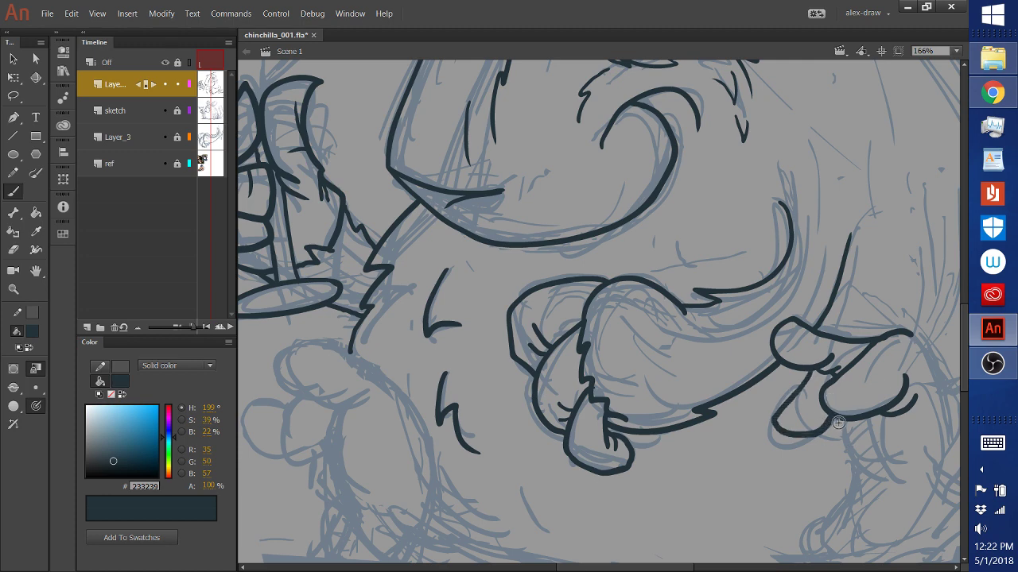
{"action": "key", "text": "ctrl+z"}
{"action": "left_click_drag", "start_coordinate": [813, 366], "coordinate": [768, 423]}
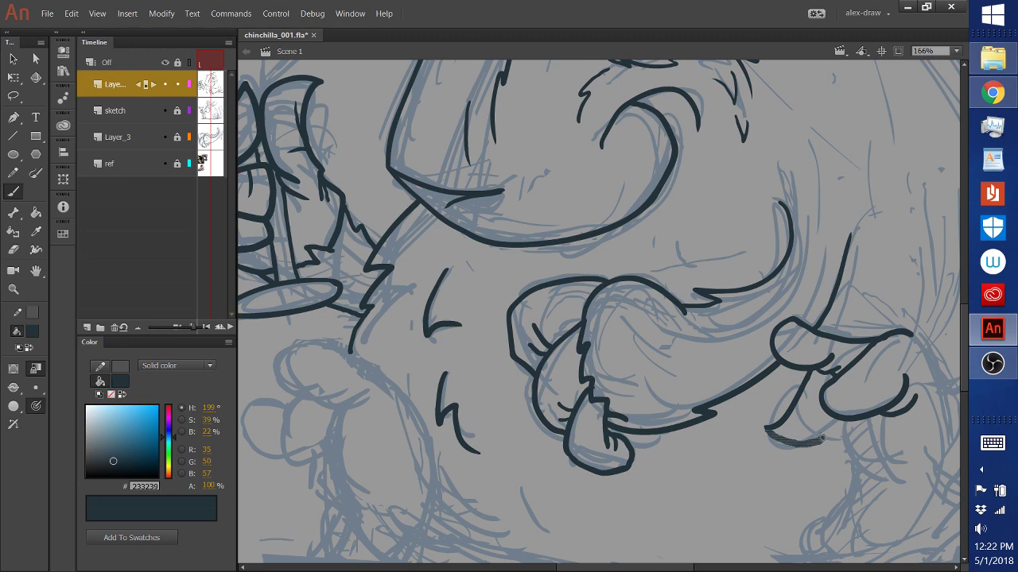
Step: Ink the two curved sole lines below the large toe and the rounded heel outline down to the ground line
{"action": "mouse_move", "coordinate": [833, 415]}
{"action": "left_mouse_down"}
{"action": "mouse_move", "coordinate": [891, 481]}
{"action": "mouse_move", "coordinate": [844, 427]}
{"action": "mouse_move", "coordinate": [848, 459]}
{"action": "mouse_move", "coordinate": [863, 485]}
{"action": "left_mouse_up"}
{"action": "key", "text": "ctrl+z"}
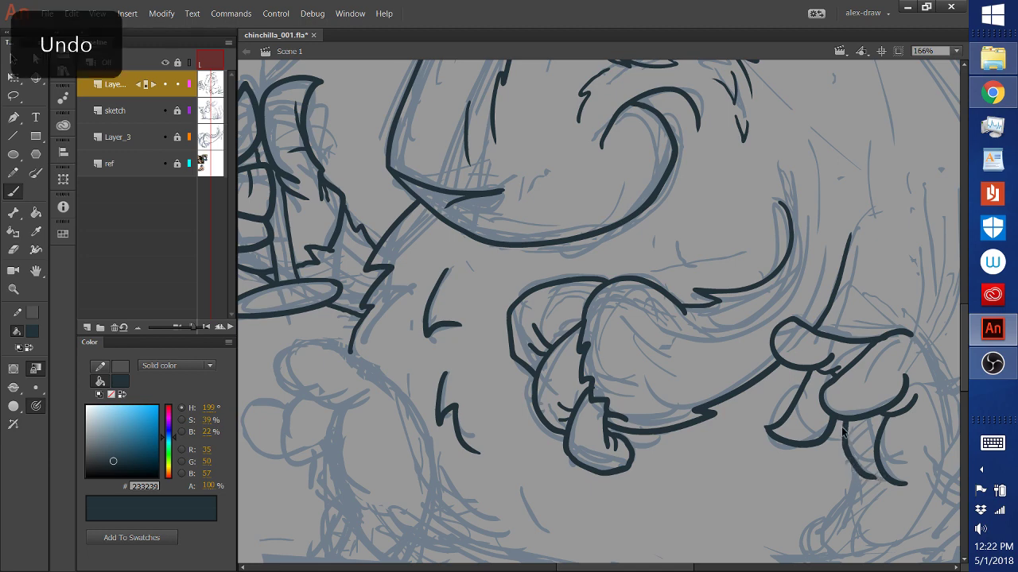
{"action": "left_click_drag", "start_coordinate": [843, 420], "coordinate": [852, 487]}
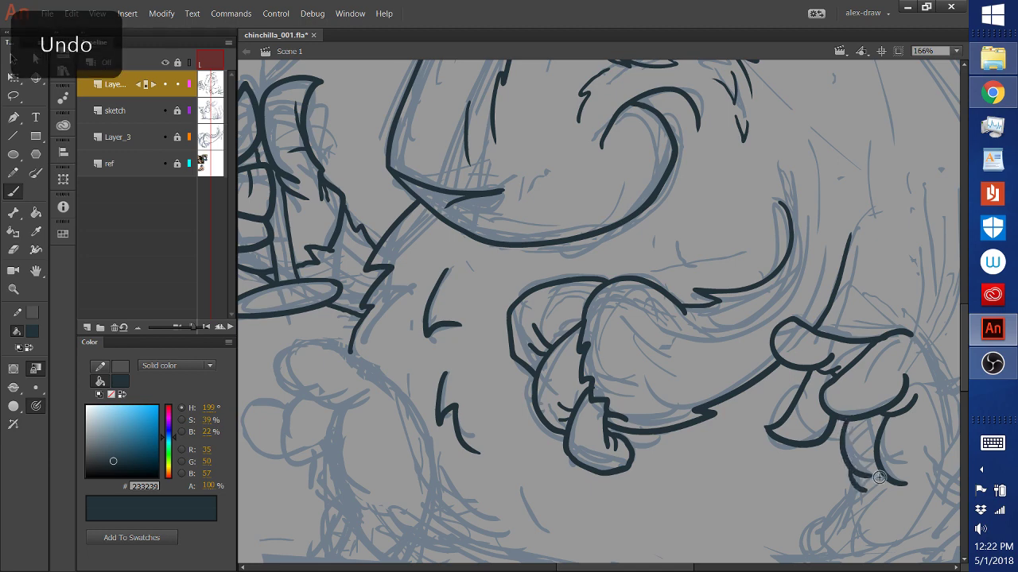
{"action": "scroll", "coordinate": [964, 376], "scroll_direction": "down", "scroll_amount": 5}
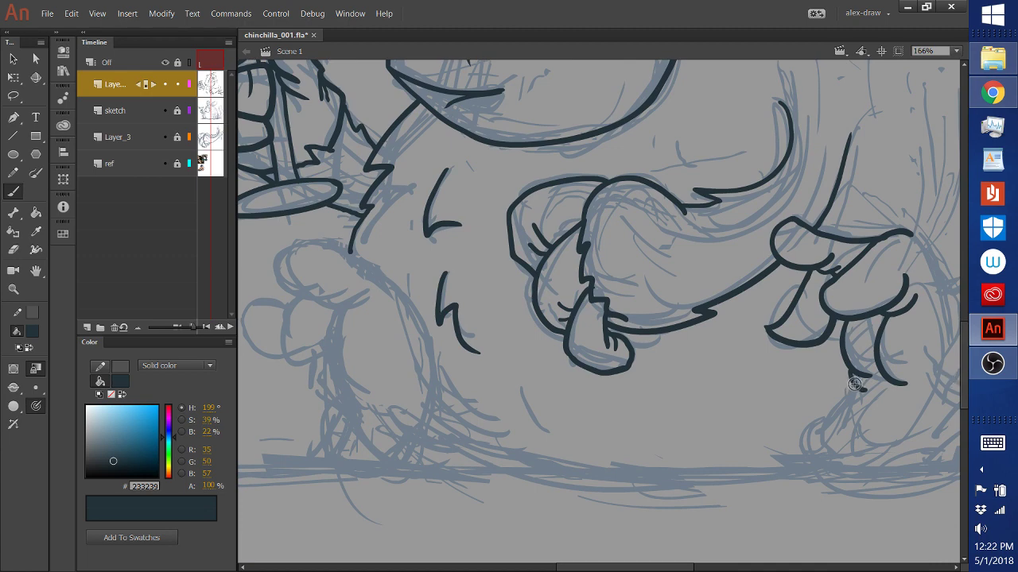
{"action": "mouse_move", "coordinate": [845, 390]}
{"action": "left_mouse_down"}
{"action": "mouse_move", "coordinate": [820, 414]}
{"action": "mouse_move", "coordinate": [811, 447]}
{"action": "mouse_move", "coordinate": [831, 465]}
{"action": "left_mouse_up"}
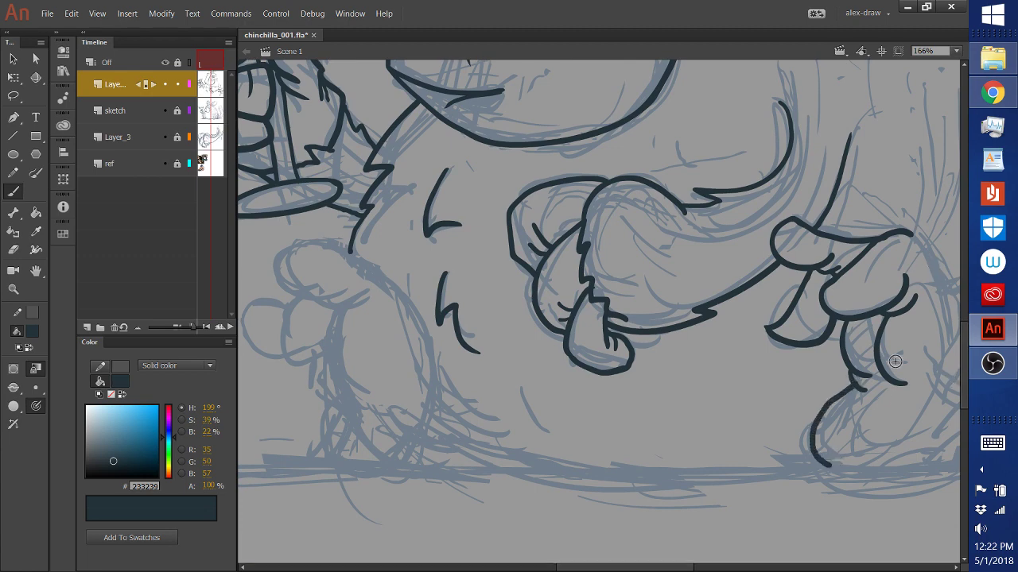
Step: Ink the foot's long outer curve from the large toe down to the heel and the jagged fur edge along its base, redrawing the base stroke
{"action": "left_click_drag", "start_coordinate": [660, 565], "coordinate": [692, 552]}
{"action": "mouse_move", "coordinate": [745, 234]}
{"action": "left_mouse_down"}
{"action": "mouse_move", "coordinate": [752, 263]}
{"action": "mouse_move", "coordinate": [768, 269]}
{"action": "left_mouse_up"}
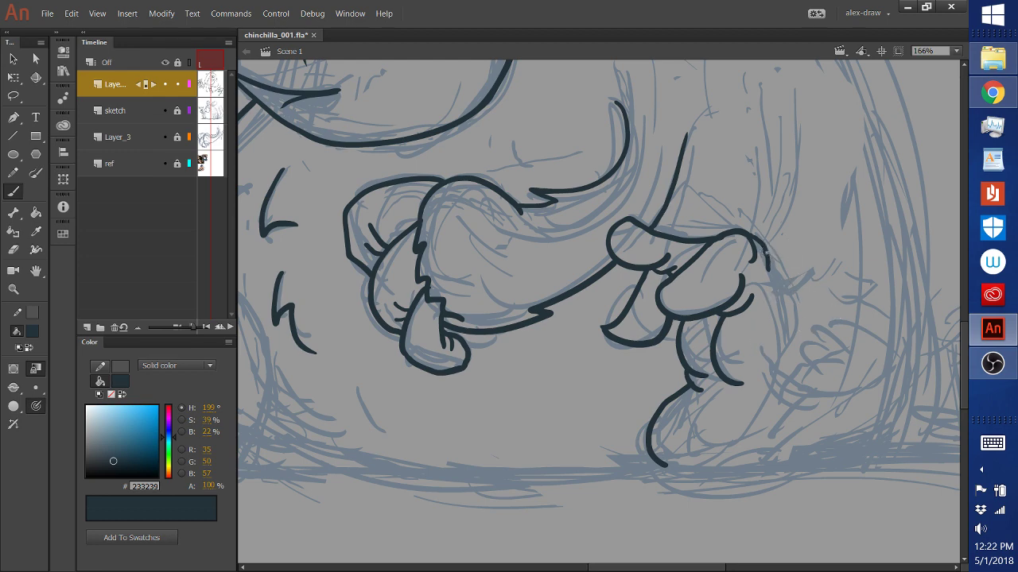
{"action": "mouse_move", "coordinate": [777, 274]}
{"action": "left_mouse_down"}
{"action": "mouse_move", "coordinate": [779, 372]}
{"action": "mouse_move", "coordinate": [738, 433]}
{"action": "left_mouse_up"}
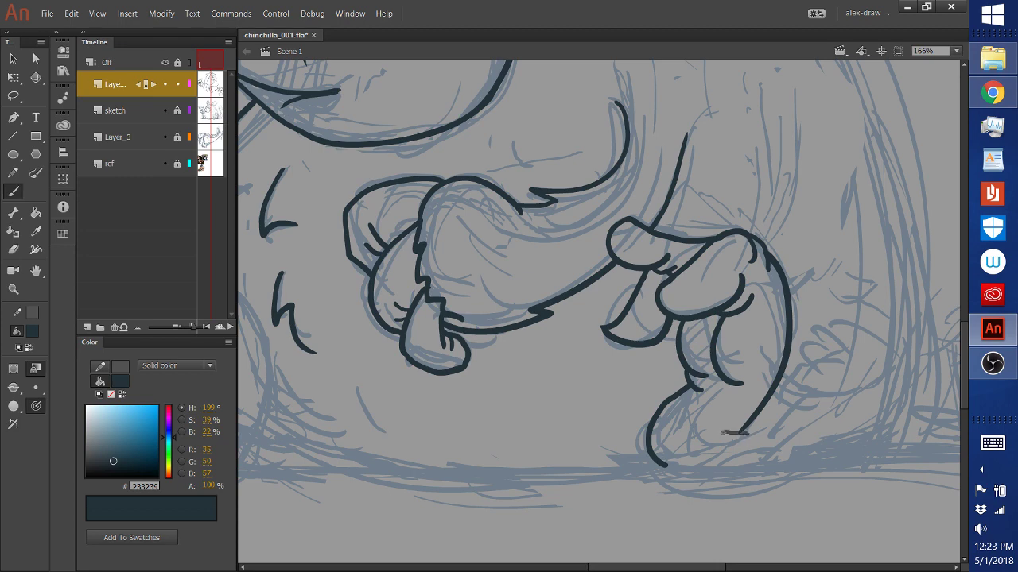
{"action": "left_click_drag", "start_coordinate": [725, 432], "coordinate": [674, 464]}
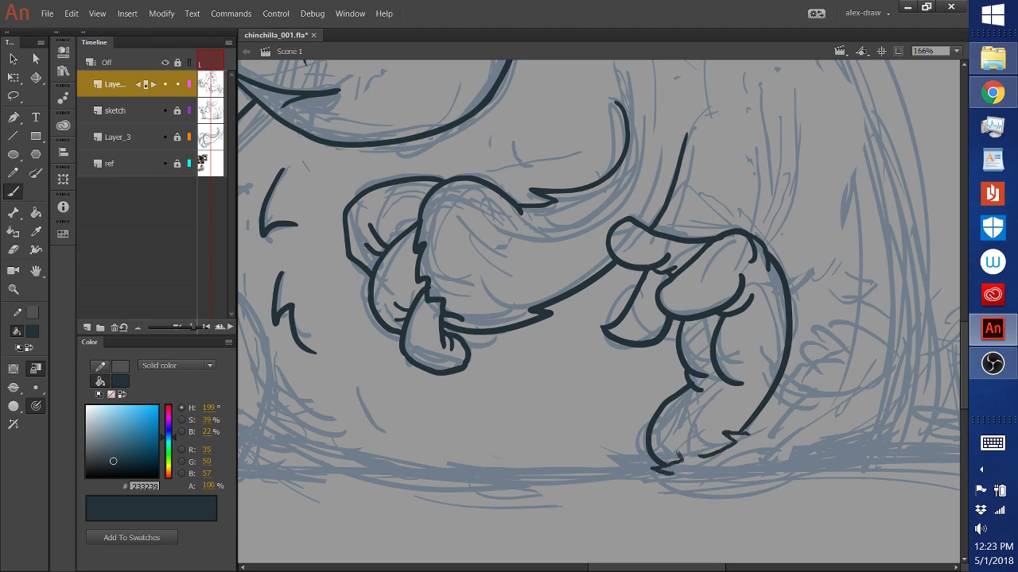
{"action": "key", "text": "ctrl+z"}
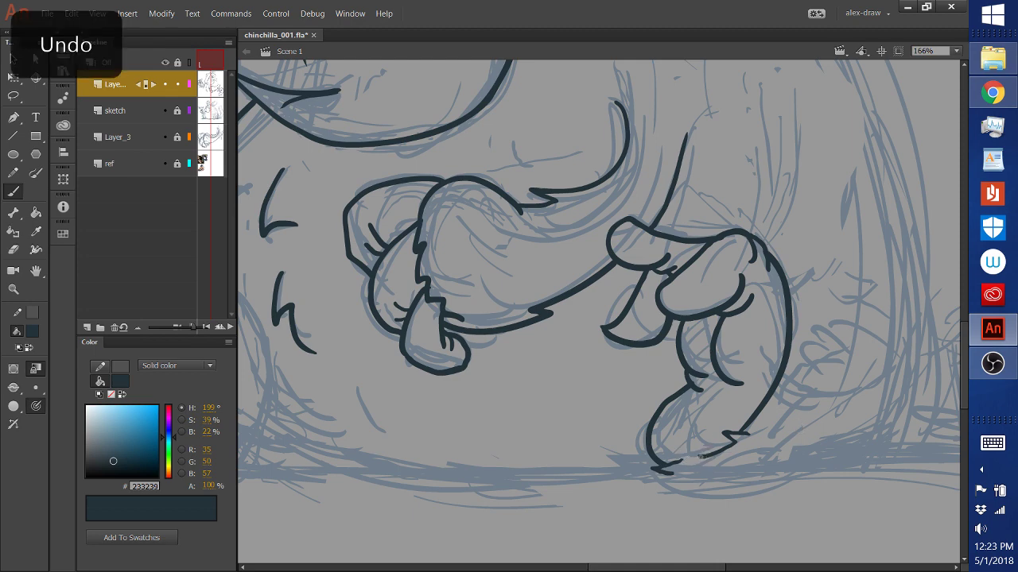
{"action": "left_click_drag", "start_coordinate": [674, 461], "coordinate": [709, 453]}
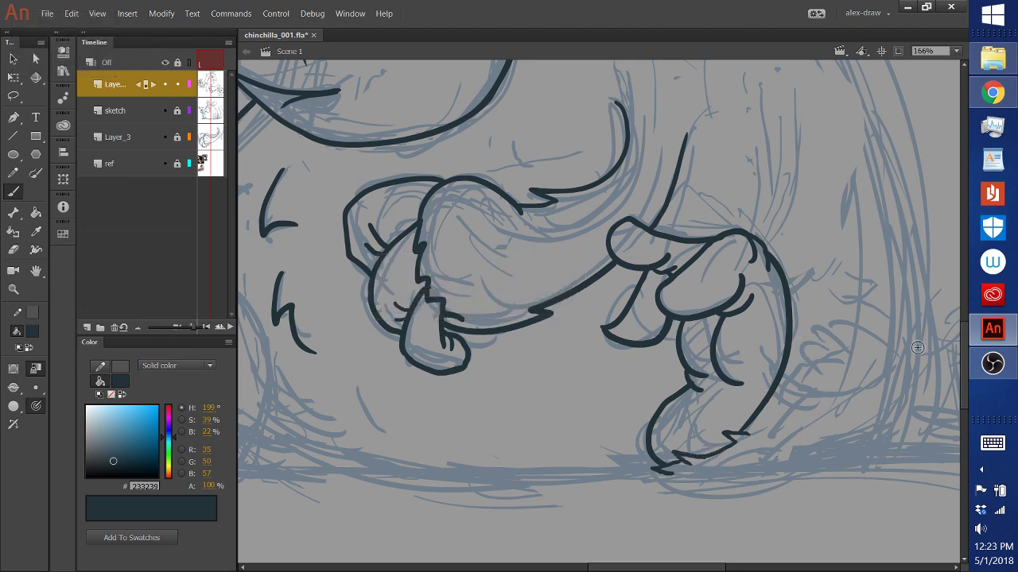
Step: Ink the jagged fur line running from the foot toward the tail and the curved body base line under the heel
{"action": "mouse_move", "coordinate": [891, 325]}
{"action": "left_mouse_down"}
{"action": "mouse_move", "coordinate": [823, 305]}
{"action": "mouse_move", "coordinate": [786, 324]}
{"action": "left_mouse_up"}
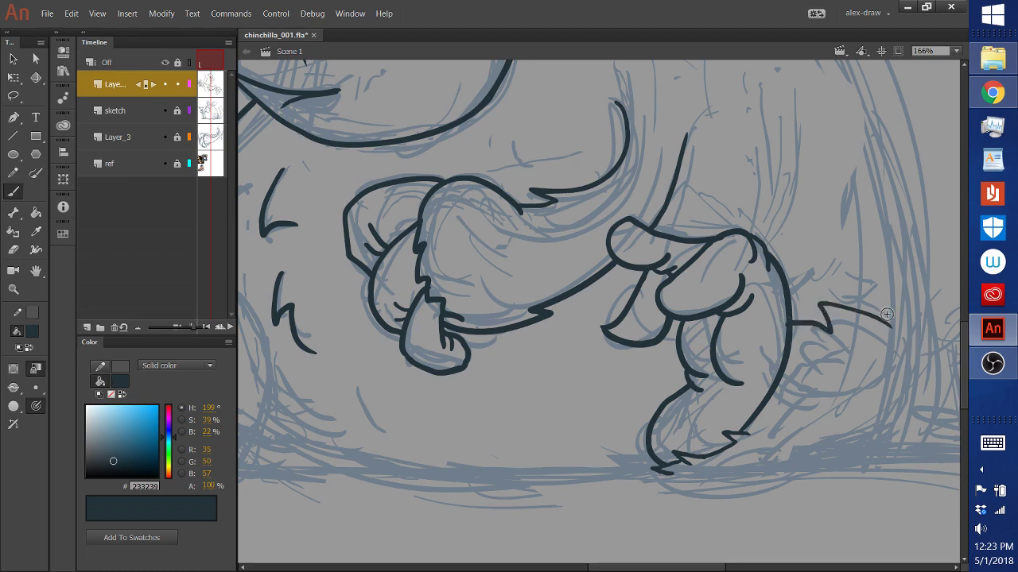
{"action": "left_click_drag", "start_coordinate": [889, 323], "coordinate": [903, 337]}
{"action": "key", "text": "ctrl+z"}
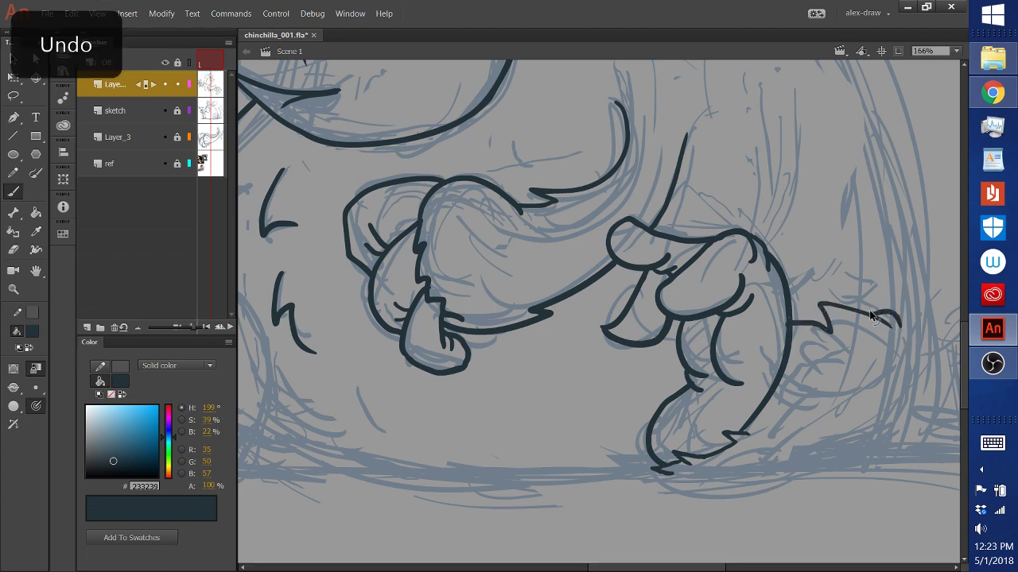
{"action": "mouse_move", "coordinate": [855, 309]}
{"action": "left_mouse_down"}
{"action": "mouse_move", "coordinate": [911, 334]}
{"action": "mouse_move", "coordinate": [894, 311]}
{"action": "mouse_move", "coordinate": [922, 329]}
{"action": "left_mouse_up"}
{"action": "key", "text": "ctrl+z"}
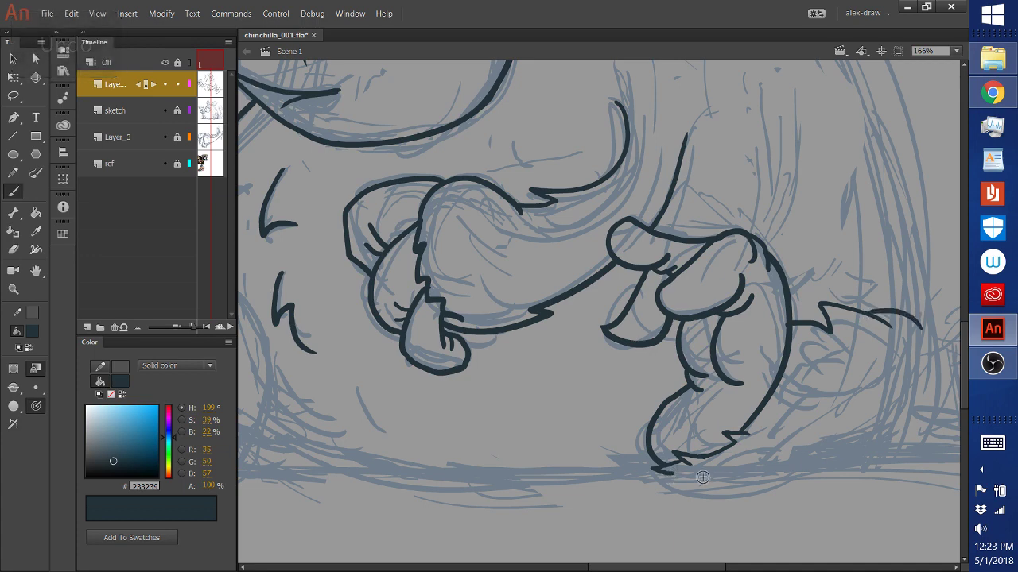
{"action": "mouse_move", "coordinate": [695, 477]}
{"action": "left_mouse_down"}
{"action": "mouse_move", "coordinate": [791, 476]}
{"action": "mouse_move", "coordinate": [919, 434]}
{"action": "left_mouse_up"}
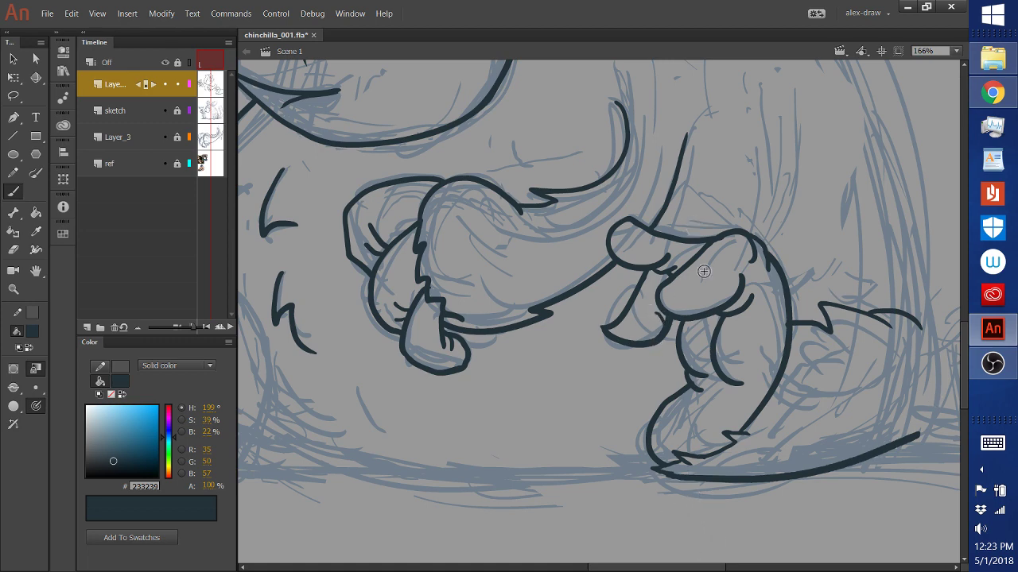
{"action": "key", "text": "ctrl+z"}
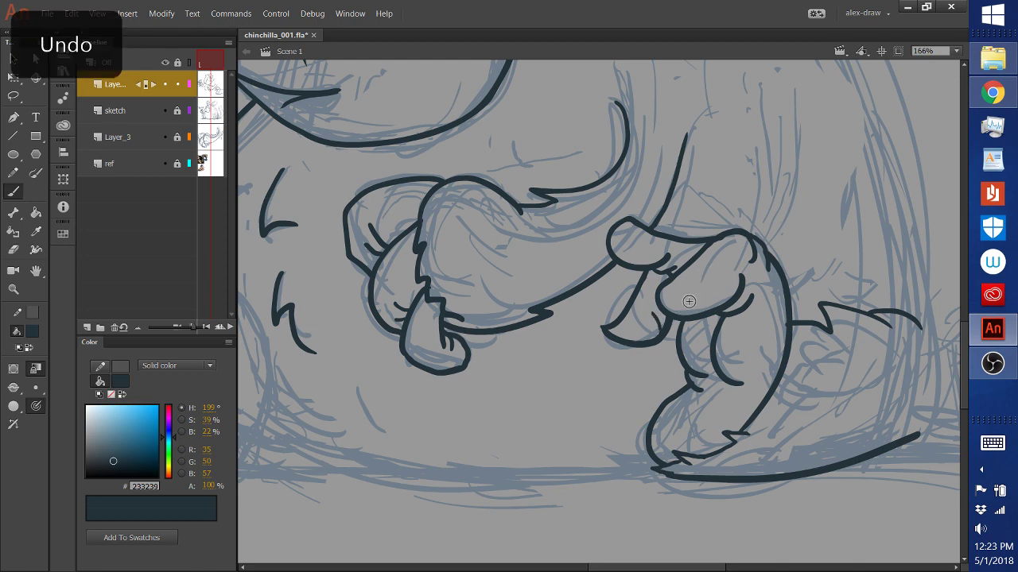
Step: Add short crease lines inside the foot's toes and on the finger of the resting hand
{"action": "left_click_drag", "start_coordinate": [610, 328], "coordinate": [639, 320]}
{"action": "left_click_drag", "start_coordinate": [661, 286], "coordinate": [706, 279]}
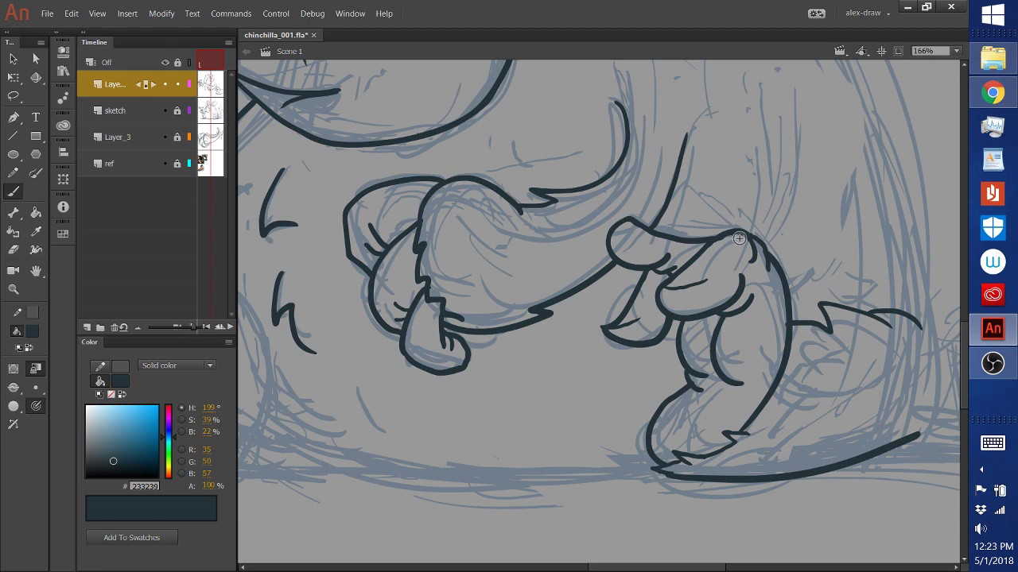
{"action": "left_click_drag", "start_coordinate": [737, 241], "coordinate": [721, 269]}
{"action": "left_click_drag", "start_coordinate": [384, 295], "coordinate": [406, 270]}
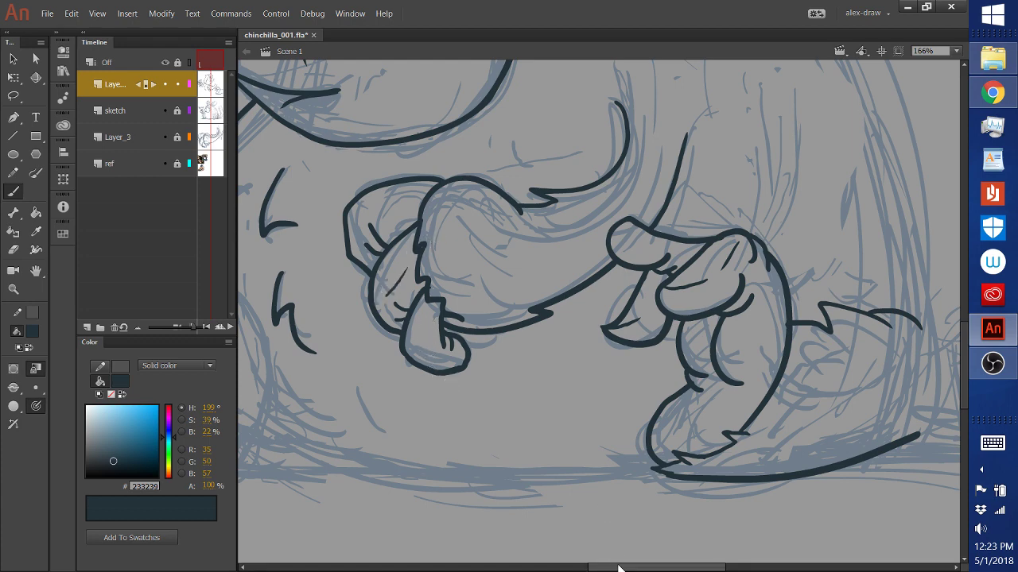
Step: Ink the long rounded outer outline of the near ear over the sketch
{"action": "mouse_move", "coordinate": [620, 569]}
{"action": "left_mouse_down"}
{"action": "mouse_move", "coordinate": [671, 569]}
{"action": "mouse_move", "coordinate": [558, 569]}
{"action": "mouse_move", "coordinate": [569, 569]}
{"action": "left_mouse_up"}
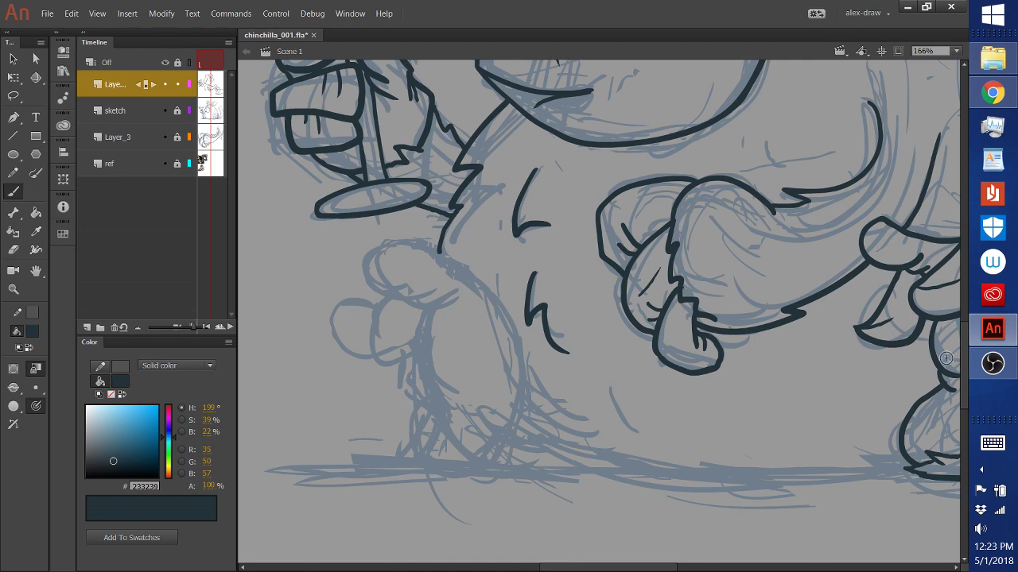
{"action": "left_click", "coordinate": [957, 52]}
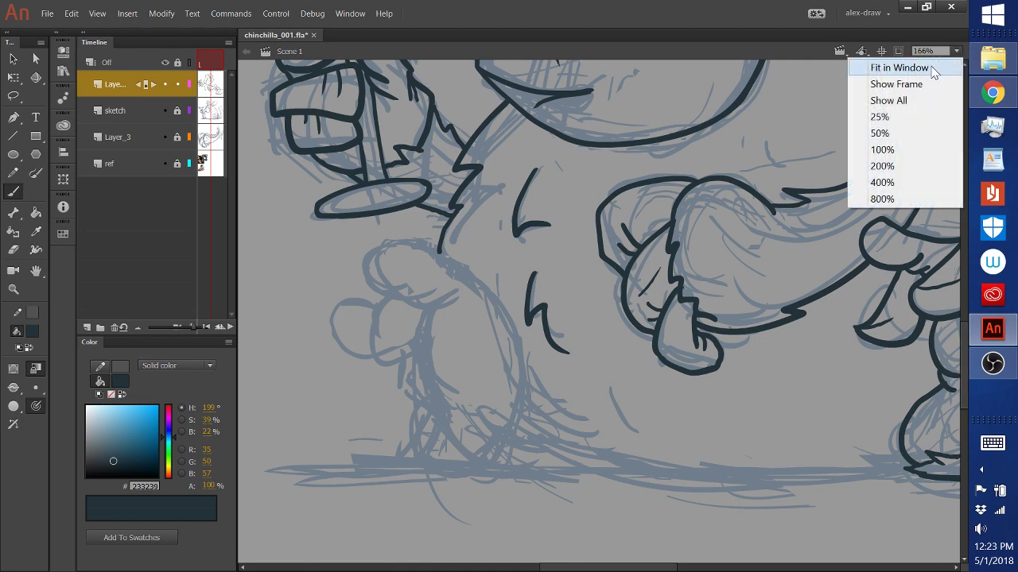
{"action": "left_click", "coordinate": [920, 78]}
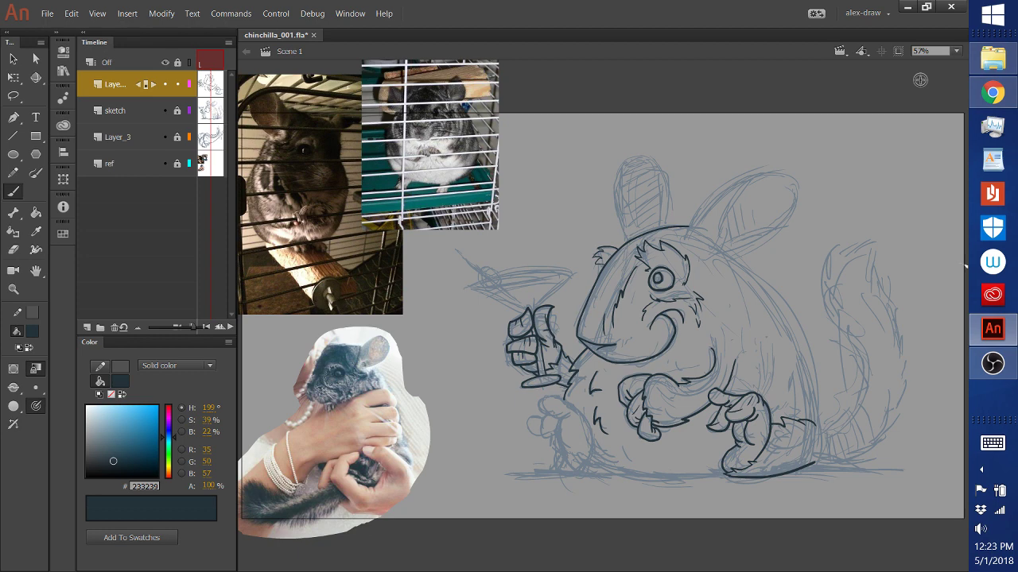
{"action": "mouse_move", "coordinate": [688, 232]}
{"action": "left_mouse_down"}
{"action": "mouse_move", "coordinate": [728, 190]}
{"action": "mouse_move", "coordinate": [792, 169]}
{"action": "mouse_move", "coordinate": [799, 202]}
{"action": "mouse_move", "coordinate": [739, 246]}
{"action": "mouse_move", "coordinate": [700, 256]}
{"action": "left_mouse_up"}
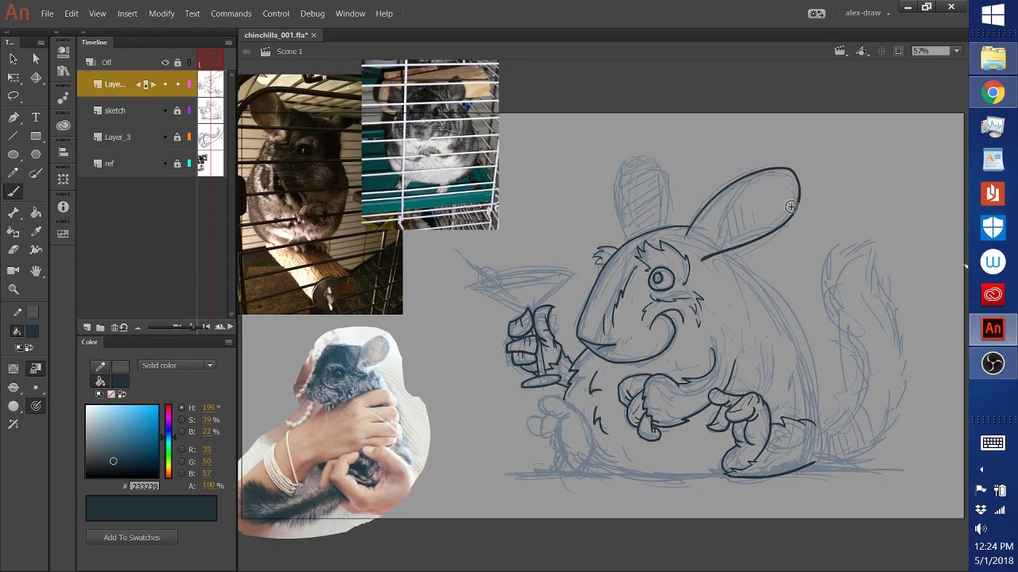
Step: Ink the inner rim of the near ear, redrawing it to follow the outline, and add short detail strokes inside
{"action": "left_click_drag", "start_coordinate": [794, 203], "coordinate": [786, 162]}
{"action": "key", "text": "ctrl+z"}
{"action": "mouse_move", "coordinate": [776, 225]}
{"action": "left_mouse_down"}
{"action": "mouse_move", "coordinate": [793, 203]}
{"action": "mouse_move", "coordinate": [785, 178]}
{"action": "mouse_move", "coordinate": [760, 173]}
{"action": "left_mouse_up"}
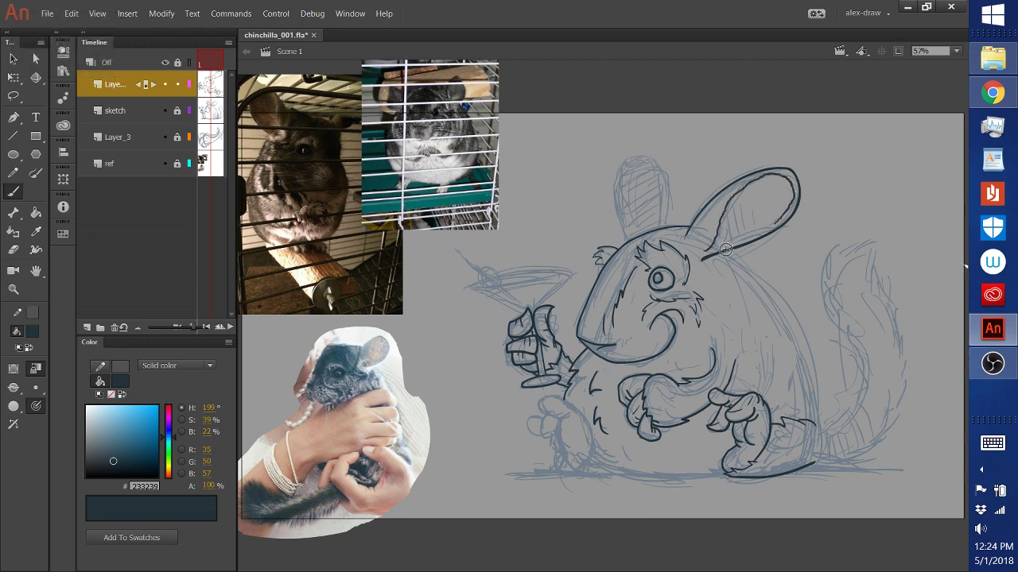
{"action": "key", "text": "ctrl+z"}
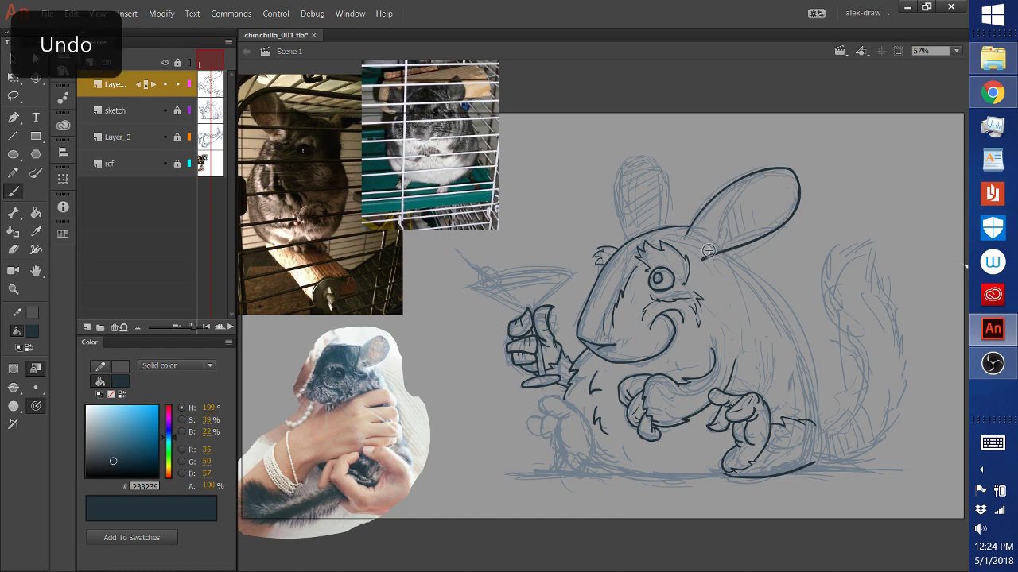
{"action": "mouse_move", "coordinate": [716, 244]}
{"action": "left_mouse_down"}
{"action": "mouse_move", "coordinate": [738, 195]}
{"action": "mouse_move", "coordinate": [779, 171]}
{"action": "mouse_move", "coordinate": [792, 178]}
{"action": "mouse_move", "coordinate": [789, 211]}
{"action": "mouse_move", "coordinate": [707, 253]}
{"action": "left_mouse_up"}
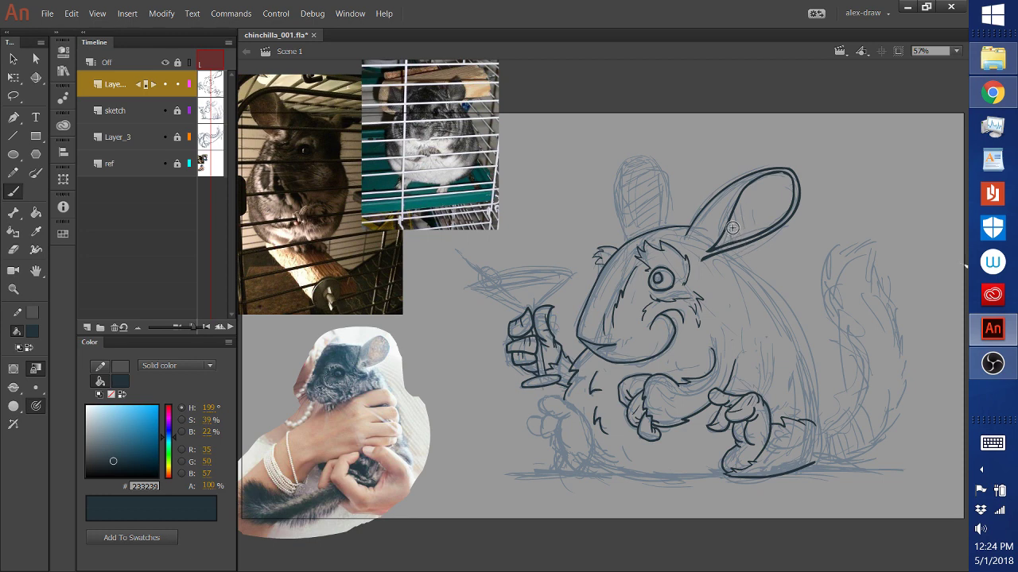
{"action": "mouse_move", "coordinate": [727, 235]}
{"action": "left_mouse_down"}
{"action": "mouse_move", "coordinate": [743, 208]}
{"action": "mouse_move", "coordinate": [734, 213]}
{"action": "mouse_move", "coordinate": [752, 208]}
{"action": "mouse_move", "coordinate": [749, 217]}
{"action": "left_mouse_up"}
Step: Ink the upright far ear's outline and save the document
{"action": "mouse_move", "coordinate": [665, 224]}
{"action": "left_mouse_down"}
{"action": "mouse_move", "coordinate": [663, 173]}
{"action": "mouse_move", "coordinate": [630, 158]}
{"action": "mouse_move", "coordinate": [615, 190]}
{"action": "mouse_move", "coordinate": [627, 237]}
{"action": "left_mouse_up"}
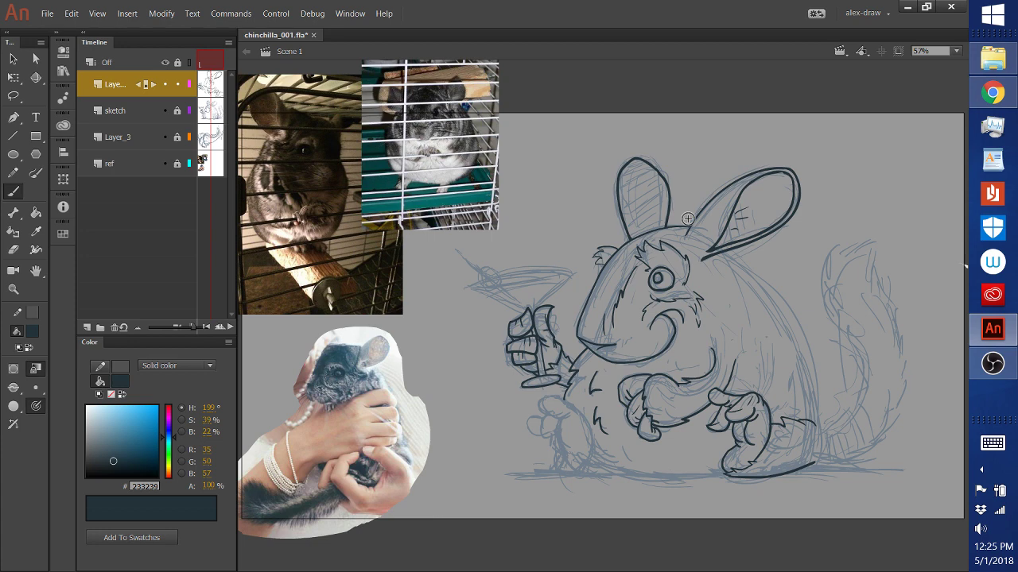
{"action": "left_click", "coordinate": [47, 13]}
{"action": "left_click", "coordinate": [72, 153]}
Step: Thicken the head contour from the ears over the forehead down to the nose tip, redrawing the stroke to match the existing line
{"action": "left_click", "coordinate": [13, 290]}
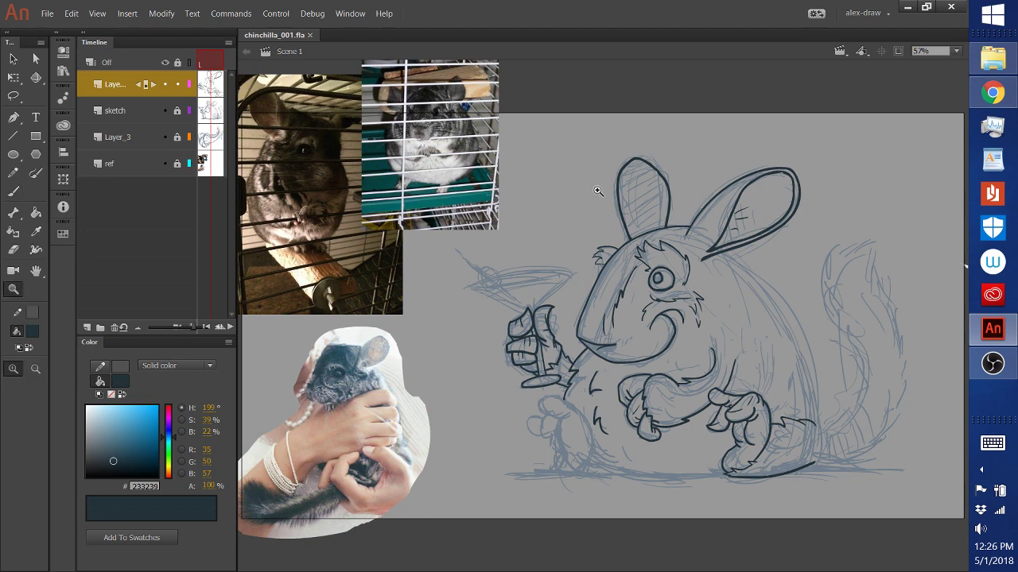
{"action": "left_click", "coordinate": [13, 191]}
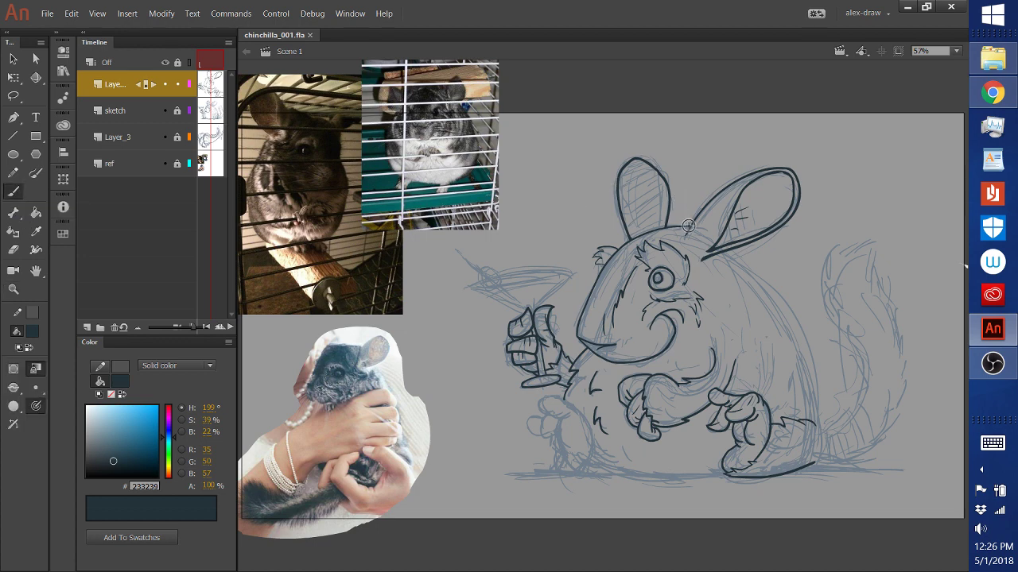
{"action": "mouse_move", "coordinate": [676, 227]}
{"action": "left_mouse_down"}
{"action": "mouse_move", "coordinate": [621, 251]}
{"action": "mouse_move", "coordinate": [593, 280]}
{"action": "mouse_move", "coordinate": [582, 317]}
{"action": "left_mouse_up"}
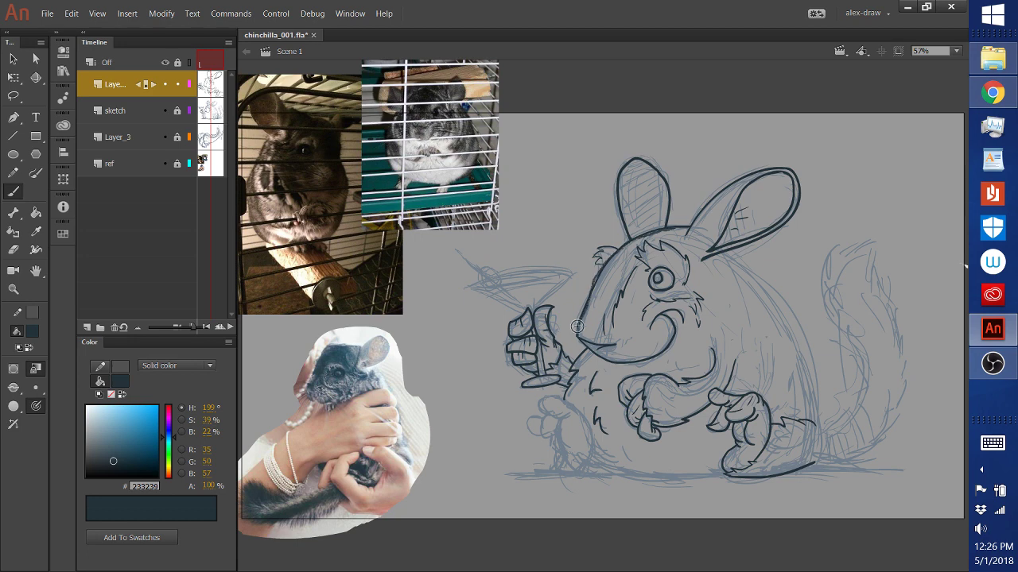
{"action": "key", "text": "ctrl+z"}
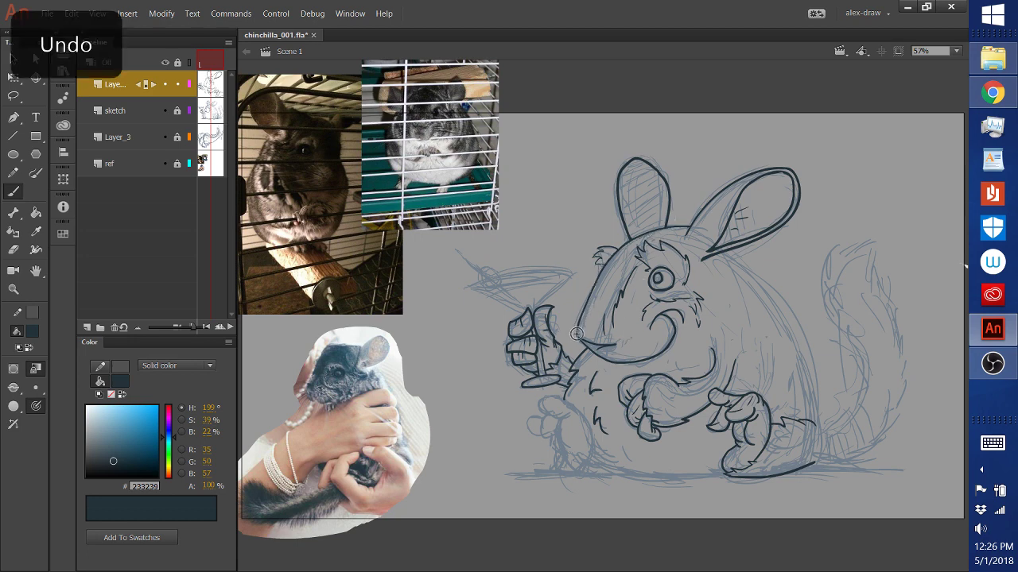
{"action": "mouse_move", "coordinate": [575, 334]}
{"action": "left_mouse_down"}
{"action": "mouse_move", "coordinate": [633, 238]}
{"action": "mouse_move", "coordinate": [698, 216]}
{"action": "left_mouse_up"}
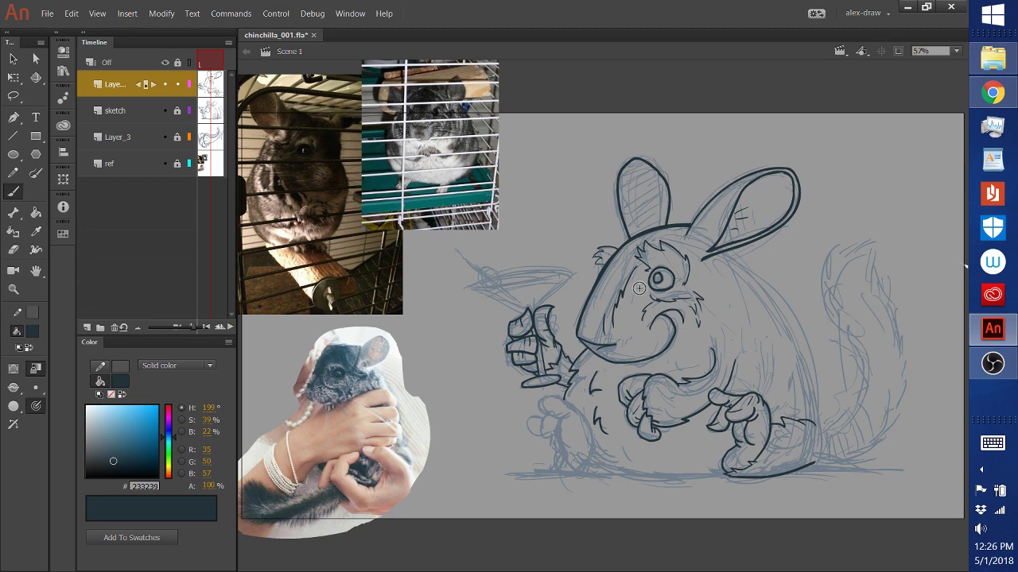
Step: Ink the small far eyebrow tuft on the forehead's edge and reinforce the snout contour below it
{"action": "left_click_drag", "start_coordinate": [597, 261], "coordinate": [602, 264]}
{"action": "left_click_drag", "start_coordinate": [601, 258], "coordinate": [604, 253]}
{"action": "key", "text": "ctrl+z"}
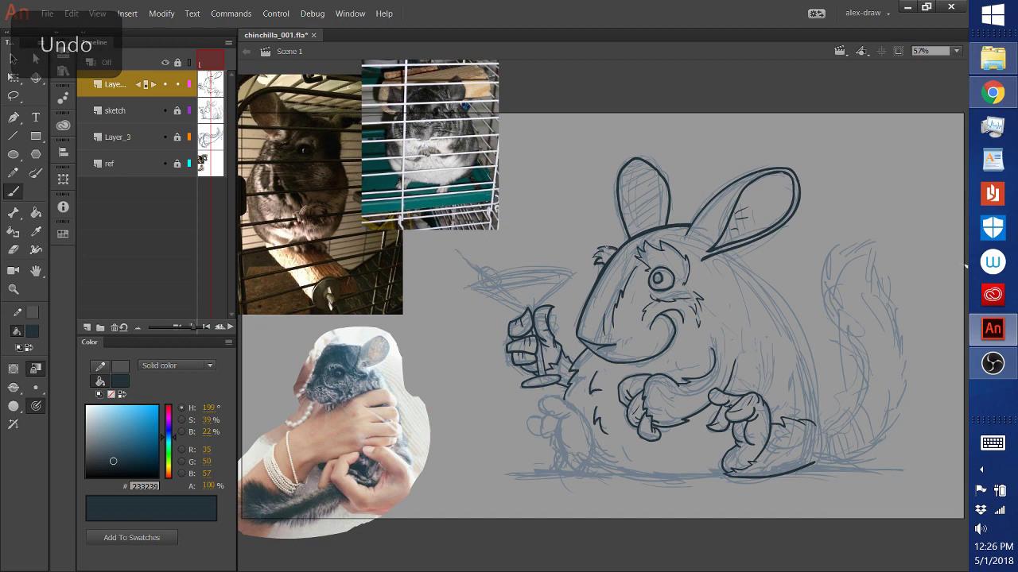
{"action": "key", "text": "ctrl+z"}
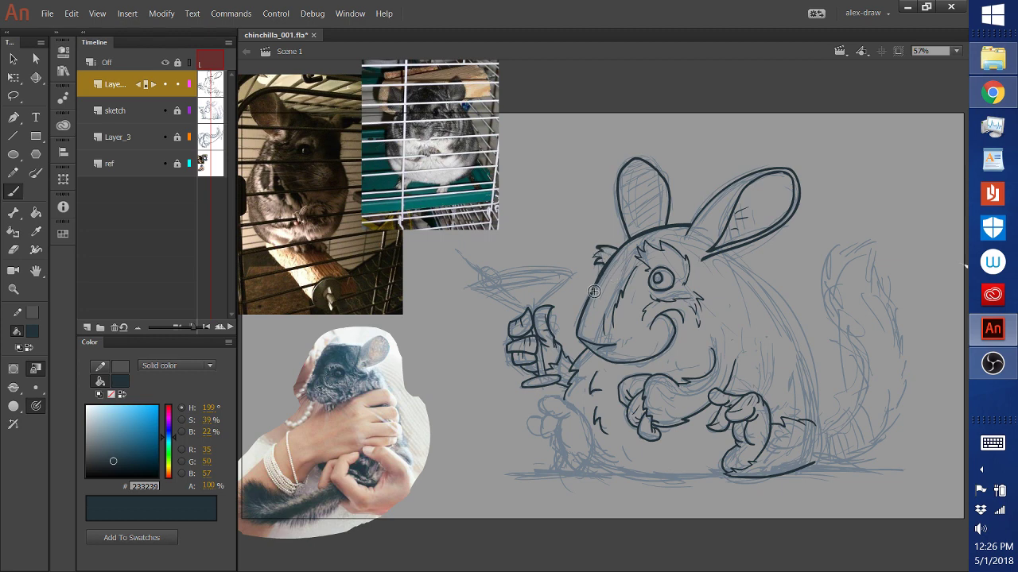
{"action": "left_click_drag", "start_coordinate": [580, 318], "coordinate": [606, 253]}
Step: Ink the large rounded toe of the foot beneath the glass and the foot's upper edge, redrawing the toe to match the sketch
{"action": "left_click", "coordinate": [15, 292]}
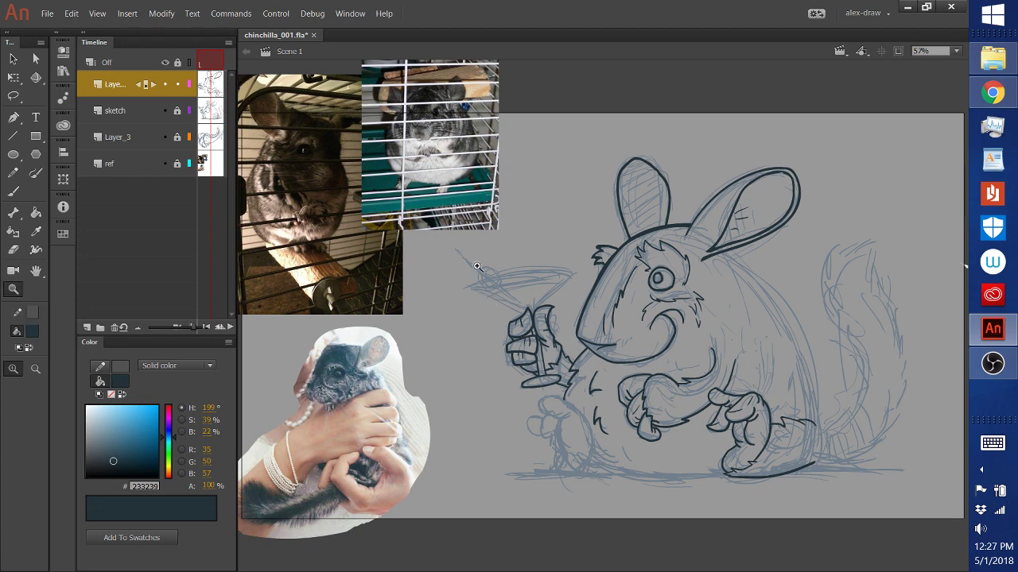
{"action": "left_click_drag", "start_coordinate": [479, 293], "coordinate": [778, 506]}
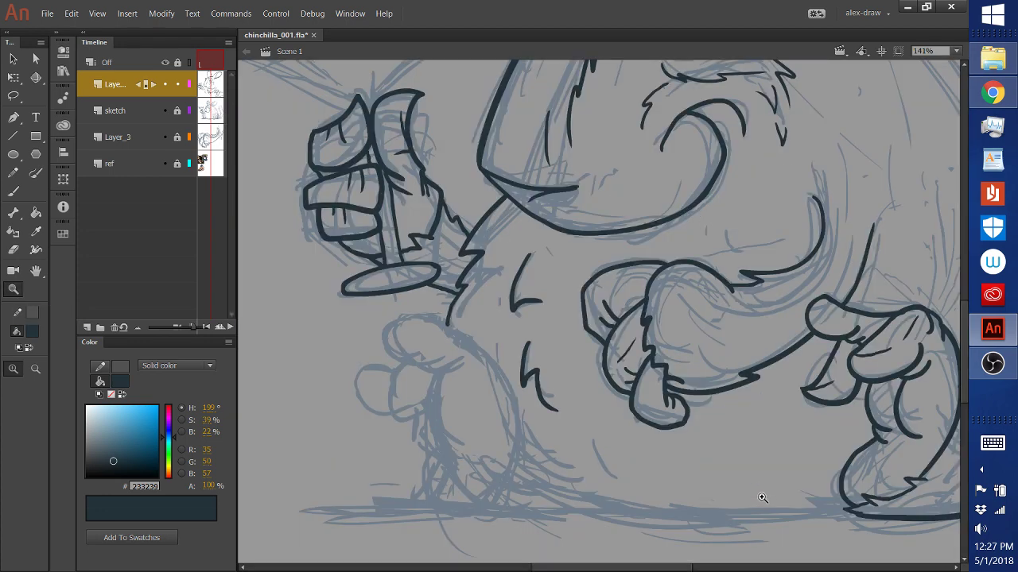
{"action": "left_click", "coordinate": [13, 191]}
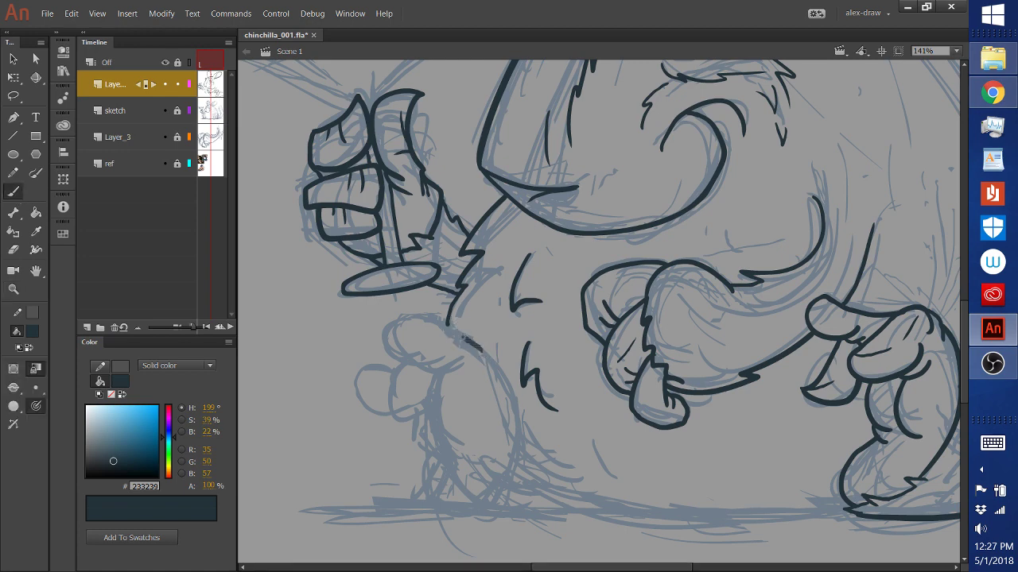
{"action": "mouse_move", "coordinate": [393, 319]}
{"action": "left_mouse_down"}
{"action": "mouse_move", "coordinate": [395, 364]}
{"action": "mouse_move", "coordinate": [430, 379]}
{"action": "mouse_move", "coordinate": [460, 367]}
{"action": "left_mouse_up"}
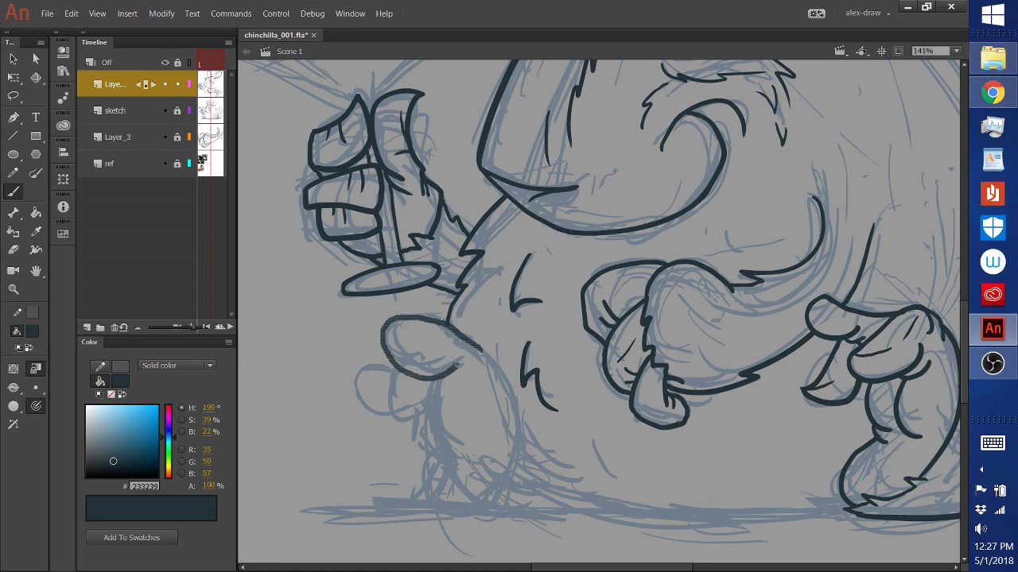
{"action": "key", "text": "ctrl+z"}
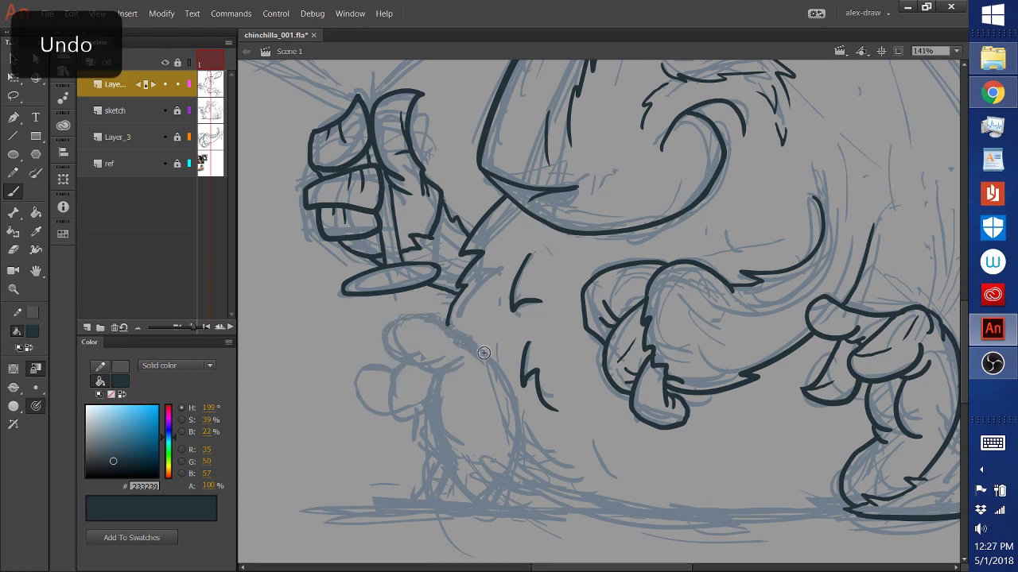
{"action": "mouse_move", "coordinate": [391, 328]}
{"action": "left_mouse_down"}
{"action": "mouse_move", "coordinate": [396, 354]}
{"action": "mouse_move", "coordinate": [425, 370]}
{"action": "mouse_move", "coordinate": [465, 360]}
{"action": "left_mouse_up"}
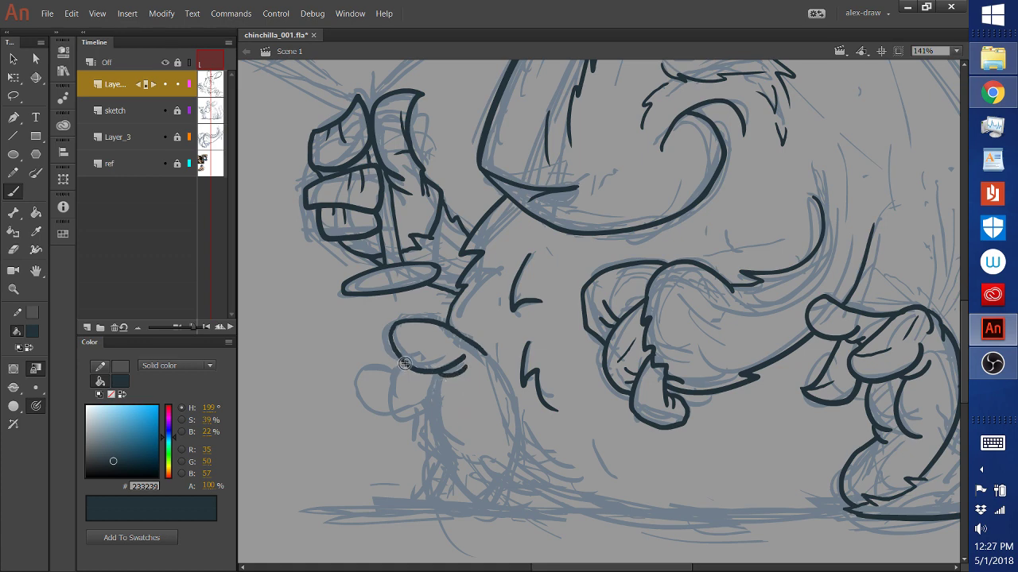
Step: Ink the two smaller toes, sole and rounded heel of the foot beneath the glass, redrawing the heel's end
{"action": "mouse_move", "coordinate": [414, 423]}
{"action": "left_mouse_down"}
{"action": "mouse_move", "coordinate": [434, 396]}
{"action": "mouse_move", "coordinate": [429, 414]}
{"action": "mouse_move", "coordinate": [438, 409]}
{"action": "mouse_move", "coordinate": [444, 438]}
{"action": "mouse_move", "coordinate": [465, 449]}
{"action": "left_mouse_up"}
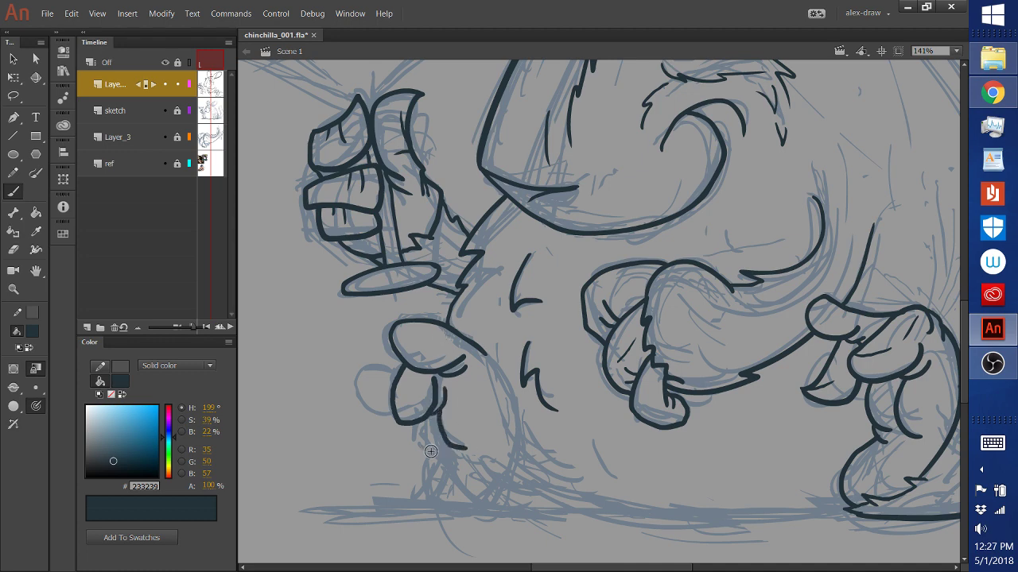
{"action": "left_click_drag", "start_coordinate": [483, 351], "coordinate": [484, 353]}
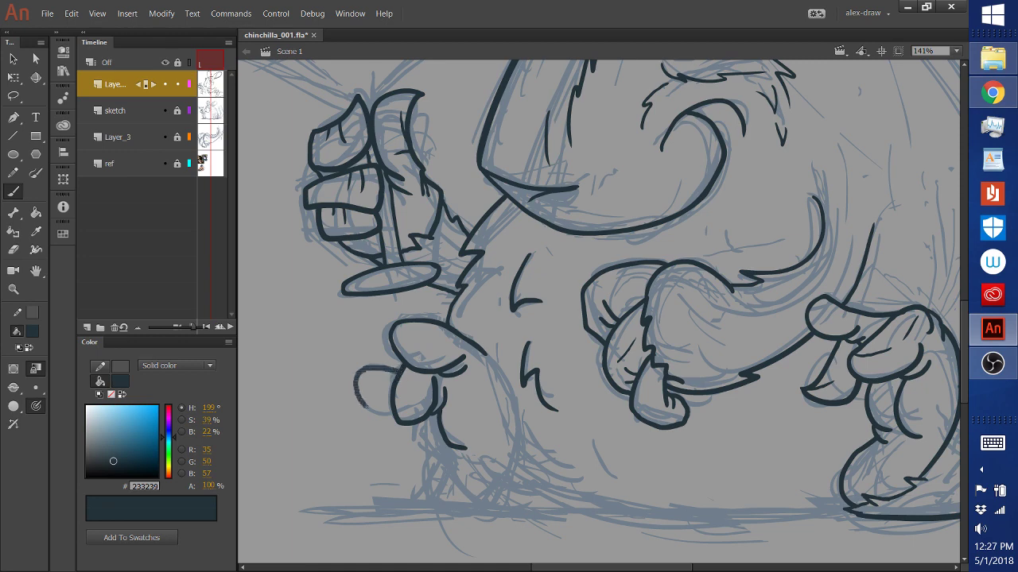
{"action": "mouse_move", "coordinate": [388, 411]}
{"action": "left_mouse_down"}
{"action": "mouse_move", "coordinate": [423, 415]}
{"action": "mouse_move", "coordinate": [442, 450]}
{"action": "left_mouse_up"}
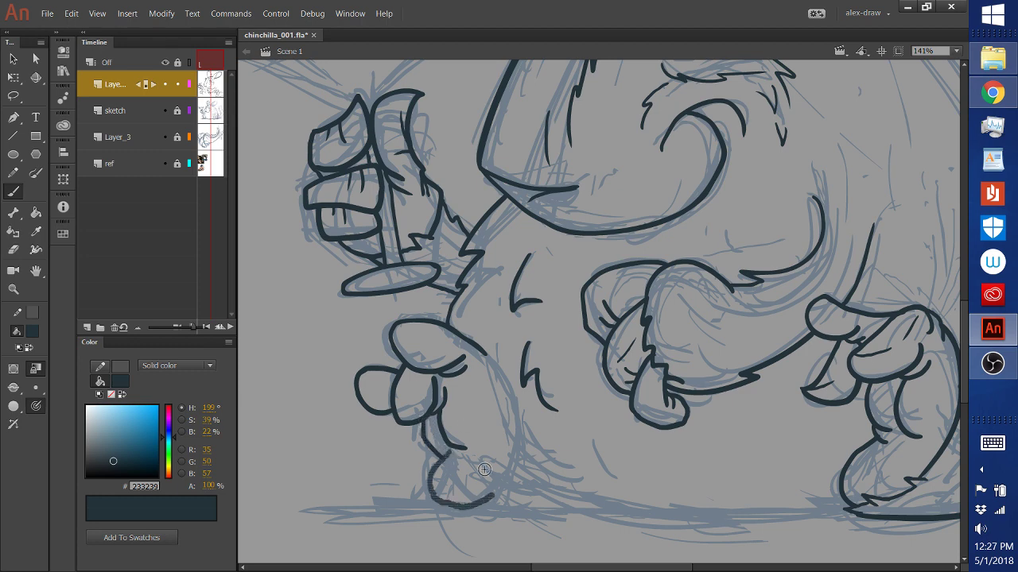
{"action": "mouse_move", "coordinate": [484, 470]}
{"action": "left_mouse_down"}
{"action": "mouse_move", "coordinate": [443, 459]}
{"action": "mouse_move", "coordinate": [430, 484]}
{"action": "mouse_move", "coordinate": [441, 500]}
{"action": "mouse_move", "coordinate": [490, 492]}
{"action": "left_mouse_up"}
{"action": "key", "text": "ctrl+z"}
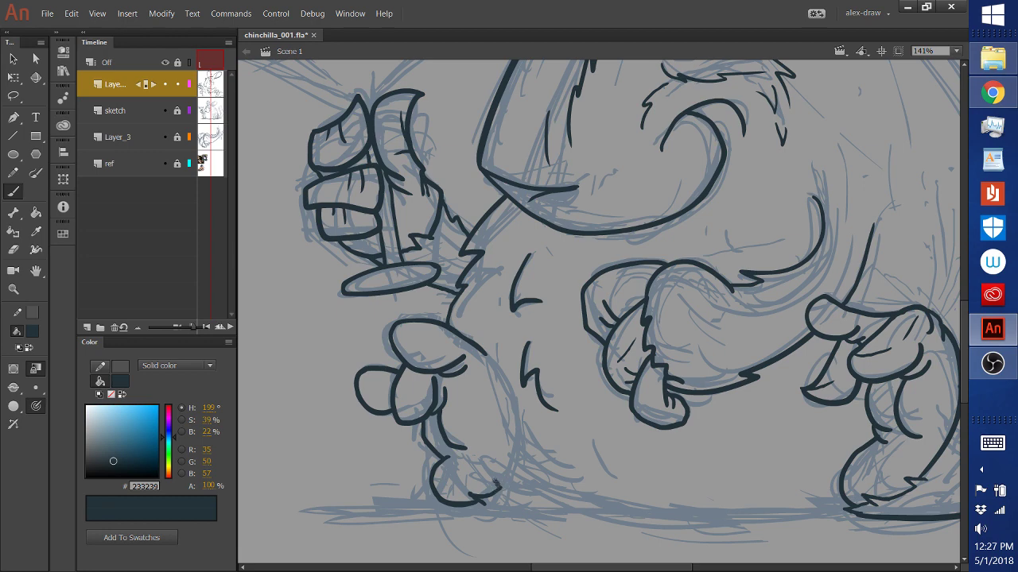
Step: Ink jagged fur spikes up from the heel and the foot's long curved upper contour, redoing the misplaced spikes
{"action": "left_click_drag", "start_coordinate": [481, 436], "coordinate": [512, 460]}
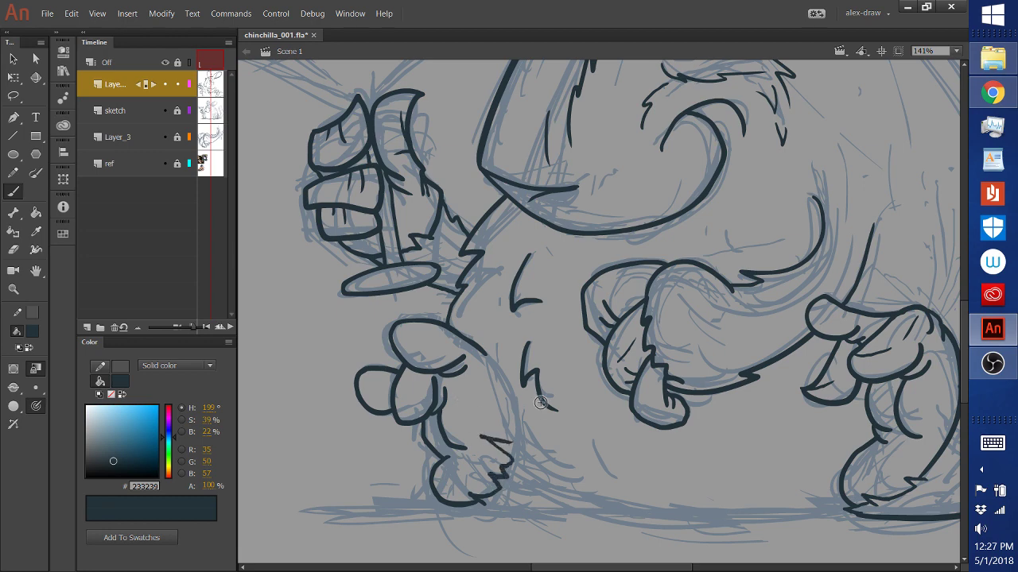
{"action": "key", "text": "ctrl+z"}
{"action": "key", "text": "ctrl+z"}
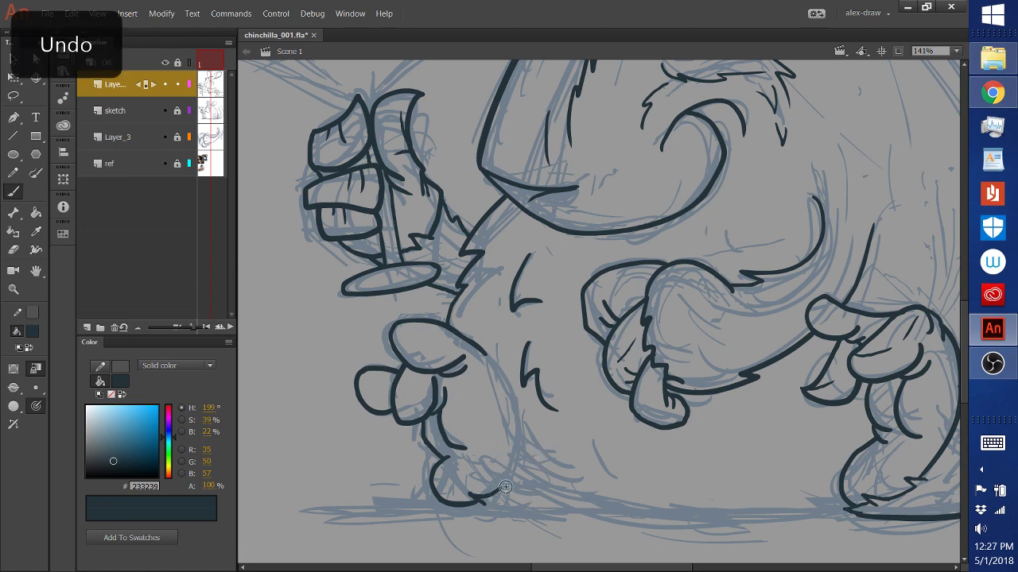
{"action": "mouse_move", "coordinate": [500, 491]}
{"action": "left_mouse_down"}
{"action": "mouse_move", "coordinate": [489, 469]}
{"action": "mouse_move", "coordinate": [516, 458]}
{"action": "mouse_move", "coordinate": [500, 441]}
{"action": "mouse_move", "coordinate": [528, 433]}
{"action": "mouse_move", "coordinate": [513, 411]}
{"action": "left_mouse_up"}
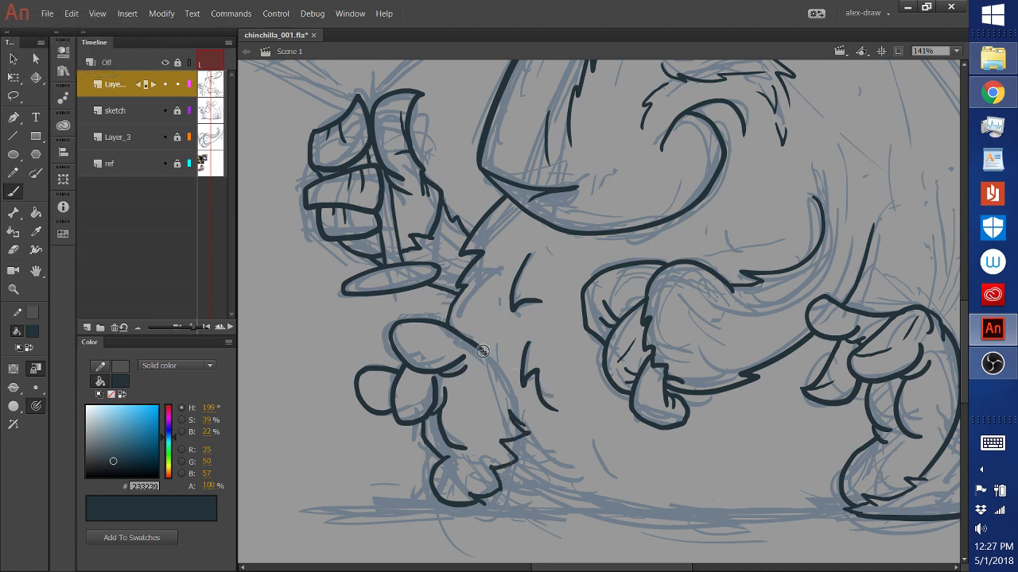
{"action": "left_click_drag", "start_coordinate": [521, 417], "coordinate": [524, 434]}
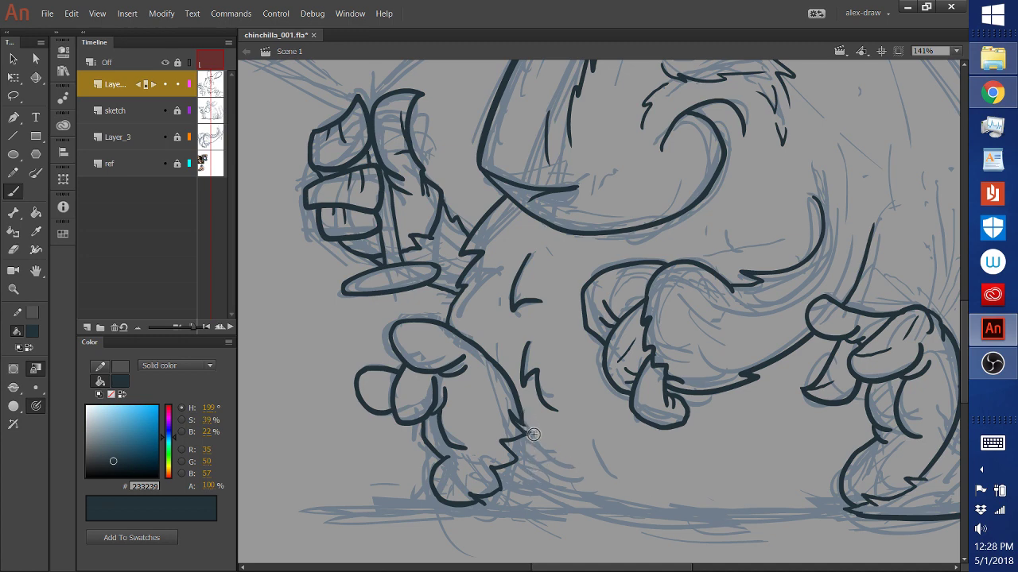
Step: Ink the belly's lower contour between the two feet and a ground line from the heel to the belly
{"action": "mouse_move", "coordinate": [528, 432]}
{"action": "left_mouse_down"}
{"action": "mouse_move", "coordinate": [565, 485]}
{"action": "mouse_move", "coordinate": [606, 501]}
{"action": "mouse_move", "coordinate": [780, 515]}
{"action": "left_mouse_up"}
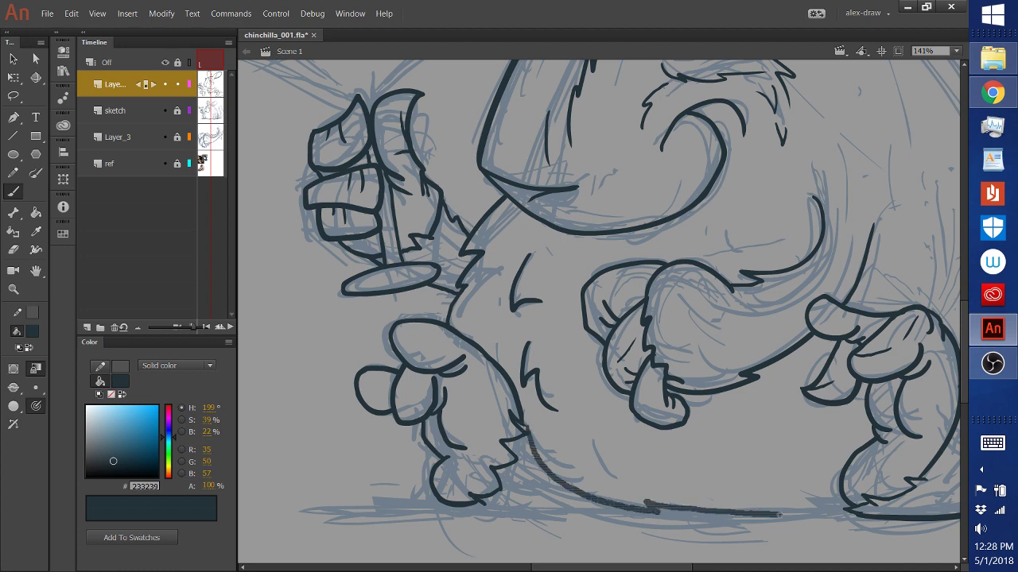
{"action": "left_click_drag", "start_coordinate": [848, 512], "coordinate": [851, 513]}
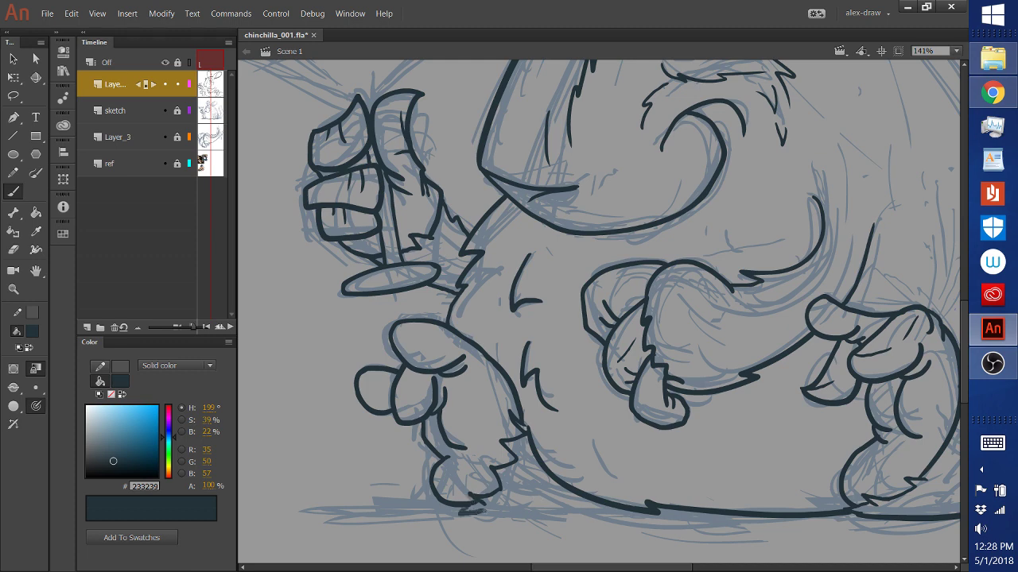
{"action": "left_click_drag", "start_coordinate": [616, 500], "coordinate": [618, 499]}
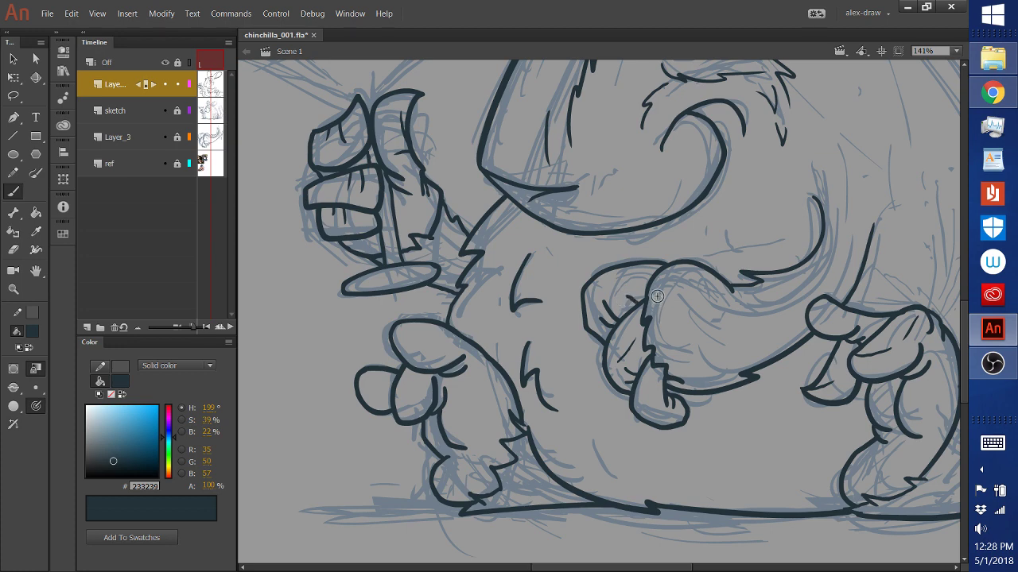
Step: Add short crease strokes to the hand resting on the belly, undoing the misplaced ones
{"action": "key", "text": "ctrl+z"}
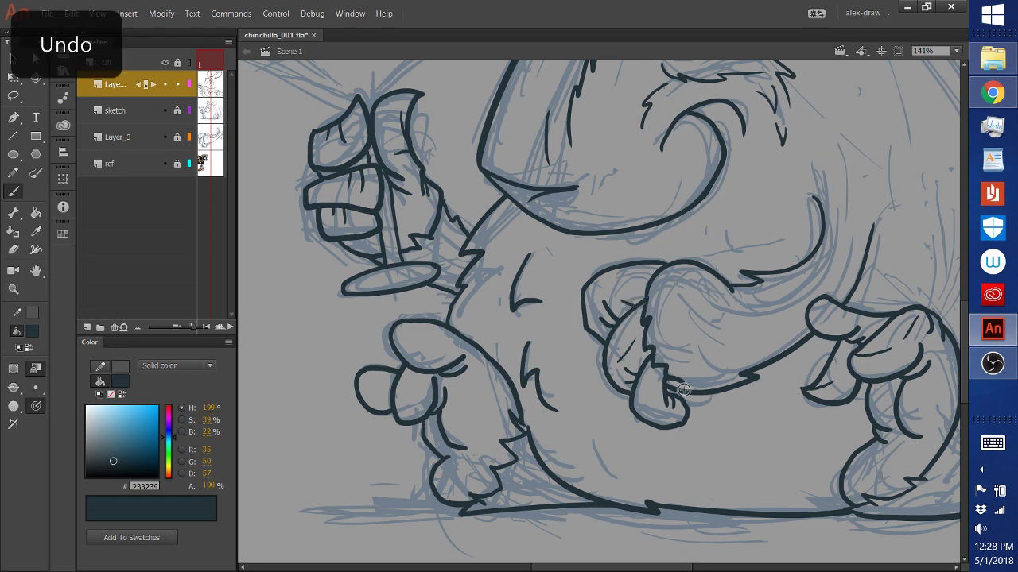
{"action": "key", "text": "ctrl+z"}
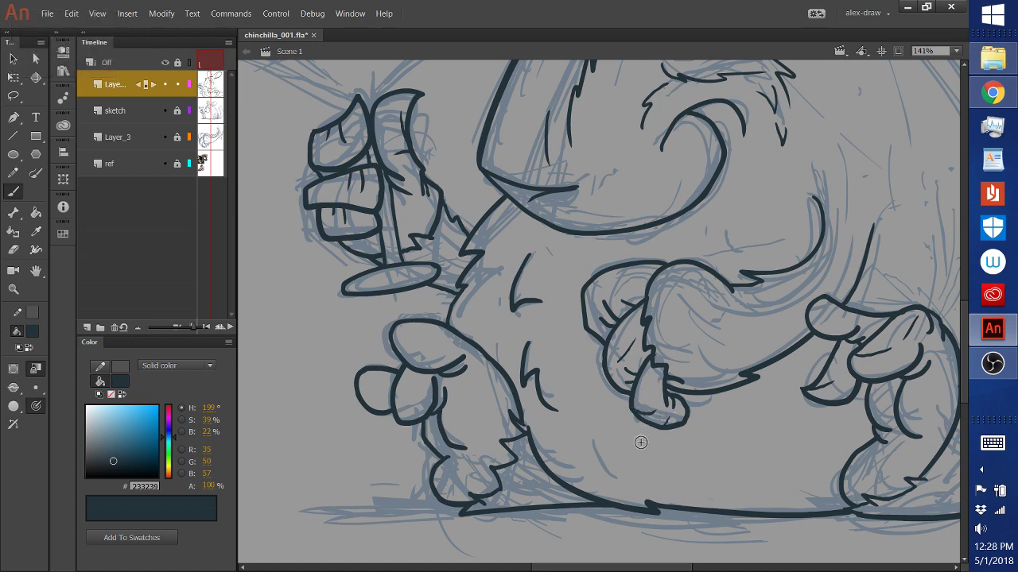
{"action": "key", "text": "ctrl+z"}
{"action": "key", "text": "ctrl+z"}
Step: Ink the chinchilla's back contour with small fur spikes, from the near ear's base down to the ground behind the foot
{"action": "left_click_drag", "start_coordinate": [658, 570], "coordinate": [720, 566]}
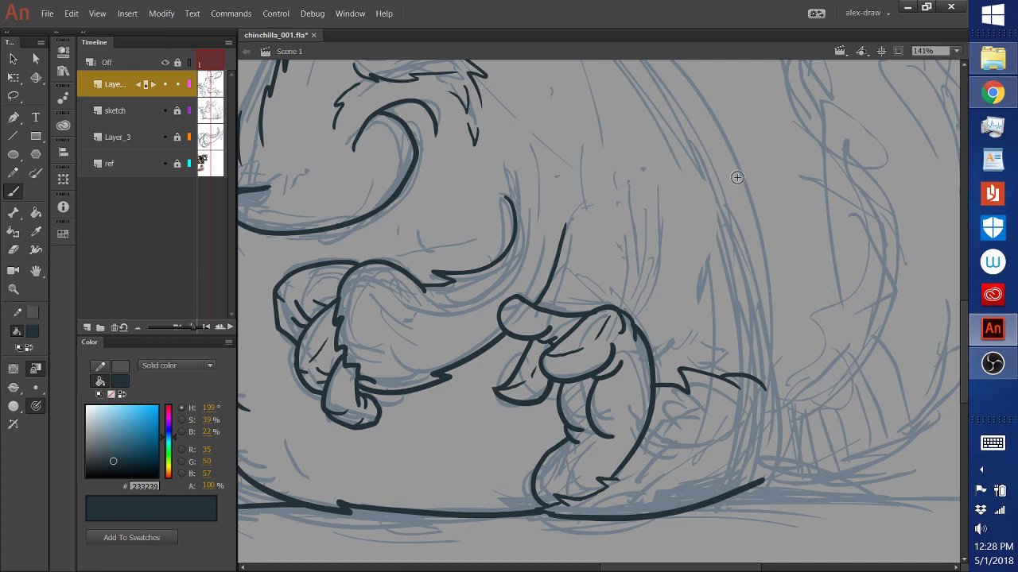
{"action": "mouse_move", "coordinate": [739, 171]}
{"action": "left_mouse_down"}
{"action": "mouse_move", "coordinate": [792, 309]}
{"action": "mouse_move", "coordinate": [778, 294]}
{"action": "mouse_move", "coordinate": [789, 384]}
{"action": "mouse_move", "coordinate": [762, 473]}
{"action": "left_mouse_up"}
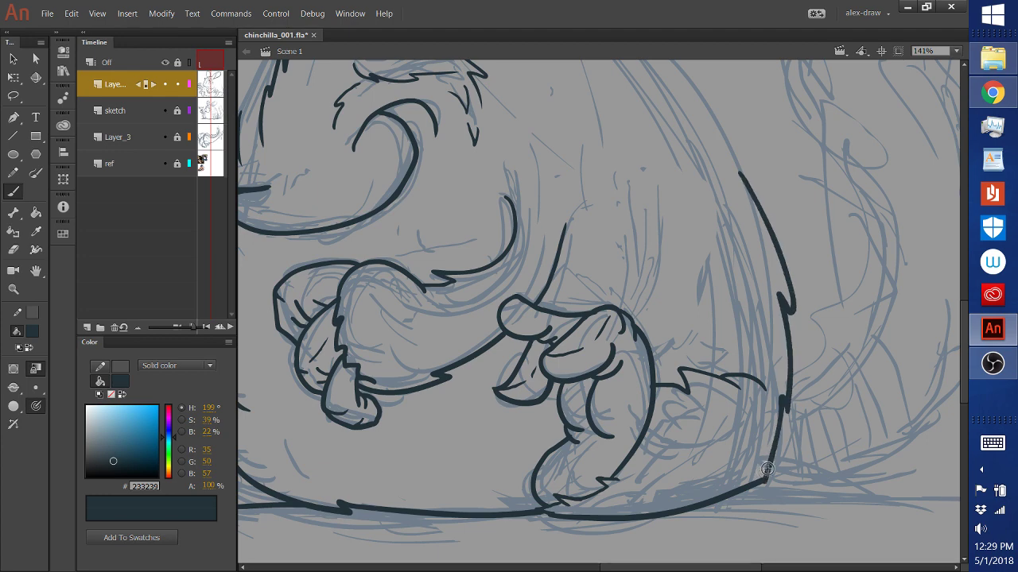
{"action": "scroll", "coordinate": [965, 330], "scroll_direction": "up", "scroll_amount": 2}
{"action": "scroll", "coordinate": [967, 326], "scroll_direction": "up", "scroll_amount": 4}
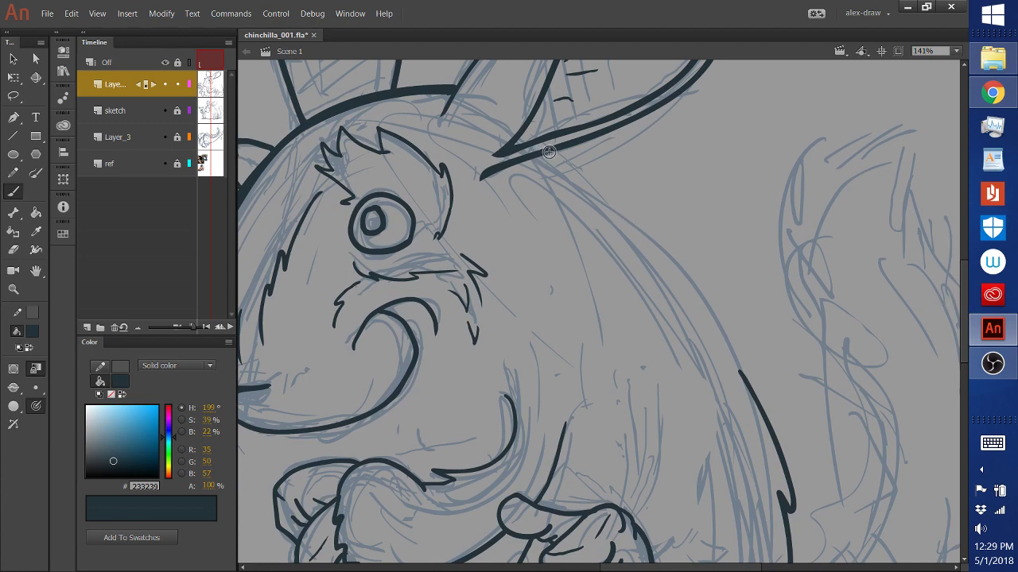
{"action": "mouse_move", "coordinate": [554, 157]}
{"action": "left_mouse_down"}
{"action": "mouse_move", "coordinate": [632, 196]}
{"action": "mouse_move", "coordinate": [612, 203]}
{"action": "mouse_move", "coordinate": [667, 248]}
{"action": "mouse_move", "coordinate": [684, 284]}
{"action": "mouse_move", "coordinate": [748, 358]}
{"action": "left_mouse_up"}
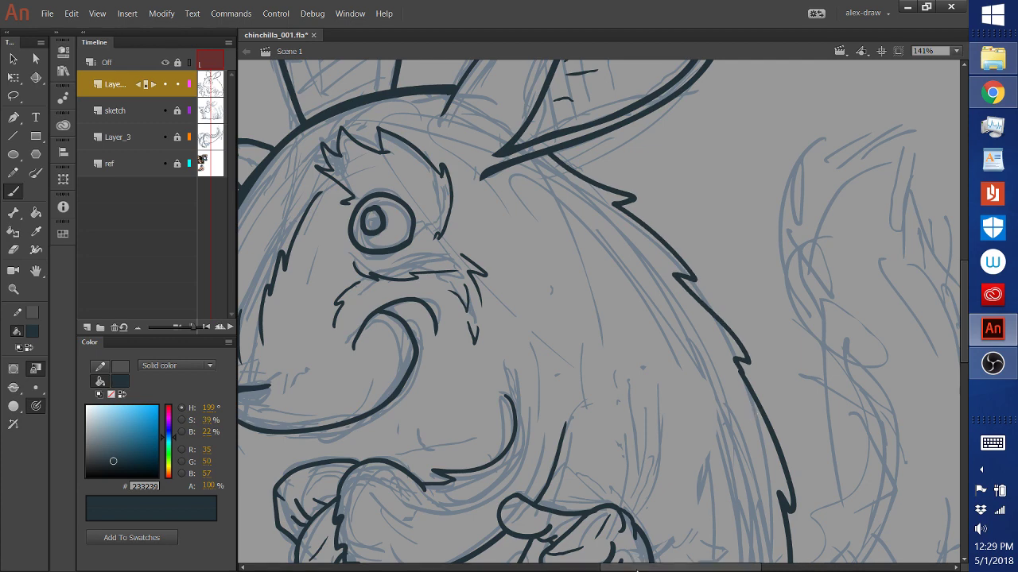
Step: Ink two jagged fur marks on the neck and shoulder below the near ear
{"action": "left_click_drag", "start_coordinate": [636, 566], "coordinate": [553, 566]}
{"action": "mouse_move", "coordinate": [805, 209]}
{"action": "left_mouse_down"}
{"action": "mouse_move", "coordinate": [832, 278]}
{"action": "mouse_move", "coordinate": [792, 322]}
{"action": "left_mouse_up"}
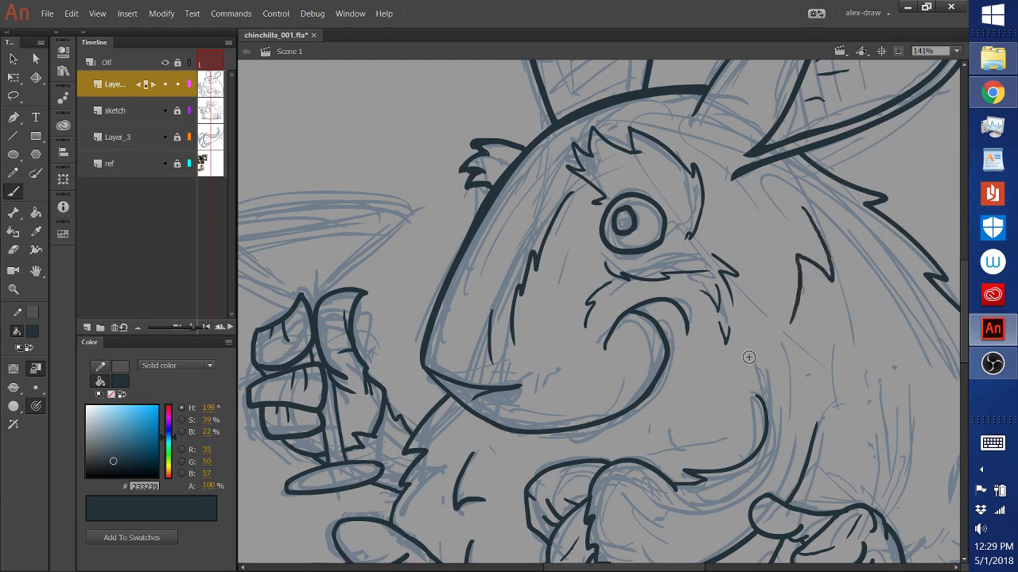
{"action": "mouse_move", "coordinate": [897, 295]}
{"action": "left_mouse_down"}
{"action": "mouse_move", "coordinate": [915, 350]}
{"action": "mouse_move", "coordinate": [899, 372]}
{"action": "left_mouse_up"}
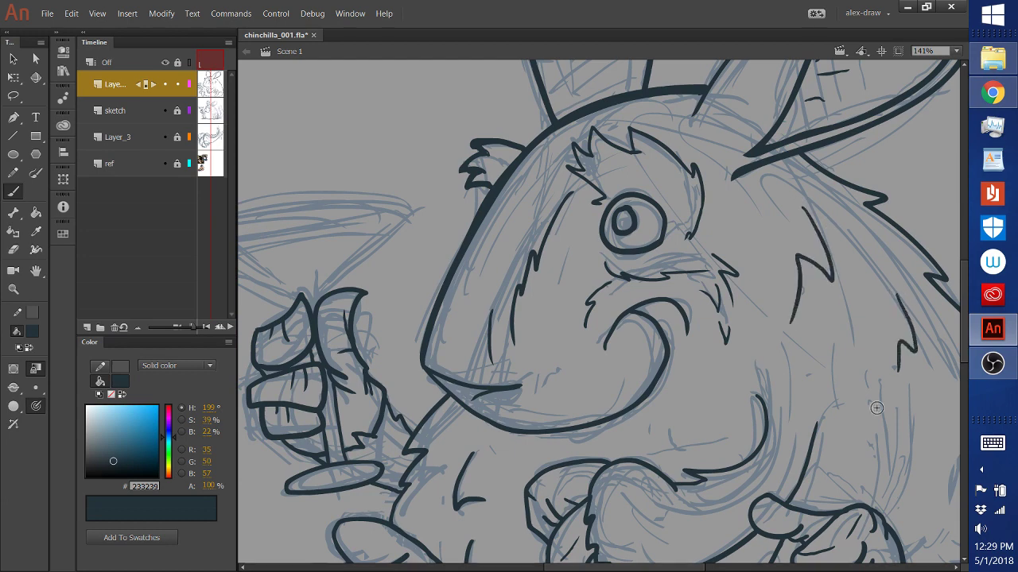
Step: Ink the cocktail glass bowl with its two slanted sides and curved rim meeting above the hand
{"action": "left_click_drag", "start_coordinate": [700, 566], "coordinate": [644, 566]}
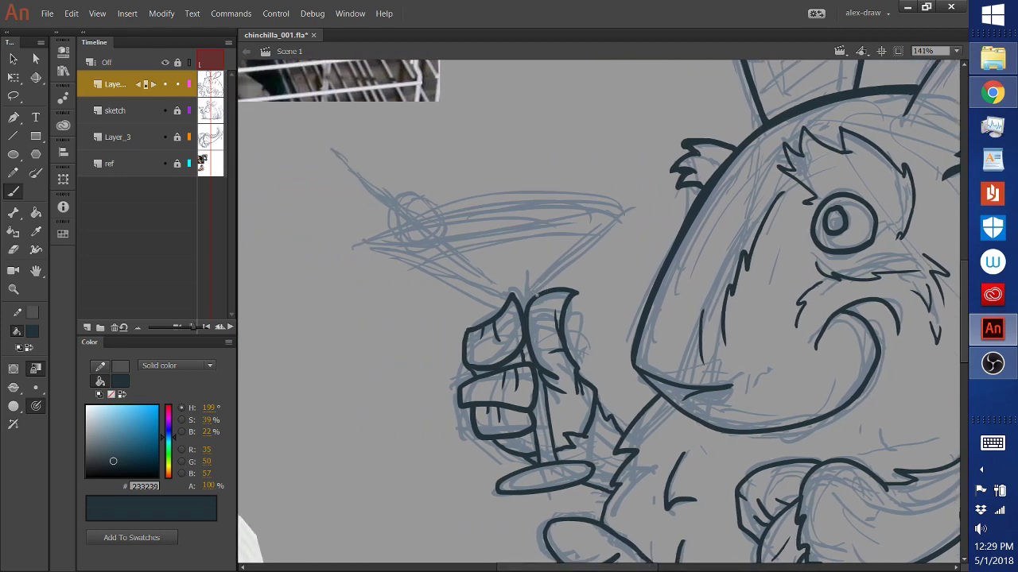
{"action": "left_click_drag", "start_coordinate": [542, 288], "coordinate": [625, 213]}
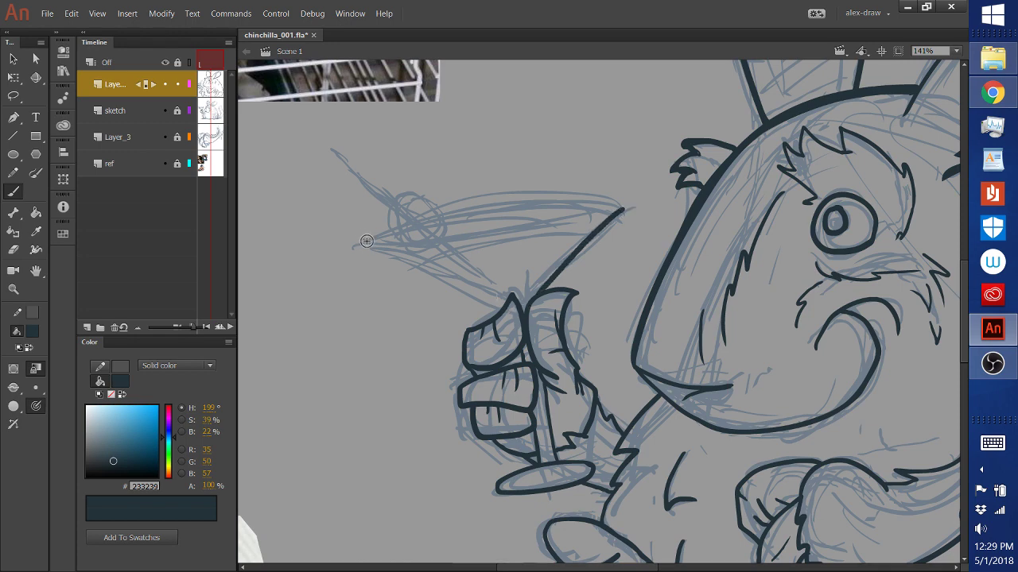
{"action": "mouse_move", "coordinate": [364, 242]}
{"action": "left_mouse_down"}
{"action": "mouse_move", "coordinate": [446, 209]}
{"action": "mouse_move", "coordinate": [538, 196]}
{"action": "mouse_move", "coordinate": [626, 209]}
{"action": "left_mouse_up"}
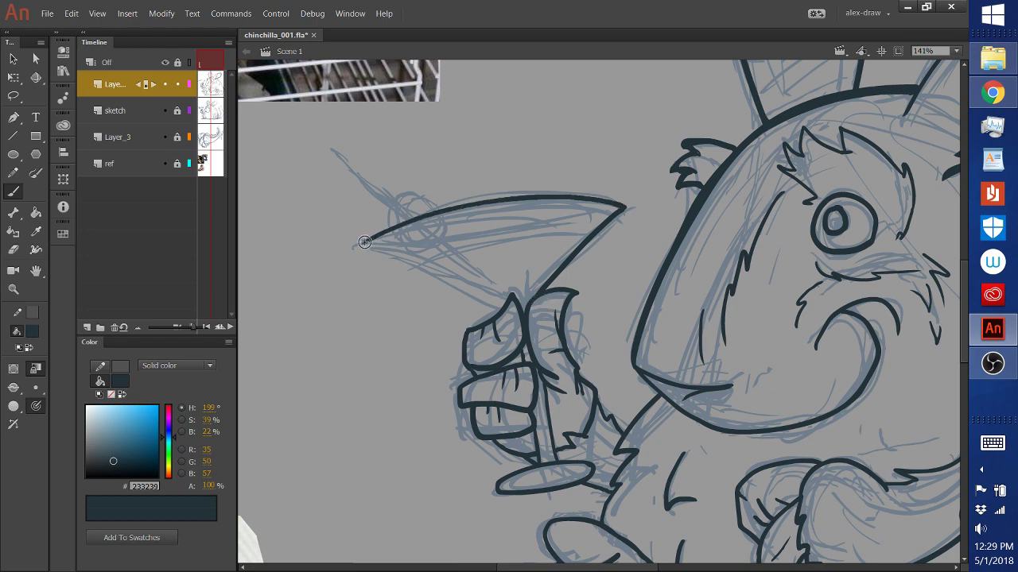
{"action": "left_click_drag", "start_coordinate": [364, 242], "coordinate": [501, 312]}
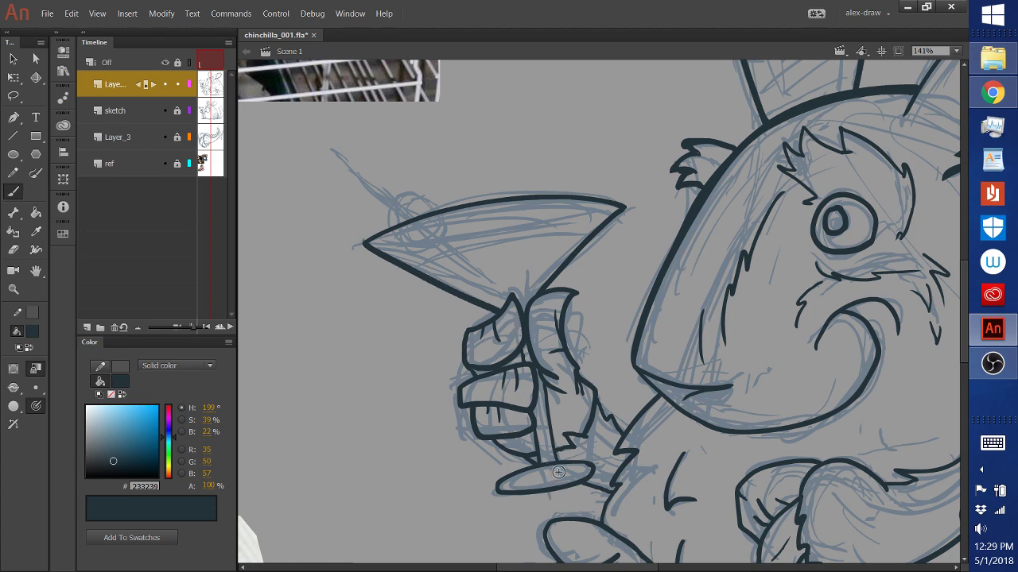
Step: Ink a small inner ellipse on the glass base and a curved liquid line across the bowl
{"action": "left_click_drag", "start_coordinate": [526, 484], "coordinate": [558, 469]}
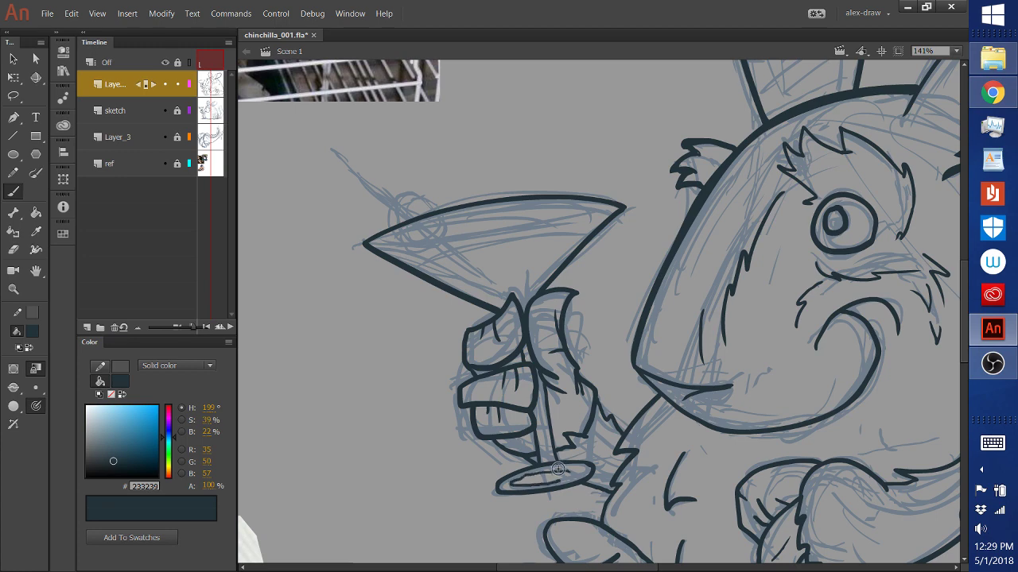
{"action": "key", "text": "ctrl+z"}
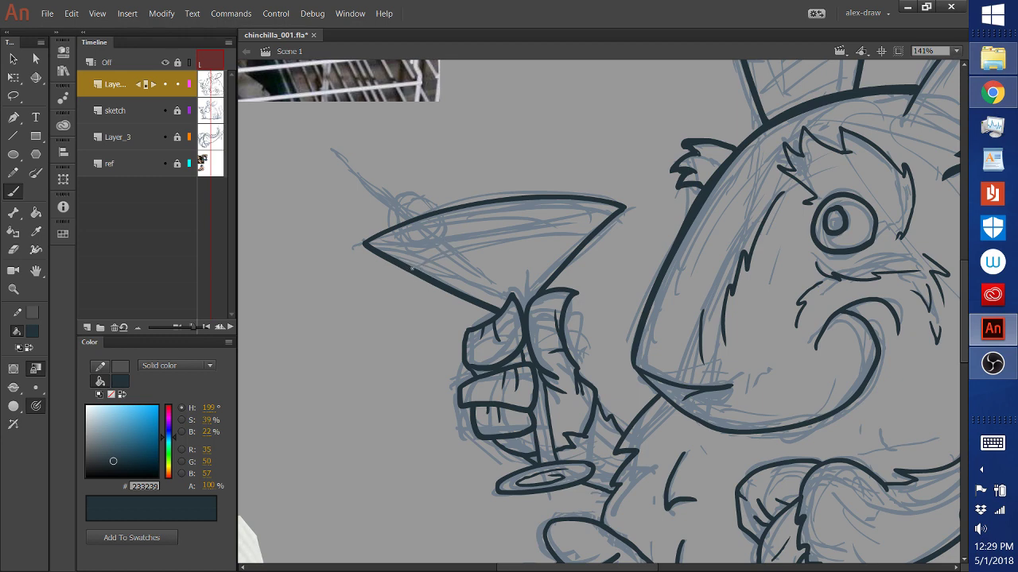
{"action": "left_click_drag", "start_coordinate": [448, 252], "coordinate": [585, 238]}
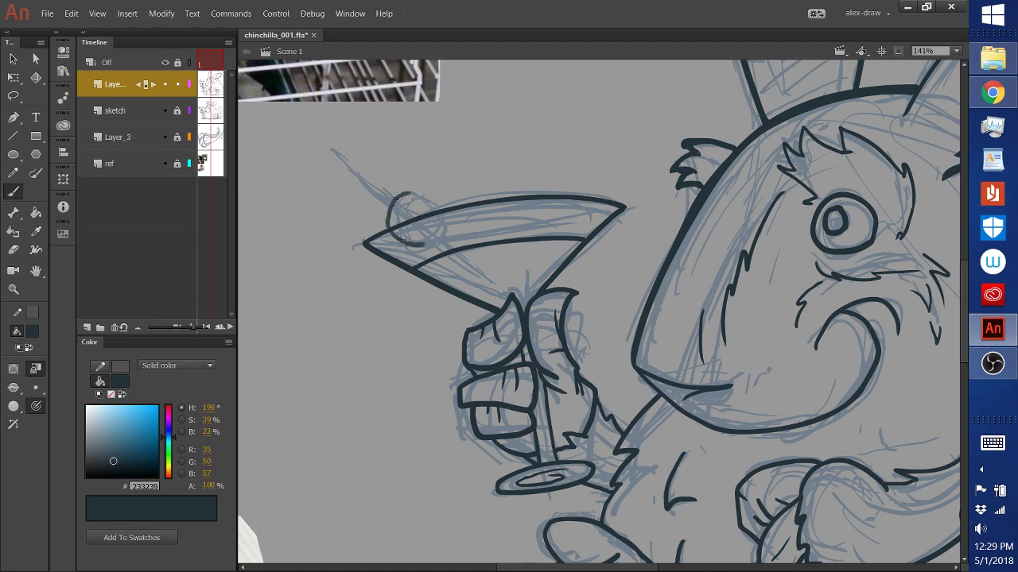
Step: Ink the round garnish on the glass rim, redrawing its circle, and the pick running through it into the bowl
{"action": "left_click_drag", "start_coordinate": [403, 192], "coordinate": [402, 194]}
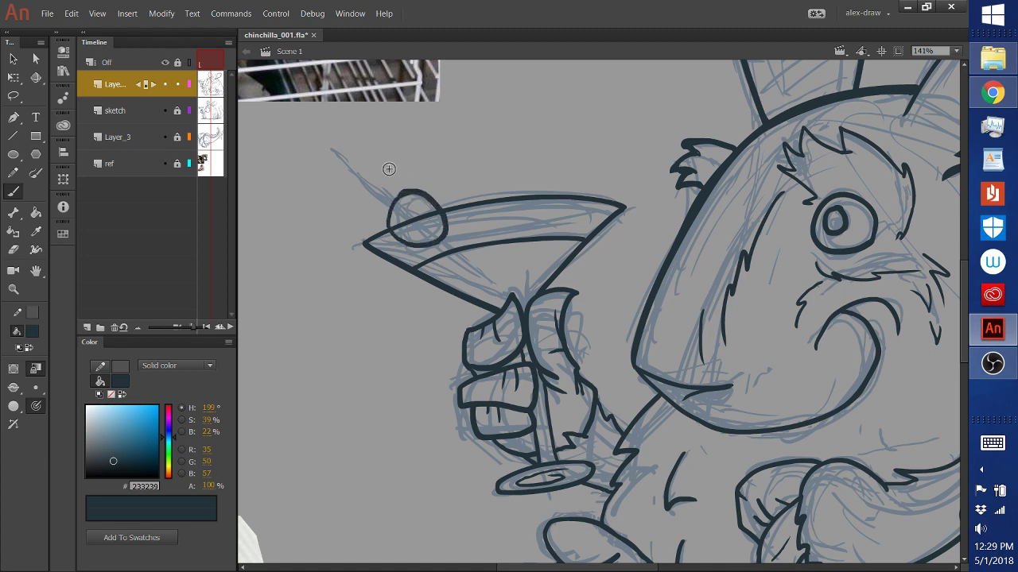
{"action": "key", "text": "ctrl+z"}
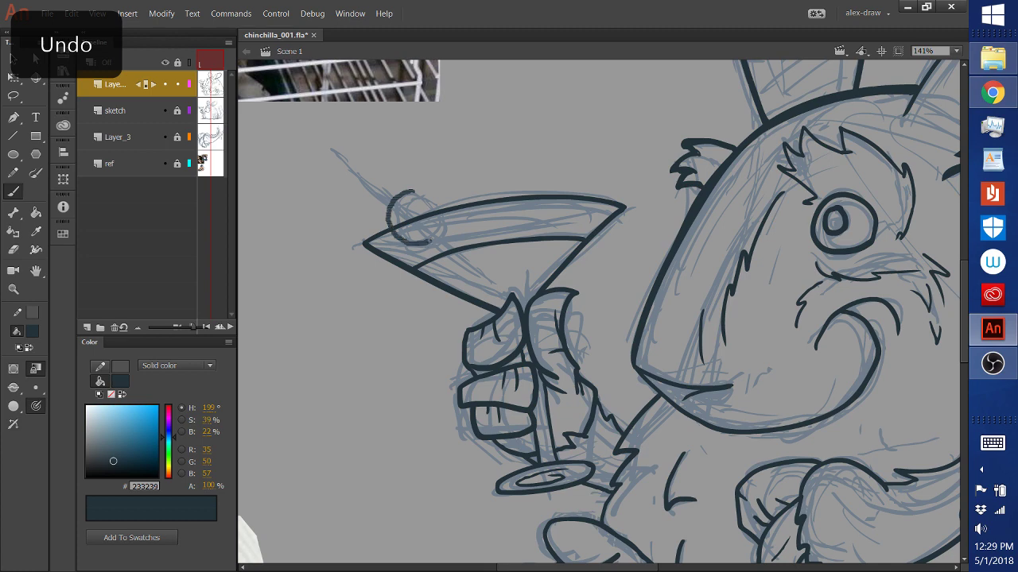
{"action": "mouse_move", "coordinate": [430, 238]}
{"action": "left_mouse_down"}
{"action": "mouse_move", "coordinate": [435, 205]}
{"action": "mouse_move", "coordinate": [412, 193]}
{"action": "left_mouse_up"}
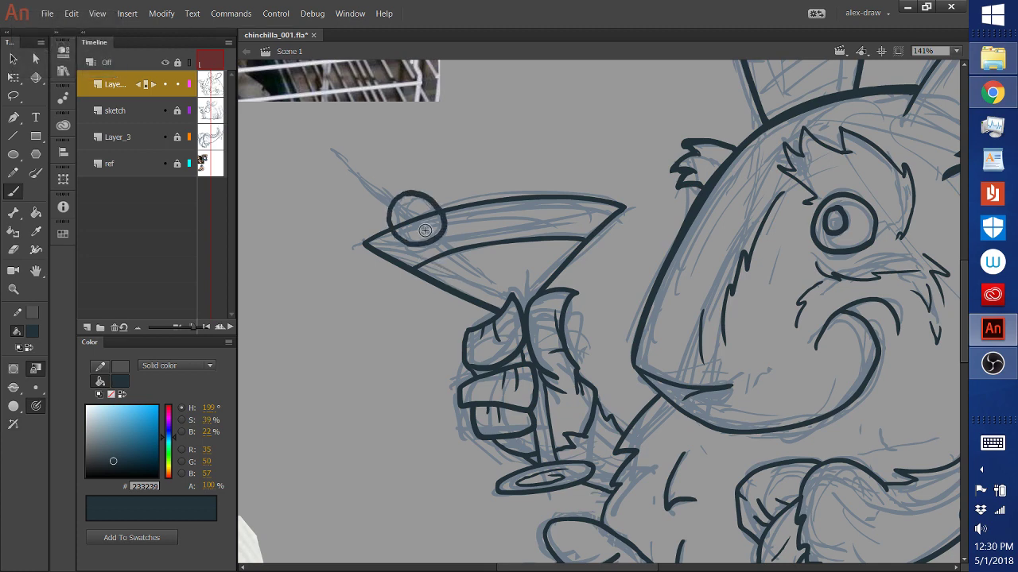
{"action": "left_click_drag", "start_coordinate": [498, 304], "coordinate": [501, 307]}
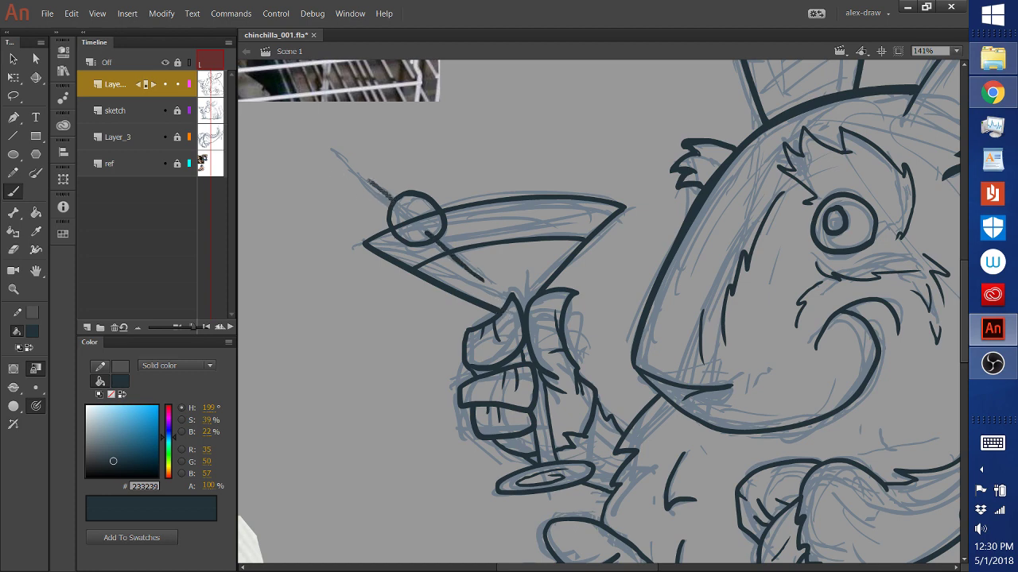
{"action": "left_click_drag", "start_coordinate": [370, 182], "coordinate": [342, 163]}
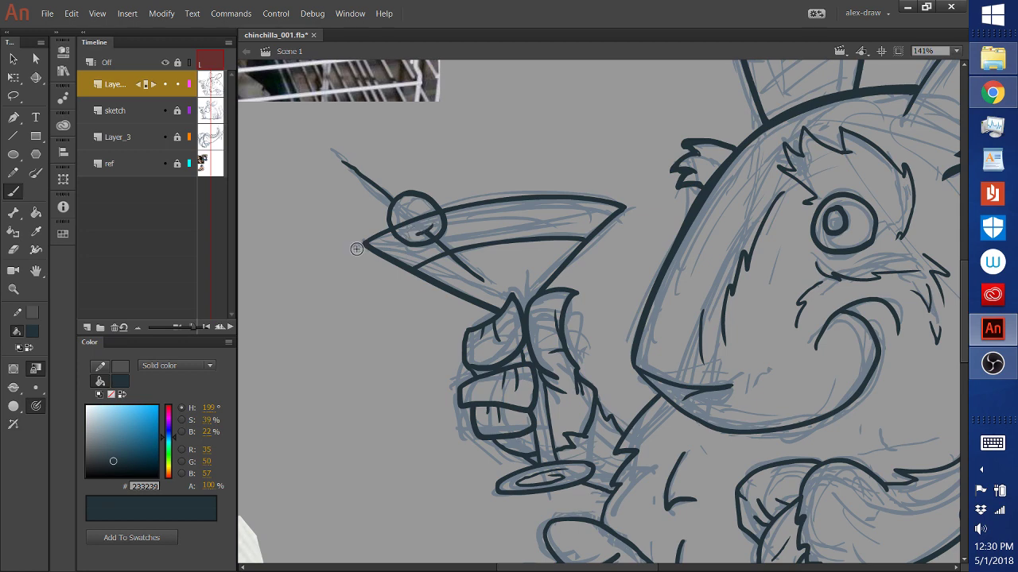
{"action": "key", "text": "ctrl+z"}
Step: Ink a short vertical crease on the thumb holding the glass, erasing and redrawing the stroke
{"action": "left_click", "coordinate": [13, 249]}
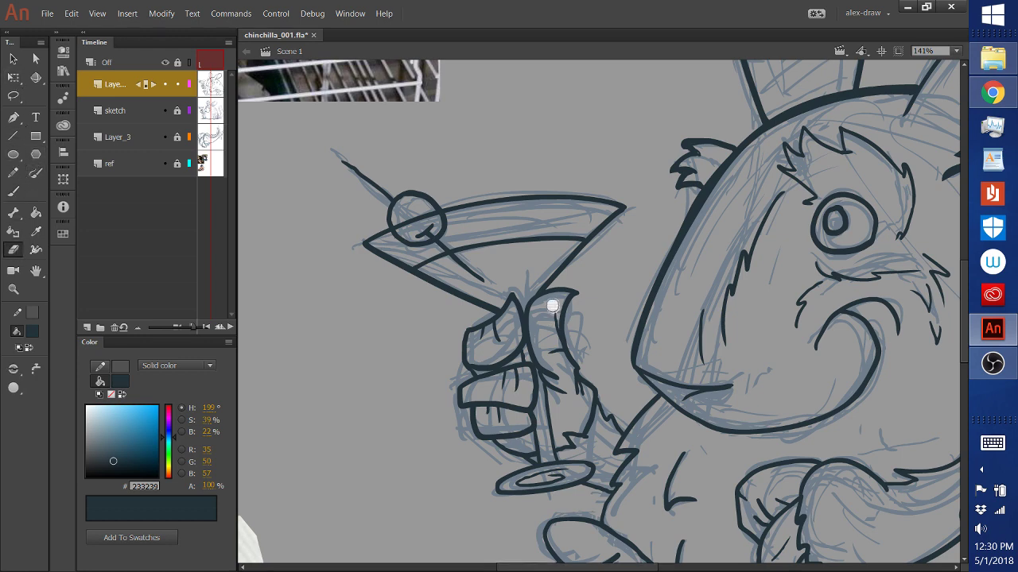
{"action": "mouse_move", "coordinate": [551, 305]}
{"action": "left_mouse_down"}
{"action": "mouse_move", "coordinate": [549, 336]}
{"action": "mouse_move", "coordinate": [560, 308]}
{"action": "left_mouse_up"}
{"action": "key", "text": "ctrl+z"}
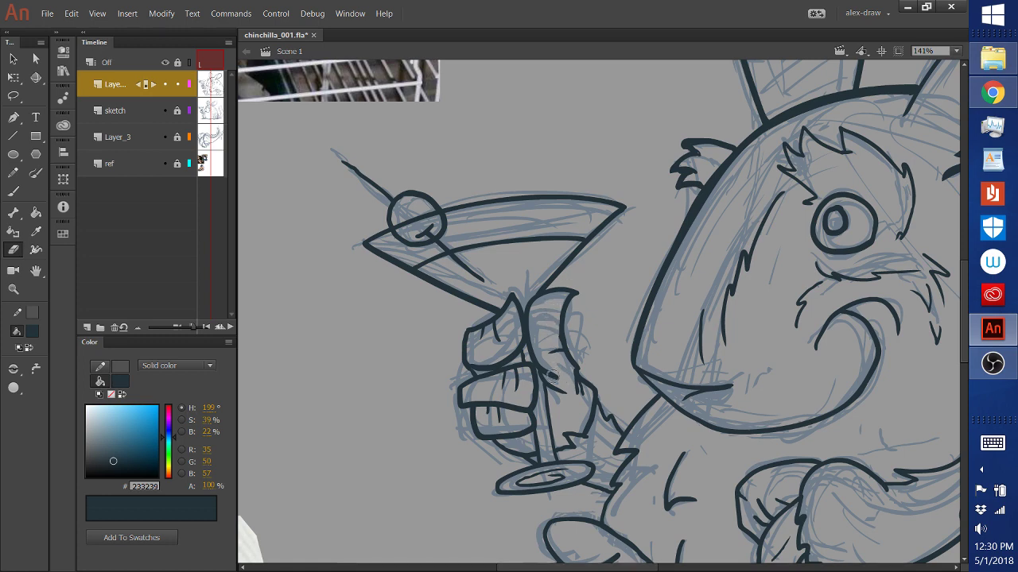
{"action": "left_click_drag", "start_coordinate": [554, 292], "coordinate": [547, 305]}
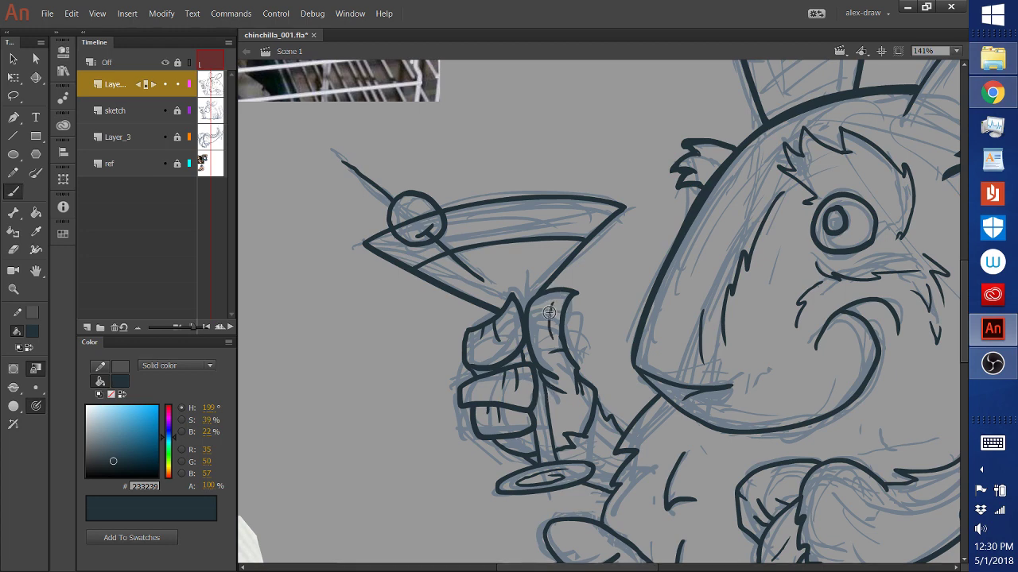
{"action": "key", "text": "ctrl+z"}
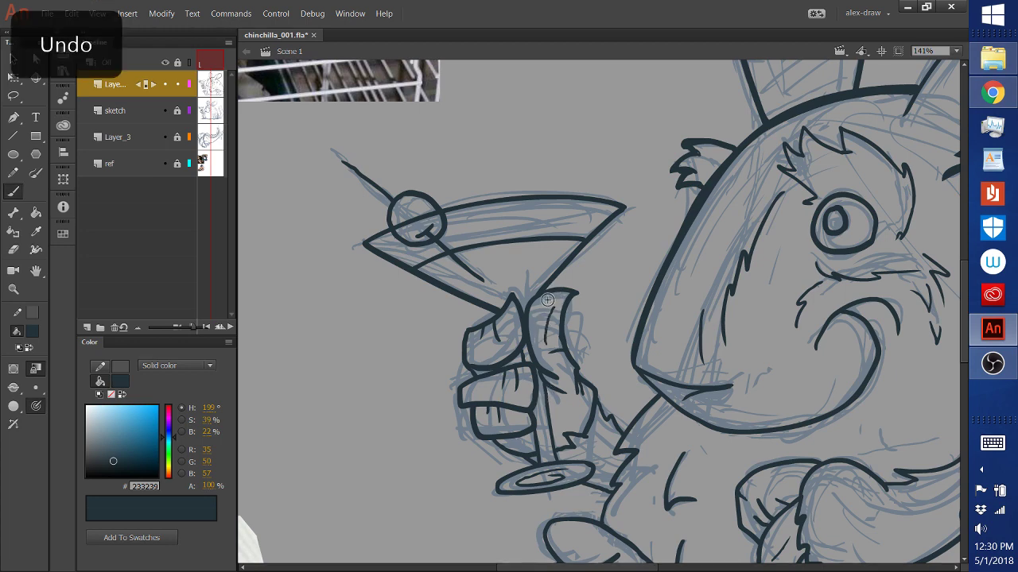
Step: Ink short crease and fur lines on the thumb, palm and lowest finger of the hand holding the glass, undoing stray strokes
{"action": "key", "text": "ctrl+z"}
{"action": "key", "text": "ctrl+z"}
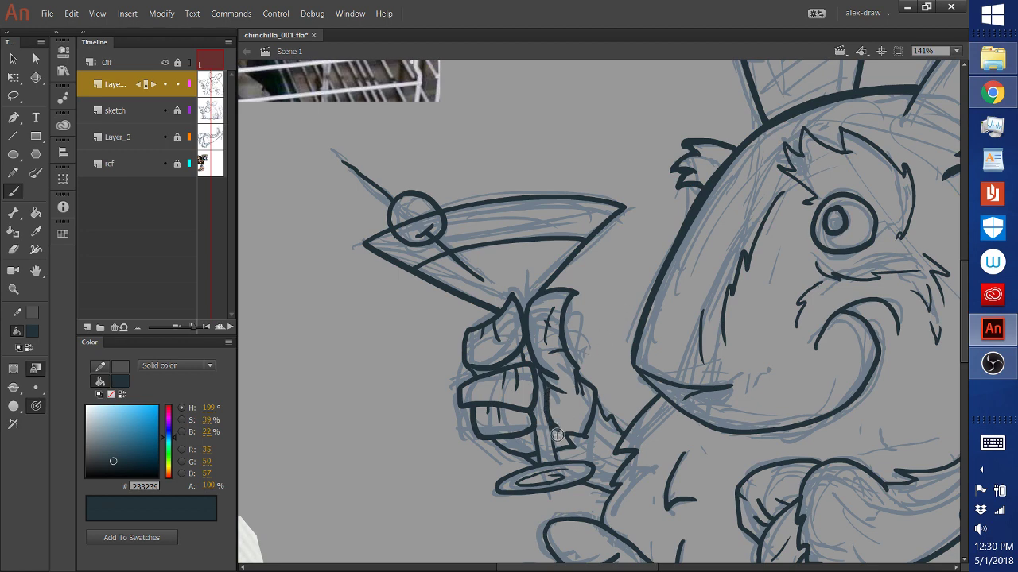
{"action": "key", "text": "ctrl+z"}
{"action": "key", "text": "ctrl+z"}
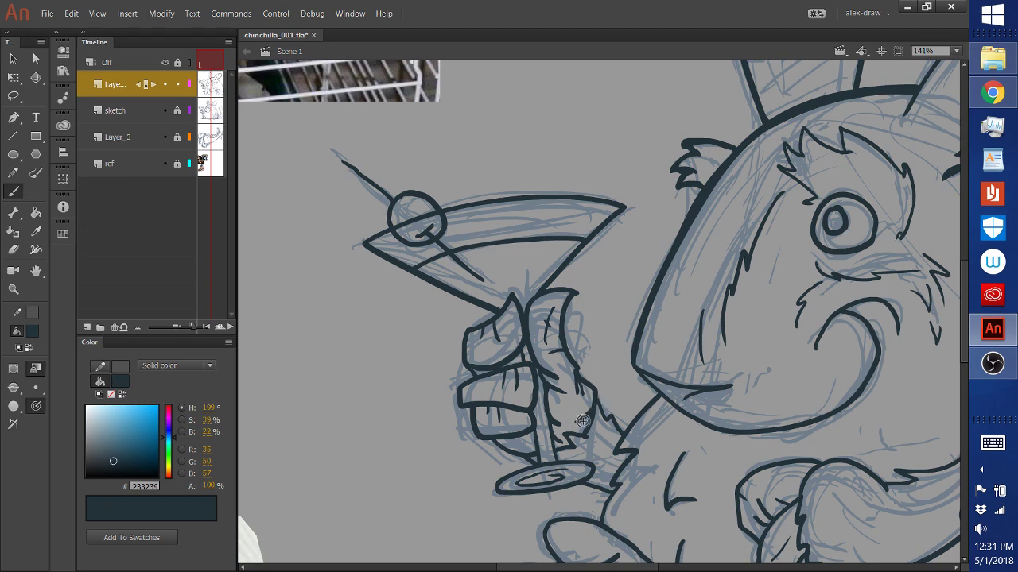
{"action": "key", "text": "ctrl+z"}
{"action": "key", "text": "ctrl+z"}
Step: Ink a thin elliptical ripple line on the liquid inside the cocktail glass, undoing and redrawing its upper stroke
{"action": "left_click_drag", "start_coordinate": [557, 250], "coordinate": [579, 242]}
{"action": "key", "text": "ctrl+z"}
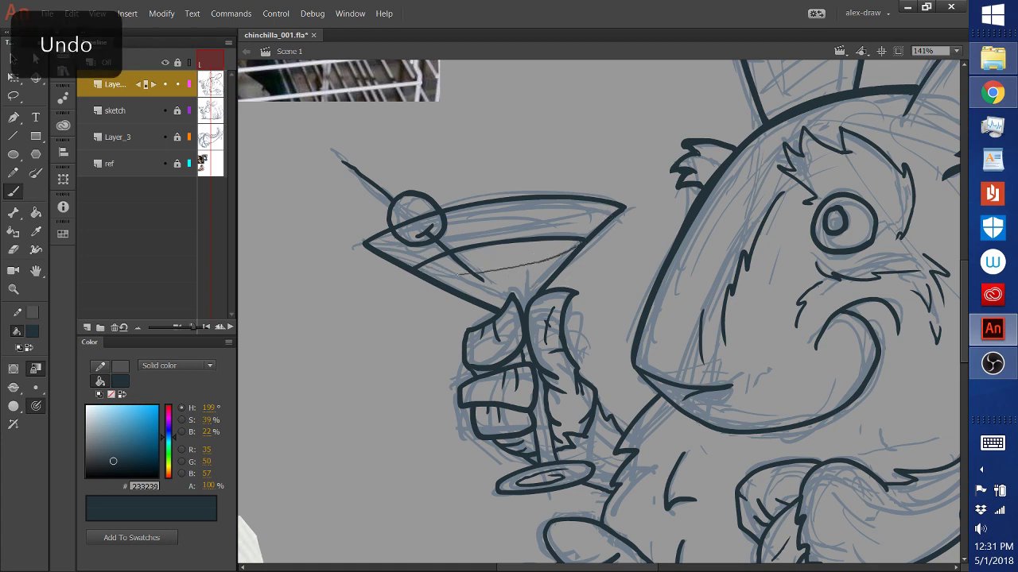
{"action": "mouse_move", "coordinate": [457, 273]}
{"action": "left_mouse_down"}
{"action": "mouse_move", "coordinate": [481, 254]}
{"action": "mouse_move", "coordinate": [564, 258]}
{"action": "mouse_move", "coordinate": [578, 242]}
{"action": "left_mouse_up"}
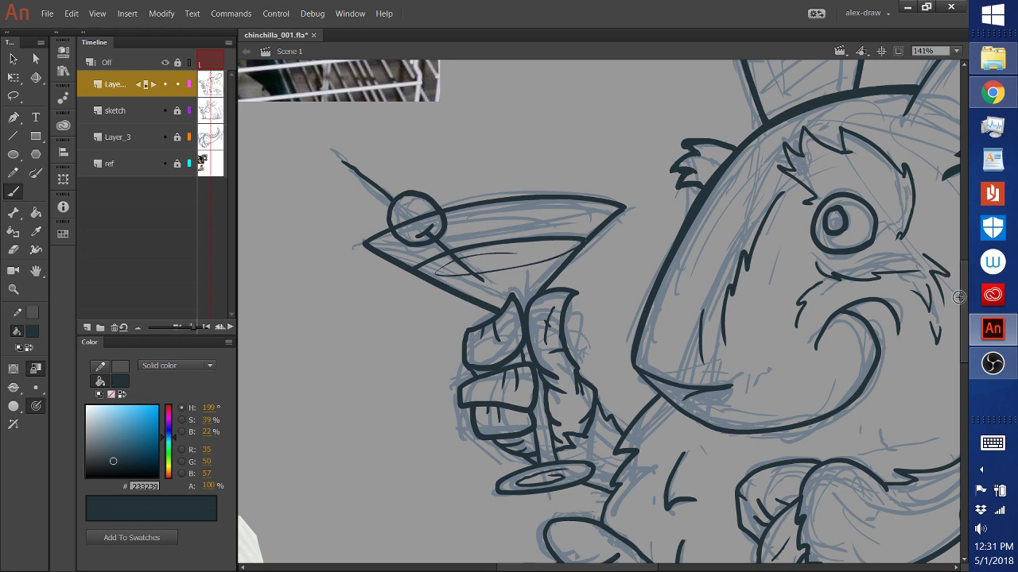
Step: Try a jagged fur stroke at the tip of the tail, undo it, and enlarge the tail area for inking
{"action": "scroll", "coordinate": [964, 330], "scroll_direction": "down", "scroll_amount": 4}
{"action": "scroll", "coordinate": [964, 342], "scroll_direction": "down", "scroll_amount": 3}
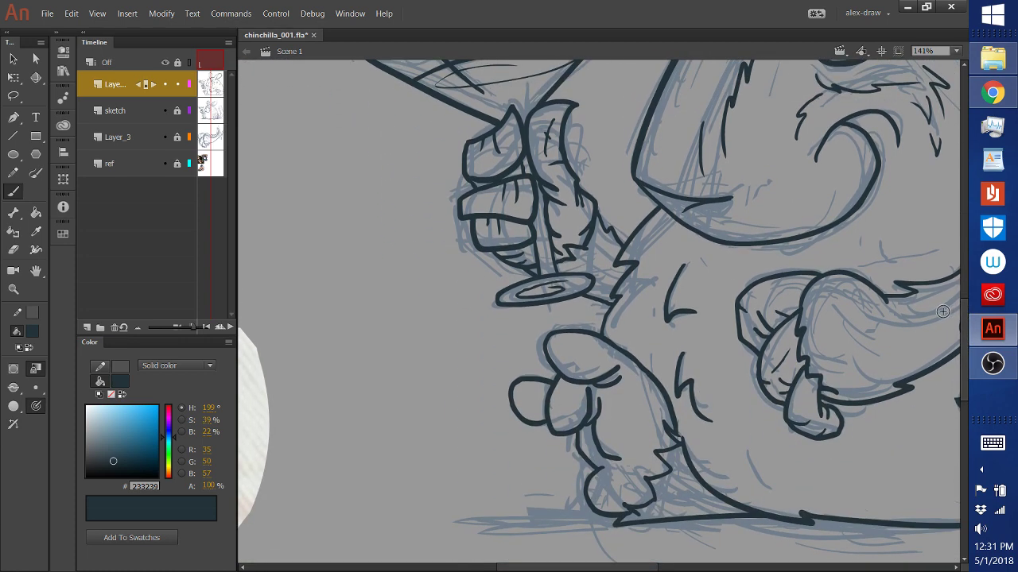
{"action": "left_click", "coordinate": [956, 51]}
{"action": "left_click", "coordinate": [935, 69]}
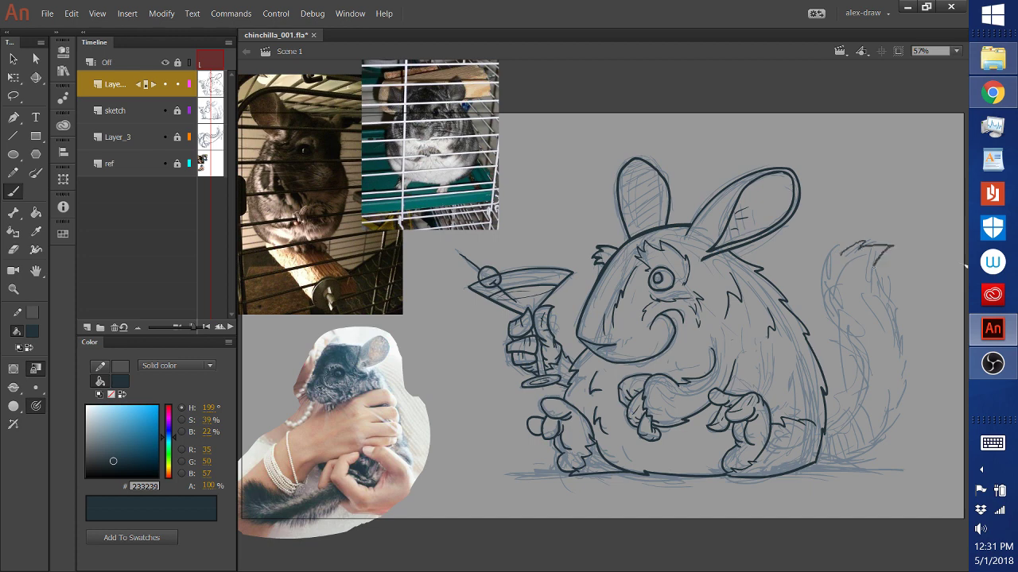
{"action": "left_click_drag", "start_coordinate": [857, 243], "coordinate": [873, 267]}
{"action": "key", "text": "ctrl+z"}
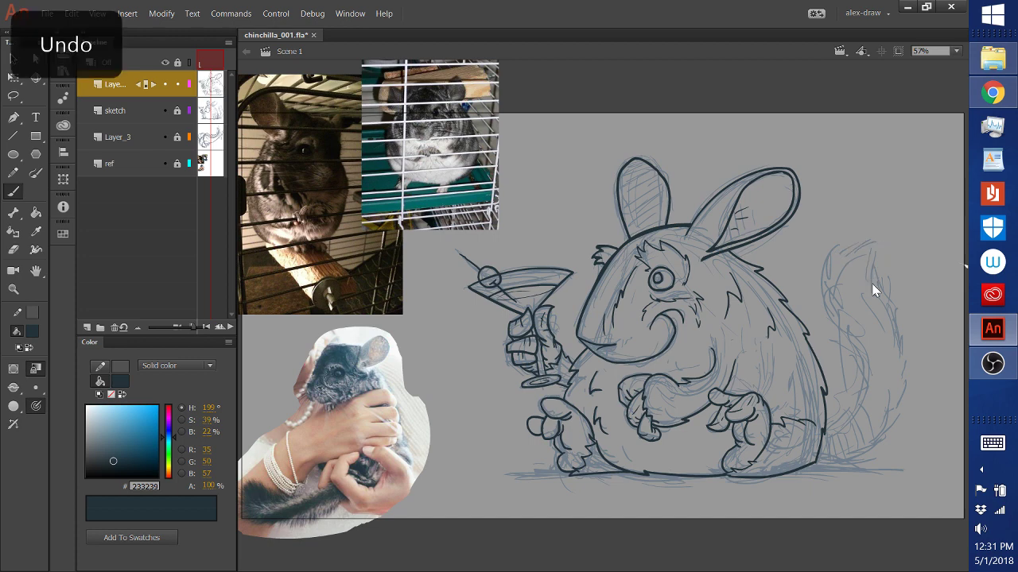
{"action": "left_click", "coordinate": [13, 289]}
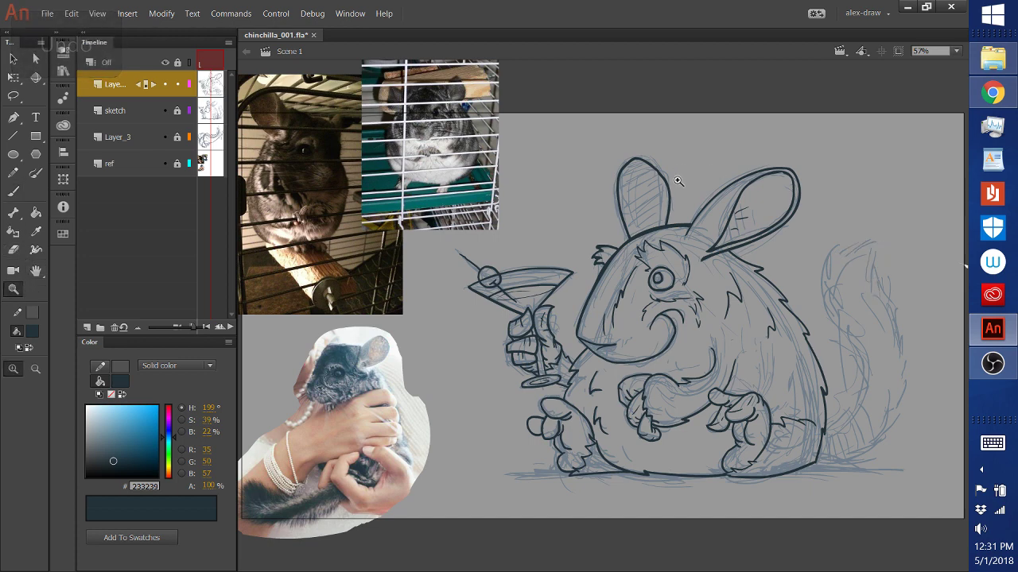
{"action": "left_click_drag", "start_coordinate": [704, 227], "coordinate": [930, 487]}
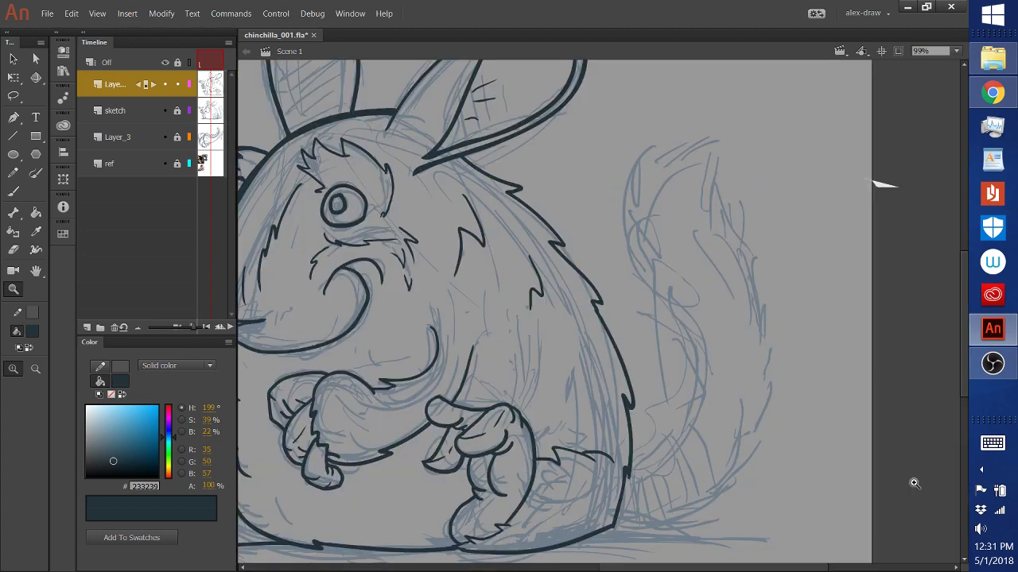
Step: Brush fur strokes onto the haunch between the hind foot and the rump, redoing the ones that miss
{"action": "key", "text": "b"}
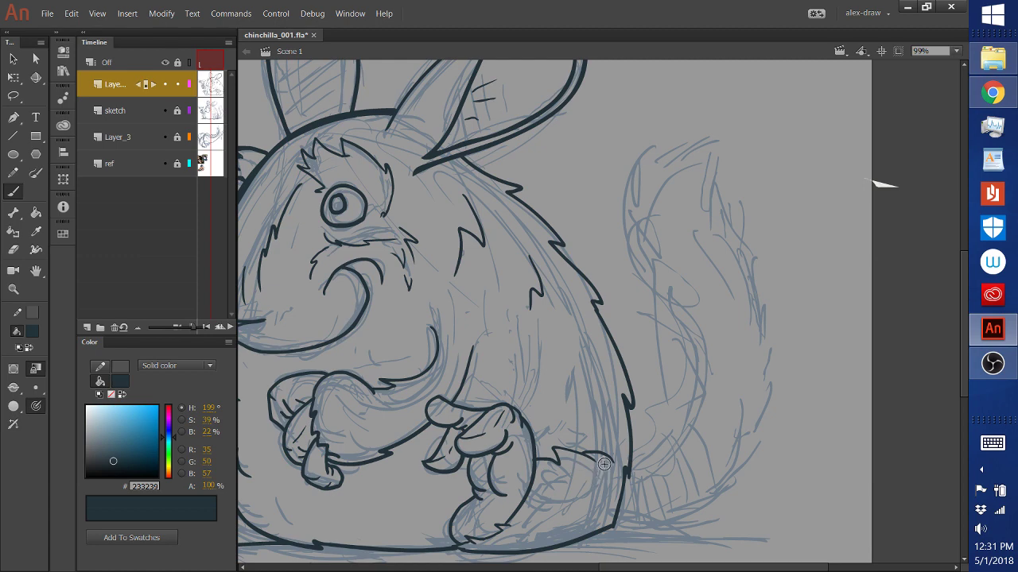
{"action": "mouse_move", "coordinate": [555, 476]}
{"action": "left_mouse_down"}
{"action": "mouse_move", "coordinate": [590, 477]}
{"action": "mouse_move", "coordinate": [544, 490]}
{"action": "left_mouse_up"}
{"action": "key", "text": "ctrl+z"}
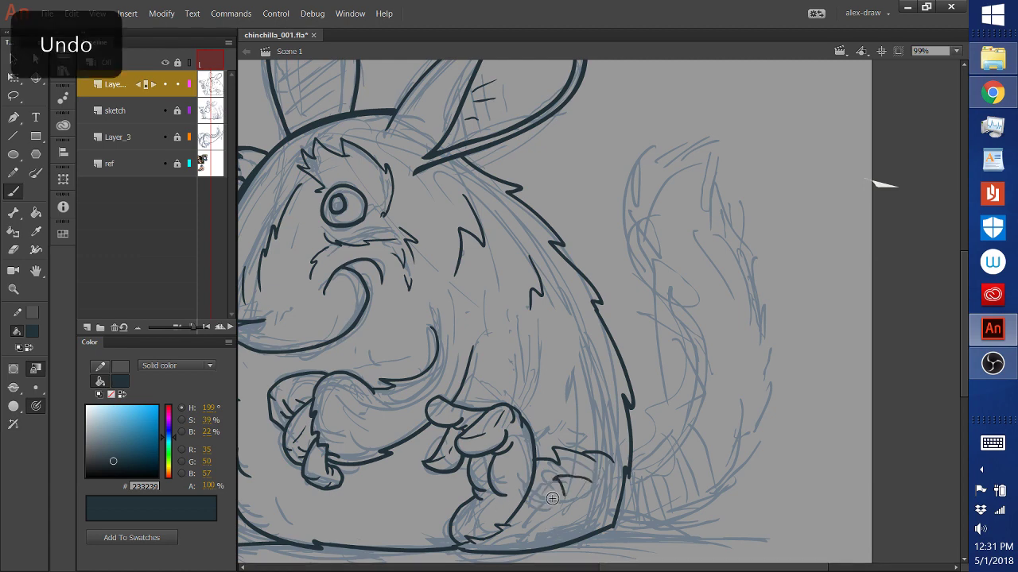
{"action": "key", "text": "ctrl+z"}
{"action": "mouse_move", "coordinate": [593, 469]}
{"action": "left_mouse_down"}
{"action": "mouse_move", "coordinate": [561, 477]}
{"action": "mouse_move", "coordinate": [531, 500]}
{"action": "left_mouse_up"}
{"action": "key", "text": "ctrl+z"}
{"action": "left_click_drag", "start_coordinate": [594, 472], "coordinate": [531, 501]}
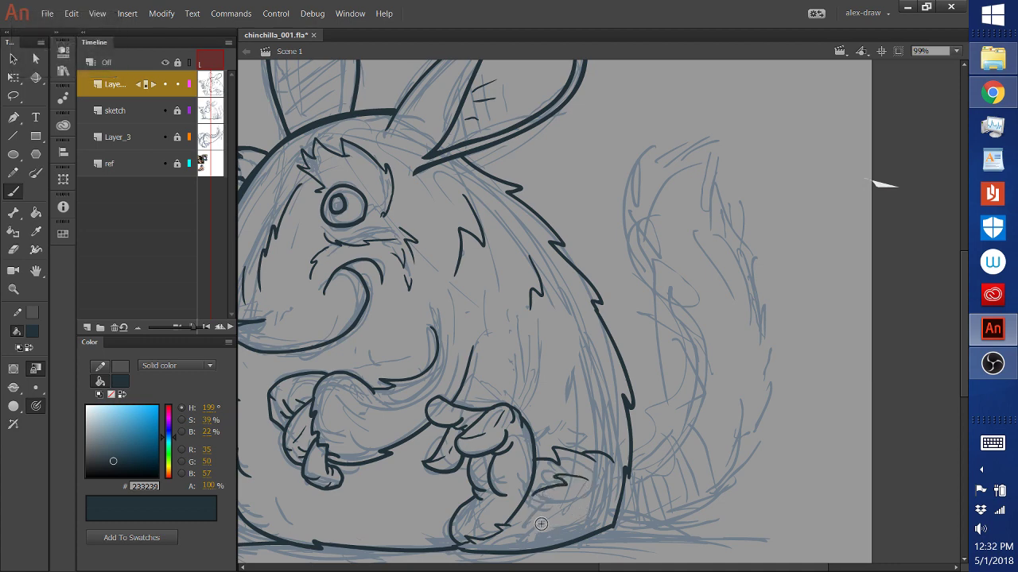
Step: Brush short fur strokes along the lower edge of the body and on the hind foot
{"action": "mouse_move", "coordinate": [523, 533]}
{"action": "left_mouse_down"}
{"action": "mouse_move", "coordinate": [576, 527]}
{"action": "mouse_move", "coordinate": [602, 510]}
{"action": "left_mouse_up"}
{"action": "key", "text": "ctrl+z"}
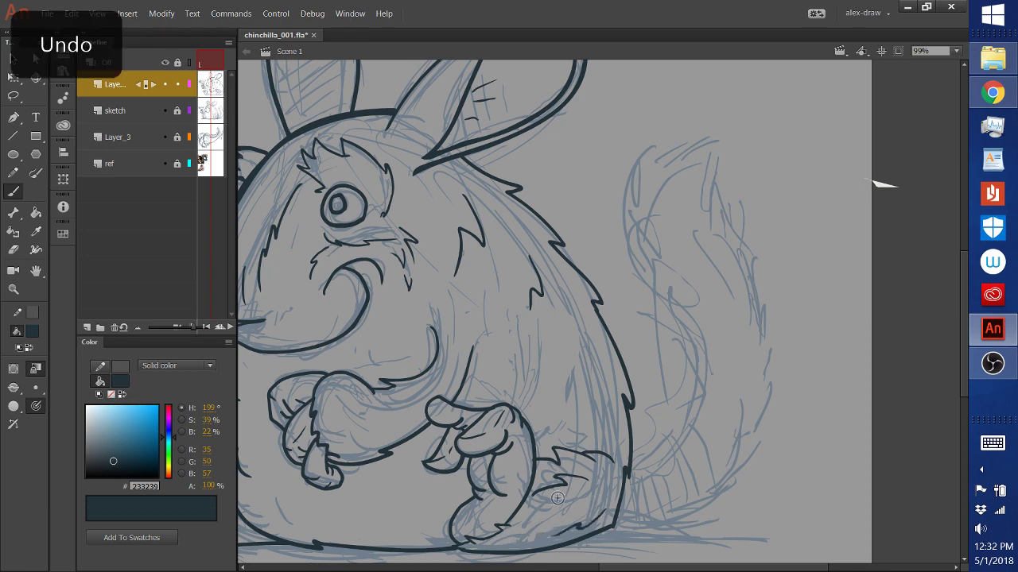
{"action": "key", "text": "ctrl+z"}
{"action": "mouse_move", "coordinate": [585, 517]}
{"action": "left_mouse_down"}
{"action": "mouse_move", "coordinate": [543, 541]}
{"action": "mouse_move", "coordinate": [483, 517]}
{"action": "left_mouse_up"}
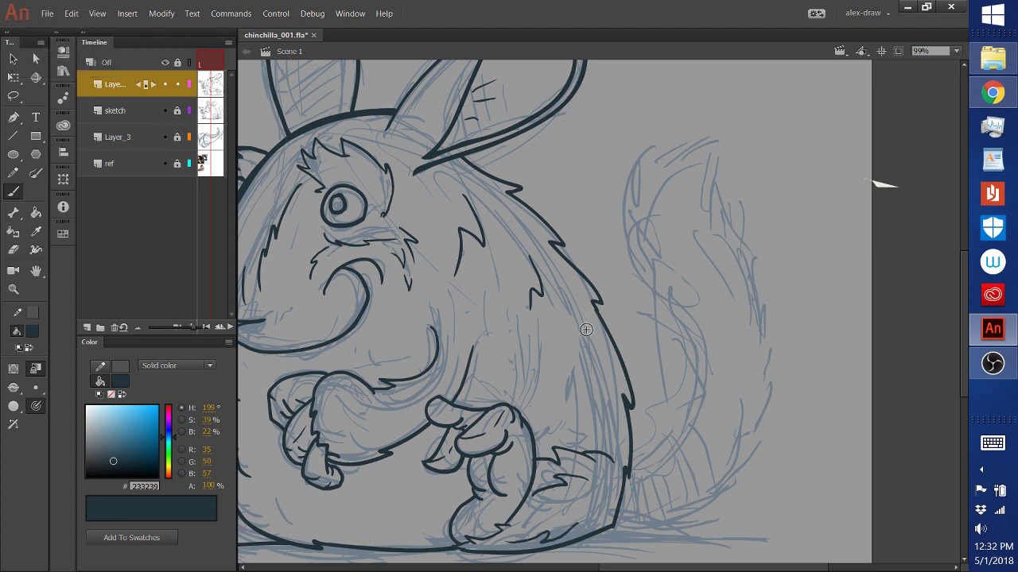
Step: Ink fur tufts along the lower back and the jagged outline of the tail's upper half, undoing misplaced strokes
{"action": "key", "text": "ctrl+z"}
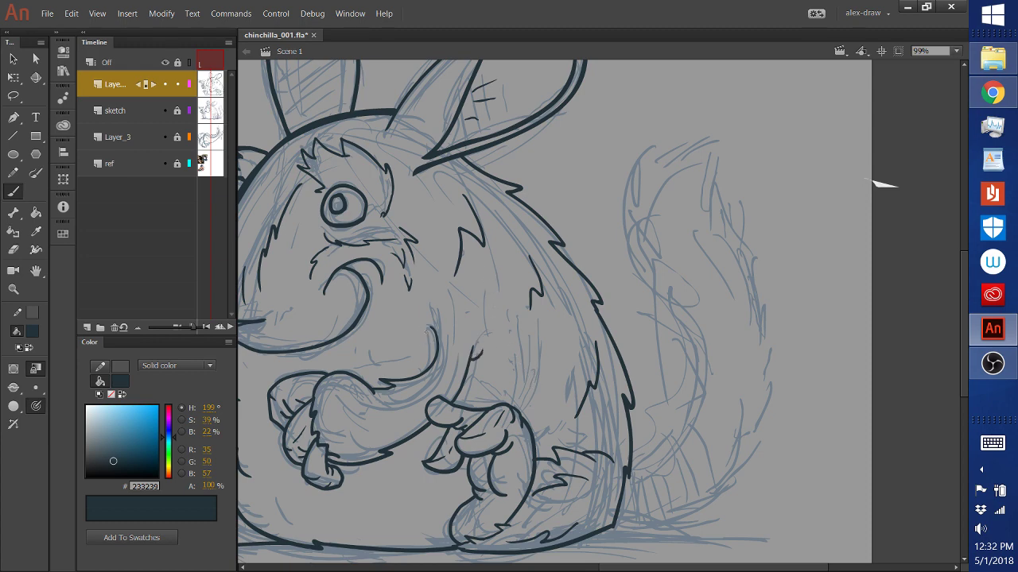
{"action": "key", "text": "ctrl+z"}
{"action": "mouse_move", "coordinate": [694, 342]}
{"action": "left_mouse_down"}
{"action": "mouse_move", "coordinate": [628, 247]}
{"action": "mouse_move", "coordinate": [644, 155]}
{"action": "mouse_move", "coordinate": [691, 137]}
{"action": "mouse_move", "coordinate": [731, 139]}
{"action": "mouse_move", "coordinate": [707, 169]}
{"action": "mouse_move", "coordinate": [696, 141]}
{"action": "mouse_move", "coordinate": [735, 145]}
{"action": "mouse_move", "coordinate": [717, 163]}
{"action": "mouse_move", "coordinate": [723, 226]}
{"action": "mouse_move", "coordinate": [737, 195]}
{"action": "mouse_move", "coordinate": [755, 270]}
{"action": "mouse_move", "coordinate": [752, 326]}
{"action": "mouse_move", "coordinate": [759, 298]}
{"action": "mouse_move", "coordinate": [773, 334]}
{"action": "mouse_move", "coordinate": [747, 429]}
{"action": "left_mouse_up"}
{"action": "key", "text": "ctrl+z"}
{"action": "key", "text": "ctrl+z"}
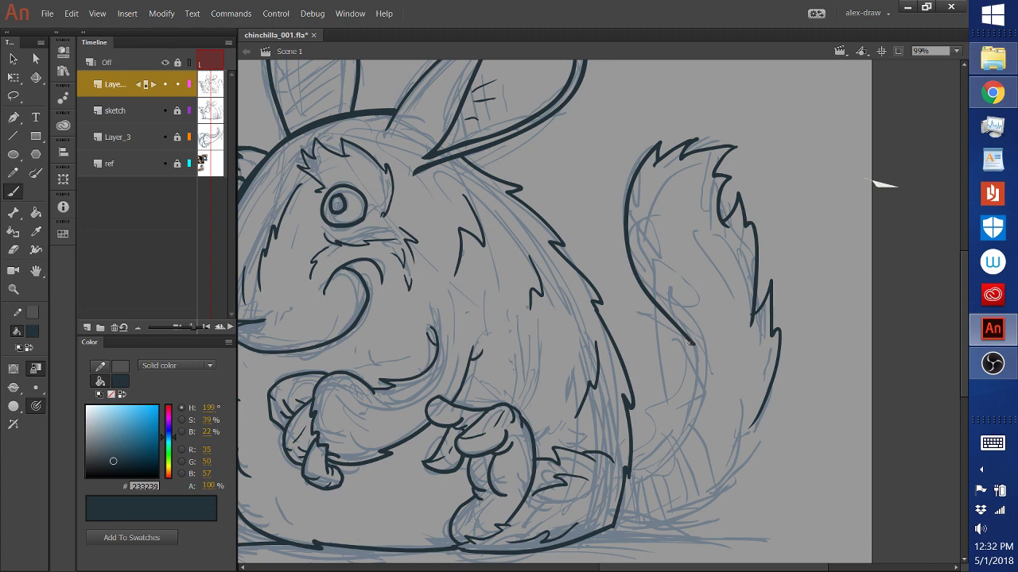
Step: Ink the jagged inner edge of the tail's lower half and the tail's underside from the body outward
{"action": "mouse_move", "coordinate": [685, 397]}
{"action": "left_mouse_down"}
{"action": "mouse_move", "coordinate": [652, 449]}
{"action": "mouse_move", "coordinate": [631, 459]}
{"action": "left_mouse_up"}
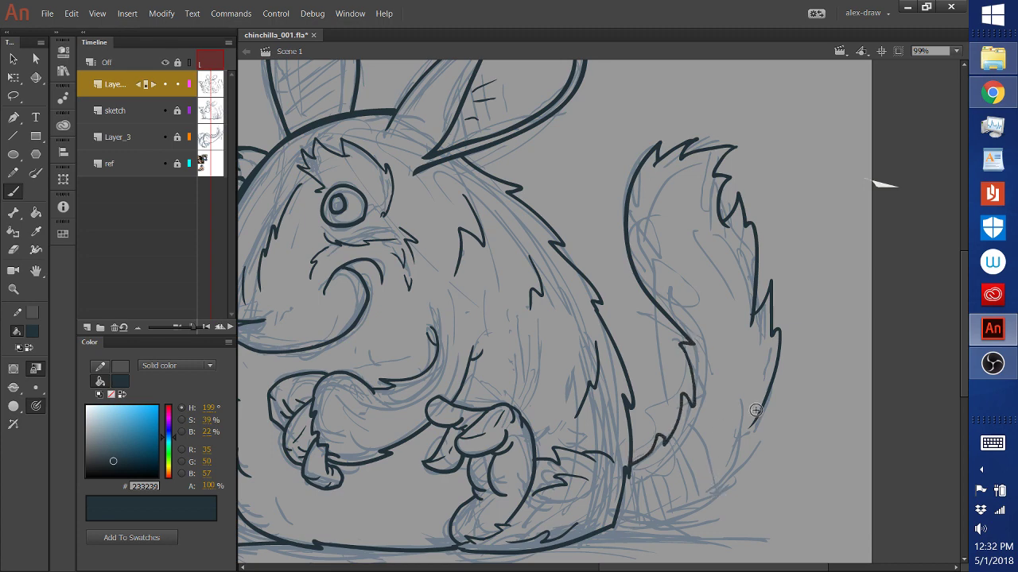
{"action": "mouse_move", "coordinate": [753, 424]}
{"action": "left_mouse_down"}
{"action": "mouse_move", "coordinate": [773, 417]}
{"action": "mouse_move", "coordinate": [699, 496]}
{"action": "mouse_move", "coordinate": [612, 517]}
{"action": "left_mouse_up"}
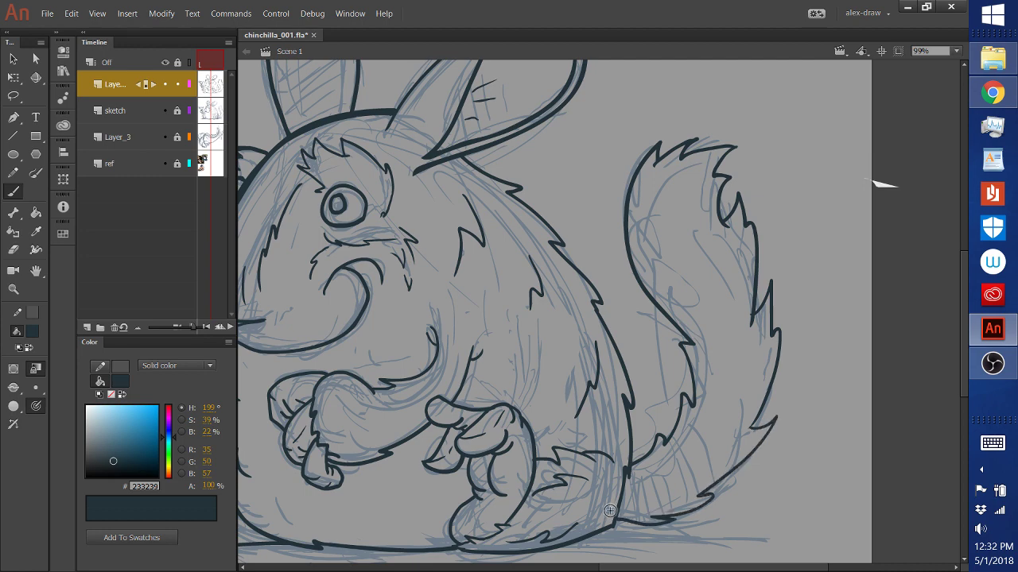
{"action": "key", "text": "ctrl+z"}
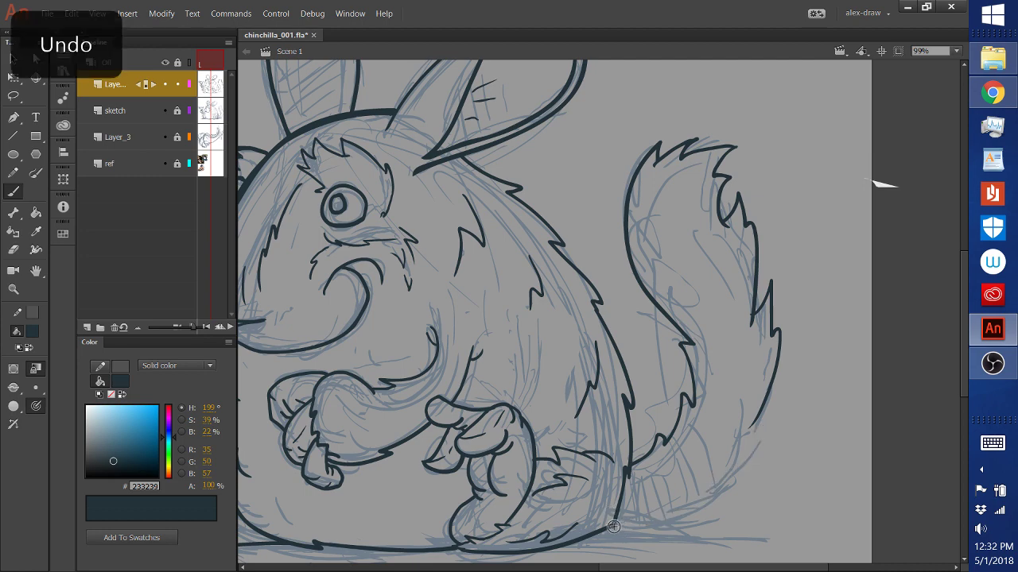
{"action": "mouse_move", "coordinate": [688, 529]}
{"action": "left_mouse_down"}
{"action": "mouse_move", "coordinate": [676, 517]}
{"action": "mouse_move", "coordinate": [612, 526]}
{"action": "left_mouse_up"}
{"action": "key", "text": "ctrl+z"}
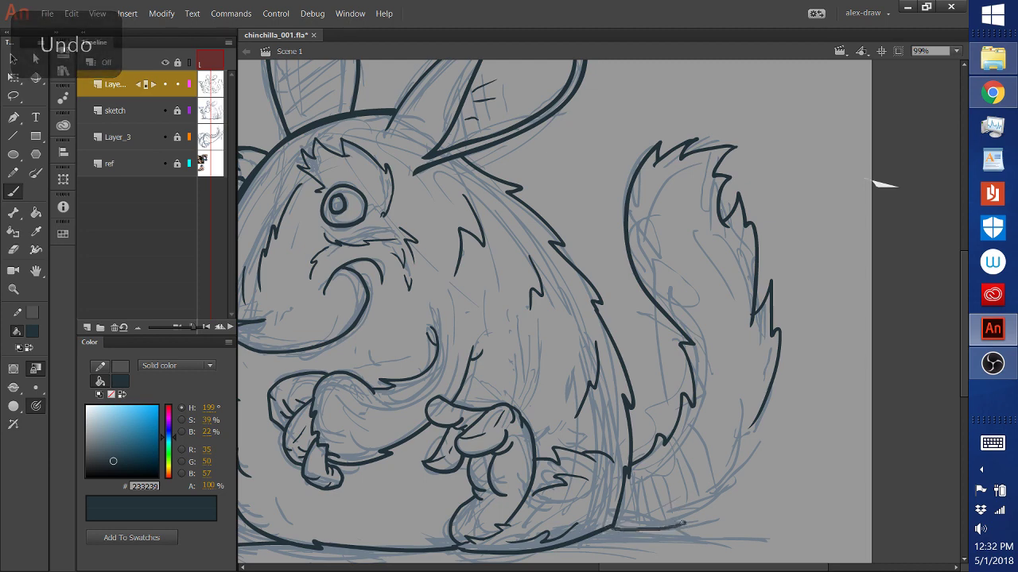
{"action": "left_click_drag", "start_coordinate": [733, 490], "coordinate": [612, 529]}
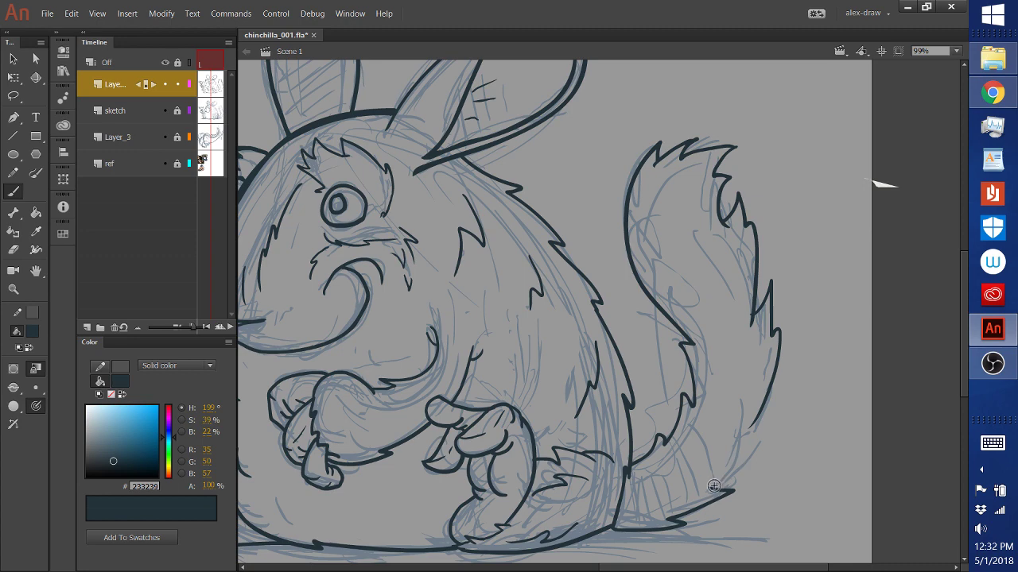
Step: Connect the tail's underside to its outer edge with jagged fur strokes following the sketch
{"action": "left_click_drag", "start_coordinate": [711, 488], "coordinate": [768, 429]}
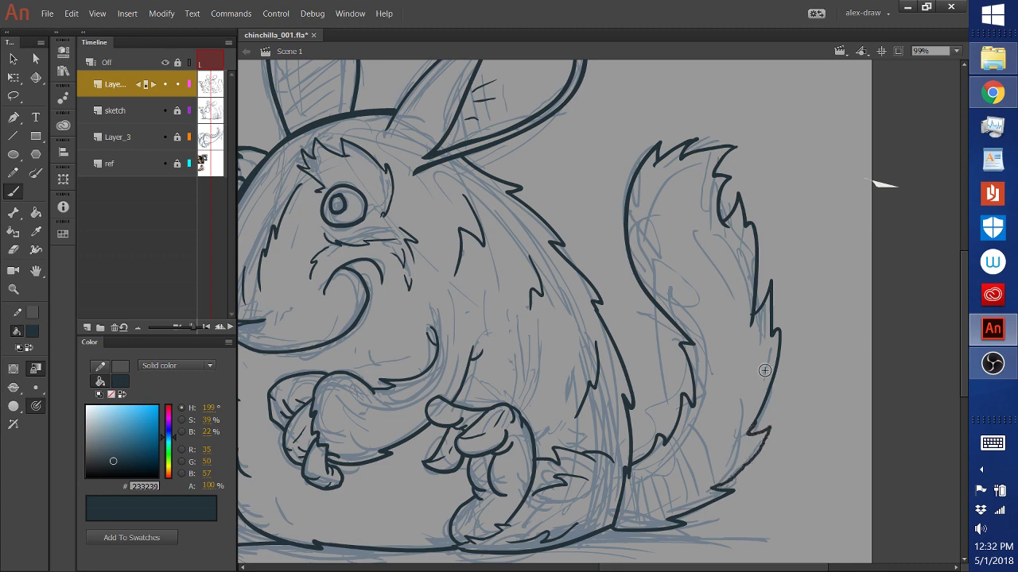
{"action": "key", "text": "ctrl+z"}
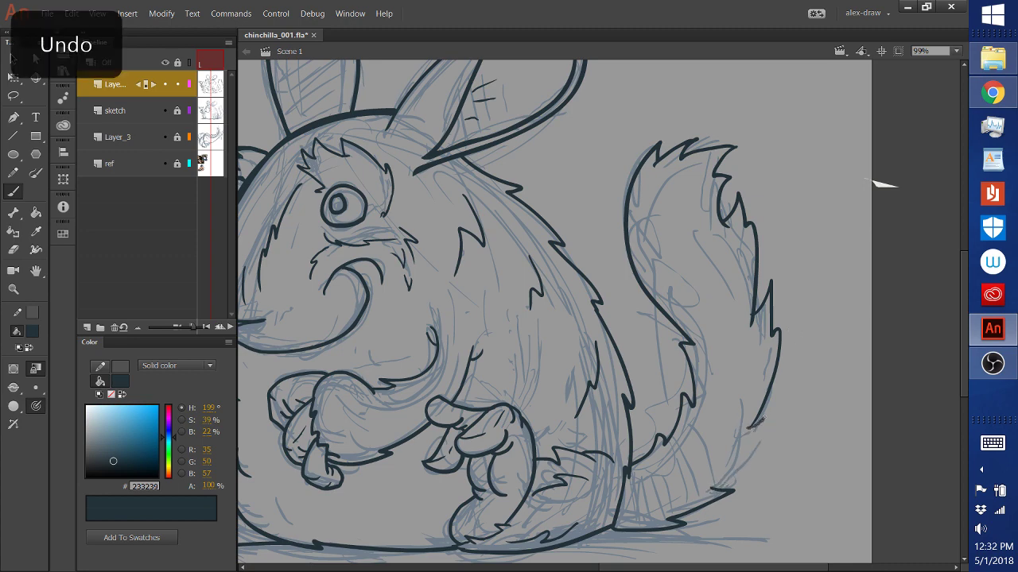
{"action": "left_click_drag", "start_coordinate": [767, 415], "coordinate": [711, 486]}
{"action": "key", "text": "ctrl+z"}
{"action": "mouse_move", "coordinate": [768, 420]}
{"action": "left_mouse_down"}
{"action": "mouse_move", "coordinate": [720, 481]}
{"action": "mouse_move", "coordinate": [663, 498]}
{"action": "left_mouse_up"}
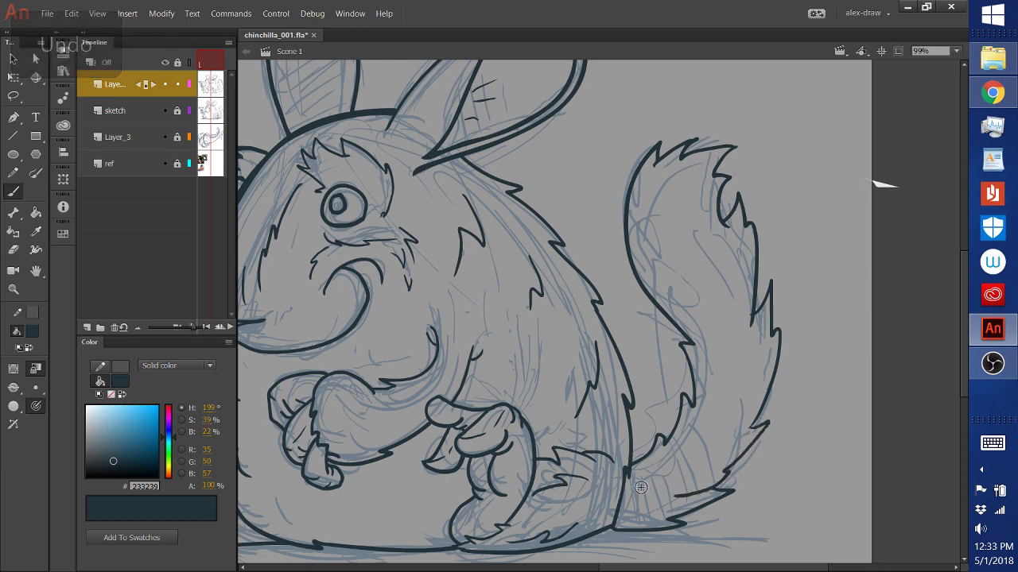
Step: Try inking a jagged fur line inside the base of the tail
{"action": "mouse_move", "coordinate": [711, 417]}
{"action": "left_mouse_down"}
{"action": "mouse_move", "coordinate": [702, 441]}
{"action": "mouse_move", "coordinate": [642, 483]}
{"action": "mouse_move", "coordinate": [680, 445]}
{"action": "left_mouse_up"}
{"action": "key", "text": "ctrl+z"}
{"action": "key", "text": "ctrl+z"}
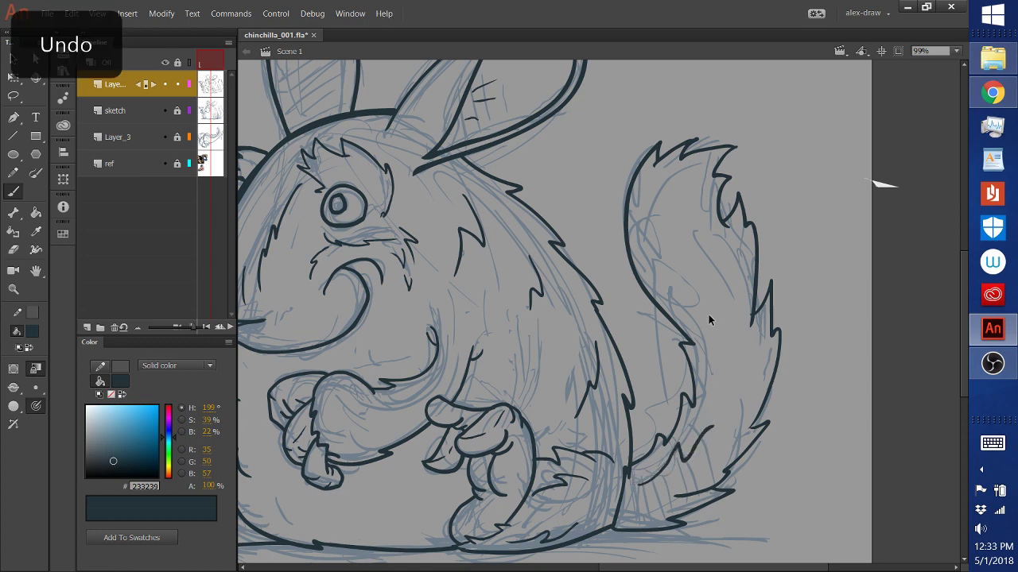
{"action": "key", "text": "ctrl+z"}
Step: Ink fur tufts inside the tail along its inner and outer sides and across its base
{"action": "left_click_drag", "start_coordinate": [651, 194], "coordinate": [660, 271]}
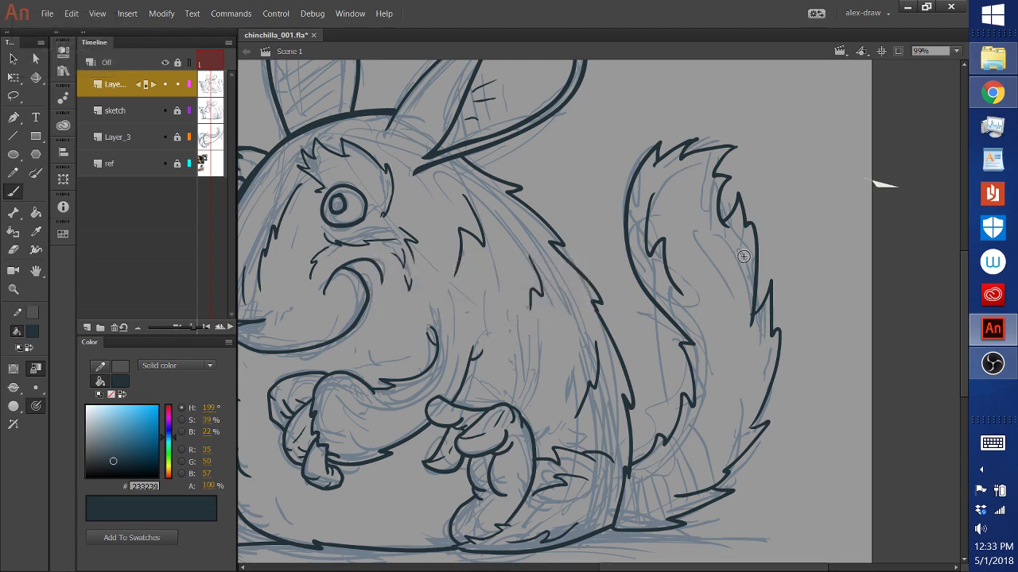
{"action": "mouse_move", "coordinate": [751, 245]}
{"action": "left_mouse_down"}
{"action": "mouse_move", "coordinate": [702, 426]}
{"action": "mouse_move", "coordinate": [686, 444]}
{"action": "mouse_move", "coordinate": [753, 376]}
{"action": "mouse_move", "coordinate": [751, 338]}
{"action": "left_mouse_up"}
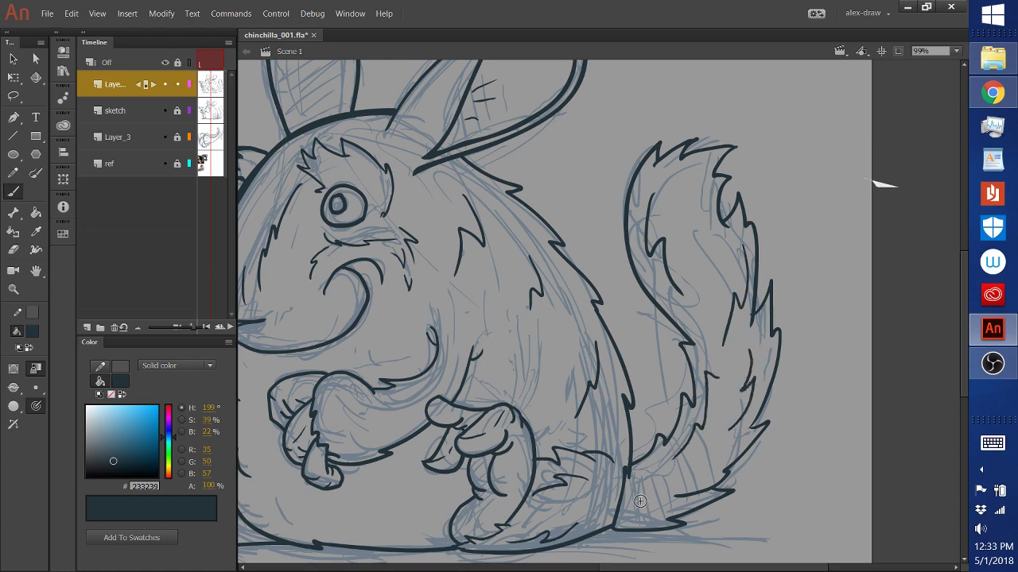
{"action": "mouse_move", "coordinate": [631, 492]}
{"action": "left_mouse_down"}
{"action": "mouse_move", "coordinate": [682, 477]}
{"action": "mouse_move", "coordinate": [697, 460]}
{"action": "left_mouse_up"}
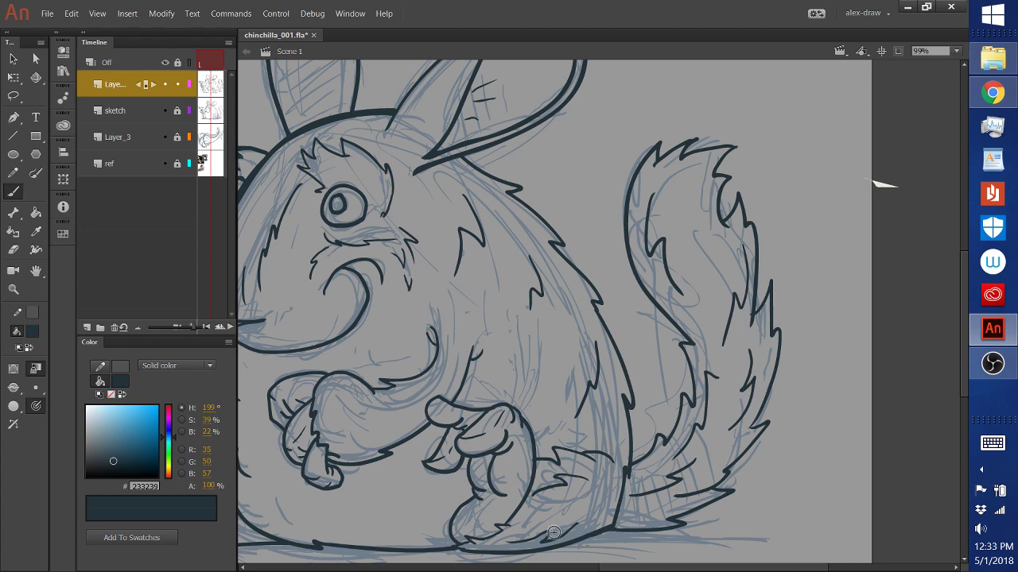
Step: Save the chinchilla_001.fla document with the finished line art
{"action": "left_click", "coordinate": [955, 50]}
{"action": "left_click", "coordinate": [915, 70]}
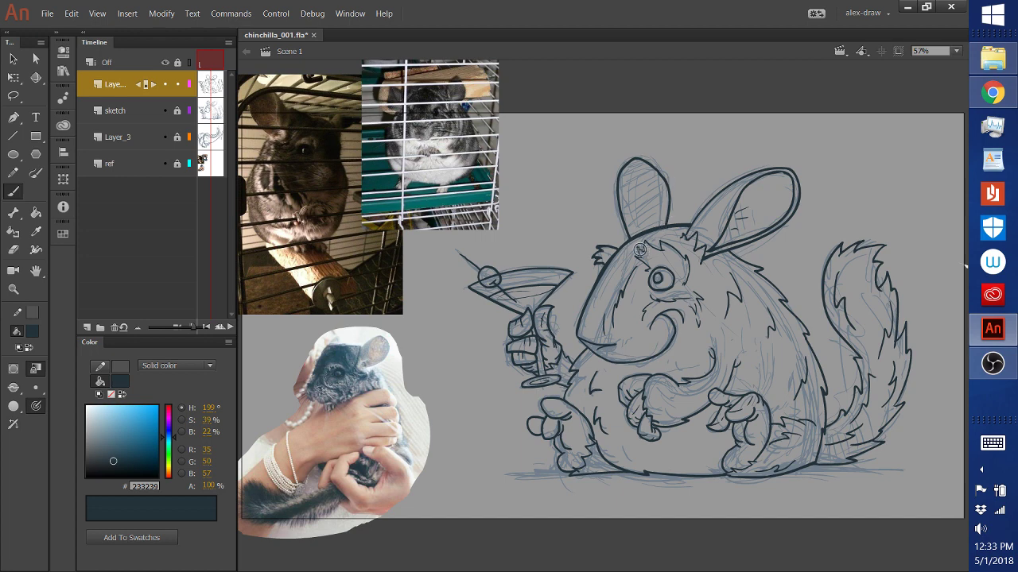
{"action": "left_click", "coordinate": [36, 233]}
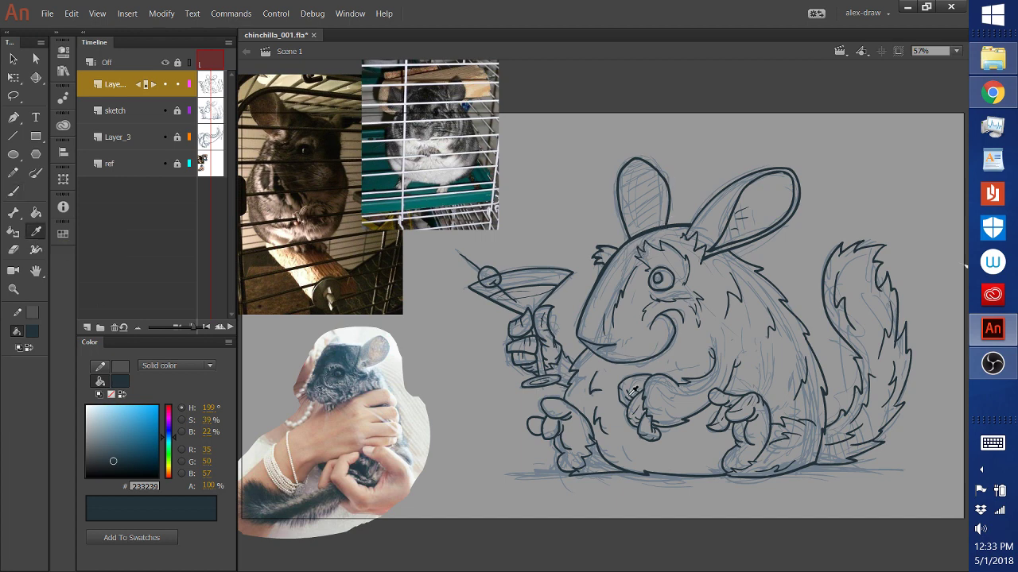
{"action": "left_click", "coordinate": [47, 13]}
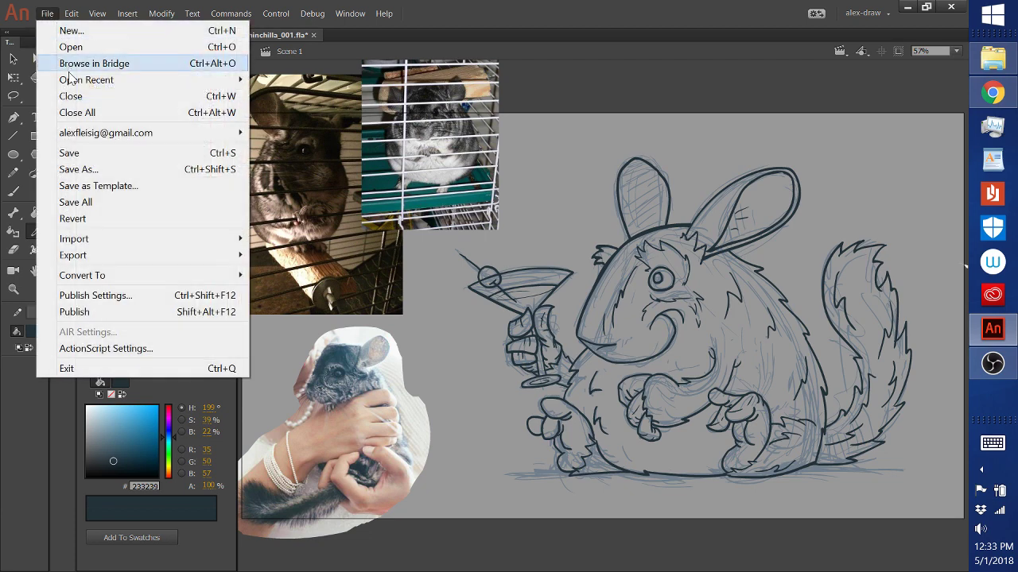
{"action": "left_click", "coordinate": [88, 151]}
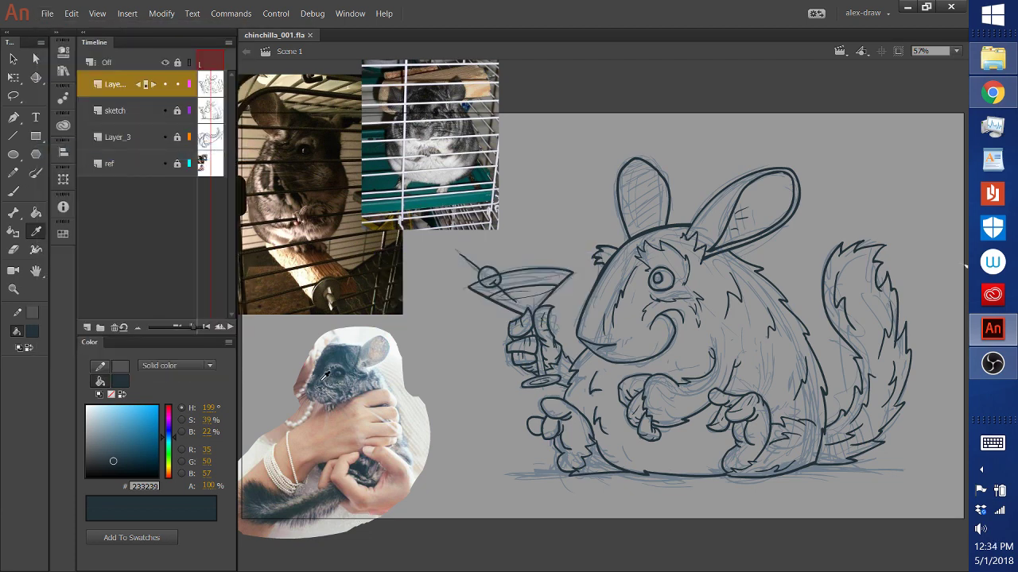
Step: Sample the inner-ear colour from the pearl-necklace reference photo, adjust it to #BC9A88, and fill the near ear's interior
{"action": "left_click", "coordinate": [380, 350]}
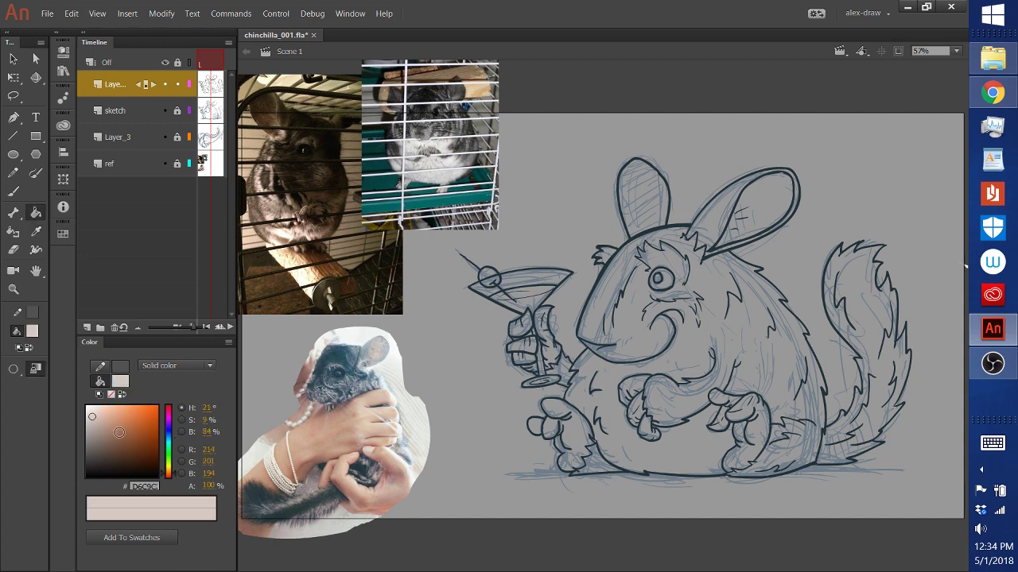
{"action": "left_click_drag", "start_coordinate": [107, 411], "coordinate": [105, 423]}
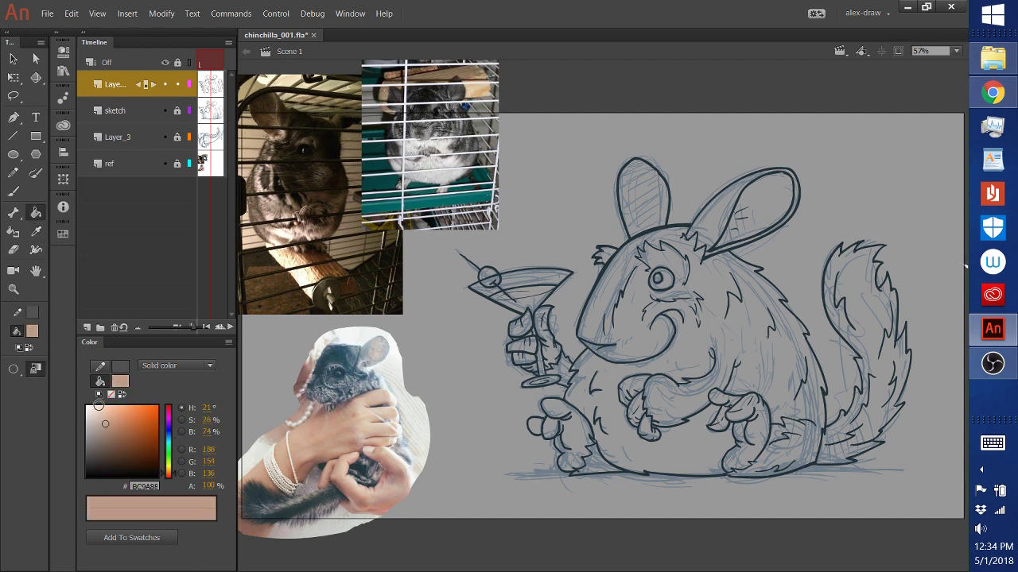
{"action": "left_click", "coordinate": [777, 195]}
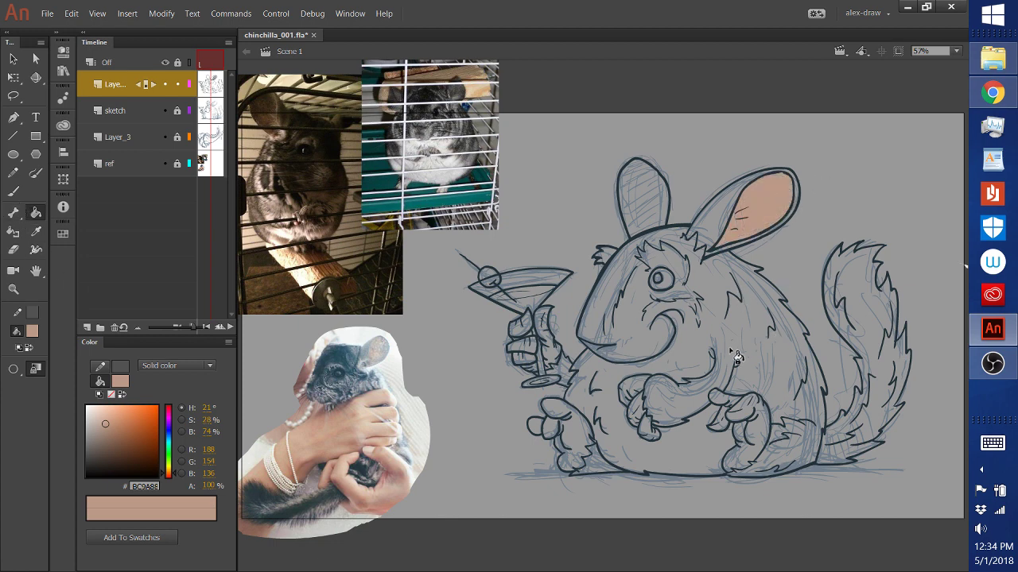
Step: Fill the near front paw and the near hind foot with the #BC9A88 skin colour
{"action": "left_click", "coordinate": [648, 392]}
{"action": "left_click", "coordinate": [640, 415]}
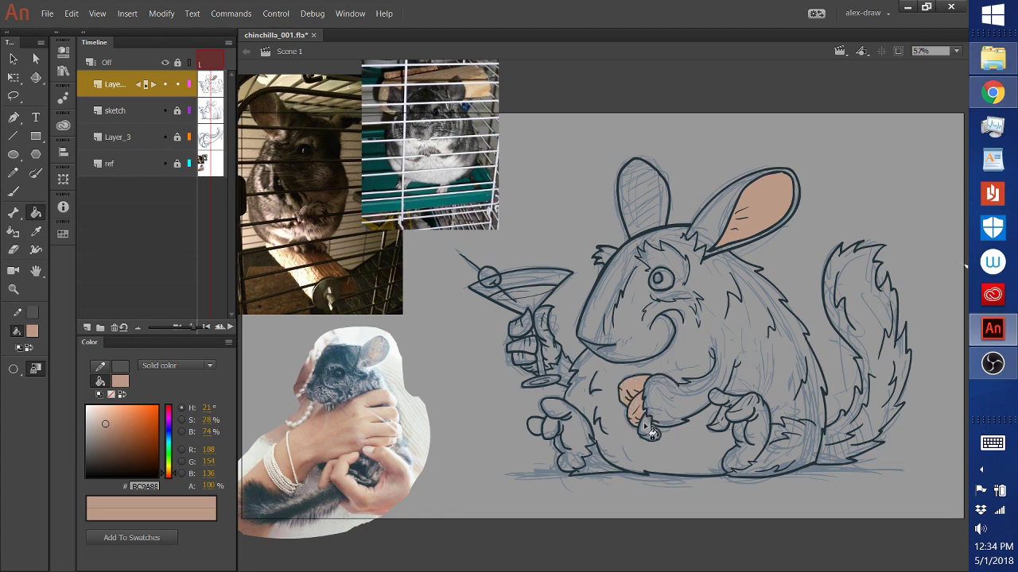
{"action": "left_click", "coordinate": [747, 411]}
{"action": "left_click", "coordinate": [724, 403]}
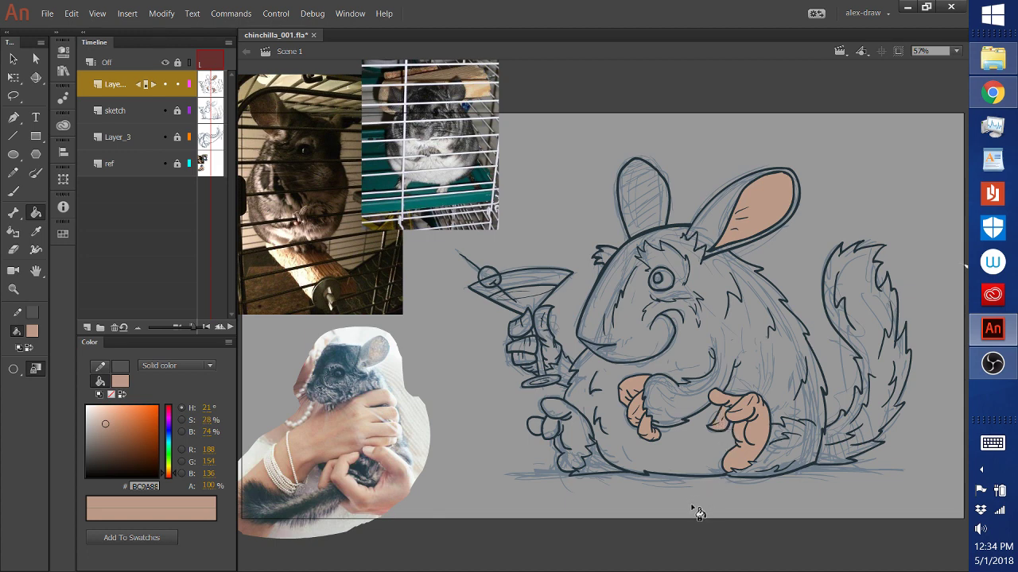
Step: Fill the thumb, fingers and palm of the hand holding the martini glass with the #BC9A88 skin colour
{"action": "left_click", "coordinate": [550, 338]}
{"action": "left_click", "coordinate": [531, 331]}
{"action": "left_click", "coordinate": [520, 320]}
{"action": "left_click", "coordinate": [525, 355]}
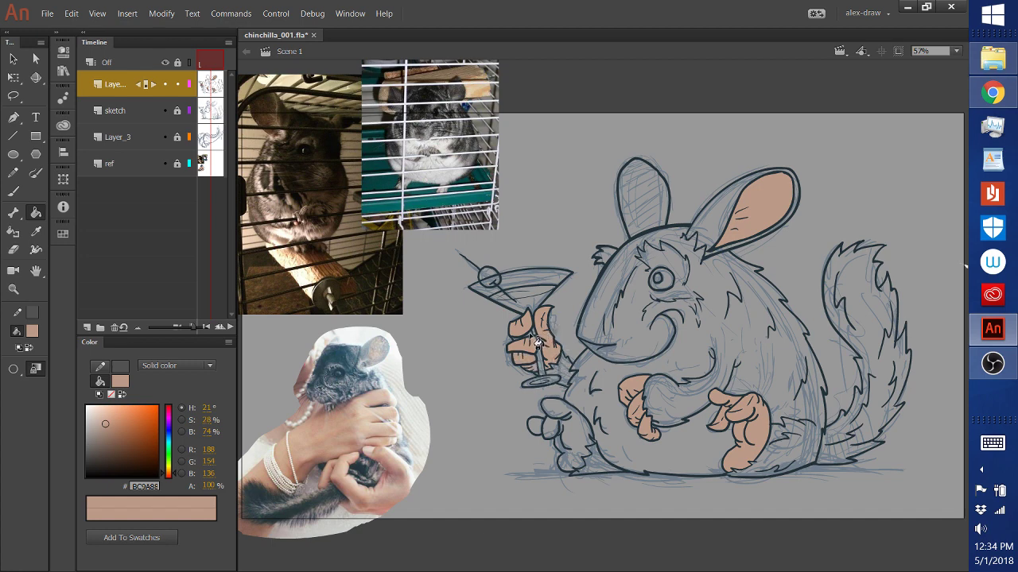
Step: Try to fill the remaining small finger areas of the hand holding the martini glass
{"action": "left_click", "coordinate": [524, 347]}
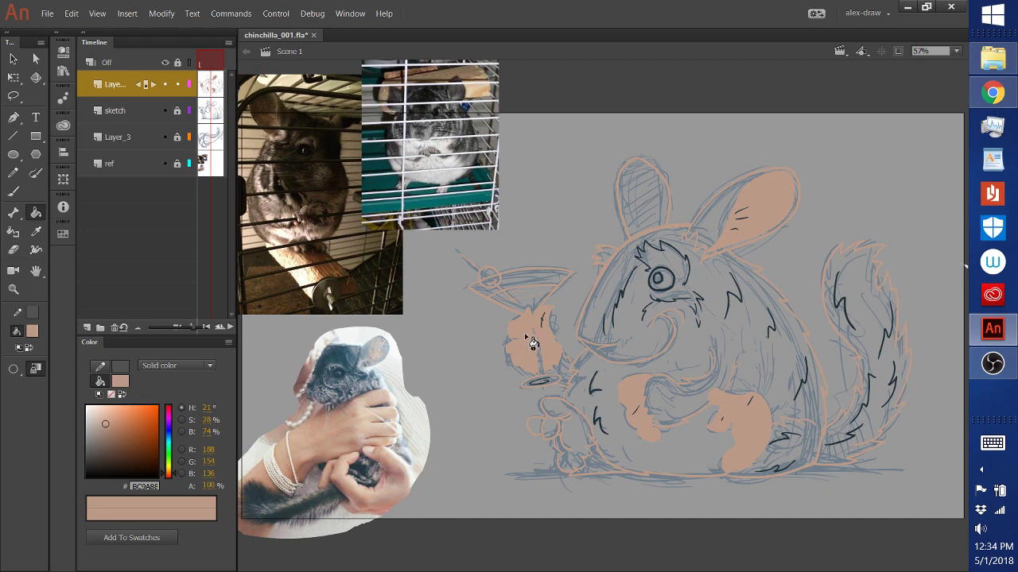
{"action": "key", "text": "ctrl+z"}
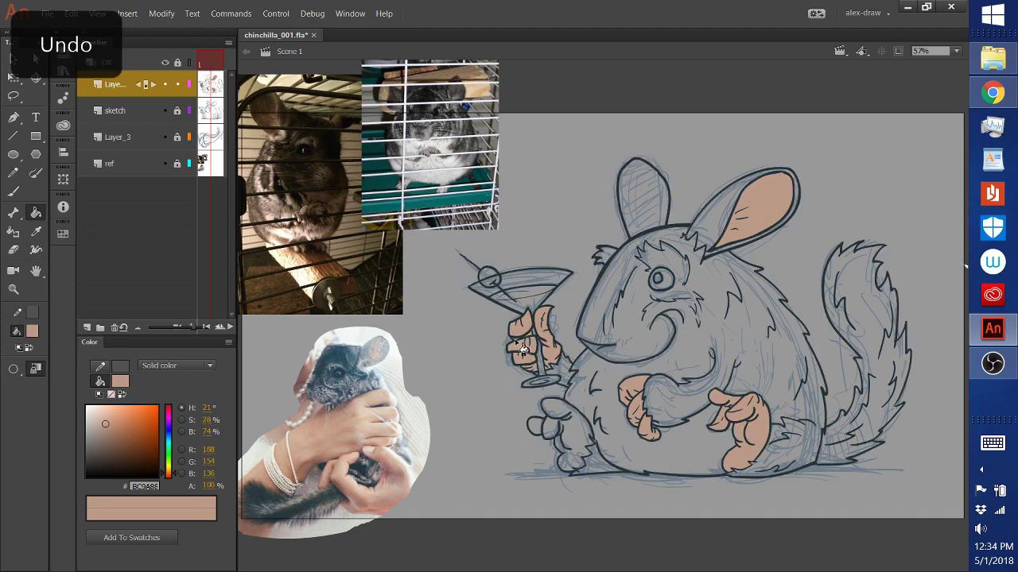
{"action": "left_click", "coordinate": [518, 358]}
{"action": "key", "text": "ctrl+z"}
{"action": "left_click", "coordinate": [521, 352]}
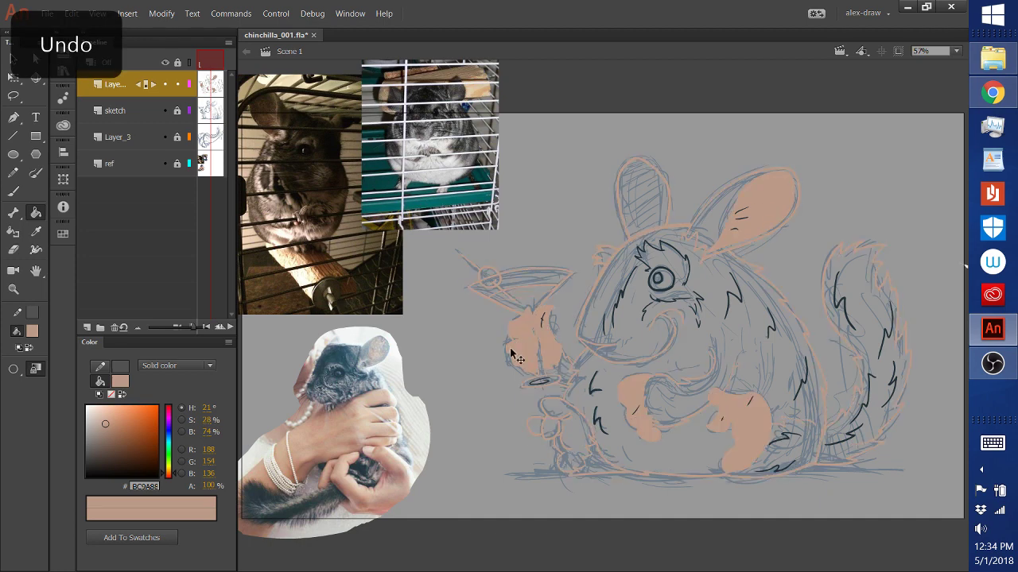
{"action": "key", "text": "ctrl+z"}
{"action": "left_click", "coordinate": [13, 290]}
{"action": "left_click_drag", "start_coordinate": [485, 297], "coordinate": [554, 402]}
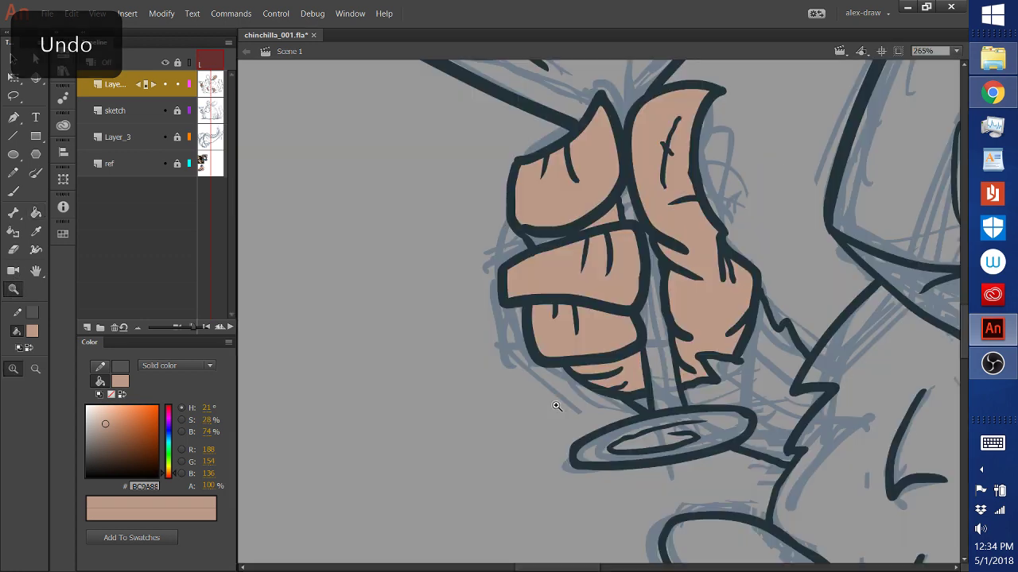
{"action": "left_click", "coordinate": [35, 212]}
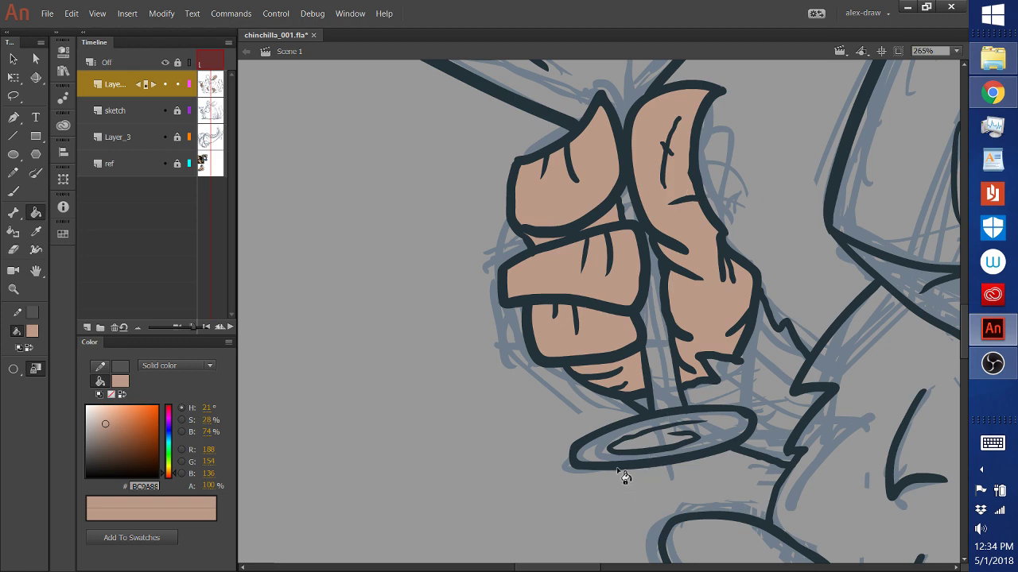
{"action": "left_click", "coordinate": [952, 50]}
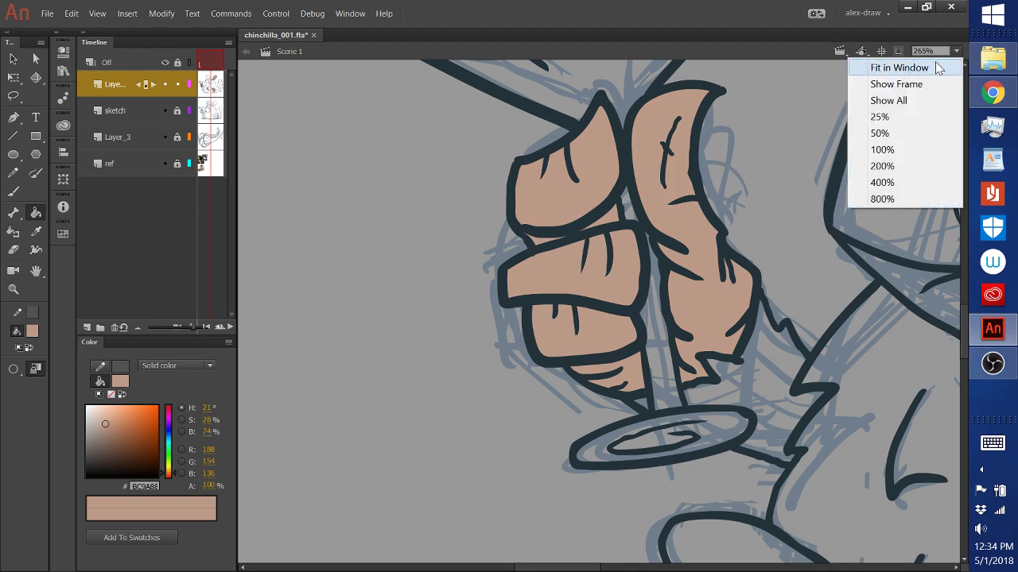
{"action": "left_click", "coordinate": [899, 68]}
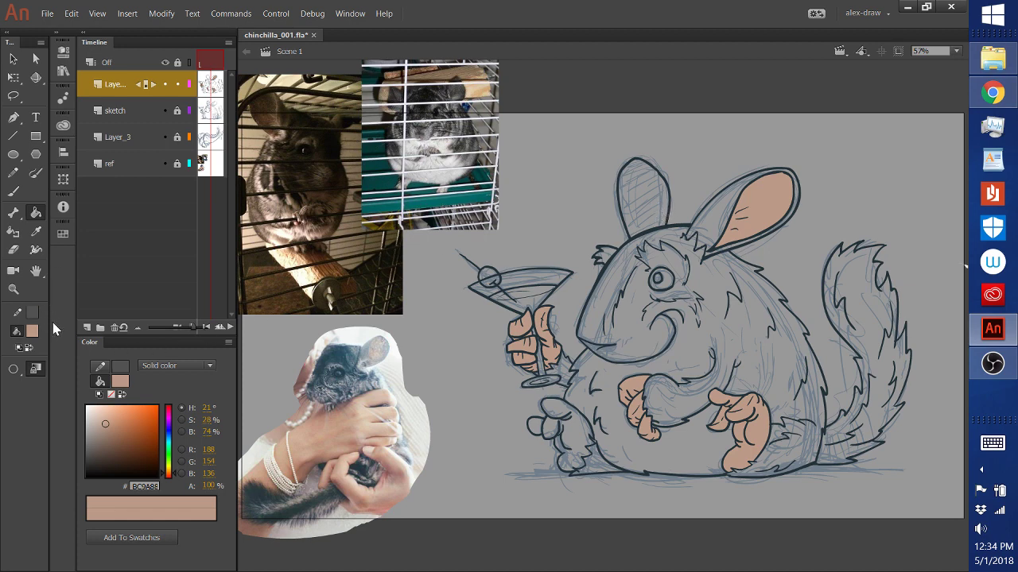
Step: Fill the far ear with the #BC9A88 skin colour and the eyeball with white #FFFFFF
{"action": "left_click", "coordinate": [650, 213]}
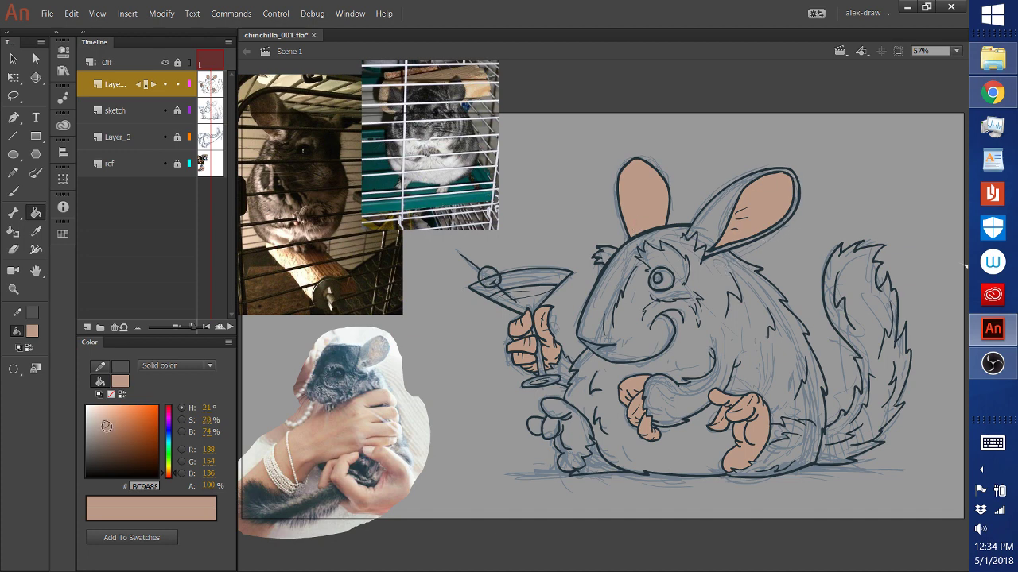
{"action": "left_click_drag", "start_coordinate": [106, 427], "coordinate": [70, 391]}
{"action": "left_click", "coordinate": [660, 278]}
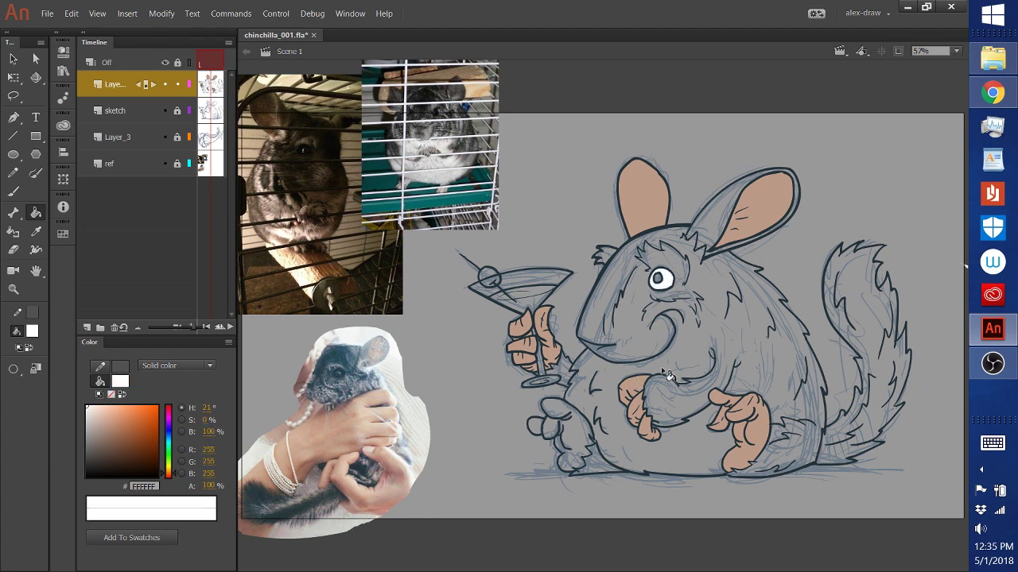
Step: Sample the dark outline colour, lighten it to #2F434C, fill the eye's pupil with it, and paint small white highlights on the pupil
{"action": "left_click_drag", "start_coordinate": [104, 433], "coordinate": [67, 494]}
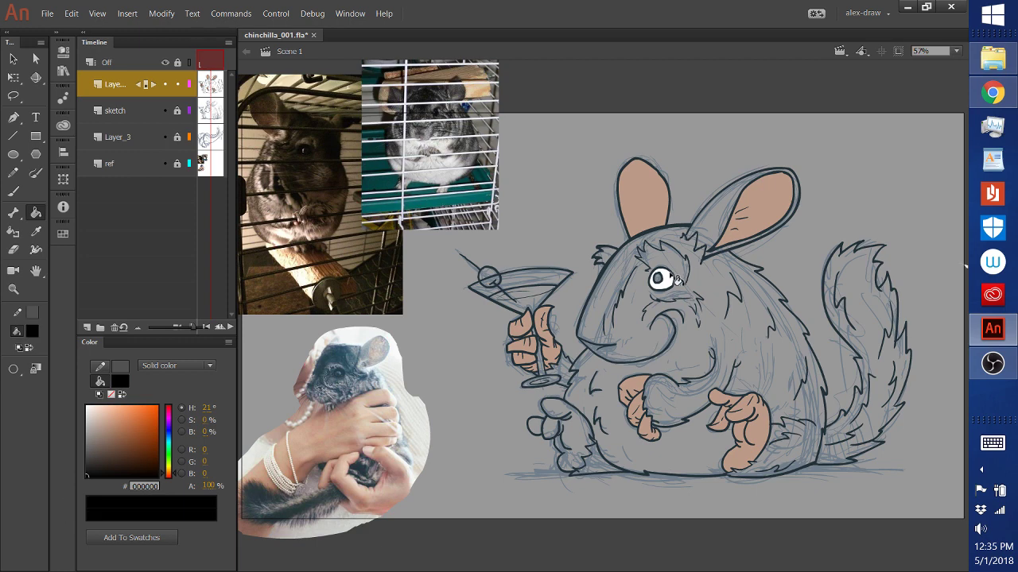
{"action": "left_click", "coordinate": [664, 280]}
{"action": "left_click", "coordinate": [35, 231]}
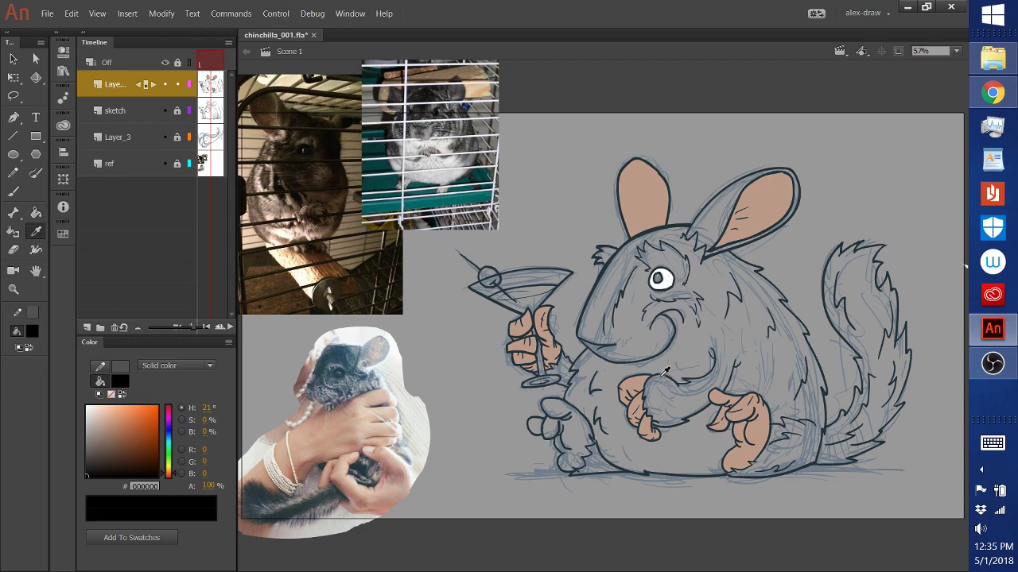
{"action": "left_click", "coordinate": [559, 434]}
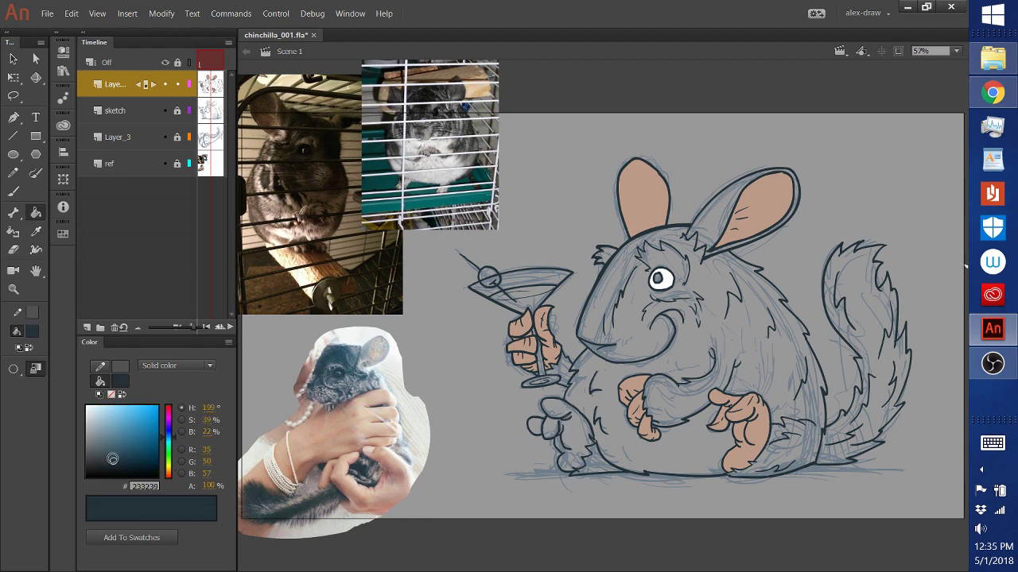
{"action": "left_click", "coordinate": [113, 456]}
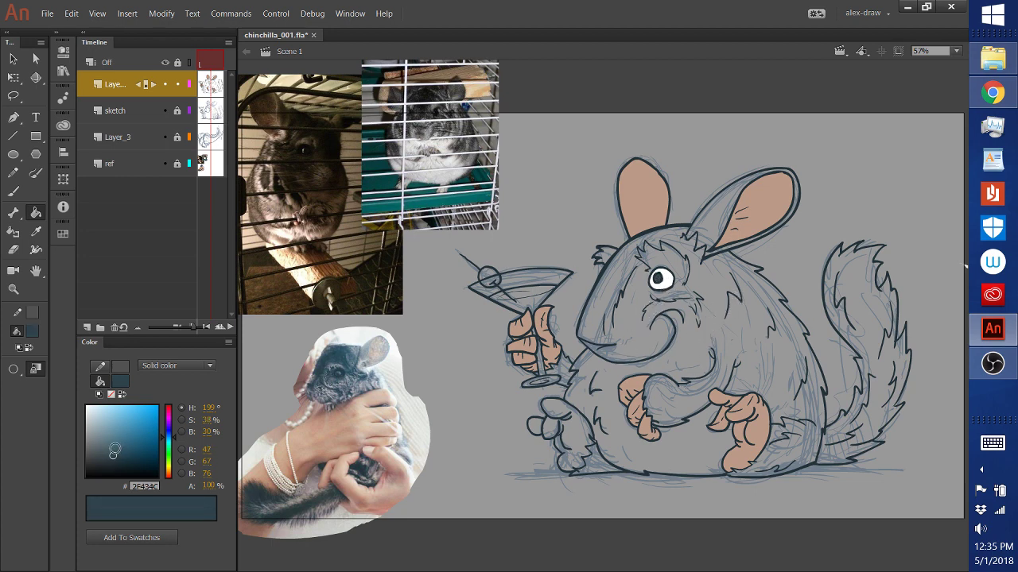
{"action": "left_click_drag", "start_coordinate": [113, 452], "coordinate": [76, 393]}
{"action": "left_click", "coordinate": [17, 191]}
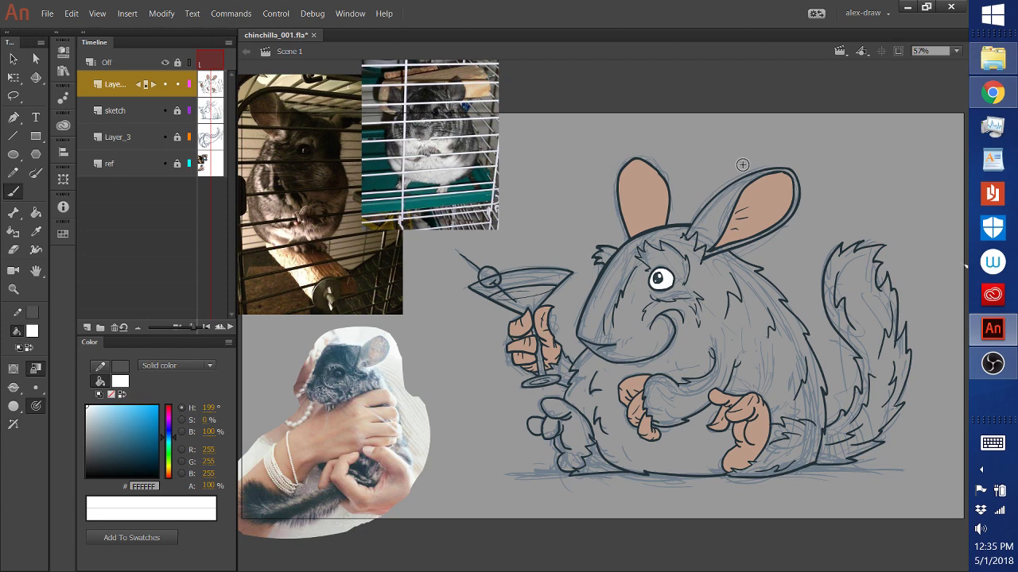
Step: Sample the skin colour from the near front paw and fill the far hind foot and its toes
{"action": "key", "text": "i"}
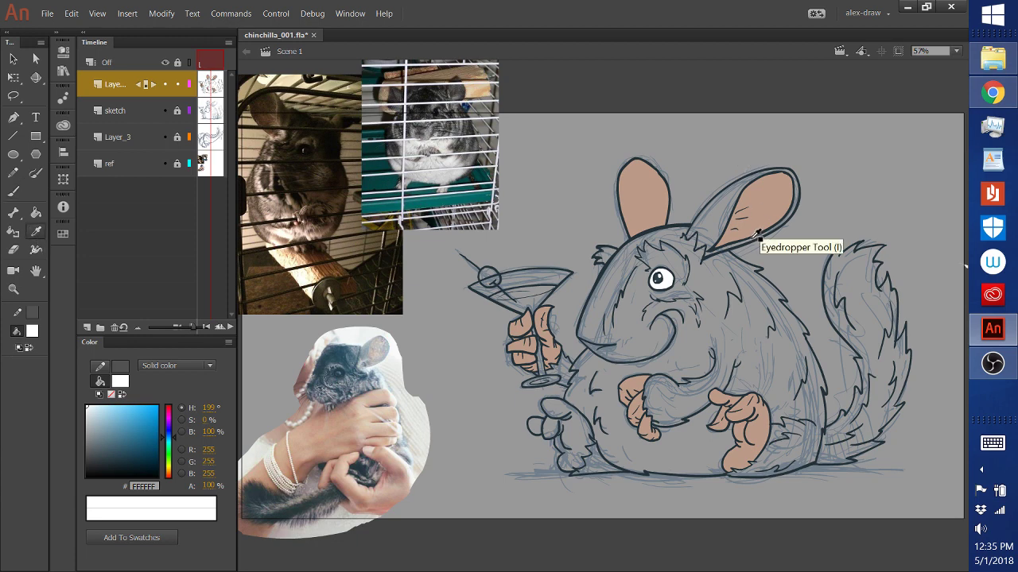
{"action": "left_click", "coordinate": [640, 393]}
{"action": "left_click", "coordinate": [566, 422]}
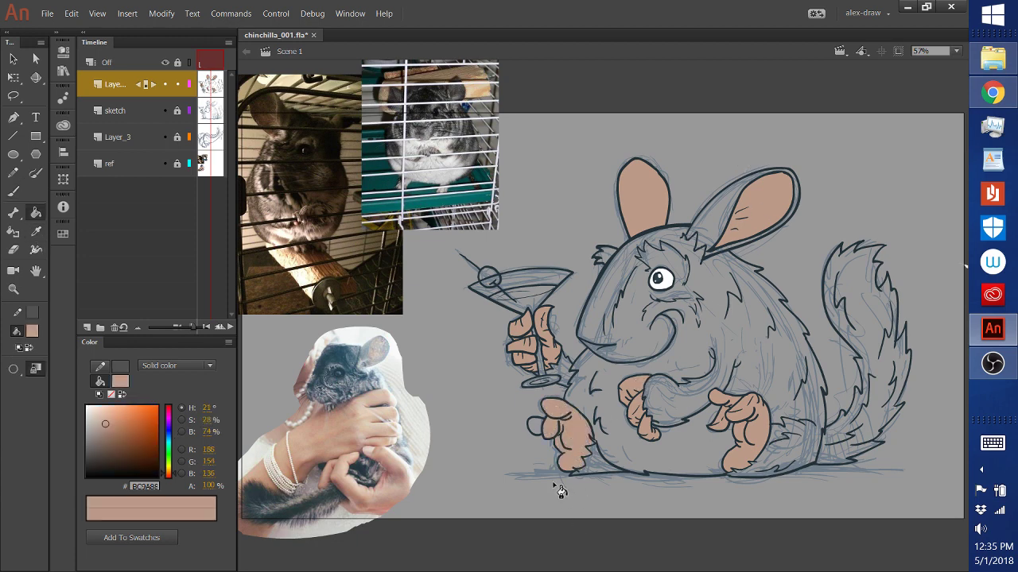
{"action": "left_click", "coordinate": [548, 431]}
{"action": "left_click", "coordinate": [542, 458]}
Step: Sample the blue-grey fur colour #818E9B from the pearl-necklace reference photo and fill the body and tail
{"action": "left_click", "coordinate": [34, 233]}
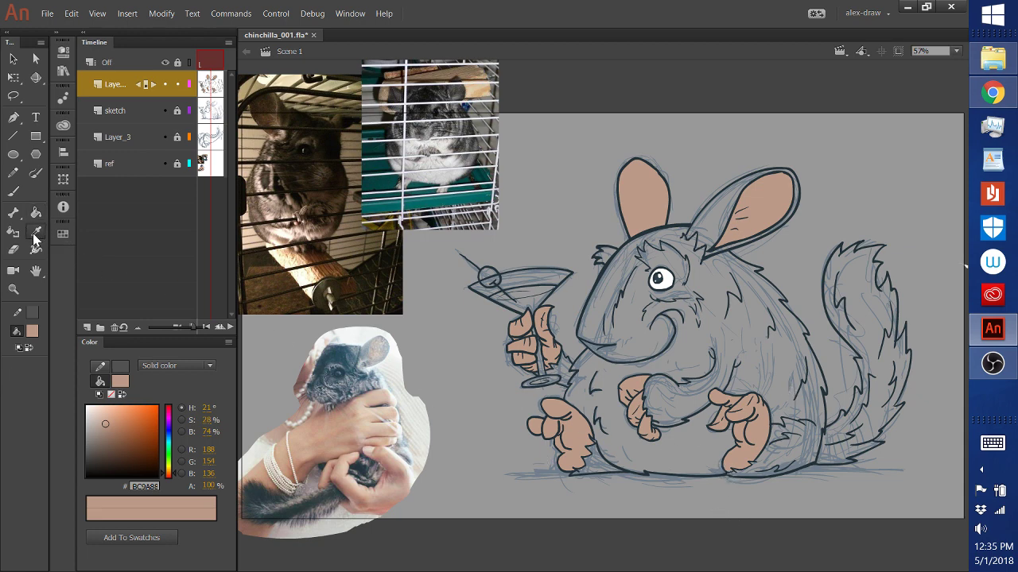
{"action": "left_click", "coordinate": [357, 377]}
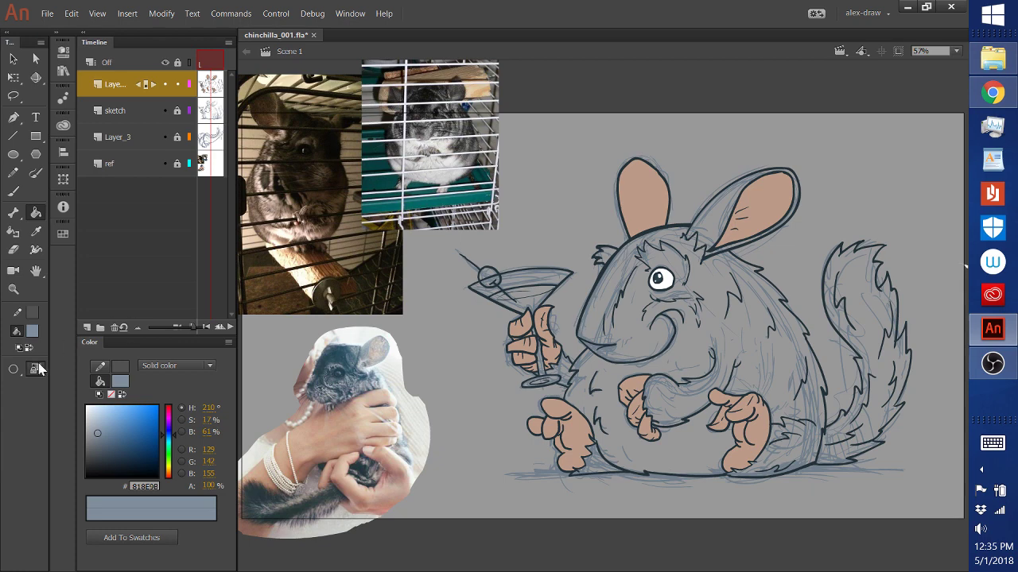
{"action": "left_click", "coordinate": [752, 354]}
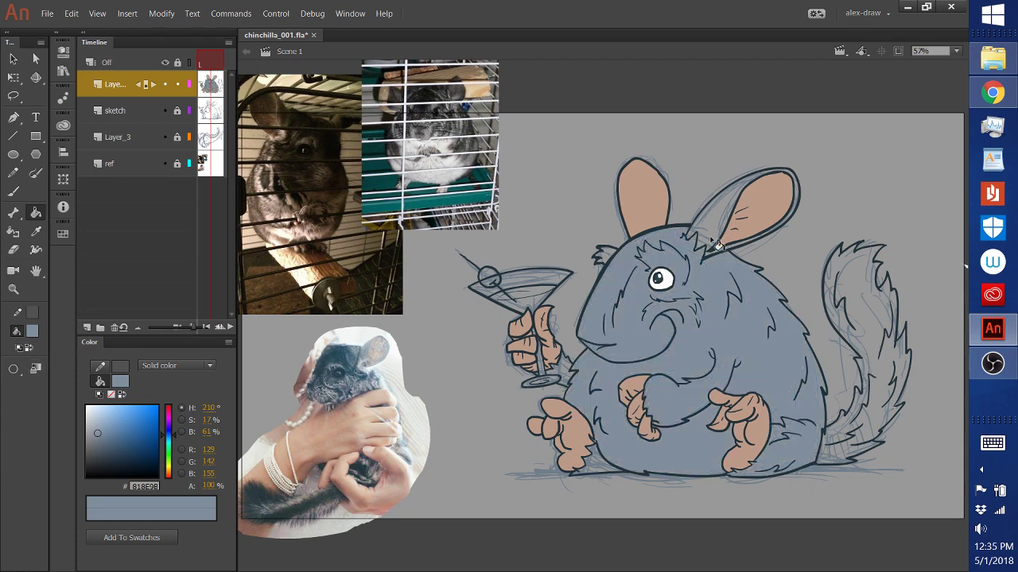
{"action": "left_click", "coordinate": [861, 338]}
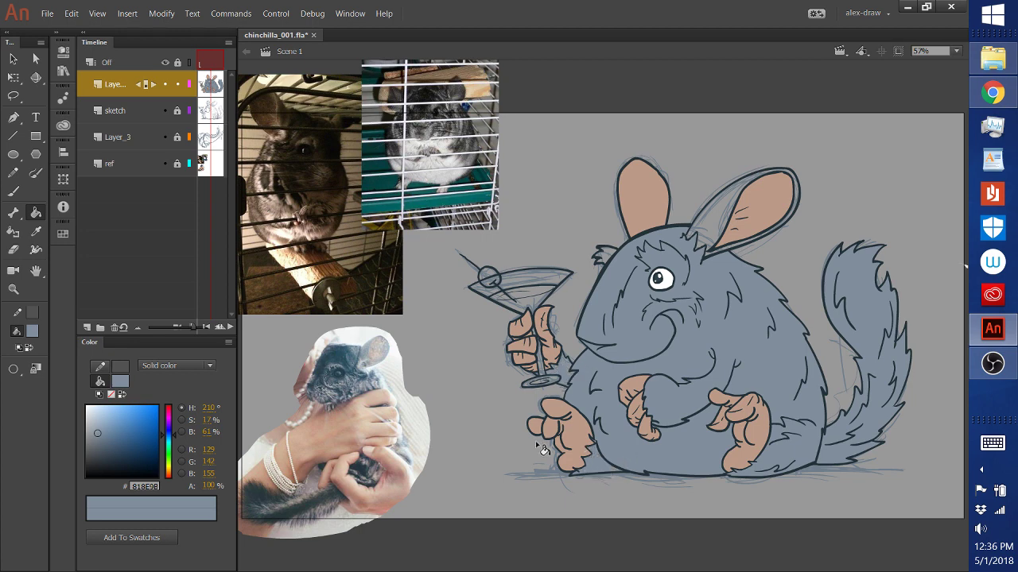
{"action": "left_click", "coordinate": [13, 290]}
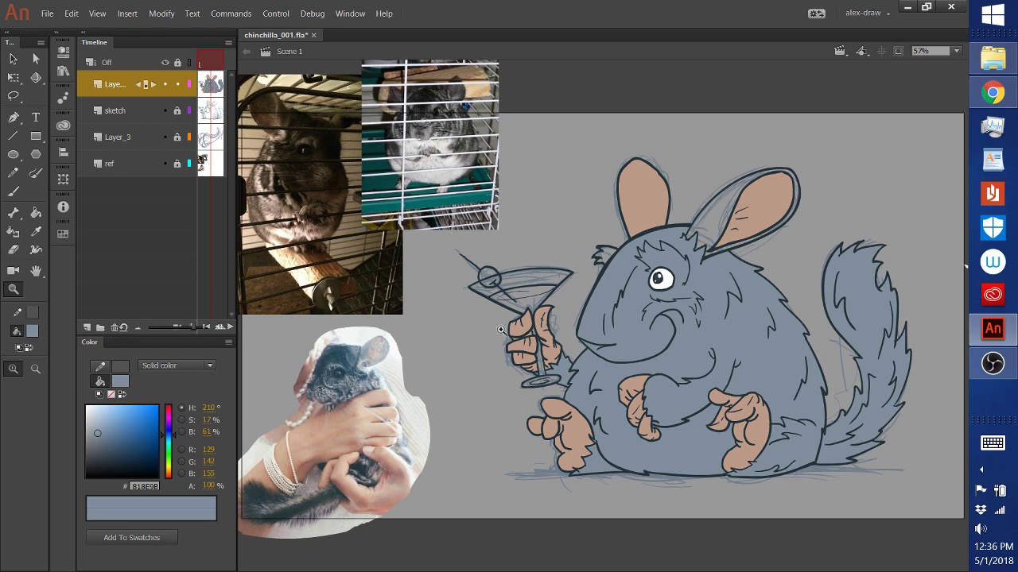
{"action": "left_click_drag", "start_coordinate": [500, 327], "coordinate": [600, 407]}
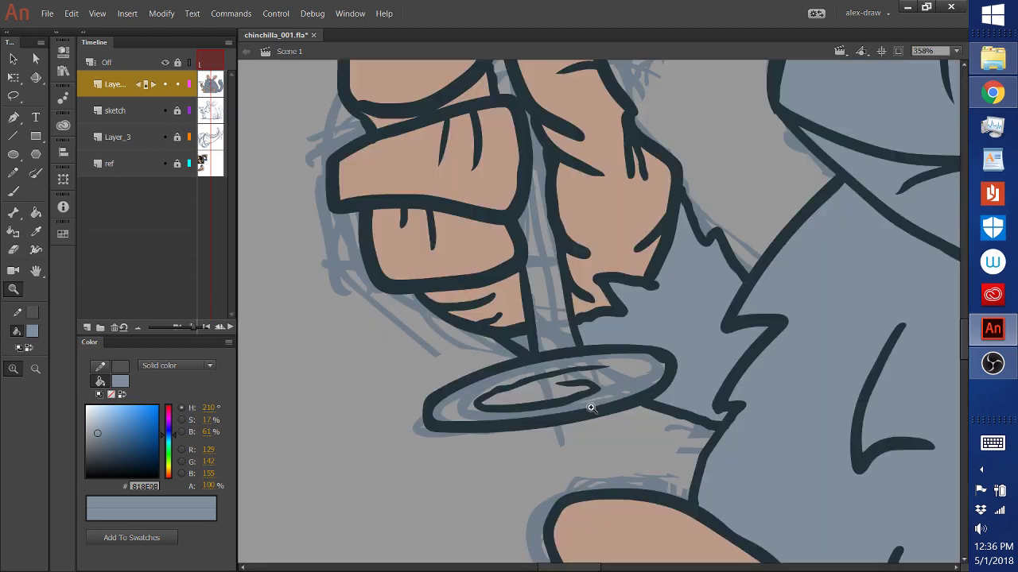
{"action": "left_click", "coordinate": [35, 213]}
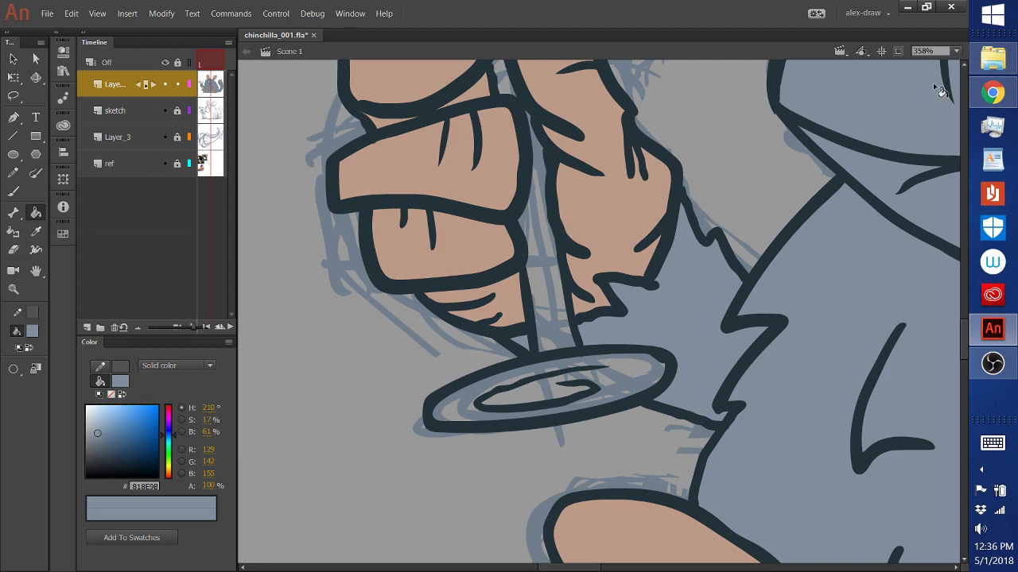
{"action": "left_click", "coordinate": [956, 51]}
{"action": "left_click", "coordinate": [926, 68]}
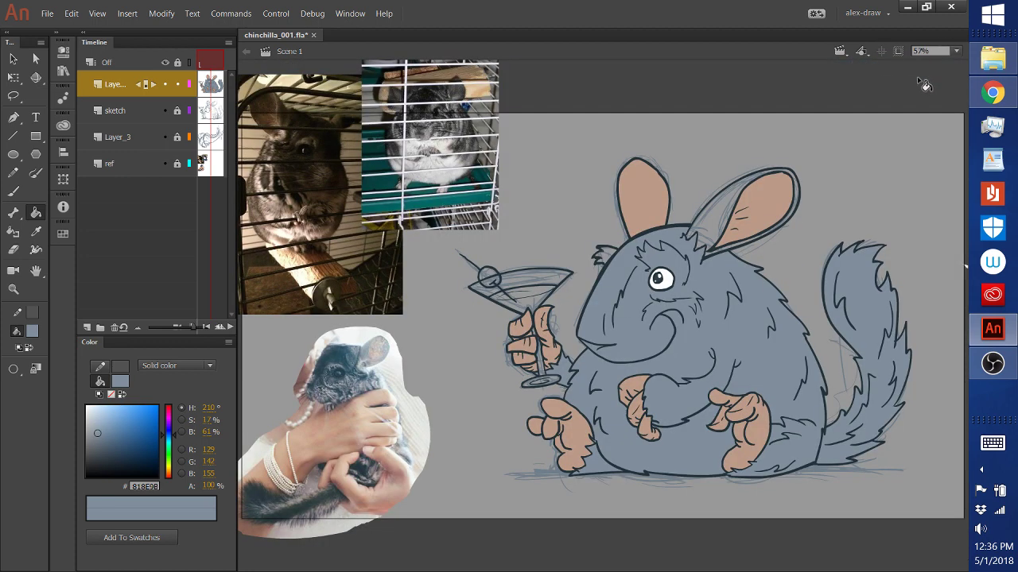
Step: Fill the near ear's outer part with the far ear's skin colour, and its interior with a darker brown, #82685A
{"action": "left_click", "coordinate": [649, 187], "text": "alt"}
{"action": "left_click", "coordinate": [714, 242]}
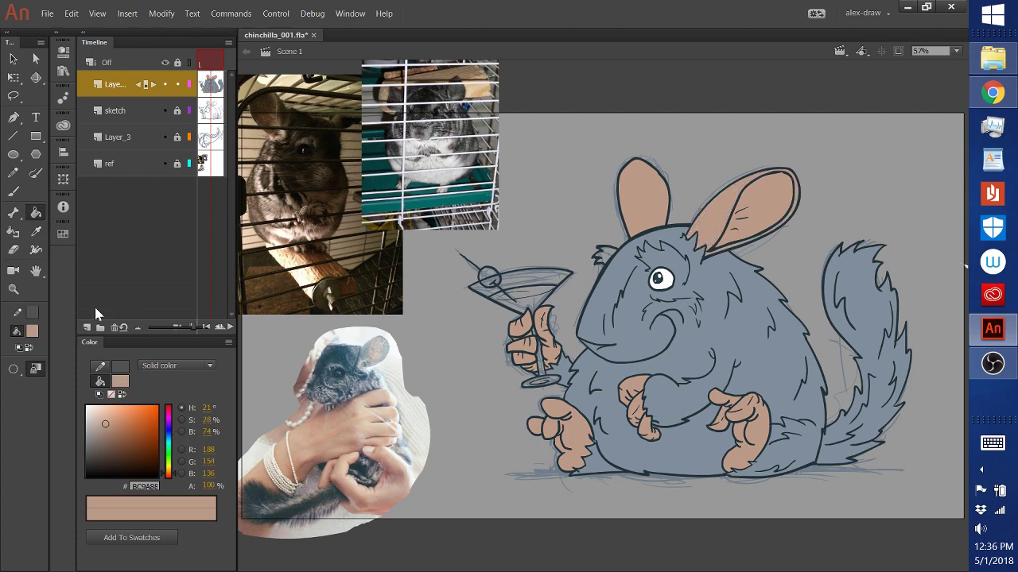
{"action": "left_click_drag", "start_coordinate": [105, 424], "coordinate": [108, 441]}
{"action": "left_click", "coordinate": [771, 230]}
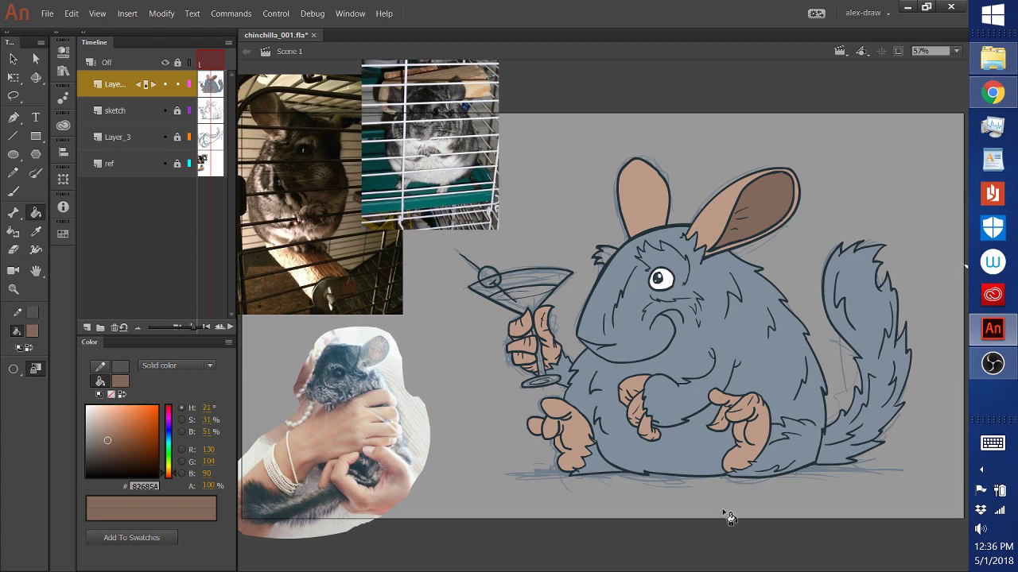
Step: Paint the nose tip in brown #82685A with the brush set to Paint Inside
{"action": "left_click", "coordinate": [13, 191]}
{"action": "left_click", "coordinate": [12, 387]}
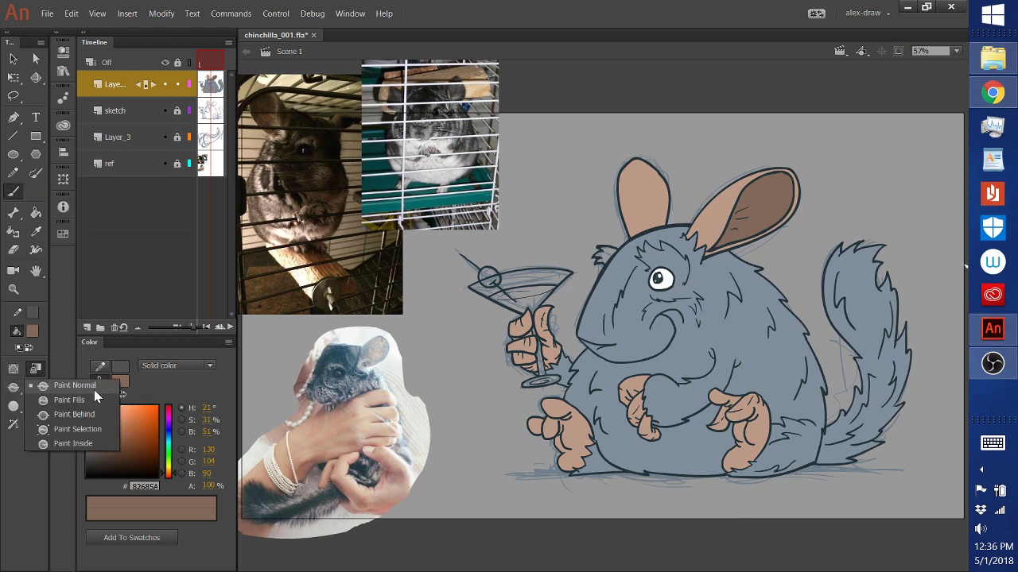
{"action": "left_click", "coordinate": [89, 438]}
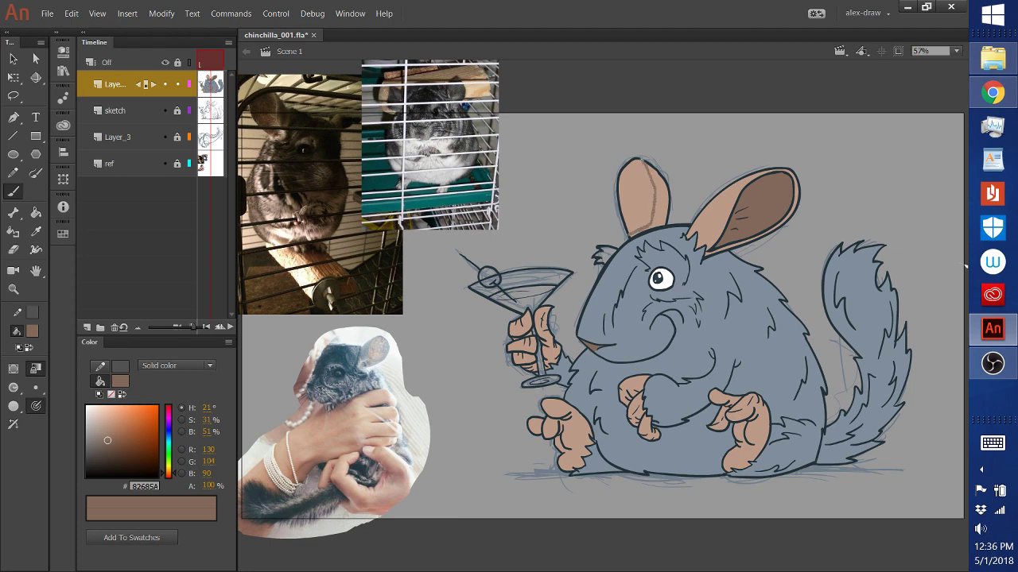
Step: Draw a curved shadow edge down the far ear and fill the area behind it with brown #82685A
{"action": "left_click_drag", "start_coordinate": [652, 224], "coordinate": [636, 152]}
{"action": "key", "text": "k"}
{"action": "left_click", "coordinate": [667, 213]}
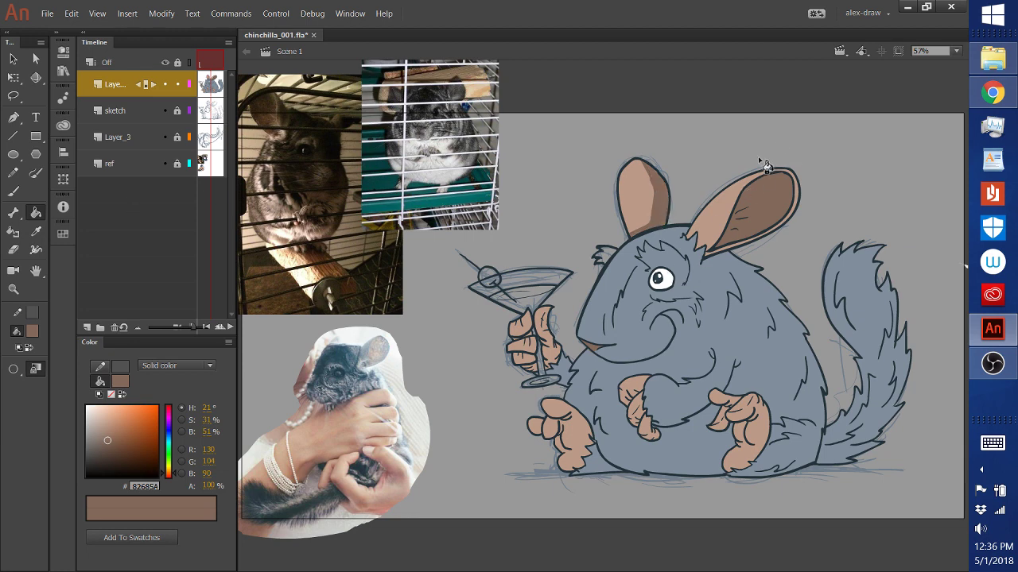
Step: Sample the body's fur colour, lighten it to #9DB0C4, and fill the far eyebrow tuft with the lighter blue
{"action": "left_click", "coordinate": [13, 192]}
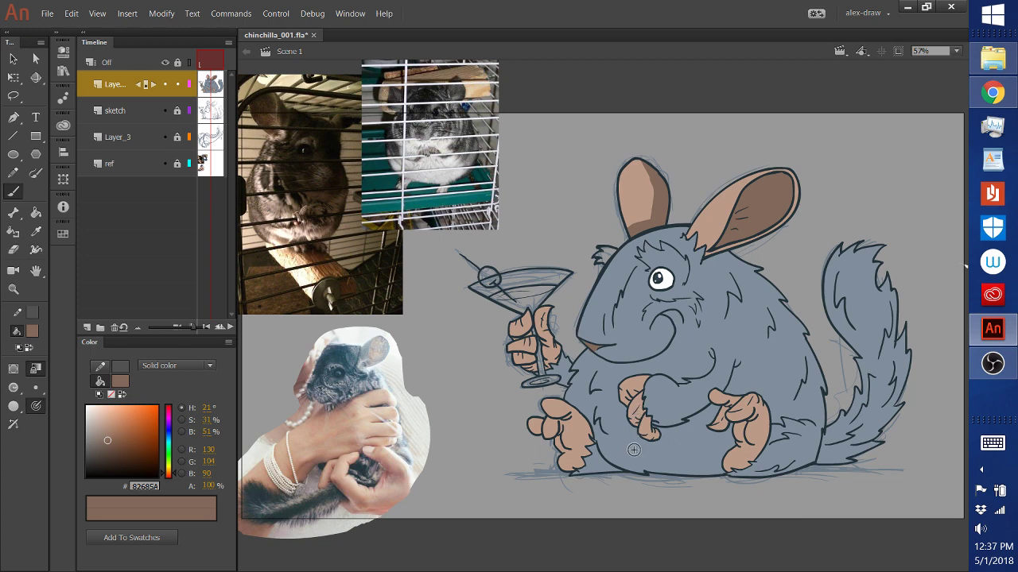
{"action": "key", "text": "i"}
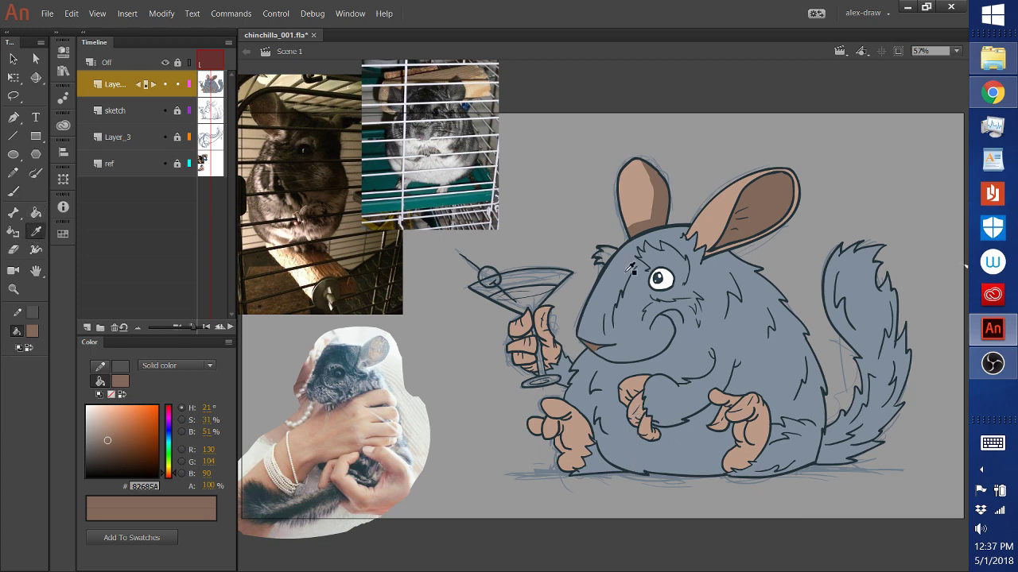
{"action": "left_click", "coordinate": [614, 265]}
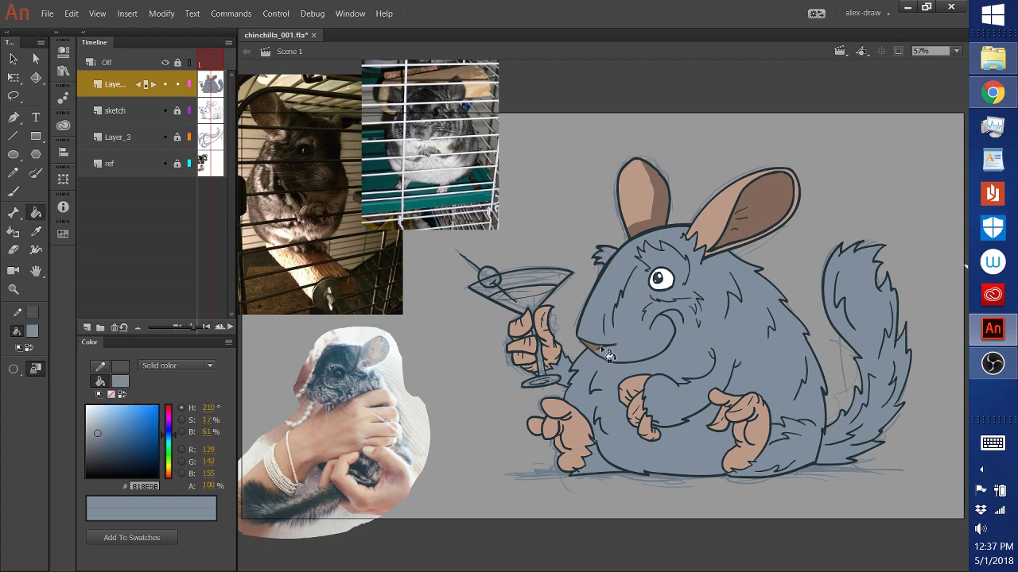
{"action": "left_click_drag", "start_coordinate": [100, 433], "coordinate": [98, 418]}
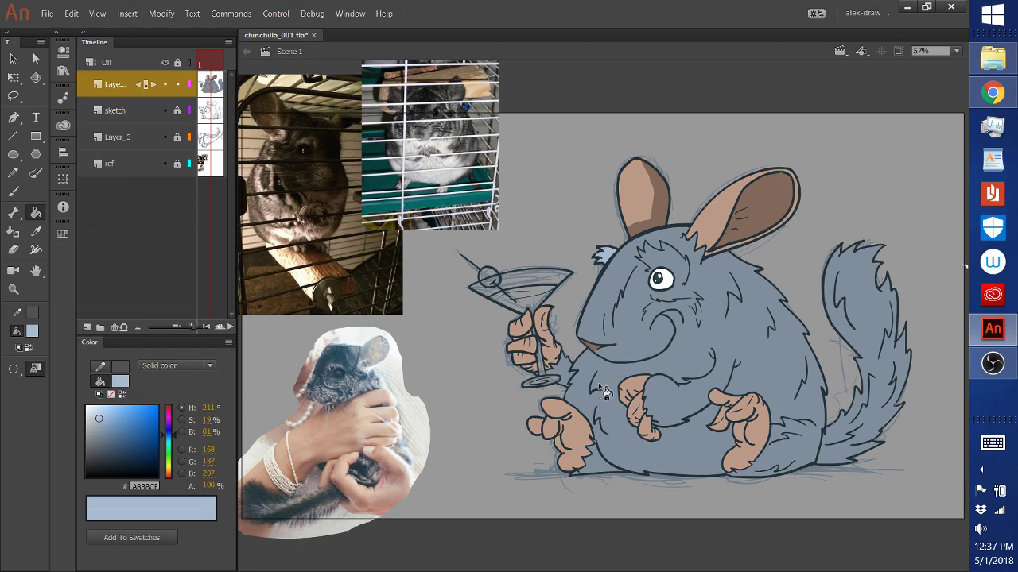
{"action": "left_click", "coordinate": [96, 422]}
{"action": "left_click", "coordinate": [99, 422]}
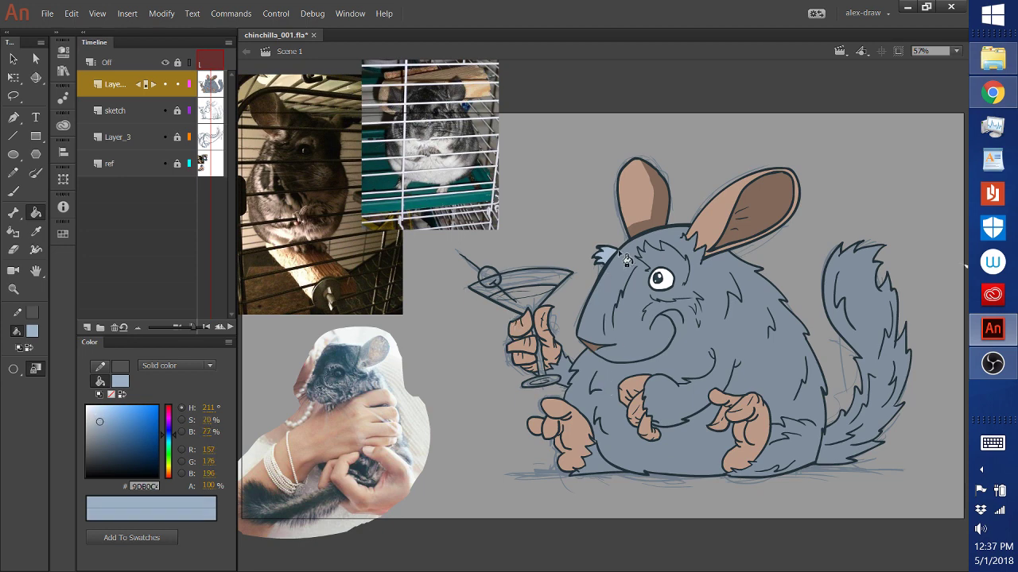
Step: Brush the lighter blue #9DB0C4 along the inside edge of the spiky brow tuft above the near eye
{"action": "left_click", "coordinate": [13, 191]}
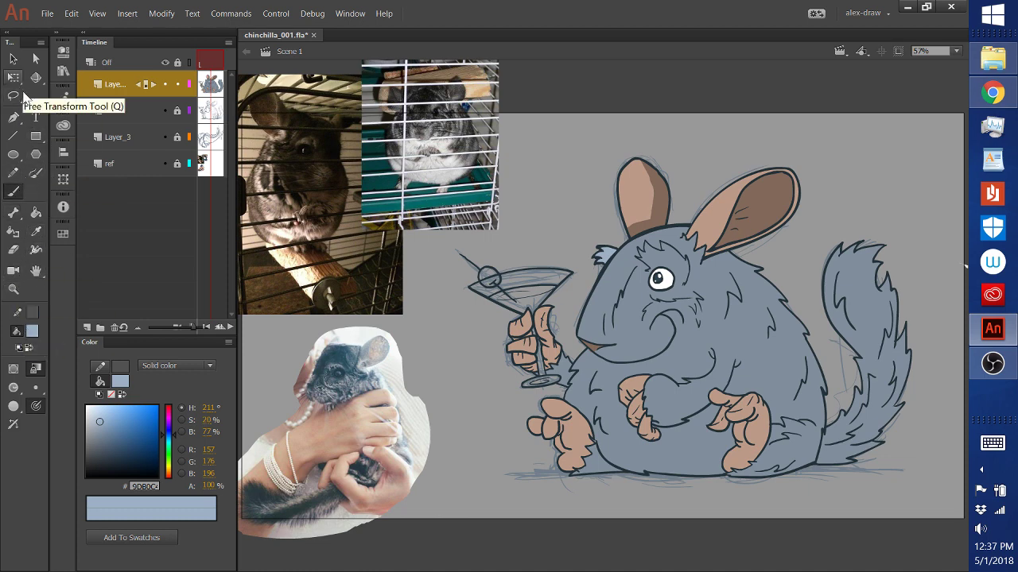
{"action": "left_click", "coordinate": [13, 289]}
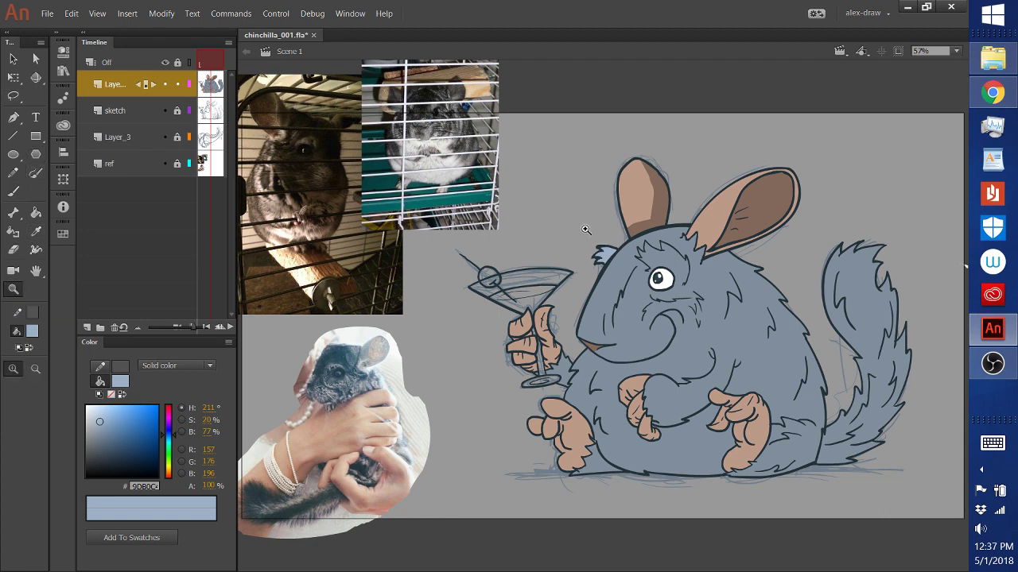
{"action": "left_click_drag", "start_coordinate": [585, 229], "coordinate": [712, 312]}
{"action": "key", "text": "b"}
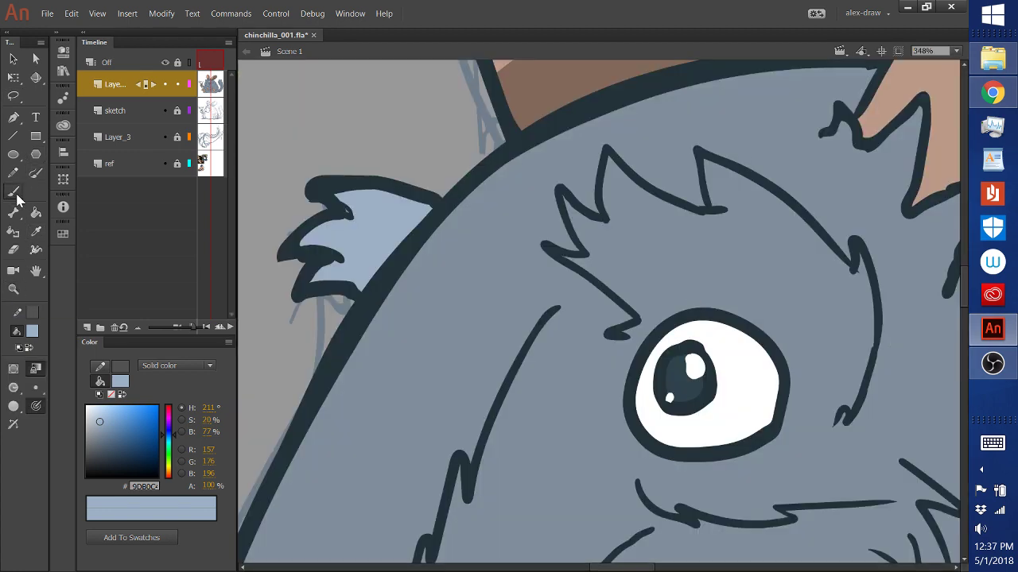
{"action": "mouse_move", "coordinate": [641, 340]}
{"action": "left_mouse_down"}
{"action": "mouse_move", "coordinate": [648, 315]}
{"action": "mouse_move", "coordinate": [564, 256]}
{"action": "mouse_move", "coordinate": [596, 257]}
{"action": "mouse_move", "coordinate": [567, 201]}
{"action": "mouse_move", "coordinate": [582, 219]}
{"action": "mouse_move", "coordinate": [625, 227]}
{"action": "mouse_move", "coordinate": [609, 181]}
{"action": "mouse_move", "coordinate": [607, 194]}
{"action": "mouse_move", "coordinate": [610, 160]}
{"action": "mouse_move", "coordinate": [677, 213]}
{"action": "mouse_move", "coordinate": [707, 222]}
{"action": "mouse_move", "coordinate": [736, 212]}
{"action": "mouse_move", "coordinate": [710, 222]}
{"action": "left_mouse_up"}
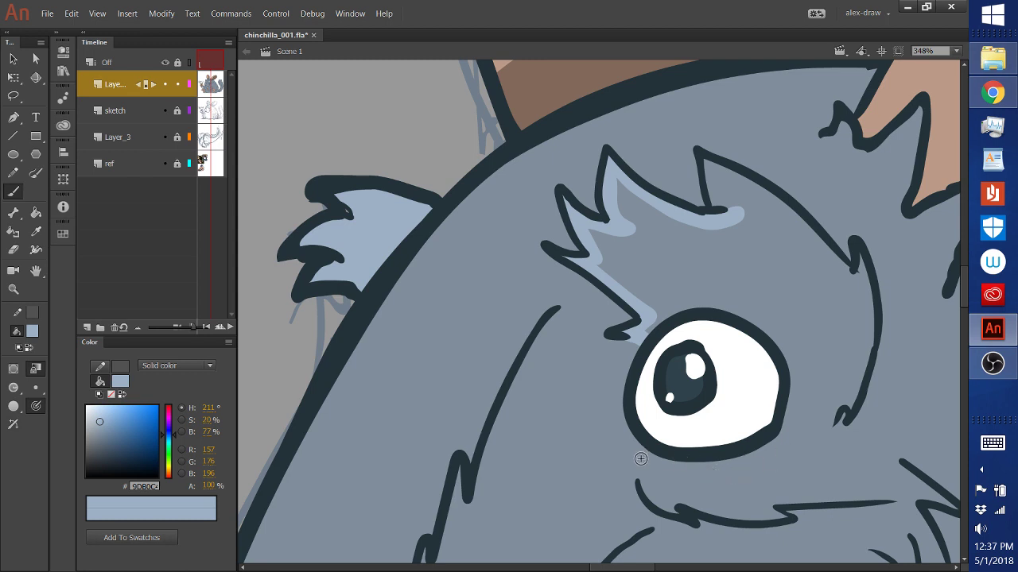
Step: Paint lighter-blue borders beneath and behind the near eye to close the patch, and fill the enclosed fur area with #9DB0C4
{"action": "mouse_move", "coordinate": [643, 449]}
{"action": "left_mouse_down"}
{"action": "mouse_move", "coordinate": [648, 488]}
{"action": "mouse_move", "coordinate": [676, 510]}
{"action": "mouse_move", "coordinate": [677, 500]}
{"action": "mouse_move", "coordinate": [781, 515]}
{"action": "left_mouse_up"}
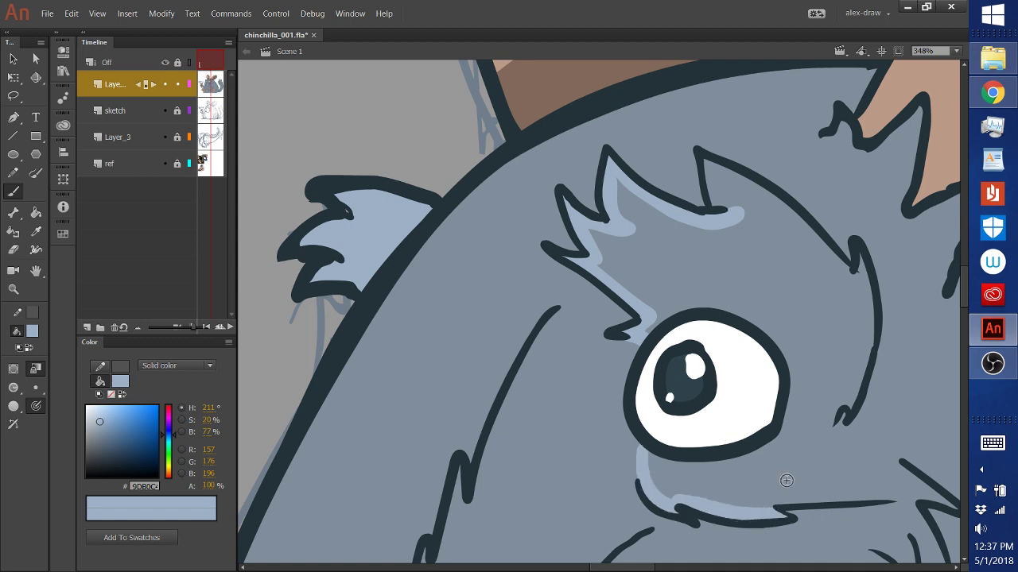
{"action": "mouse_move", "coordinate": [838, 407]}
{"action": "left_mouse_down"}
{"action": "mouse_move", "coordinate": [843, 391]}
{"action": "mouse_move", "coordinate": [822, 459]}
{"action": "left_mouse_up"}
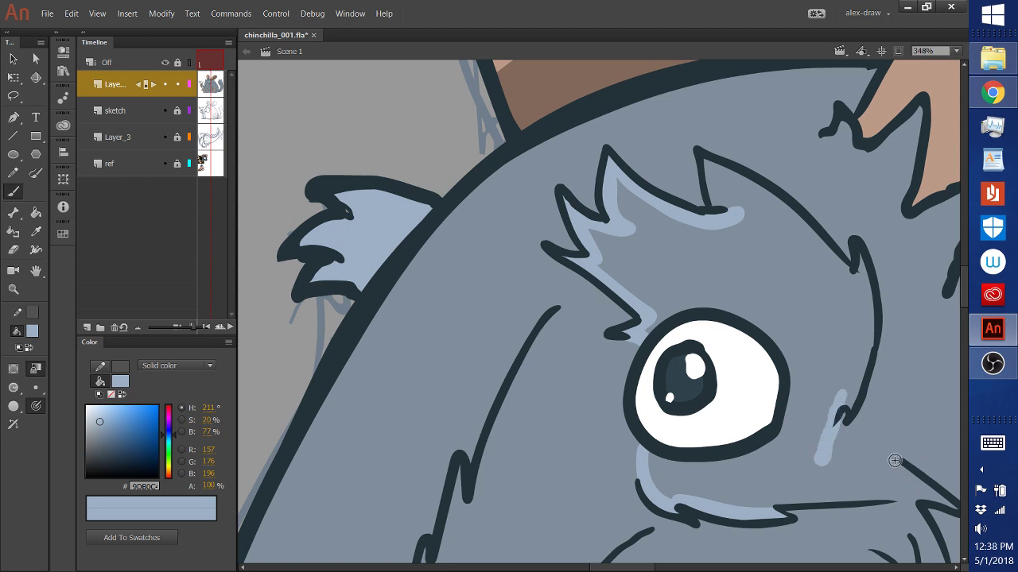
{"action": "mouse_move", "coordinate": [905, 474]}
{"action": "left_mouse_down"}
{"action": "mouse_move", "coordinate": [833, 459]}
{"action": "mouse_move", "coordinate": [889, 465]}
{"action": "mouse_move", "coordinate": [878, 461]}
{"action": "left_mouse_up"}
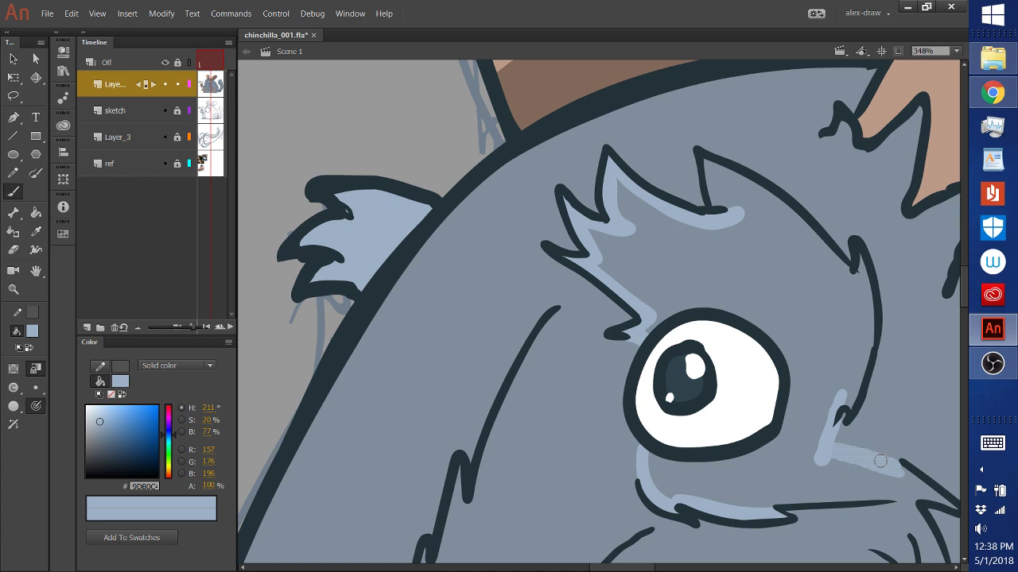
{"action": "mouse_move", "coordinate": [888, 464]}
{"action": "left_mouse_down"}
{"action": "mouse_move", "coordinate": [952, 507]}
{"action": "mouse_move", "coordinate": [903, 495]}
{"action": "mouse_move", "coordinate": [763, 502]}
{"action": "left_mouse_up"}
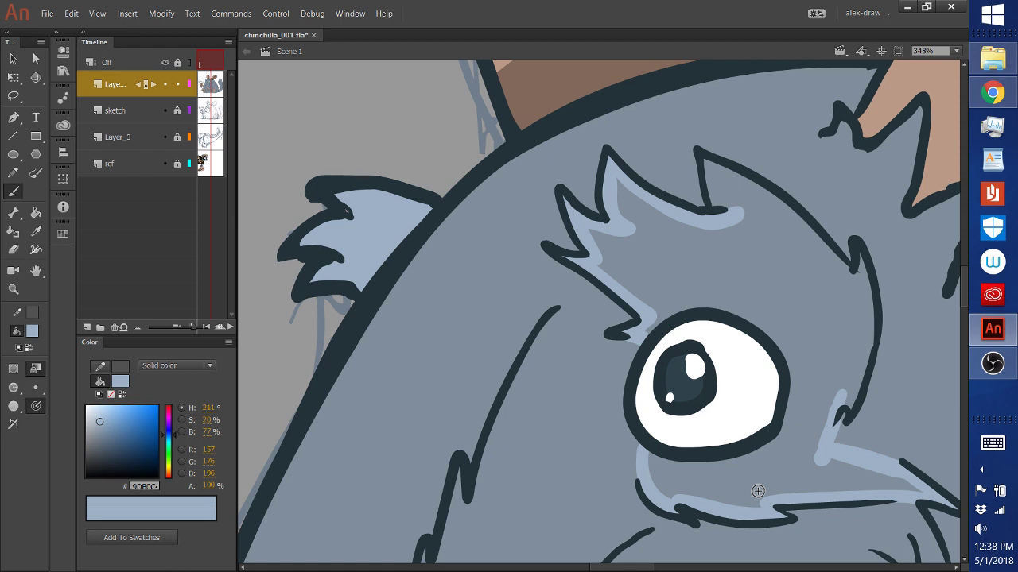
{"action": "left_click", "coordinate": [35, 213]}
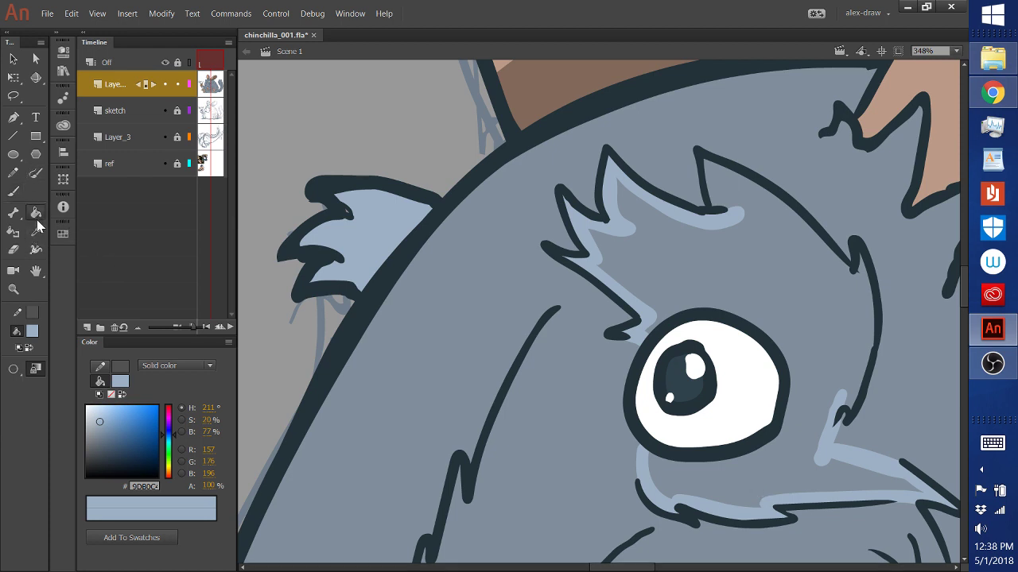
{"action": "left_click", "coordinate": [804, 307]}
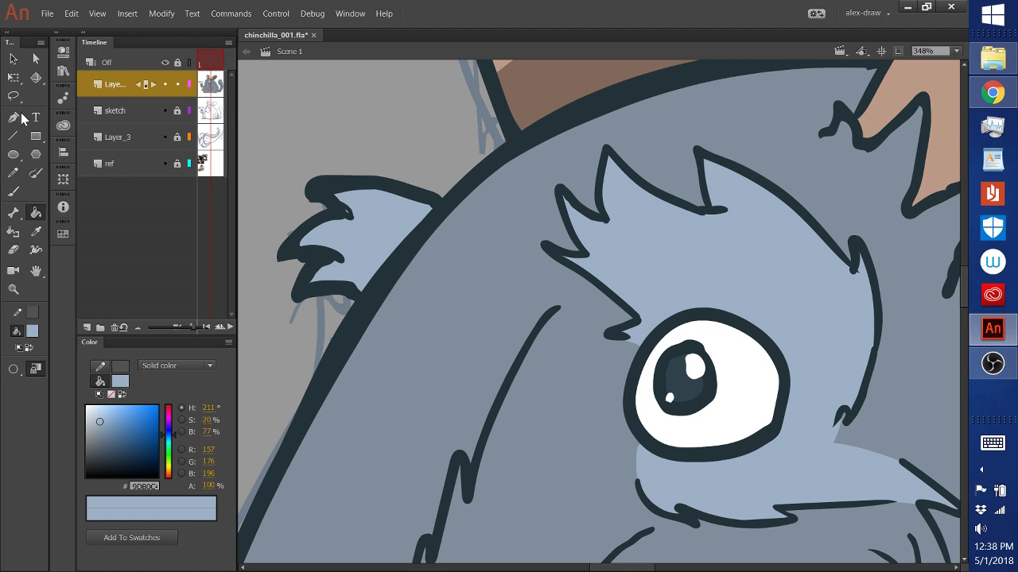
Step: Add short lighter-blue fur strokes beside the near eye, redoing them until they taper well, and fit the whole drawing in view
{"action": "left_click", "coordinate": [12, 191]}
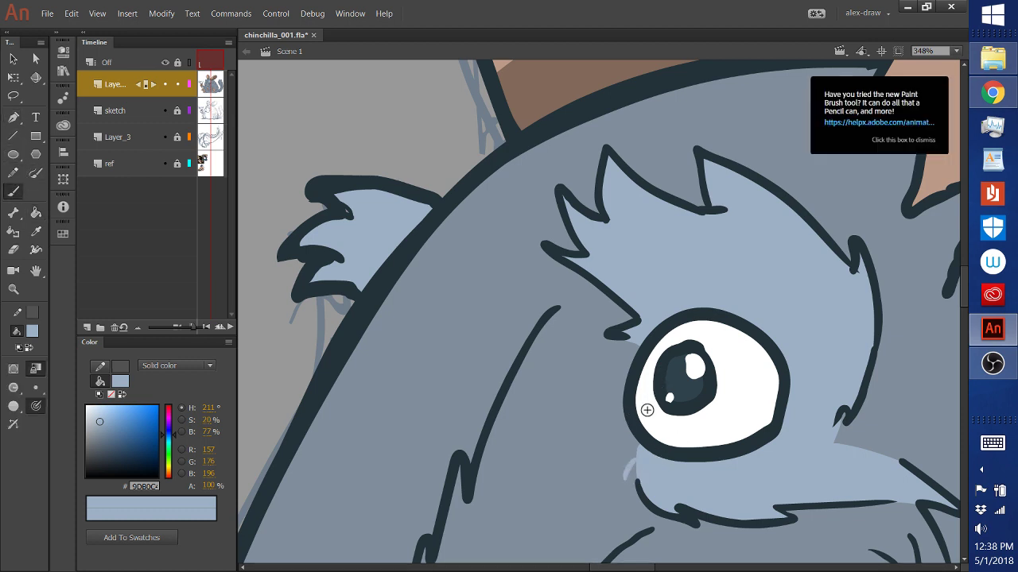
{"action": "key", "text": "ctrl+z"}
{"action": "left_click_drag", "start_coordinate": [621, 494], "coordinate": [636, 451]}
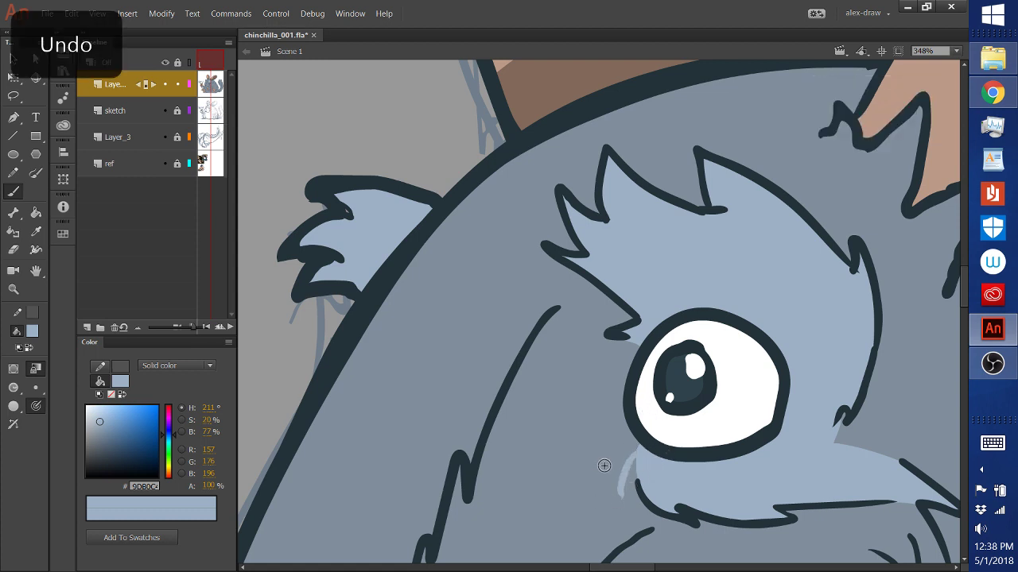
{"action": "key", "text": "ctrl+z"}
{"action": "left_click_drag", "start_coordinate": [620, 498], "coordinate": [636, 450]}
{"action": "key", "text": "ctrl+z"}
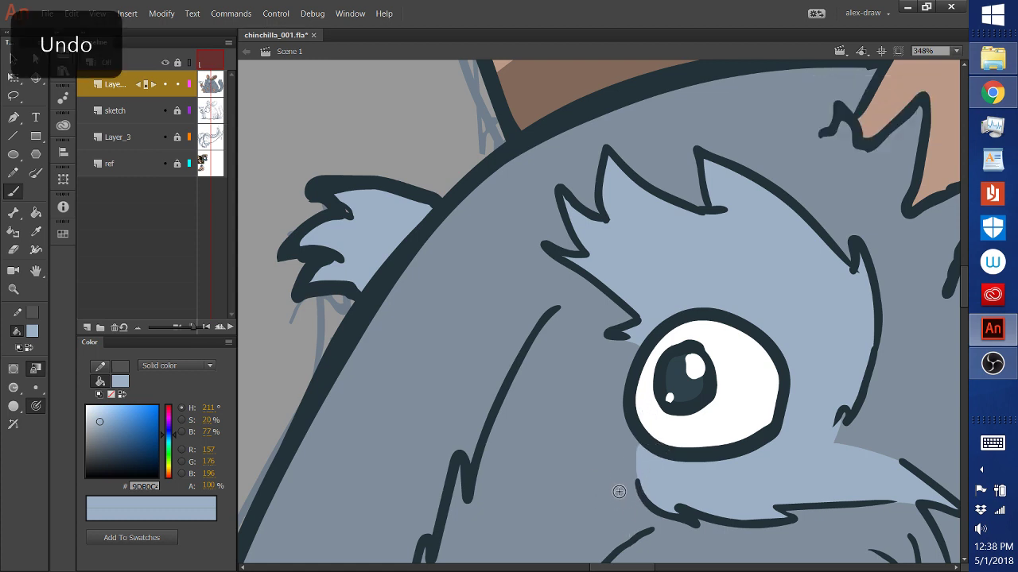
{"action": "left_click_drag", "start_coordinate": [619, 495], "coordinate": [640, 450]}
{"action": "key", "text": "ctrl+z"}
{"action": "left_click_drag", "start_coordinate": [617, 485], "coordinate": [637, 447]}
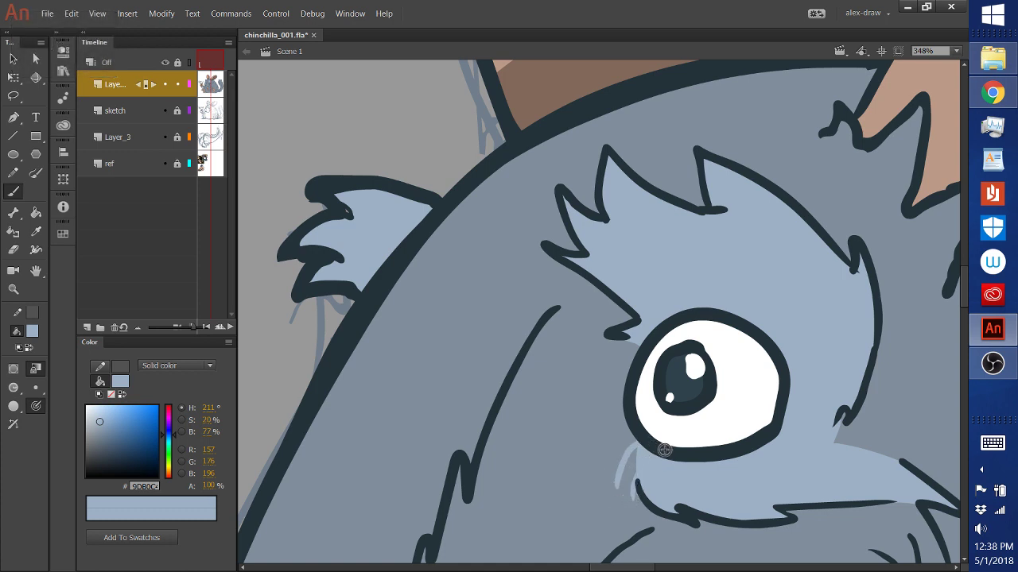
{"action": "left_click_drag", "start_coordinate": [611, 347], "coordinate": [656, 327]}
{"action": "key", "text": "ctrl+z"}
{"action": "left_click", "coordinate": [956, 50]}
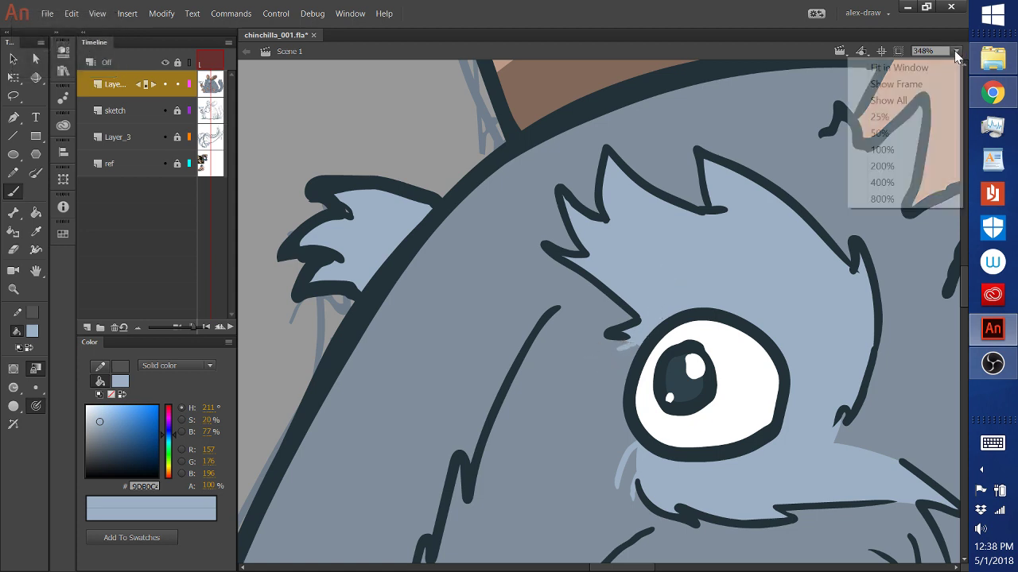
{"action": "left_click", "coordinate": [916, 67]}
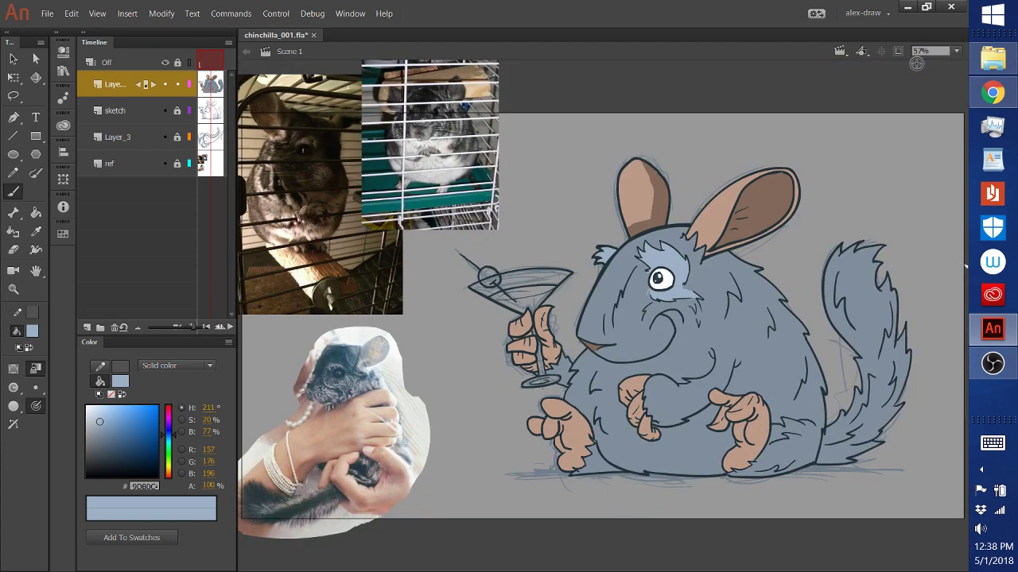
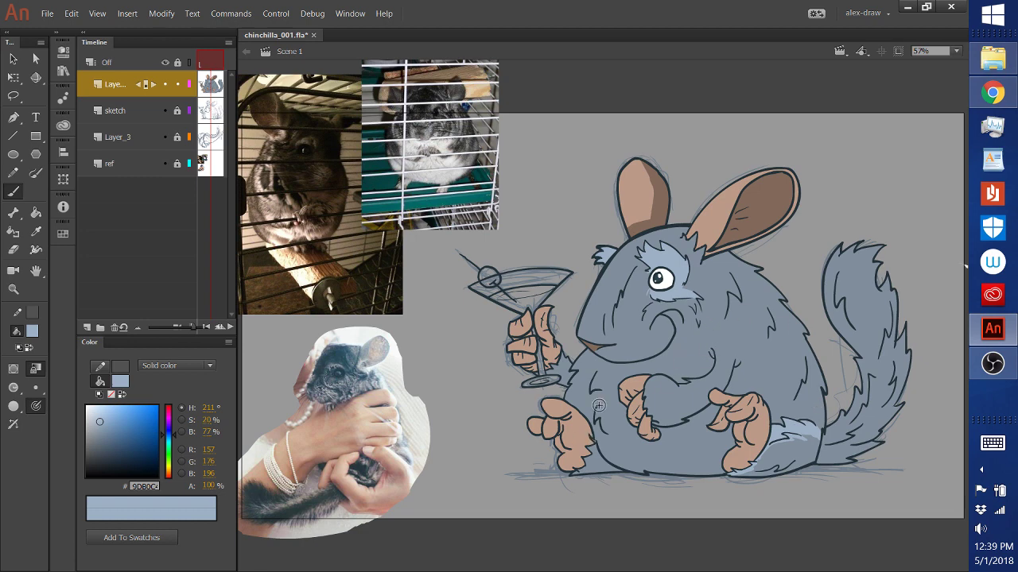
Step: Enlarge the brush, trying its size with strokes on the empty background beside the ear and undoing each one
{"action": "left_click", "coordinate": [12, 290]}
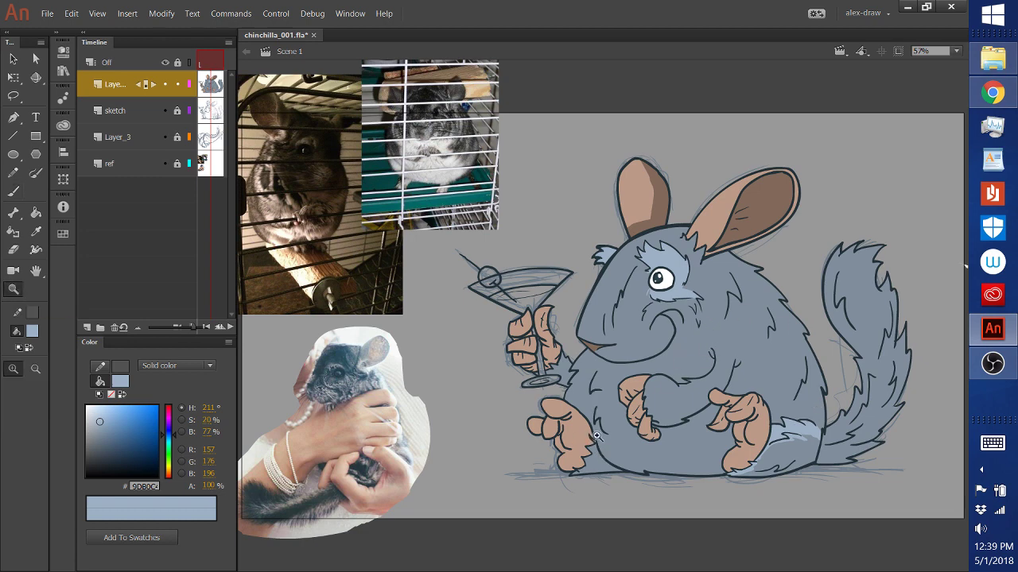
{"action": "mouse_move", "coordinate": [516, 192]}
{"action": "left_mouse_down"}
{"action": "mouse_move", "coordinate": [550, 330]}
{"action": "mouse_move", "coordinate": [795, 489]}
{"action": "mouse_move", "coordinate": [915, 502]}
{"action": "mouse_move", "coordinate": [896, 497]}
{"action": "left_mouse_up"}
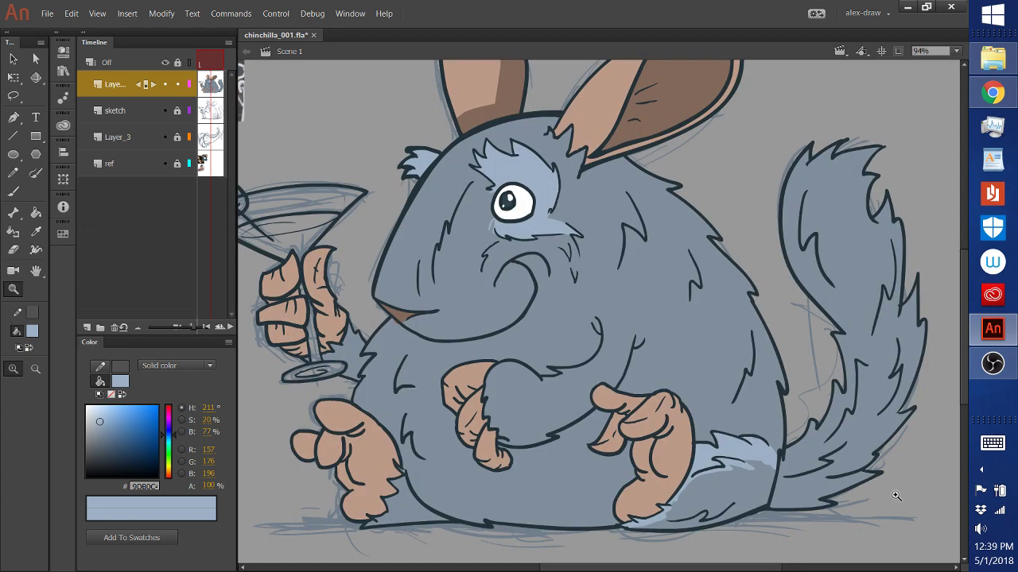
{"action": "left_click", "coordinate": [12, 191]}
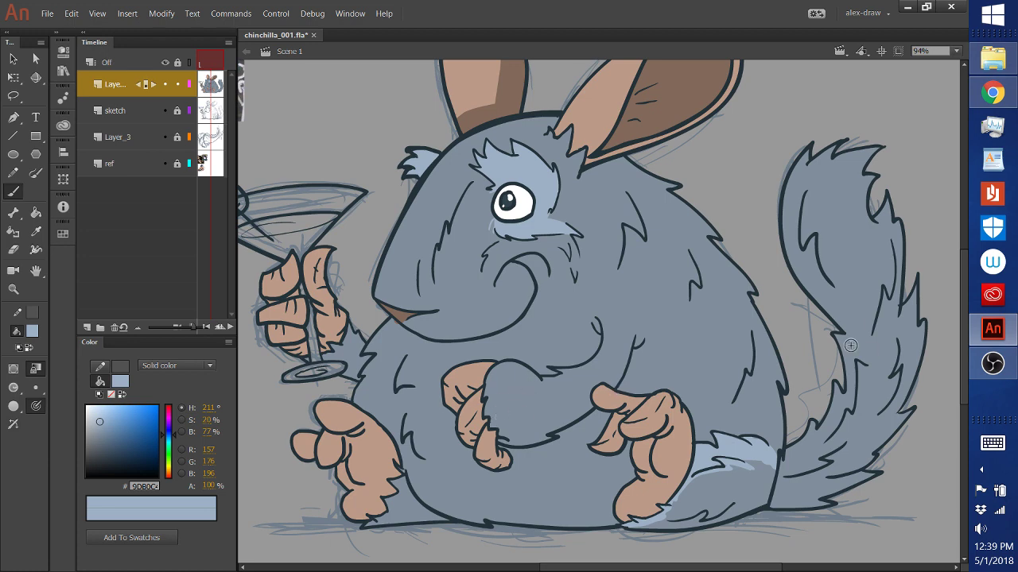
{"action": "key", "text": "bracketright"}
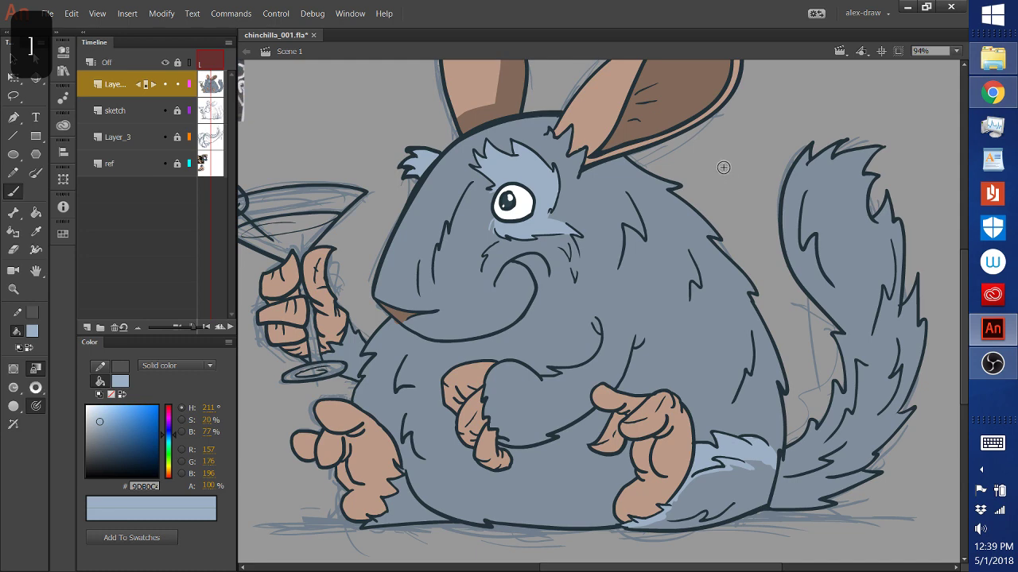
{"action": "left_click_drag", "start_coordinate": [707, 176], "coordinate": [781, 112]}
{"action": "key", "text": "ctrl+z"}
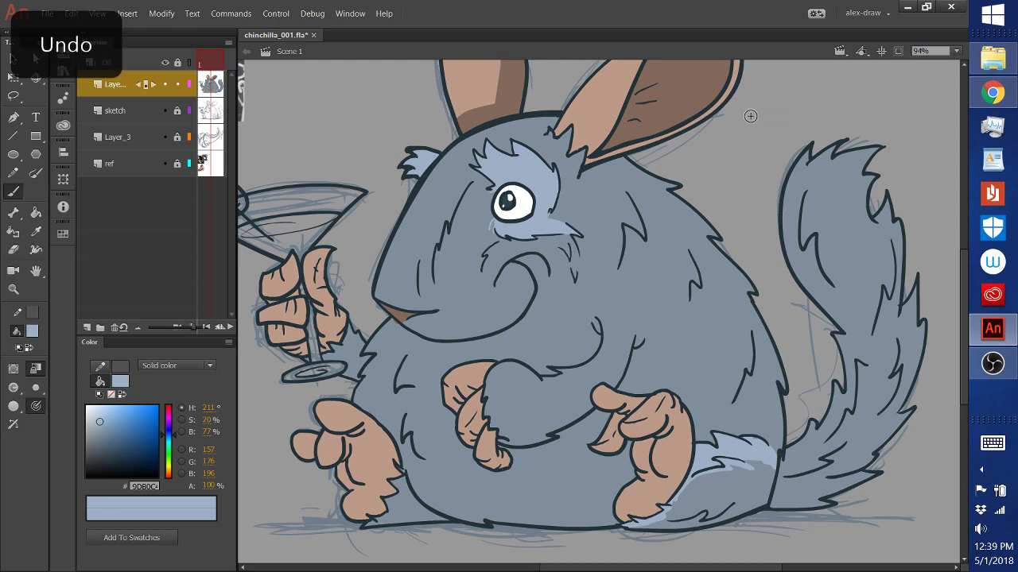
{"action": "key", "text": "bracketright"}
{"action": "left_click_drag", "start_coordinate": [716, 171], "coordinate": [821, 99]}
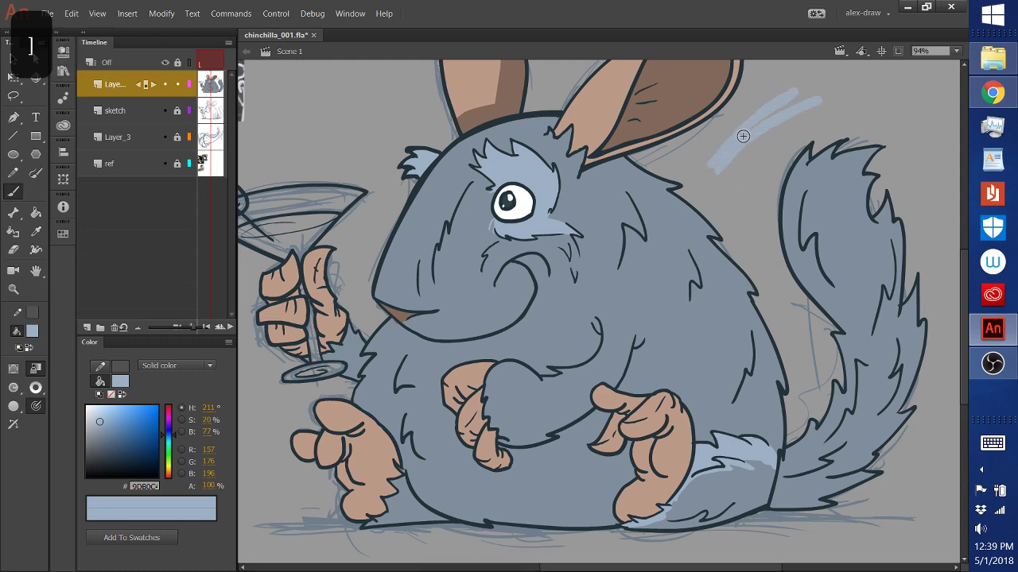
{"action": "key", "text": "ctrl+z"}
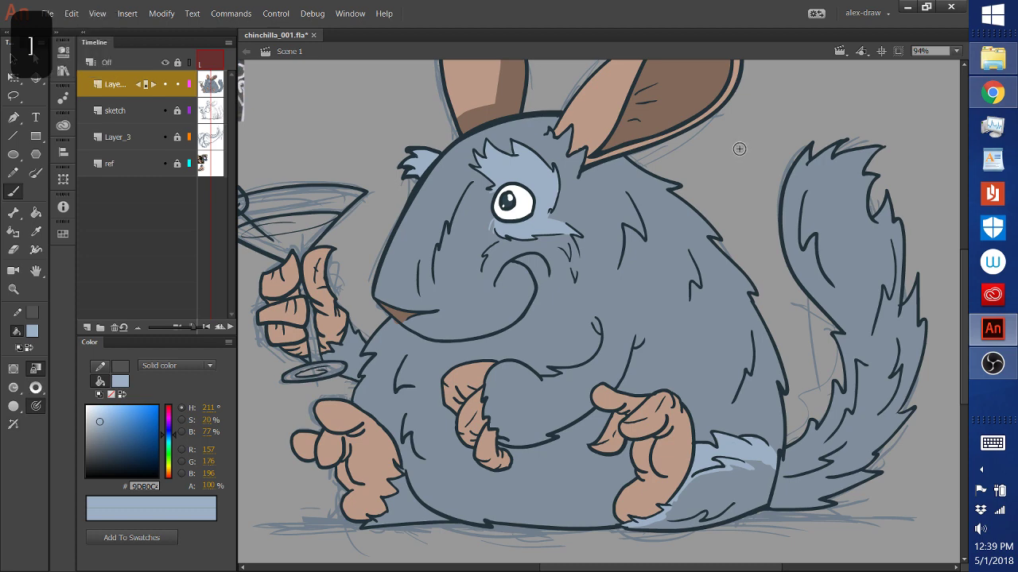
{"action": "left_click_drag", "start_coordinate": [716, 164], "coordinate": [809, 99]}
{"action": "key", "text": "ctrl+z"}
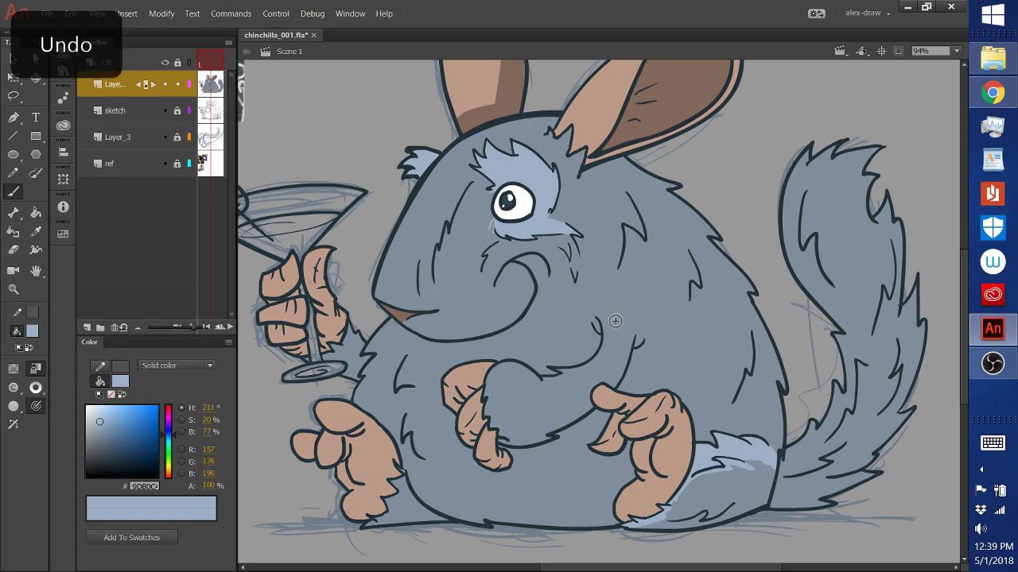
Step: Paint the raised forearm's fur lighter blue and add matching highlights along the snout, forehead and cheek
{"action": "mouse_move", "coordinate": [357, 343]}
{"action": "left_mouse_down"}
{"action": "mouse_move", "coordinate": [352, 326]}
{"action": "mouse_move", "coordinate": [361, 350]}
{"action": "left_mouse_up"}
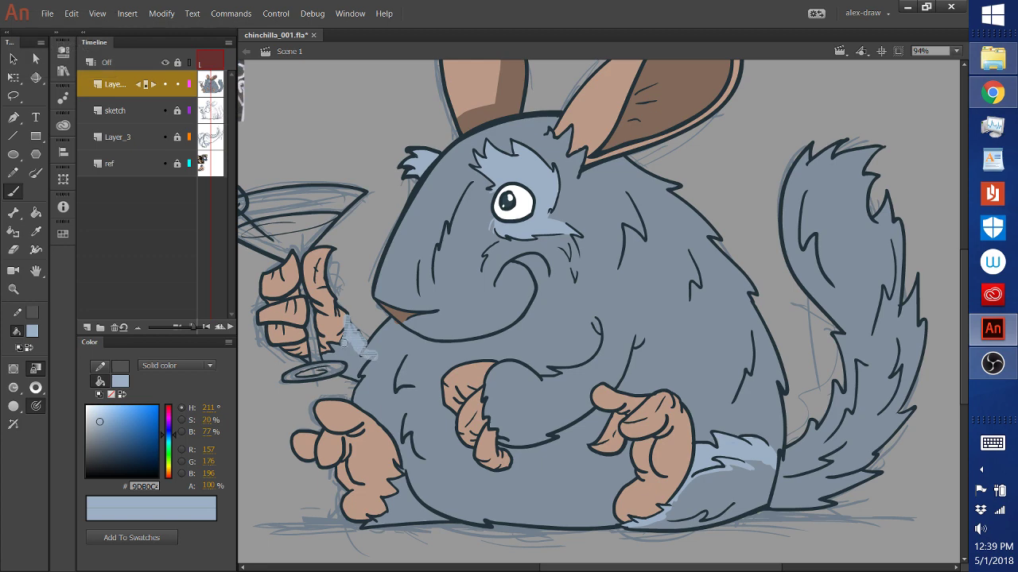
{"action": "left_click_drag", "start_coordinate": [308, 357], "coordinate": [310, 360]}
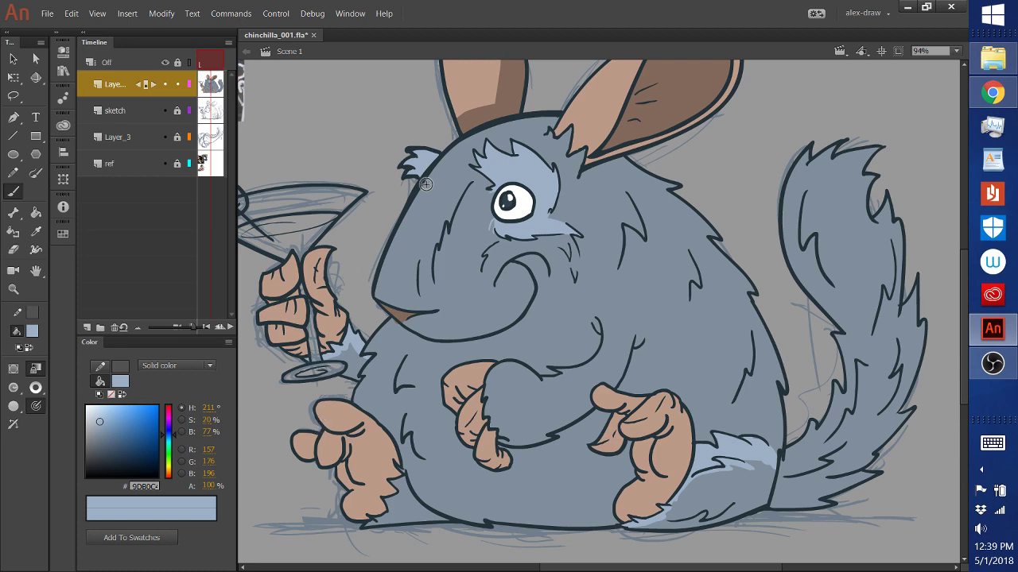
{"action": "left_click_drag", "start_coordinate": [426, 184], "coordinate": [377, 285]}
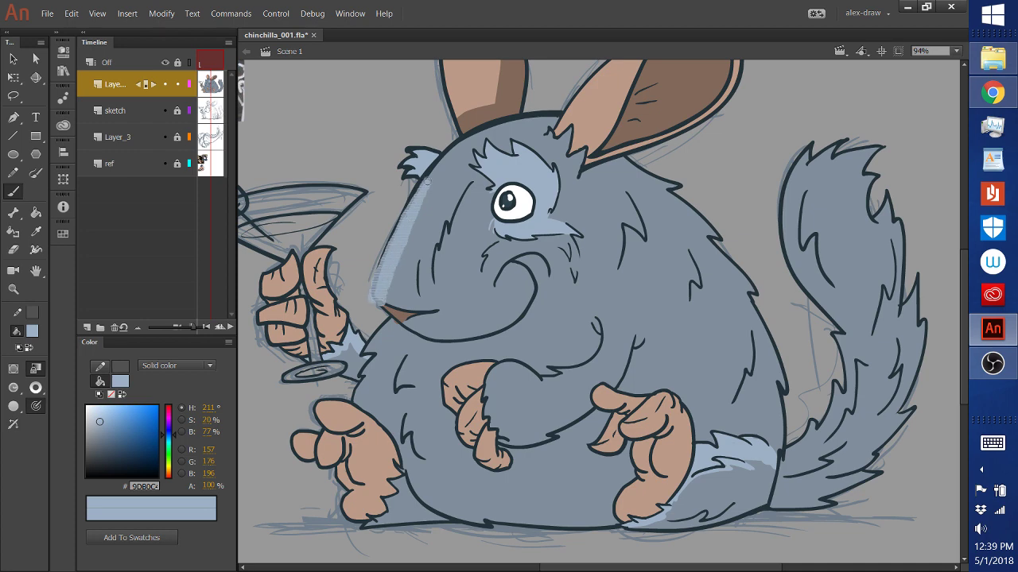
{"action": "mouse_move", "coordinate": [426, 181]}
{"action": "left_mouse_down"}
{"action": "mouse_move", "coordinate": [464, 137]}
{"action": "mouse_move", "coordinate": [435, 170]}
{"action": "mouse_move", "coordinate": [486, 129]}
{"action": "mouse_move", "coordinate": [472, 133]}
{"action": "mouse_move", "coordinate": [564, 115]}
{"action": "left_mouse_up"}
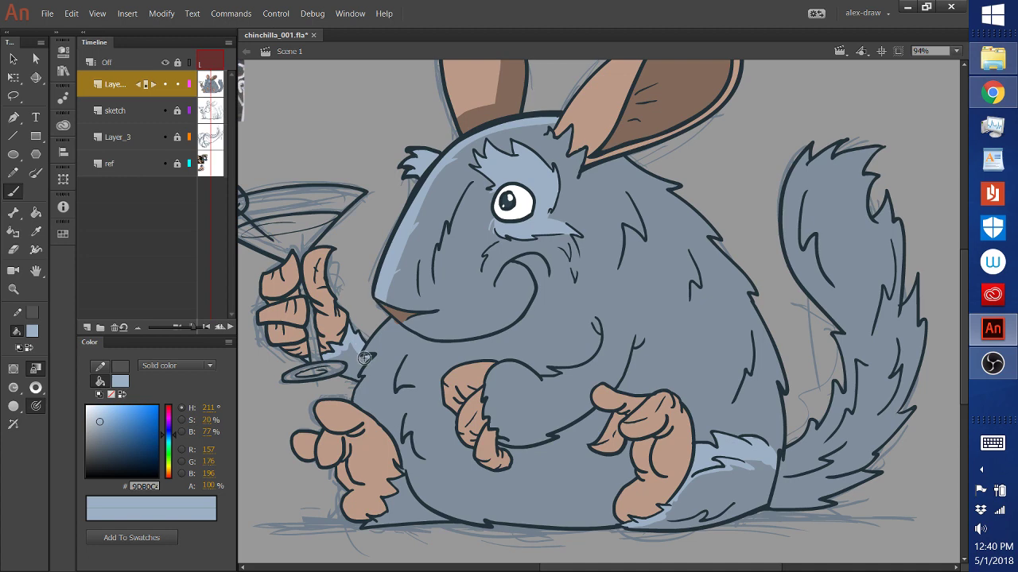
{"action": "left_click_drag", "start_coordinate": [566, 240], "coordinate": [568, 259]}
Step: Paint a lighter-blue highlight around the resting arm's edge and up to the shoulder, undoing unwanted strokes
{"action": "mouse_move", "coordinate": [496, 368]}
{"action": "left_mouse_down"}
{"action": "mouse_move", "coordinate": [488, 391]}
{"action": "mouse_move", "coordinate": [509, 366]}
{"action": "mouse_move", "coordinate": [538, 383]}
{"action": "left_mouse_up"}
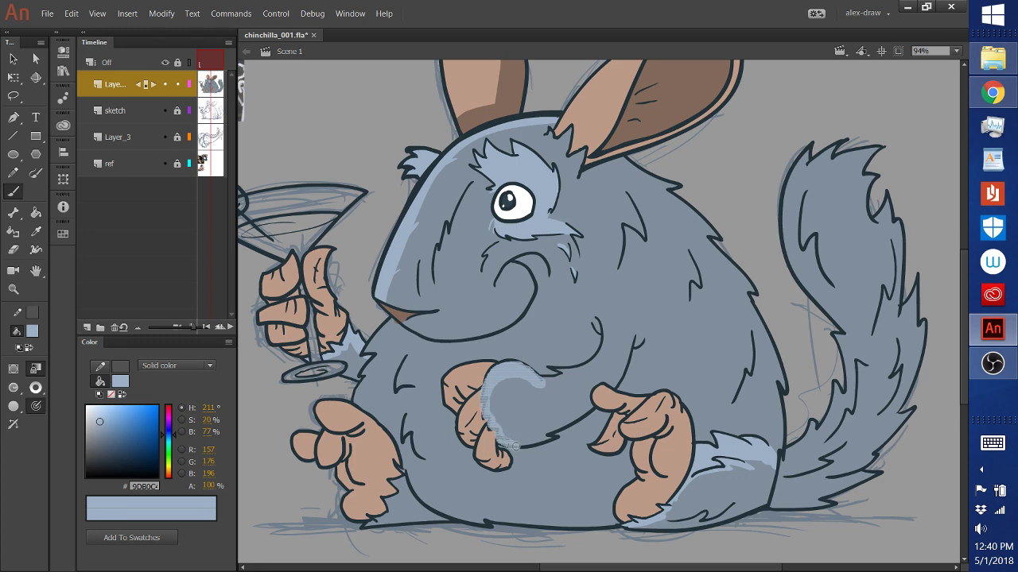
{"action": "left_click_drag", "start_coordinate": [514, 446], "coordinate": [529, 454]}
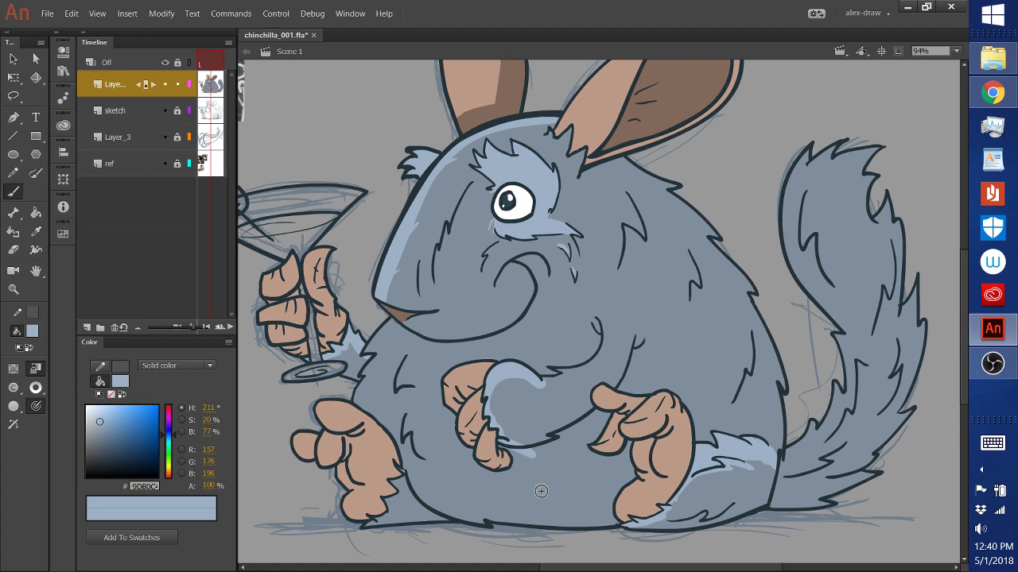
{"action": "left_click_drag", "start_coordinate": [545, 384], "coordinate": [567, 380]}
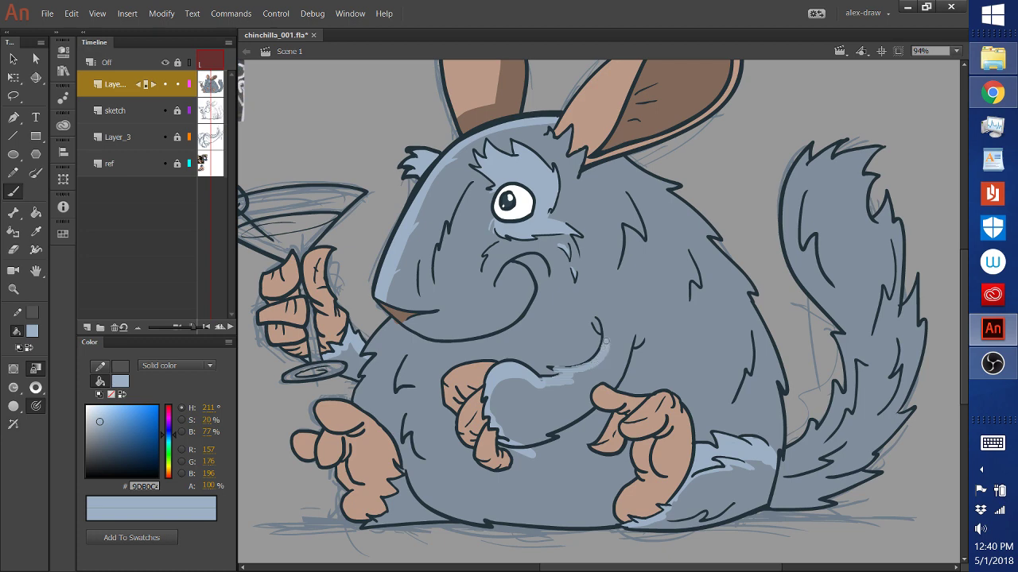
{"action": "key", "text": "ctrl+z"}
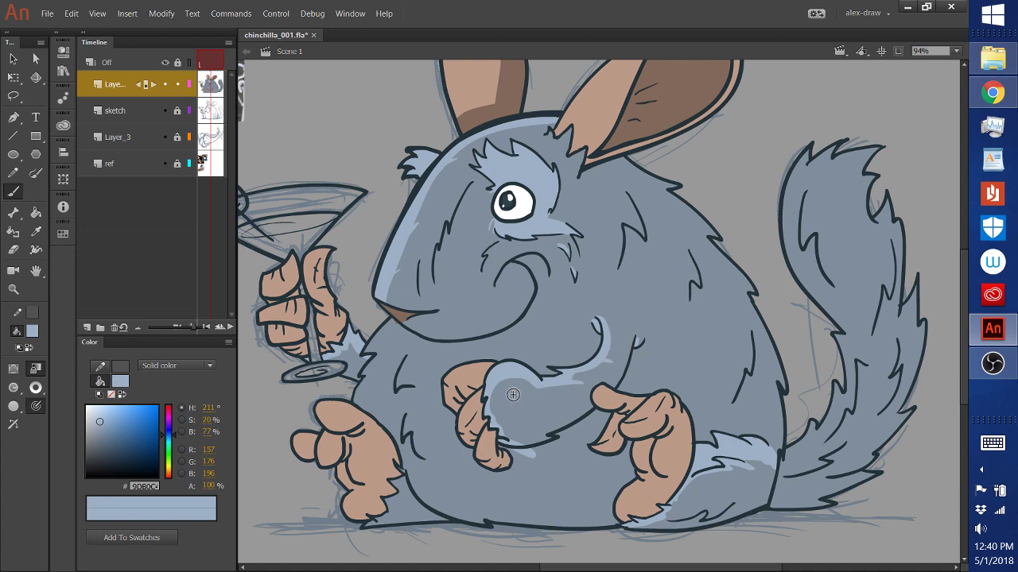
{"action": "key", "text": "ctrl+z"}
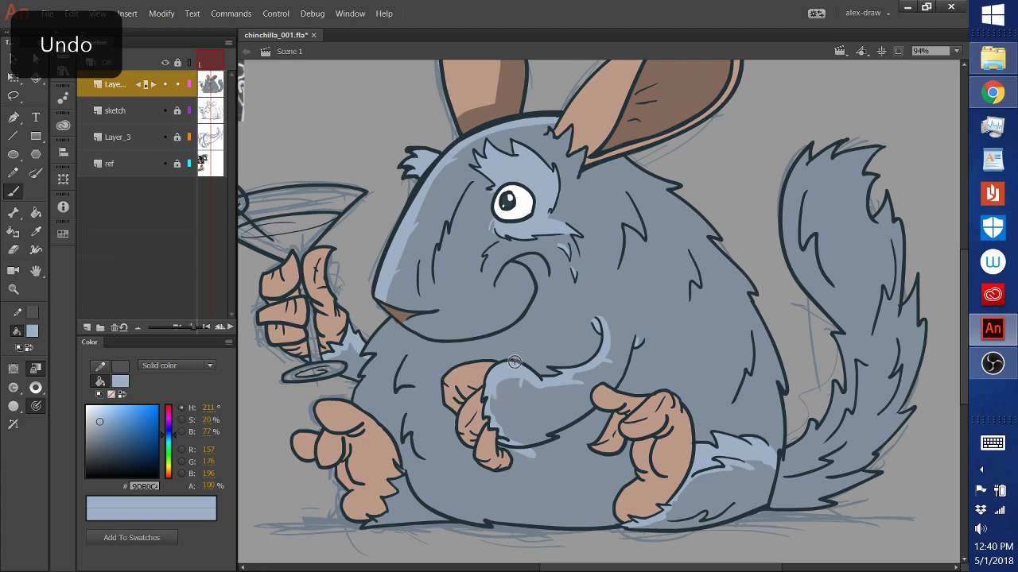
Step: Fill the stray highlight beneath the resting arm with the belly's base blue, and resample the lighter blue from the haunch
{"action": "left_click", "coordinate": [35, 231]}
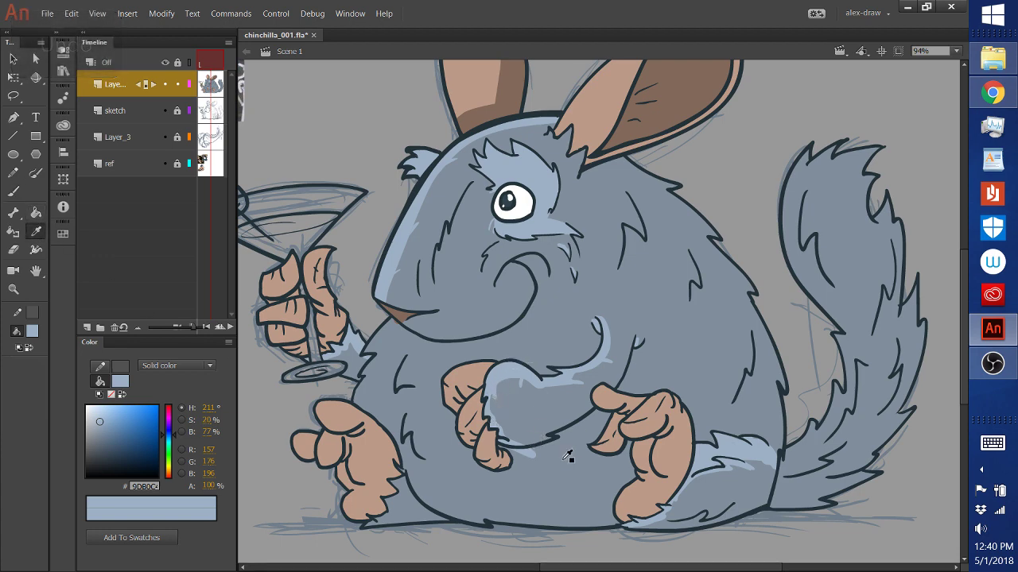
{"action": "left_click", "coordinate": [549, 471]}
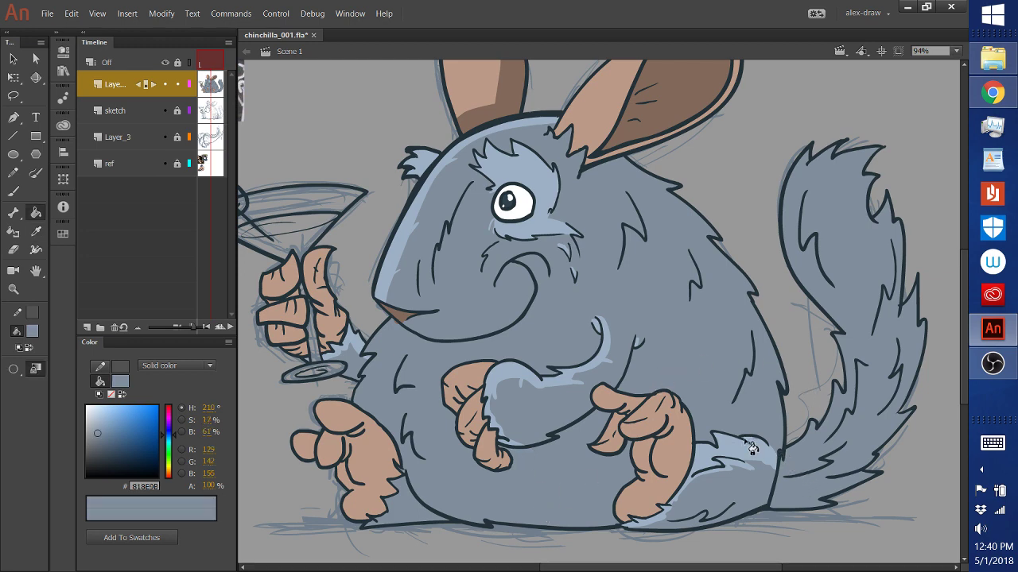
{"action": "left_click", "coordinate": [35, 231]}
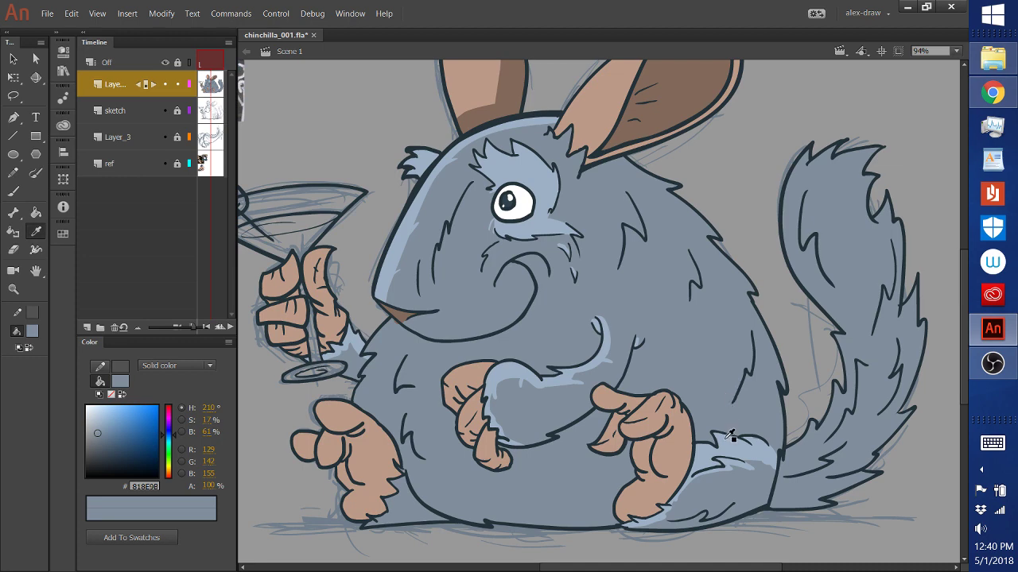
{"action": "left_click", "coordinate": [751, 454]}
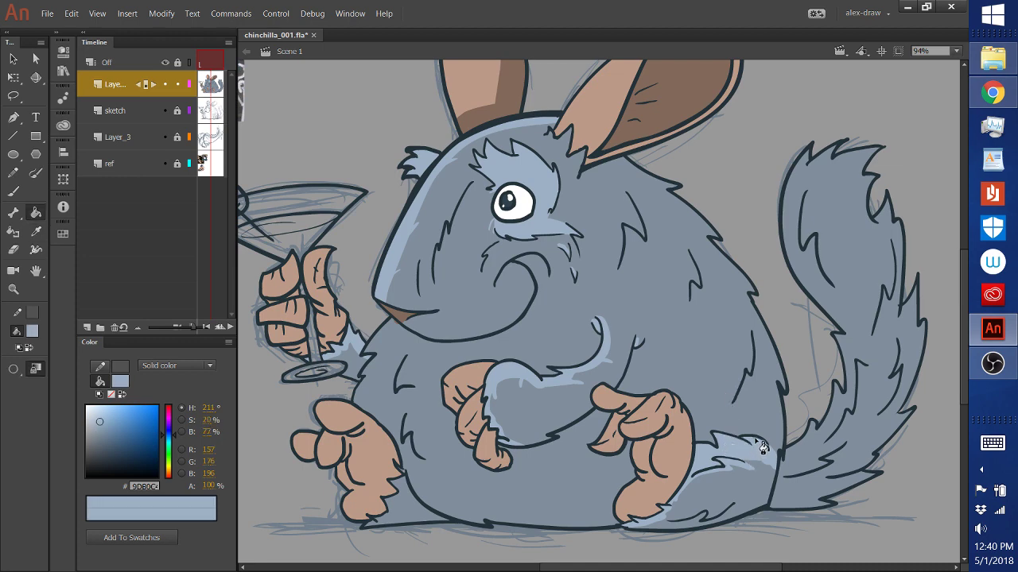
{"action": "left_click", "coordinate": [760, 455]}
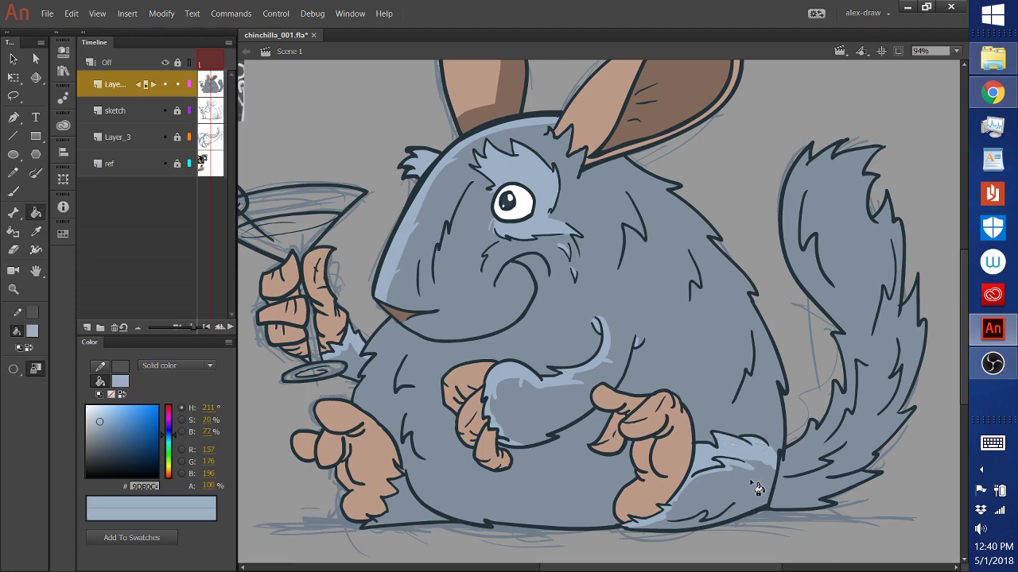
Step: Brush short lighter-blue highlights beside the fur tufts along the chinchilla's shoulder, back and side, undoing unwanted strokes
{"action": "left_click", "coordinate": [12, 191]}
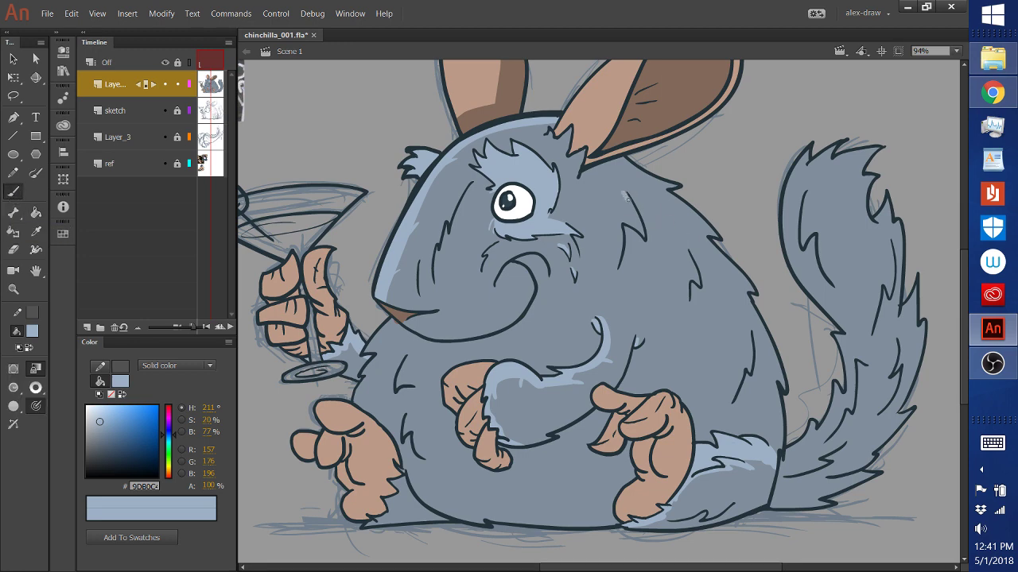
{"action": "key", "text": "ctrl+z"}
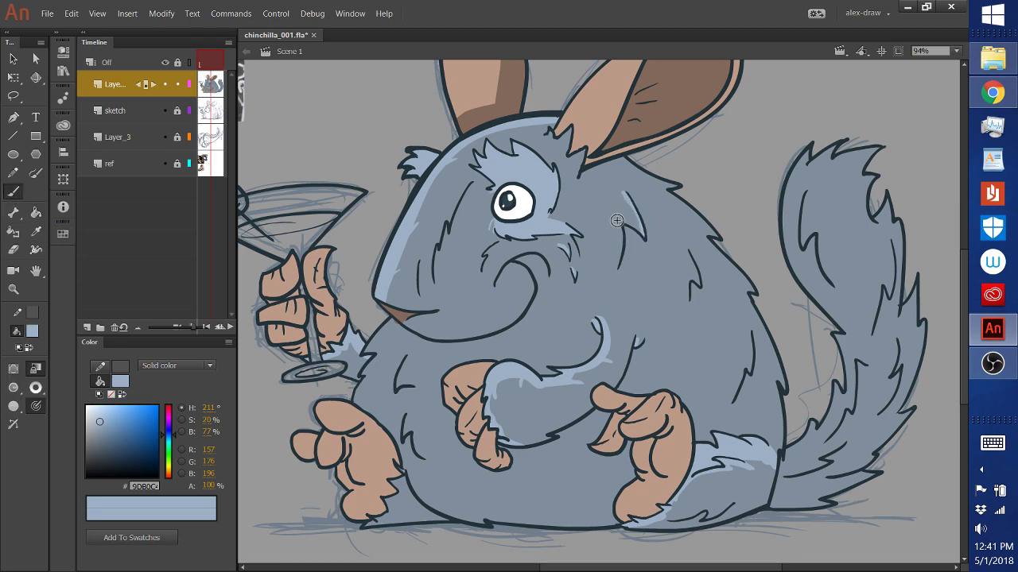
{"action": "key", "text": "ctrl+z"}
{"action": "key", "text": "ctrl+z"}
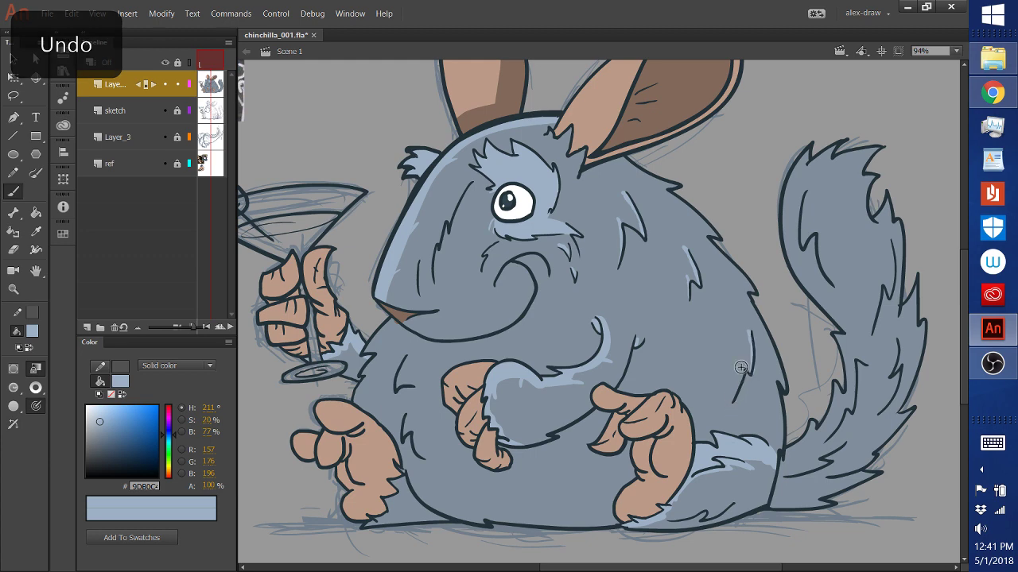
{"action": "key", "text": "ctrl+z"}
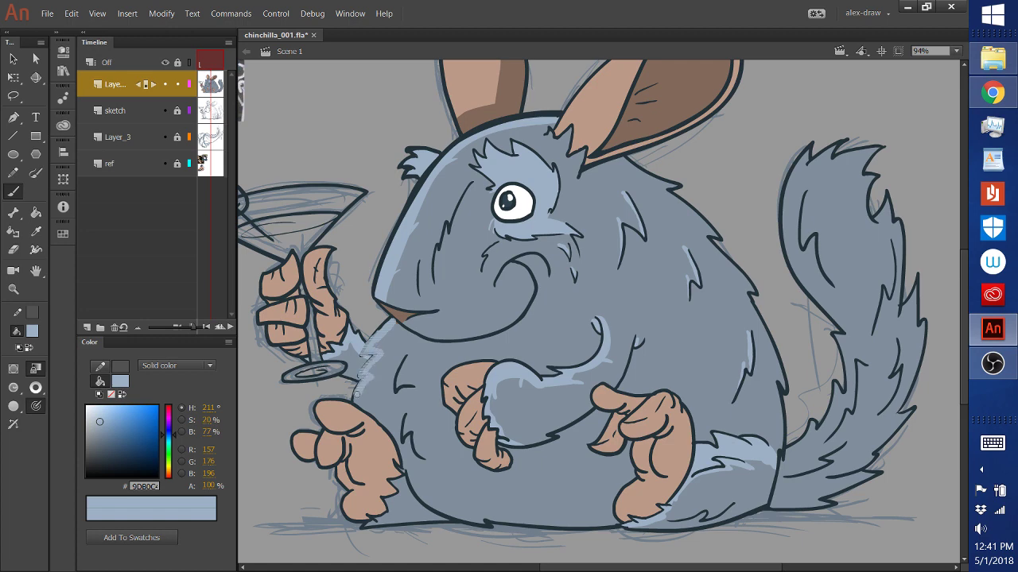
Step: Add lighter-blue highlights along the chest's jagged front edge and beside the chest and belly tufts, undoing the unwanted last stroke
{"action": "mouse_move", "coordinate": [354, 404]}
{"action": "left_mouse_down"}
{"action": "mouse_move", "coordinate": [448, 325]}
{"action": "mouse_move", "coordinate": [407, 368]}
{"action": "left_mouse_up"}
{"action": "left_click_drag", "start_coordinate": [410, 437], "coordinate": [407, 415]}
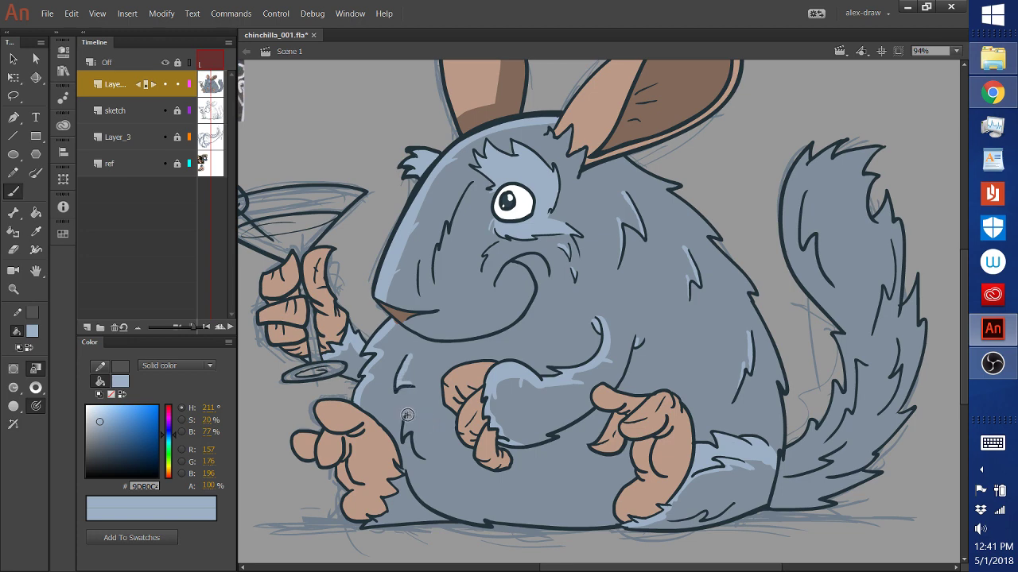
{"action": "left_click_drag", "start_coordinate": [421, 458], "coordinate": [432, 454]}
{"action": "left_click", "coordinate": [35, 231]}
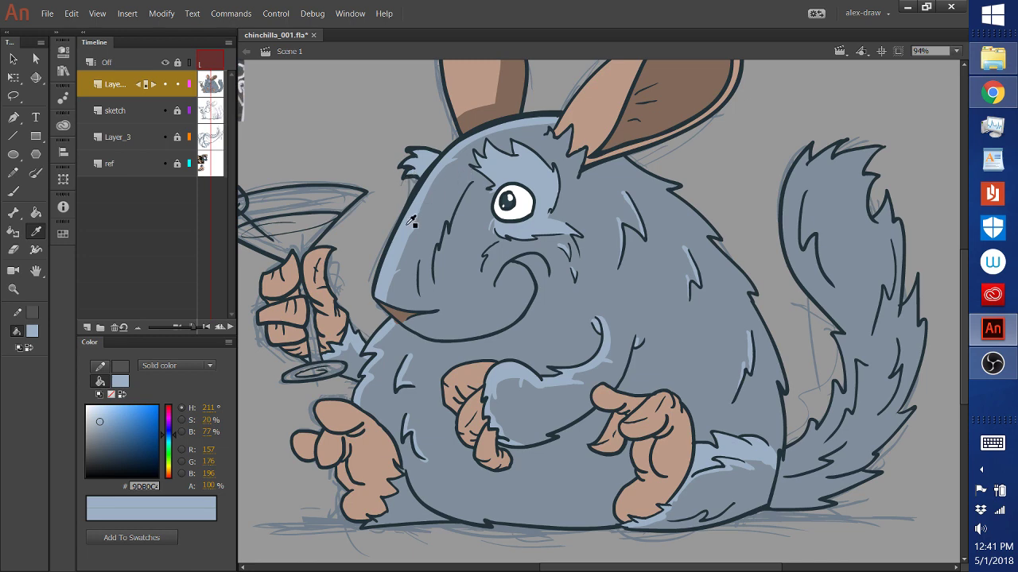
{"action": "left_click", "coordinate": [14, 194]}
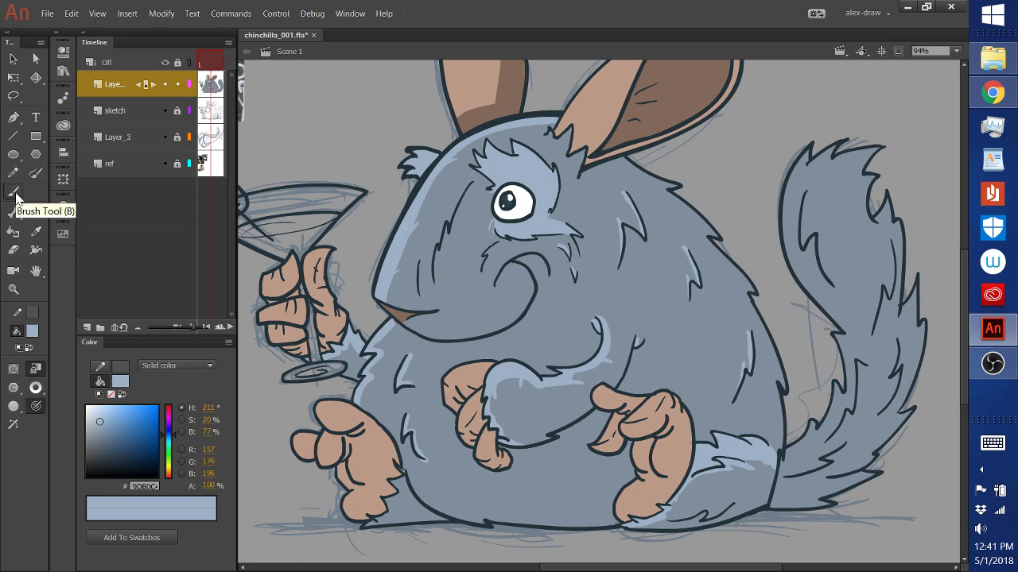
{"action": "key", "text": "ctrl+z"}
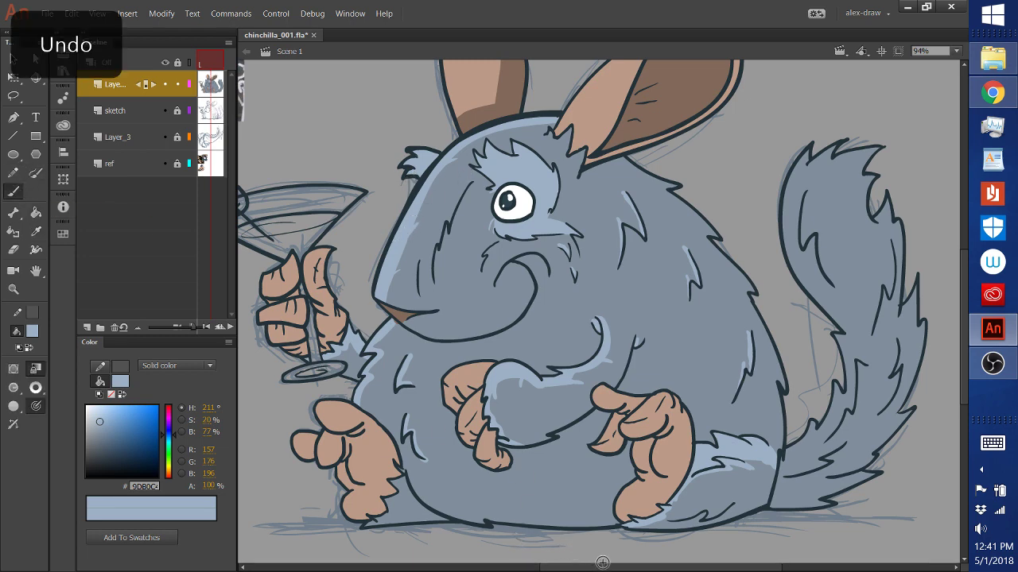
Step: Paint a lighter-blue highlight along the inside of the chin and the curled cheek using the colour sampled from the snout highlight
{"action": "left_click_drag", "start_coordinate": [603, 562], "coordinate": [562, 563]}
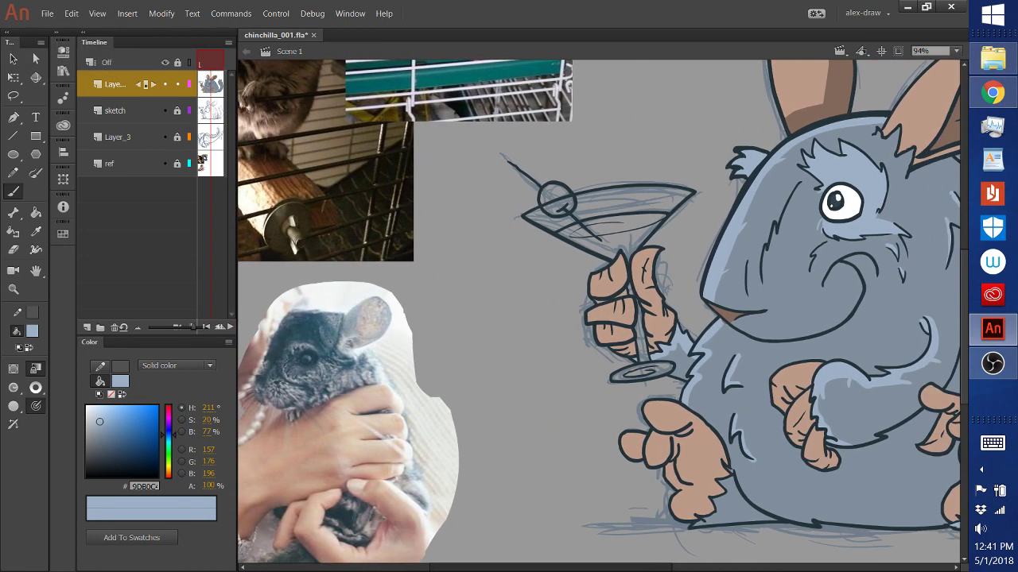
{"action": "left_click_drag", "start_coordinate": [496, 563], "coordinate": [592, 556]}
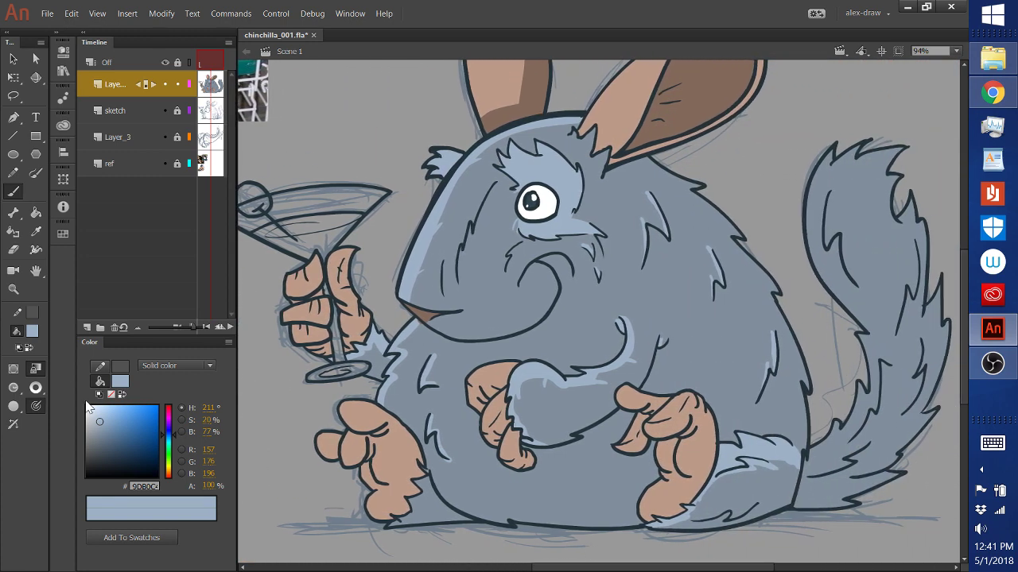
{"action": "left_click", "coordinate": [36, 231]}
{"action": "left_click", "coordinate": [480, 314]}
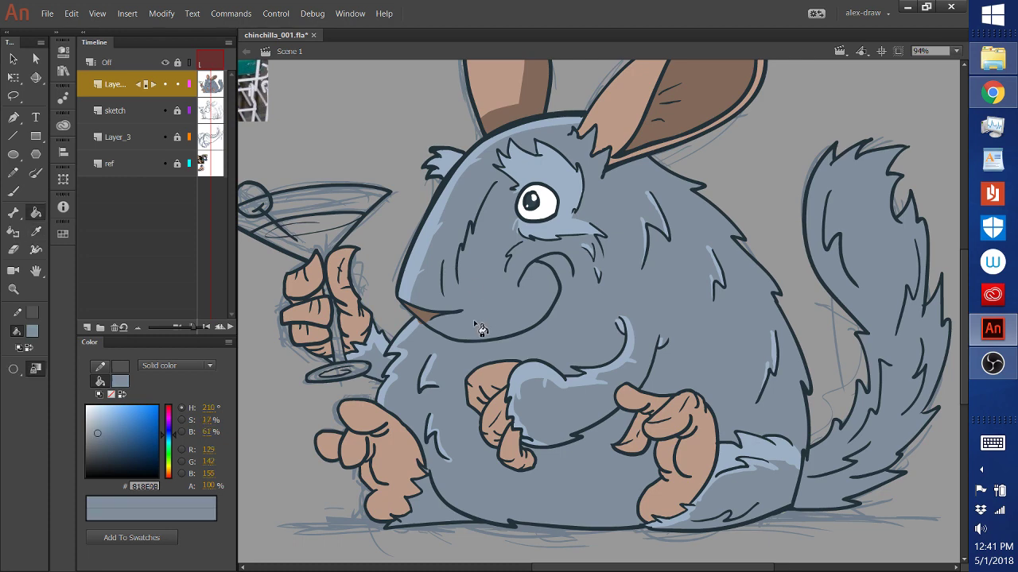
{"action": "left_click", "coordinate": [36, 231]}
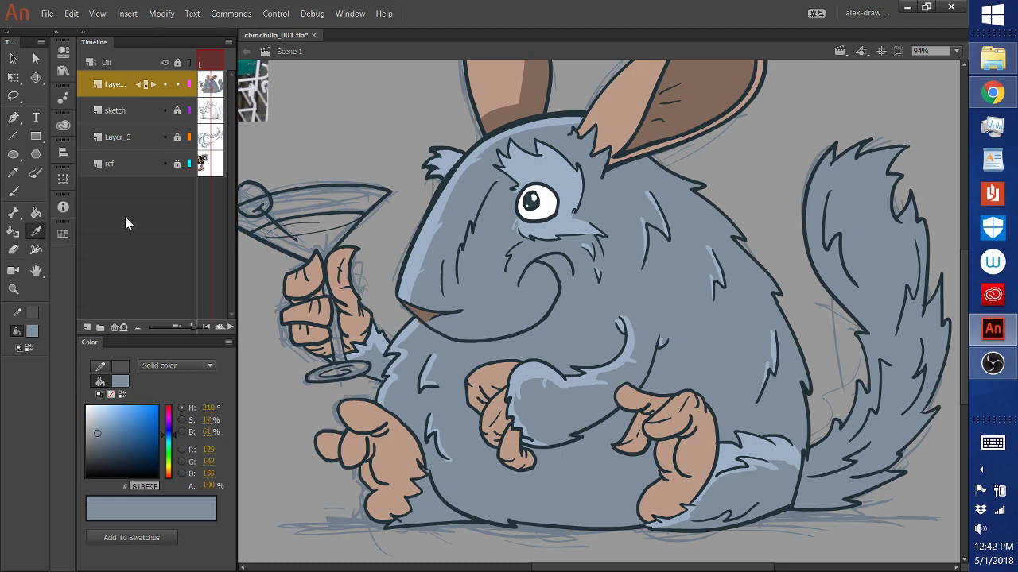
{"action": "left_click", "coordinate": [415, 247]}
{"action": "left_click", "coordinate": [15, 192]}
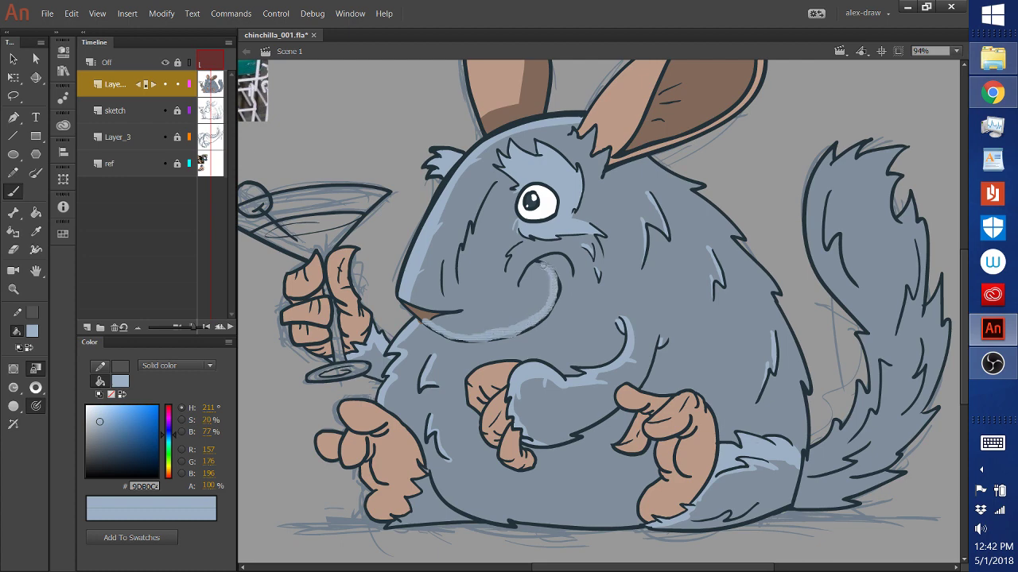
{"action": "left_click_drag", "start_coordinate": [535, 261], "coordinate": [534, 265]}
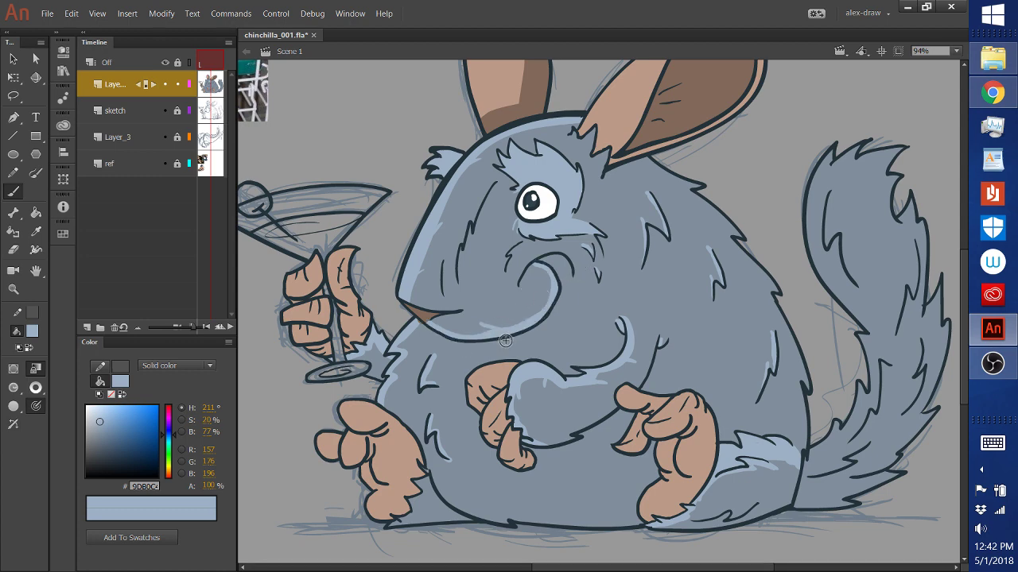
Step: Paint lighter-blue highlights over the cheek crease and along the belly's lower front edge, undoing unwanted strokes
{"action": "key", "text": "ctrl+z"}
{"action": "key", "text": "ctrl+z"}
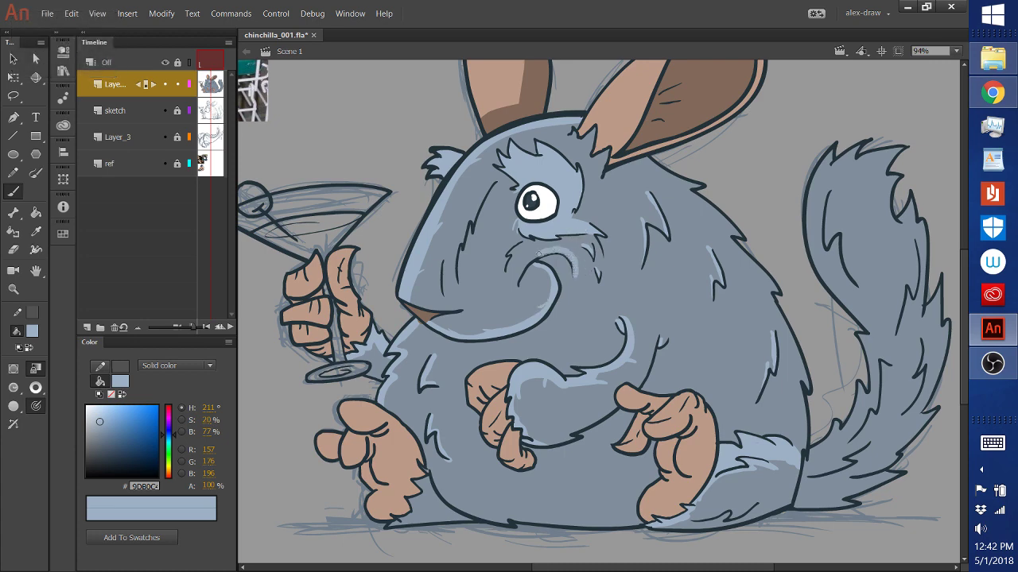
{"action": "left_click_drag", "start_coordinate": [515, 278], "coordinate": [564, 253]}
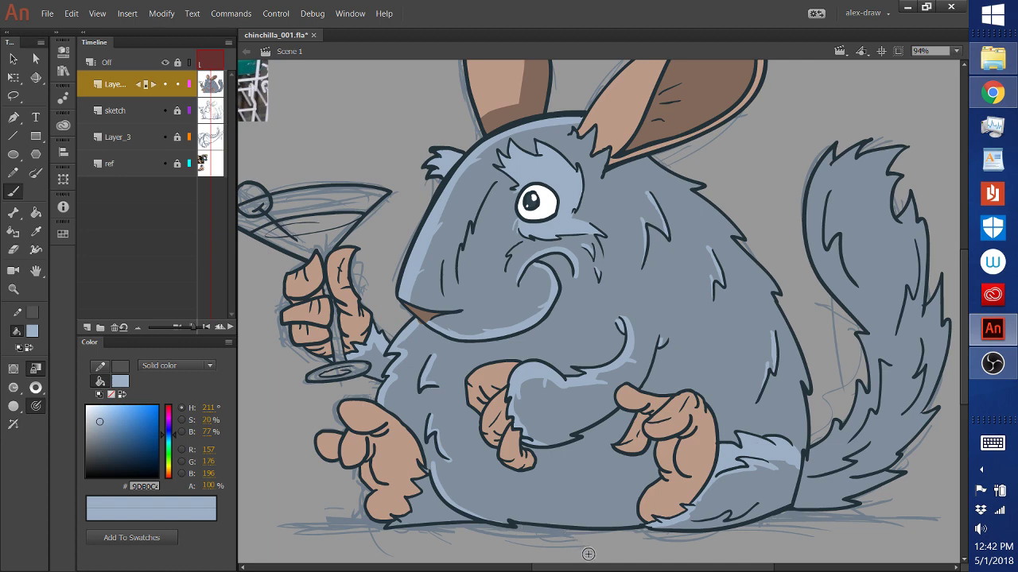
Step: Sample the near eye's white and darken it to the neutral grey #B5B5B5 for the brush
{"action": "left_click_drag", "start_coordinate": [591, 569], "coordinate": [453, 570]}
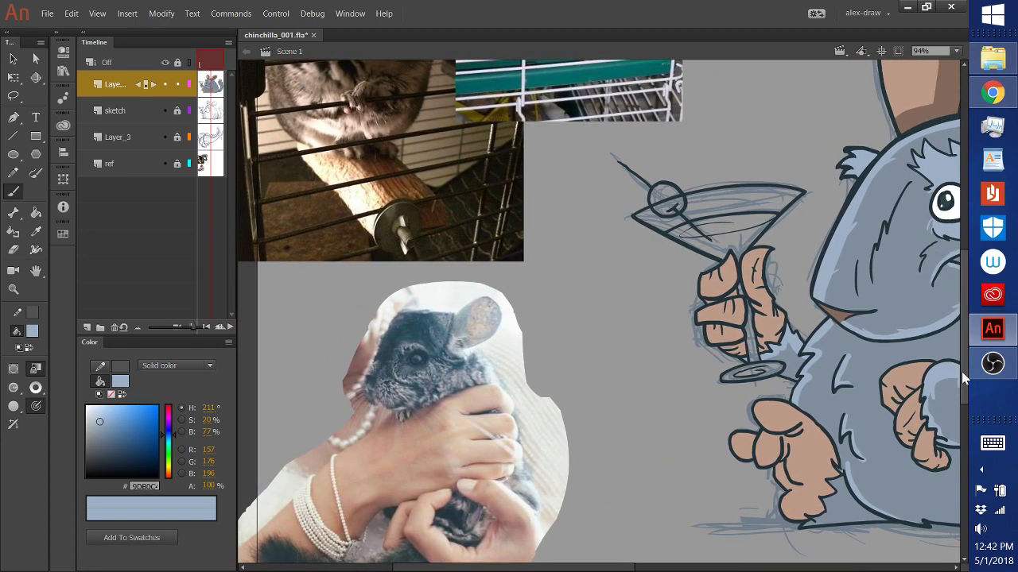
{"action": "scroll", "coordinate": [963, 359], "scroll_direction": "up", "scroll_amount": 1}
{"action": "left_click_drag", "start_coordinate": [964, 359], "coordinate": [932, 378]}
{"action": "left_click", "coordinate": [955, 51]}
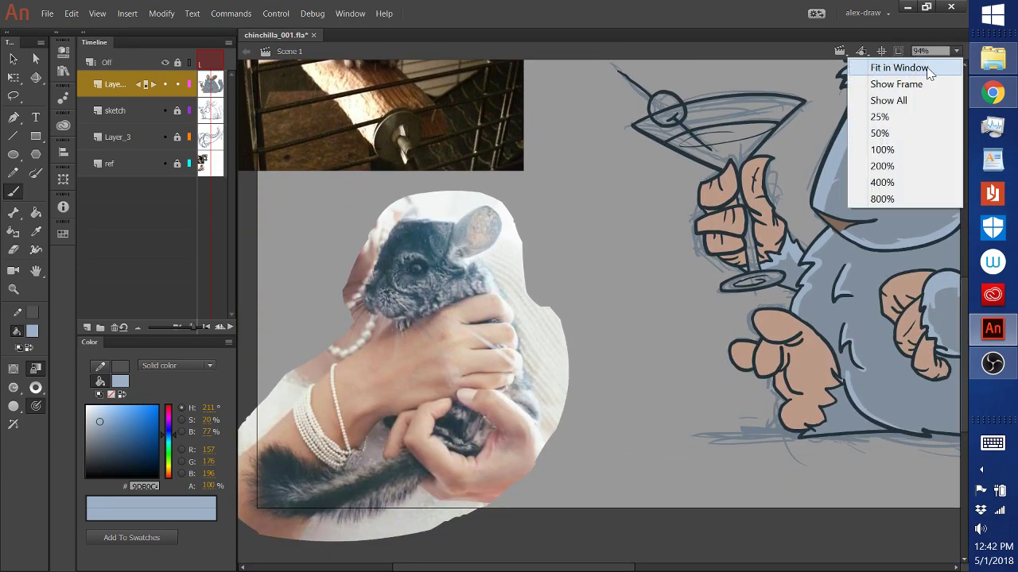
{"action": "left_click", "coordinate": [923, 70]}
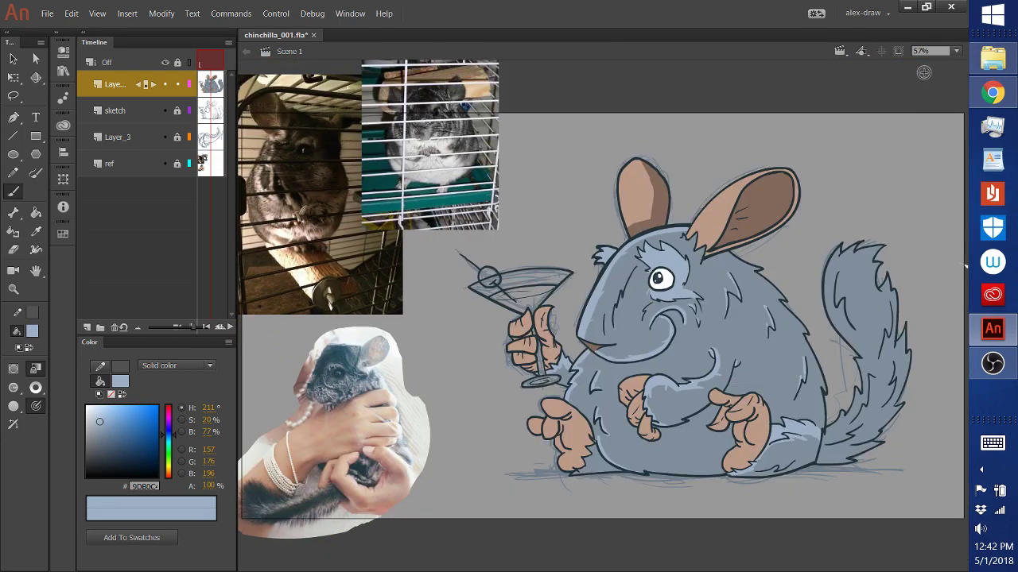
{"action": "left_click", "coordinate": [35, 230]}
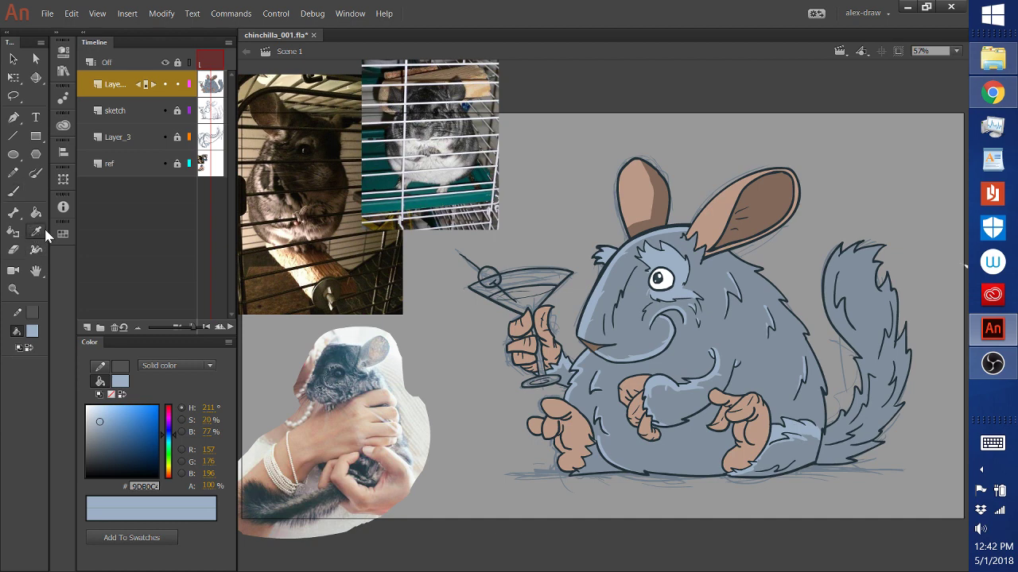
{"action": "left_click", "coordinate": [664, 280]}
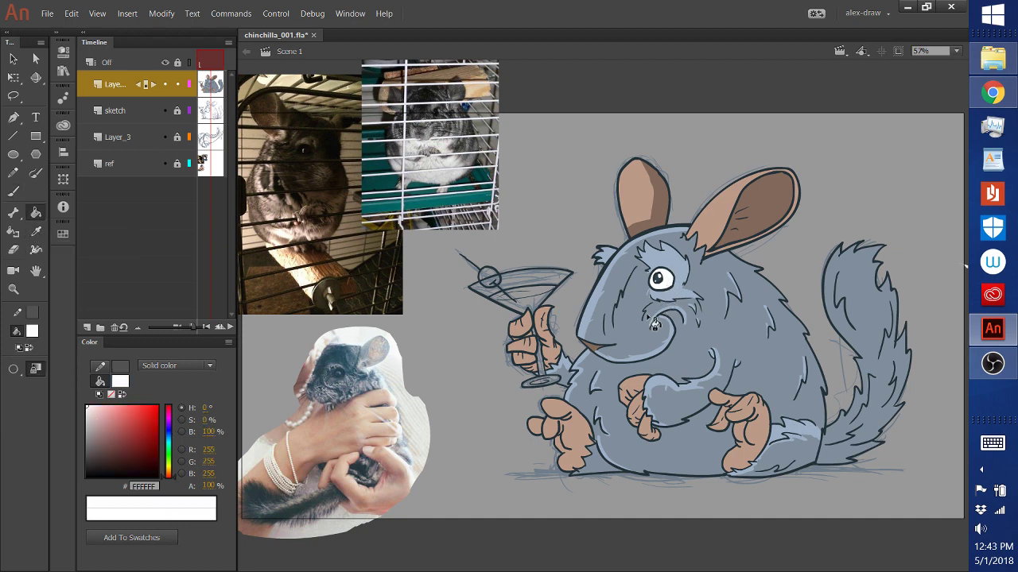
{"action": "left_click", "coordinate": [87, 426]}
{"action": "left_click", "coordinate": [12, 190]}
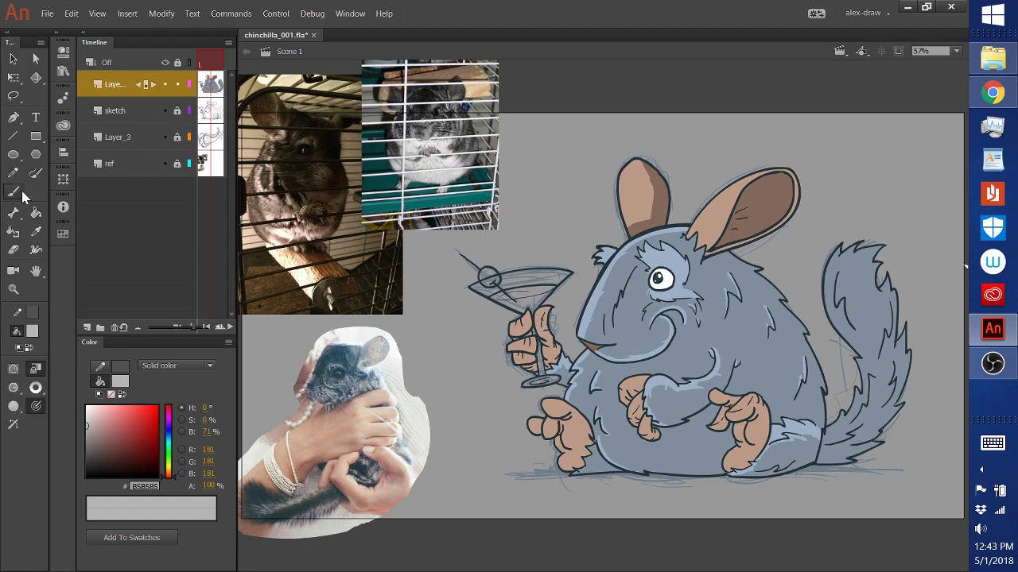
Step: Try painting and filling grey shading along the edge of the near eye's white, undoing each attempt
{"action": "key", "text": "ctrl+z"}
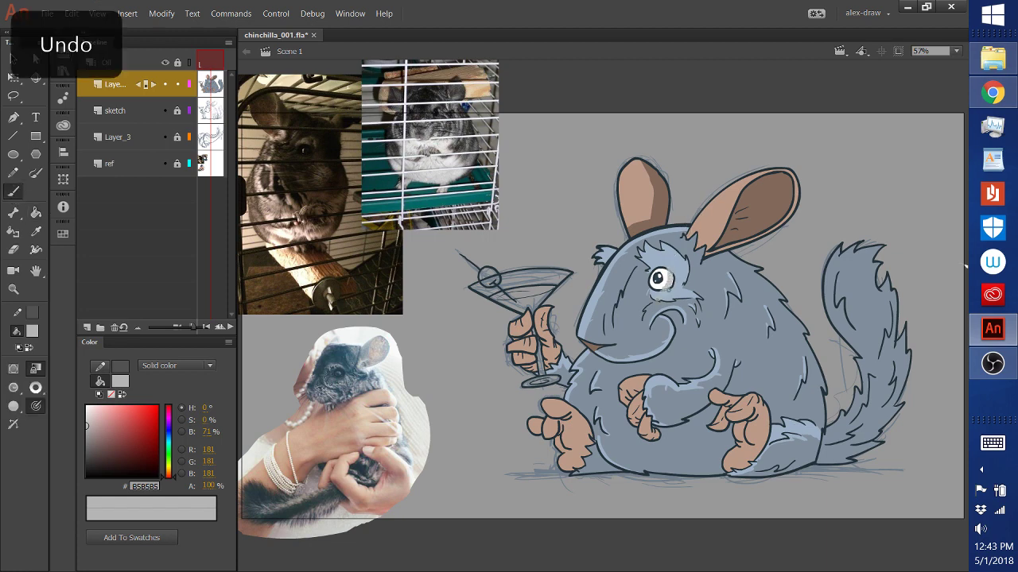
{"action": "key", "text": "ctrl+z"}
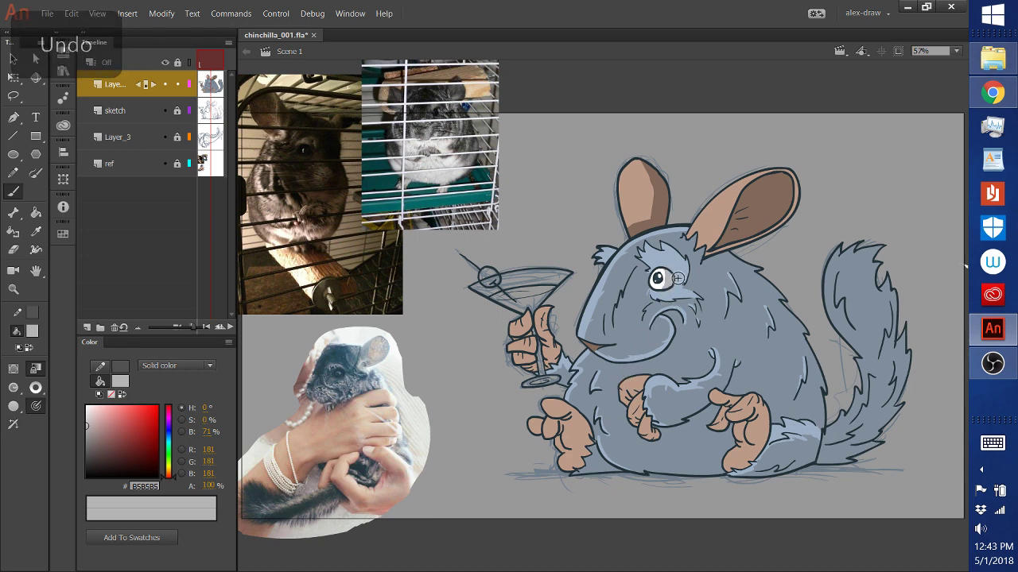
{"action": "key", "text": "ctrl+z"}
{"action": "key", "text": "ctrl+z"}
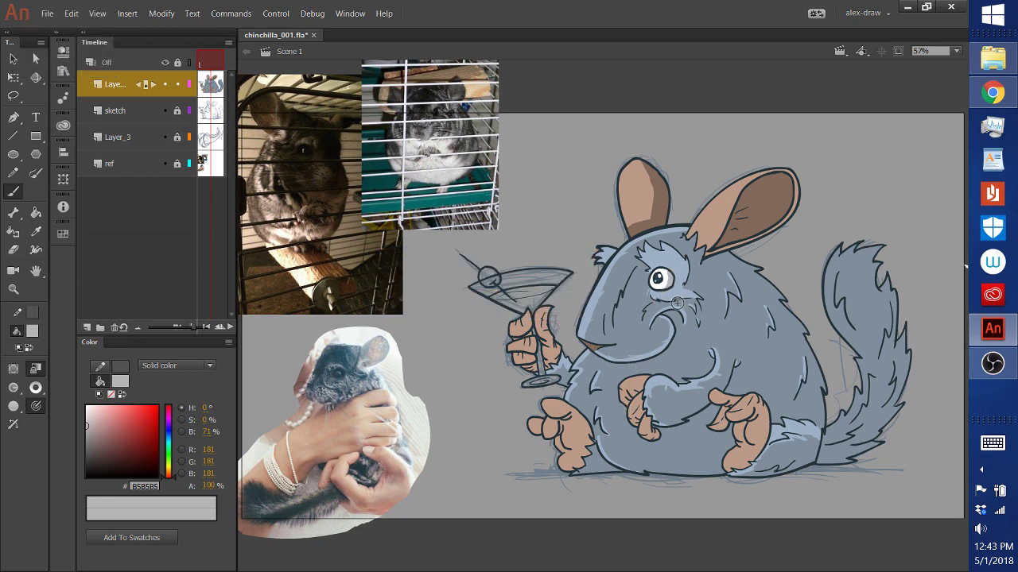
{"action": "key", "text": "ctrl+z"}
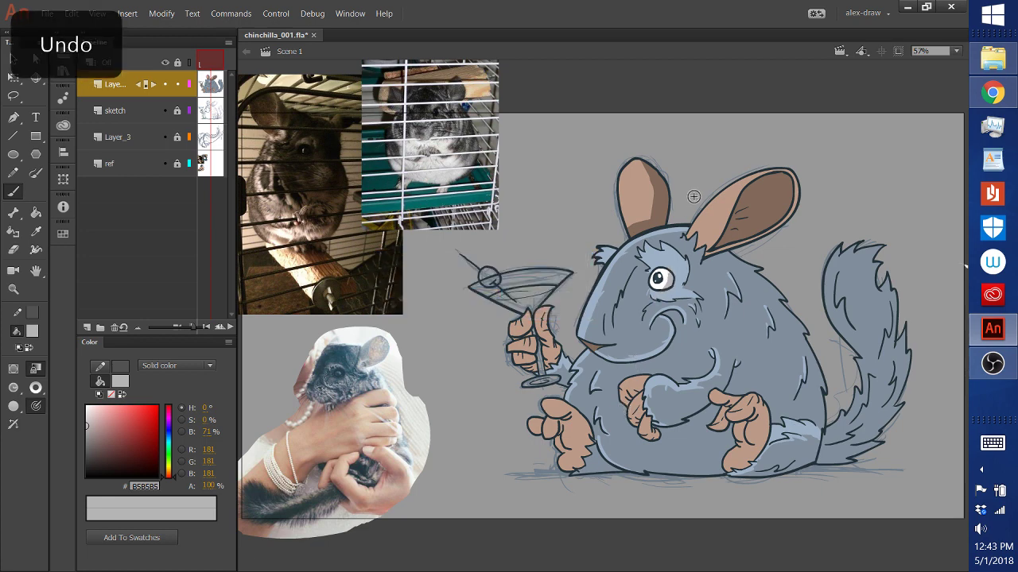
{"action": "key", "text": "ctrl+z"}
{"action": "left_click", "coordinate": [36, 214]}
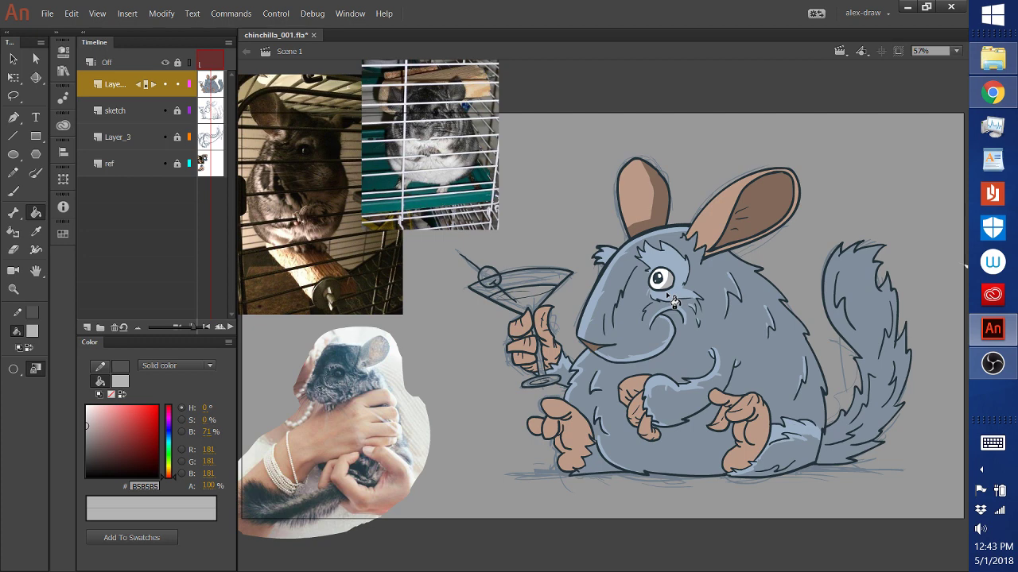
{"action": "key", "text": "ctrl+z"}
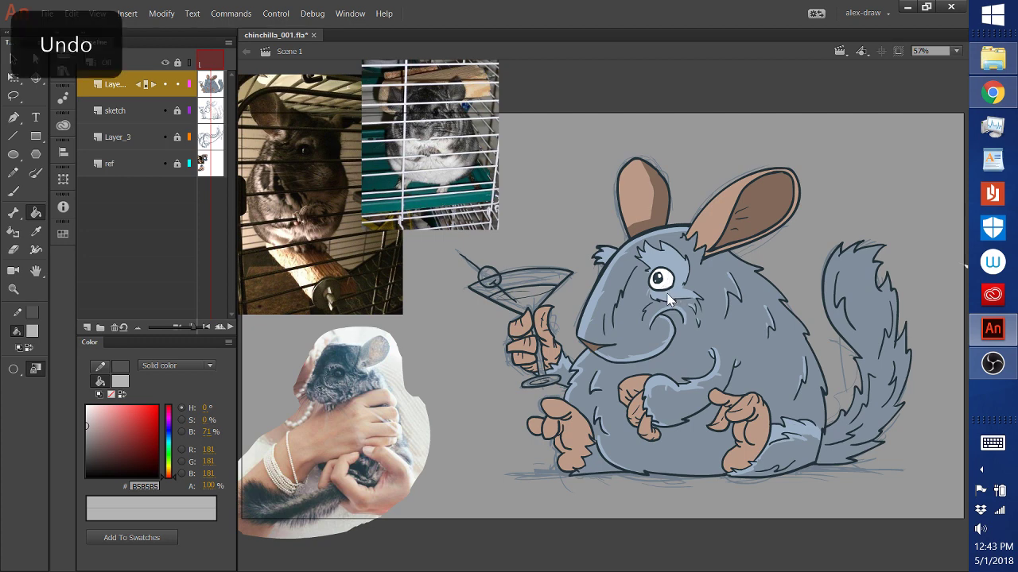
Step: Paint grey #B5B5B5 shading along the rear and lower edge of the near eye's white, undoing the first stroke
{"action": "left_click", "coordinate": [13, 289]}
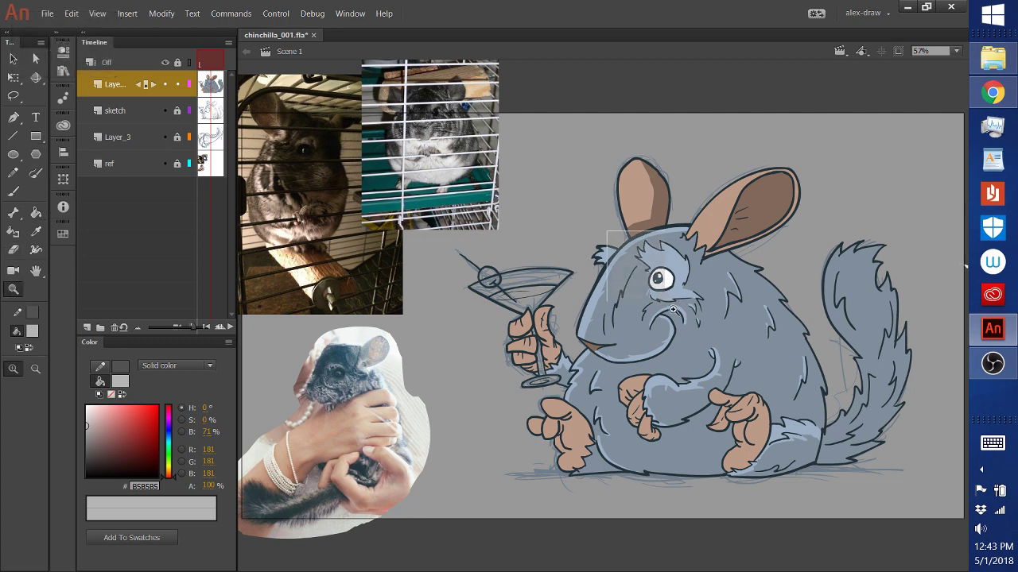
{"action": "left_click", "coordinate": [666, 277]}
{"action": "key", "text": "b"}
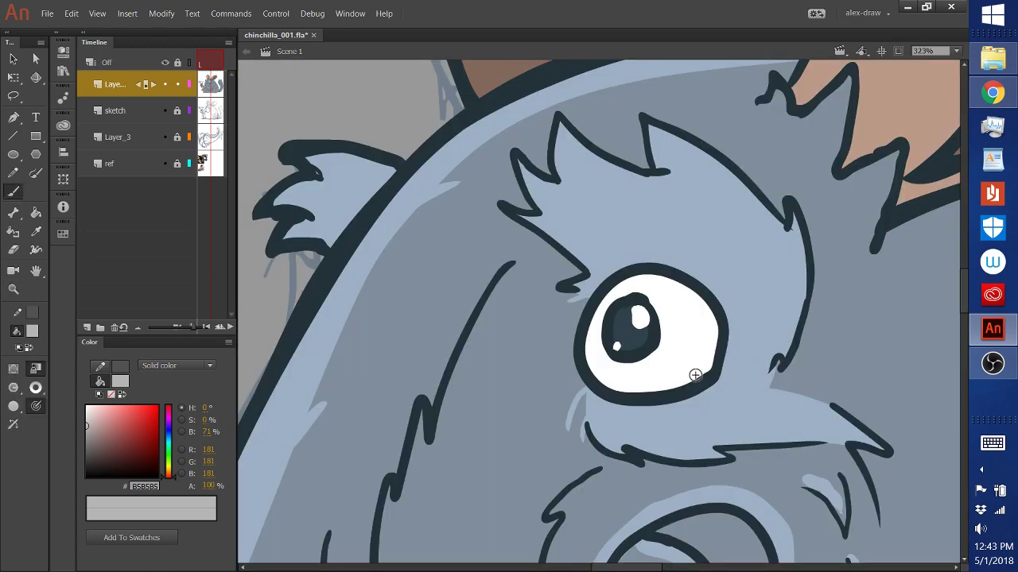
{"action": "mouse_move", "coordinate": [707, 343]}
{"action": "left_mouse_down"}
{"action": "mouse_move", "coordinate": [700, 296]}
{"action": "mouse_move", "coordinate": [692, 359]}
{"action": "mouse_move", "coordinate": [654, 391]}
{"action": "mouse_move", "coordinate": [602, 409]}
{"action": "left_mouse_up"}
{"action": "key", "text": "ctrl+z"}
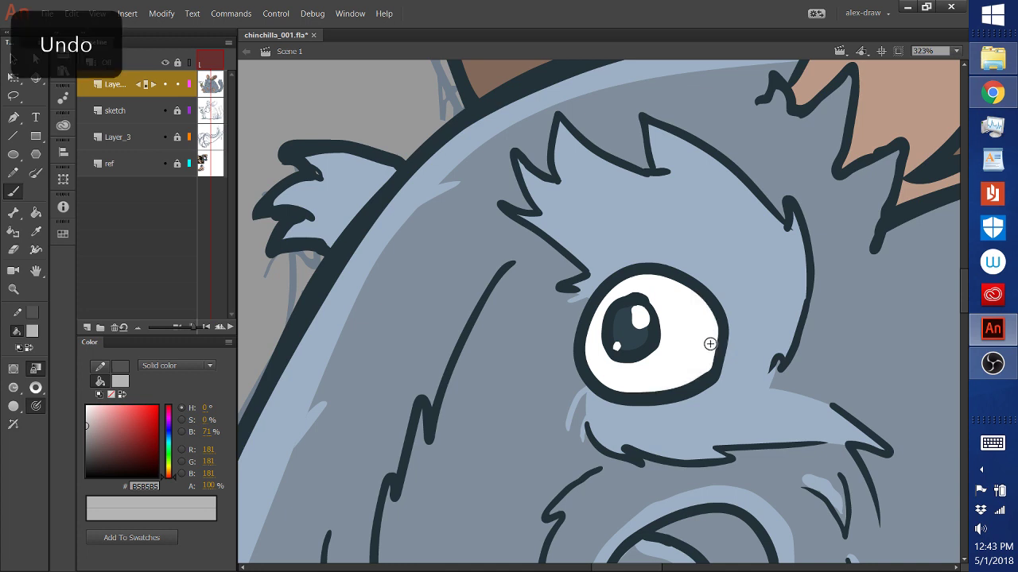
{"action": "mouse_move", "coordinate": [710, 344]}
{"action": "left_mouse_down"}
{"action": "mouse_move", "coordinate": [707, 290]}
{"action": "mouse_move", "coordinate": [714, 316]}
{"action": "mouse_move", "coordinate": [699, 364]}
{"action": "mouse_move", "coordinate": [650, 390]}
{"action": "left_mouse_up"}
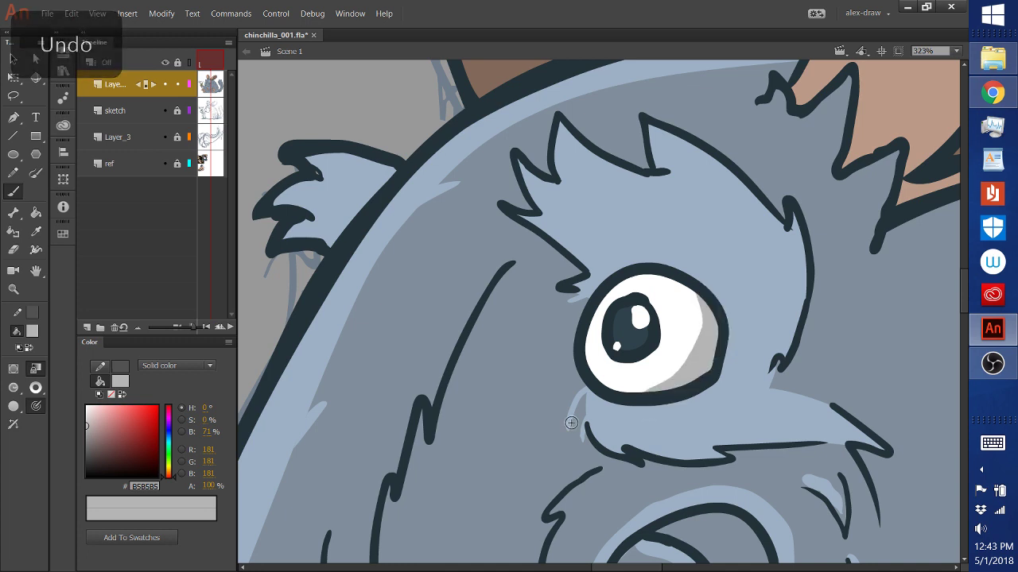
{"action": "left_click", "coordinate": [957, 52]}
{"action": "left_click", "coordinate": [926, 69]}
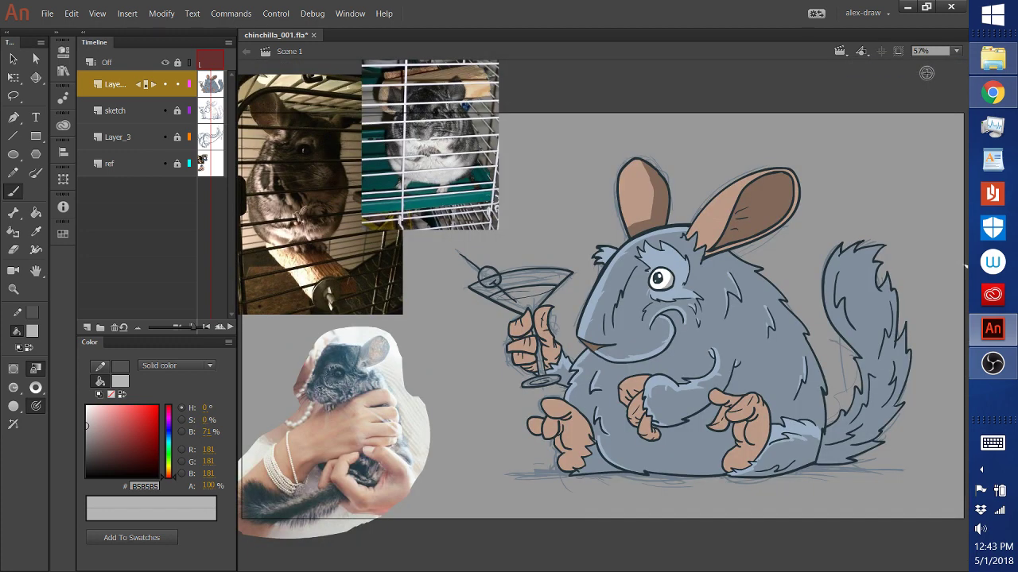
Step: Set the fill colour to white #FFFFFF and fill the chest's front-edge highlight, undoing a trial stroke below the curled cheek
{"action": "left_click_drag", "start_coordinate": [89, 424], "coordinate": [73, 401]}
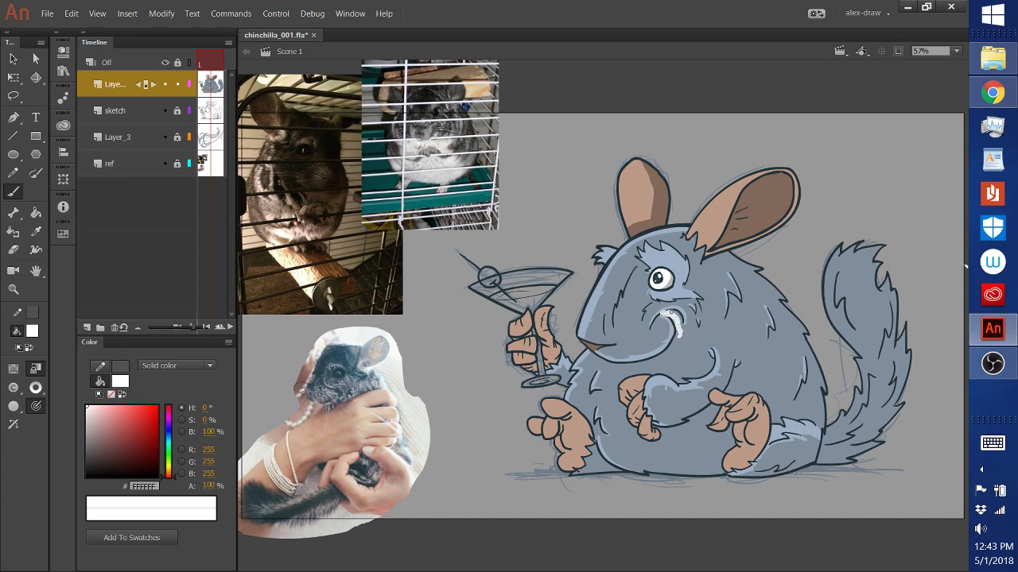
{"action": "left_click_drag", "start_coordinate": [679, 335], "coordinate": [671, 358]}
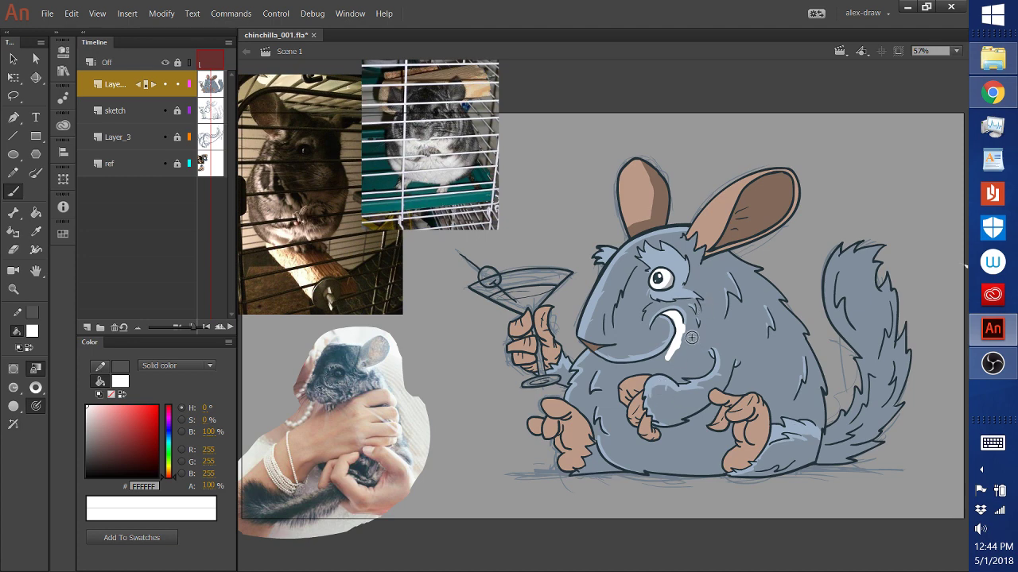
{"action": "key", "text": "ctrl+z"}
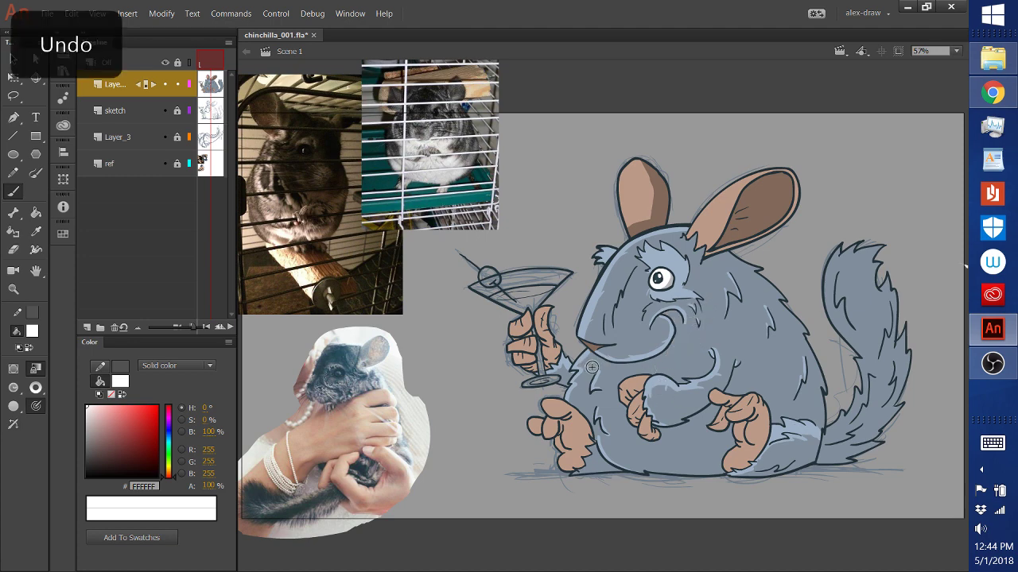
{"action": "left_click", "coordinate": [36, 213]}
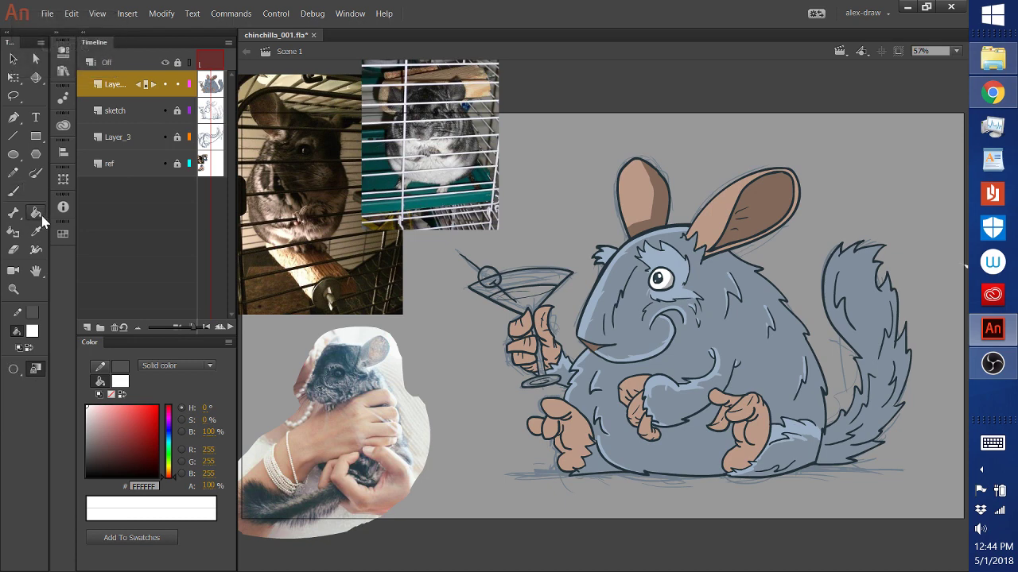
{"action": "left_click", "coordinate": [580, 362]}
Step: Brush a white boundary from the curled cheek to the near arm and hind foot, and fill the enclosed chest and belly white
{"action": "left_click", "coordinate": [16, 194]}
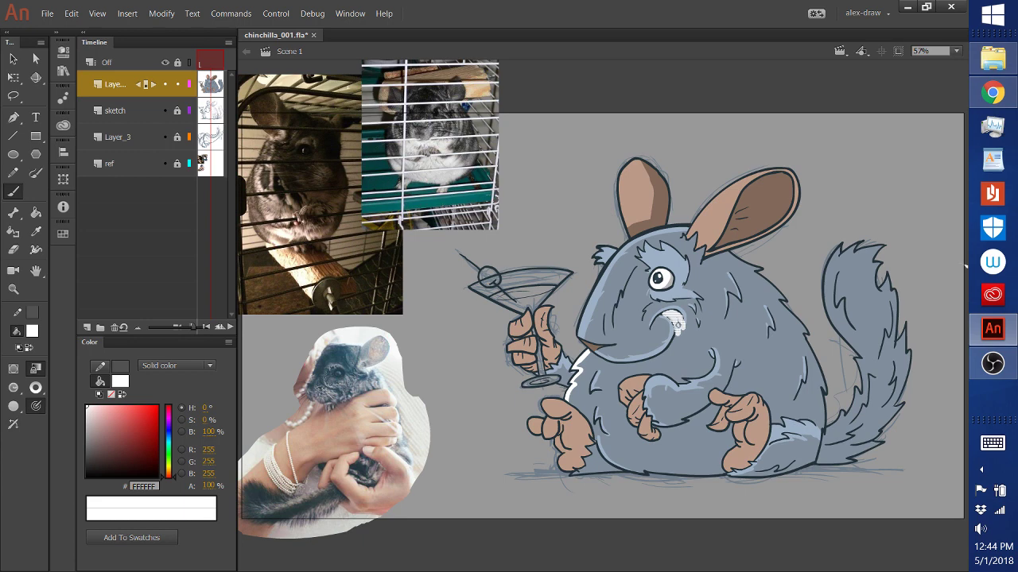
{"action": "left_click_drag", "start_coordinate": [682, 335], "coordinate": [677, 312]}
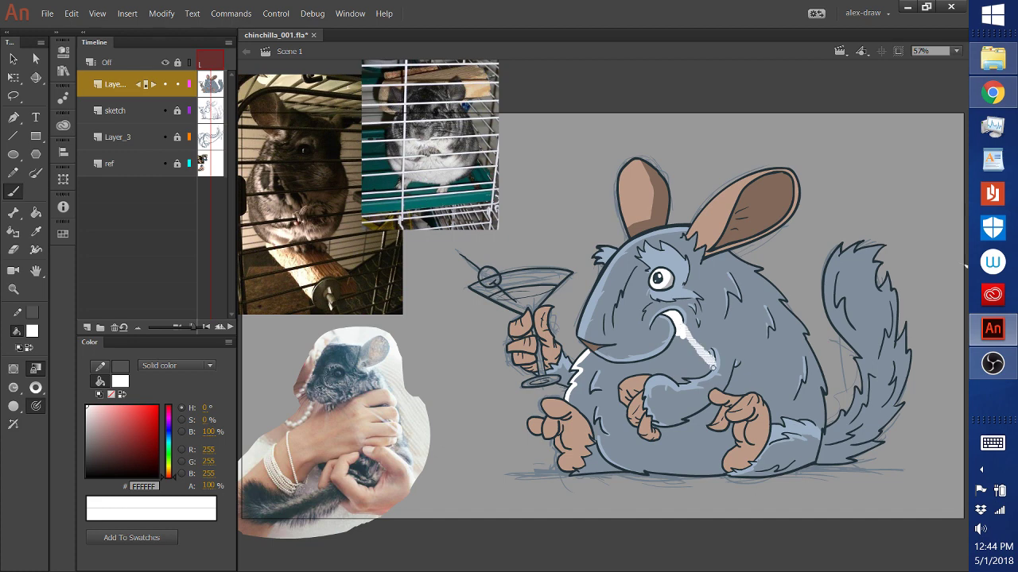
{"action": "left_click_drag", "start_coordinate": [712, 367], "coordinate": [687, 329]}
{"action": "key", "text": "ctrl+z"}
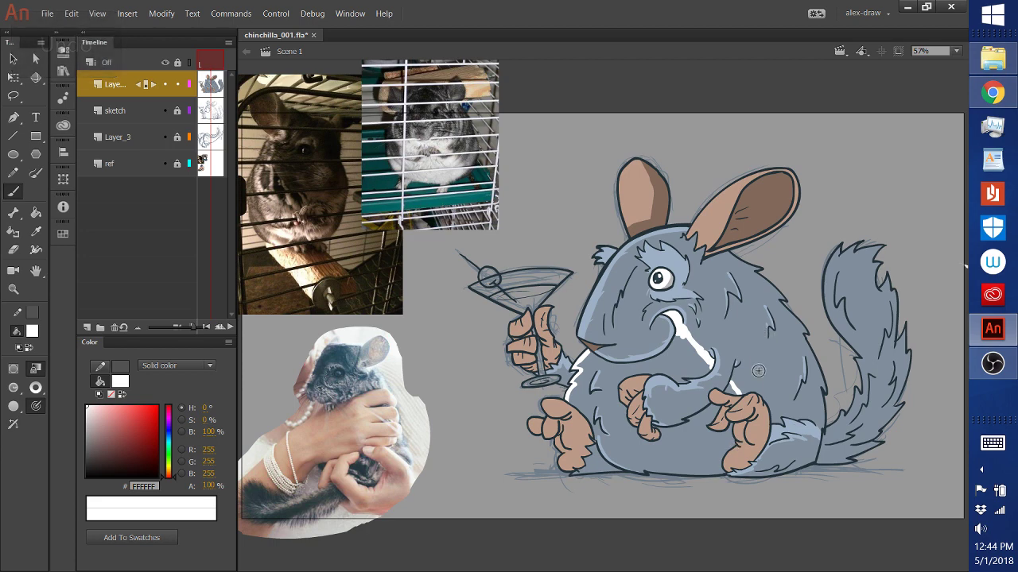
{"action": "left_click", "coordinate": [35, 213]}
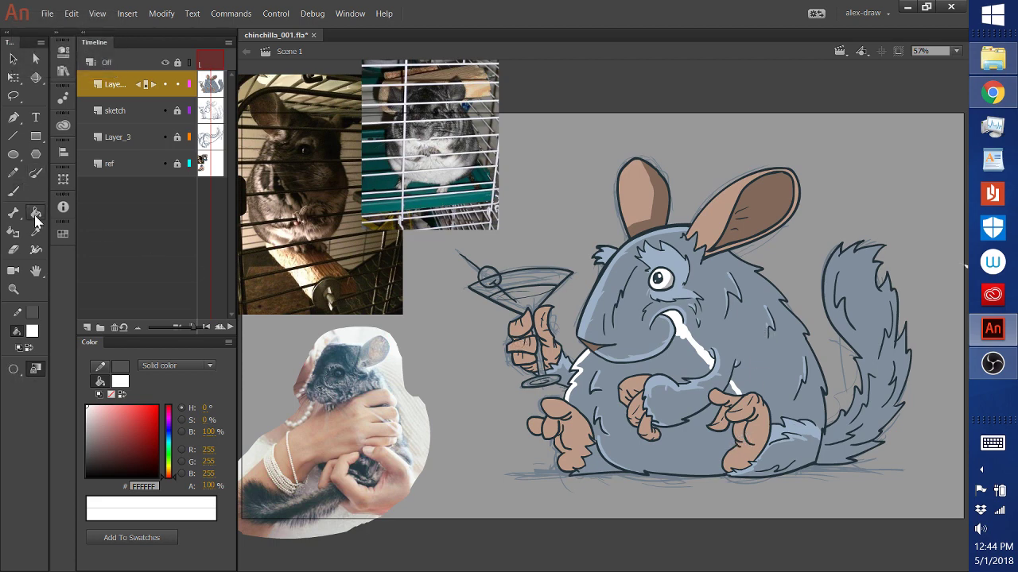
{"action": "left_click", "coordinate": [694, 453]}
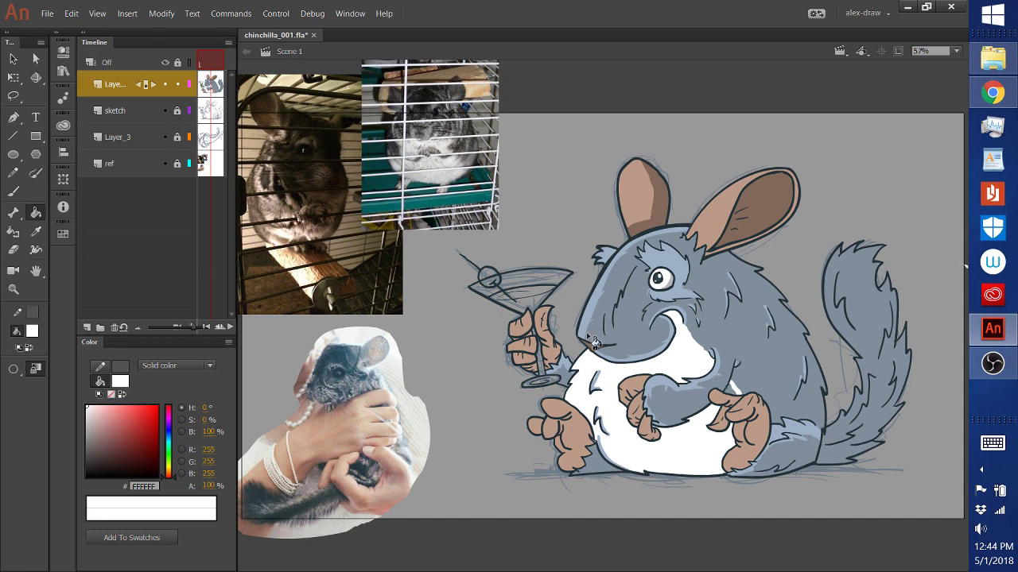
Step: Touch up the white belly fur around the near arm and hind foot, undoing unwanted strokes
{"action": "left_click", "coordinate": [13, 192]}
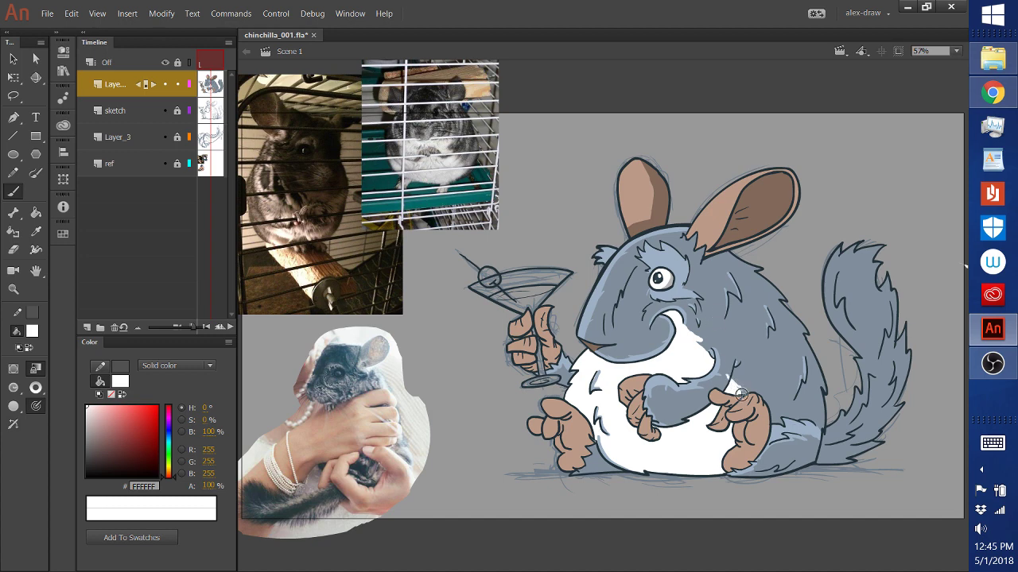
{"action": "key", "text": "ctrl+z"}
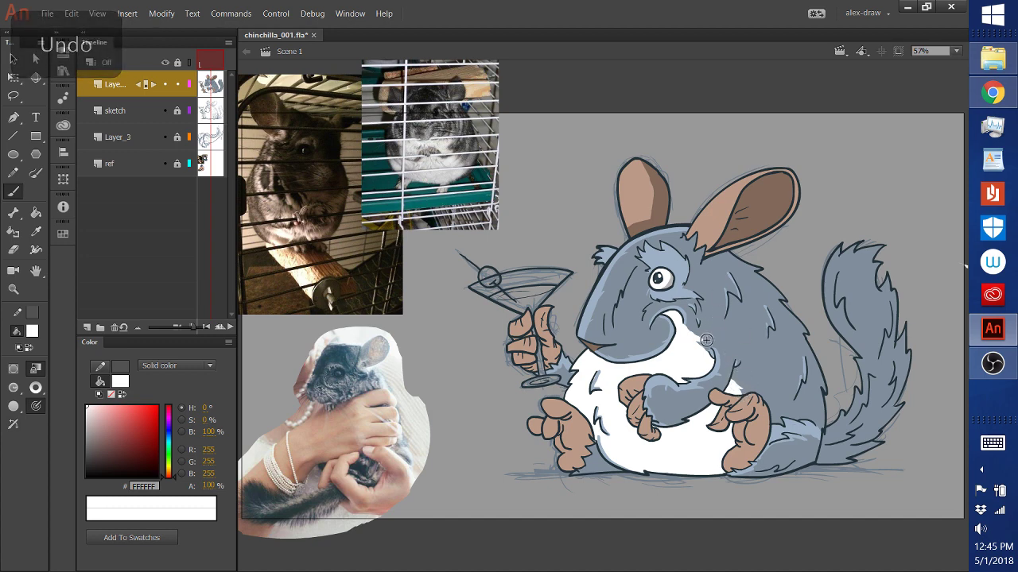
{"action": "key", "text": "ctrl+z"}
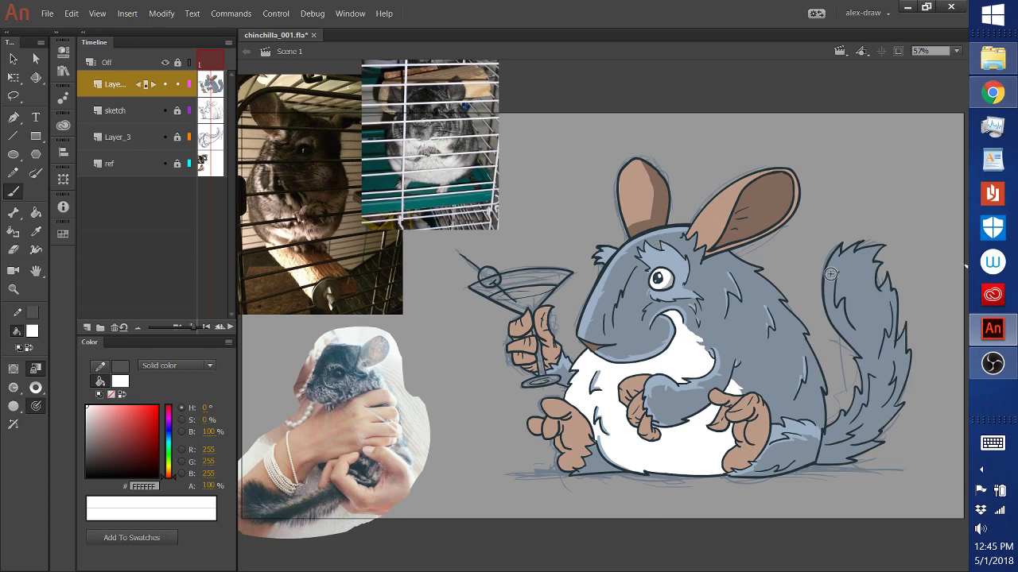
Step: Paint white fur along the tail's inner edge and along the tufts of its outer edge
{"action": "mouse_move", "coordinate": [830, 274]}
{"action": "left_mouse_down"}
{"action": "mouse_move", "coordinate": [840, 247]}
{"action": "mouse_move", "coordinate": [828, 295]}
{"action": "mouse_move", "coordinate": [830, 277]}
{"action": "mouse_move", "coordinate": [840, 332]}
{"action": "mouse_move", "coordinate": [842, 305]}
{"action": "mouse_move", "coordinate": [865, 365]}
{"action": "mouse_move", "coordinate": [856, 403]}
{"action": "left_mouse_up"}
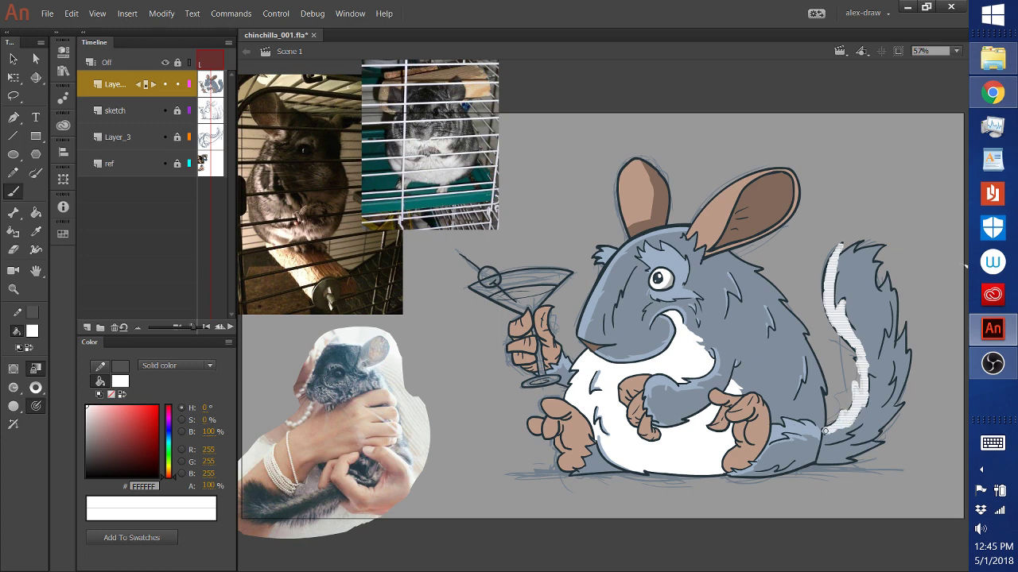
{"action": "left_click_drag", "start_coordinate": [842, 420], "coordinate": [842, 418]}
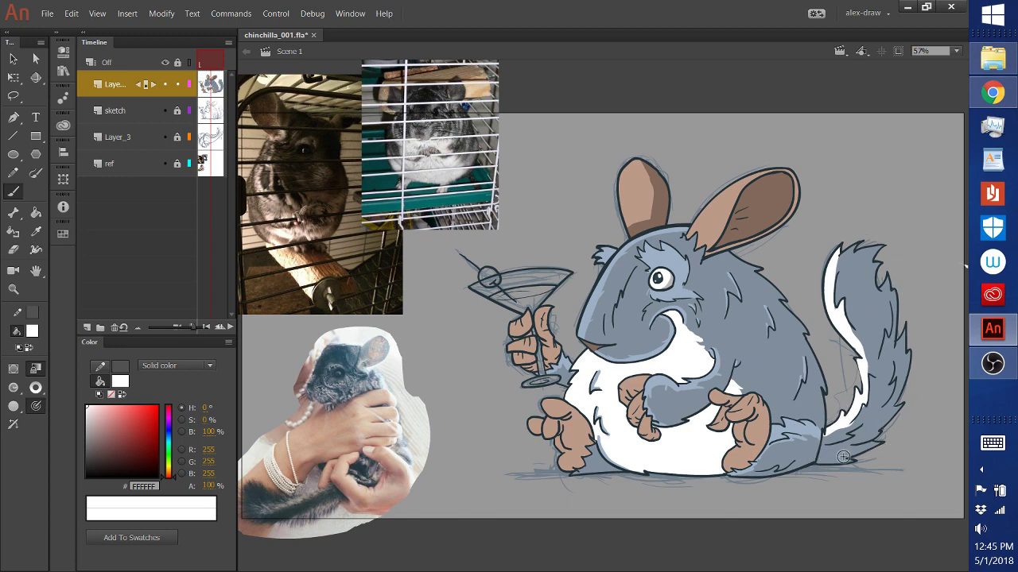
{"action": "mouse_move", "coordinate": [863, 449]}
{"action": "left_mouse_down"}
{"action": "mouse_move", "coordinate": [823, 460]}
{"action": "mouse_move", "coordinate": [852, 462]}
{"action": "mouse_move", "coordinate": [881, 440]}
{"action": "left_mouse_up"}
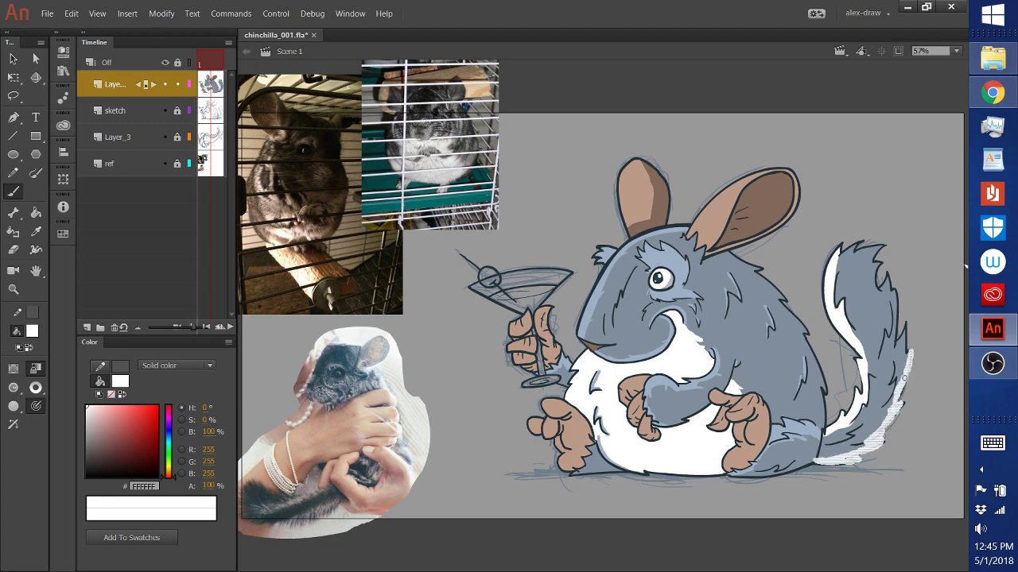
{"action": "left_click_drag", "start_coordinate": [899, 353], "coordinate": [898, 338]}
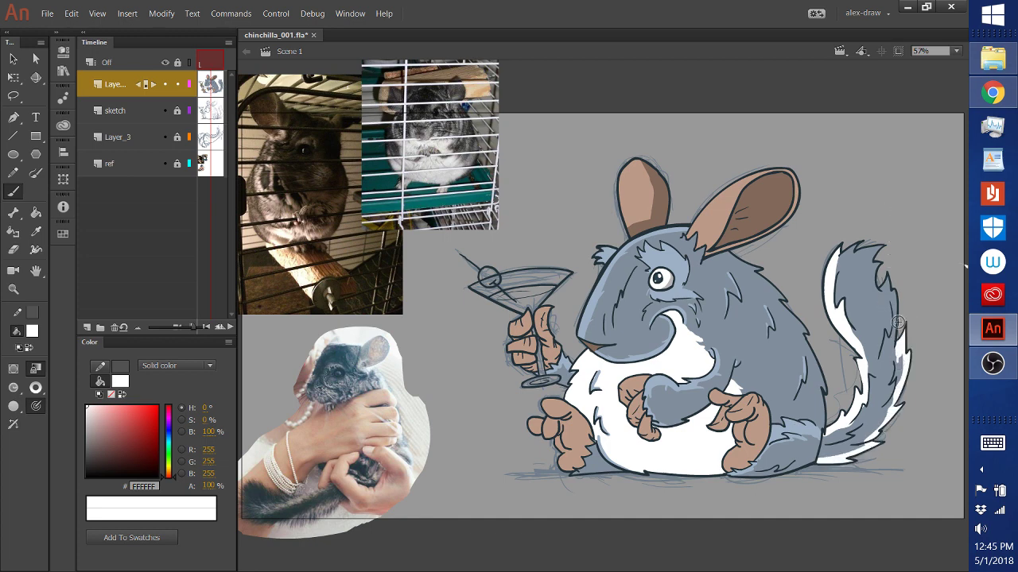
{"action": "left_click_drag", "start_coordinate": [897, 322], "coordinate": [888, 272]}
Step: Sample the body's blue-grey, darken it to #515D6A, and fill the head, back and near arm with it
{"action": "left_click", "coordinate": [35, 231]}
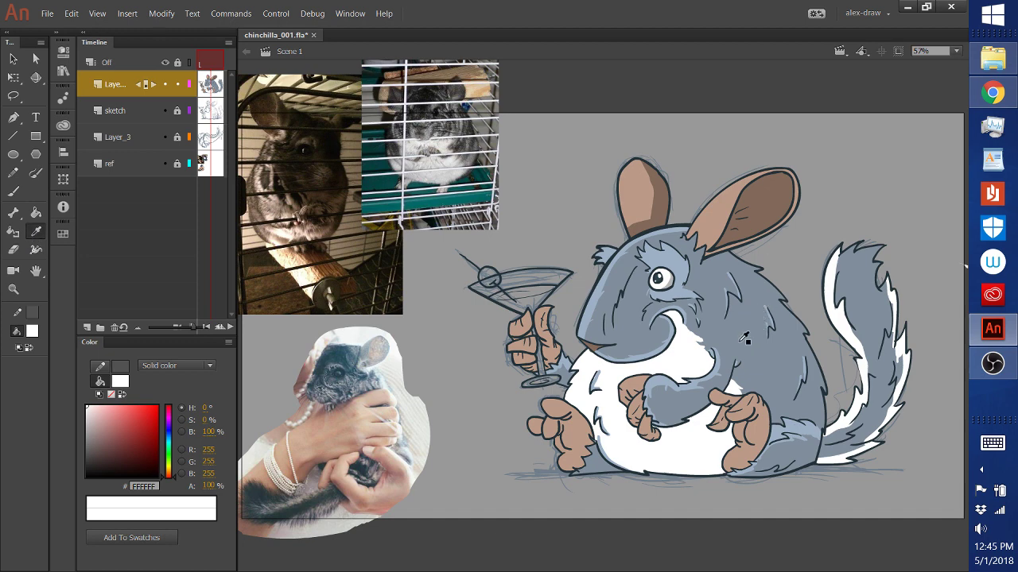
{"action": "left_click", "coordinate": [710, 278]}
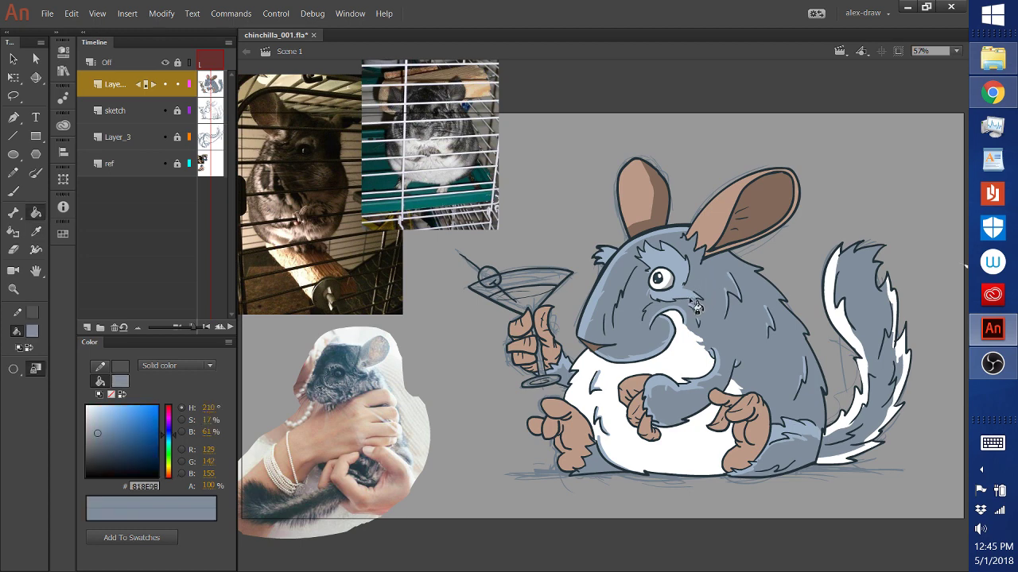
{"action": "left_click_drag", "start_coordinate": [101, 445], "coordinate": [101, 448]}
{"action": "left_click", "coordinate": [738, 337]}
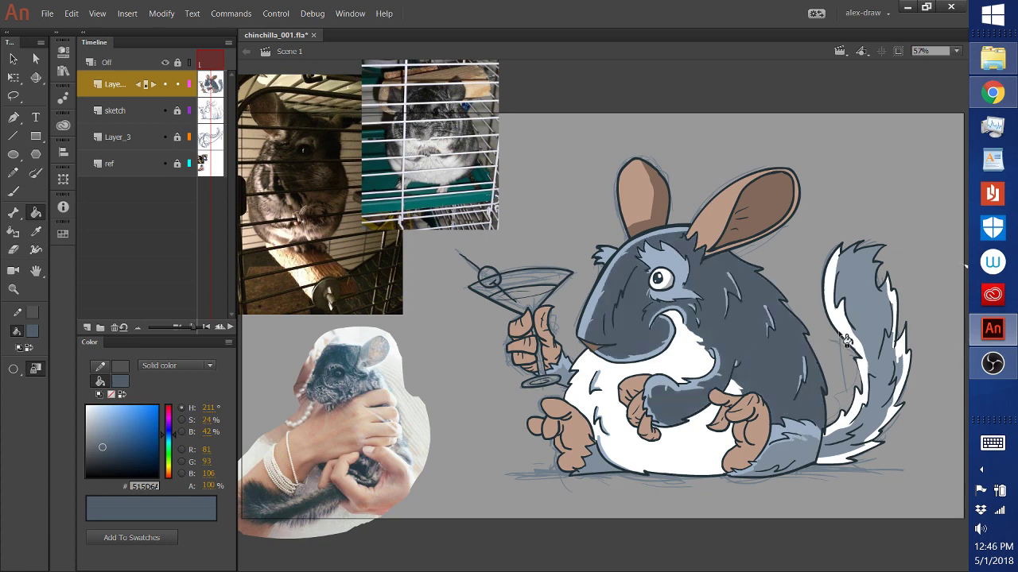
Step: Fill the haunch, the far leg's fur, the far arm and the middle of the tail with #515D6A
{"action": "left_click", "coordinate": [811, 458]}
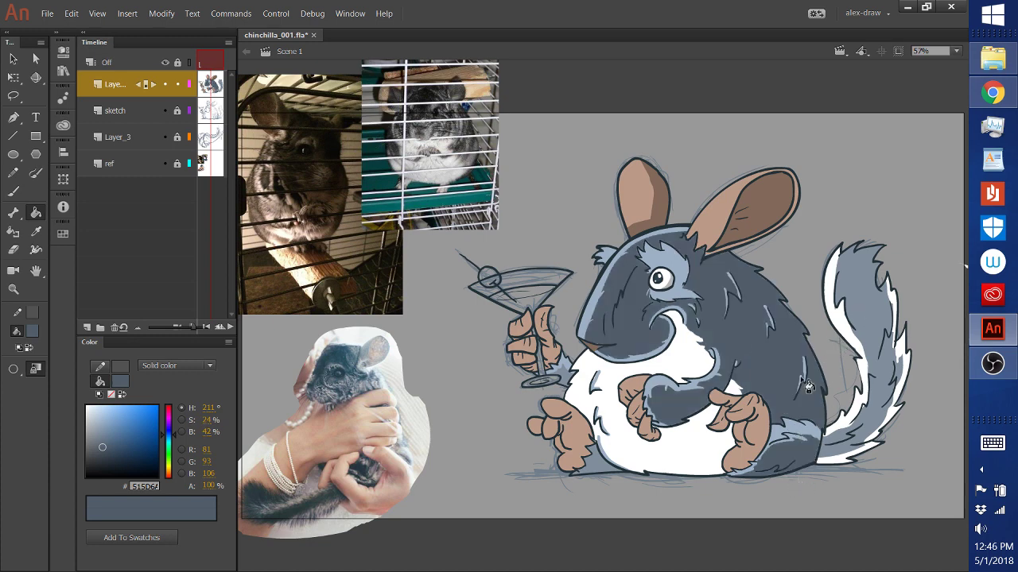
{"action": "left_click", "coordinate": [617, 463]}
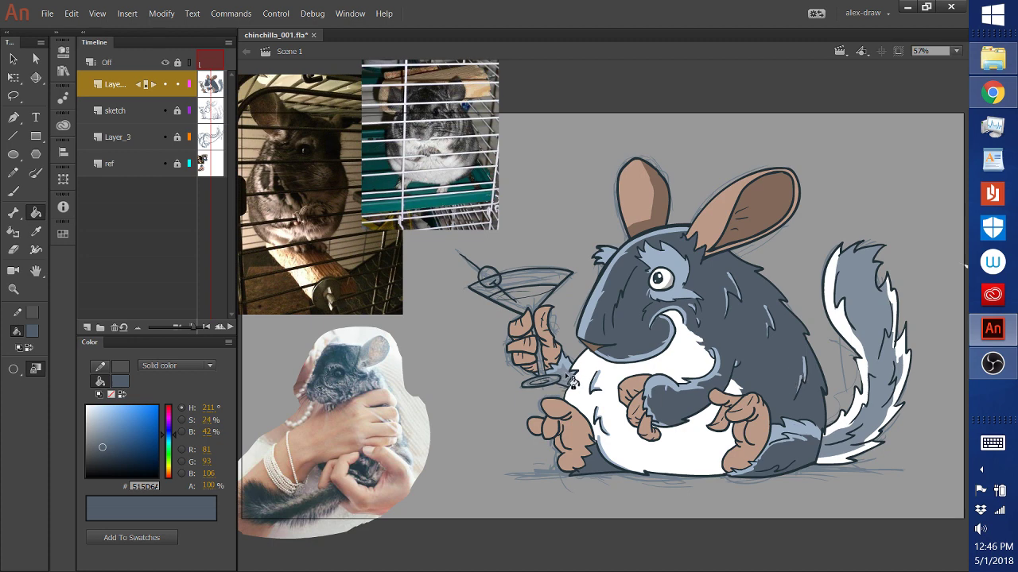
{"action": "left_click", "coordinate": [881, 398]}
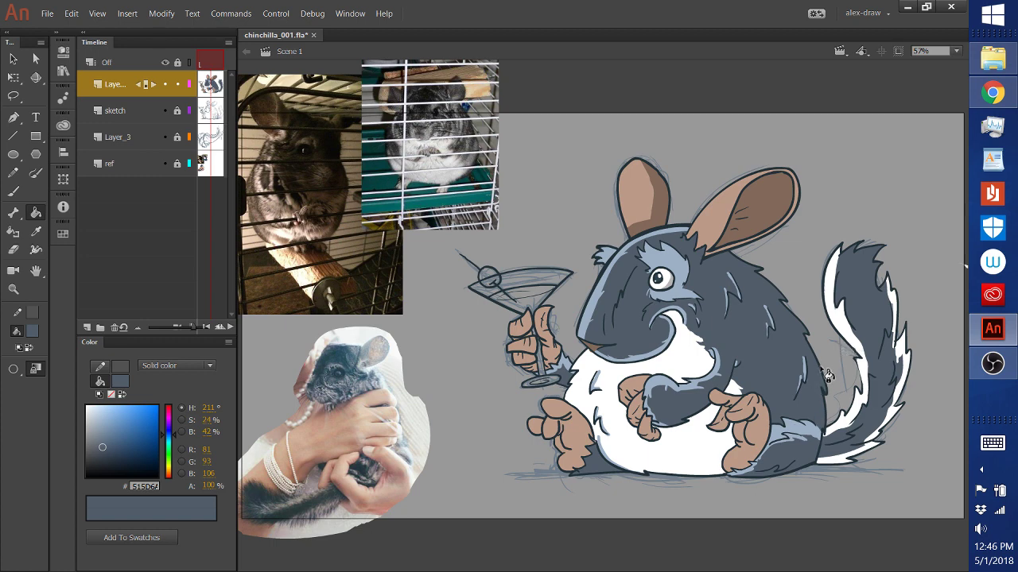
Step: Set the brush colour to black #000000 and its painting mode to Paint Normal
{"action": "left_click_drag", "start_coordinate": [111, 440], "coordinate": [86, 479]}
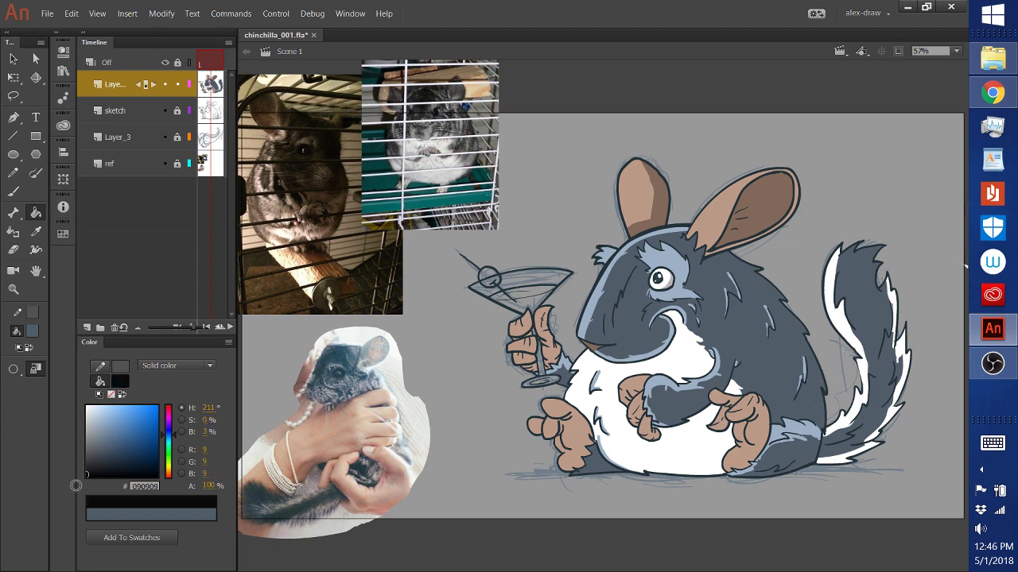
{"action": "left_click", "coordinate": [13, 192]}
{"action": "left_click", "coordinate": [13, 388]}
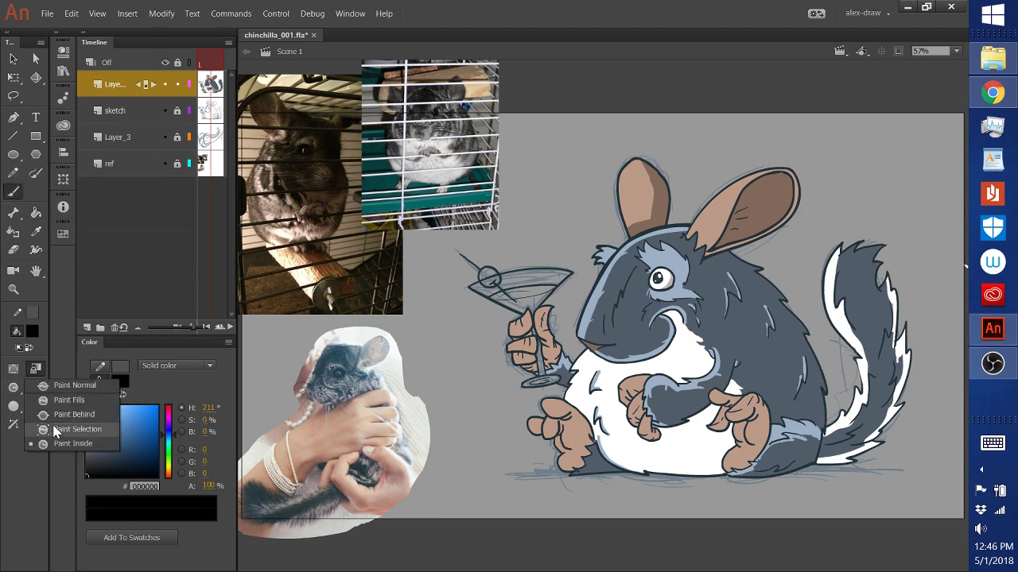
{"action": "left_click", "coordinate": [66, 388]}
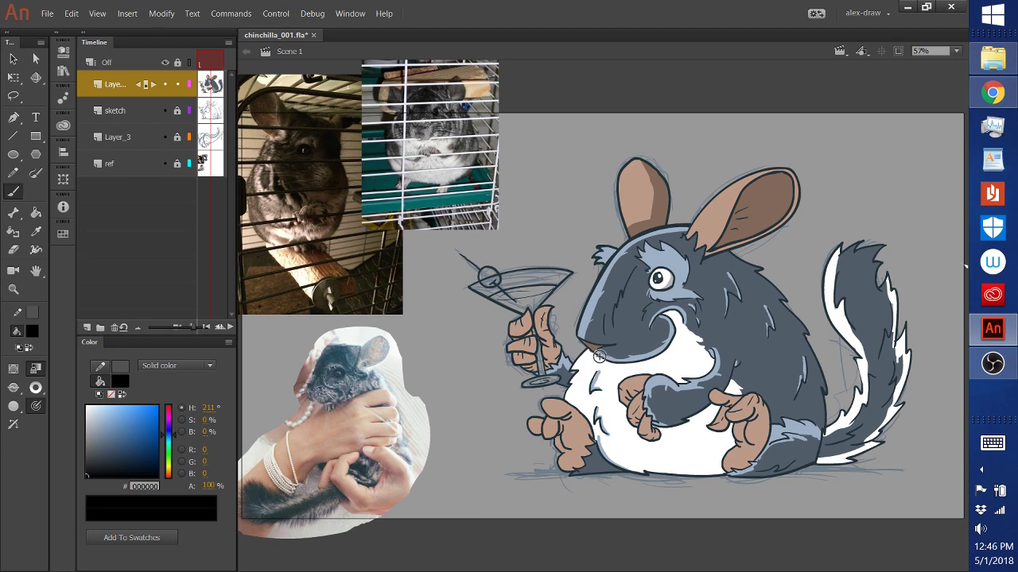
Step: Reduce the brush size step by step, testing black strokes below the chin and undoing each one
{"action": "left_click_drag", "start_coordinate": [598, 355], "coordinate": [609, 371]}
{"action": "key", "text": "ctrl+z"}
{"action": "key", "text": "bracketleft"}
{"action": "mouse_move", "coordinate": [435, 380]}
{"action": "left_mouse_down"}
{"action": "mouse_move", "coordinate": [468, 380]}
{"action": "mouse_move", "coordinate": [501, 413]}
{"action": "left_mouse_up"}
{"action": "key", "text": "ctrl+z"}
{"action": "key", "text": "bracketleft"}
{"action": "mouse_move", "coordinate": [440, 352]}
{"action": "left_mouse_down"}
{"action": "mouse_move", "coordinate": [442, 378]}
{"action": "mouse_move", "coordinate": [481, 401]}
{"action": "left_mouse_up"}
{"action": "key", "text": "ctrl+z"}
{"action": "key", "text": "bracketleft"}
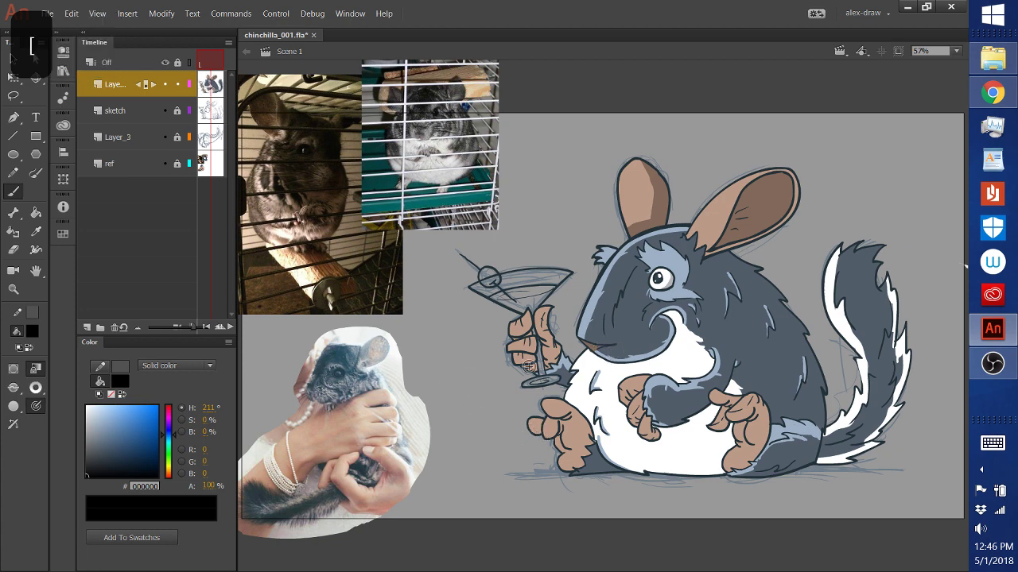
{"action": "left_click_drag", "start_coordinate": [460, 364], "coordinate": [481, 413]}
{"action": "key", "text": "ctrl+z"}
{"action": "key", "text": "bracketleft"}
{"action": "mouse_move", "coordinate": [458, 348]}
{"action": "left_mouse_down"}
{"action": "mouse_move", "coordinate": [464, 393]}
{"action": "mouse_move", "coordinate": [487, 415]}
{"action": "left_mouse_up"}
{"action": "key", "text": "ctrl+z"}
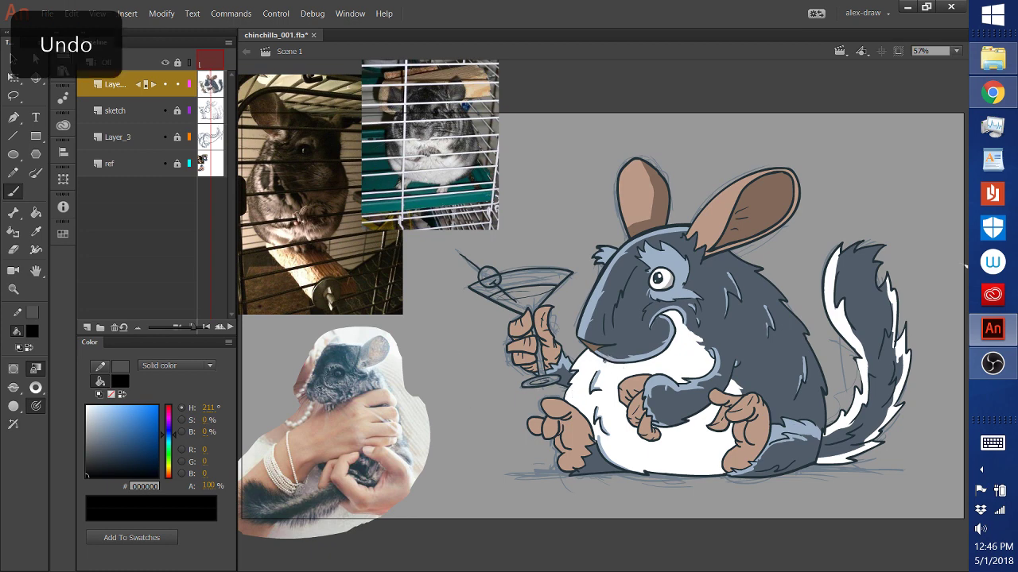
Step: Draw short black fur marks on the white chest below the chin and cheek, undoing the unwanted strokes
{"action": "left_click_drag", "start_coordinate": [606, 363], "coordinate": [621, 374]}
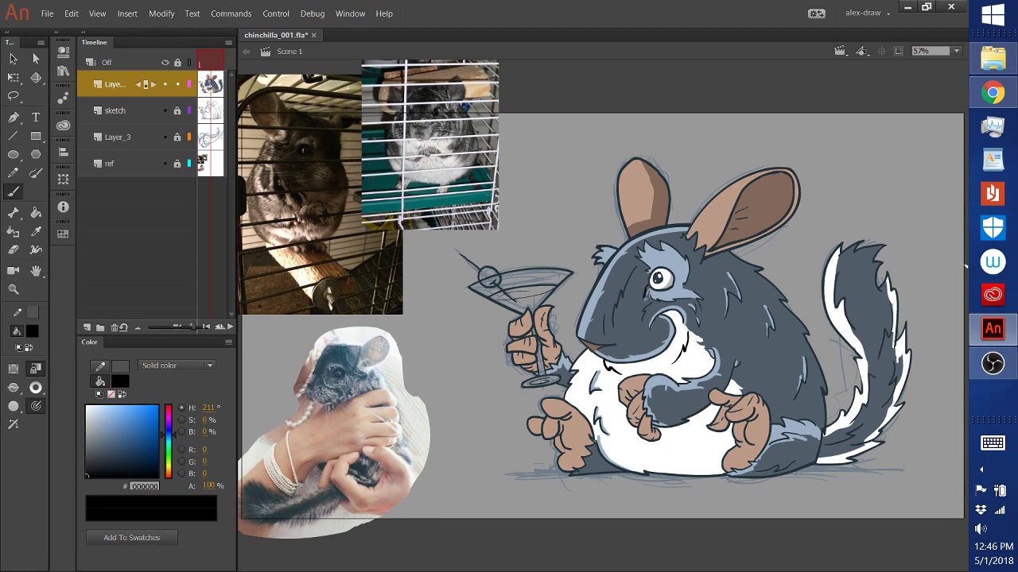
{"action": "key", "text": "ctrl+z"}
{"action": "key", "text": "ctrl+z"}
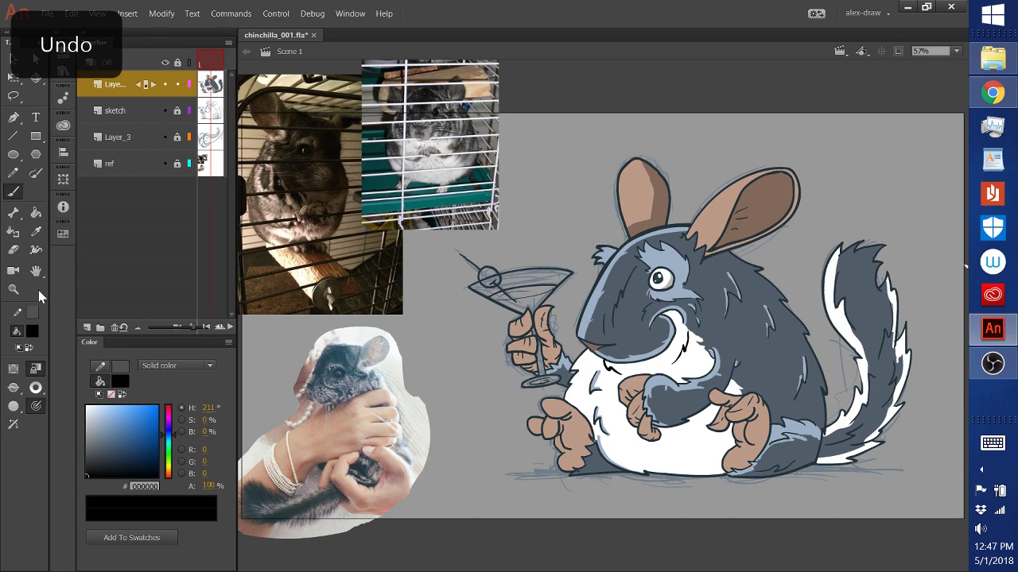
Step: Pick the dark outline colour #233239 and draw short fur detail marks with the brush, undoing the unwanted strokes
{"action": "left_click", "coordinate": [36, 231]}
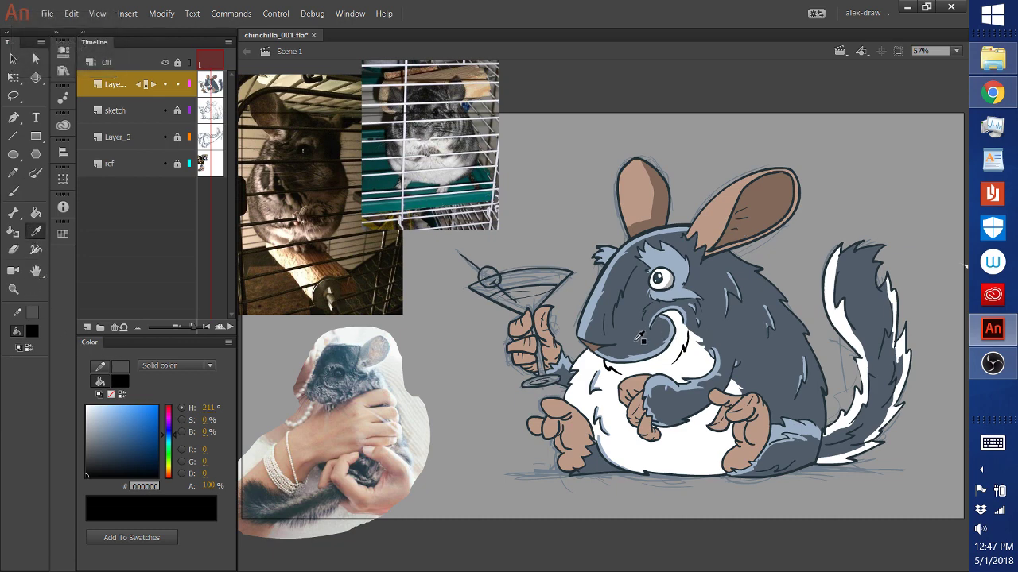
{"action": "left_click", "coordinate": [592, 304]}
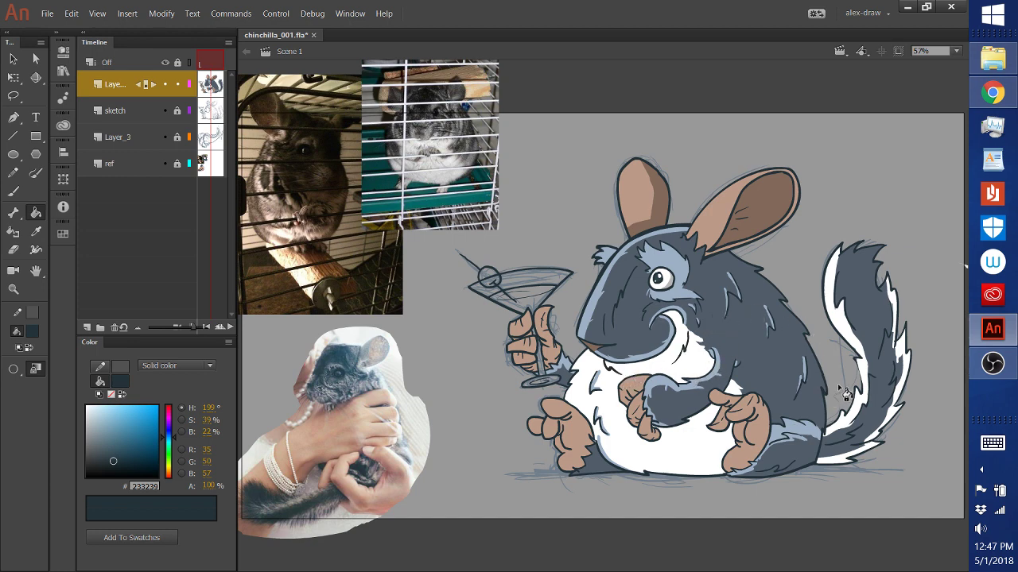
{"action": "left_click", "coordinate": [13, 191]}
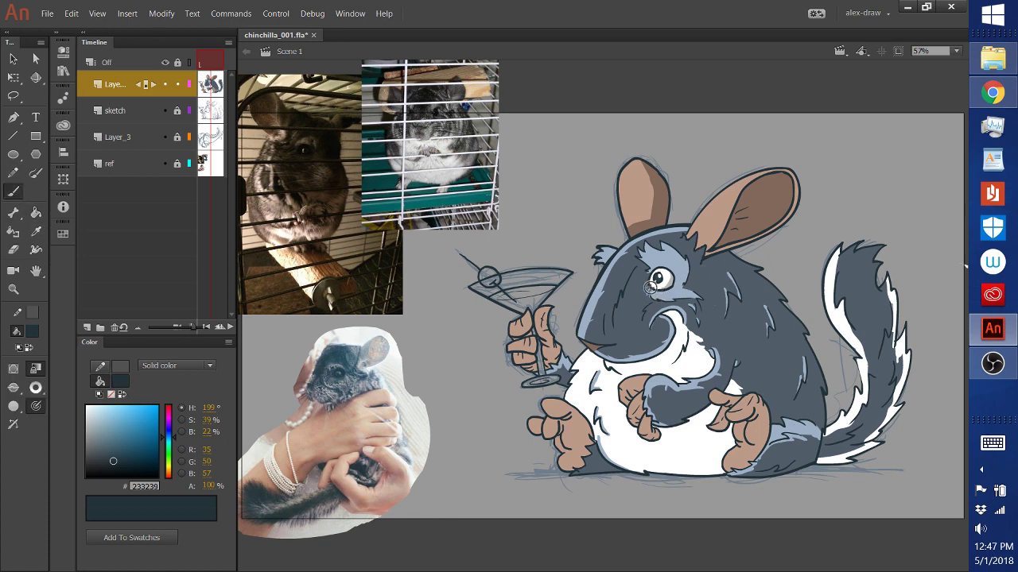
{"action": "key", "text": "ctrl+z"}
{"action": "key", "text": "ctrl+z"}
Step: Pick the light blue #9DB0C4 from the fur around the eye and set the brush's painting mode to Paint Inside
{"action": "left_click", "coordinate": [35, 231]}
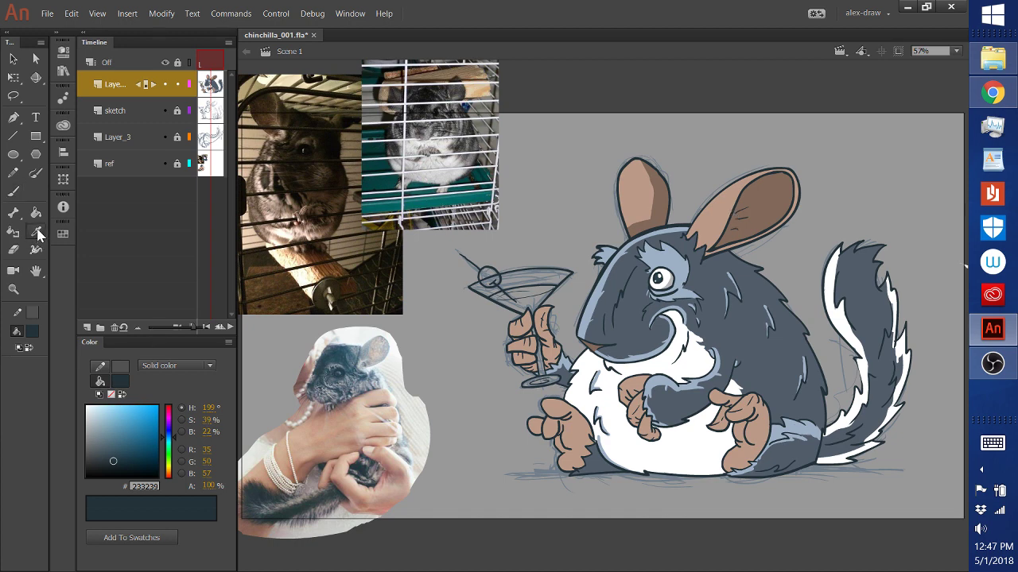
{"action": "left_click", "coordinate": [671, 273]}
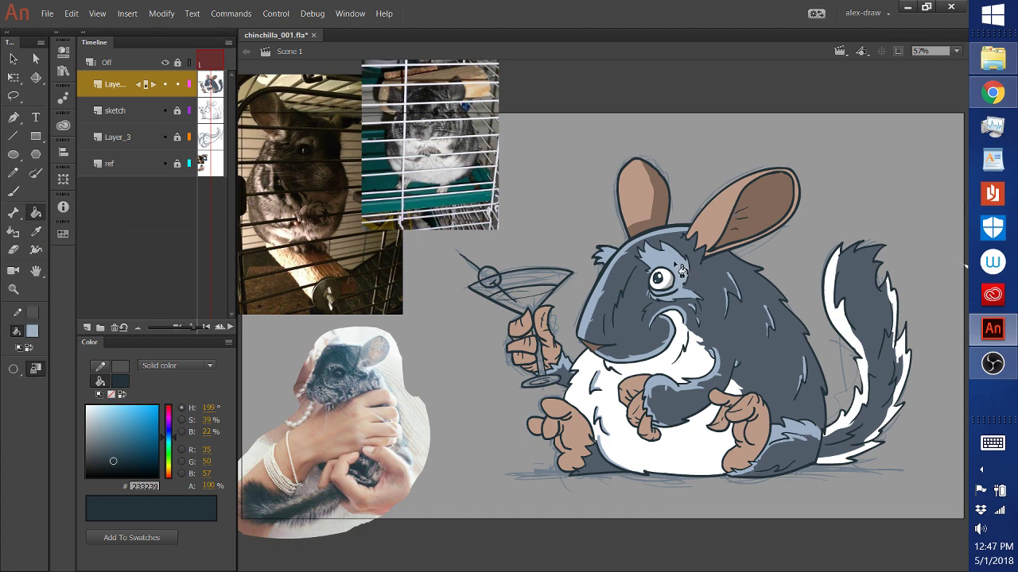
{"action": "left_click", "coordinate": [13, 194]}
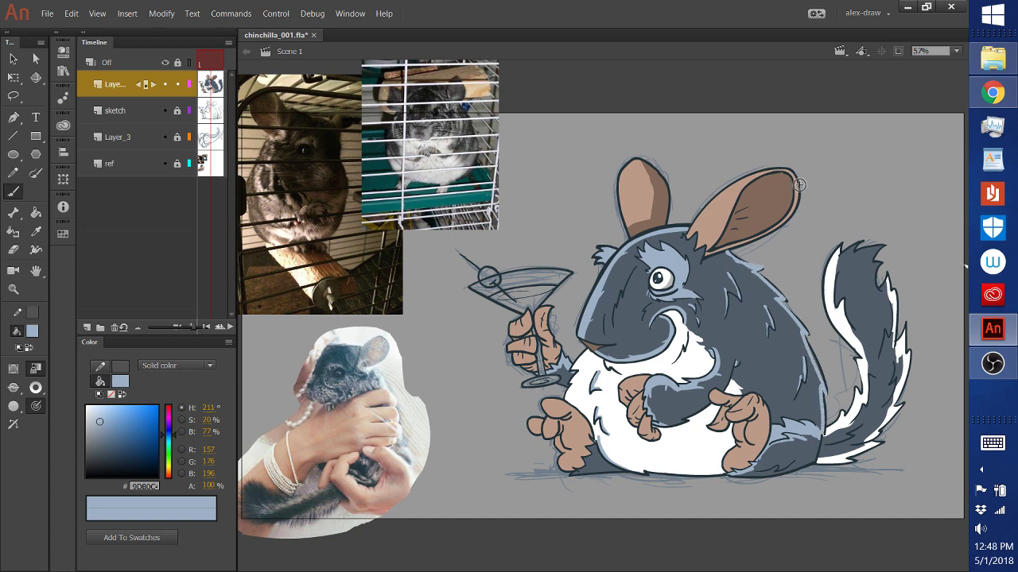
{"action": "key", "text": "ctrl+z"}
{"action": "left_click", "coordinate": [13, 387]}
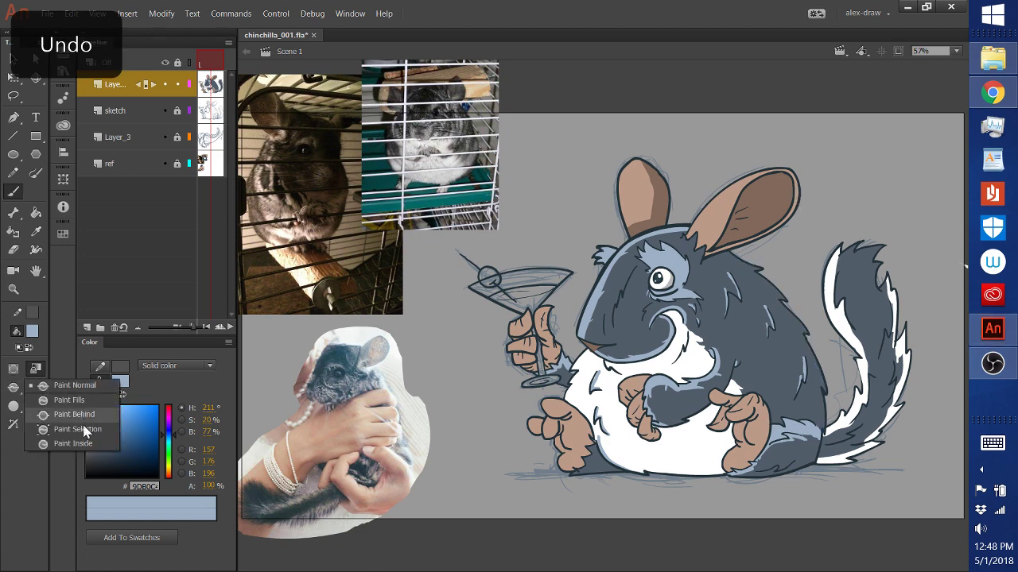
{"action": "left_click", "coordinate": [84, 442]}
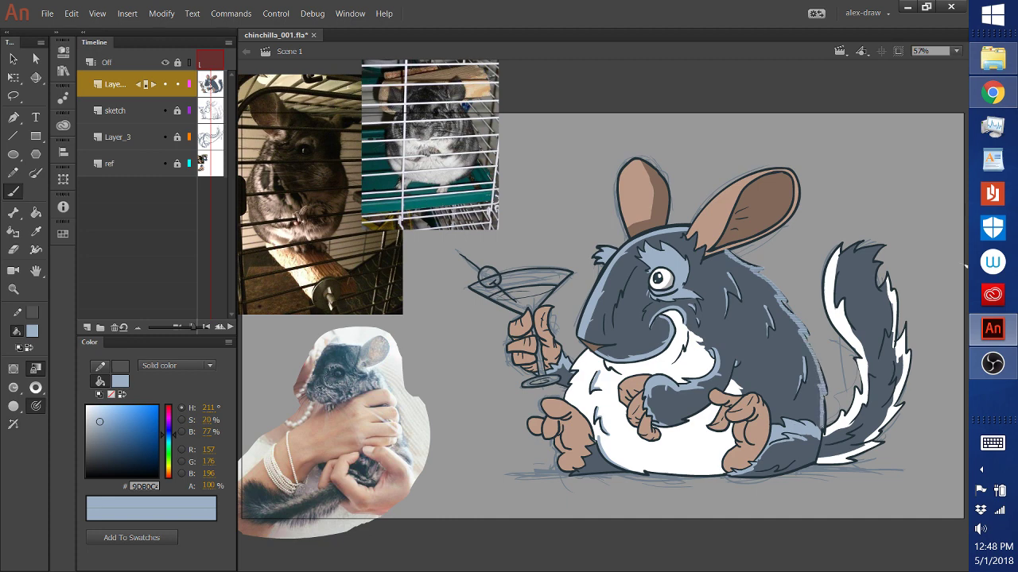
Step: Paint a light blue highlight along the edge of the back from the ear to the rump, undoing the unwanted strokes
{"action": "left_click_drag", "start_coordinate": [754, 267], "coordinate": [811, 439]}
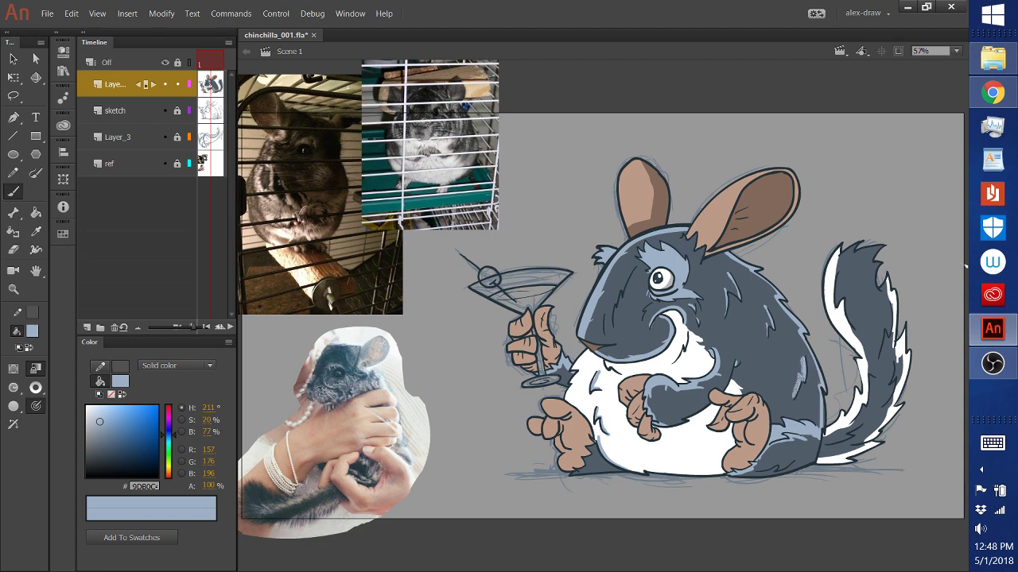
{"action": "key", "text": "ctrl+z"}
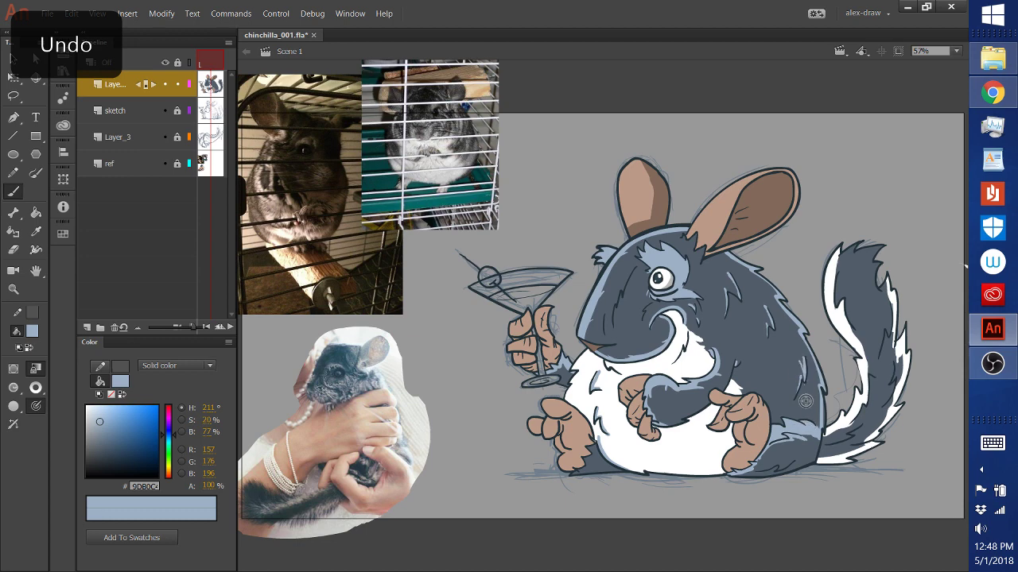
{"action": "key", "text": "ctrl+z"}
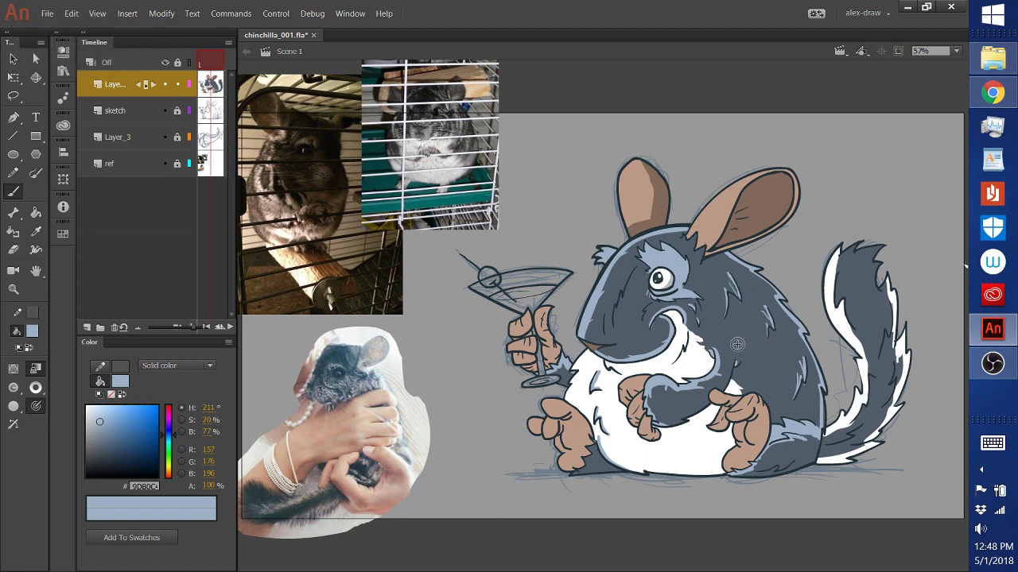
{"action": "key", "text": "ctrl+z"}
Step: Pick the inner ear's brown #82685A for the brush and enlarge the brush size after undoing a test stroke beside the character
{"action": "left_click", "coordinate": [36, 232]}
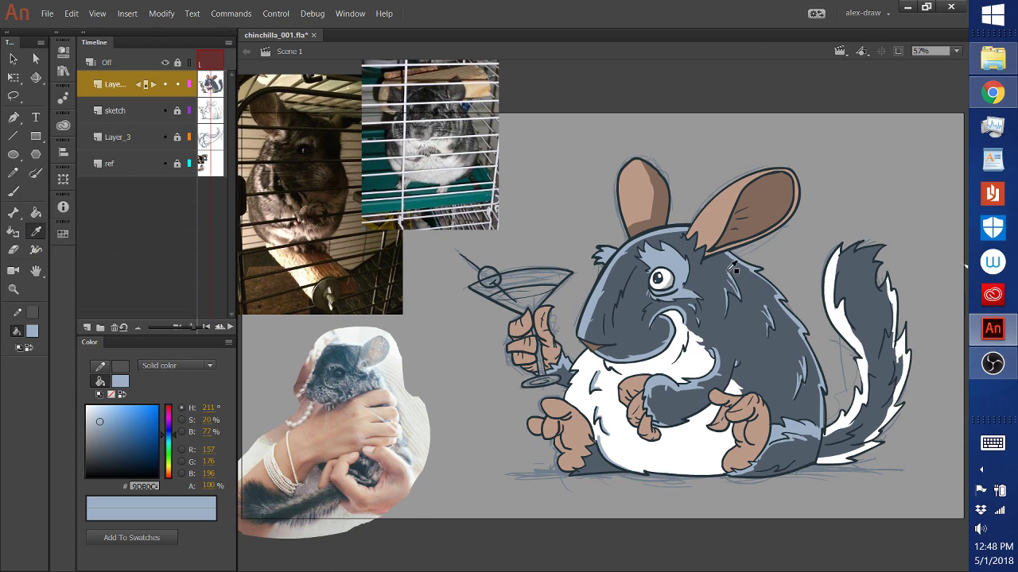
{"action": "left_click", "coordinate": [763, 201]}
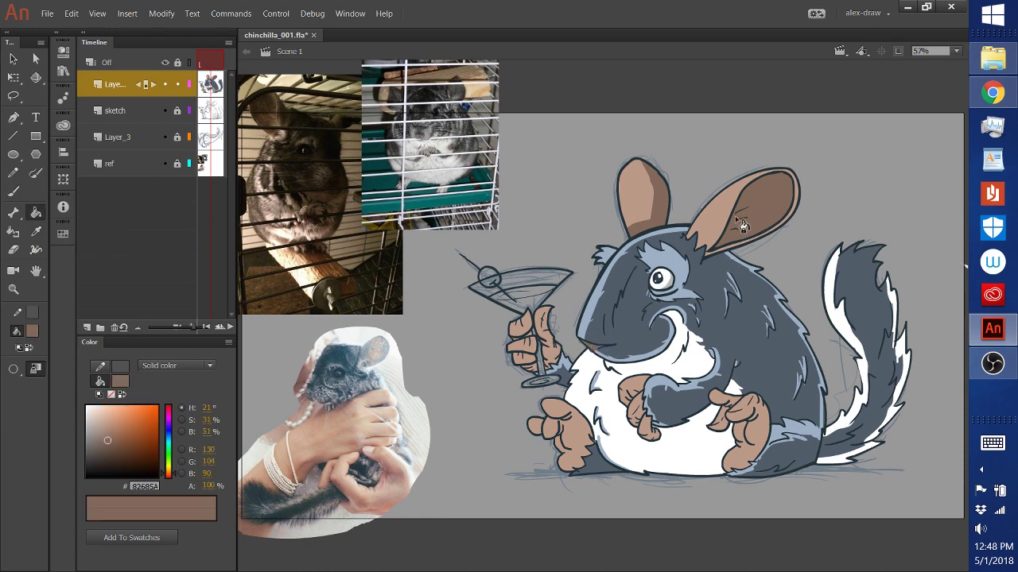
{"action": "left_click", "coordinate": [13, 192]}
{"action": "left_click", "coordinate": [14, 385]}
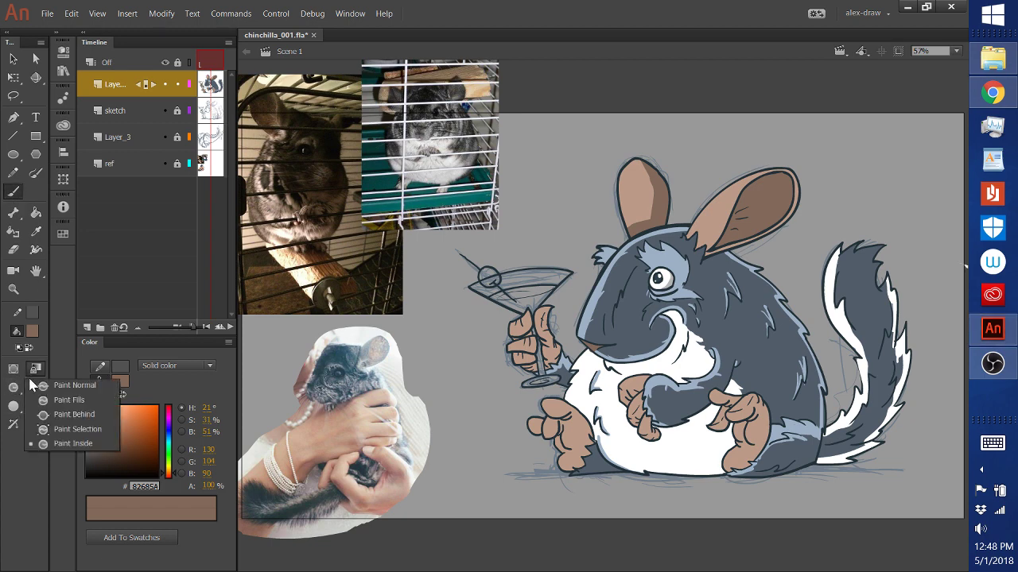
{"action": "left_click", "coordinate": [16, 385]}
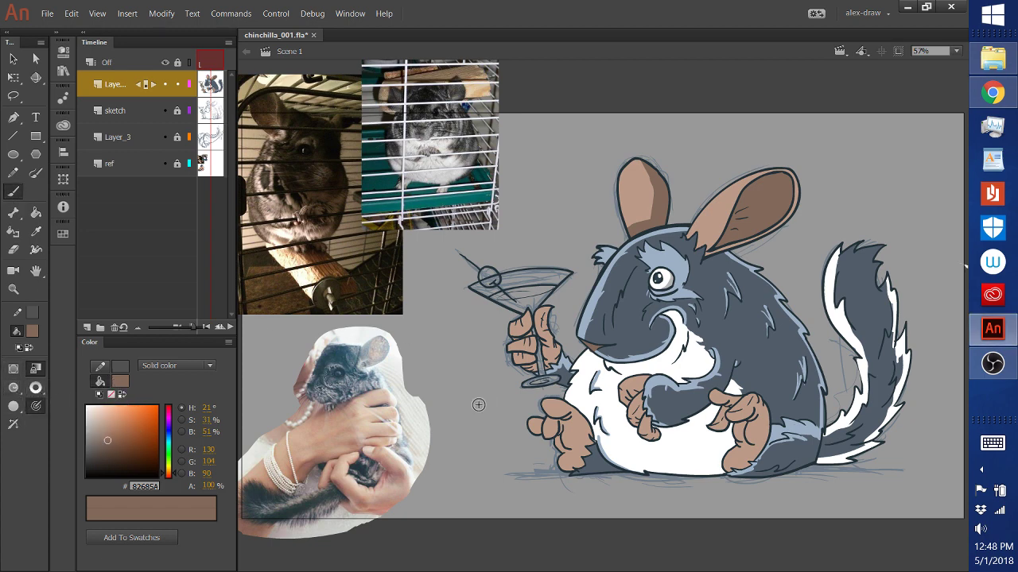
{"action": "left_click_drag", "start_coordinate": [475, 421], "coordinate": [474, 366]}
{"action": "key", "text": "ctrl+z"}
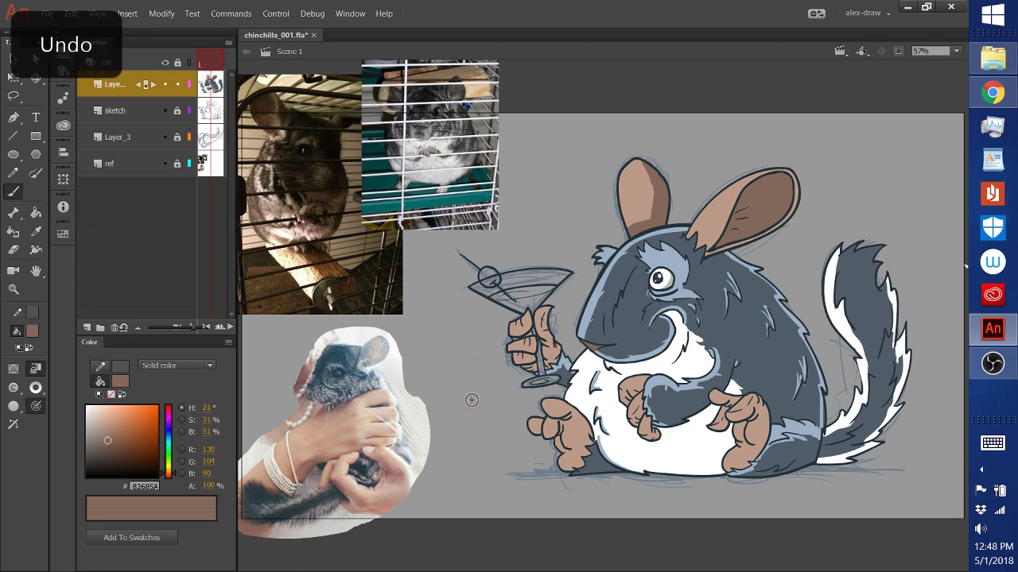
{"action": "key", "text": "bracketright"}
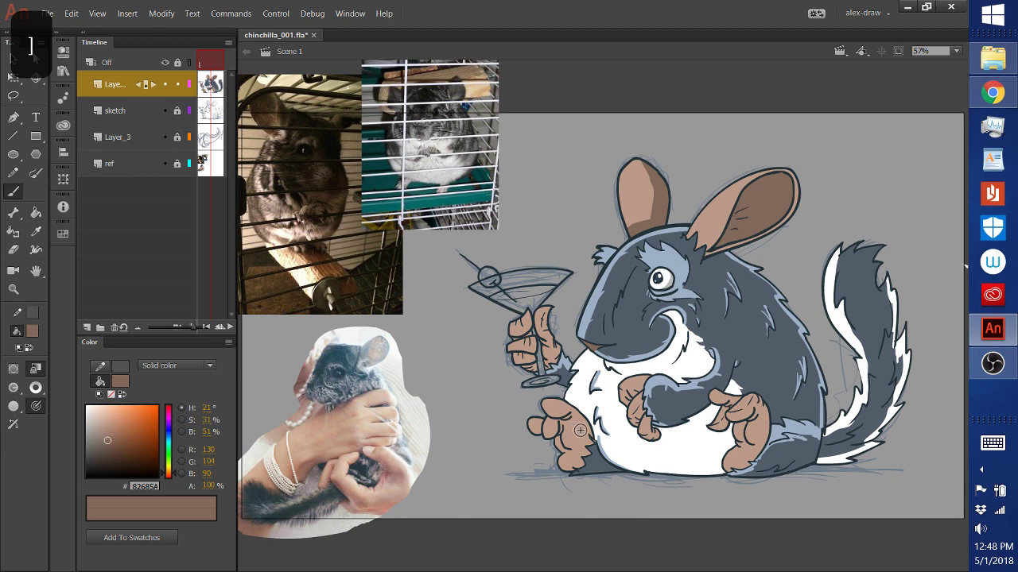
Step: Shade the heel, sole and toes of the far foot with the darker brown, undoing the unwanted strokes
{"action": "mouse_move", "coordinate": [582, 428]}
{"action": "left_mouse_down"}
{"action": "mouse_move", "coordinate": [583, 460]}
{"action": "mouse_move", "coordinate": [568, 471]}
{"action": "left_mouse_up"}
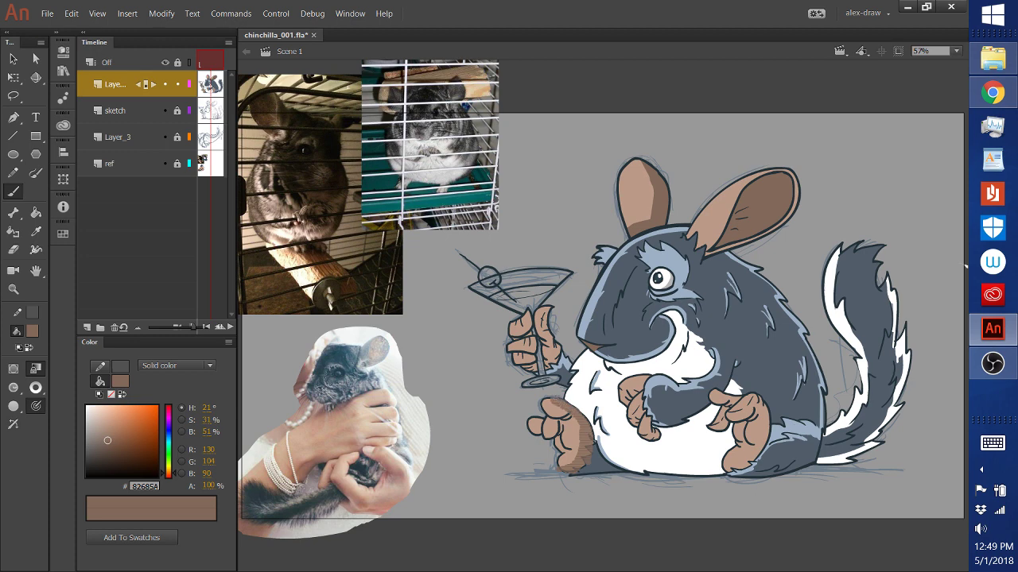
{"action": "mouse_move", "coordinate": [574, 390]}
{"action": "left_mouse_down"}
{"action": "mouse_move", "coordinate": [557, 423]}
{"action": "mouse_move", "coordinate": [576, 463]}
{"action": "left_mouse_up"}
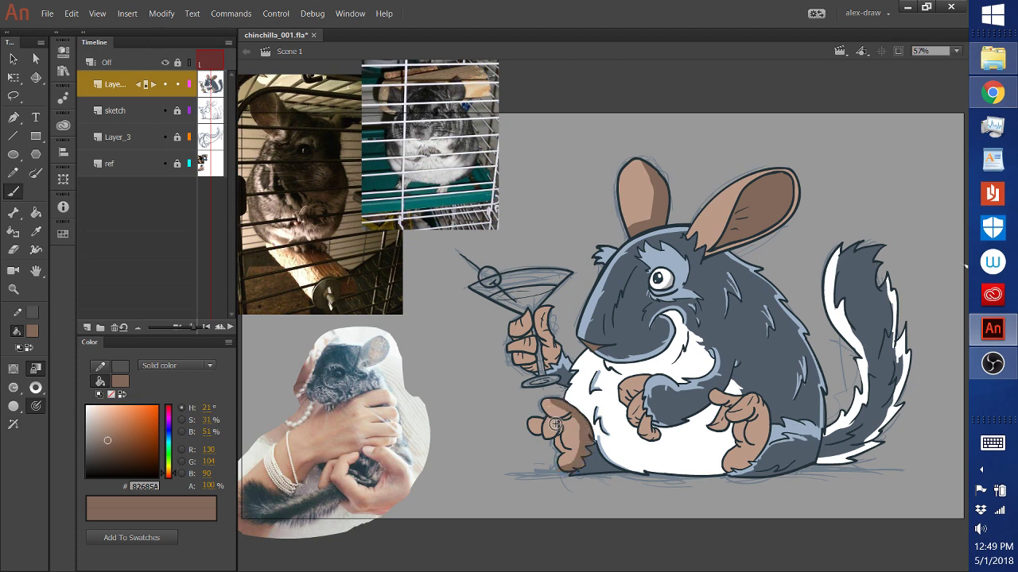
{"action": "left_click_drag", "start_coordinate": [555, 425], "coordinate": [553, 431]}
{"action": "key", "text": "ctrl+z"}
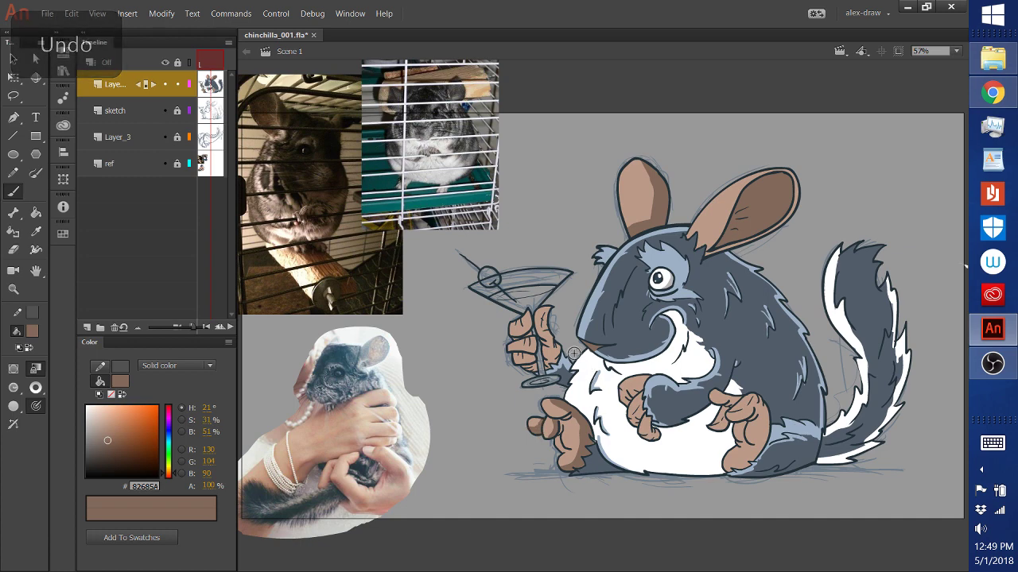
{"action": "left_click_drag", "start_coordinate": [574, 443], "coordinate": [575, 451]}
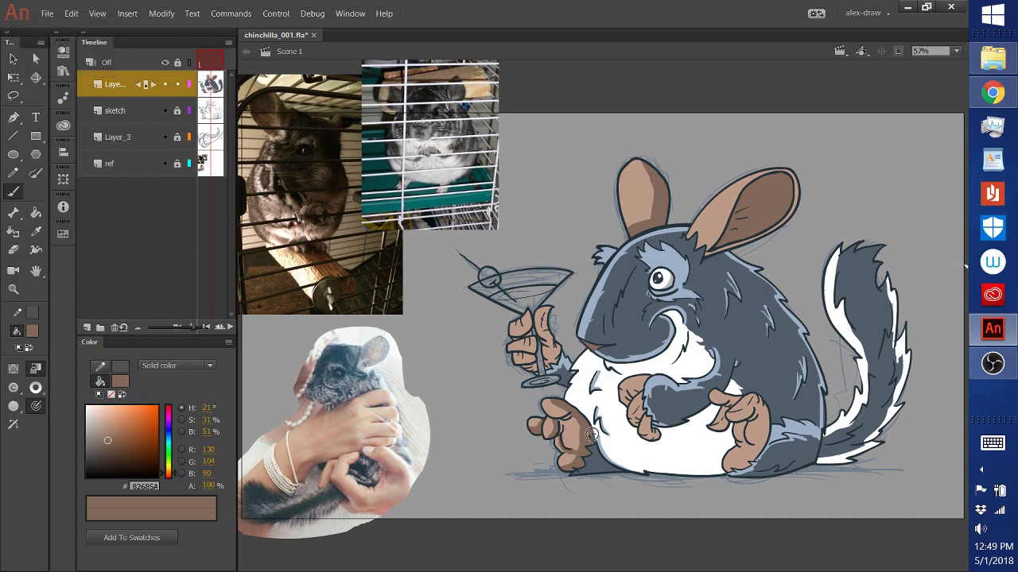
{"action": "key", "text": "ctrl+z"}
Step: Shade the paw resting on the belly and the near foot with the darker brown, undoing the unwanted strokes
{"action": "left_click_drag", "start_coordinate": [657, 430], "coordinate": [640, 389]}
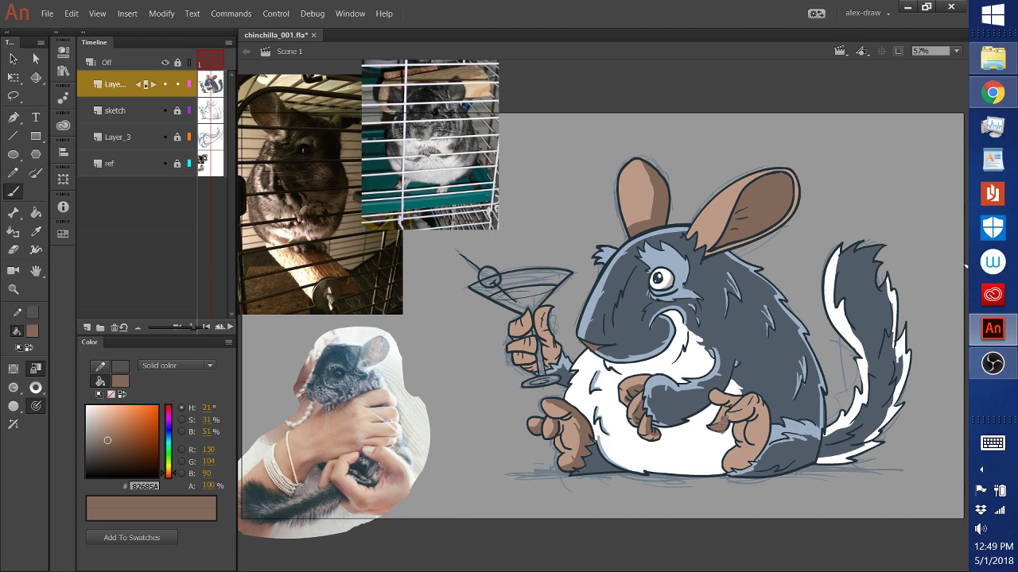
{"action": "key", "text": "ctrl+z"}
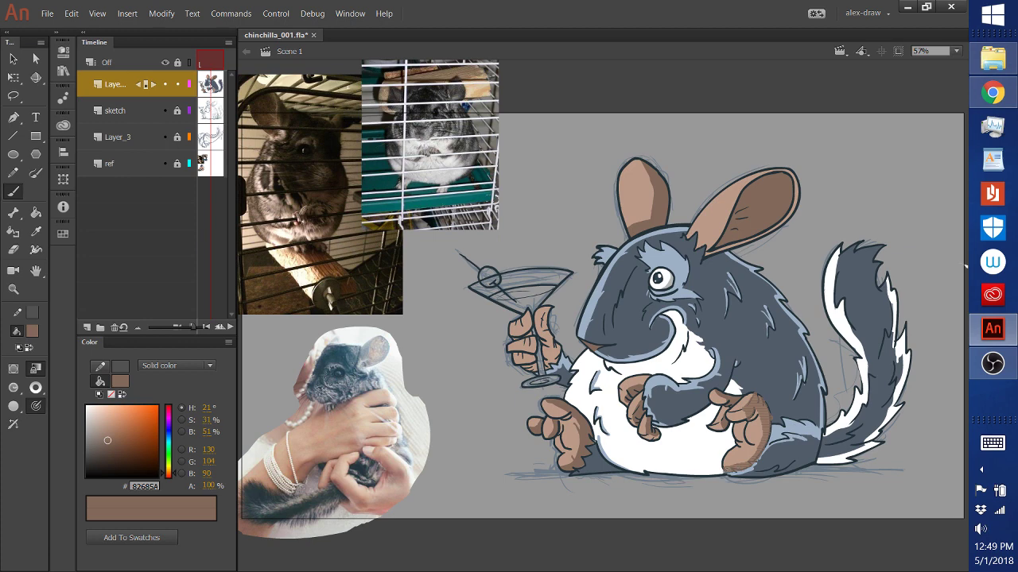
{"action": "key", "text": "ctrl+z"}
{"action": "key", "text": "ctrl+z"}
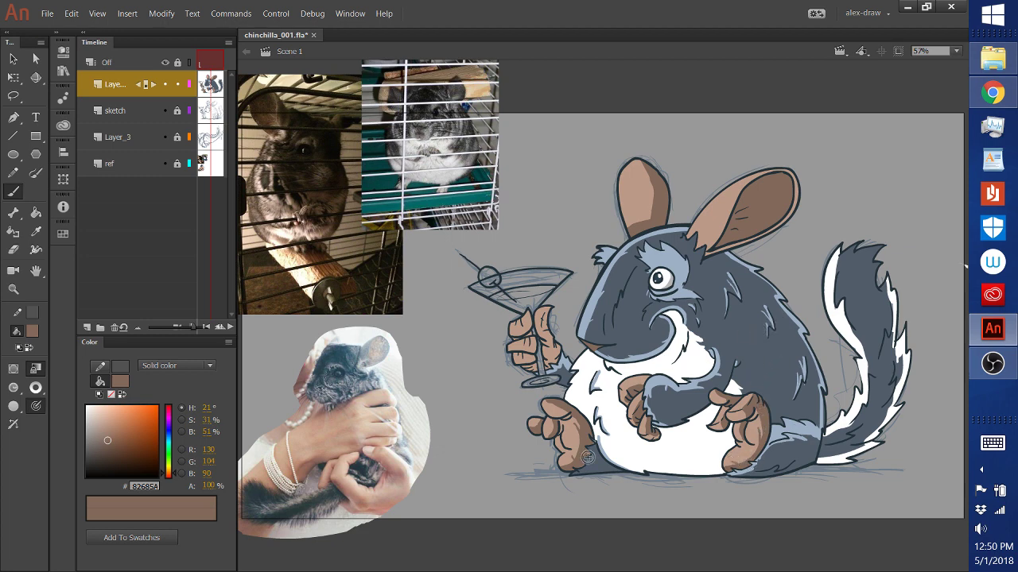
Step: Shade the hand holding the martini glass and the ears with the darker brown, undoing the unwanted strokes
{"action": "key", "text": "ctrl+z"}
{"action": "key", "text": "ctrl+z"}
{"action": "key", "text": "ctrl+z"}
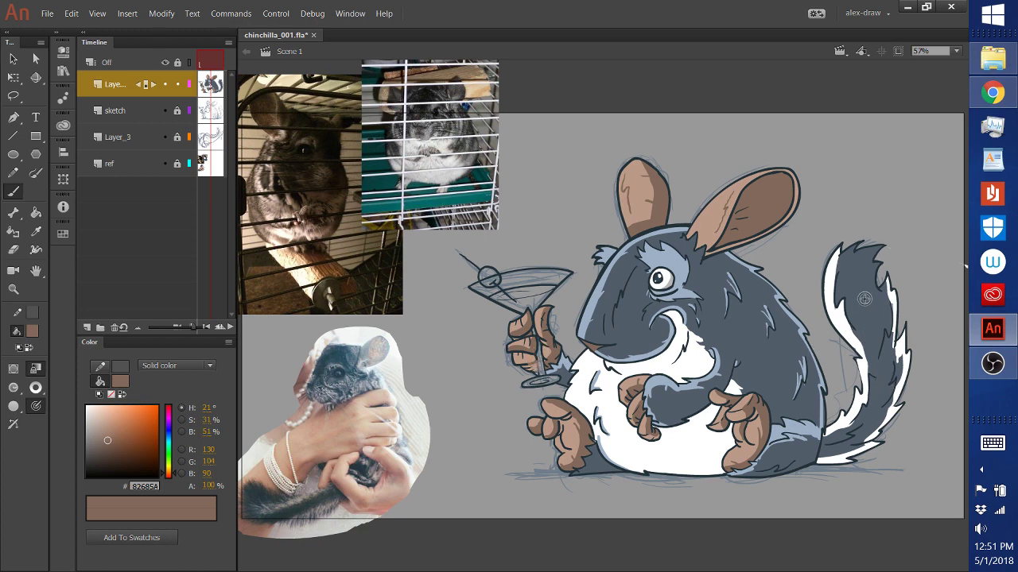
Step: Pick the grey #B5B5B5 from the eye's shading for the brush and save the file
{"action": "left_click", "coordinate": [35, 234]}
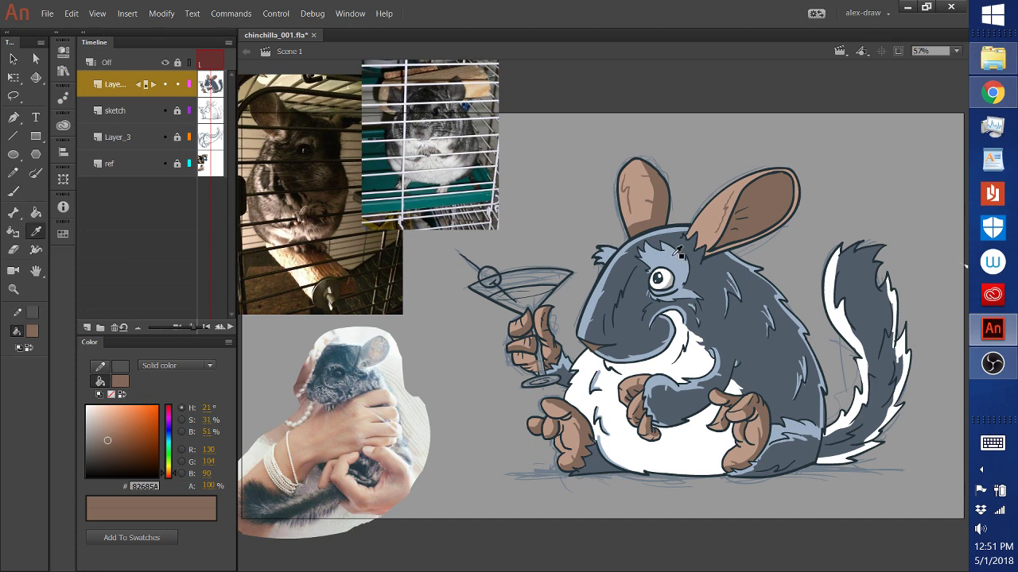
{"action": "left_click", "coordinate": [669, 284]}
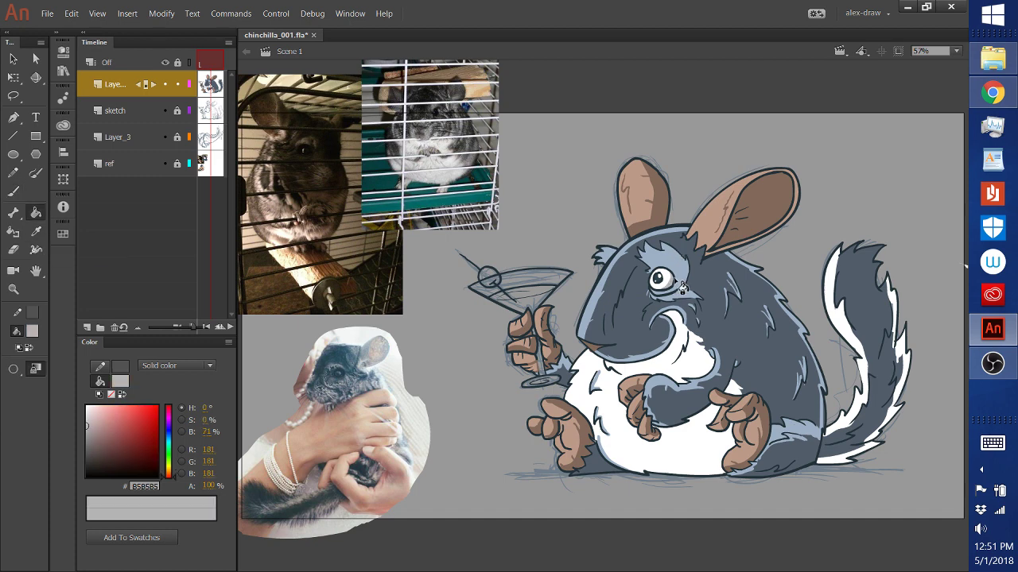
{"action": "left_click", "coordinate": [47, 14]}
{"action": "left_click", "coordinate": [64, 152]}
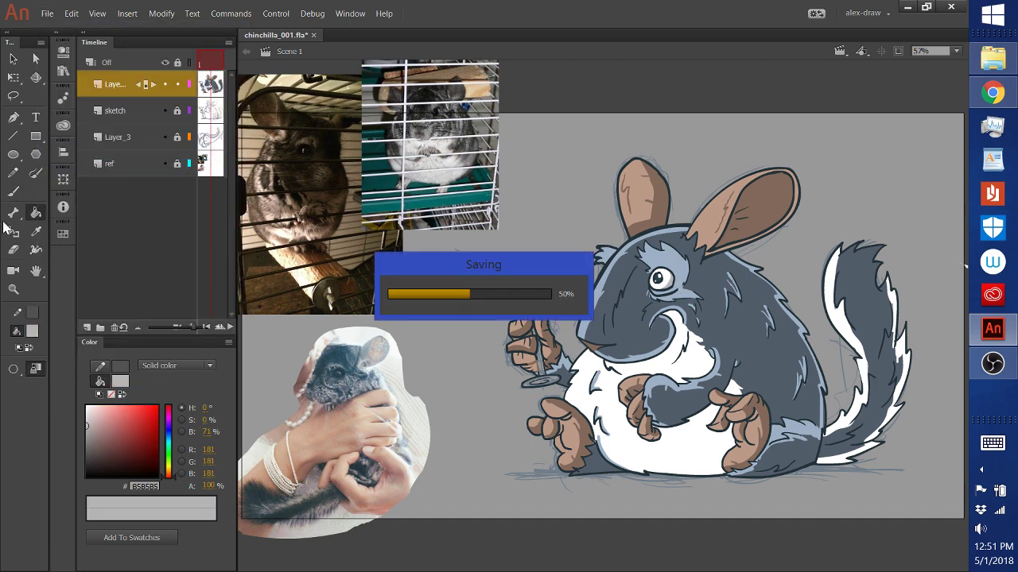
{"action": "left_click", "coordinate": [11, 196]}
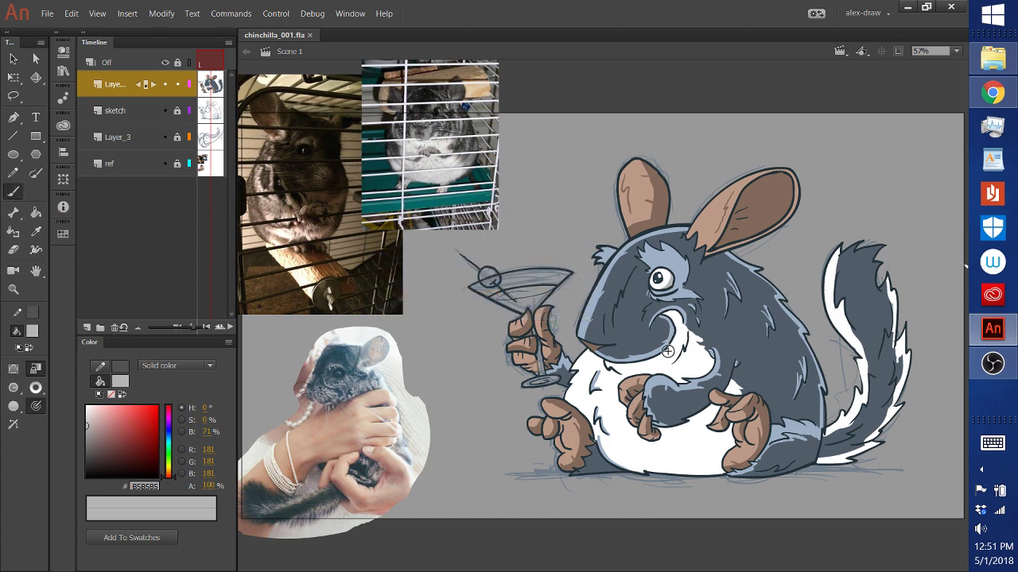
Step: Paint grey shading on the white chest fur around the cheek and on the belly beside the near foot, undoing the unwanted strokes
{"action": "left_click_drag", "start_coordinate": [668, 350], "coordinate": [677, 337]}
{"action": "key", "text": "ctrl+z"}
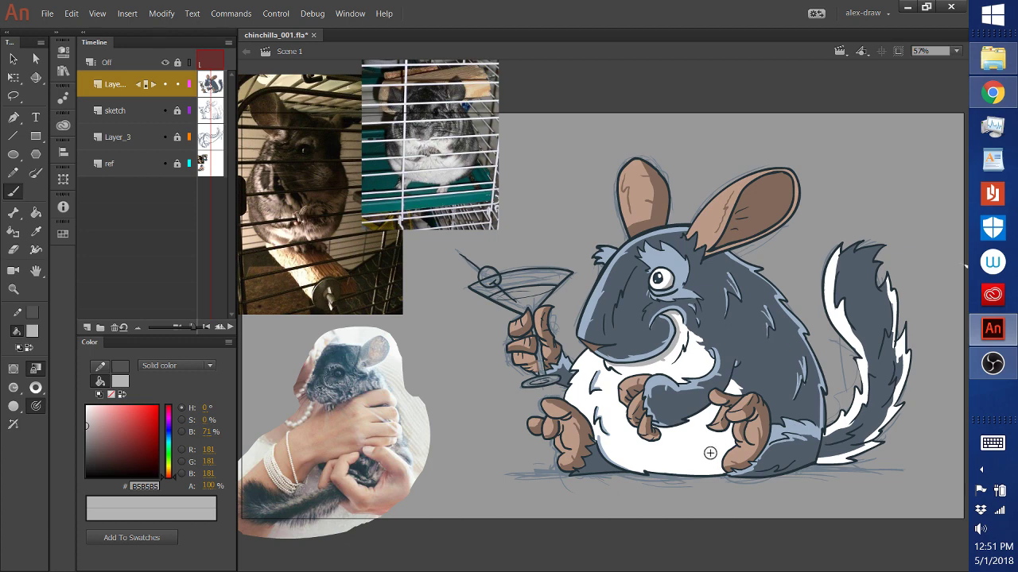
{"action": "mouse_move", "coordinate": [711, 415]}
{"action": "left_mouse_down"}
{"action": "mouse_move", "coordinate": [712, 446]}
{"action": "mouse_move", "coordinate": [721, 431]}
{"action": "mouse_move", "coordinate": [693, 475]}
{"action": "mouse_move", "coordinate": [723, 440]}
{"action": "mouse_move", "coordinate": [680, 481]}
{"action": "mouse_move", "coordinate": [715, 452]}
{"action": "mouse_move", "coordinate": [702, 473]}
{"action": "mouse_move", "coordinate": [730, 470]}
{"action": "left_mouse_up"}
{"action": "key", "text": "ctrl+z"}
{"action": "left_click_drag", "start_coordinate": [694, 469], "coordinate": [710, 445]}
{"action": "key", "text": "ctrl+z"}
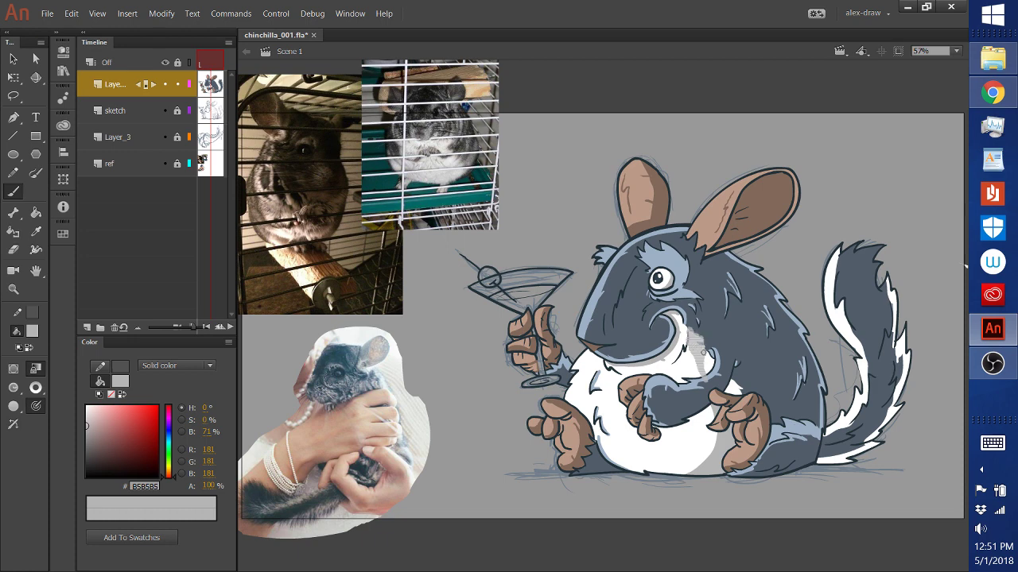
{"action": "left_click_drag", "start_coordinate": [703, 353], "coordinate": [706, 372]}
{"action": "key", "text": "ctrl+z"}
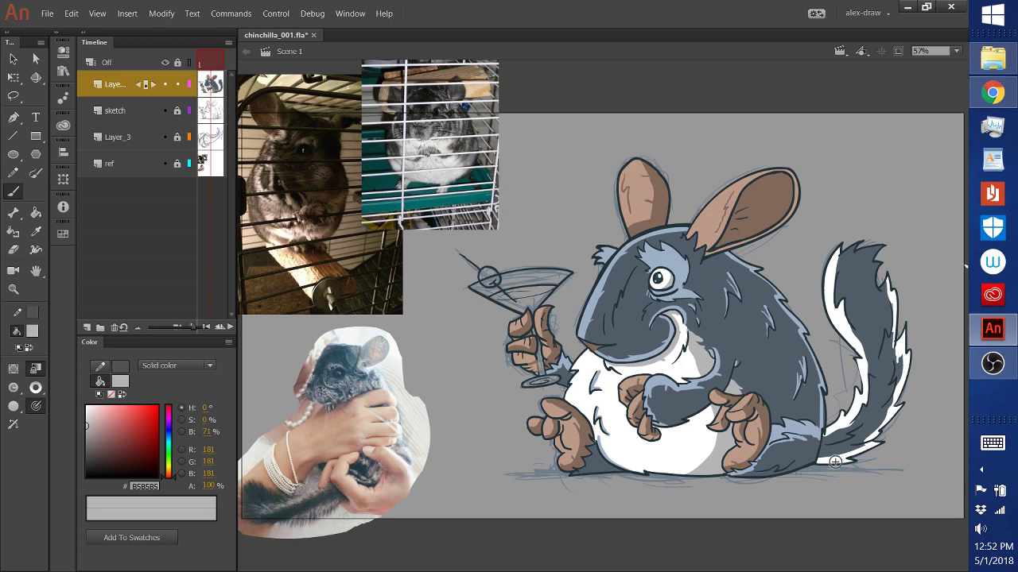
Step: Paint grey shading along the outer edge of the tail's white fur, from its base up the curve
{"action": "mouse_move", "coordinate": [835, 462]}
{"action": "left_mouse_down"}
{"action": "mouse_move", "coordinate": [814, 461]}
{"action": "mouse_move", "coordinate": [880, 445]}
{"action": "left_mouse_up"}
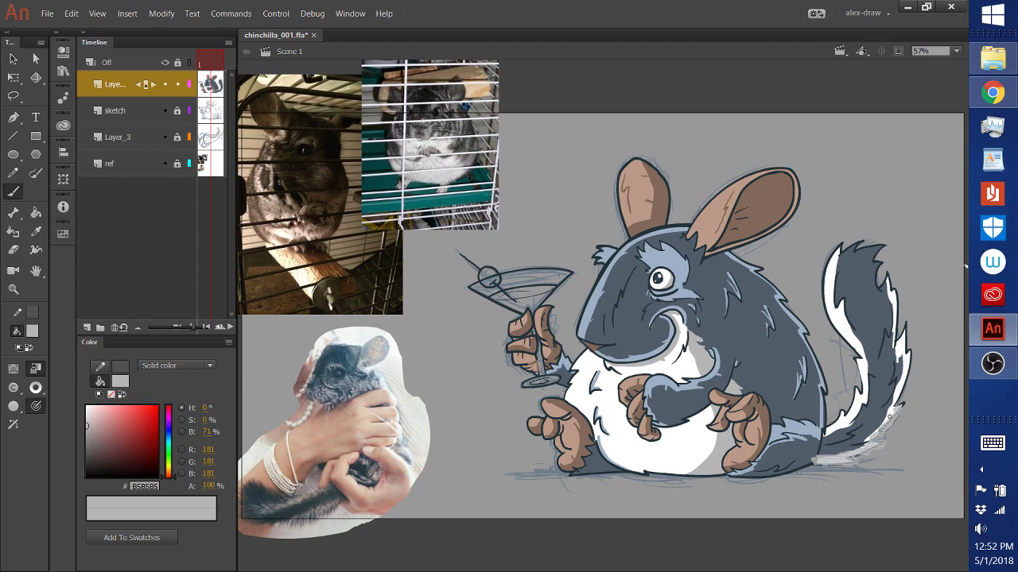
{"action": "mouse_move", "coordinate": [889, 411]}
{"action": "left_mouse_down"}
{"action": "mouse_move", "coordinate": [874, 430]}
{"action": "mouse_move", "coordinate": [902, 385]}
{"action": "mouse_move", "coordinate": [895, 397]}
{"action": "left_mouse_up"}
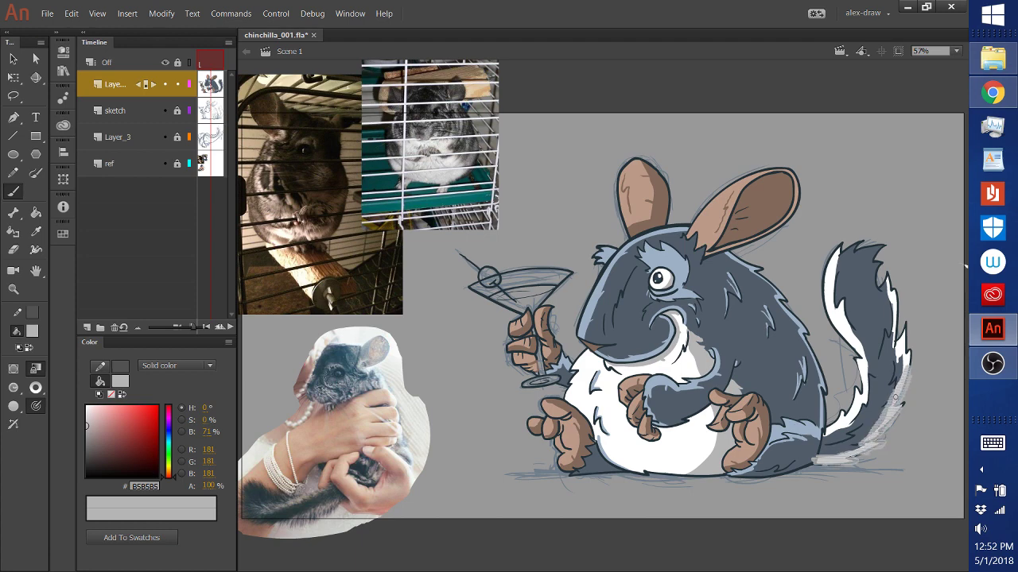
{"action": "left_click_drag", "start_coordinate": [900, 325], "coordinate": [902, 327]}
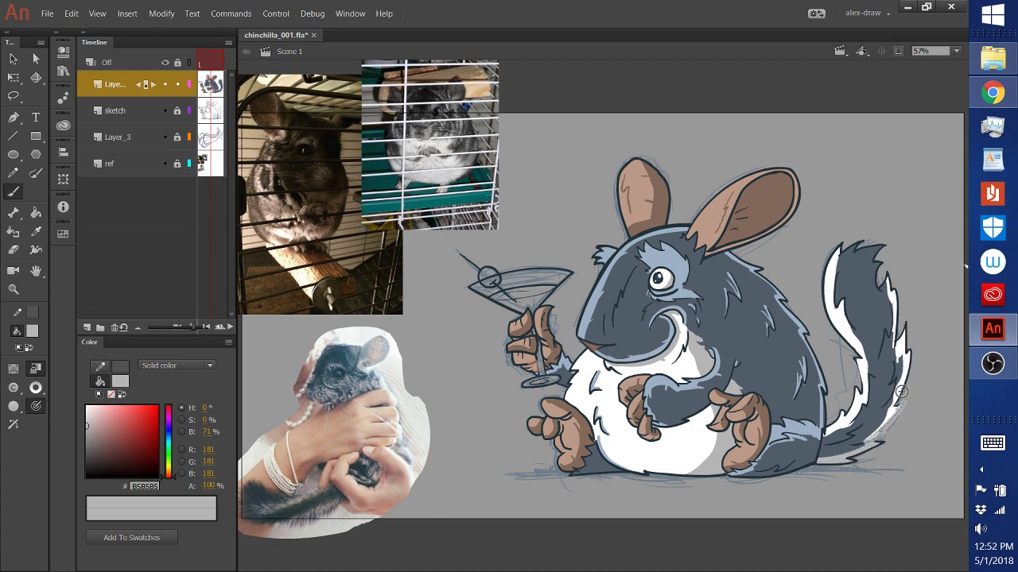
Step: Extend the grey shading on the tail's outer white fur upward from the middle of the curve
{"action": "mouse_move", "coordinate": [900, 389]}
{"action": "left_mouse_down"}
{"action": "mouse_move", "coordinate": [899, 402]}
{"action": "mouse_move", "coordinate": [904, 311]}
{"action": "left_mouse_up"}
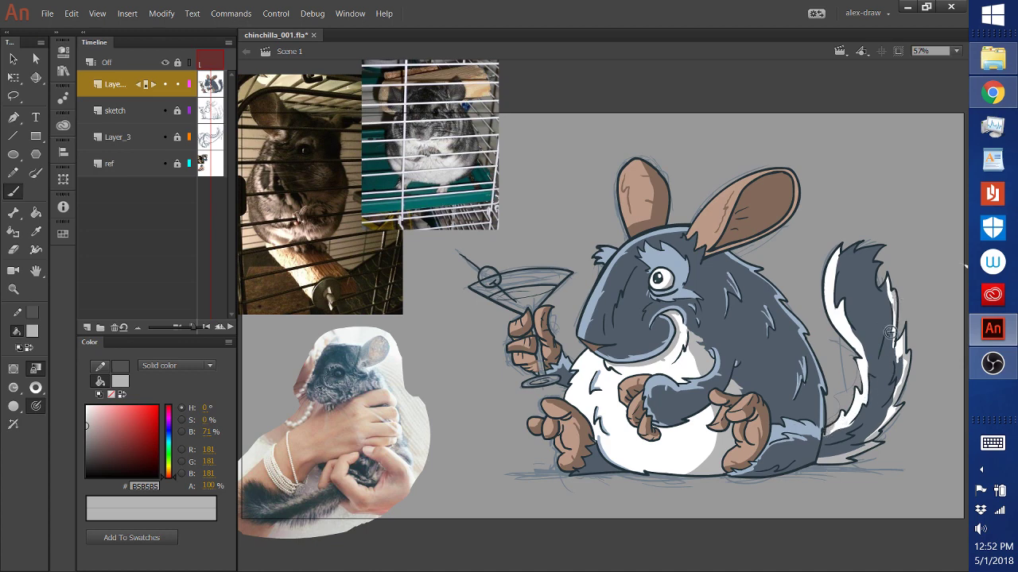
Step: Pick the tail's blue-grey fur colour and darken it to #39424C for the brush
{"action": "left_click", "coordinate": [35, 237]}
{"action": "left_click", "coordinate": [867, 329]}
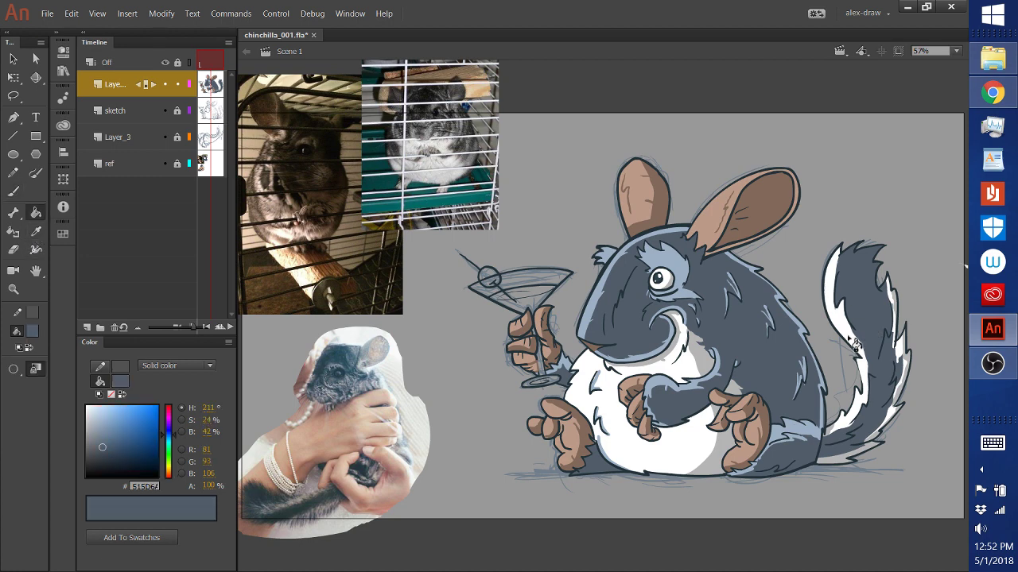
{"action": "left_click", "coordinate": [103, 456]}
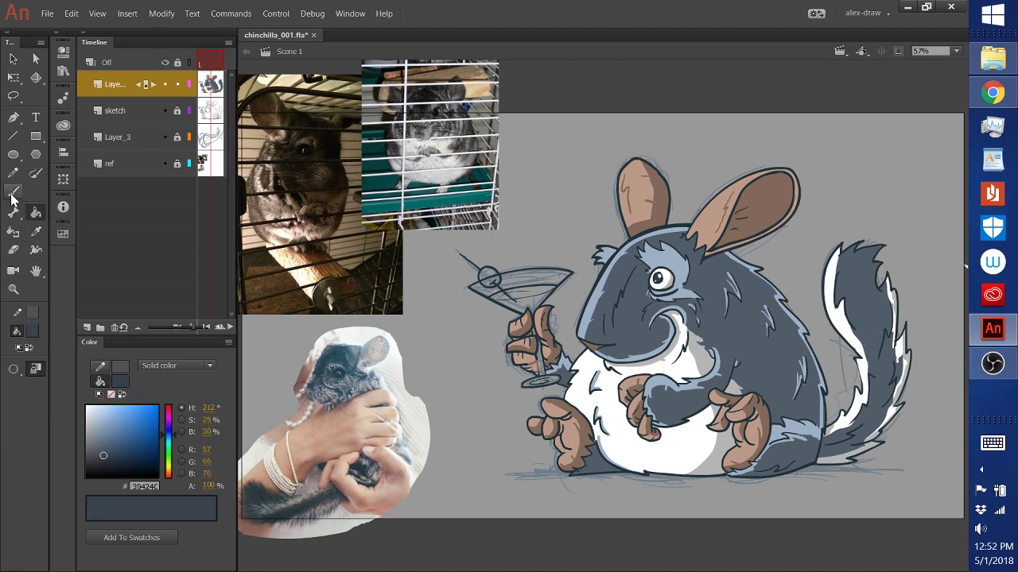
{"action": "left_click", "coordinate": [13, 191]}
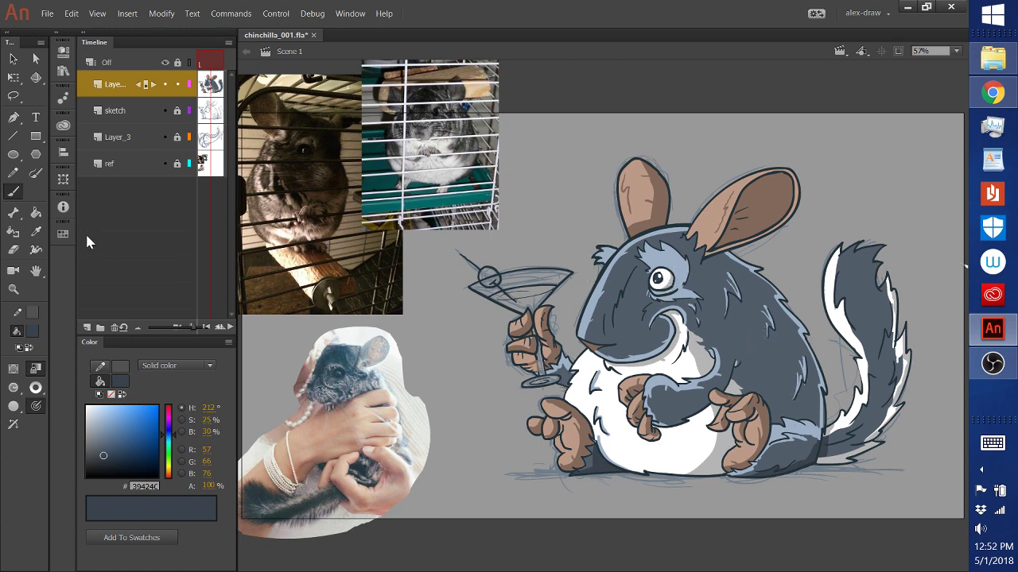
Step: Pick the light brown #BC9A88 from the chinchilla's far ear for the brush
{"action": "key", "text": "i"}
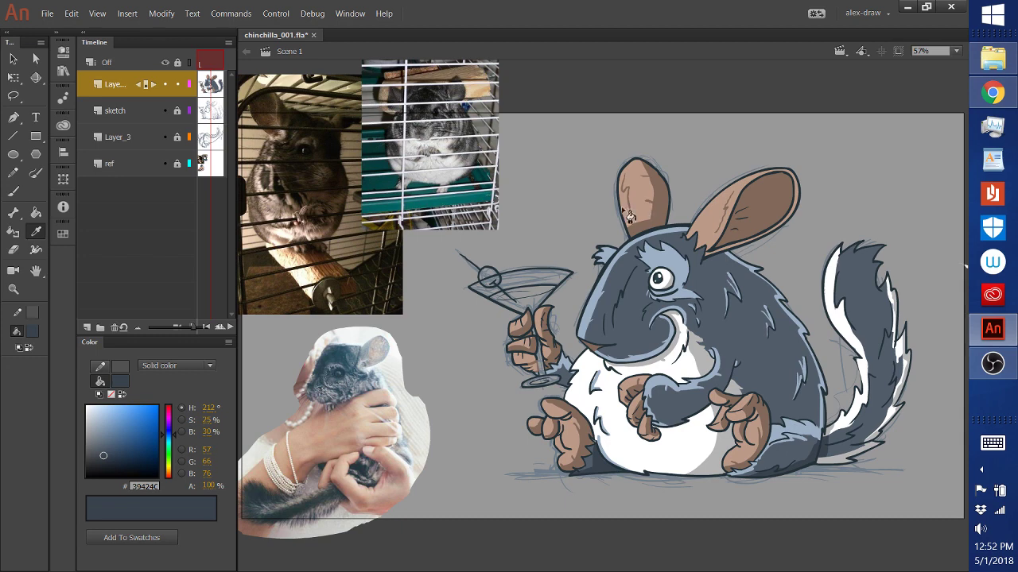
{"action": "left_click", "coordinate": [632, 211]}
{"action": "left_click", "coordinate": [13, 189]}
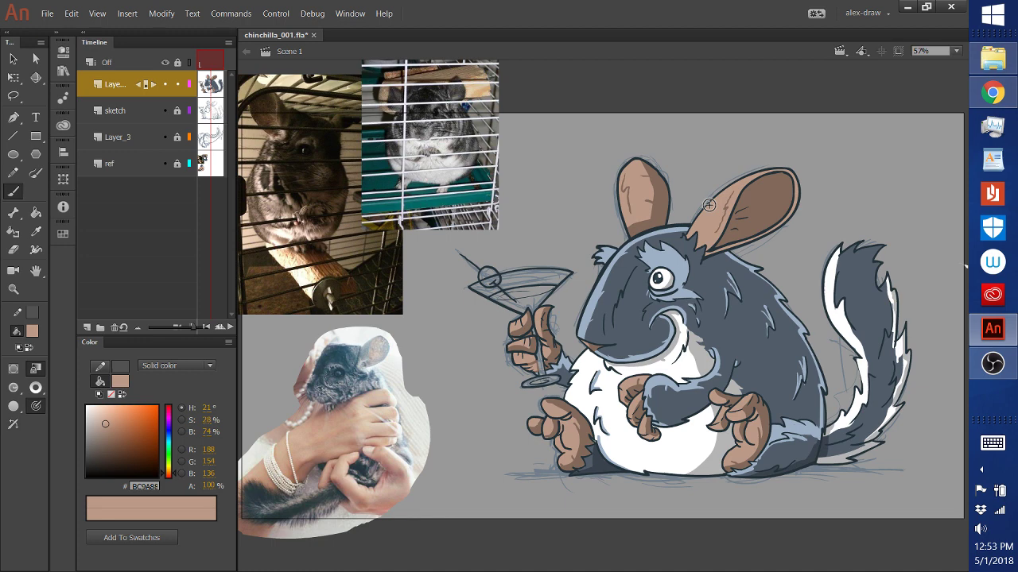
Step: Save the file and set the brush colour to black, #000000
{"action": "left_click", "coordinate": [47, 14]}
{"action": "left_click", "coordinate": [72, 154]}
{"action": "type", "text": "000000"}
{"action": "key", "text": "Return"}
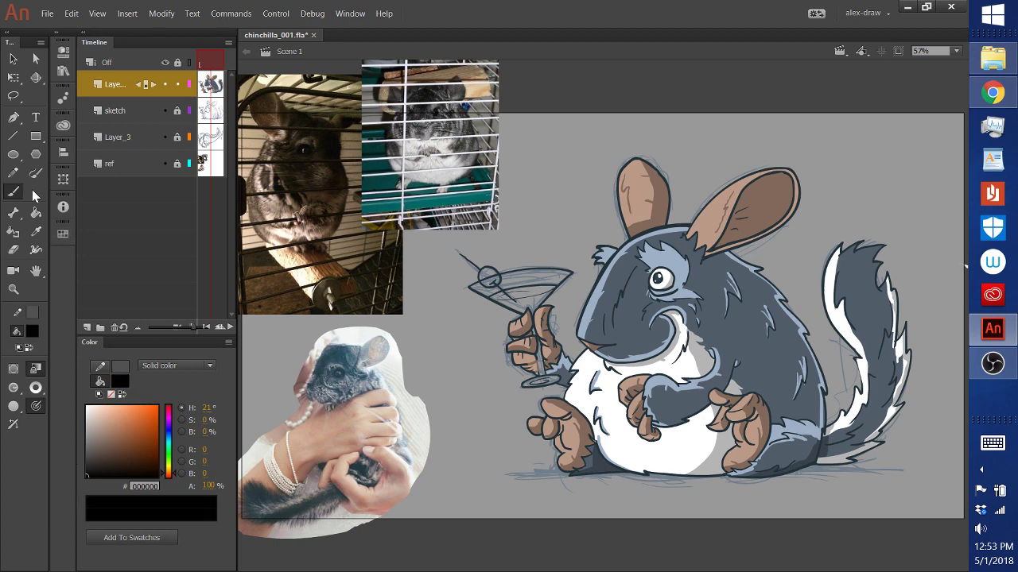
Step: Paint a thin black zigzag fur crease on the dark fur near the tail's tip with a smaller brush, undoing the unwanted strokes
{"action": "mouse_move", "coordinate": [849, 261]}
{"action": "left_mouse_down"}
{"action": "mouse_move", "coordinate": [852, 294]}
{"action": "mouse_move", "coordinate": [881, 328]}
{"action": "left_mouse_up"}
{"action": "key", "text": "ctrl+z"}
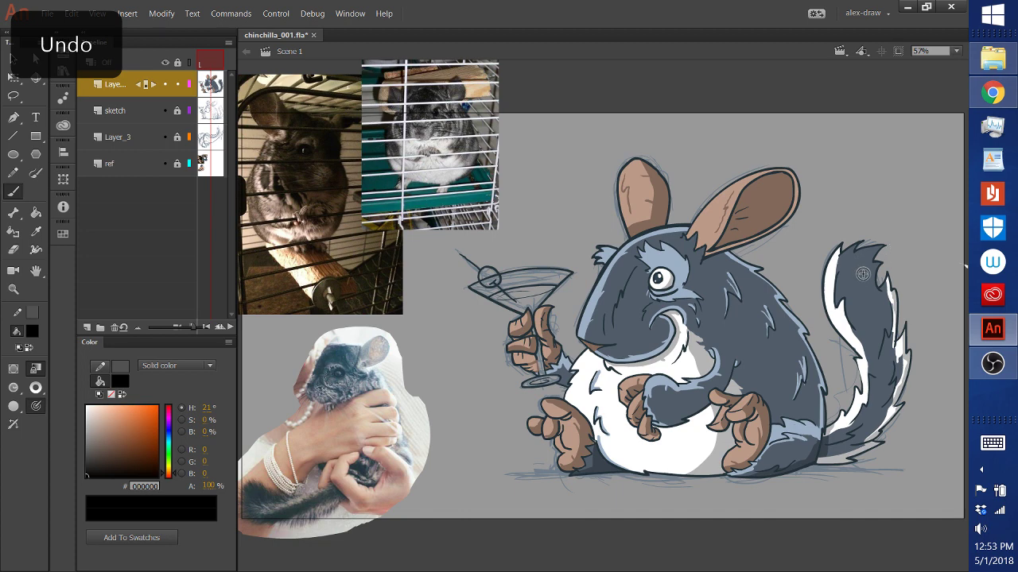
{"action": "key", "text": "ctrl+y"}
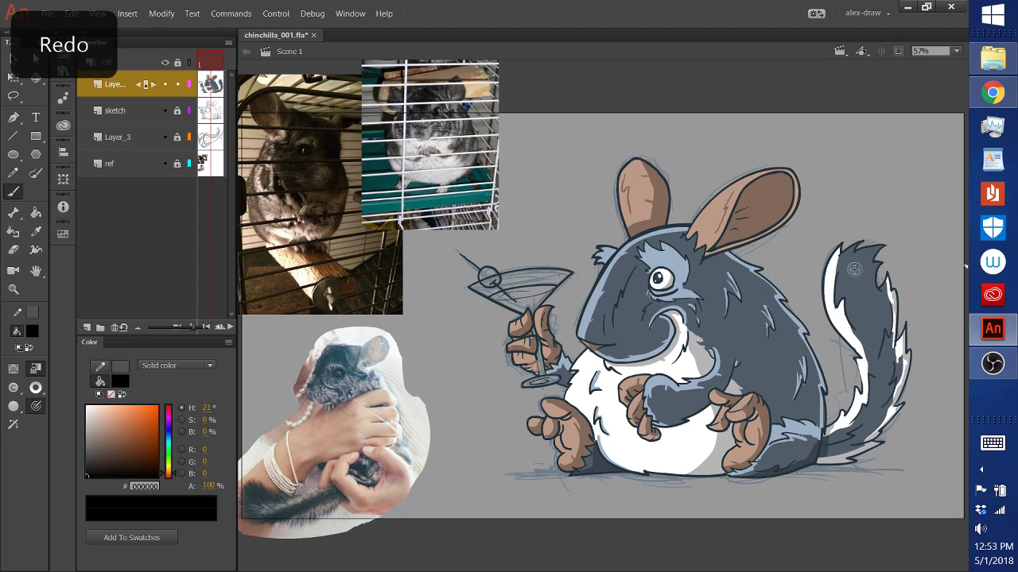
{"action": "key", "text": "ctrl+z"}
{"action": "key", "text": "bracketleft"}
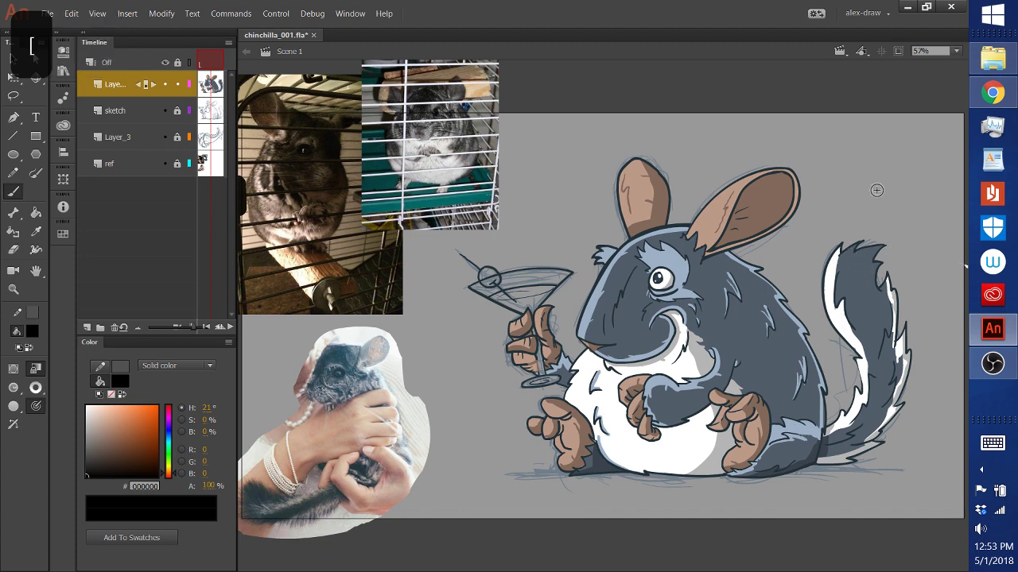
{"action": "left_click_drag", "start_coordinate": [868, 202], "coordinate": [896, 167]}
{"action": "key", "text": "ctrl+z"}
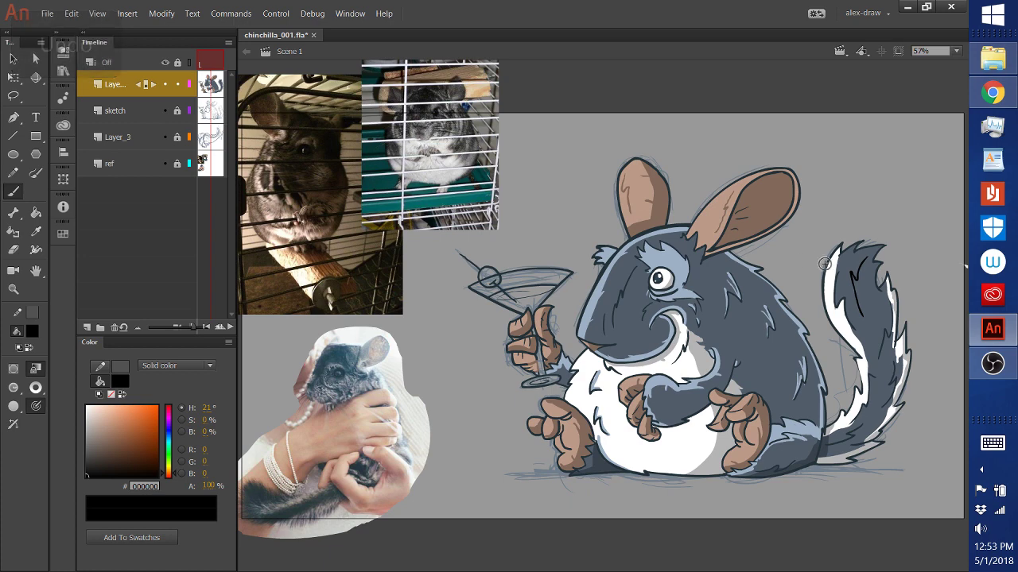
{"action": "key", "text": "ctrl+z"}
{"action": "left_click_drag", "start_coordinate": [857, 267], "coordinate": [847, 323]}
{"action": "key", "text": "ctrl+z"}
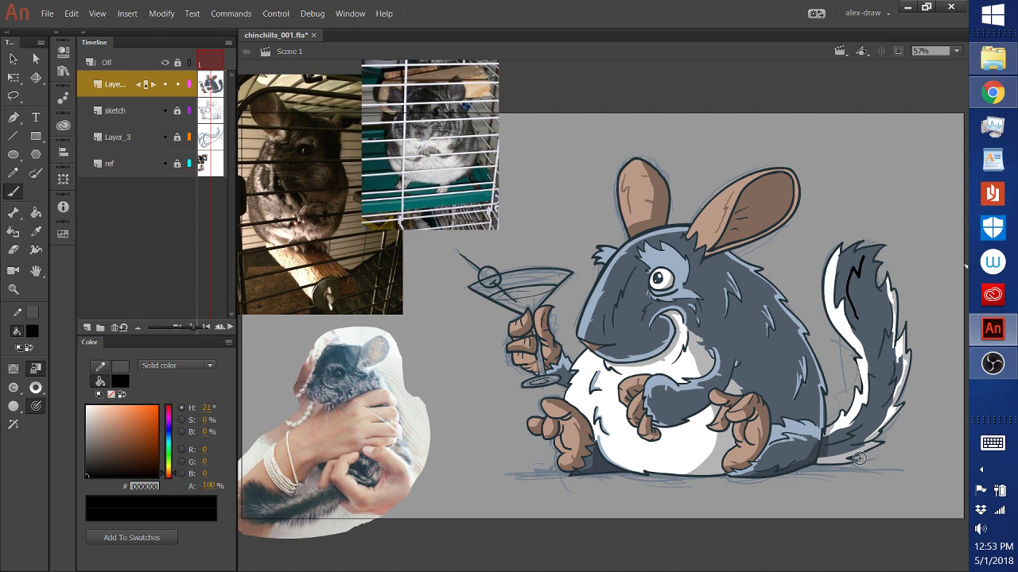
{"action": "key", "text": "ctrl+z"}
Step: Try the brush in another painting mode, undoing the test strokes
{"action": "left_click", "coordinate": [13, 388]}
{"action": "left_click", "coordinate": [79, 386]}
{"action": "key", "text": "ctrl+z"}
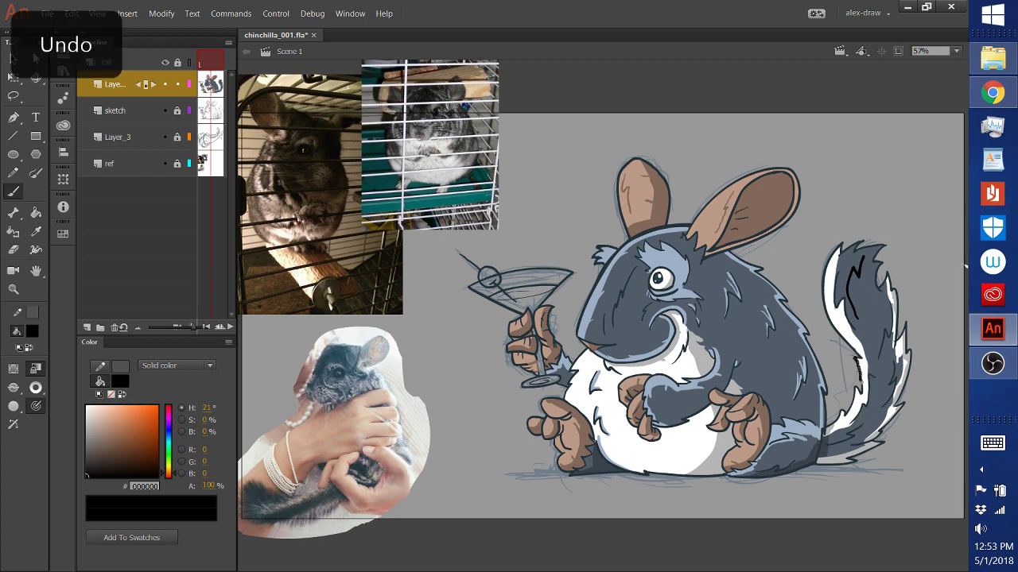
{"action": "key", "text": "ctrl+z"}
{"action": "key", "text": "ctrl+z"}
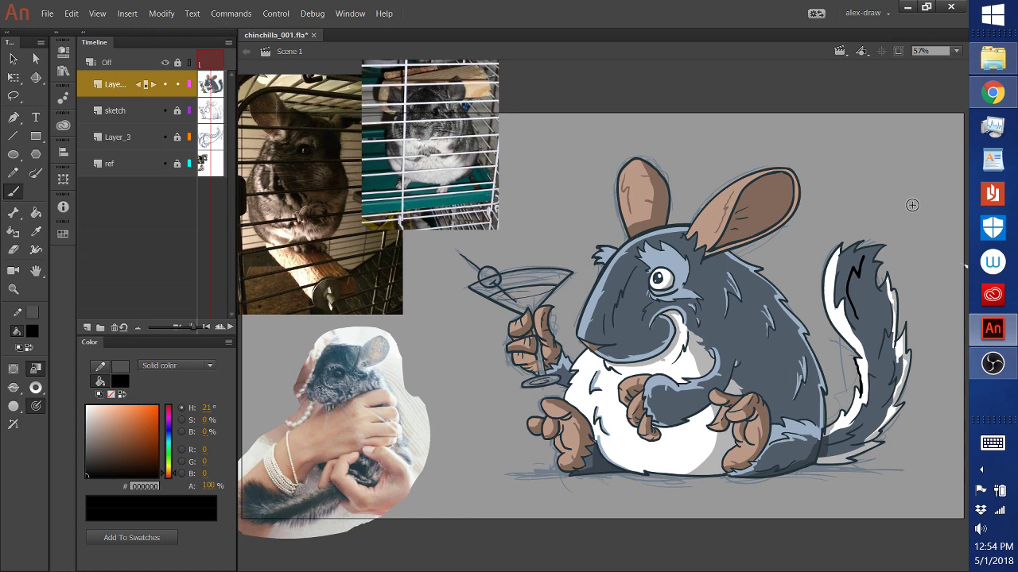
Step: Fill the drink in the martini glass with light green #9FF28F, undoing and redoing the first fill
{"action": "mouse_move", "coordinate": [171, 452]}
{"action": "left_mouse_down"}
{"action": "mouse_move", "coordinate": [172, 477]}
{"action": "mouse_move", "coordinate": [170, 457]}
{"action": "left_mouse_up"}
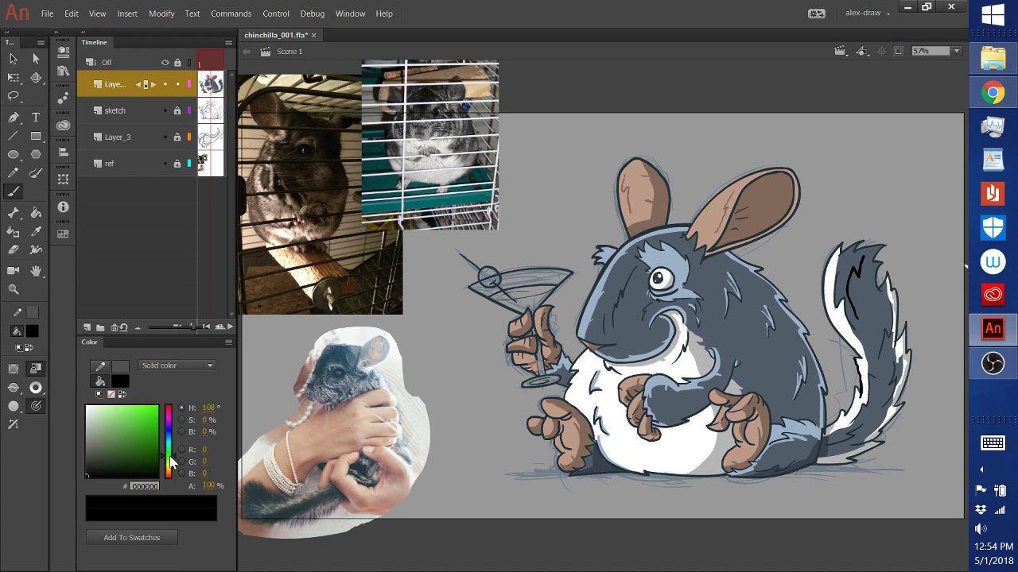
{"action": "left_click_drag", "start_coordinate": [111, 415], "coordinate": [114, 408]}
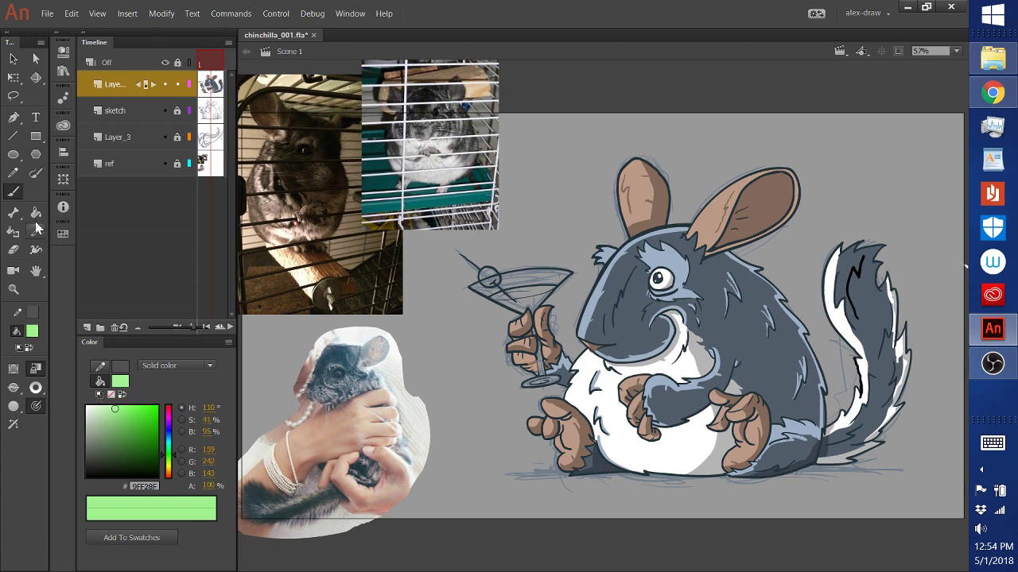
{"action": "left_click", "coordinate": [36, 213]}
{"action": "left_click", "coordinate": [537, 295]}
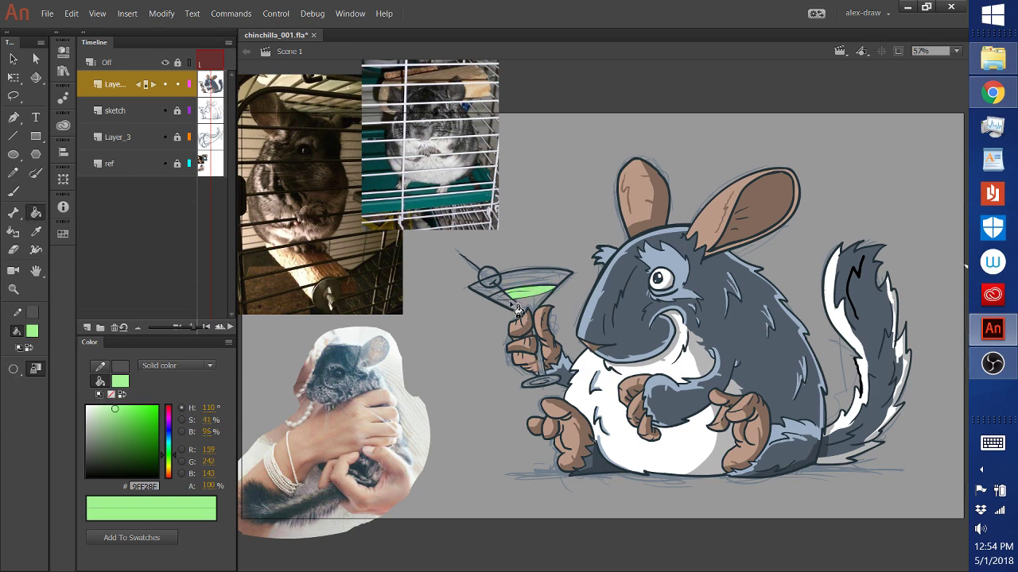
{"action": "left_click", "coordinate": [515, 309]}
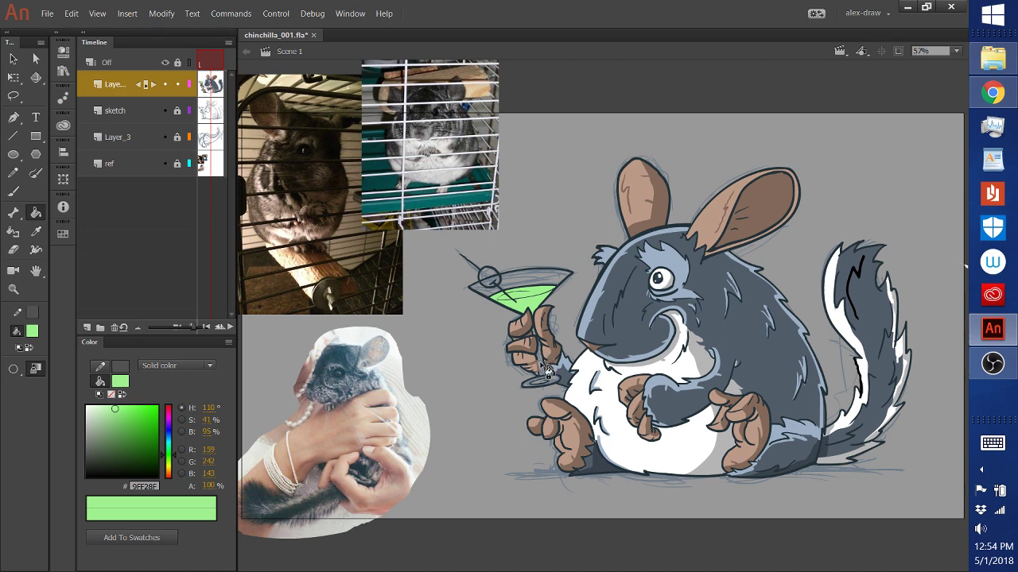
{"action": "key", "text": "ctrl+z"}
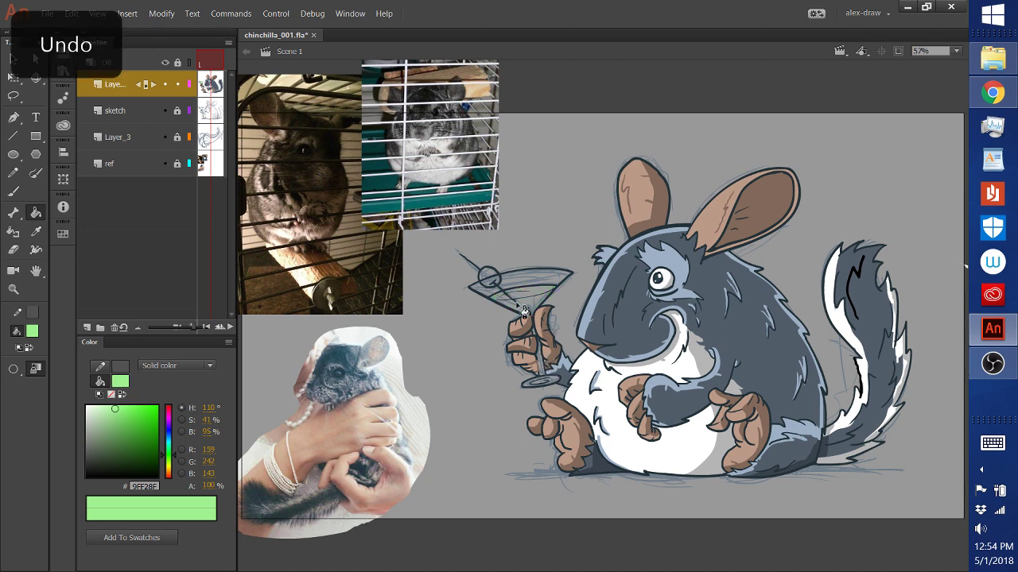
{"action": "left_click", "coordinate": [534, 299]}
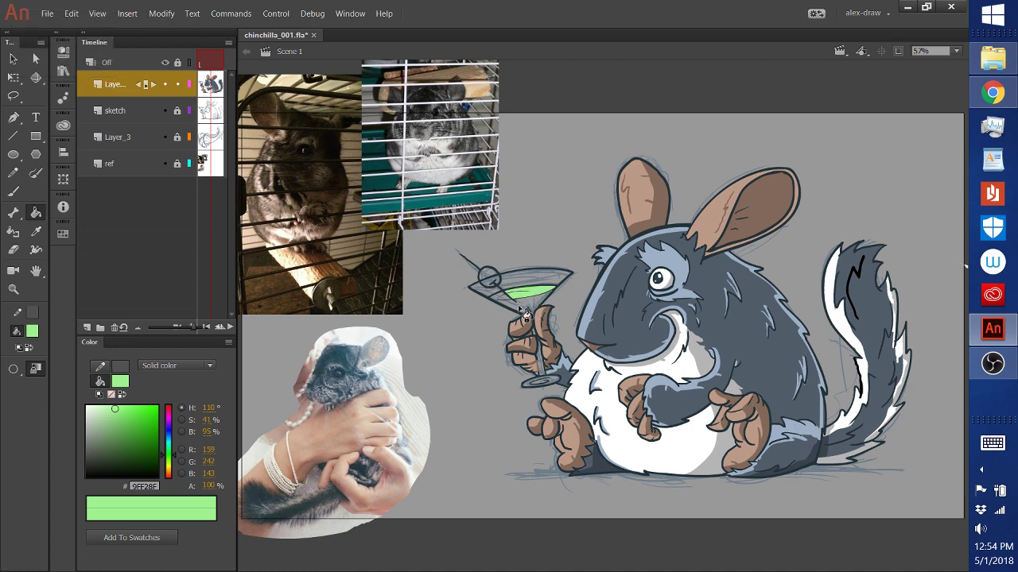
{"action": "left_click", "coordinate": [515, 302]}
Step: Pick the dark outline colour #233239 from the linework of the hand holding the martini glass
{"action": "left_click", "coordinate": [13, 289]}
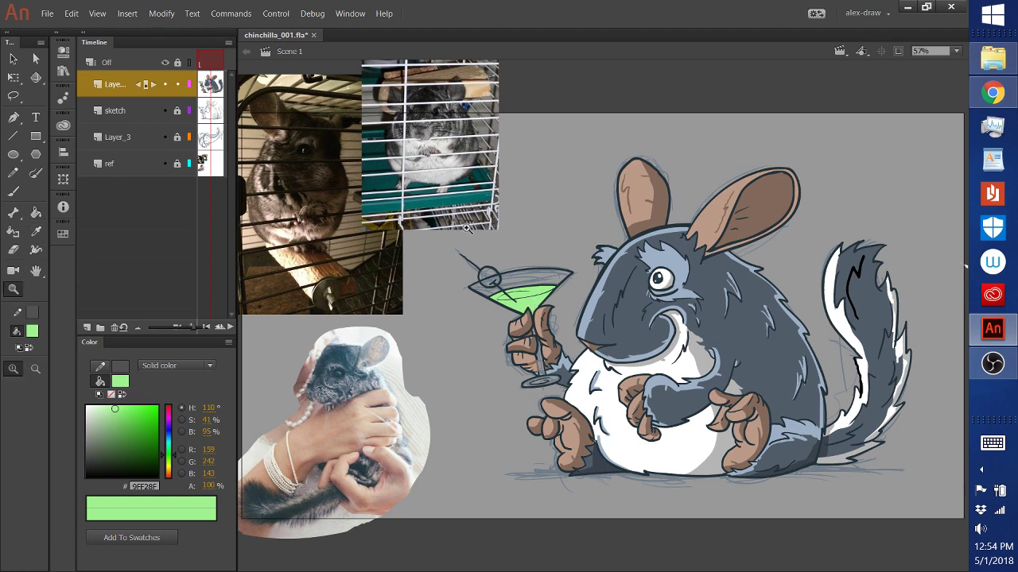
{"action": "left_click_drag", "start_coordinate": [496, 255], "coordinate": [701, 413]}
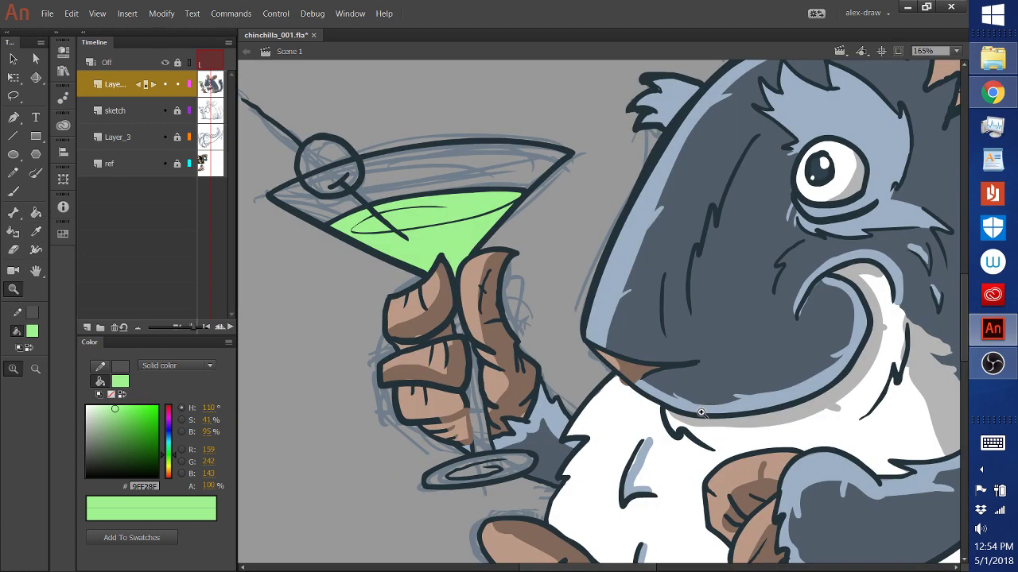
{"action": "left_click", "coordinate": [35, 231]}
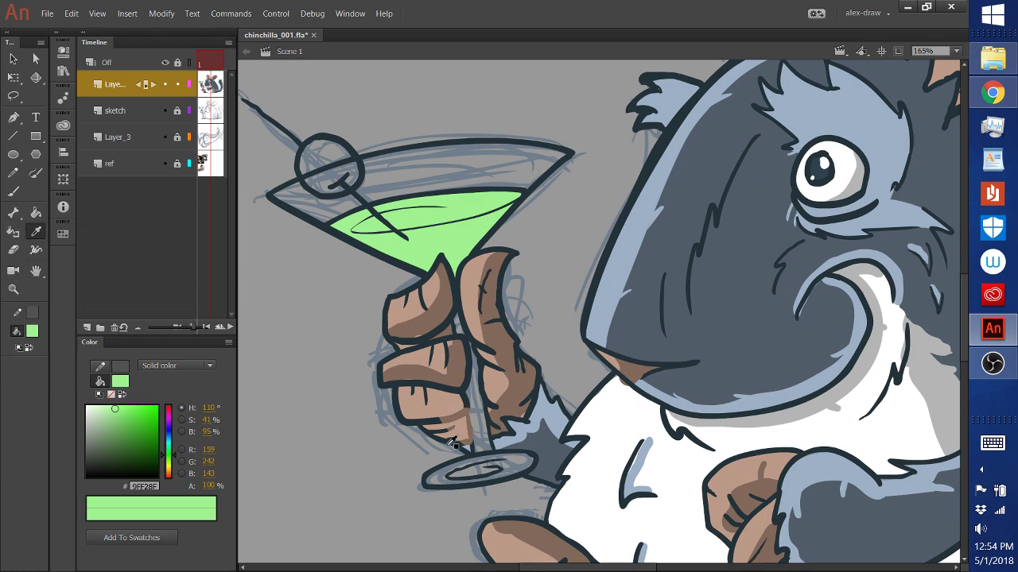
{"action": "left_click", "coordinate": [439, 420]}
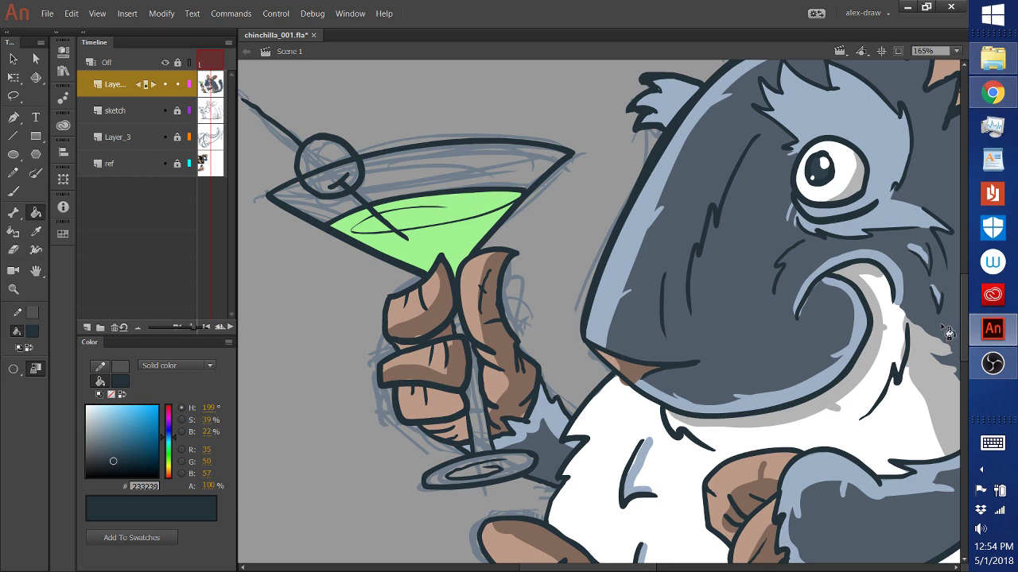
Step: Pick the drink's green, lighten it to #F3FEF1 for the brush, and change the brush's painting mode
{"action": "left_click", "coordinate": [36, 232]}
{"action": "left_click", "coordinate": [442, 227]}
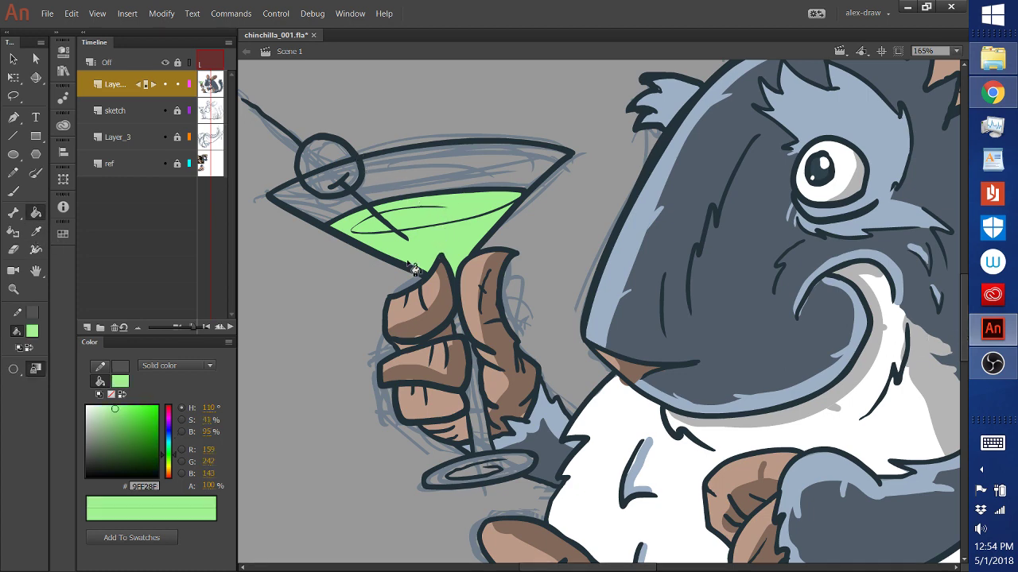
{"action": "left_click", "coordinate": [116, 434]}
{"action": "left_click_drag", "start_coordinate": [116, 434], "coordinate": [88, 407]}
{"action": "left_click", "coordinate": [13, 192]}
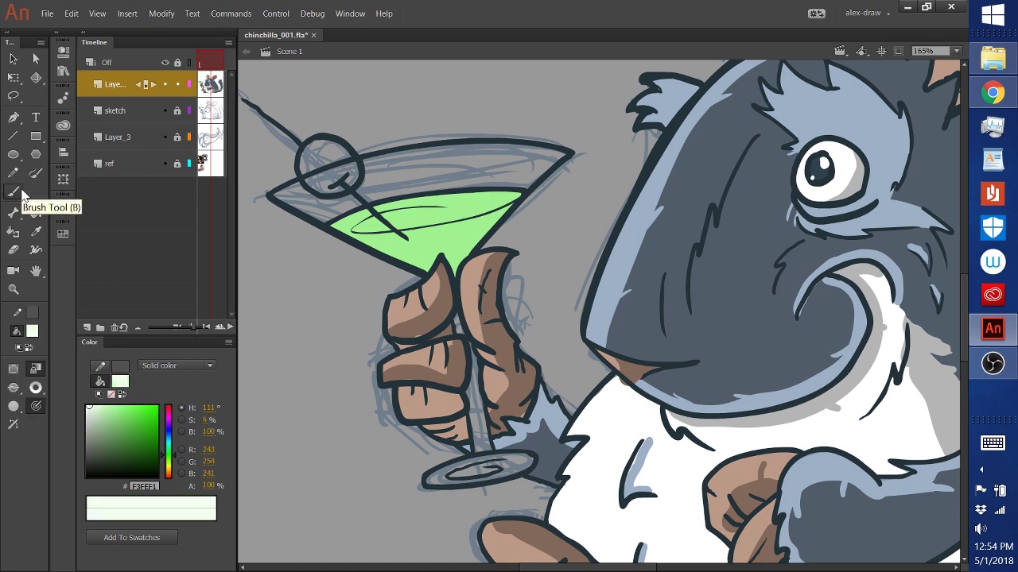
{"action": "left_click", "coordinate": [13, 387]}
{"action": "left_click", "coordinate": [75, 443]}
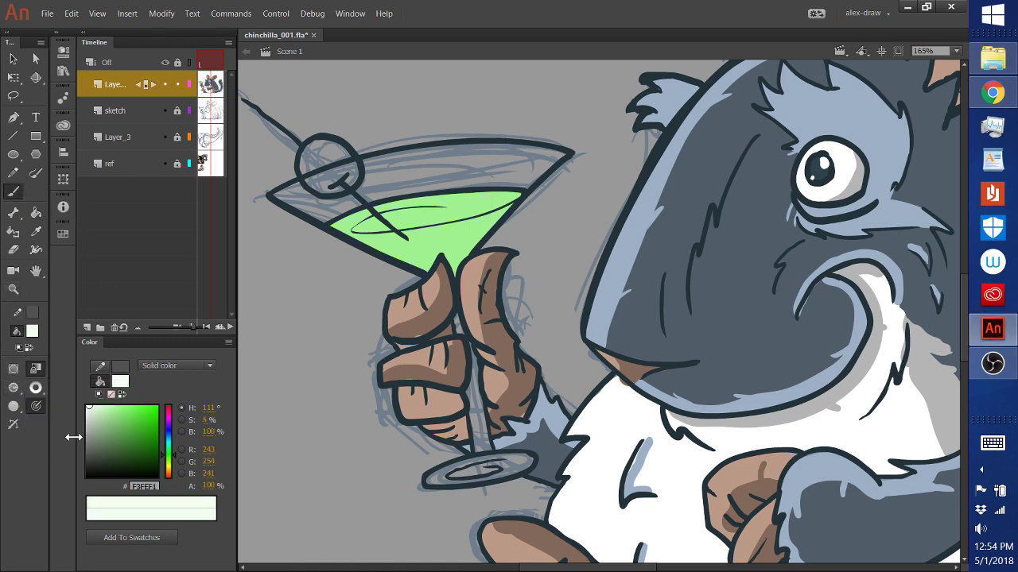
Step: Paint the drink's elliptical surface with the pale green and add thin highlight streaks on the liquid below it
{"action": "mouse_move", "coordinate": [480, 207]}
{"action": "left_mouse_down"}
{"action": "mouse_move", "coordinate": [447, 194]}
{"action": "mouse_move", "coordinate": [509, 196]}
{"action": "mouse_move", "coordinate": [429, 201]}
{"action": "mouse_move", "coordinate": [500, 196]}
{"action": "mouse_move", "coordinate": [321, 232]}
{"action": "mouse_move", "coordinate": [423, 206]}
{"action": "mouse_move", "coordinate": [467, 203]}
{"action": "mouse_move", "coordinate": [363, 230]}
{"action": "mouse_move", "coordinate": [516, 194]}
{"action": "left_mouse_up"}
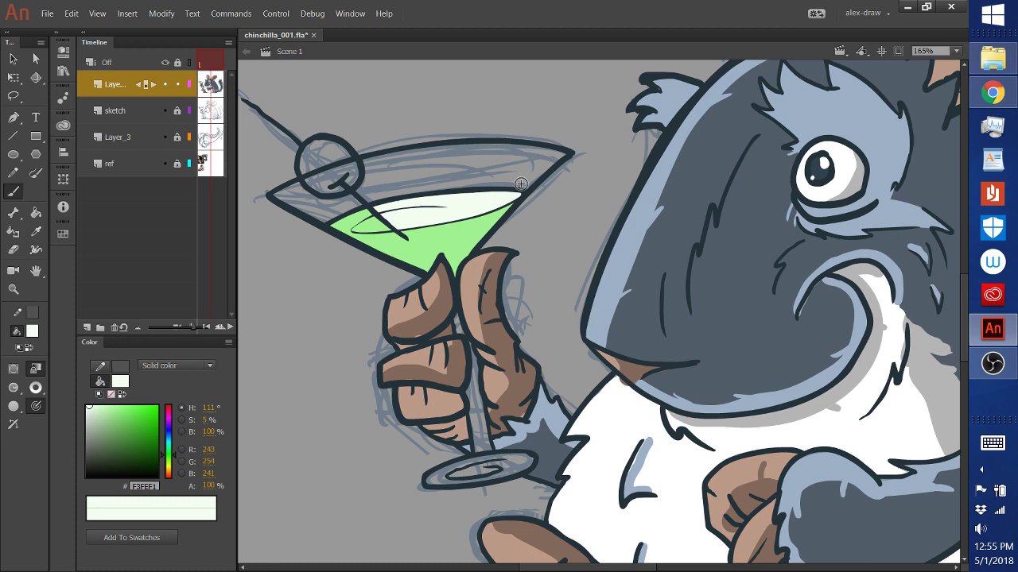
{"action": "mouse_move", "coordinate": [375, 224]}
{"action": "left_mouse_down"}
{"action": "mouse_move", "coordinate": [393, 222]}
{"action": "mouse_move", "coordinate": [350, 231]}
{"action": "mouse_move", "coordinate": [383, 215]}
{"action": "mouse_move", "coordinate": [347, 233]}
{"action": "mouse_move", "coordinate": [351, 220]}
{"action": "left_mouse_up"}
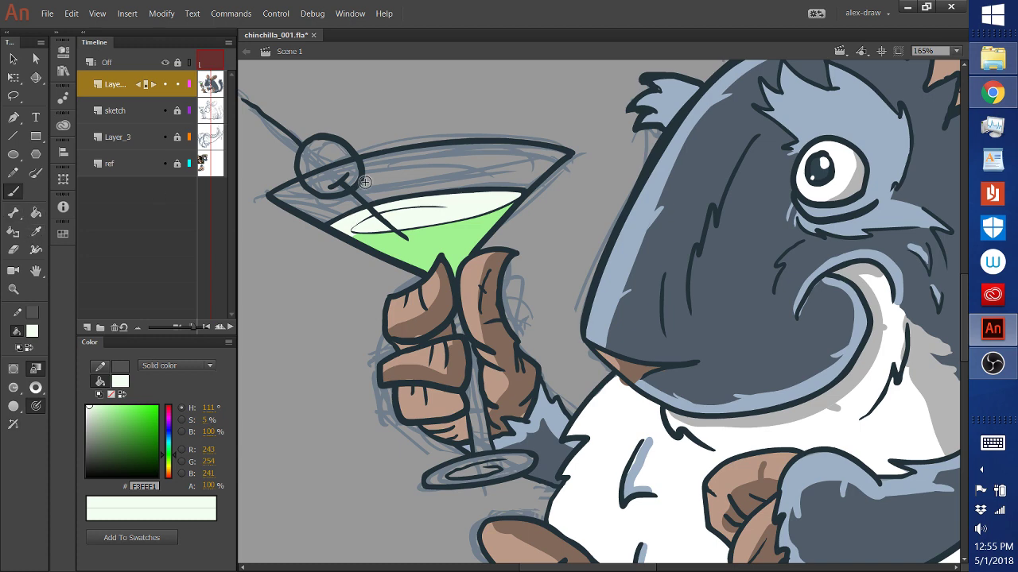
{"action": "left_click_drag", "start_coordinate": [458, 228], "coordinate": [488, 223]}
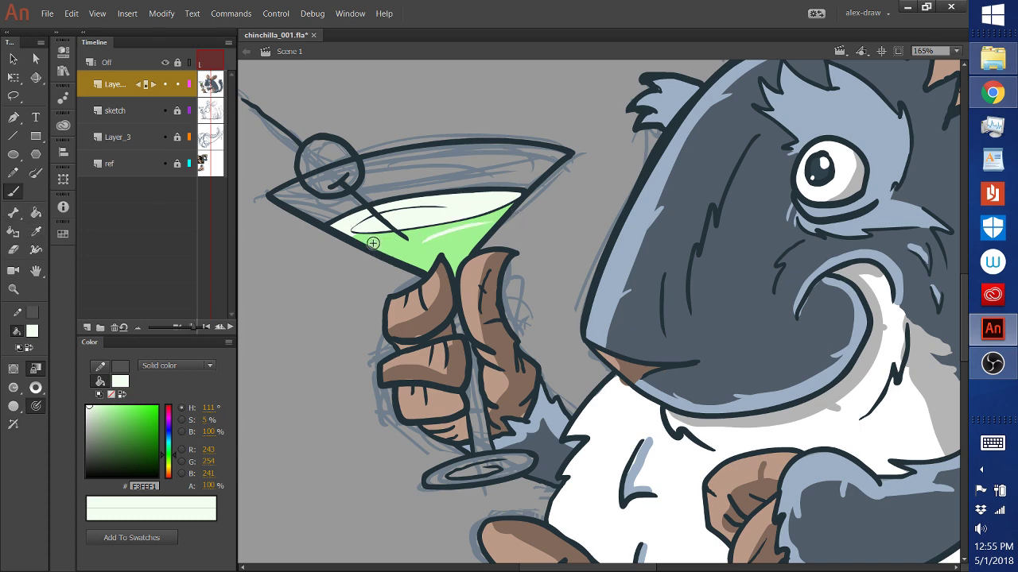
{"action": "left_click_drag", "start_coordinate": [372, 242], "coordinate": [418, 238]}
Step: Try filling the empty part of the glass above the drink with white #FFFFFF, and undo it
{"action": "mouse_move", "coordinate": [94, 415]}
{"action": "left_mouse_down"}
{"action": "mouse_move", "coordinate": [91, 449]}
{"action": "mouse_move", "coordinate": [81, 395]}
{"action": "left_mouse_up"}
{"action": "left_click", "coordinate": [35, 213]}
{"action": "left_click", "coordinate": [433, 180]}
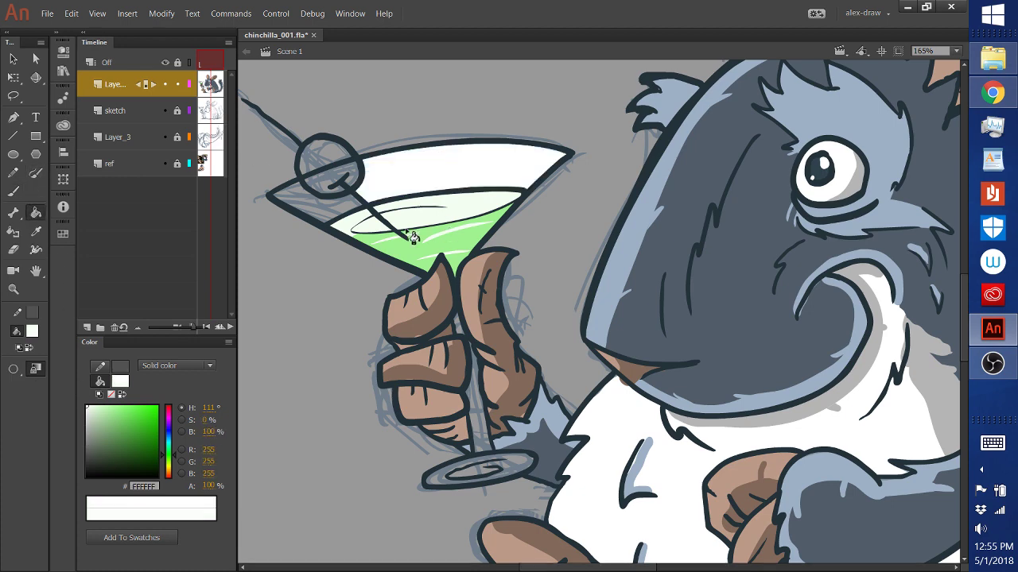
{"action": "key", "text": "ctrl+z"}
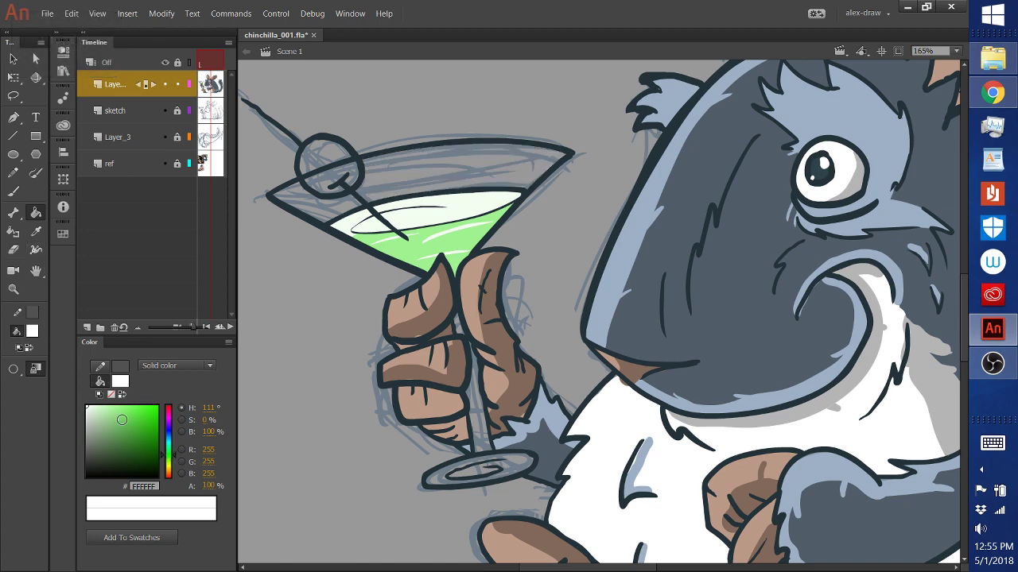
Step: Pick the drink's light green #9FF28F and fill the martini glass's stem and base with it
{"action": "left_click", "coordinate": [35, 231]}
{"action": "left_click", "coordinate": [452, 231]}
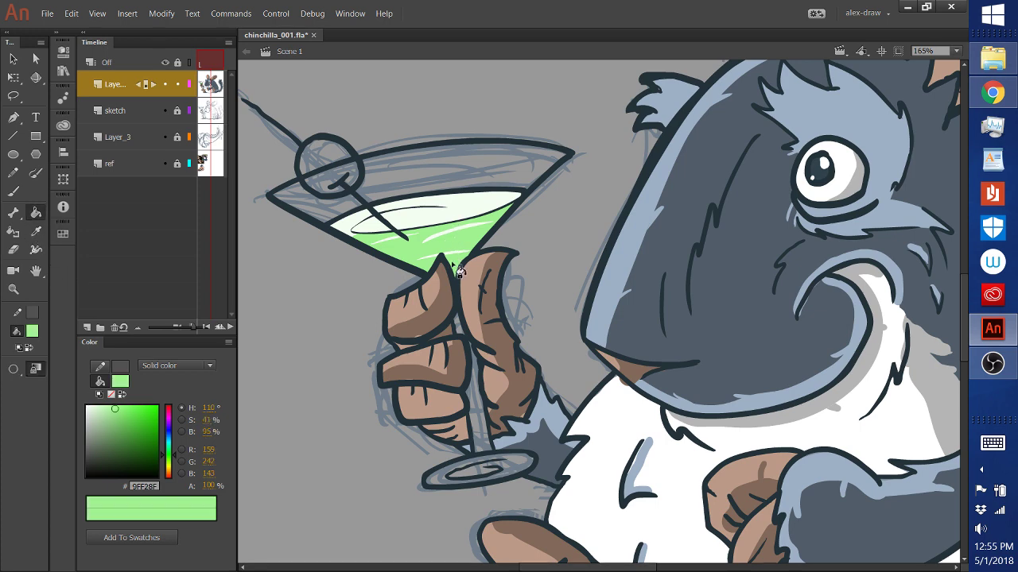
{"action": "left_click", "coordinate": [476, 419]}
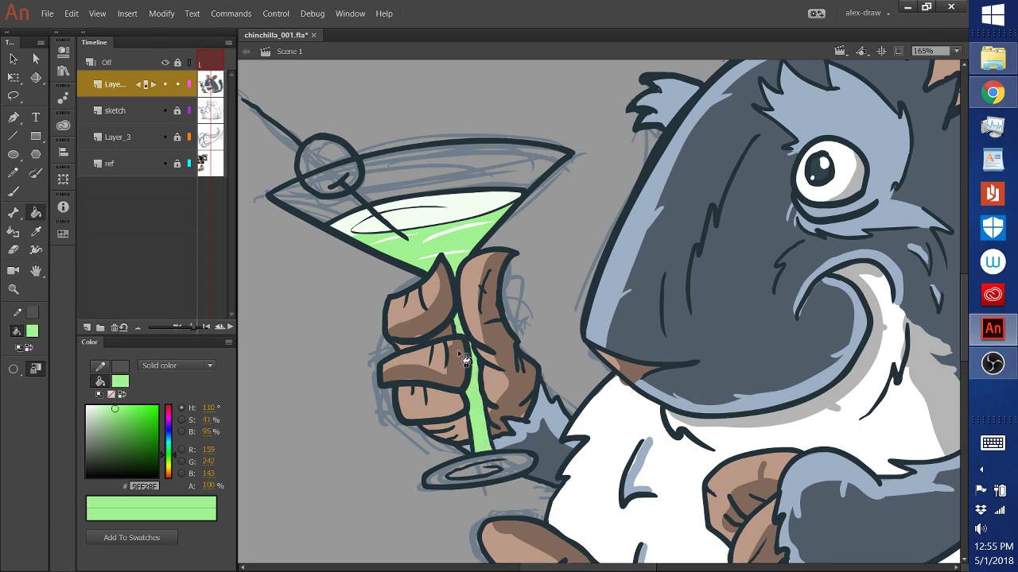
{"action": "left_click", "coordinate": [513, 474]}
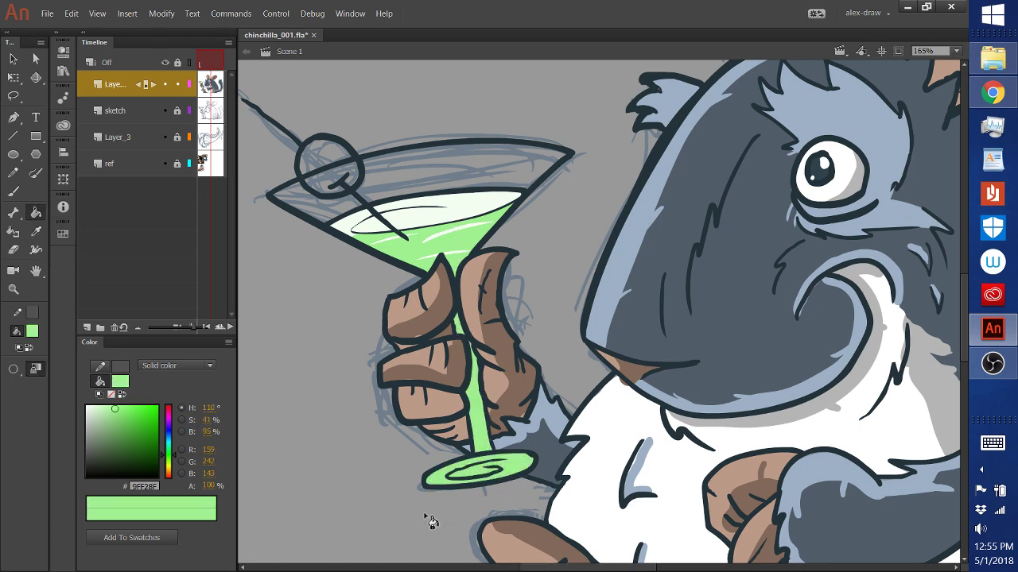
Step: Fill the empty part of the glass above the drink with light green #9FF28F and the olive with dark green #308420
{"action": "left_click", "coordinate": [510, 172]}
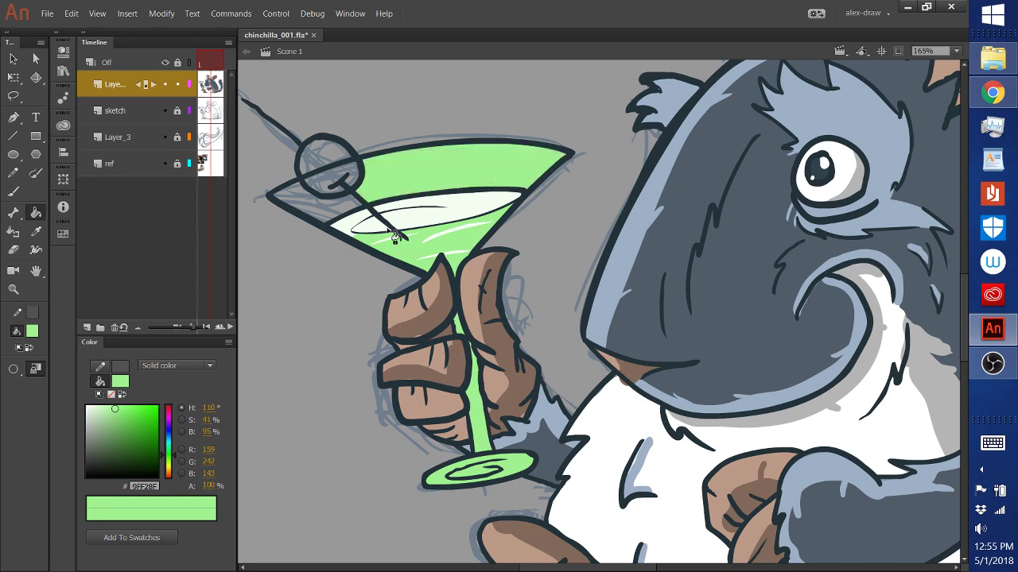
{"action": "left_click", "coordinate": [328, 212]}
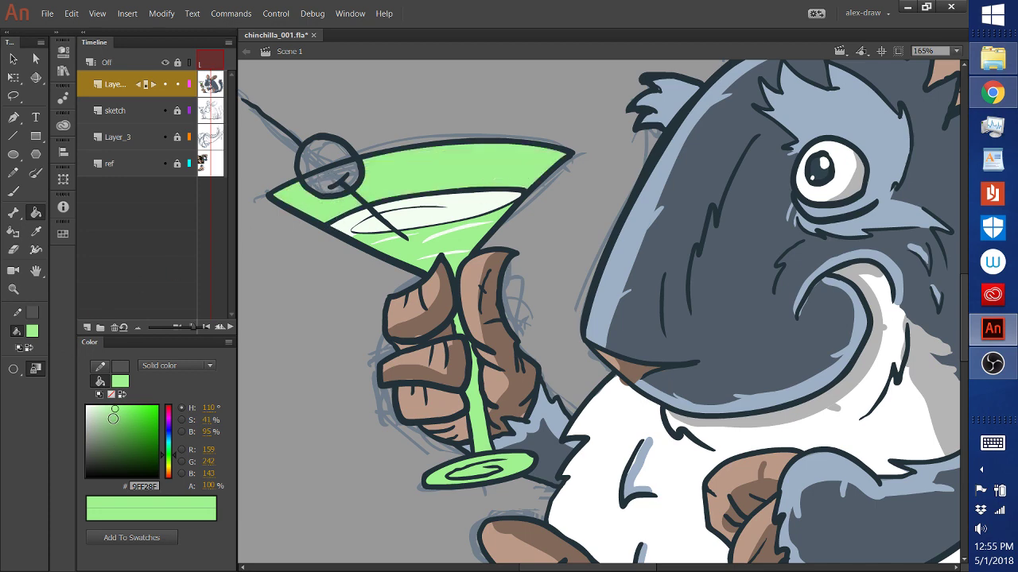
{"action": "left_click_drag", "start_coordinate": [114, 410], "coordinate": [140, 440]}
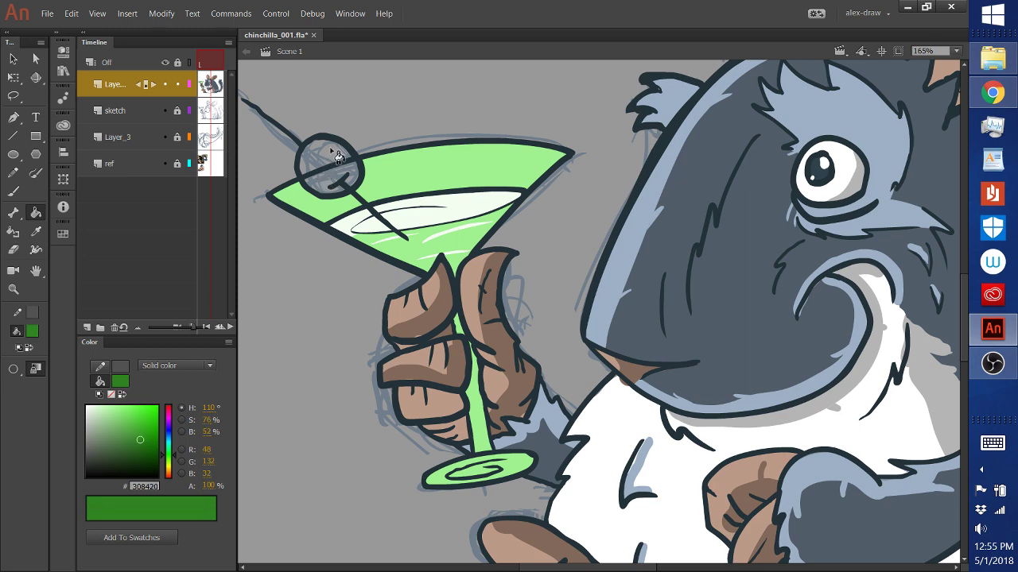
{"action": "left_click", "coordinate": [338, 157]}
{"action": "left_click", "coordinate": [334, 184]}
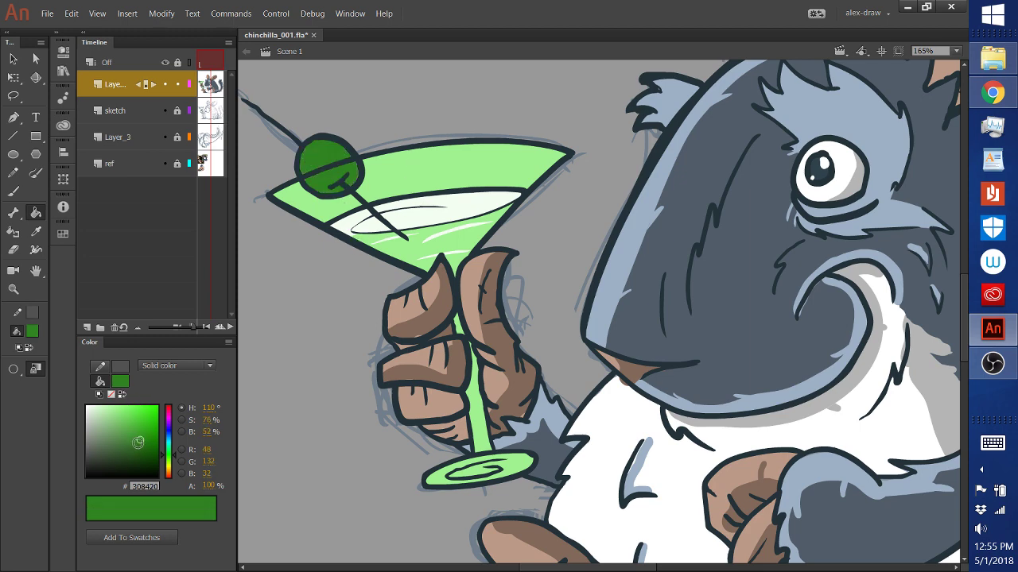
Step: Try paler greens #C3F6B9 and #EEFFEA as the fill for the empty part of the glass above the drink
{"action": "left_click_drag", "start_coordinate": [139, 442], "coordinate": [103, 408]}
{"action": "left_click", "coordinate": [501, 169]}
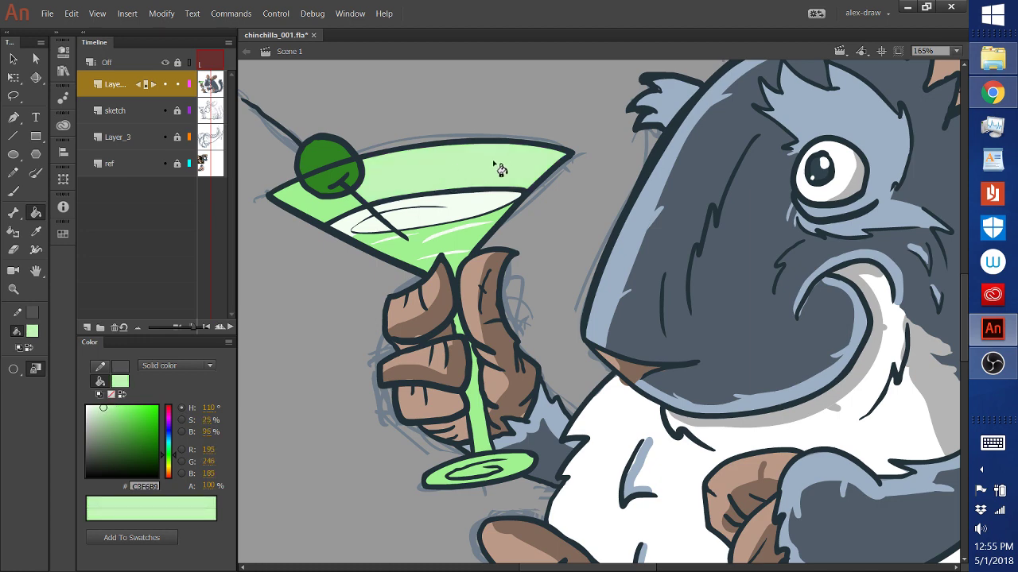
{"action": "left_click", "coordinate": [92, 406]}
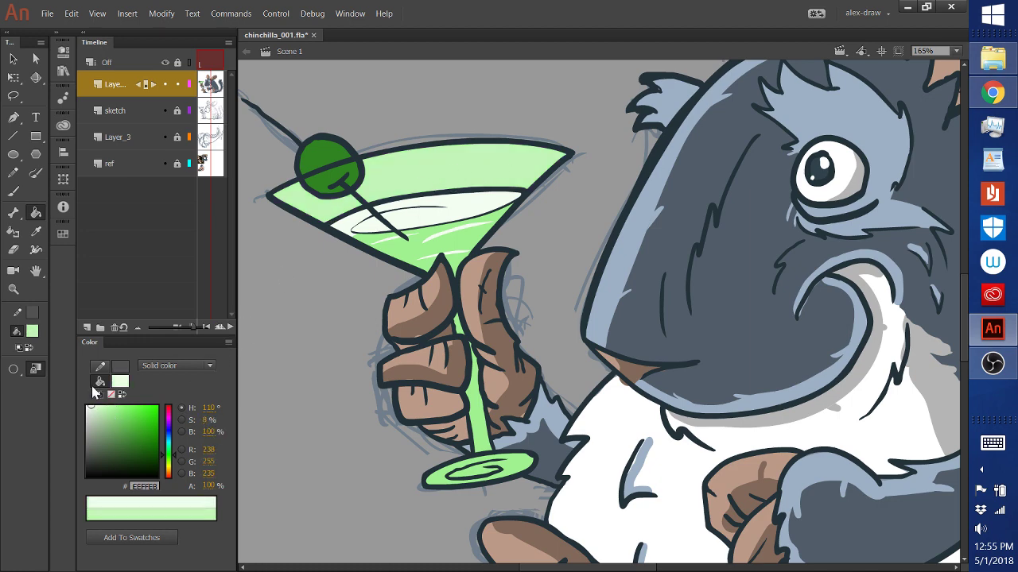
{"action": "left_click", "coordinate": [422, 170]}
{"action": "left_click", "coordinate": [338, 214]}
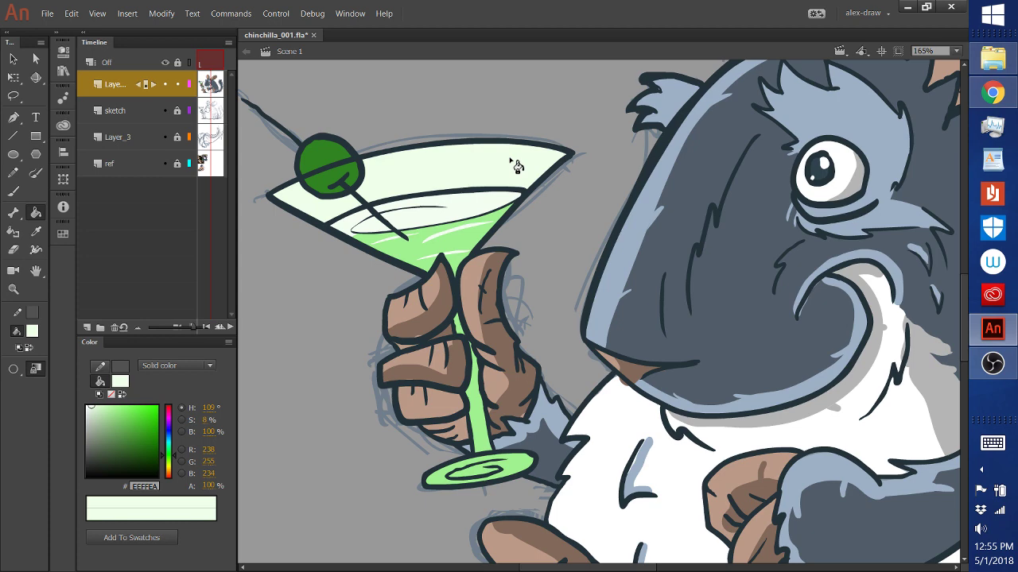
Step: Try filling the empty part of the glass with dark green #3B5036, and undo it
{"action": "left_click_drag", "start_coordinate": [106, 421], "coordinate": [108, 455]}
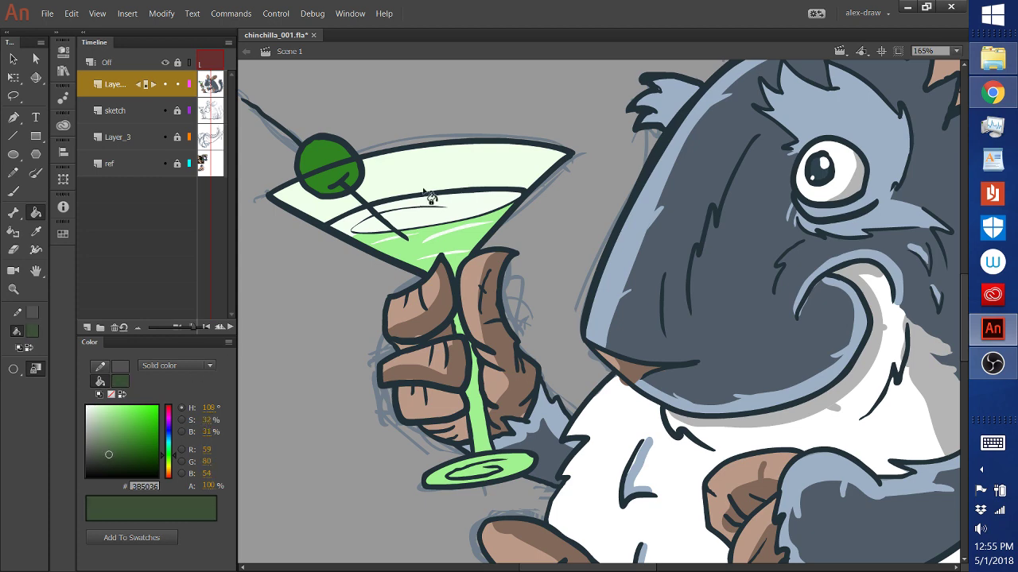
{"action": "left_click", "coordinate": [462, 181]}
{"action": "left_click", "coordinate": [333, 216]}
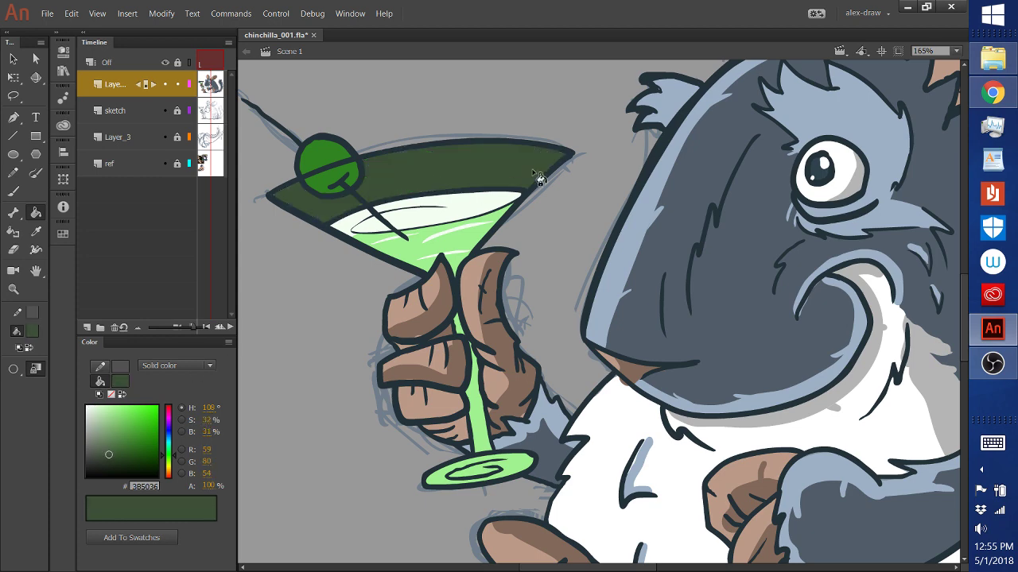
{"action": "key", "text": "ctrl+z"}
{"action": "key", "text": "ctrl+z"}
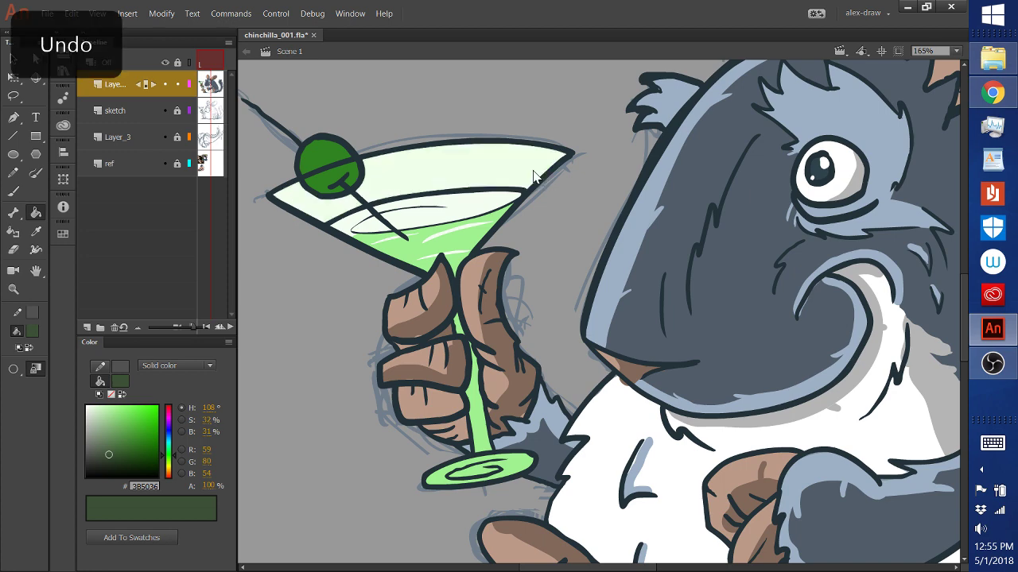
Step: Fill the empty part of the glass, its stem and its base with grey-green #8EAD87
{"action": "mouse_move", "coordinate": [111, 445]}
{"action": "left_mouse_down"}
{"action": "mouse_move", "coordinate": [94, 422]}
{"action": "mouse_move", "coordinate": [101, 429]}
{"action": "left_mouse_up"}
{"action": "left_click", "coordinate": [433, 173]}
{"action": "left_click", "coordinate": [354, 208]}
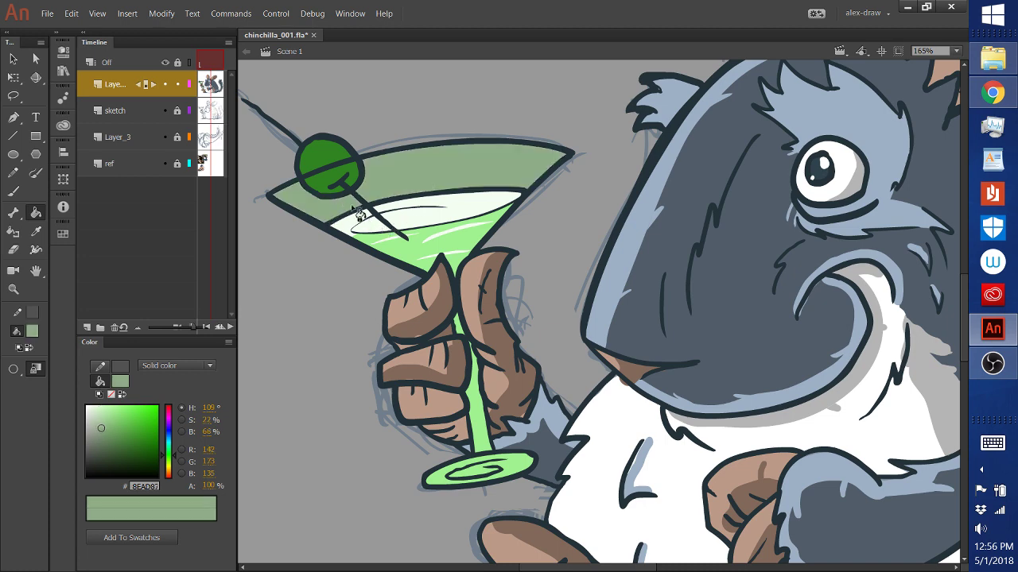
{"action": "left_click", "coordinate": [483, 436]}
{"action": "left_click", "coordinate": [466, 327]}
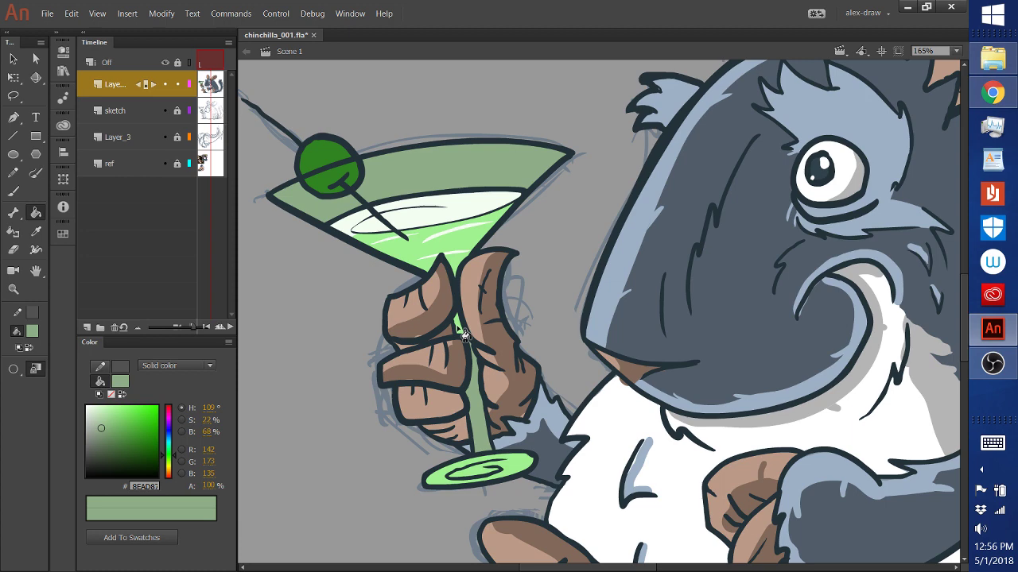
{"action": "left_click", "coordinate": [525, 475]}
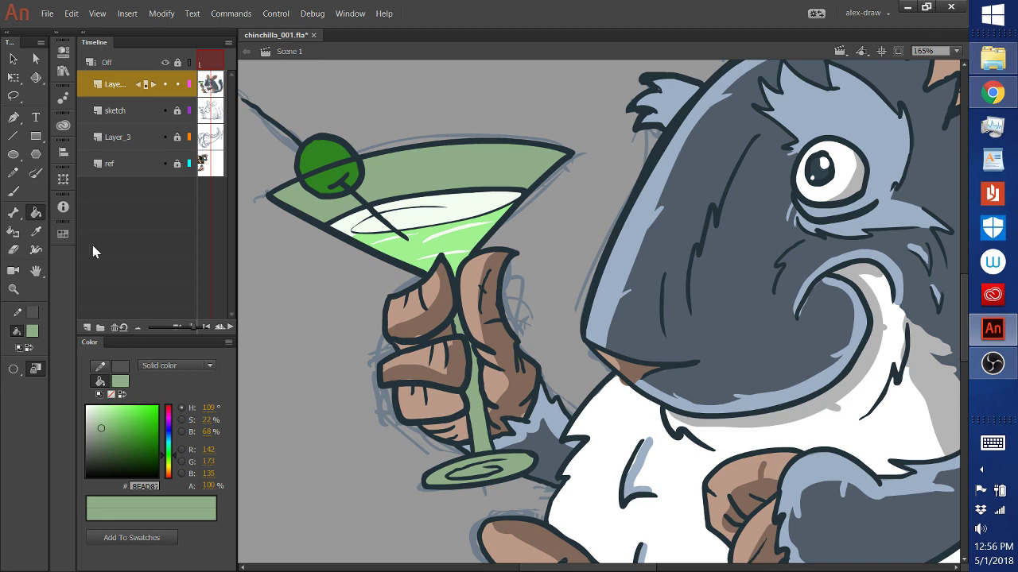
Step: Lighten the olive's green to #48B633 and brush highlights onto the olive in Paint Inside mode, undoing the last stroke
{"action": "left_click", "coordinate": [36, 232]}
{"action": "left_click", "coordinate": [333, 155]}
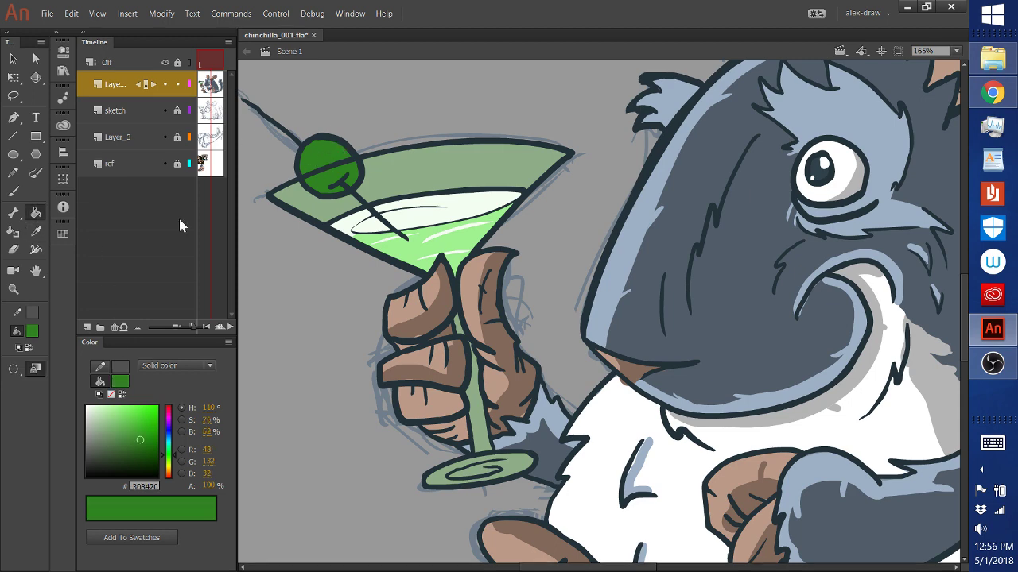
{"action": "left_click_drag", "start_coordinate": [139, 441], "coordinate": [137, 426]}
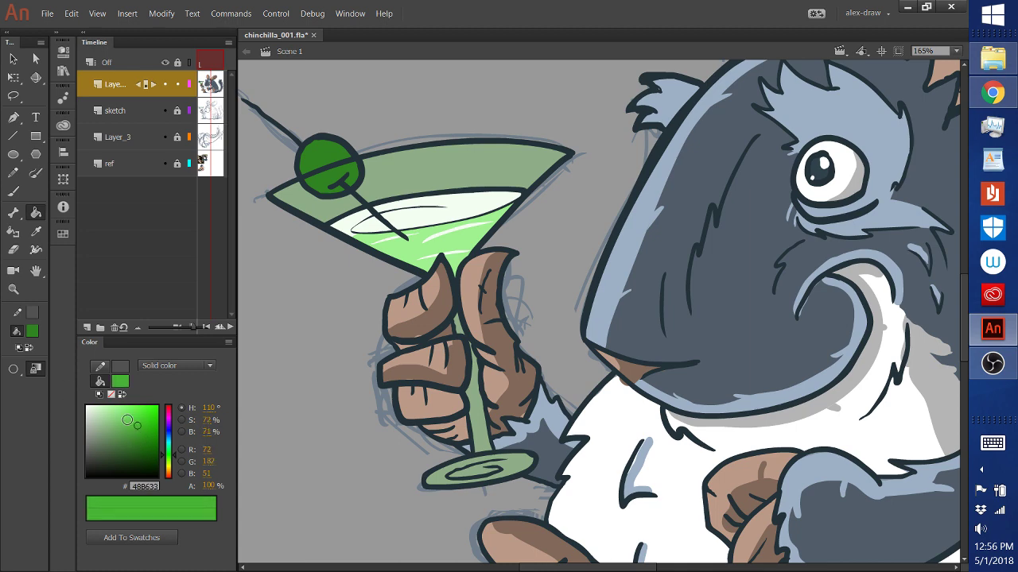
{"action": "left_click", "coordinate": [13, 191]}
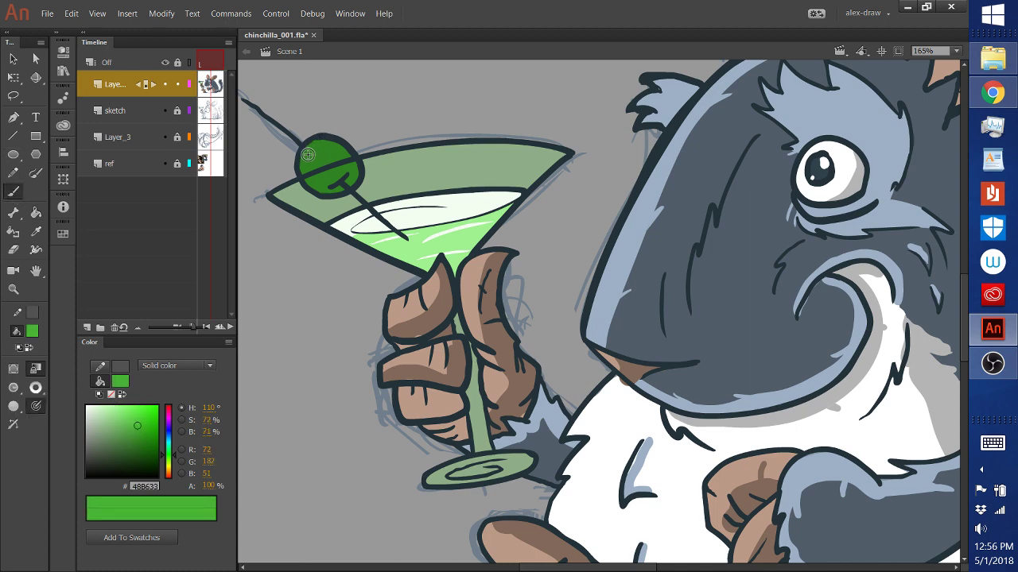
{"action": "left_click", "coordinate": [12, 387]}
{"action": "left_click", "coordinate": [73, 446]}
{"action": "mouse_move", "coordinate": [303, 166]}
{"action": "left_mouse_down"}
{"action": "mouse_move", "coordinate": [322, 140]}
{"action": "mouse_move", "coordinate": [298, 161]}
{"action": "left_mouse_up"}
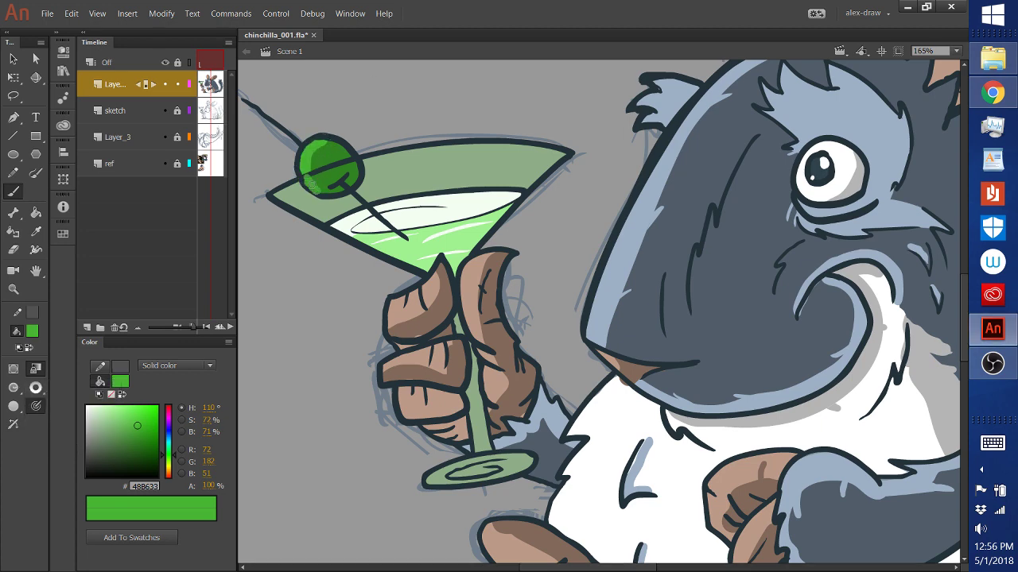
{"action": "key", "text": "ctrl+z"}
Step: Darken the glass's grey-green to #44593F, paint shading along the stem, and undo a trial shadow on the base
{"action": "left_click", "coordinate": [35, 231]}
{"action": "left_click", "coordinate": [465, 436]}
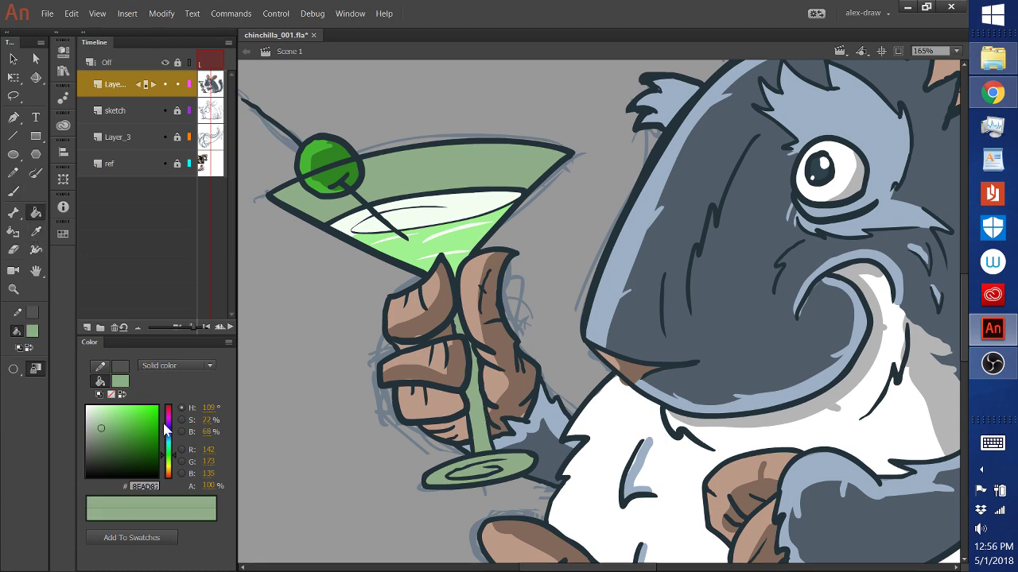
{"action": "left_click_drag", "start_coordinate": [101, 428], "coordinate": [106, 453]}
{"action": "left_click", "coordinate": [13, 191]}
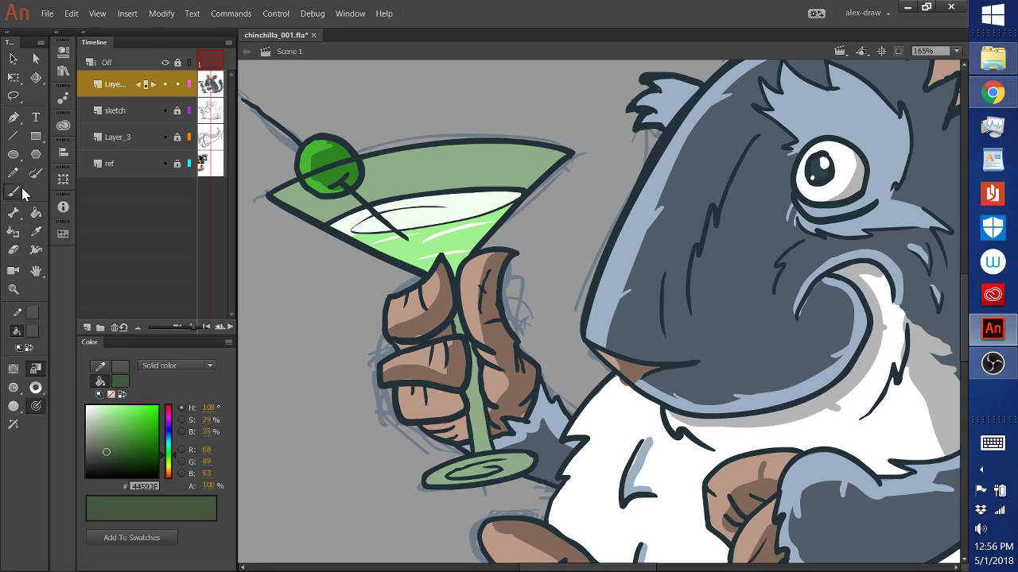
{"action": "mouse_move", "coordinate": [477, 389]}
{"action": "left_mouse_down"}
{"action": "mouse_move", "coordinate": [491, 446]}
{"action": "mouse_move", "coordinate": [466, 314]}
{"action": "left_mouse_up"}
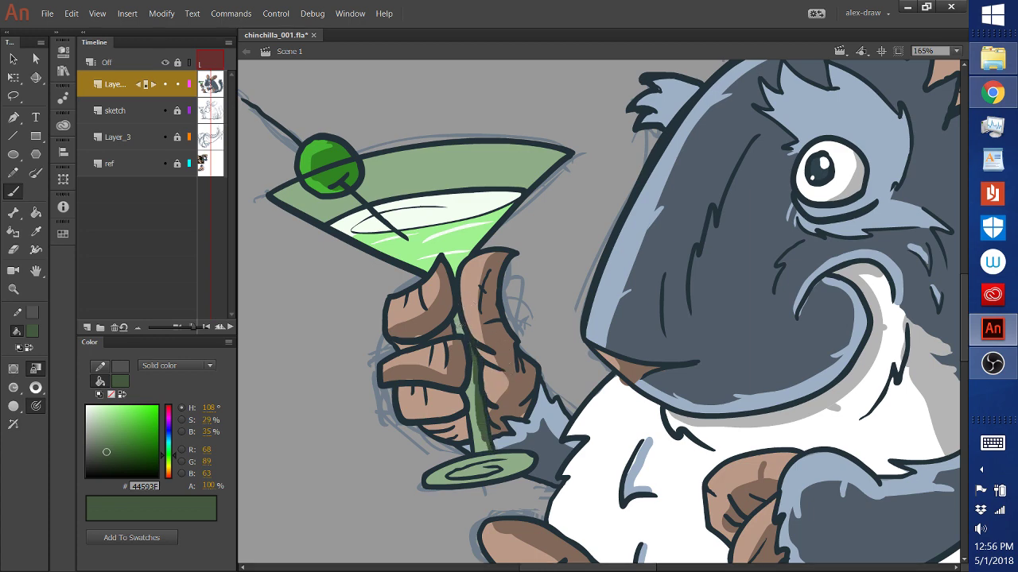
{"action": "key", "text": "ctrl+z"}
{"action": "left_click_drag", "start_coordinate": [501, 476], "coordinate": [437, 482]}
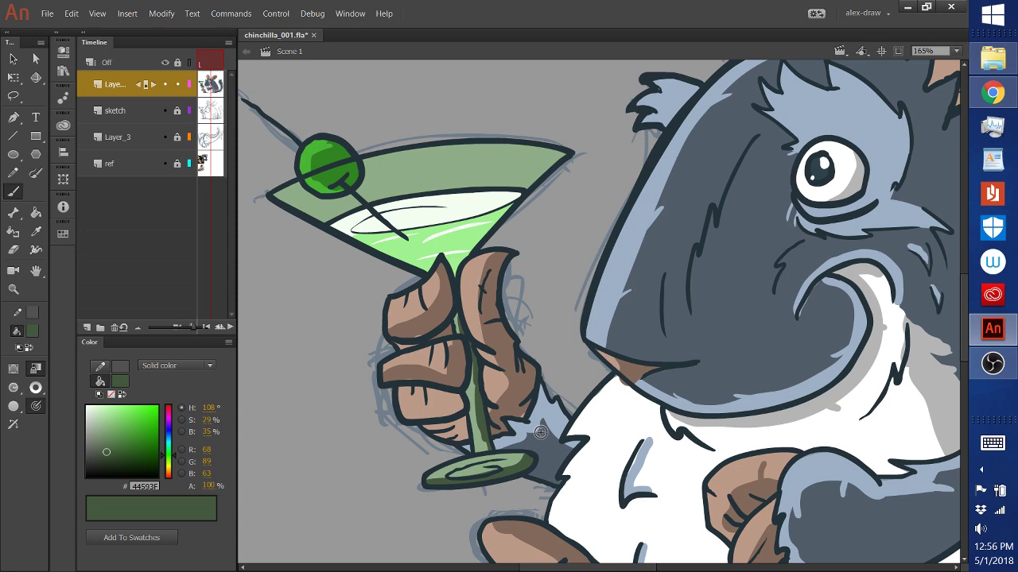
{"action": "key", "text": "ctrl+z"}
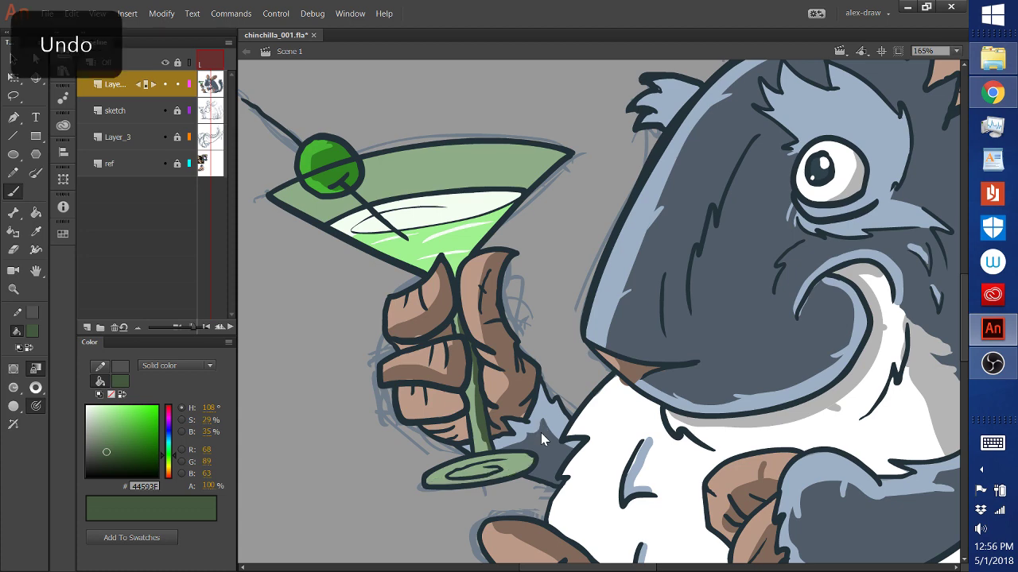
Step: Sample the chest's white #FFFFFF and the face's slate blue #515D6A as fill colours
{"action": "left_click", "coordinate": [36, 231]}
{"action": "left_click", "coordinate": [631, 395]}
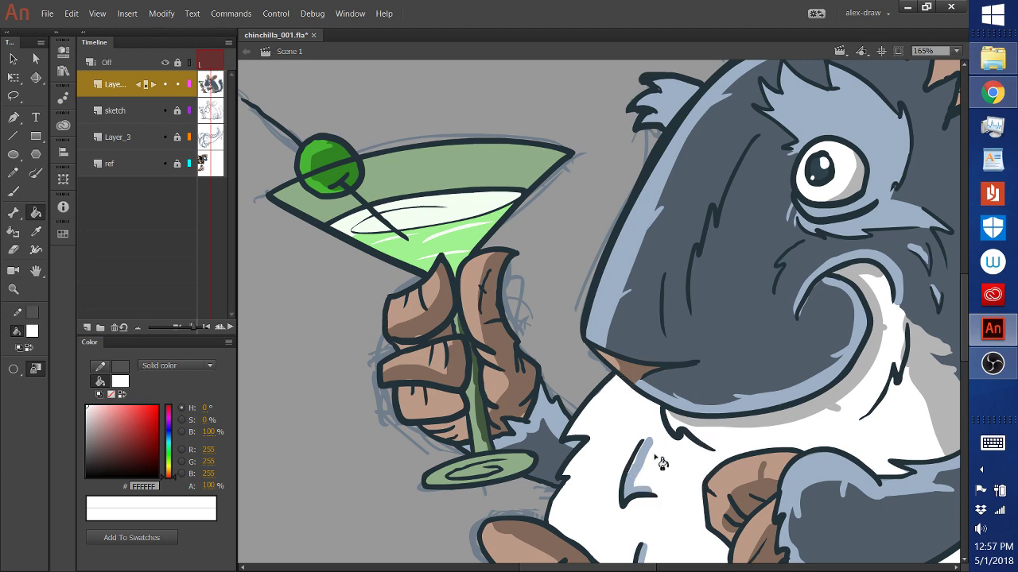
{"action": "left_click", "coordinate": [36, 231]}
{"action": "left_click", "coordinate": [815, 321]}
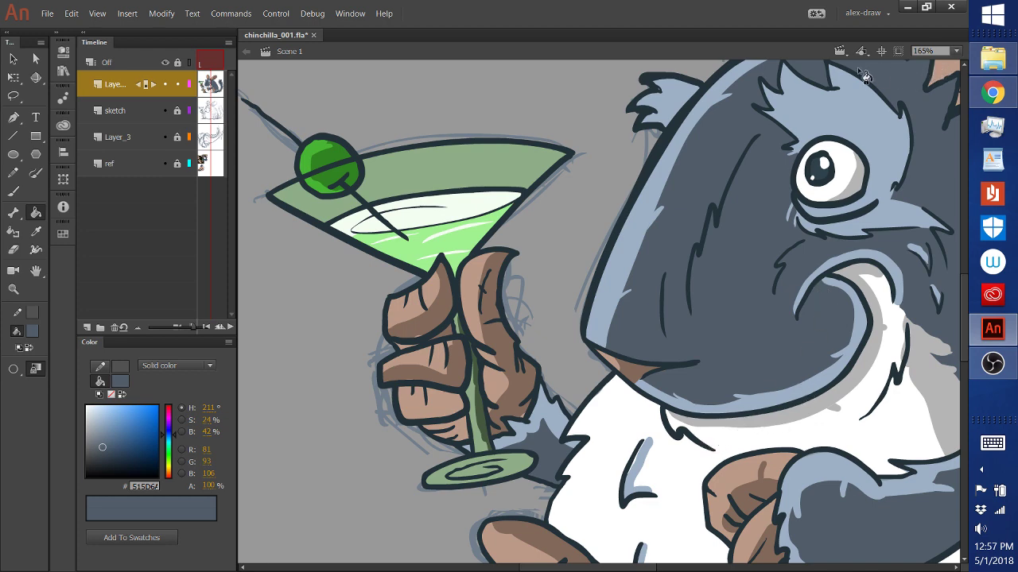
Step: Sample the belly shadow's grey #B5B5B5 for the brush in Paint Normal mode, and undo the latest strokes
{"action": "left_click", "coordinate": [956, 51]}
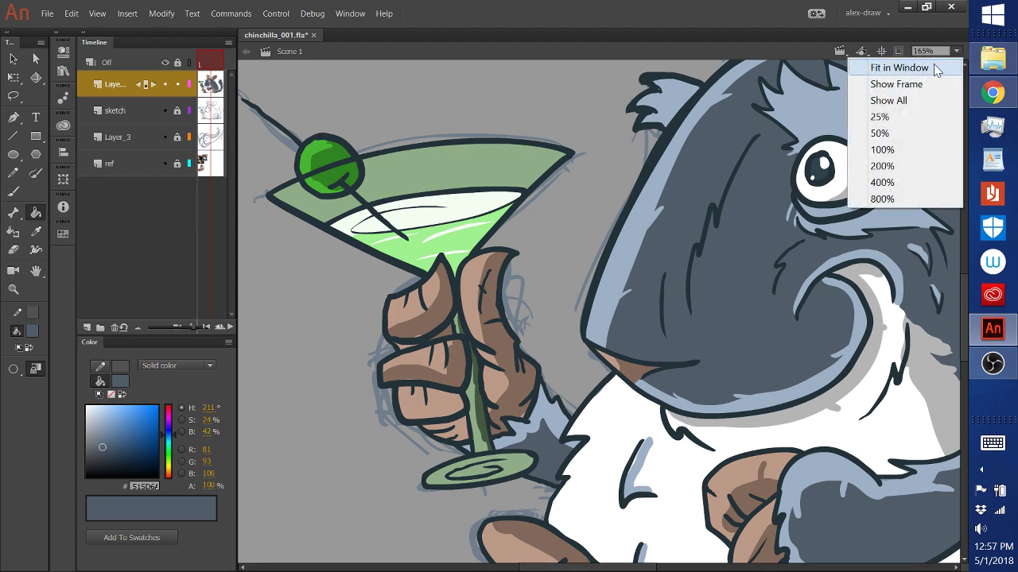
{"action": "left_click", "coordinate": [935, 69]}
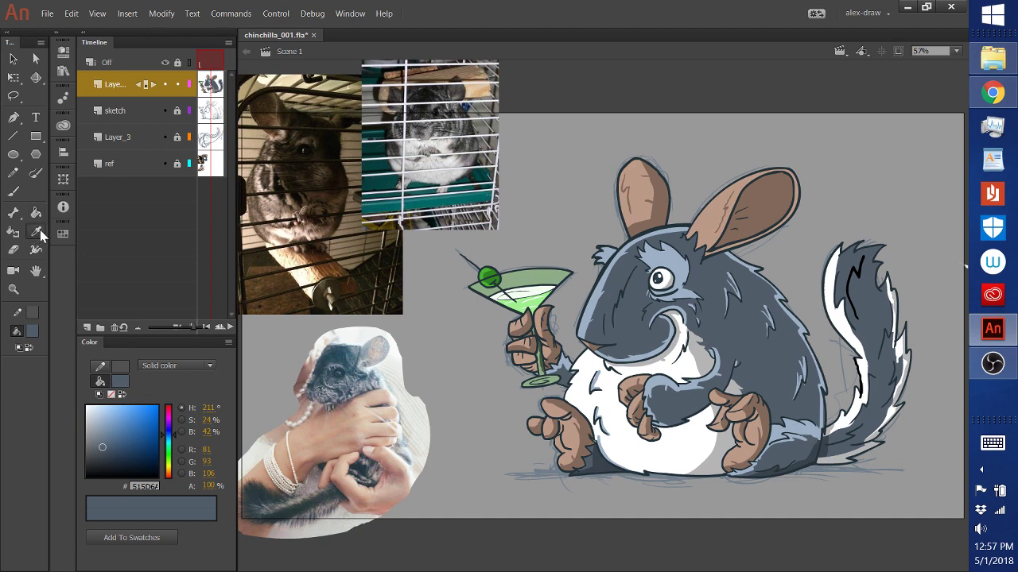
{"action": "left_click", "coordinate": [710, 463], "text": "alt"}
{"action": "left_click", "coordinate": [13, 191]}
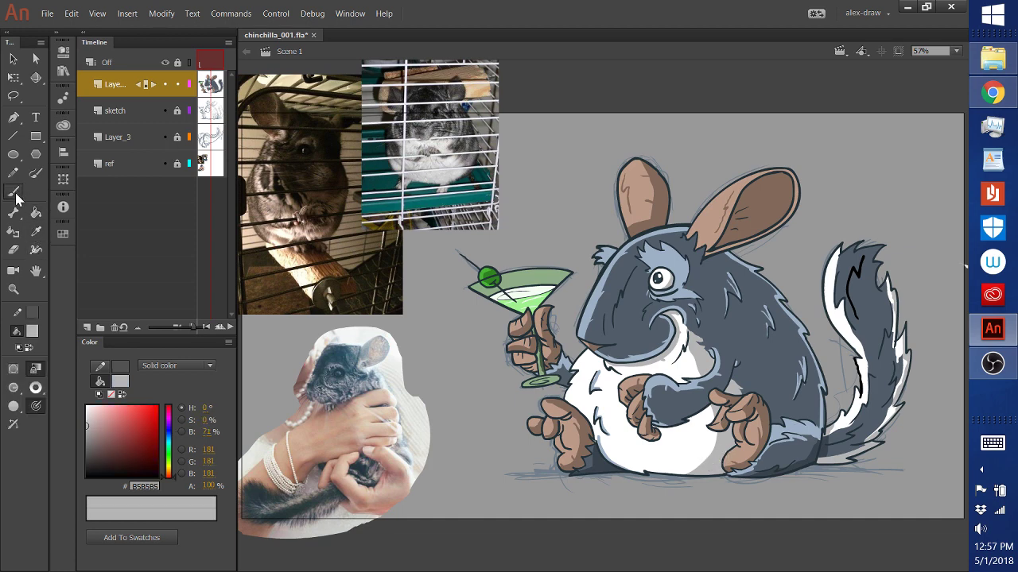
{"action": "left_click", "coordinate": [13, 387]}
{"action": "left_click", "coordinate": [70, 387]}
{"action": "key", "text": "ctrl+z"}
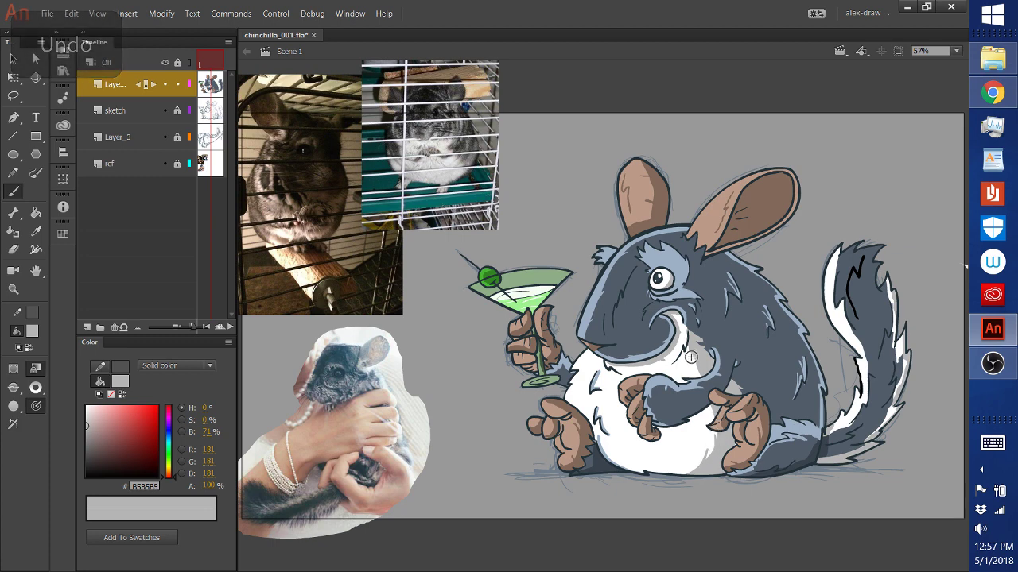
{"action": "key", "text": "ctrl+z"}
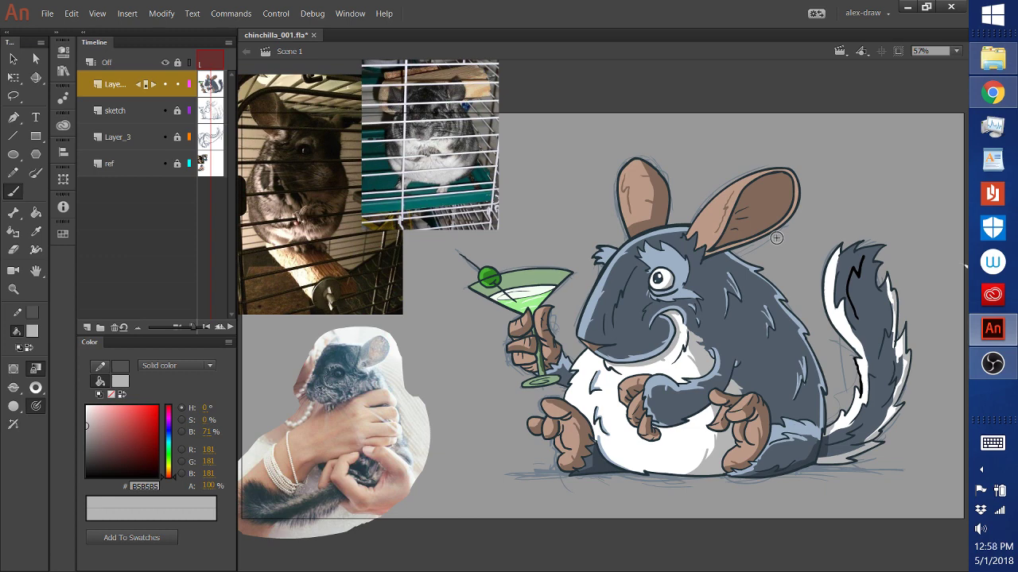
Step: Set the brush colour to white #FFFFFF and try a Paint Inside highlight on the glass above the drink, undoing the stroke
{"action": "left_click", "coordinate": [86, 406]}
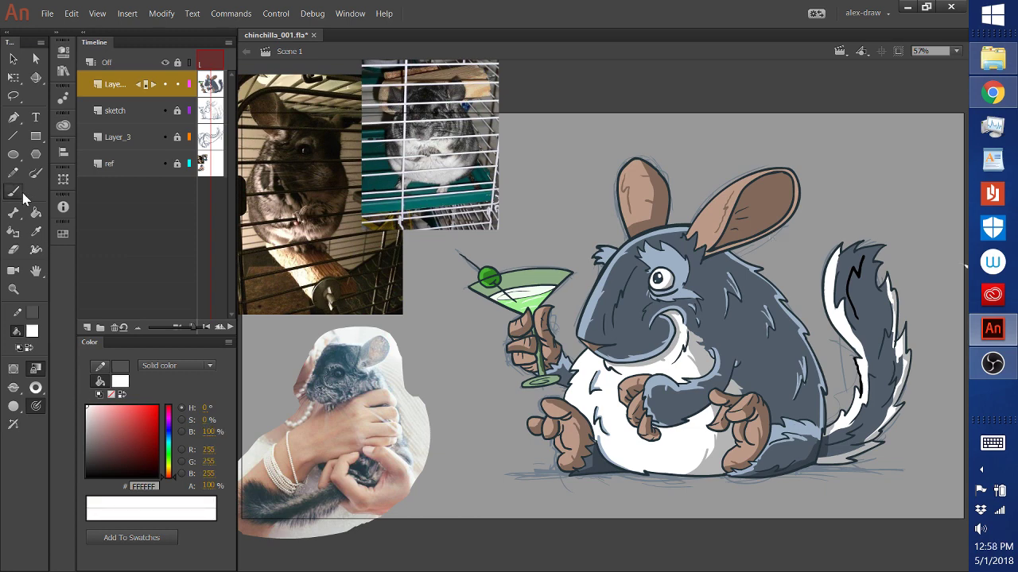
{"action": "left_click", "coordinate": [35, 368]}
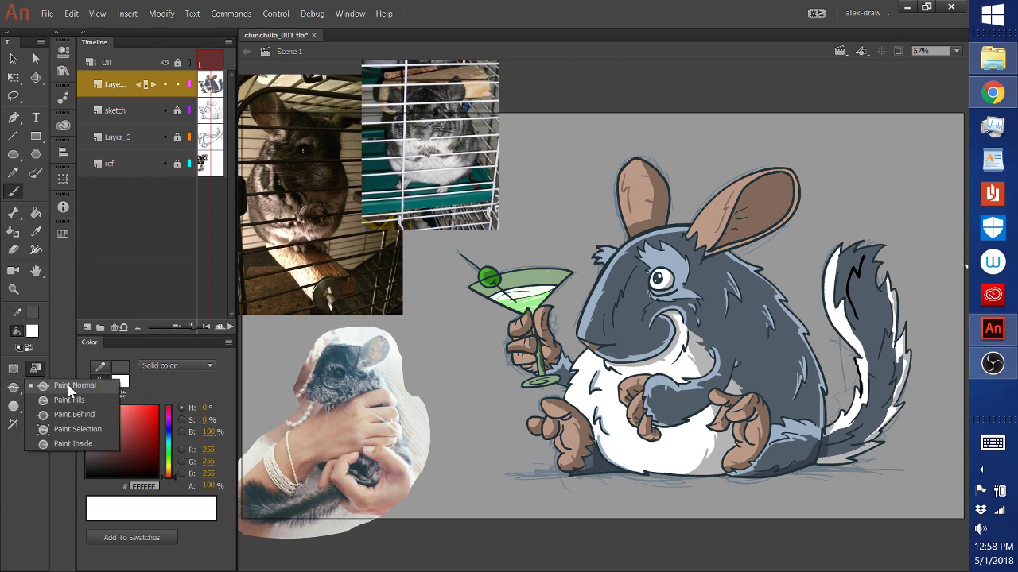
{"action": "left_click", "coordinate": [76, 443]}
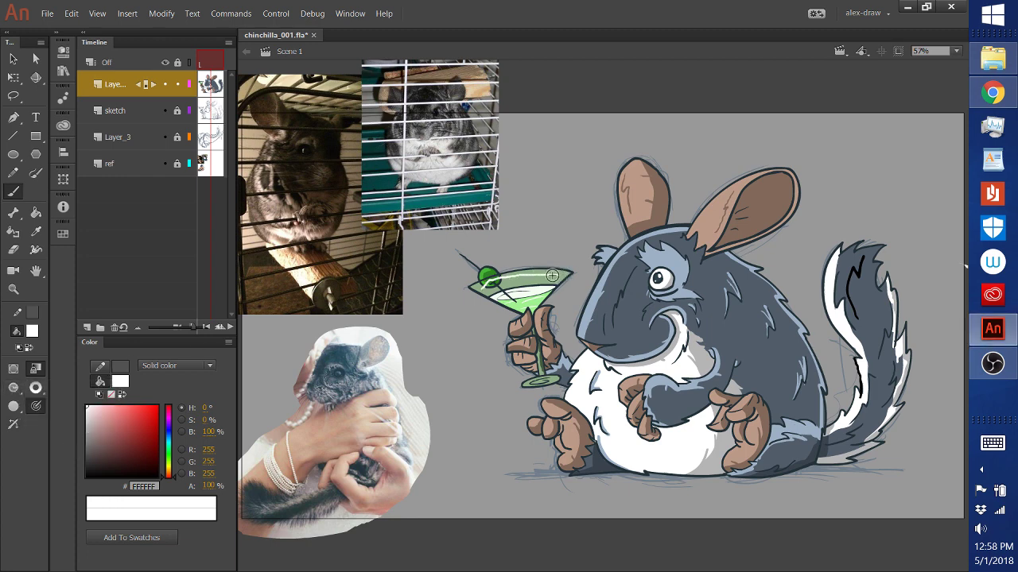
{"action": "key", "text": "ctrl+z"}
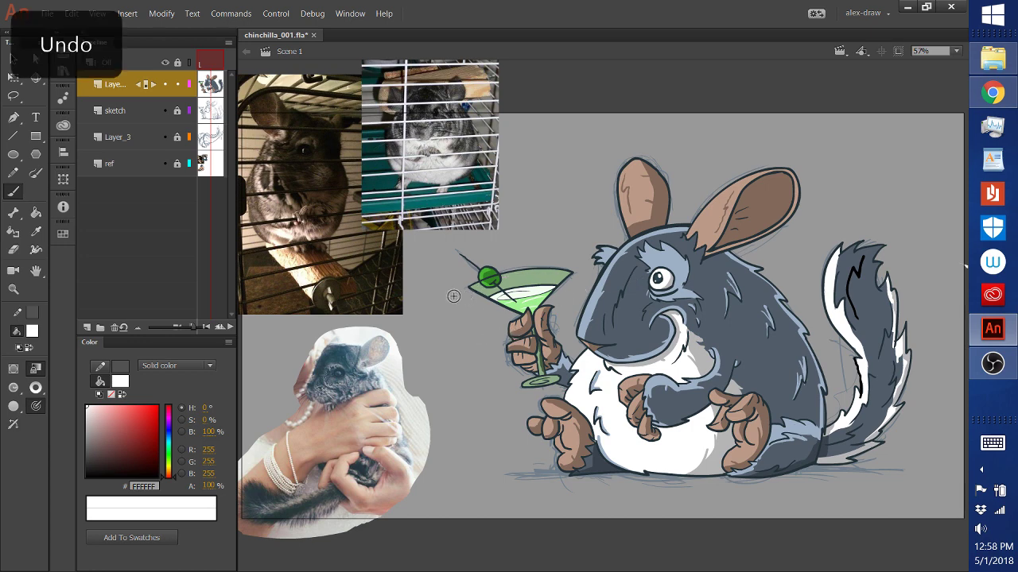
Step: Paint a long curved white highlight across the upper glass and over the olive with the brush in Paint Normal mode
{"action": "left_click", "coordinate": [35, 368]}
{"action": "left_click", "coordinate": [62, 387]}
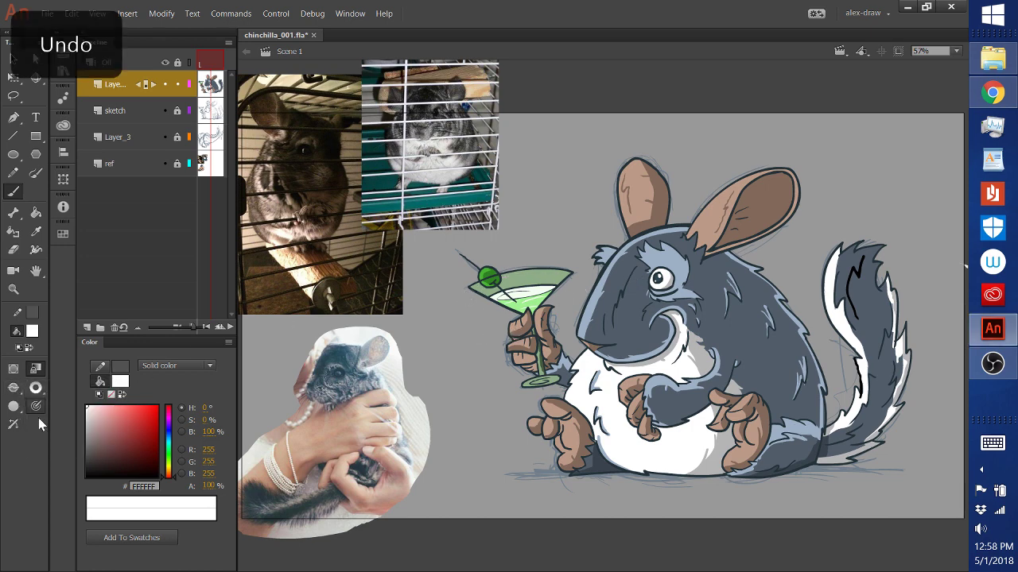
{"action": "left_click", "coordinate": [12, 289]}
{"action": "left_click_drag", "start_coordinate": [447, 242], "coordinate": [700, 381]}
{"action": "left_click", "coordinate": [13, 191]}
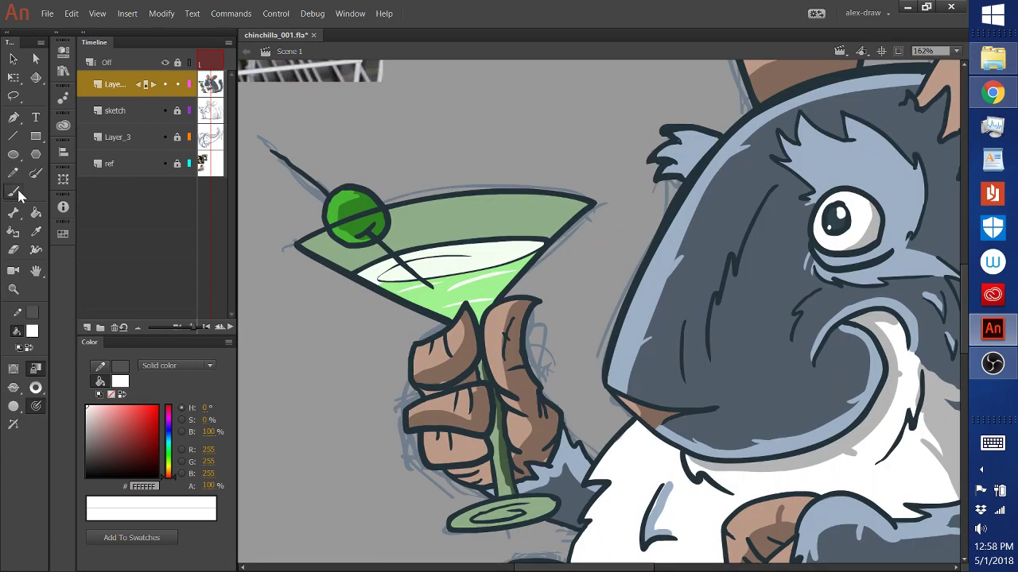
{"action": "mouse_move", "coordinate": [323, 244]}
{"action": "left_mouse_down"}
{"action": "mouse_move", "coordinate": [434, 213]}
{"action": "mouse_move", "coordinate": [551, 205]}
{"action": "left_mouse_up"}
{"action": "key", "text": "ctrl+z"}
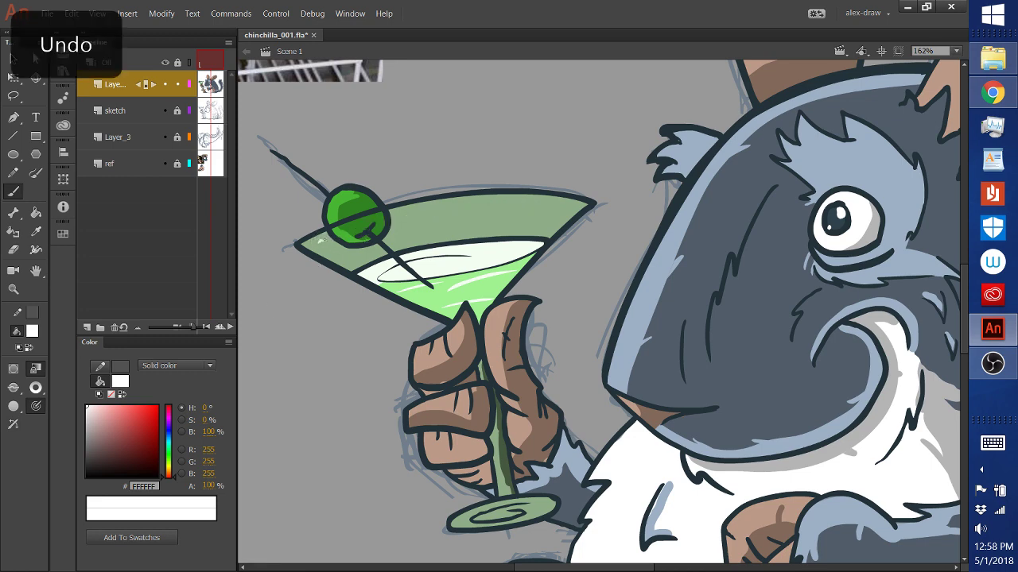
{"action": "mouse_move", "coordinate": [322, 239]}
{"action": "left_mouse_down"}
{"action": "mouse_move", "coordinate": [410, 213]}
{"action": "mouse_move", "coordinate": [556, 208]}
{"action": "left_mouse_up"}
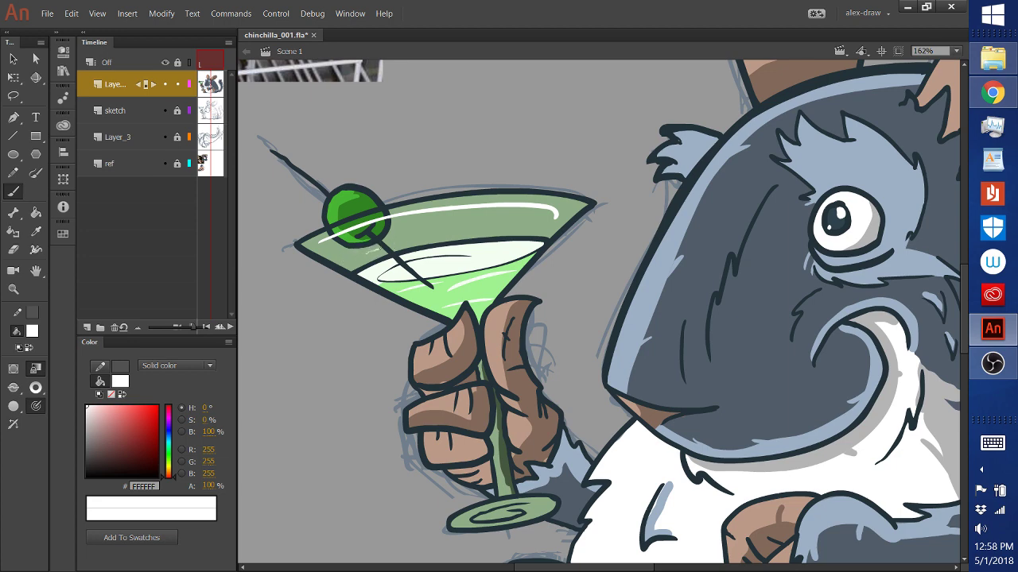
Step: Add shorter white highlights on the glass beneath the long rim highlight, and undo the latest trial strokes
{"action": "left_click_drag", "start_coordinate": [471, 225], "coordinate": [524, 226]}
{"action": "key", "text": "ctrl+z"}
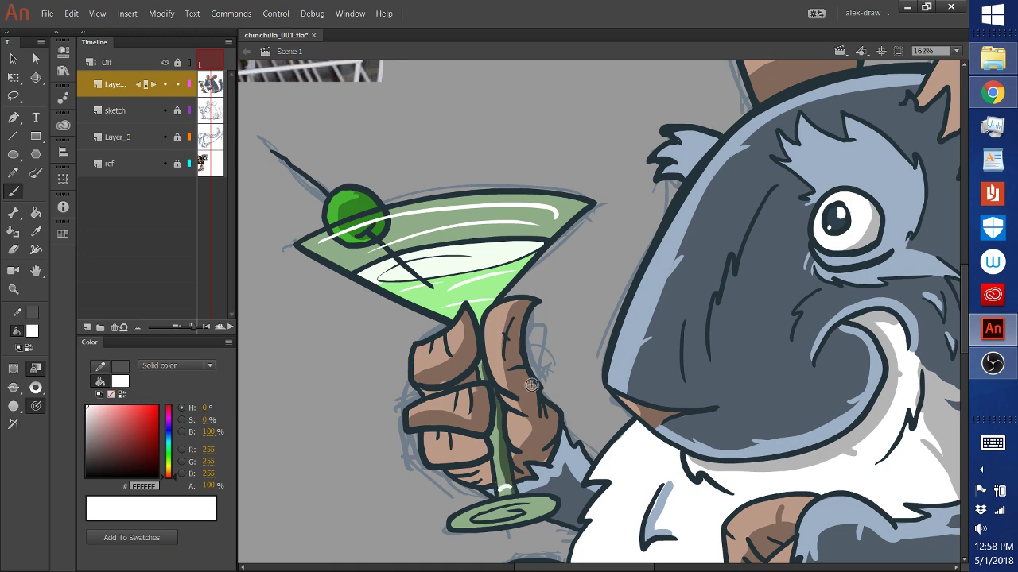
{"action": "key", "text": "ctrl+z"}
{"action": "key", "text": "ctrl+z"}
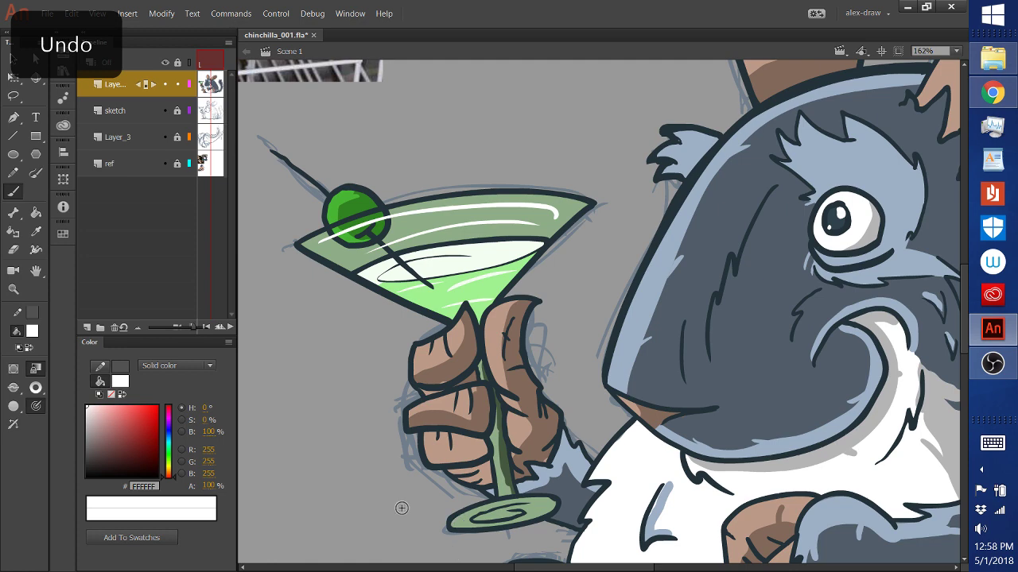
Step: Paint white highlights along the edge of the glass's base in Paint Inside mode, and undo a trial highlight at the rim's left corner
{"action": "left_click", "coordinate": [17, 386]}
{"action": "left_click", "coordinate": [75, 443]}
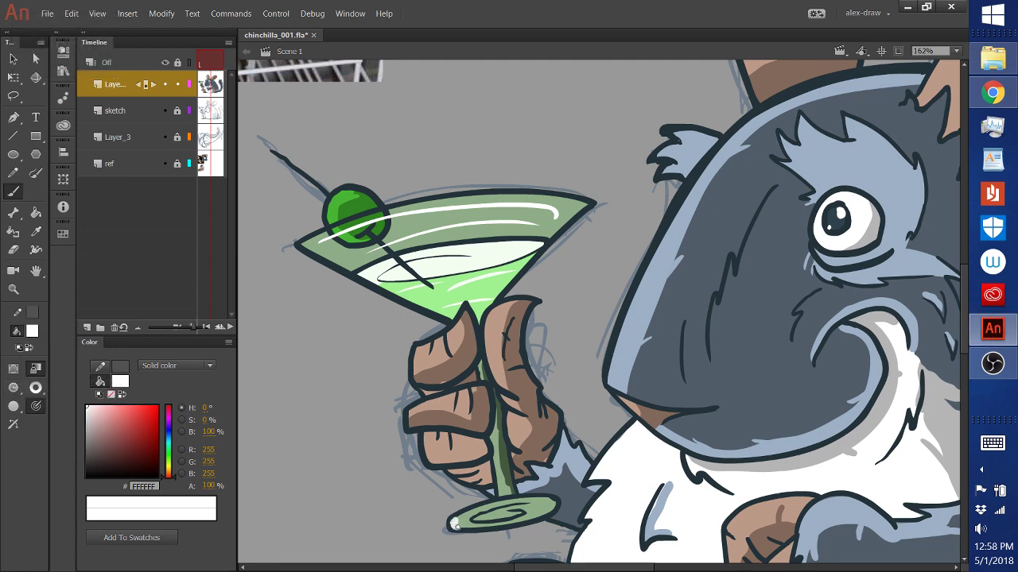
{"action": "left_click_drag", "start_coordinate": [466, 513], "coordinate": [496, 506]}
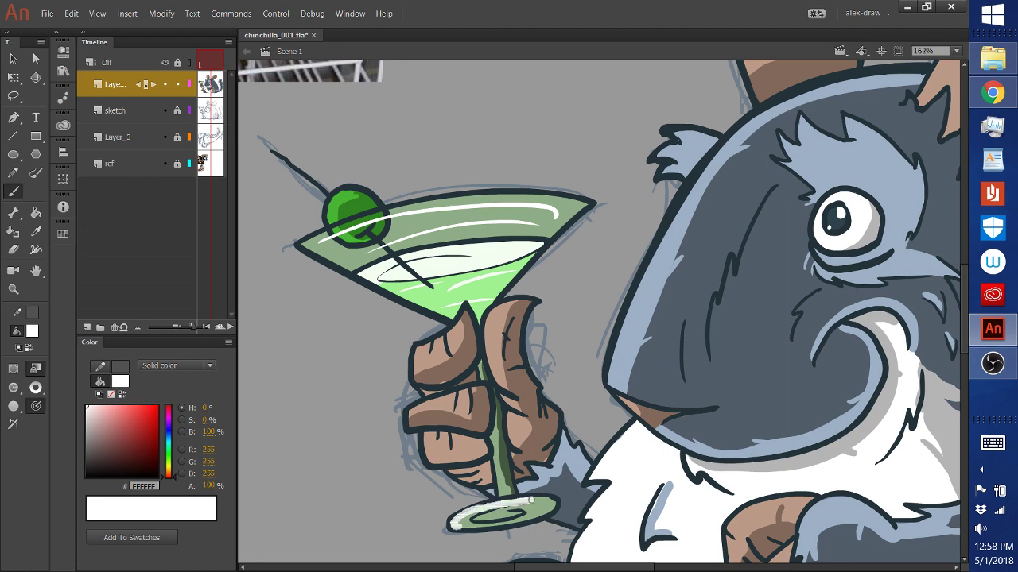
{"action": "left_click_drag", "start_coordinate": [561, 501], "coordinate": [565, 499]}
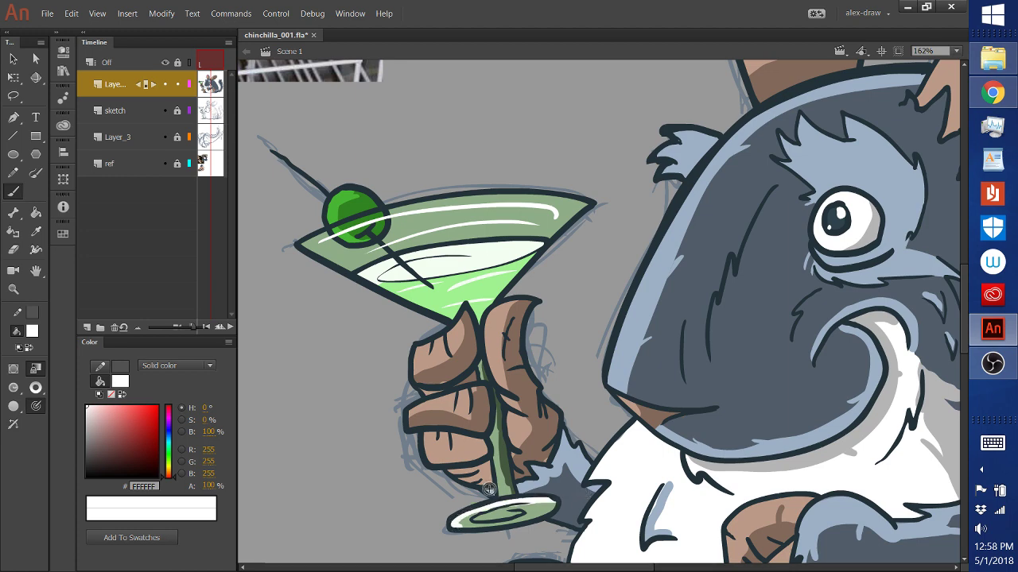
{"action": "mouse_move", "coordinate": [461, 526]}
{"action": "left_mouse_down"}
{"action": "mouse_move", "coordinate": [569, 512]}
{"action": "mouse_move", "coordinate": [513, 500]}
{"action": "mouse_move", "coordinate": [549, 509]}
{"action": "left_mouse_up"}
{"action": "key", "text": "ctrl+z"}
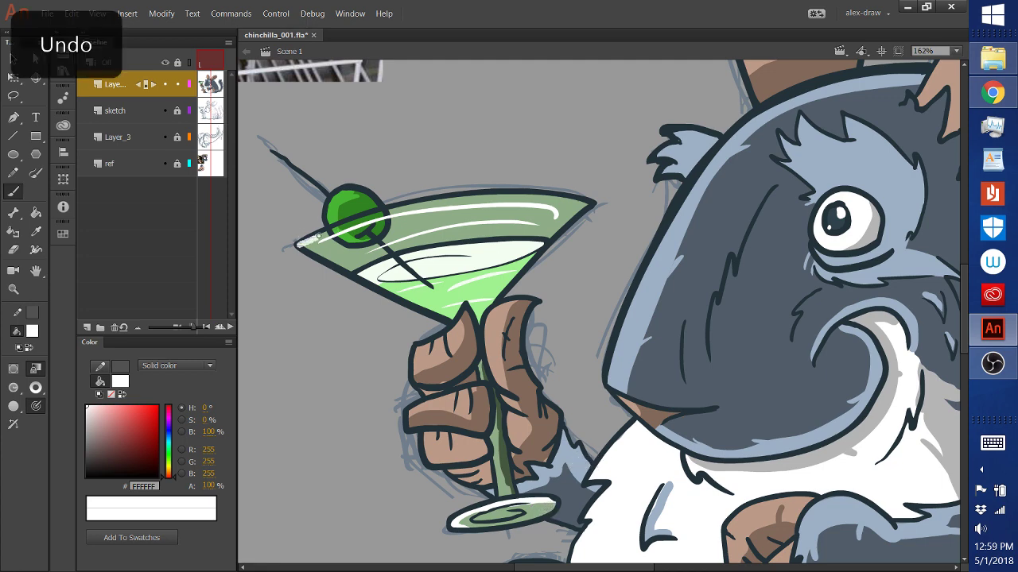
{"action": "left_click_drag", "start_coordinate": [299, 248], "coordinate": [326, 232]}
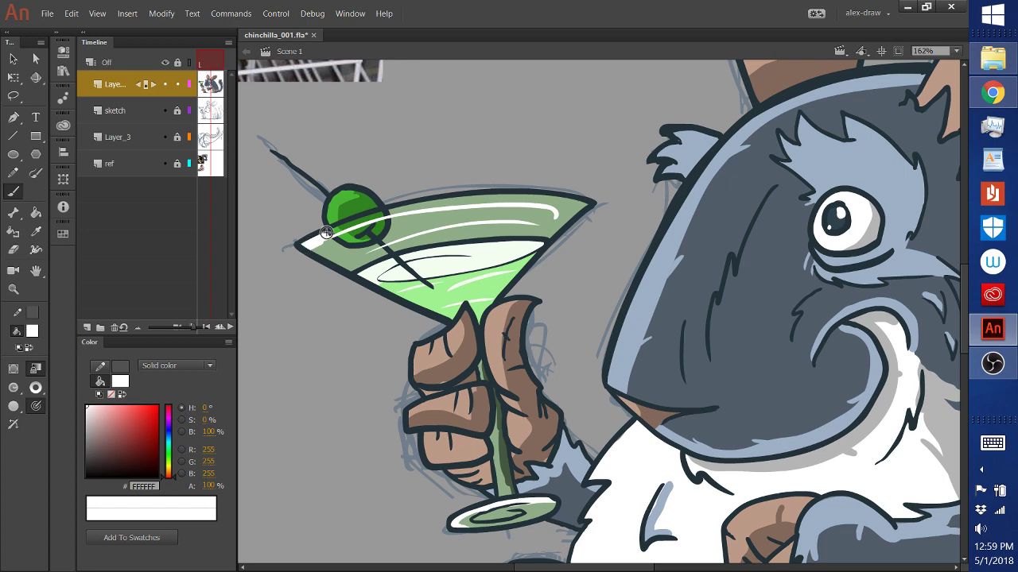
{"action": "key", "text": "ctrl+z"}
Step: Sample the drink's light green for the brush and intensify it to the vivid green #57FF37
{"action": "left_click", "coordinate": [36, 232]}
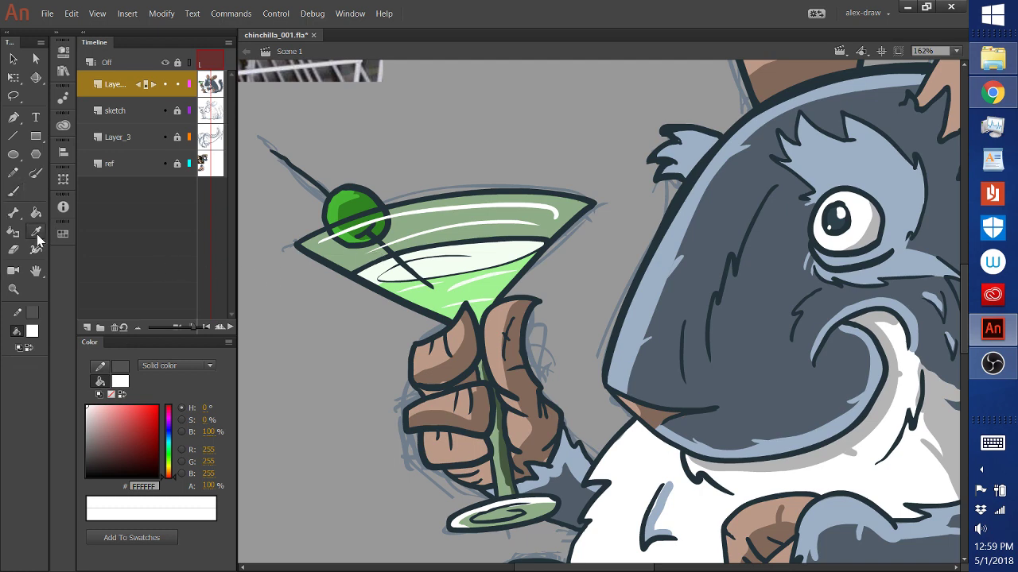
{"action": "left_click", "coordinate": [660, 287]}
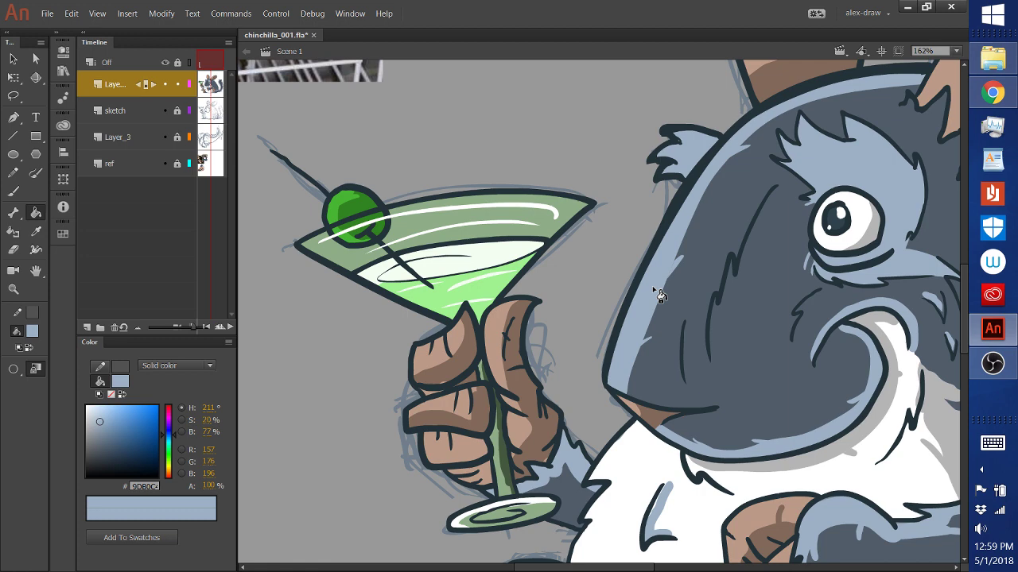
{"action": "left_click", "coordinate": [37, 232]}
{"action": "left_click", "coordinate": [443, 306]}
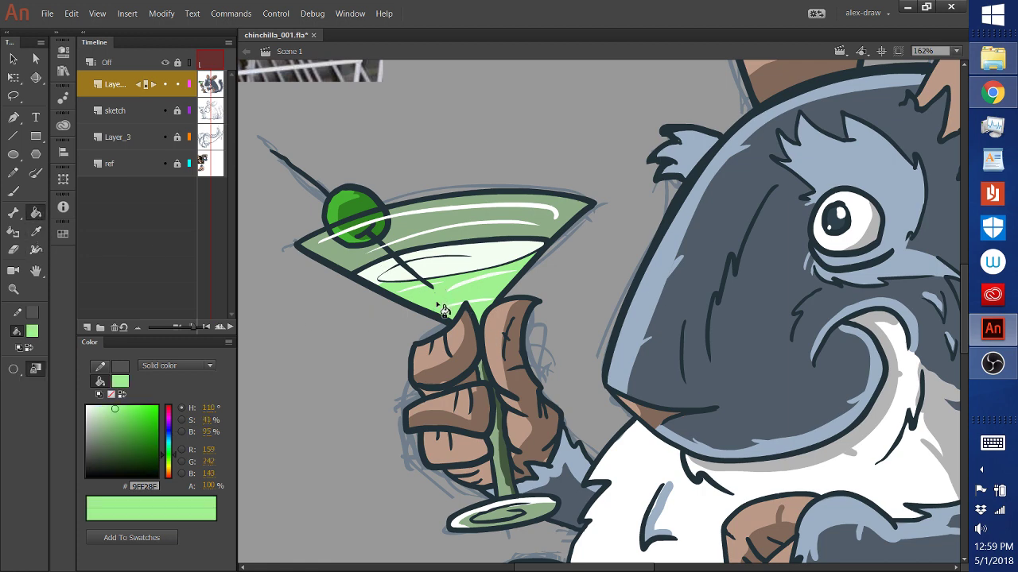
{"action": "left_click", "coordinate": [12, 194]}
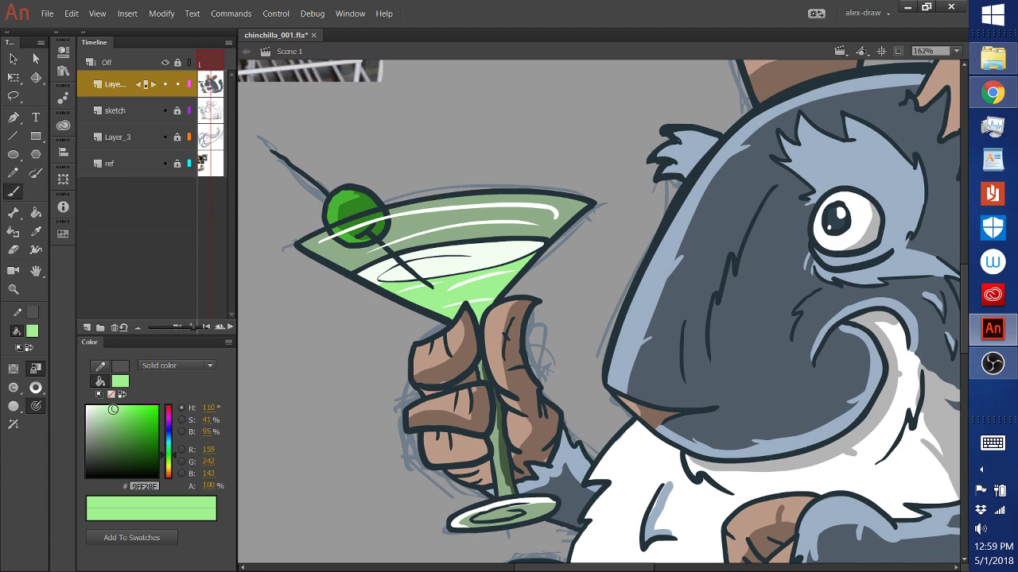
{"action": "left_click_drag", "start_coordinate": [113, 409], "coordinate": [142, 407]}
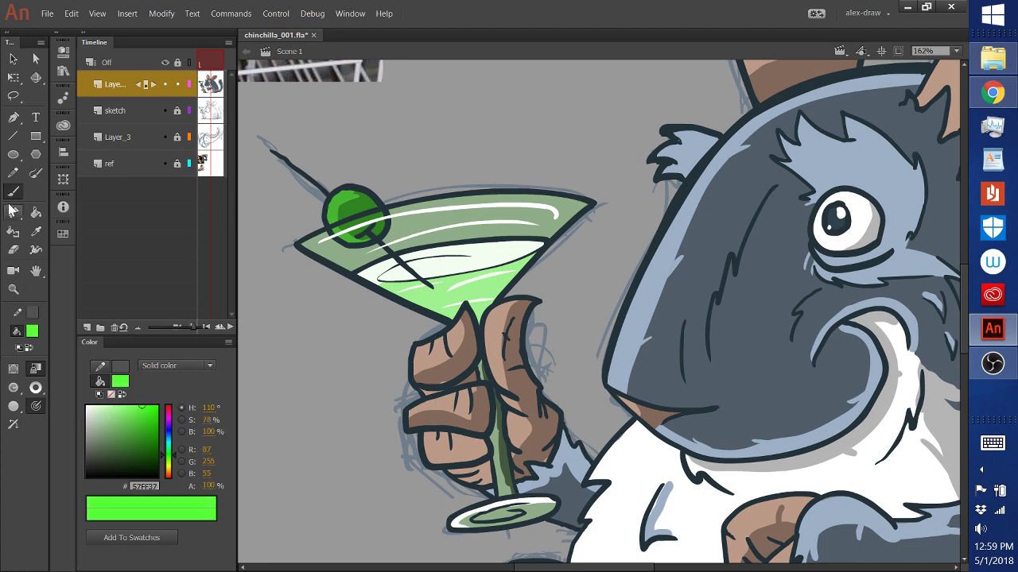
Step: Paint vivid green strokes across the drink in Paint Normal mode, undoing a misplaced stroke
{"action": "left_click", "coordinate": [13, 388]}
{"action": "left_click", "coordinate": [67, 393]}
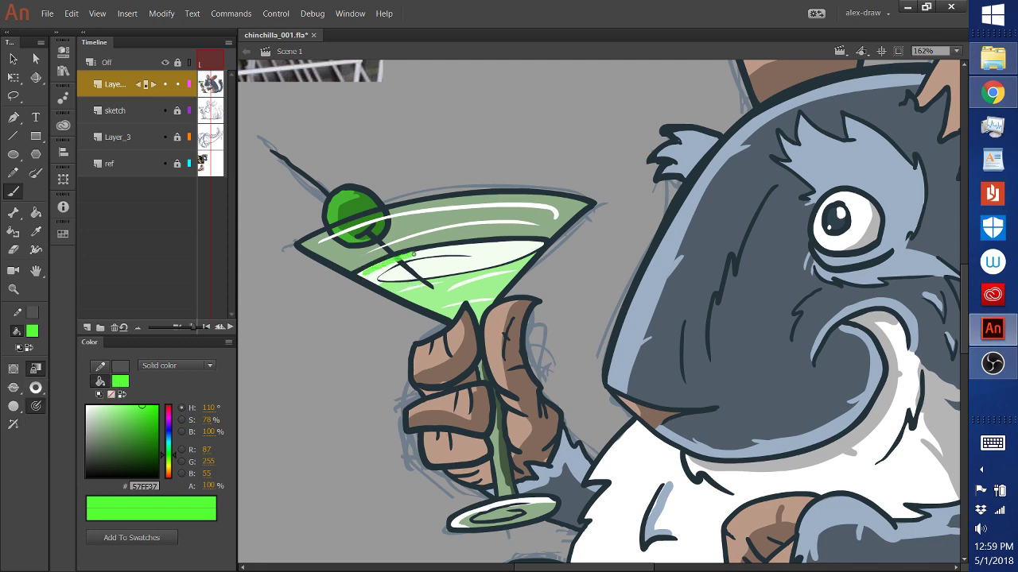
{"action": "mouse_move", "coordinate": [512, 244]}
{"action": "left_mouse_down"}
{"action": "mouse_move", "coordinate": [542, 242]}
{"action": "mouse_move", "coordinate": [532, 260]}
{"action": "left_mouse_up"}
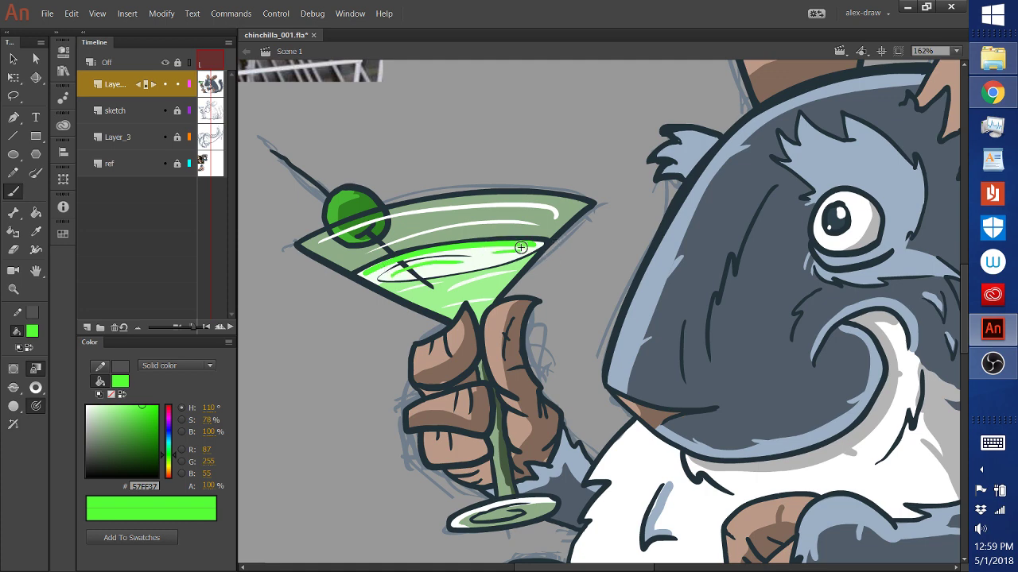
{"action": "key", "text": "ctrl+z"}
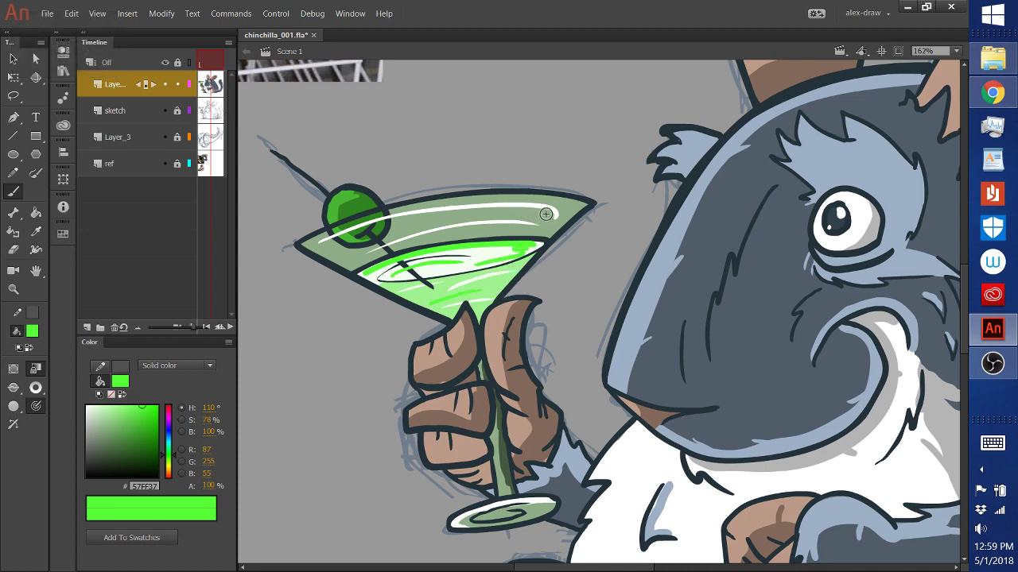
Step: Add vivid green accents to the glass's stem, base and left corner, undoing the strokes that miss
{"action": "left_click_drag", "start_coordinate": [546, 213], "coordinate": [461, 219]}
{"action": "key", "text": "ctrl+z"}
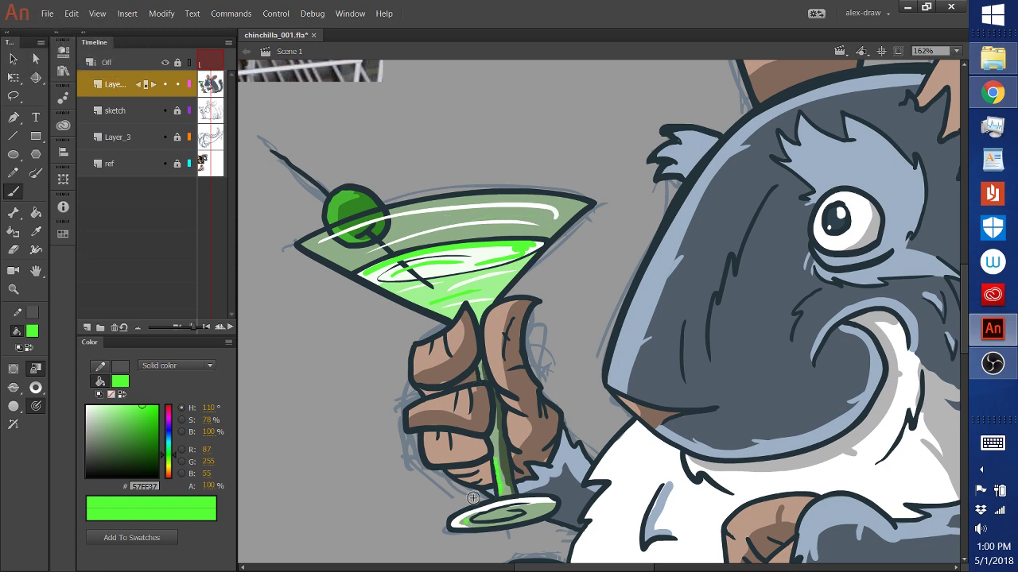
{"action": "left_click_drag", "start_coordinate": [473, 498], "coordinate": [529, 508]}
{"action": "key", "text": "ctrl+z"}
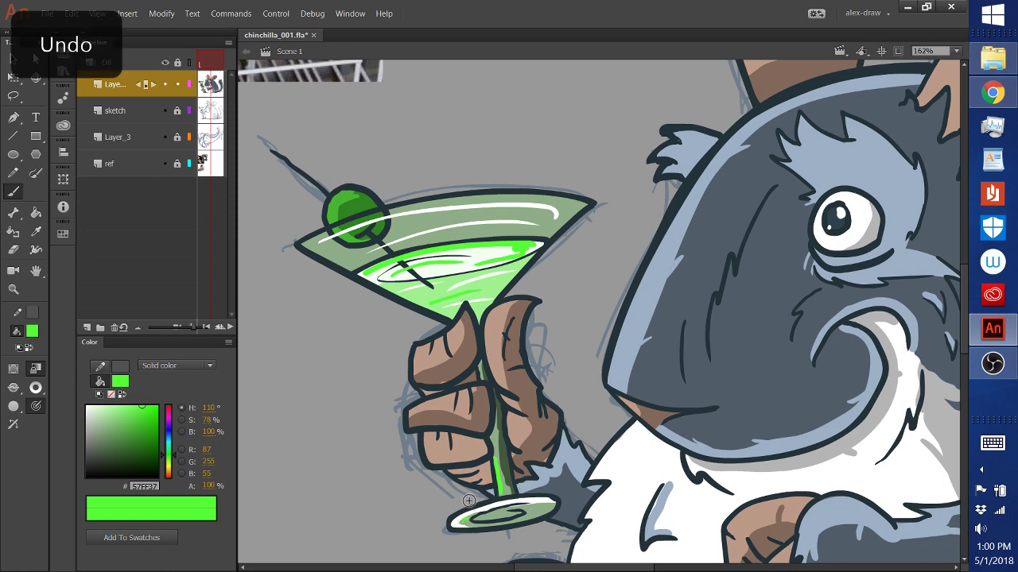
{"action": "key", "text": "ctrl+z"}
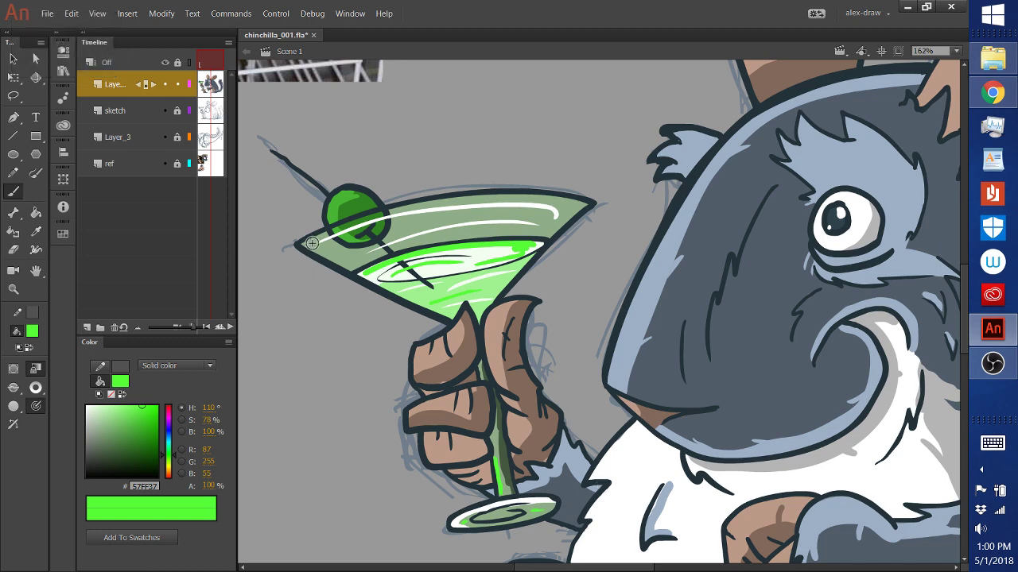
{"action": "left_click_drag", "start_coordinate": [310, 250], "coordinate": [338, 256]}
{"action": "key", "text": "ctrl+z"}
{"action": "key", "text": "ctrl+z"}
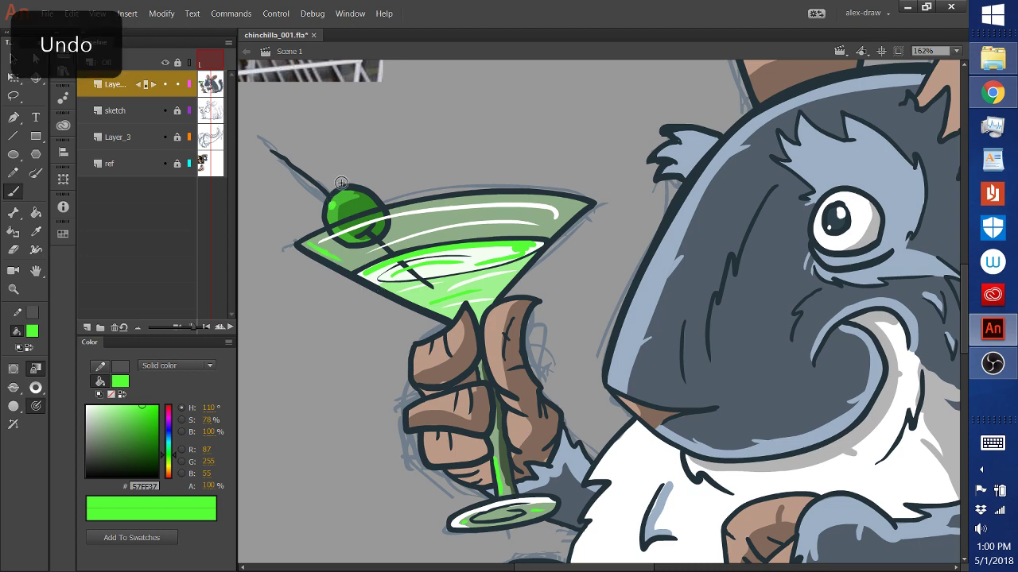
Step: Change the brush colour to yellow #FFF637 and paint small highlights on the olive
{"action": "left_click", "coordinate": [167, 467]}
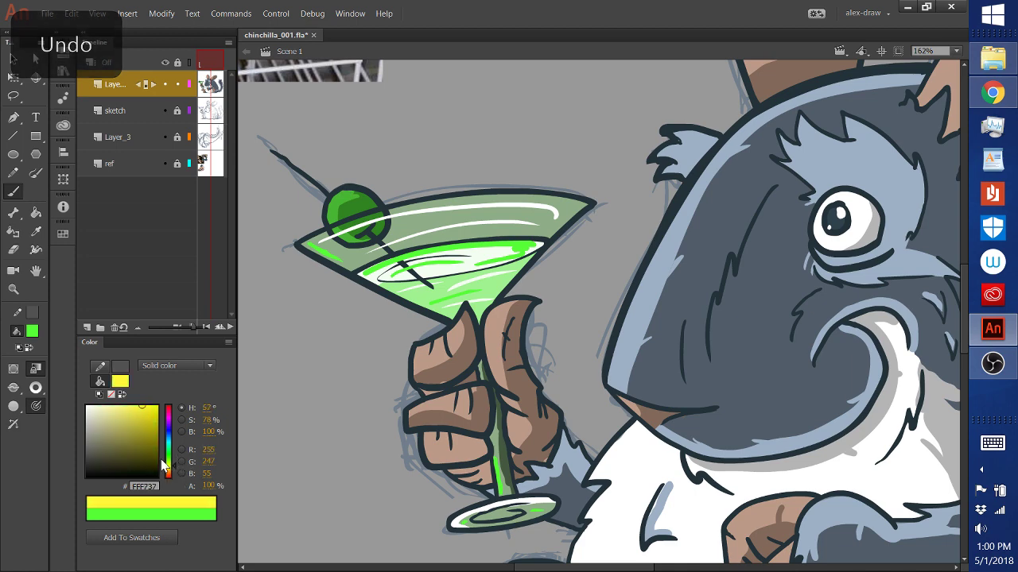
{"action": "left_click_drag", "start_coordinate": [333, 206], "coordinate": [329, 222]}
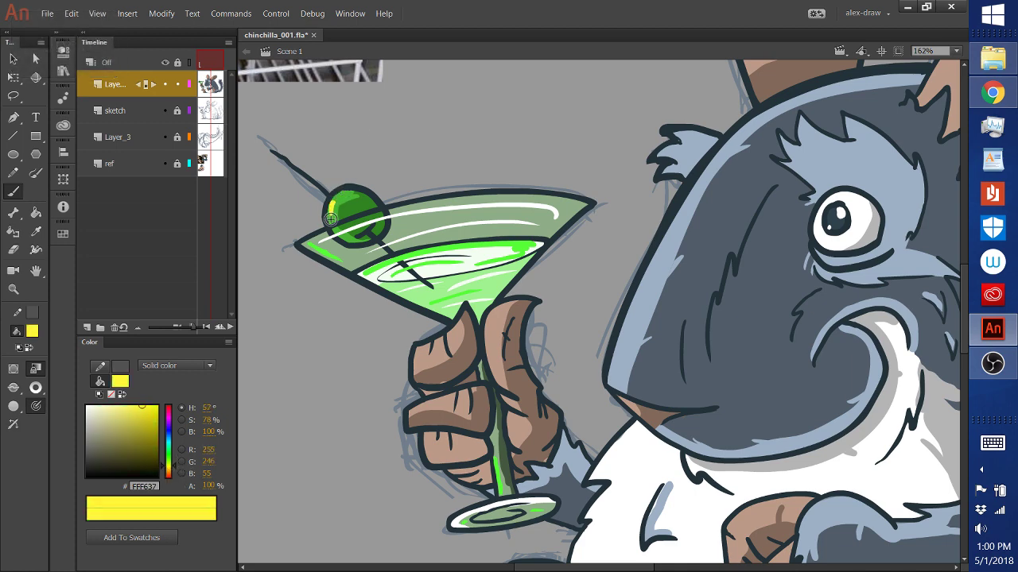
{"action": "left_click", "coordinate": [345, 237]}
Step: Sample the fingers' light brown and shift it to the pale yellow-green #D4E97D
{"action": "left_click", "coordinate": [35, 231]}
{"action": "left_click", "coordinate": [412, 385]}
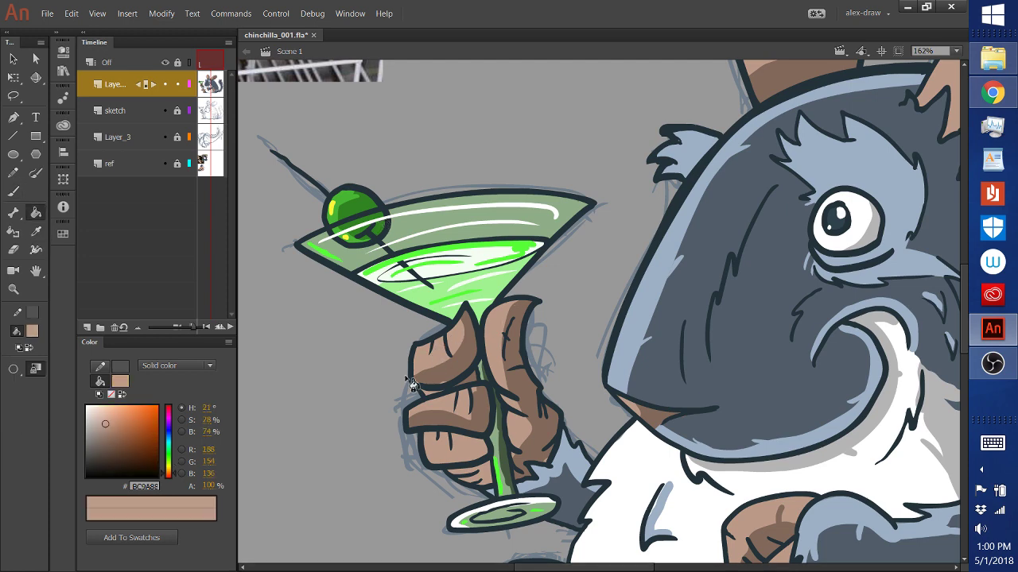
{"action": "left_click_drag", "start_coordinate": [168, 471], "coordinate": [168, 463]}
{"action": "left_click", "coordinate": [122, 416]}
{"action": "left_click", "coordinate": [118, 411]}
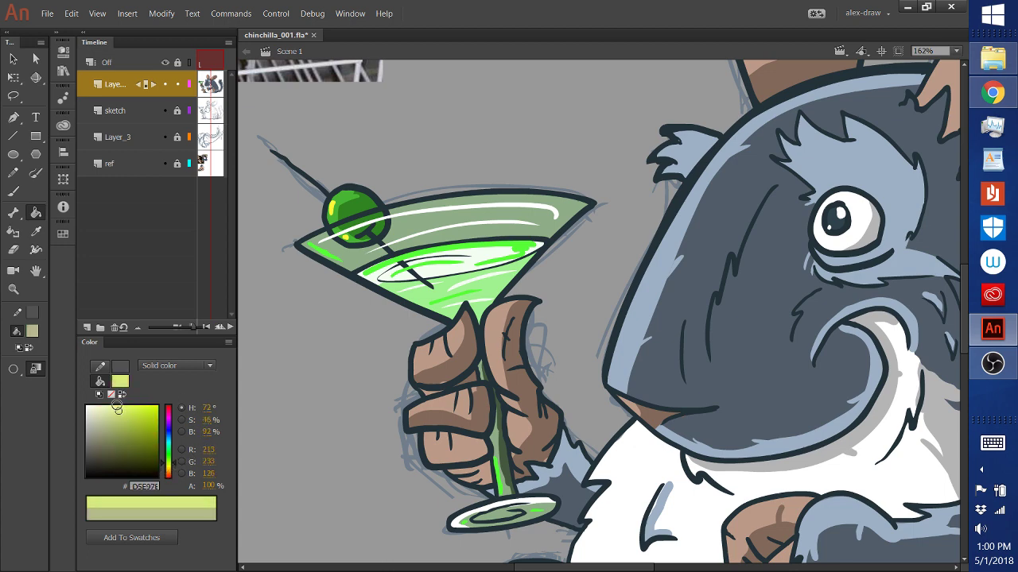
Step: Paint pale yellow-green reflected light along the edges of the fingers holding the glass, in Paint Inside mode
{"action": "left_click", "coordinate": [13, 191]}
{"action": "left_click", "coordinate": [13, 388]}
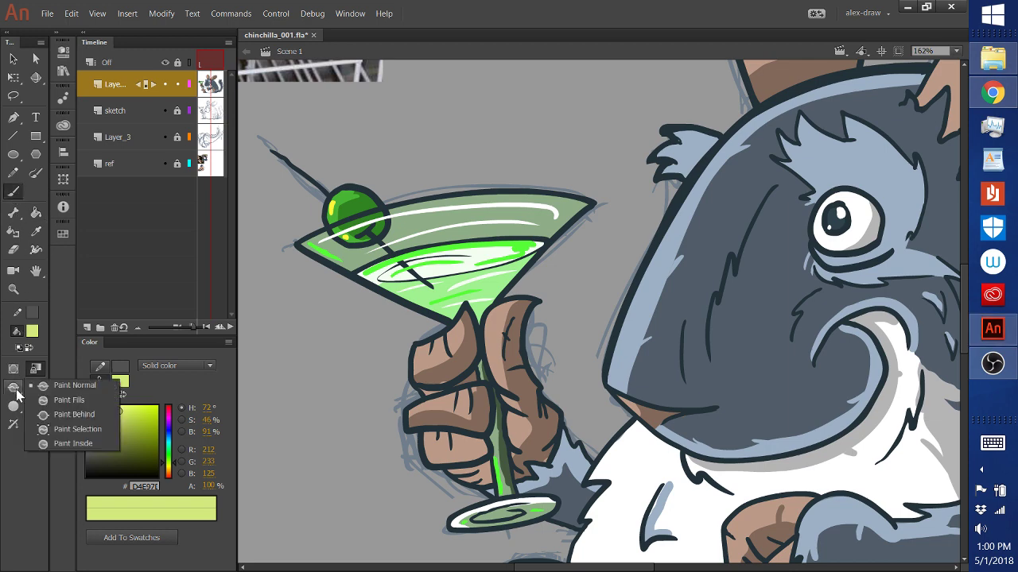
{"action": "left_click", "coordinate": [73, 443]}
{"action": "mouse_move", "coordinate": [432, 345]}
{"action": "left_mouse_down"}
{"action": "mouse_move", "coordinate": [450, 336]}
{"action": "mouse_move", "coordinate": [455, 297]}
{"action": "left_mouse_up"}
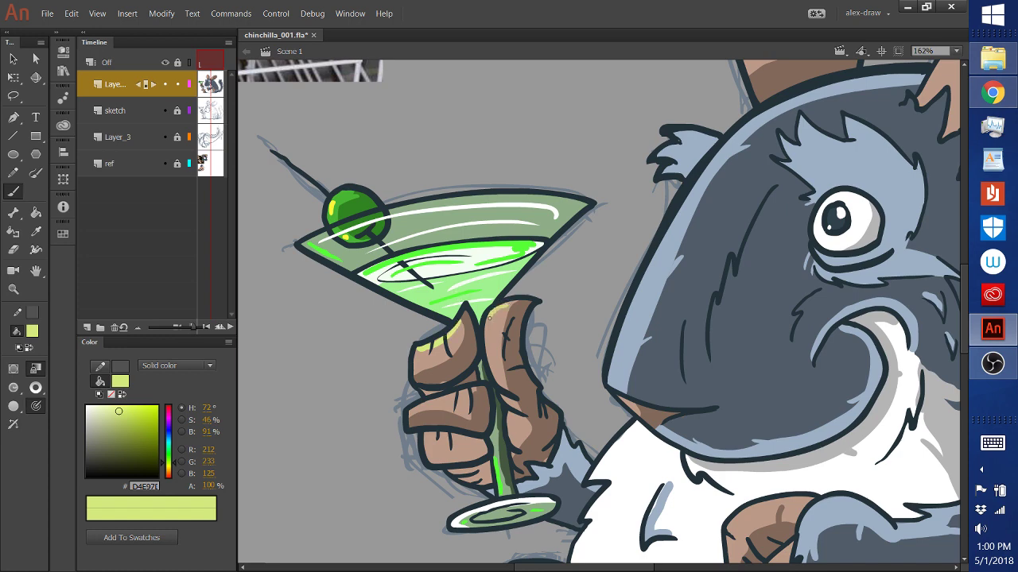
{"action": "left_click_drag", "start_coordinate": [487, 343], "coordinate": [503, 398]}
{"action": "left_click_drag", "start_coordinate": [458, 393], "coordinate": [411, 398]}
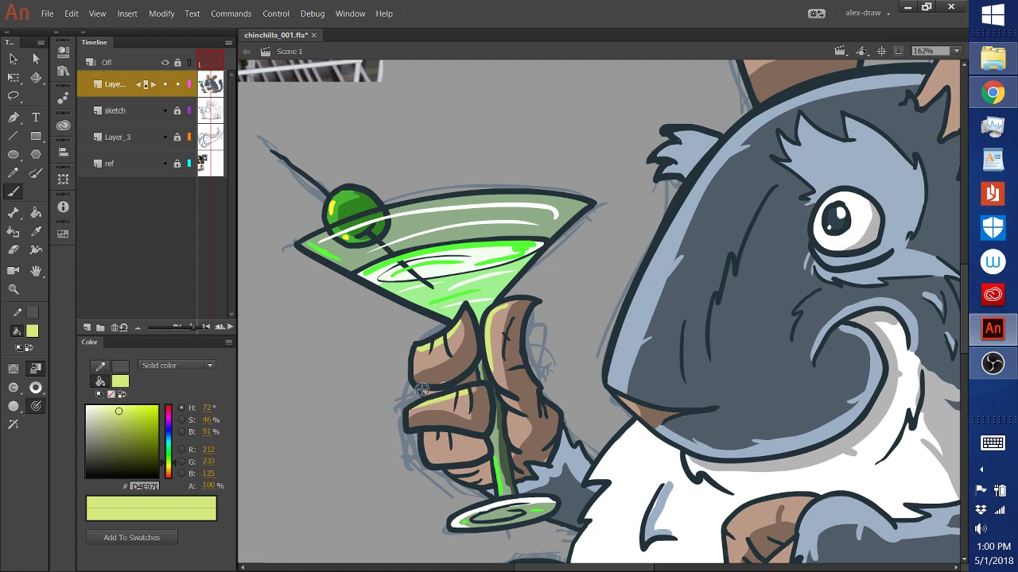
{"action": "mouse_move", "coordinate": [430, 436]}
{"action": "left_mouse_down"}
{"action": "mouse_move", "coordinate": [431, 453]}
{"action": "mouse_move", "coordinate": [455, 466]}
{"action": "left_mouse_up"}
{"action": "left_click_drag", "start_coordinate": [510, 418], "coordinate": [513, 441]}
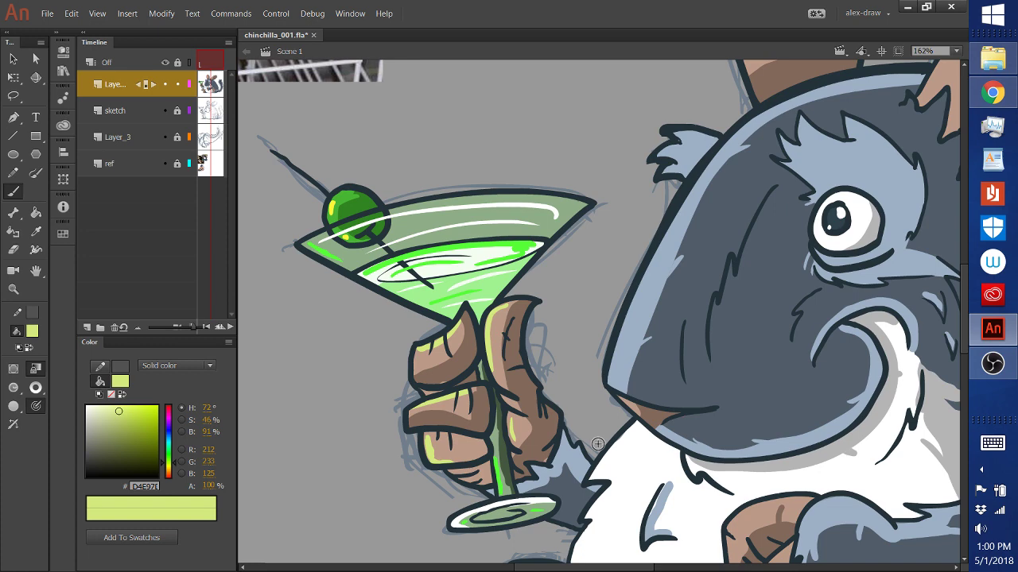
Step: Paint pale yellow-green highlights along the outer edge of the chinchilla's larger ear
{"action": "left_click", "coordinate": [956, 51]}
{"action": "left_click", "coordinate": [924, 70]}
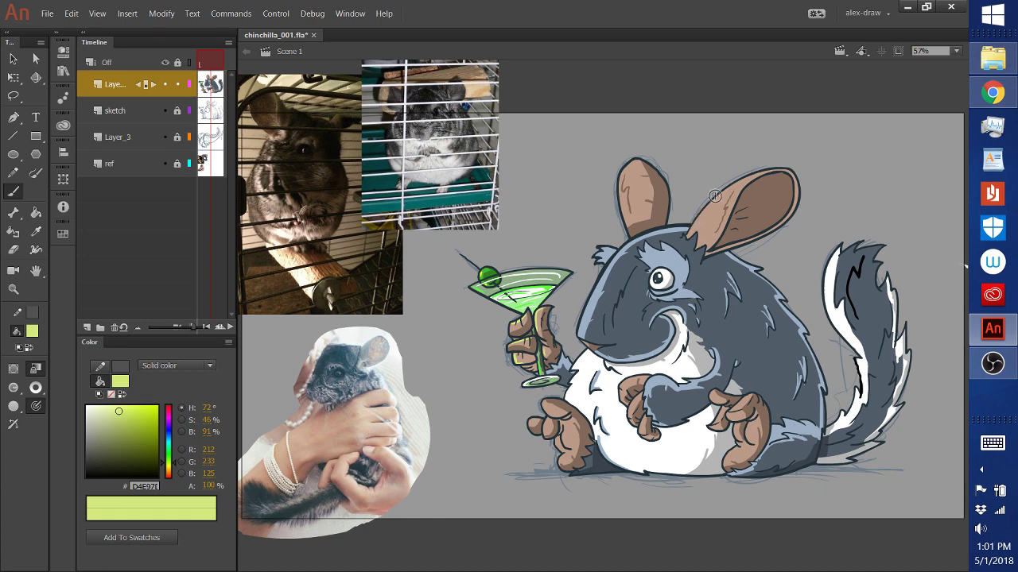
{"action": "left_click_drag", "start_coordinate": [702, 213], "coordinate": [693, 226]}
{"action": "left_click_drag", "start_coordinate": [751, 175], "coordinate": [755, 170]}
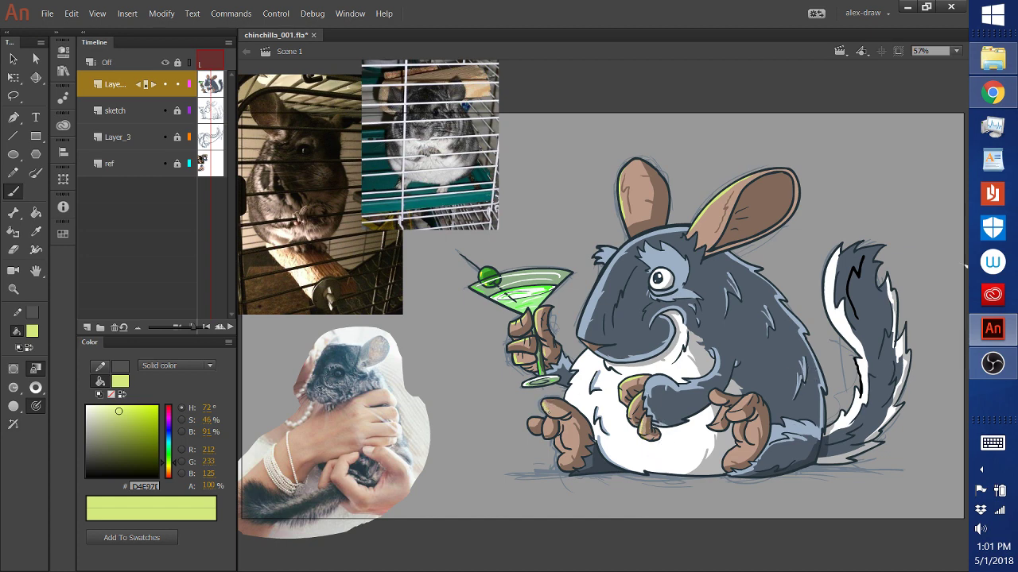
Step: Add pale yellow-green highlights to the toes of both feet, undoing the misplaced strokes
{"action": "key", "text": "ctrl+z"}
{"action": "key", "text": "ctrl+z"}
{"action": "key", "text": "ctrl+z"}
{"action": "key", "text": "ctrl+z"}
{"action": "key", "text": "ctrl+z"}
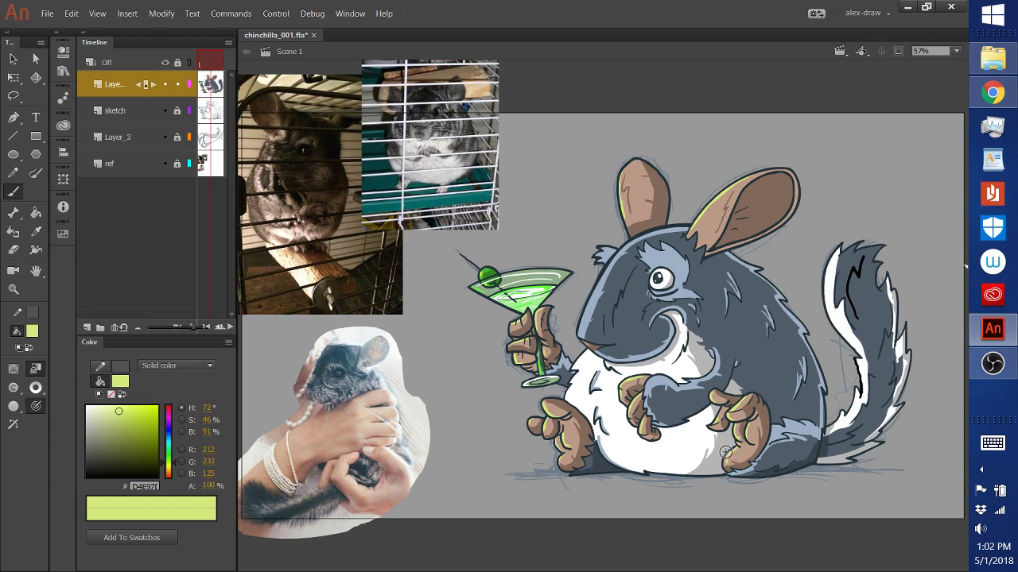
Step: Undo the latest highlight strokes and add a new layer above Layer_4
{"action": "key", "text": "ctrl+z"}
{"action": "key", "text": "ctrl+z"}
{"action": "left_click", "coordinate": [87, 327]}
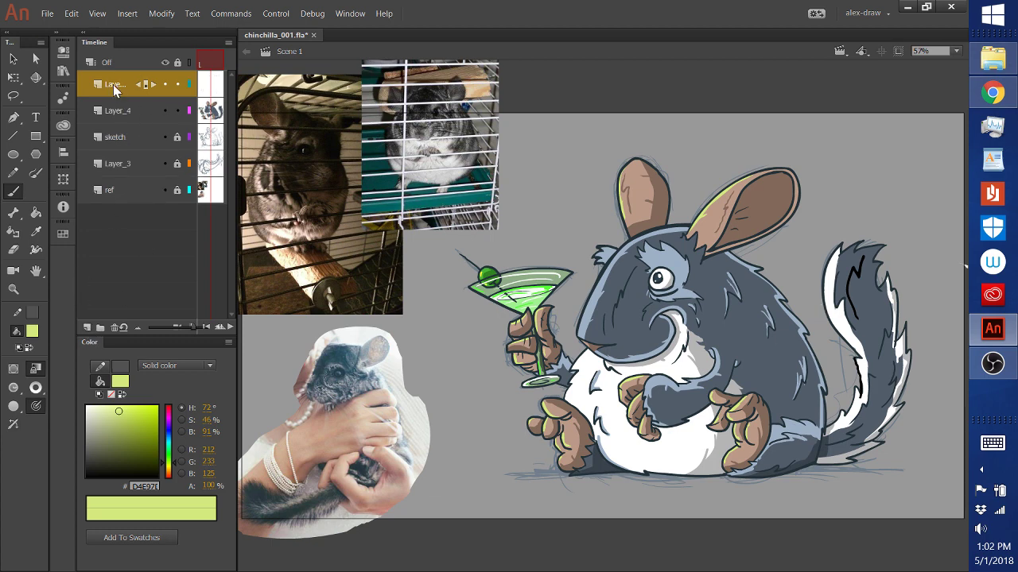
Step: Move the new empty layer below Layer_4 in the layer stack and save the document
{"action": "left_click_drag", "start_coordinate": [113, 84], "coordinate": [116, 119]}
{"action": "left_click", "coordinate": [47, 13]}
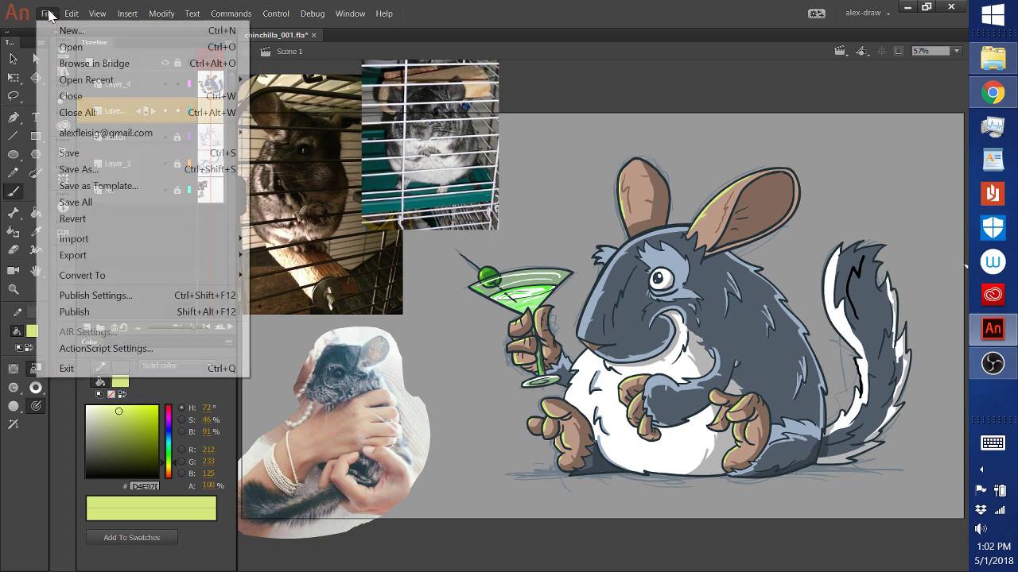
{"action": "left_click", "coordinate": [70, 153]}
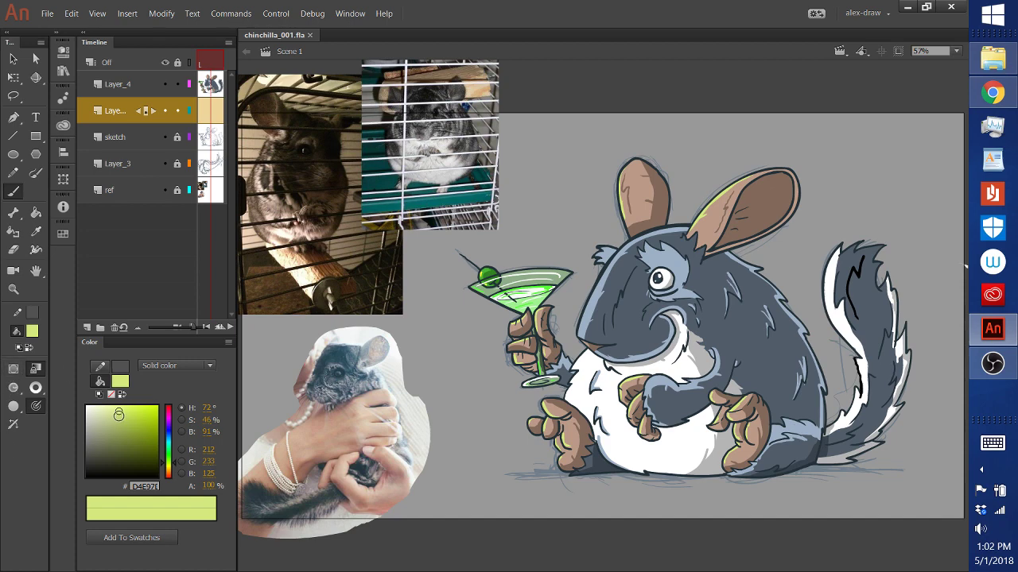
Step: Draw a wide, flat dark olive-grey (#50514C) oval below the chinchilla on the new layer and remove its outline
{"action": "left_click_drag", "start_coordinate": [119, 414], "coordinate": [89, 454]}
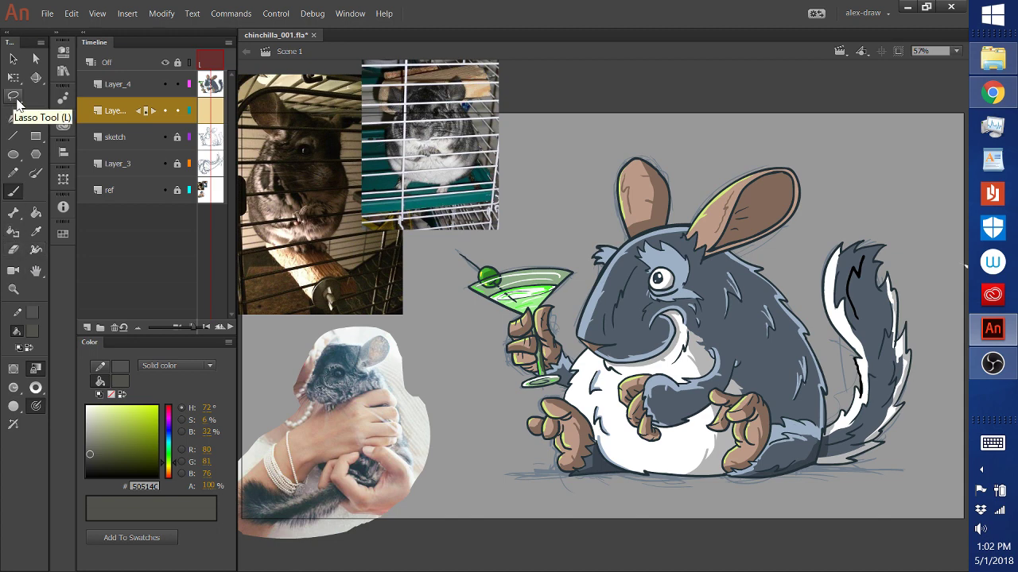
{"action": "left_click", "coordinate": [15, 155]}
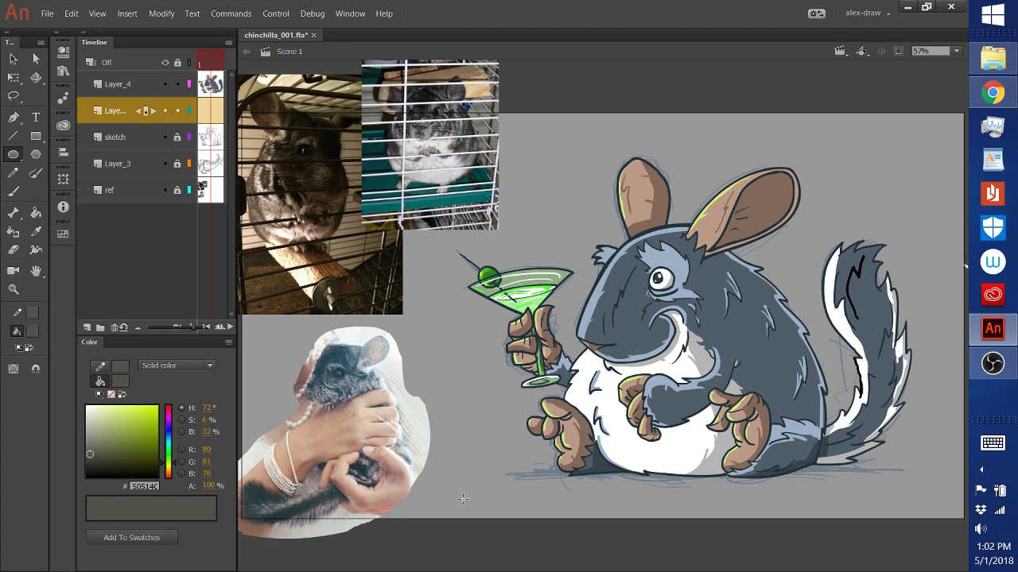
{"action": "left_click_drag", "start_coordinate": [463, 499], "coordinate": [892, 515]}
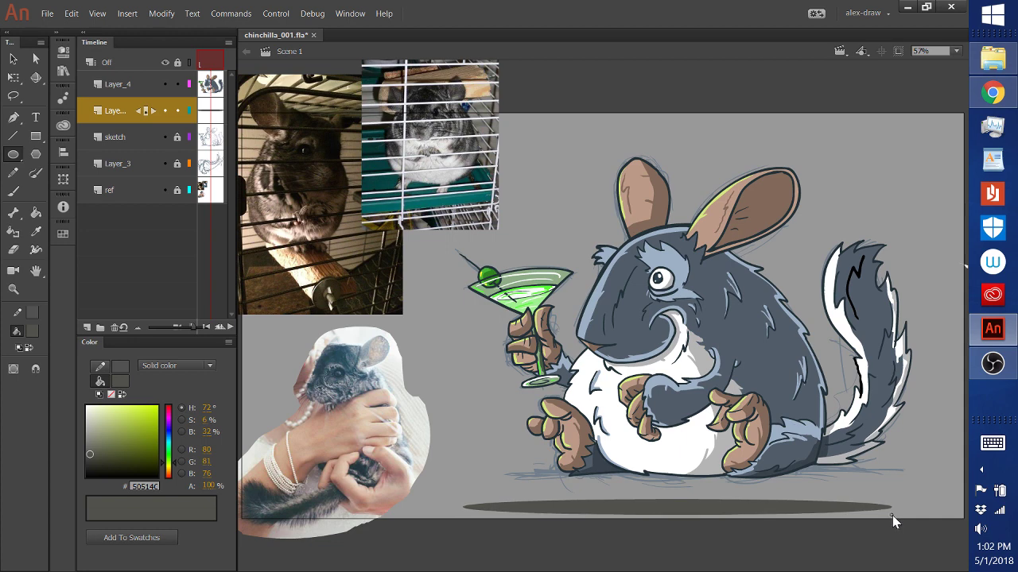
{"action": "left_click", "coordinate": [11, 61]}
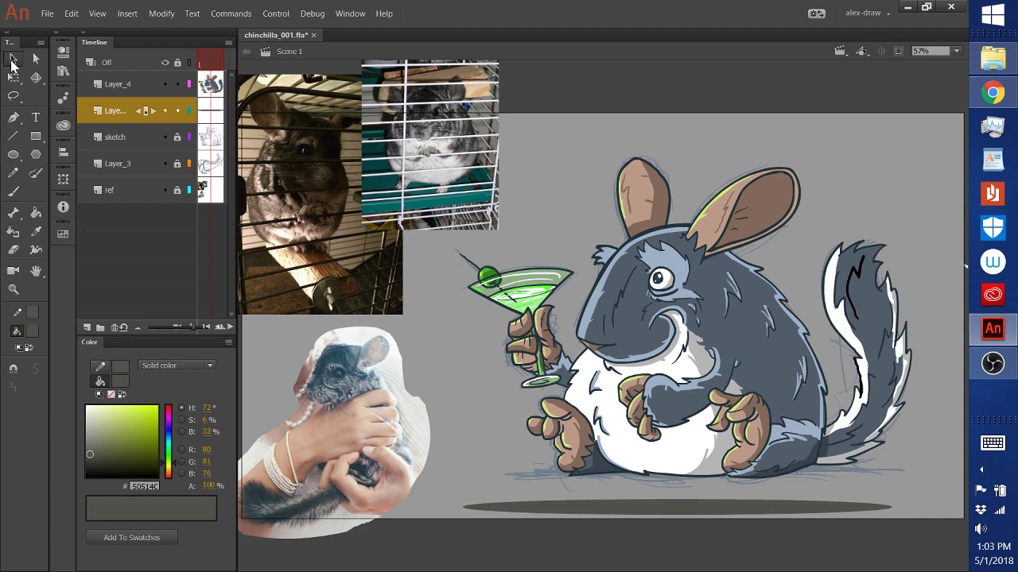
{"action": "left_click", "coordinate": [466, 508]}
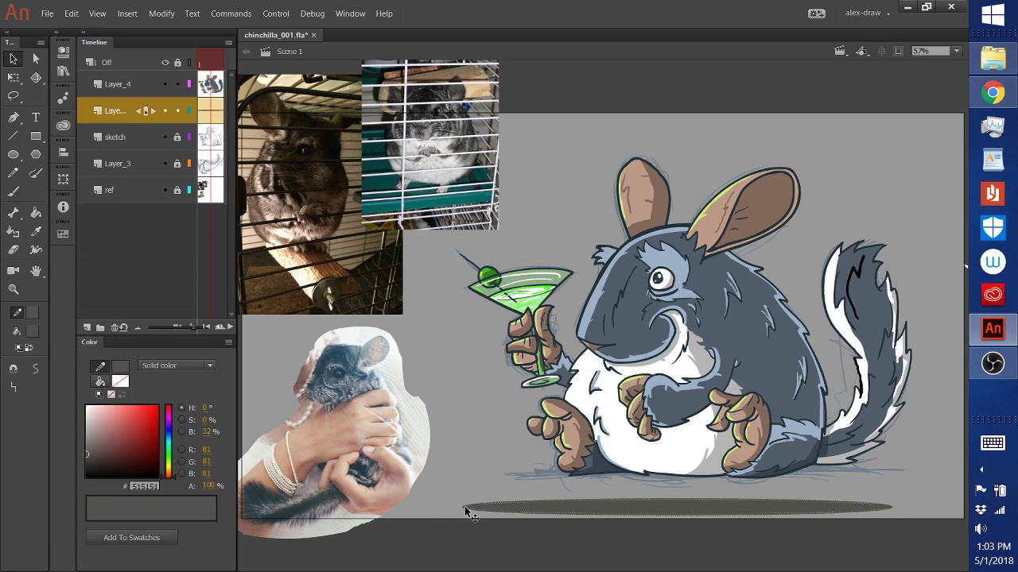
{"action": "left_click", "coordinate": [71, 13]}
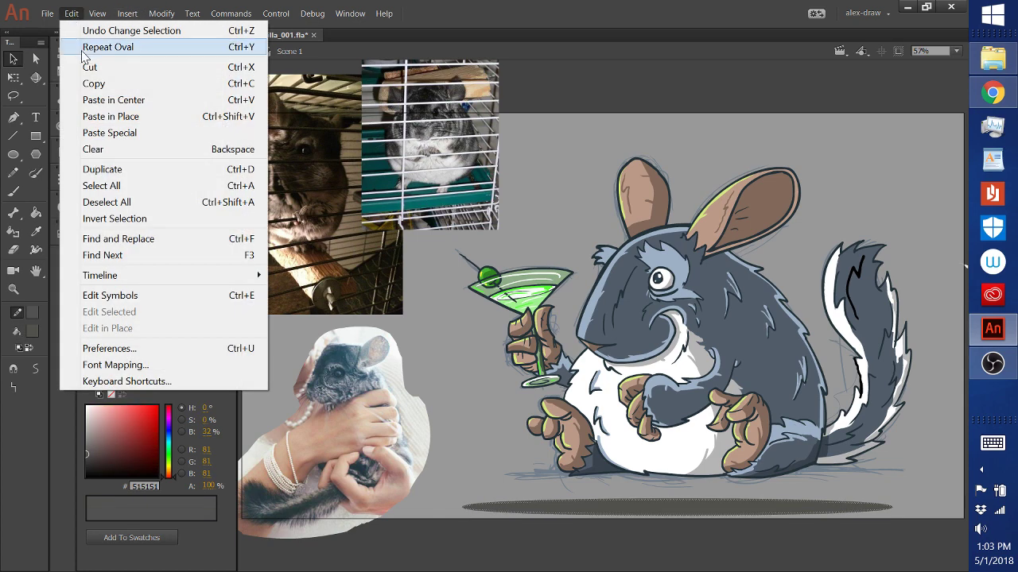
{"action": "left_click", "coordinate": [90, 66]}
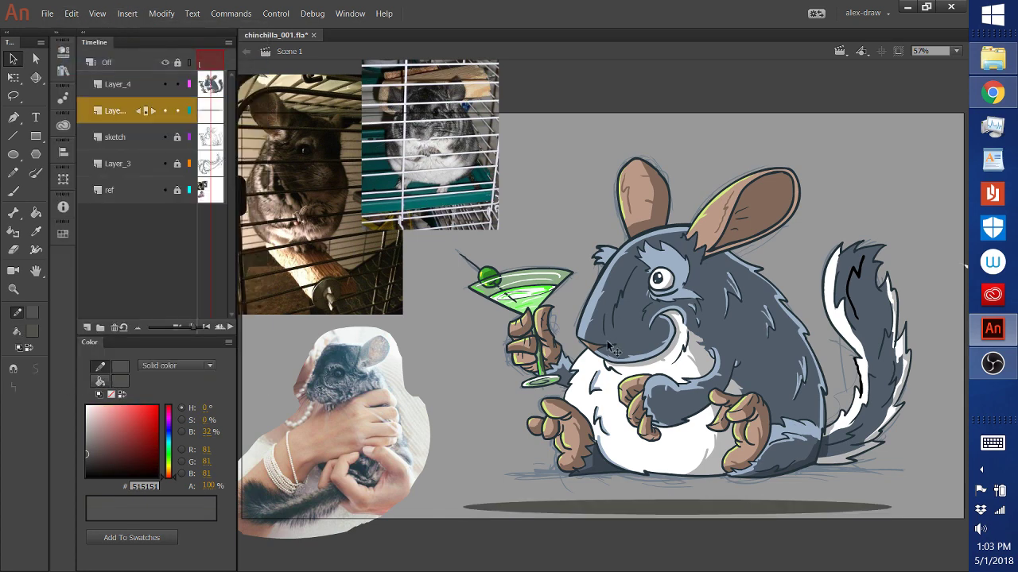
Step: Move the oval up beneath the chinchilla's feet as a ground shadow and stretch it slightly taller downward with Free Transform
{"action": "left_click", "coordinate": [564, 507]}
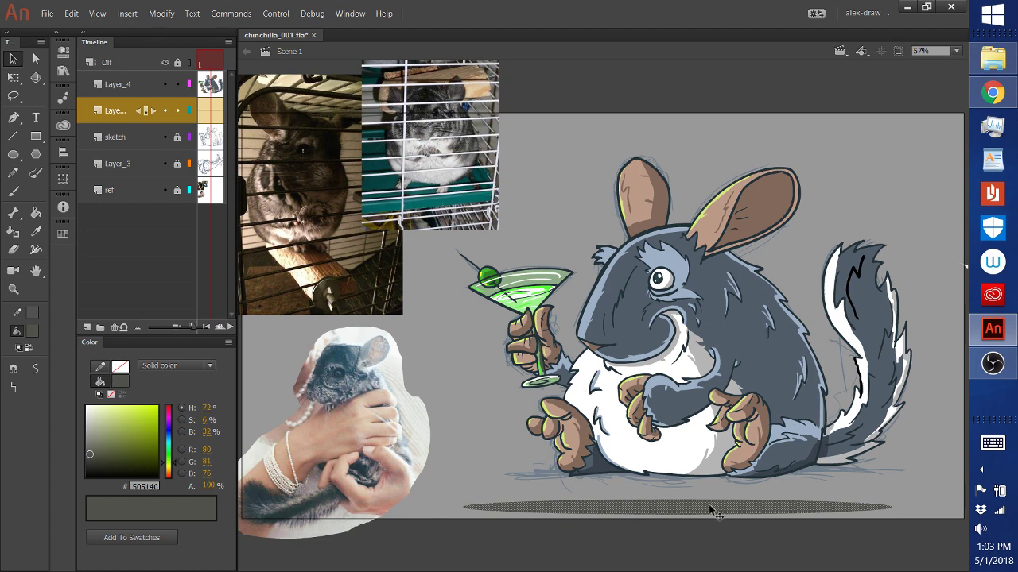
{"action": "left_click_drag", "start_coordinate": [710, 511], "coordinate": [757, 478]}
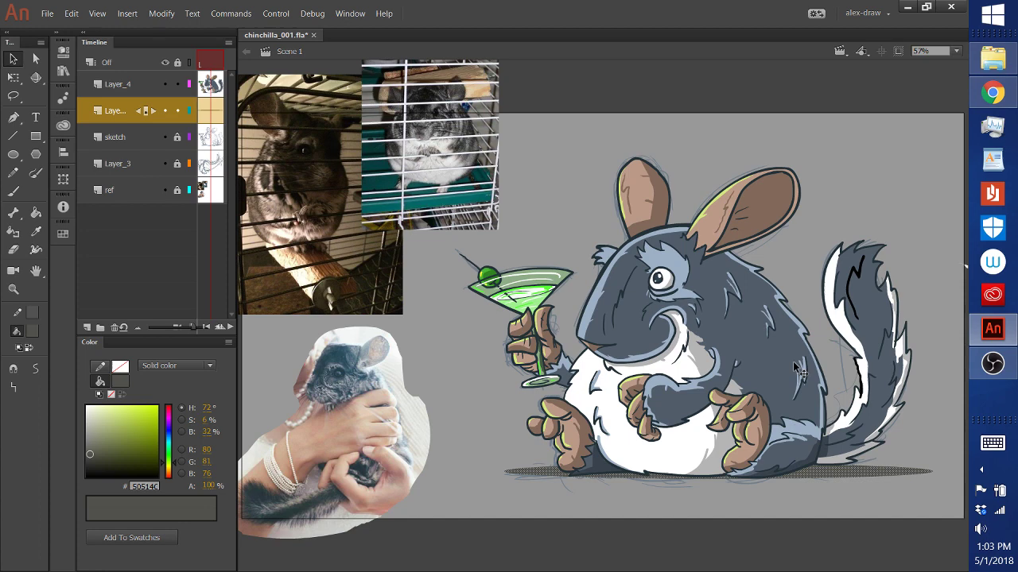
{"action": "key", "text": "alt"}
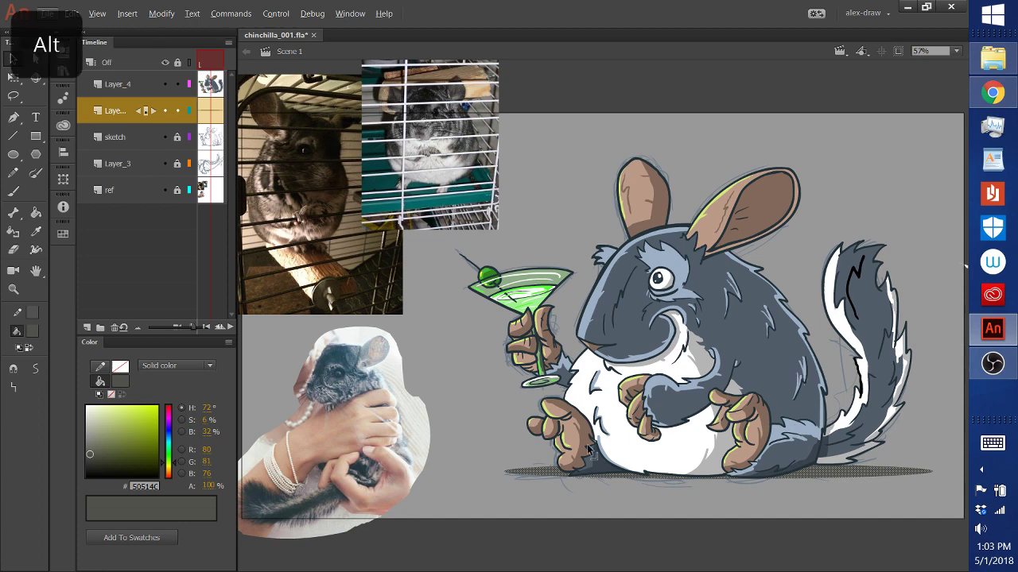
{"action": "key", "text": "q"}
{"action": "left_click_drag", "start_coordinate": [718, 480], "coordinate": [720, 488]}
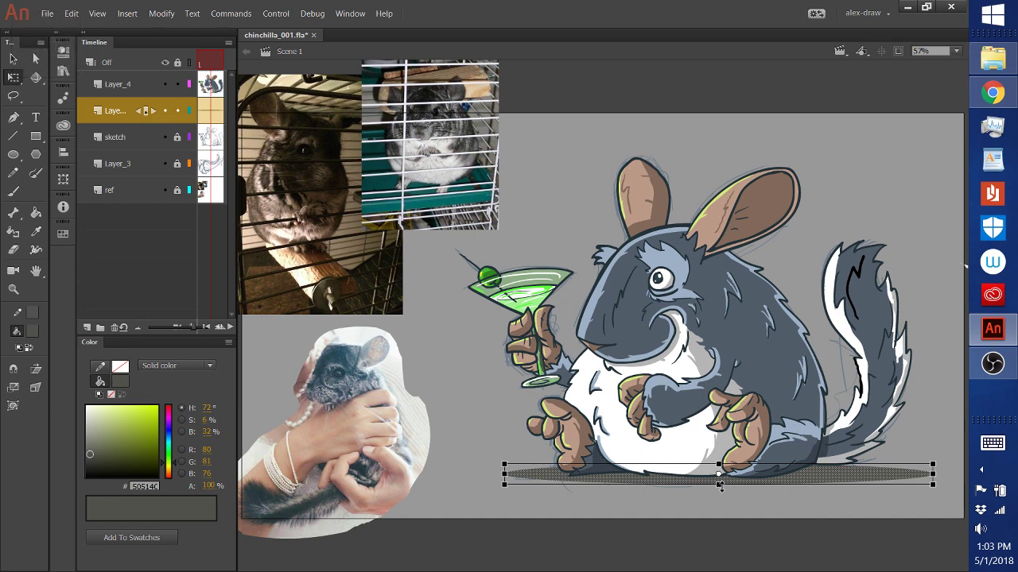
{"action": "left_click", "coordinate": [850, 504]}
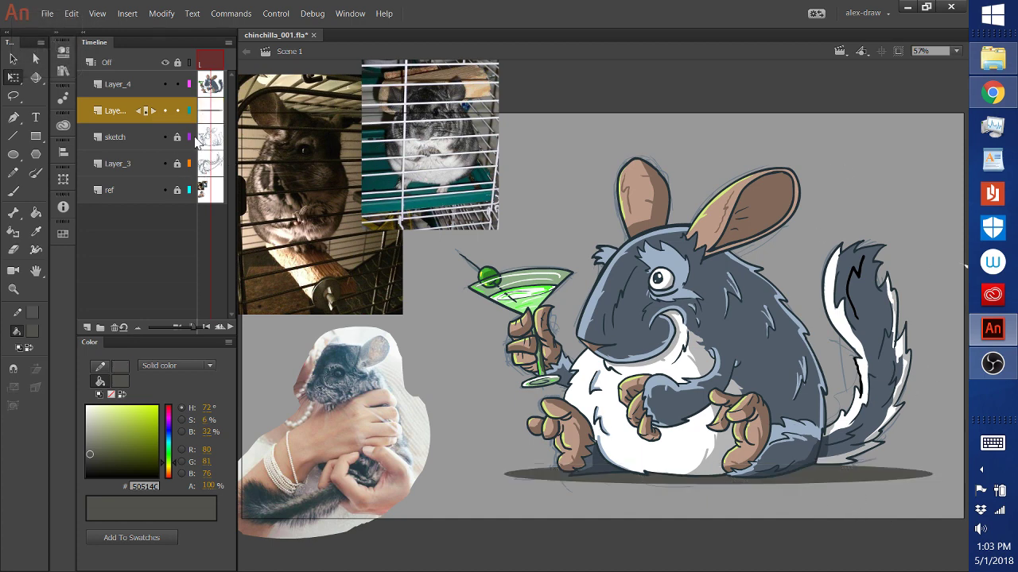
Step: Hide the sketch and Layer_3 layers and save the chinchilla_001.fla document
{"action": "left_click", "coordinate": [166, 137]}
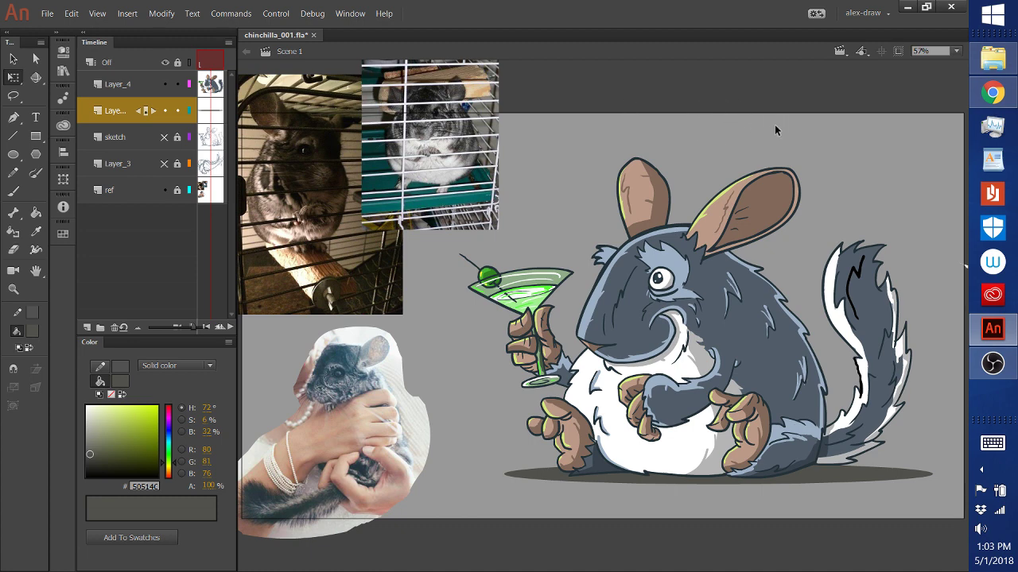
{"action": "left_click", "coordinate": [44, 13]}
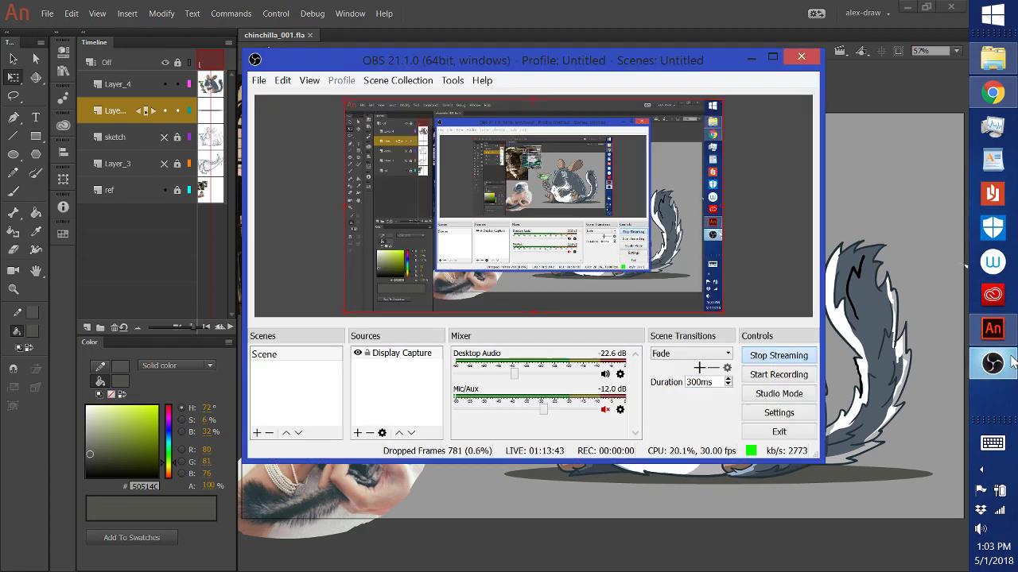
Step: Switch to the OBS window with the streaming controls
{"action": "left_click", "coordinate": [992, 363]}
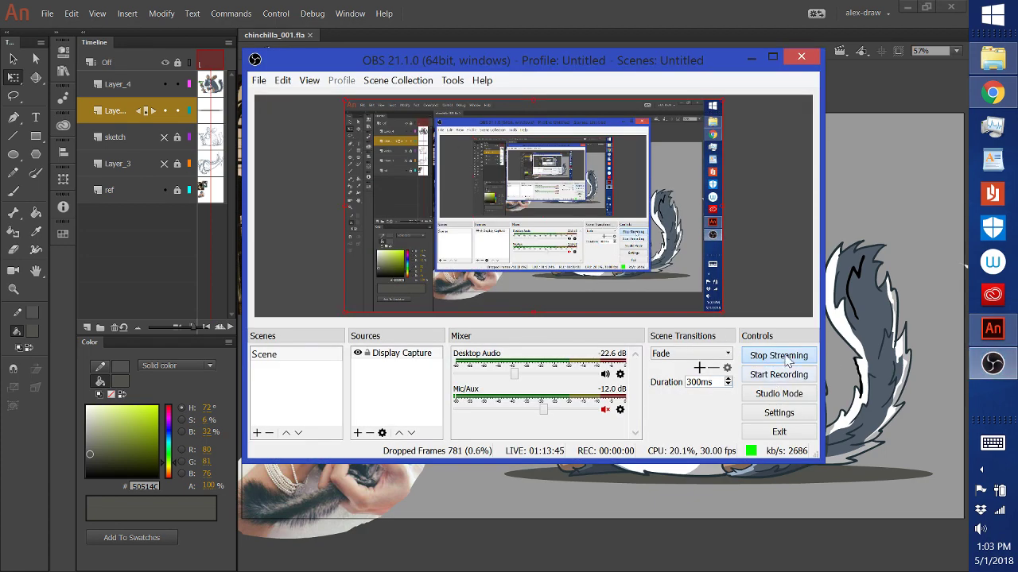